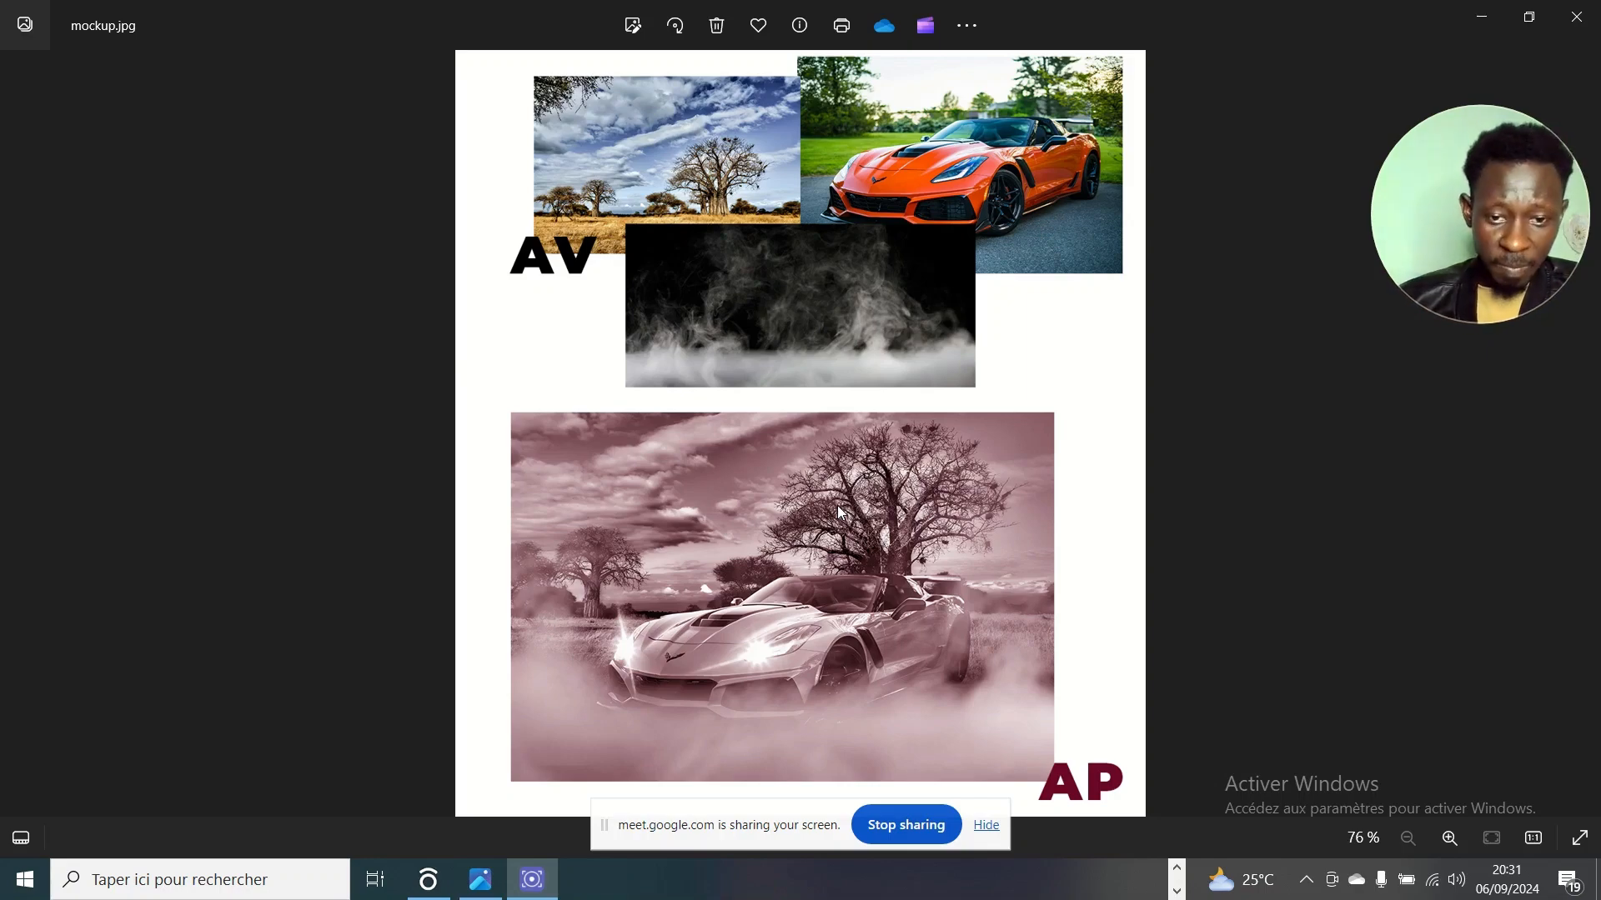
Step: Leave the mockup.jpg preview and switch to Photoshop, where the new document settings are open
{"action": "left_click", "coordinate": [1481, 17]}
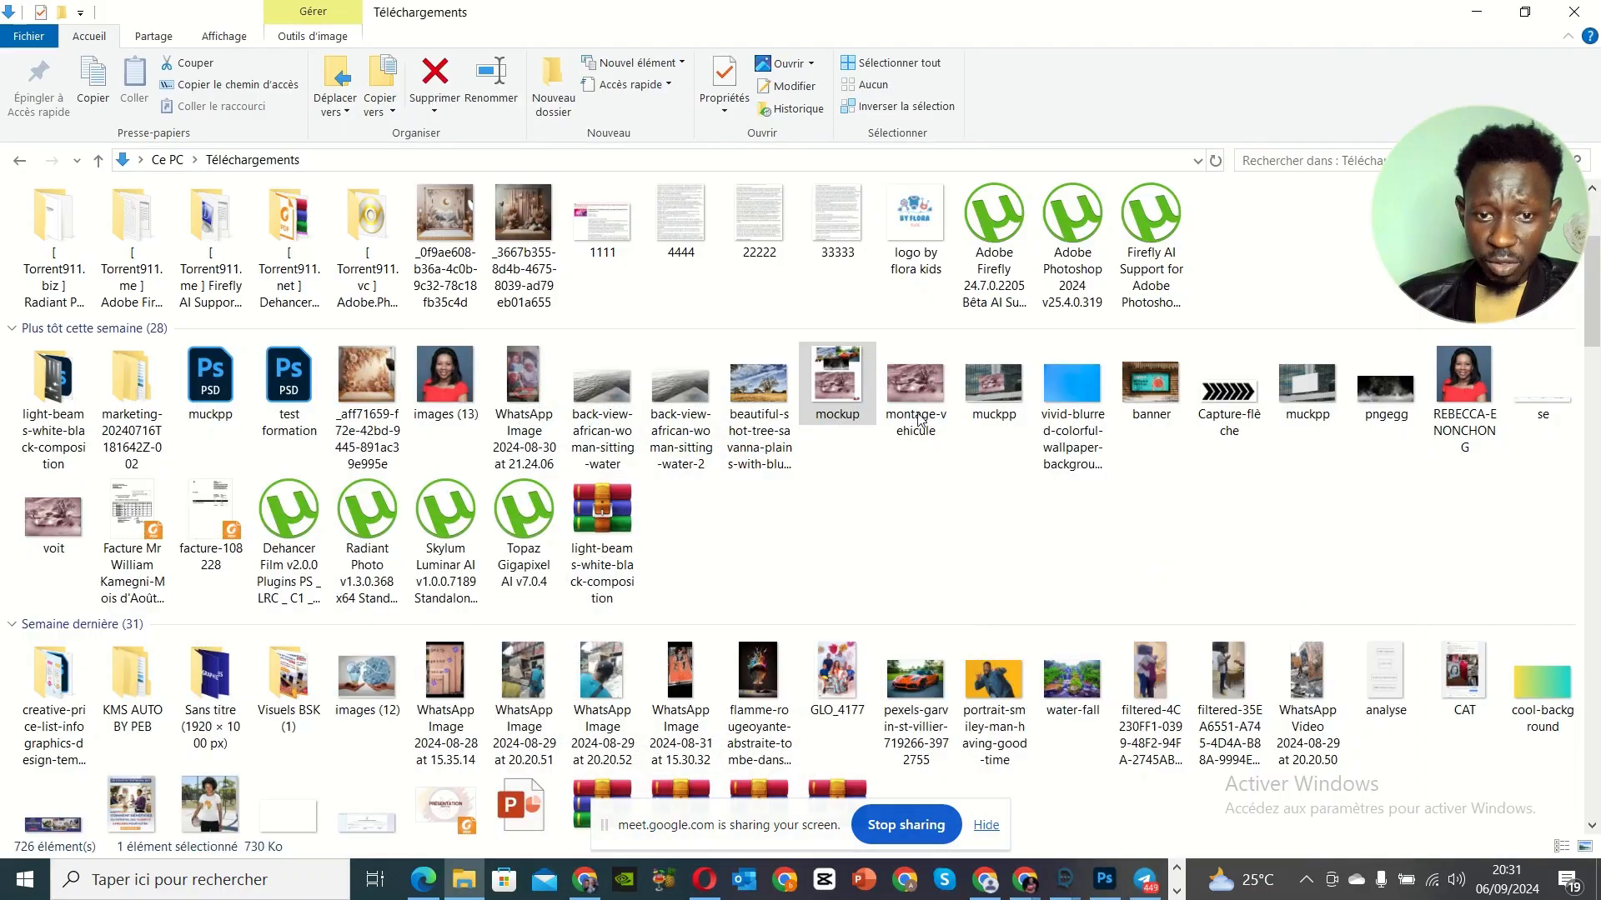
{"action": "scroll", "coordinate": [1075, 867], "scroll_direction": "down", "scroll_amount": 1}
{"action": "left_click", "coordinate": [528, 872]}
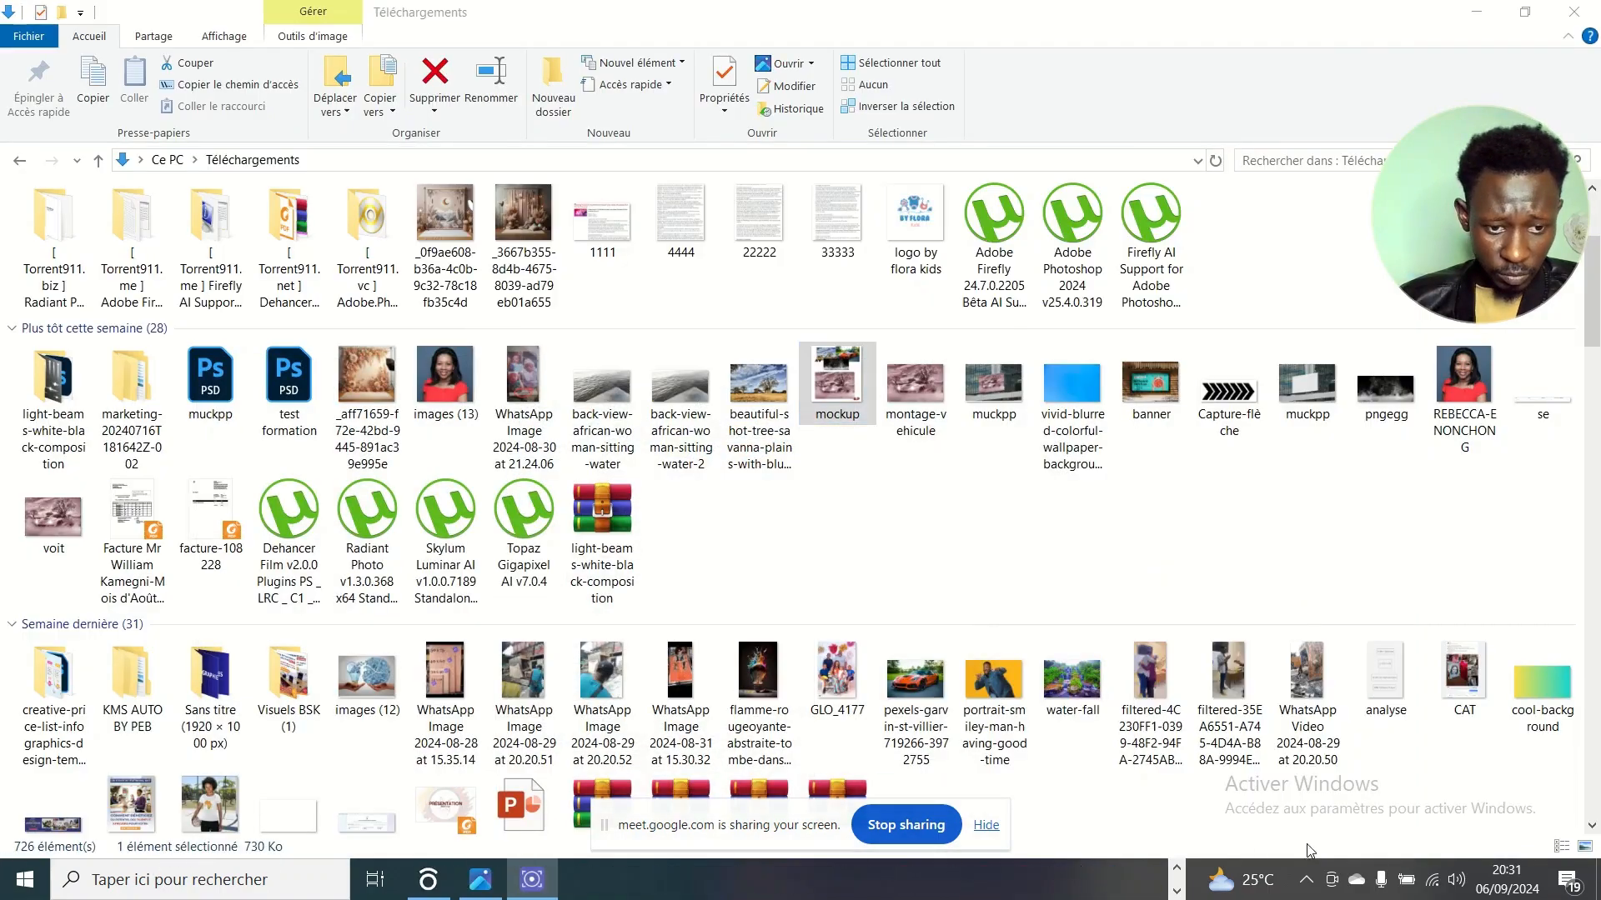
{"action": "left_click", "coordinate": [1176, 869]}
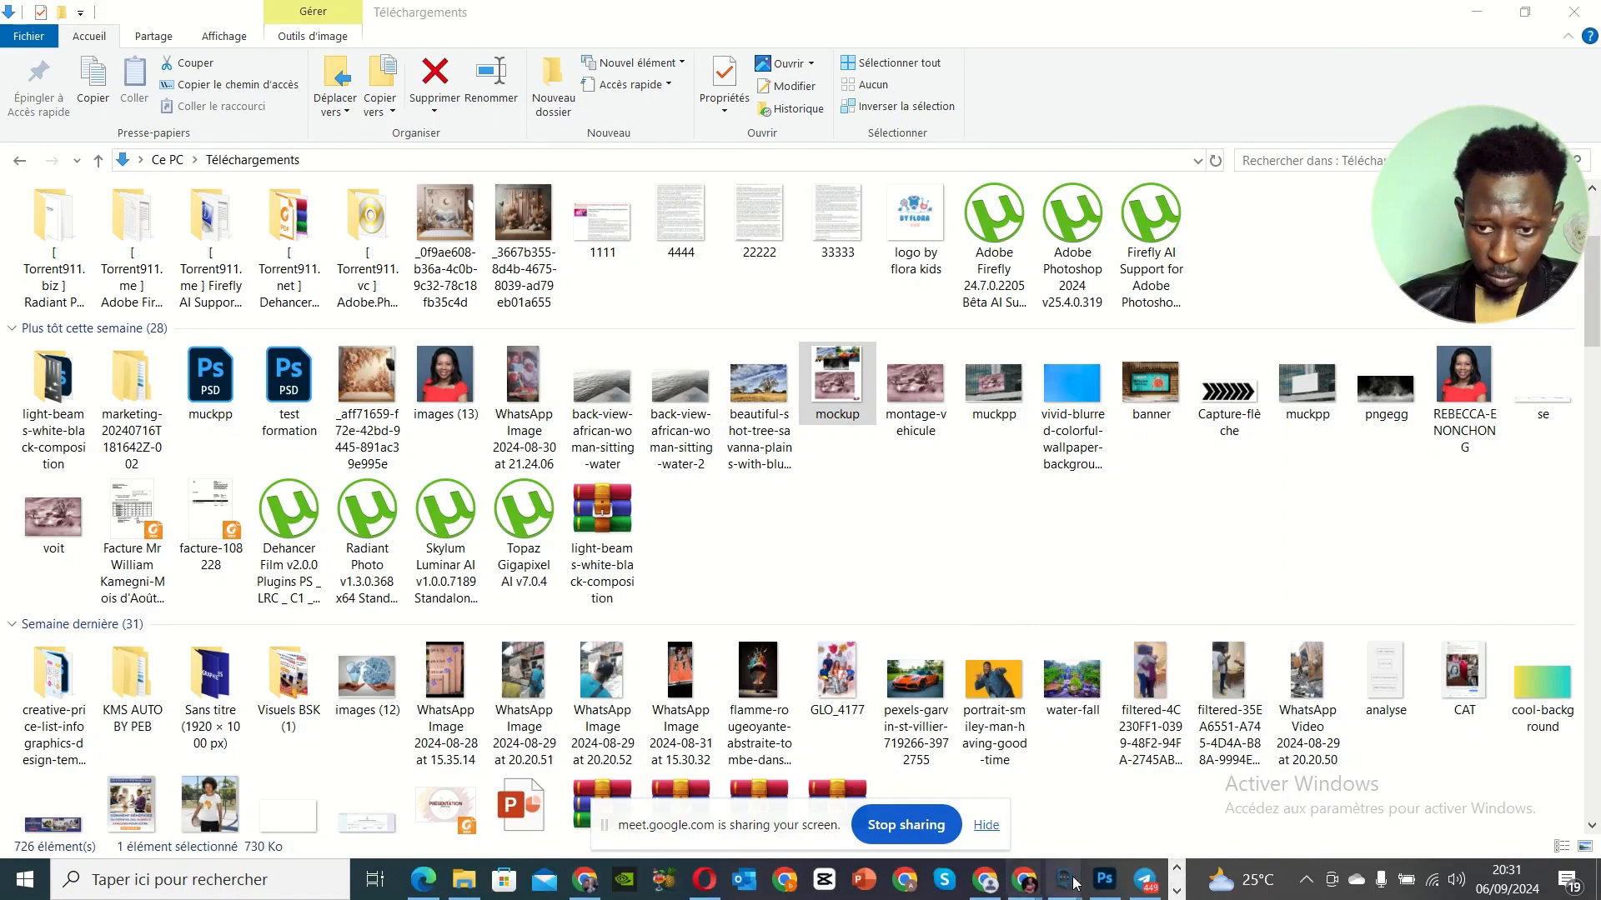
{"action": "left_click", "coordinate": [1105, 880]}
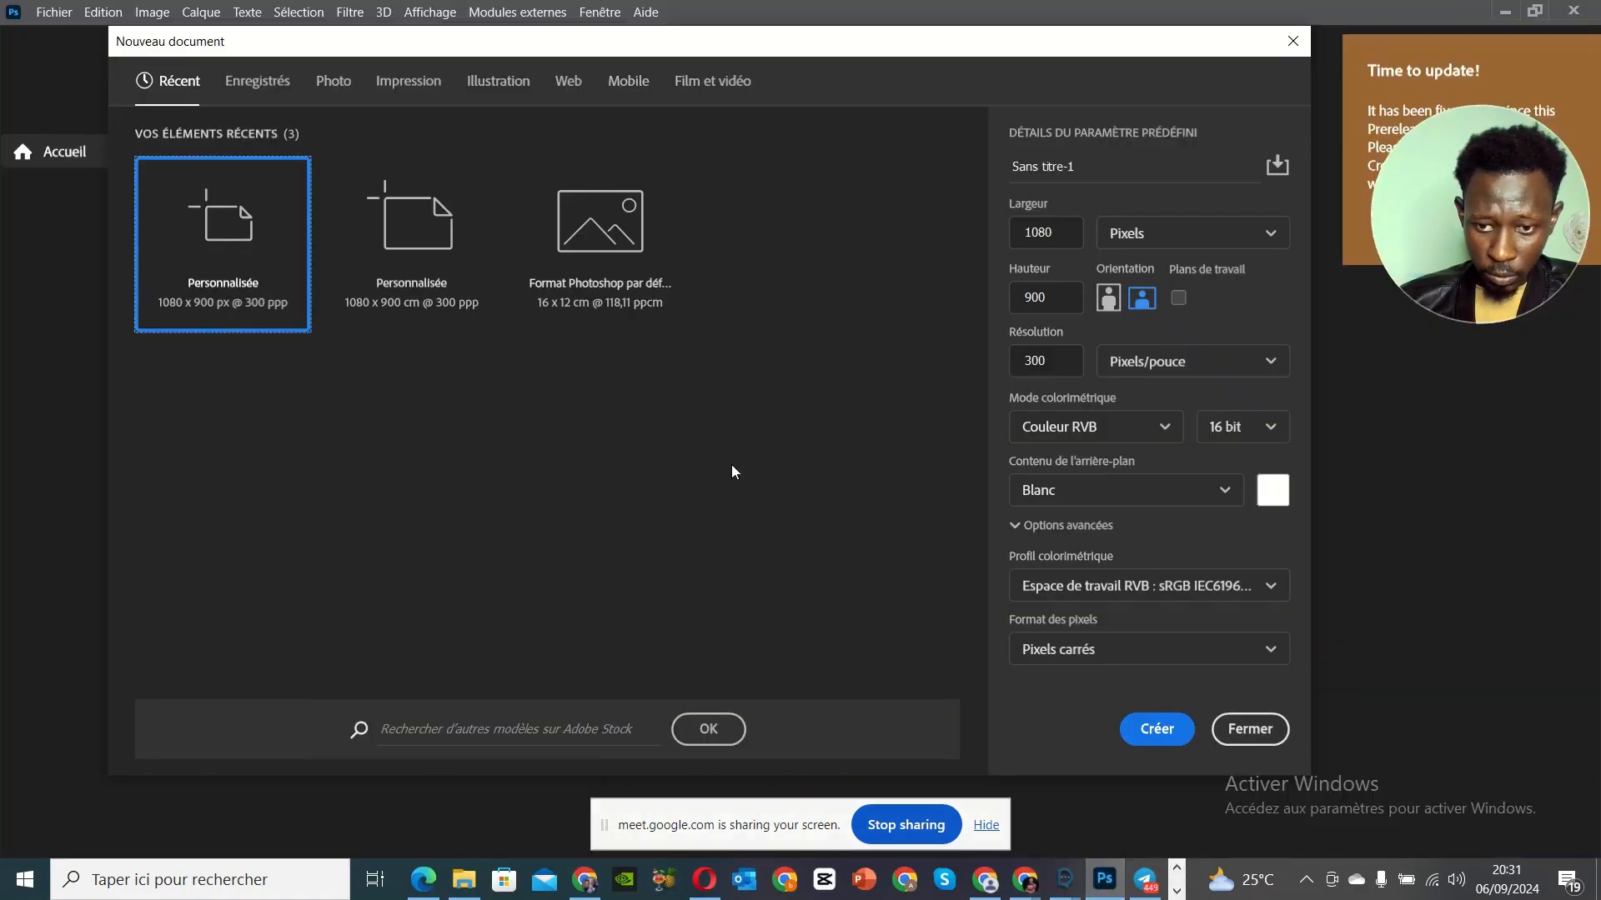
Step: Name the new document "test" and set its width to 1980 pixels
{"action": "left_click", "coordinate": [1112, 160]}
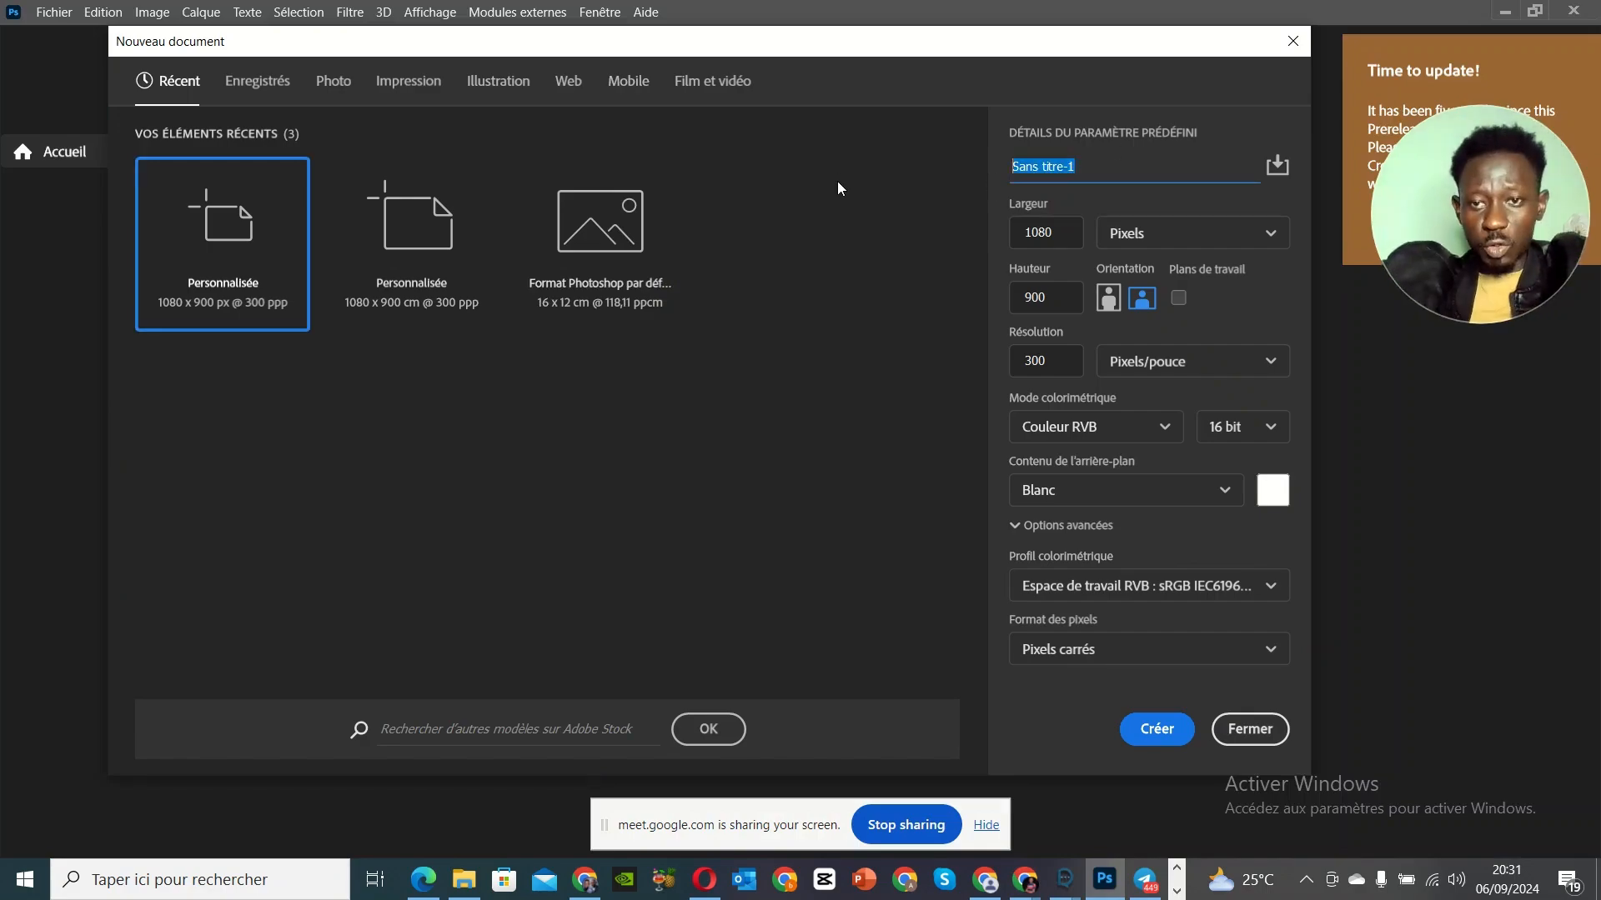
{"action": "type", "text": "test"}
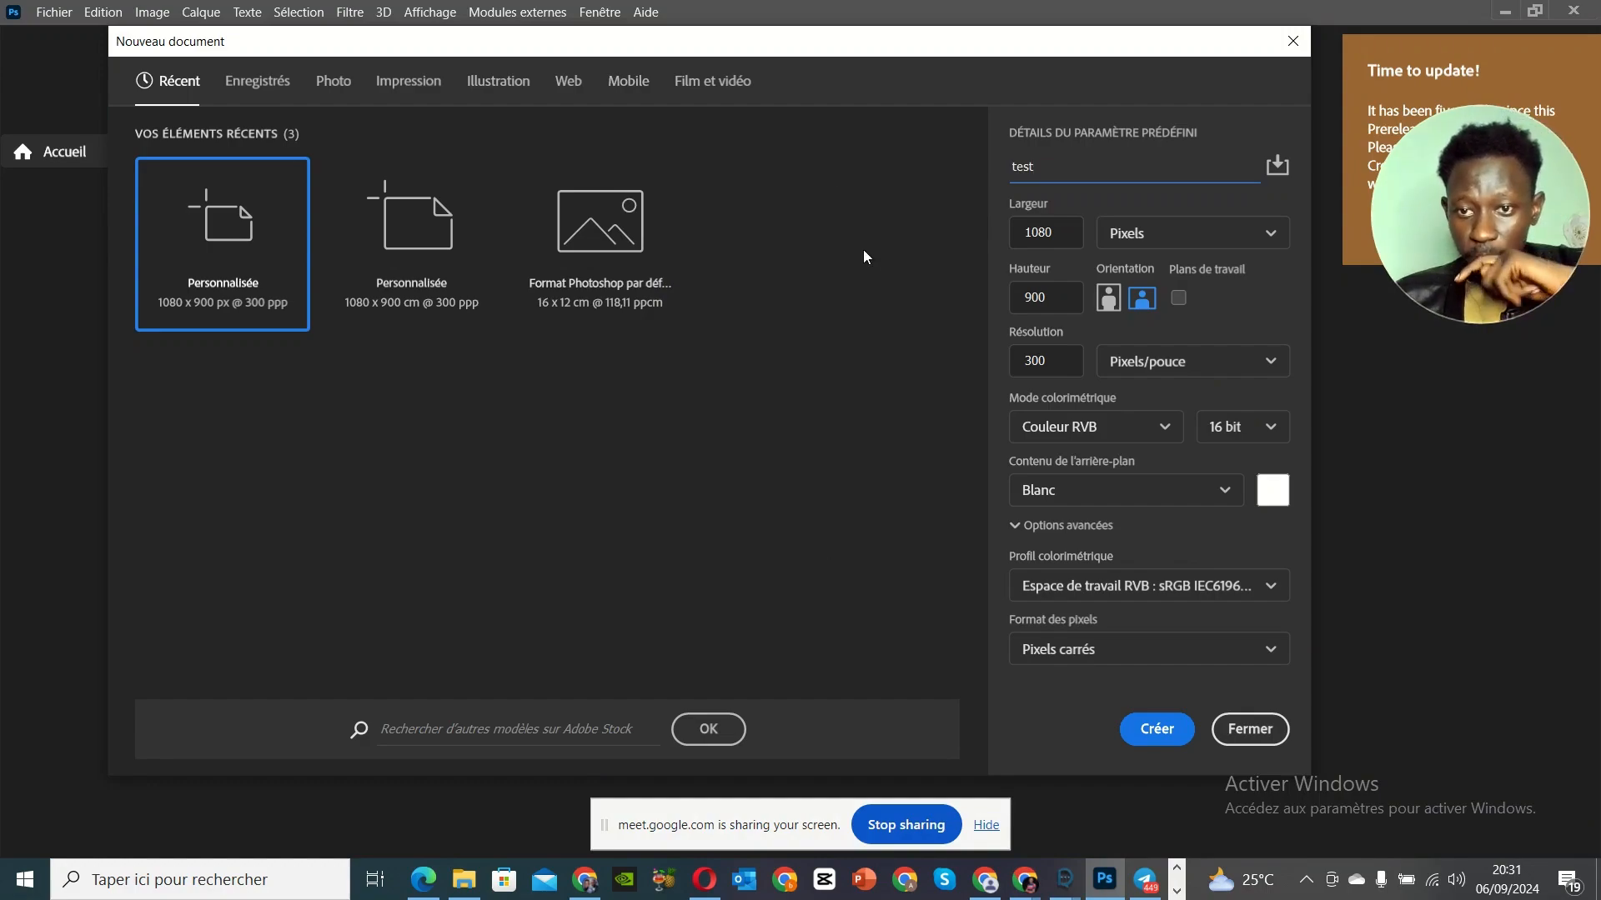
{"action": "double_click", "coordinate": [1043, 235]}
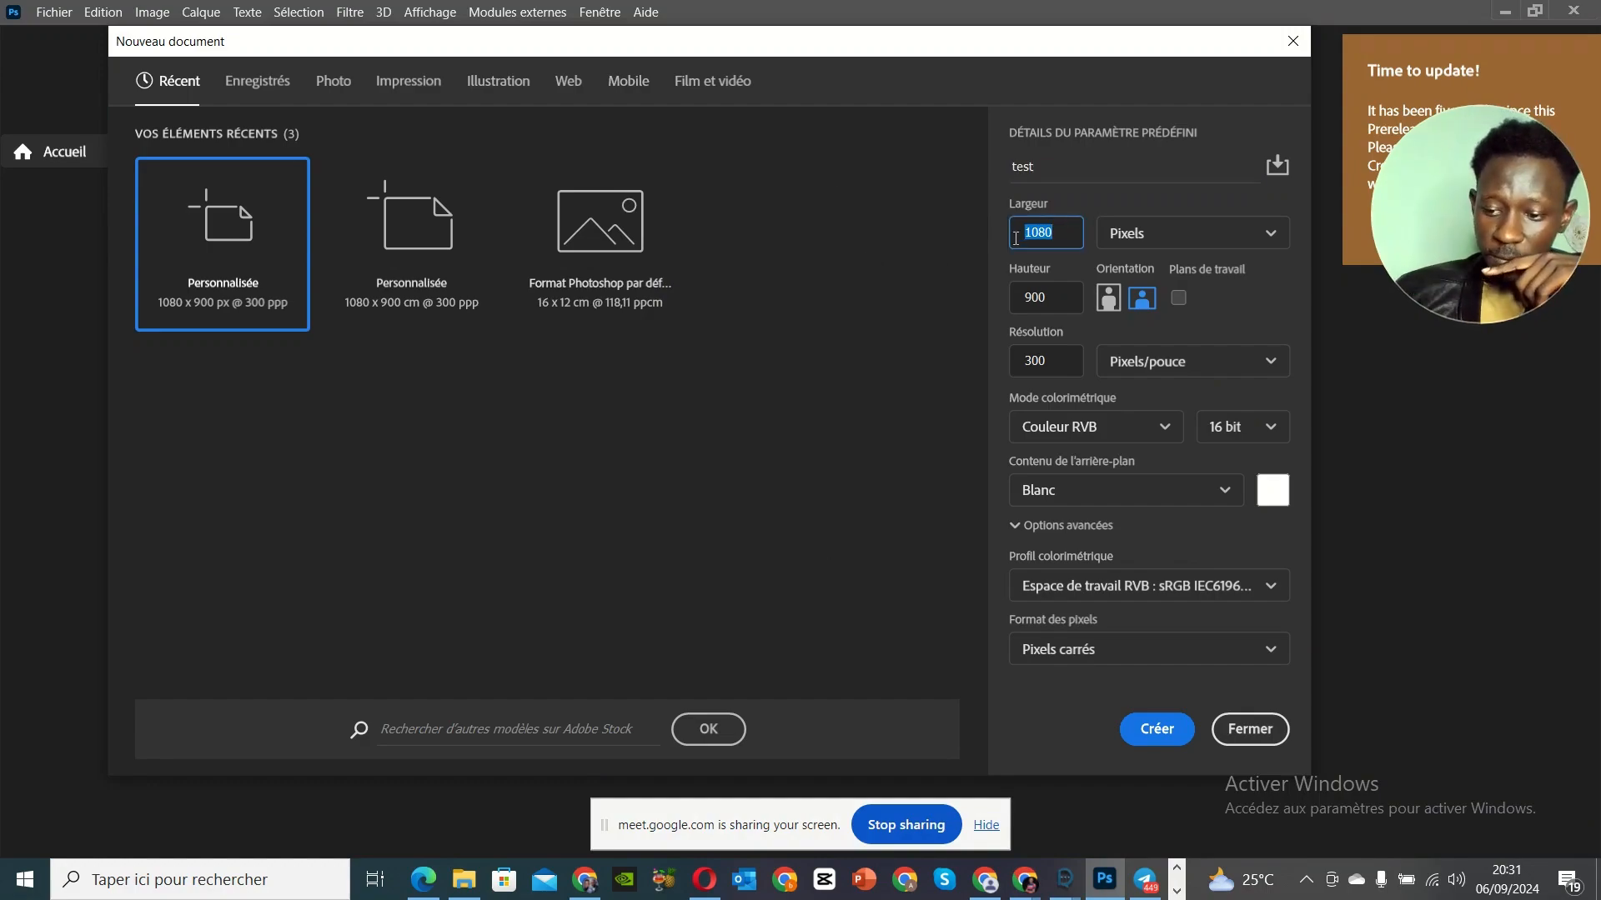
{"action": "type", "text": "1980"}
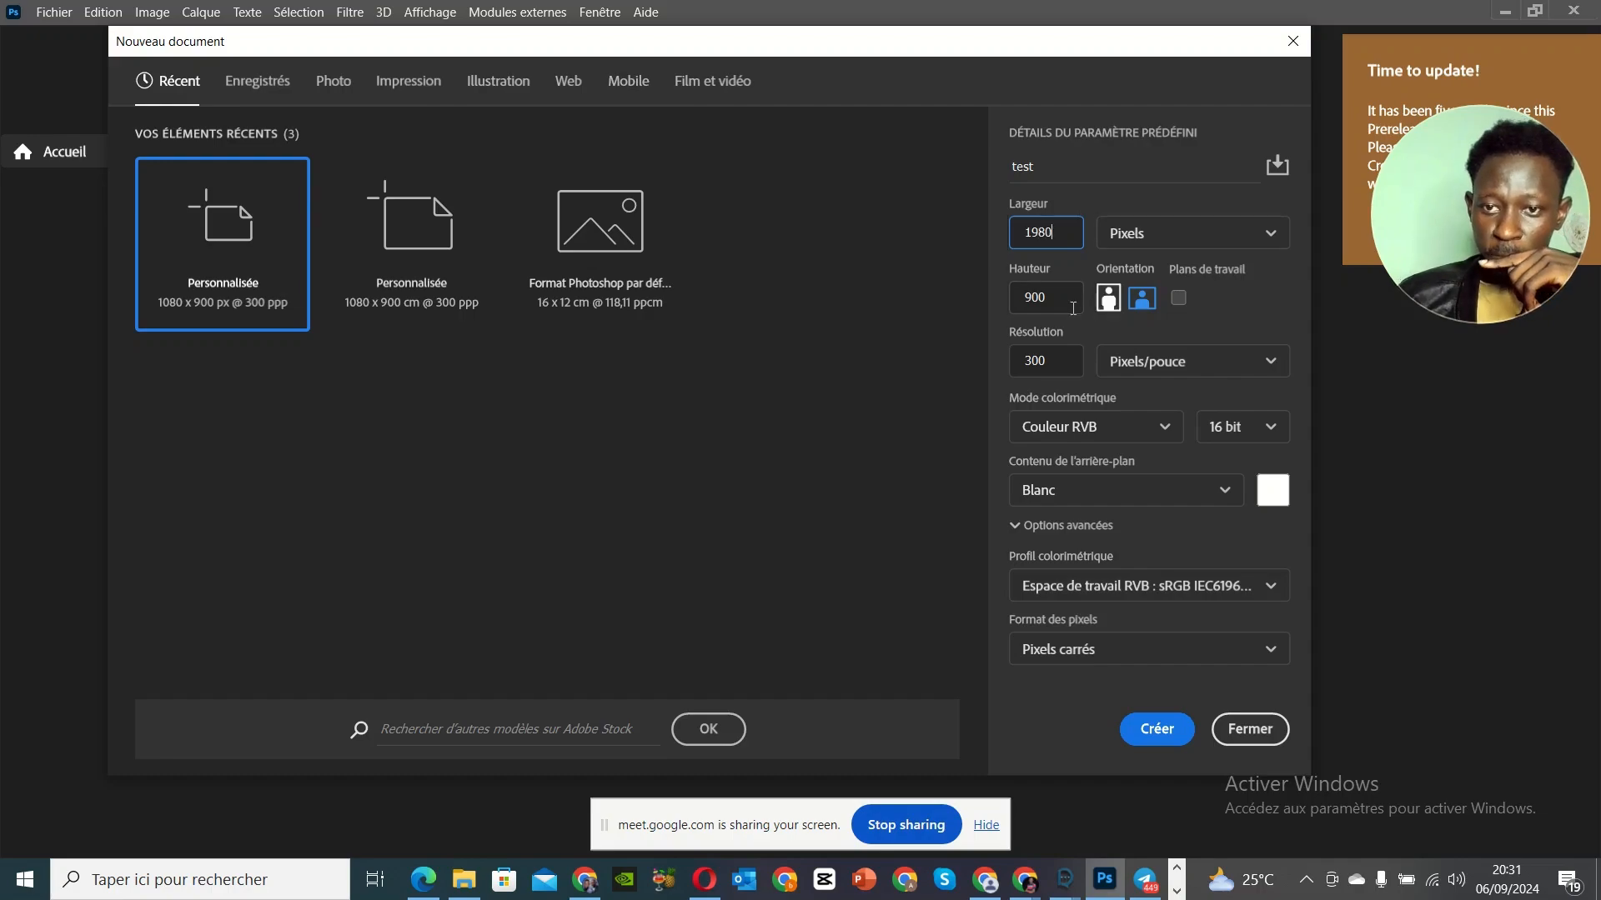
Step: Set the new document's height to 1000 pixels
{"action": "key", "text": "Tab"}
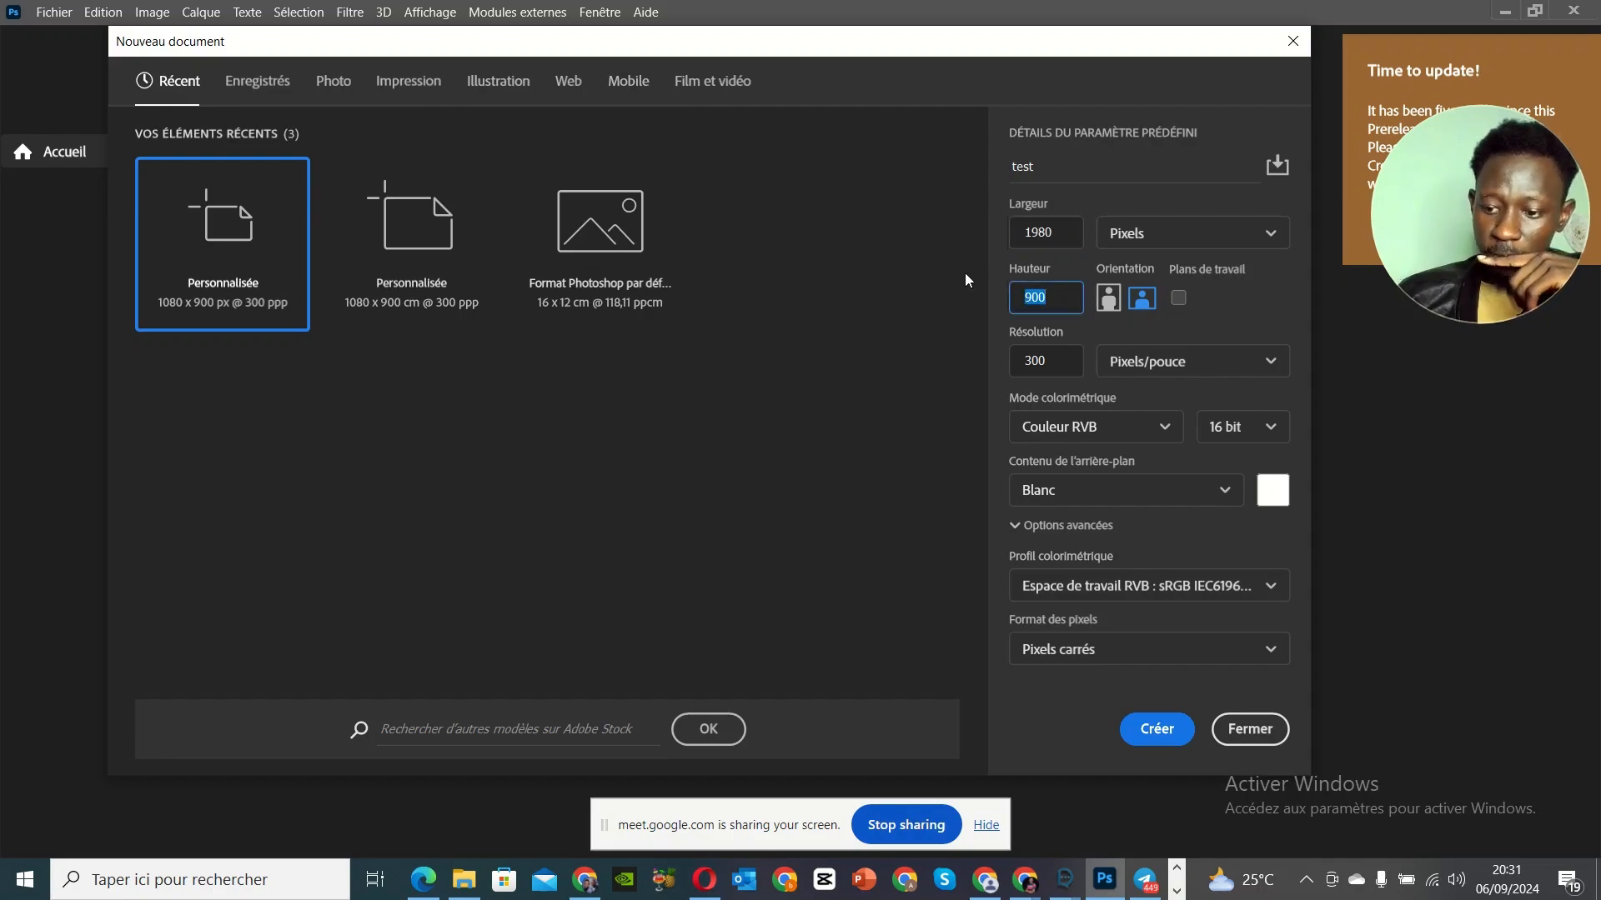
{"action": "type", "text": "52"}
{"action": "key", "text": "BackSpace"}
{"action": "key", "text": "BackSpace"}
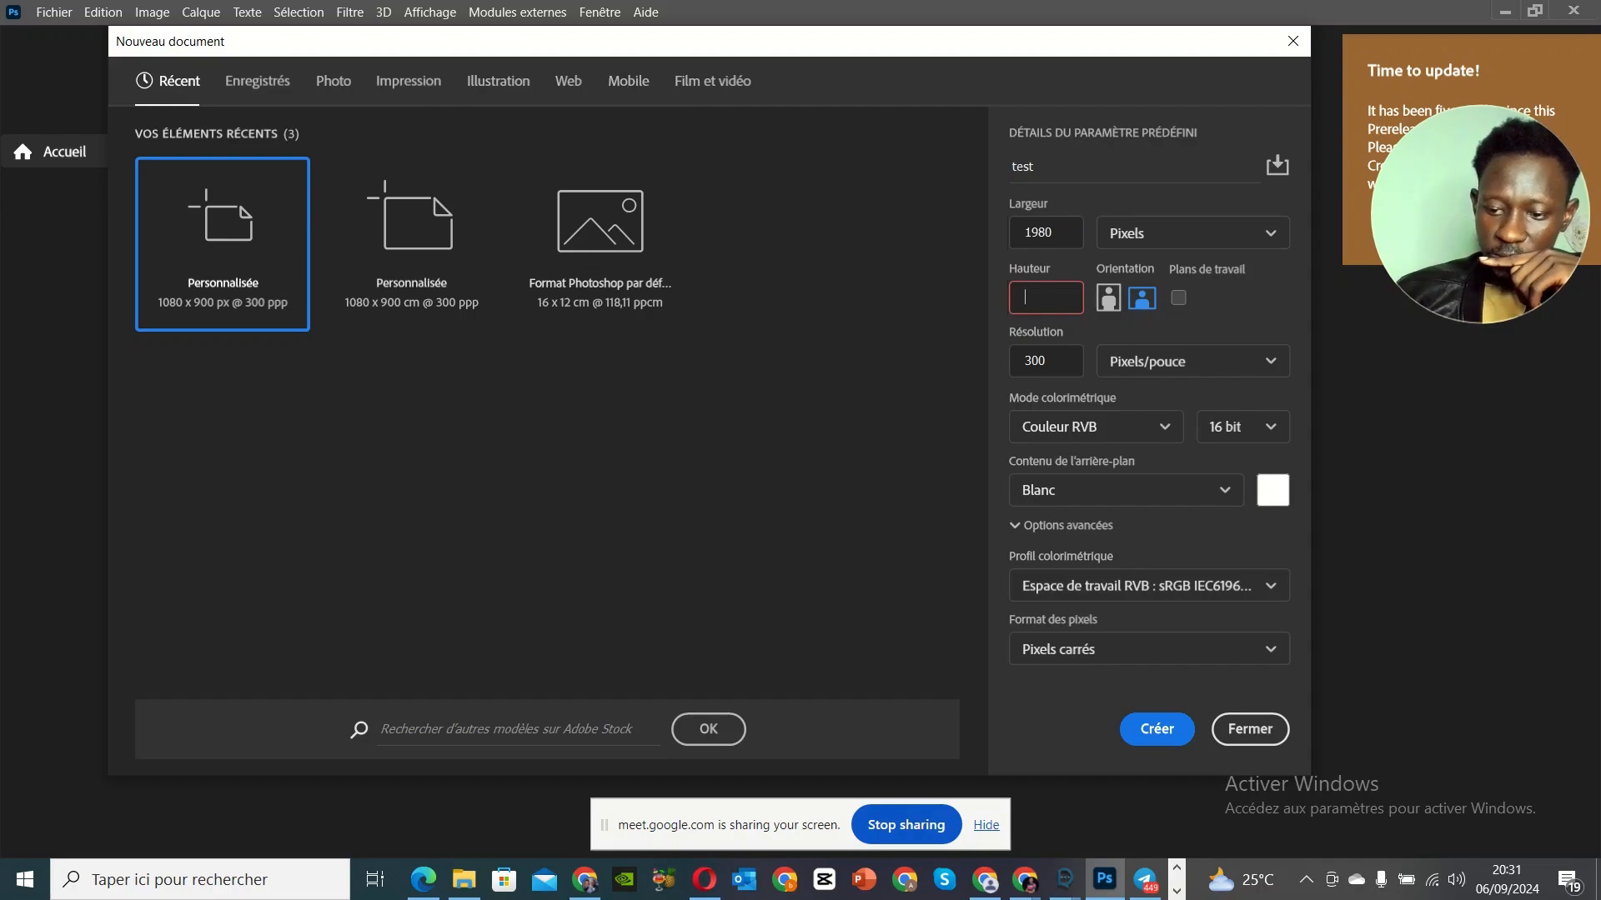
{"action": "type", "text": "8"}
{"action": "key", "text": "BackSpace"}
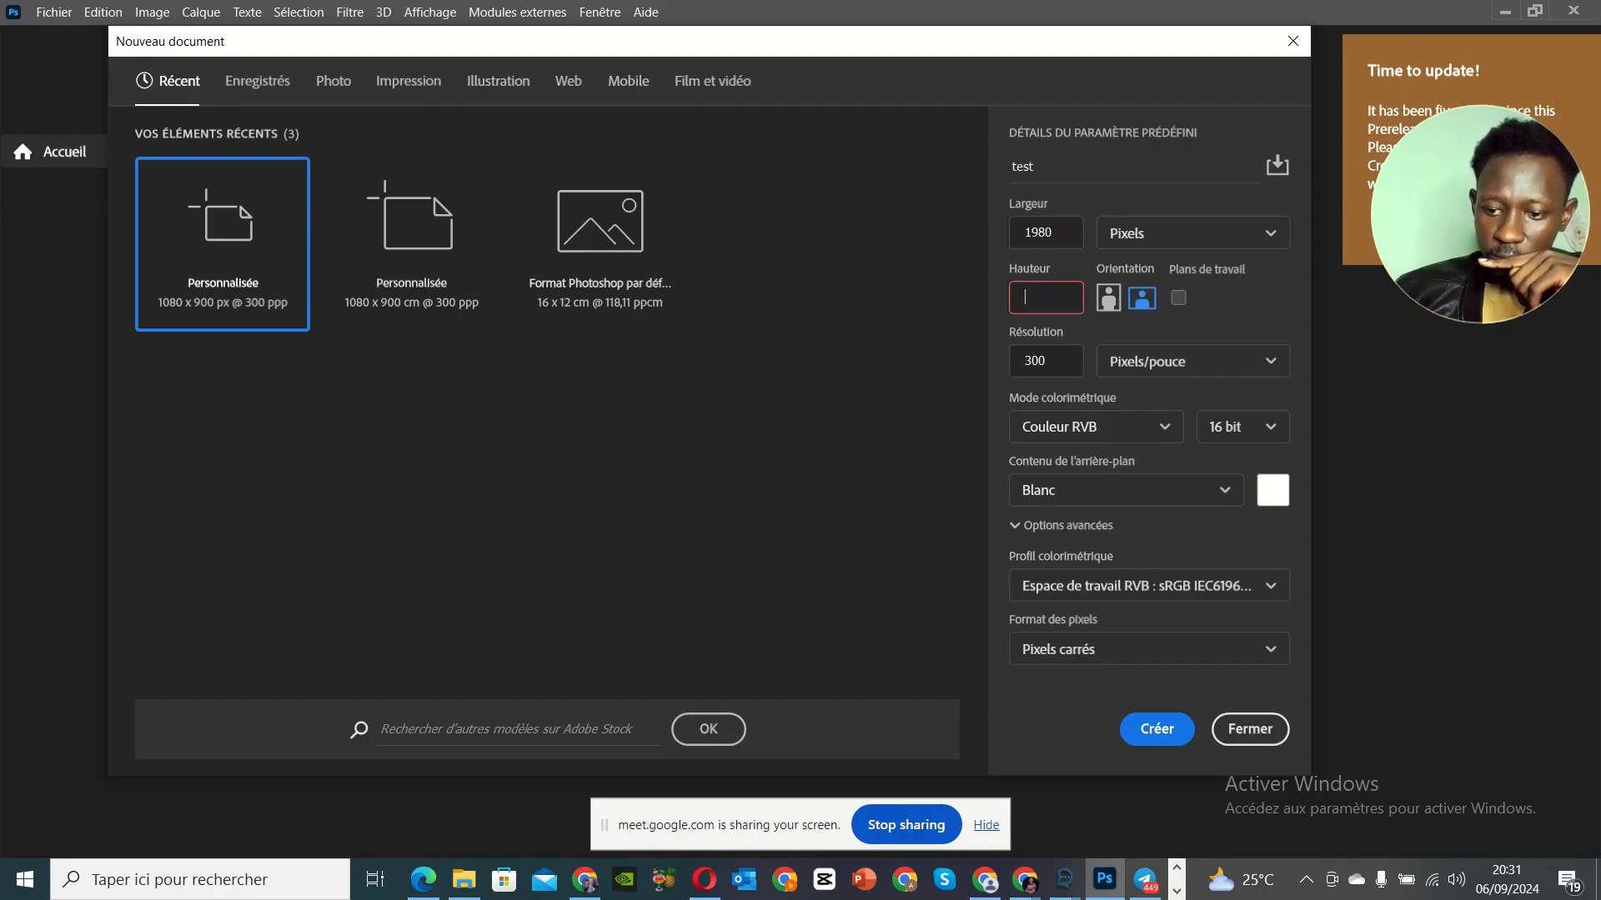
{"action": "type", "text": "100"}
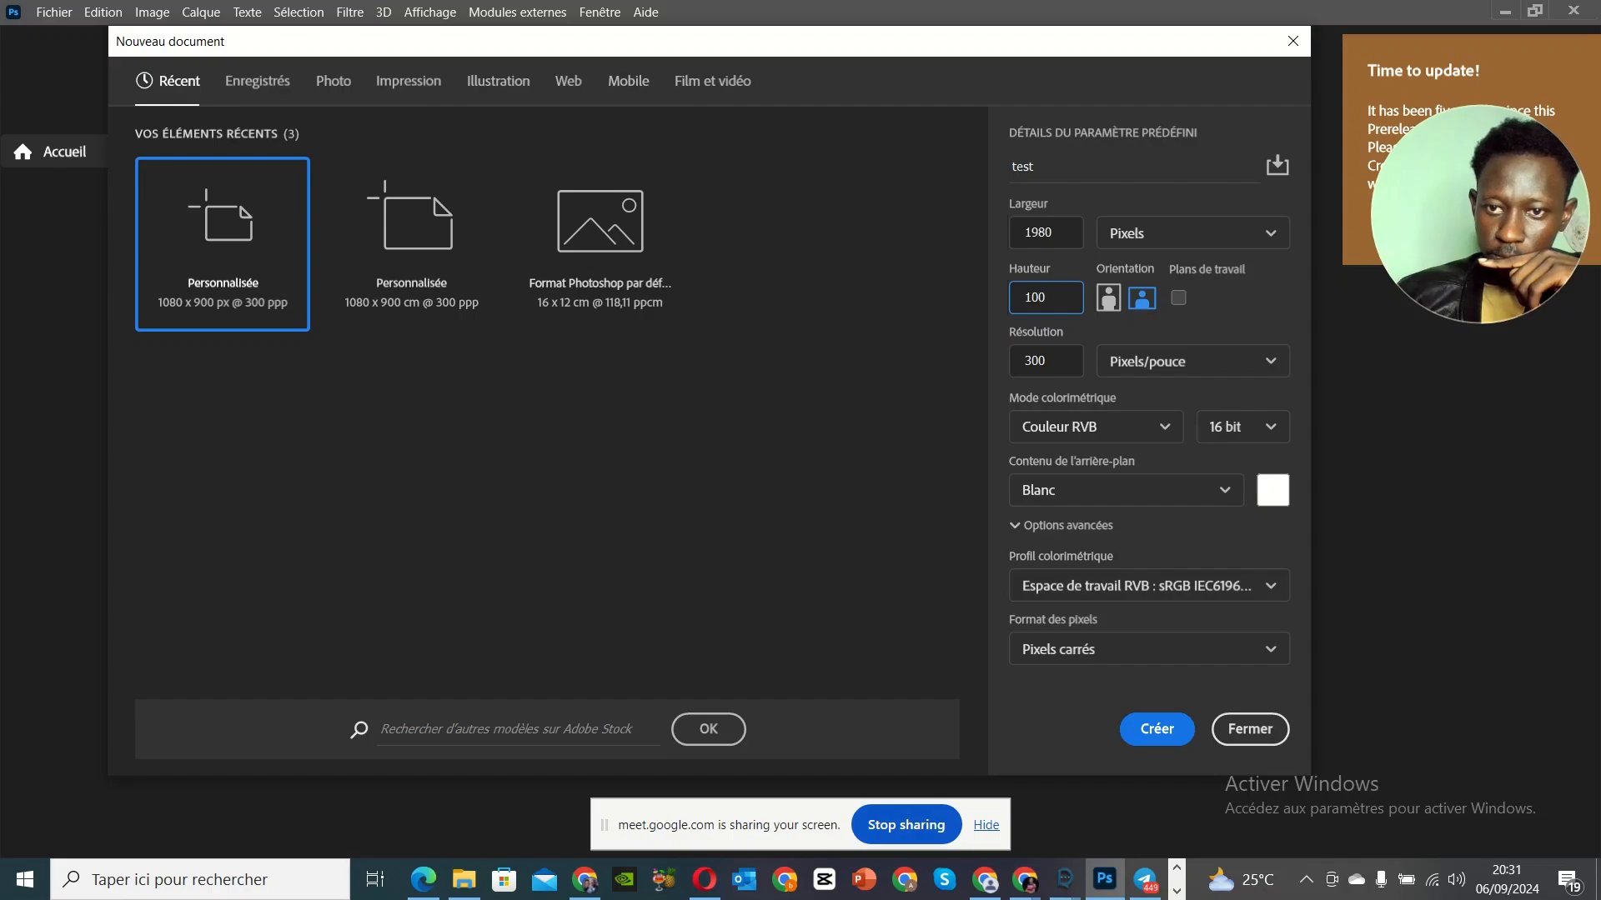
{"action": "type", "text": "0"}
Step: Create the document with a resolution of 300 pixels per inch and a white background
{"action": "left_click", "coordinate": [1064, 370]}
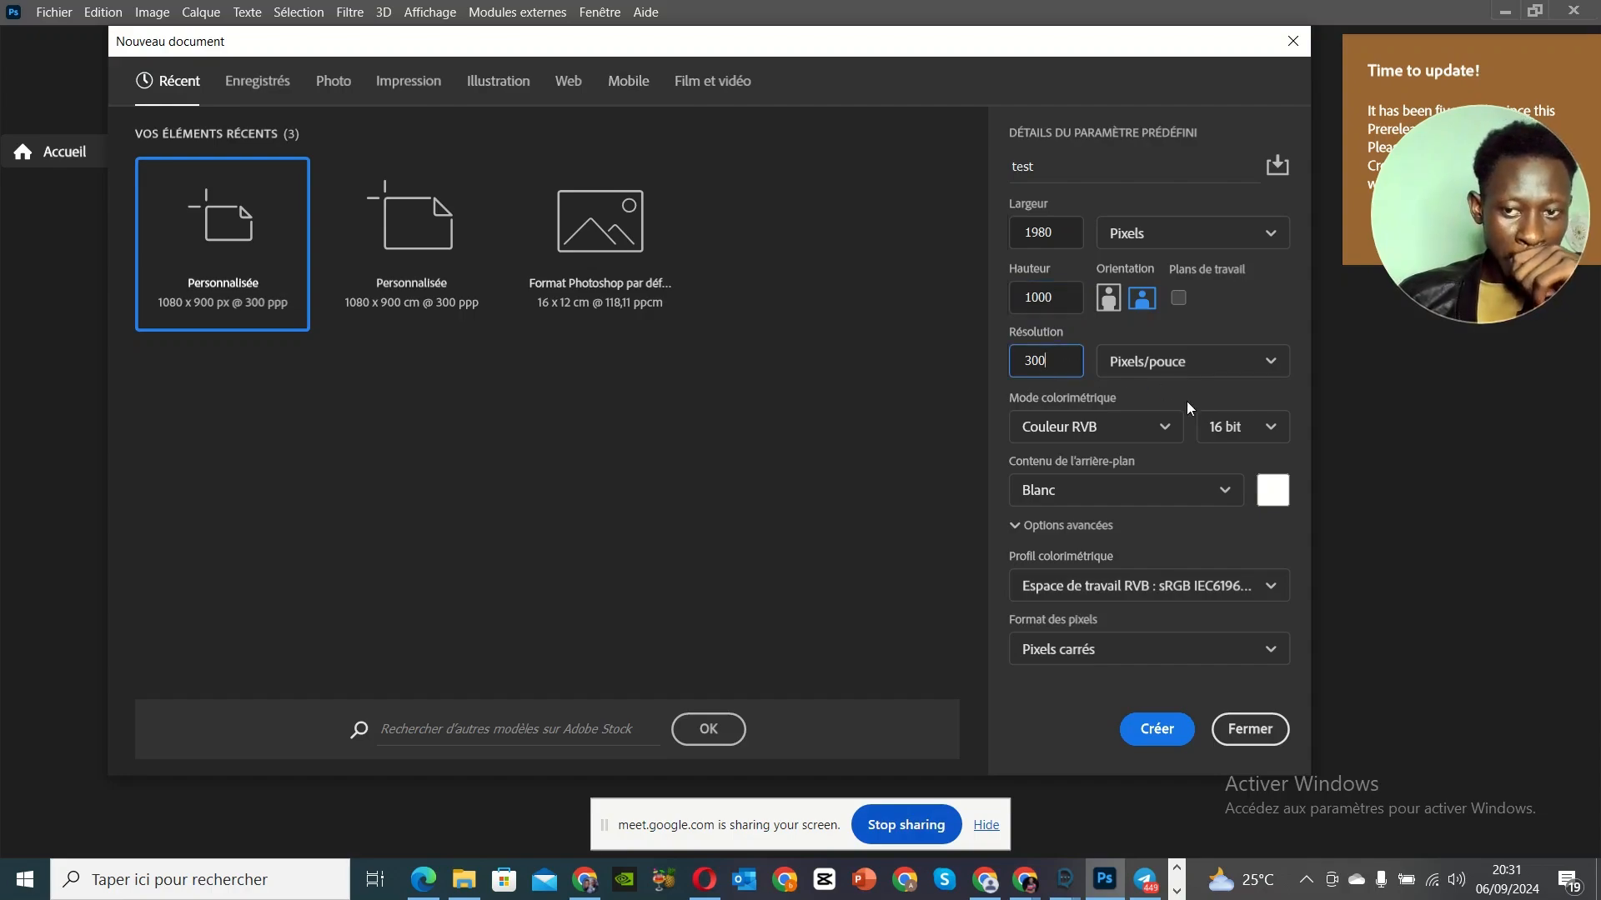
{"action": "left_click", "coordinate": [1208, 501]}
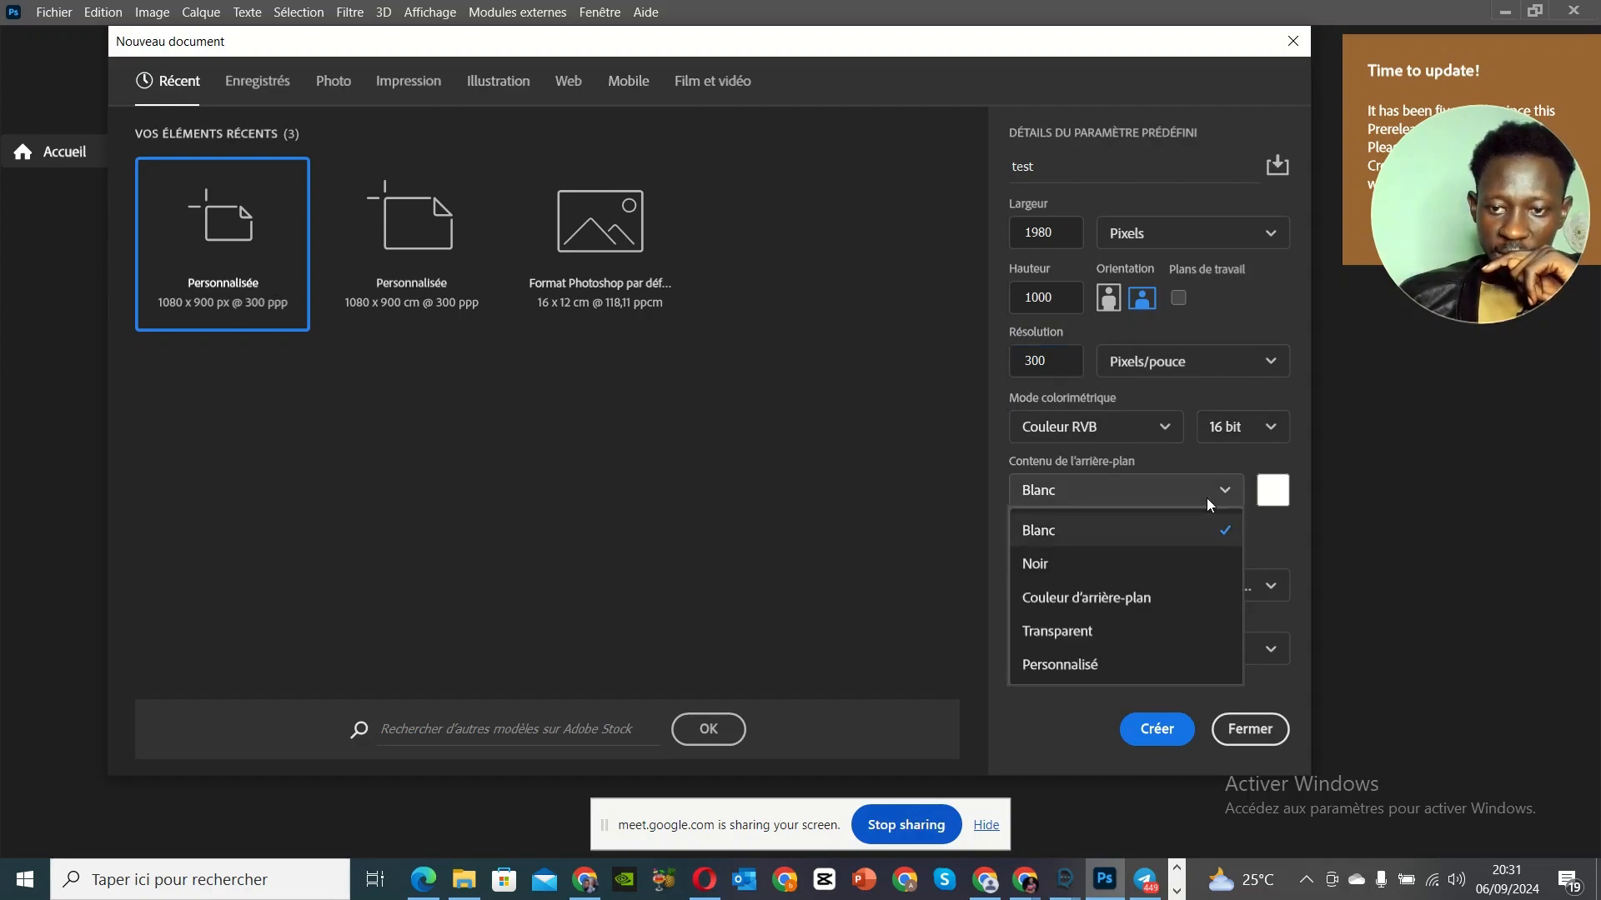
{"action": "left_click", "coordinate": [1207, 498]}
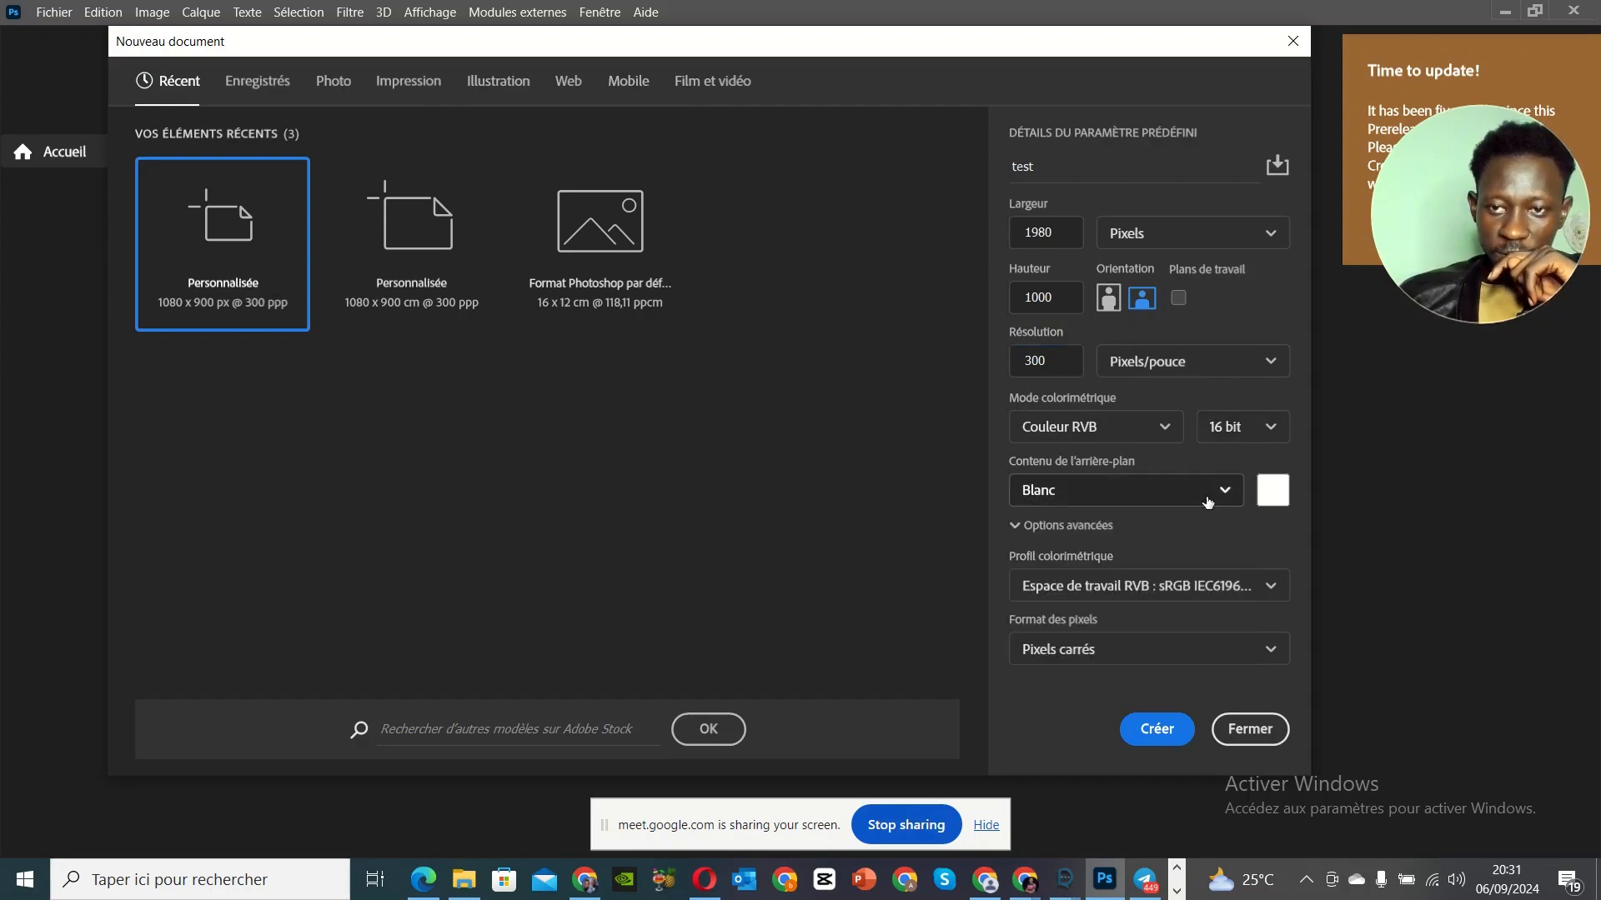
{"action": "left_click", "coordinate": [1141, 741]}
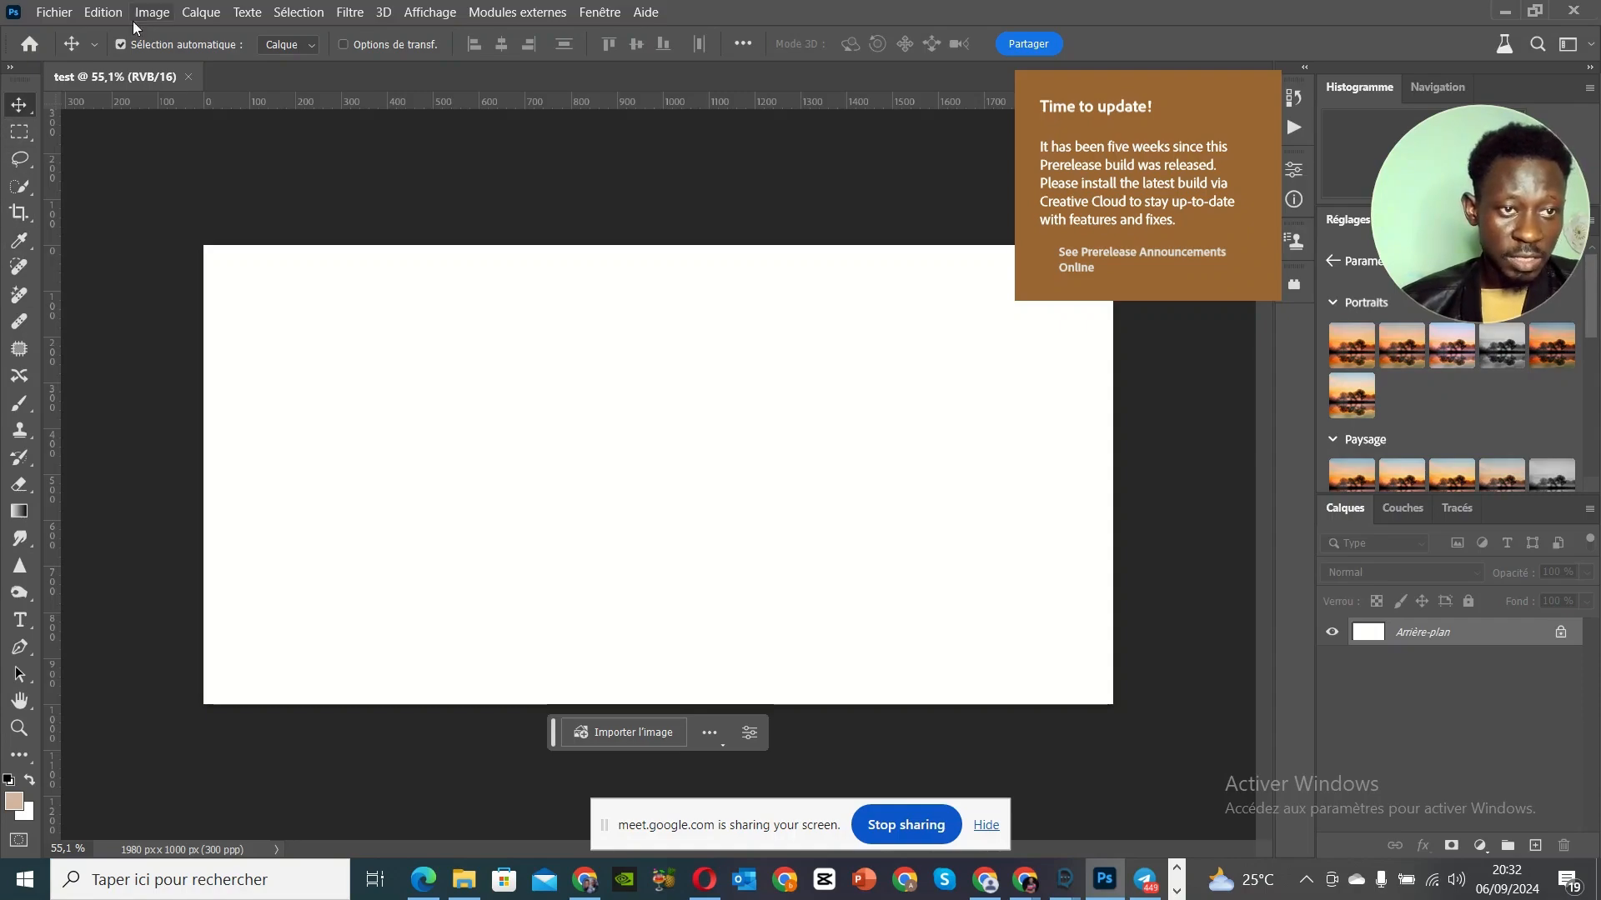
Step: Examine the colour modes and bit depths available for the new document
{"action": "left_click", "coordinate": [158, 17]}
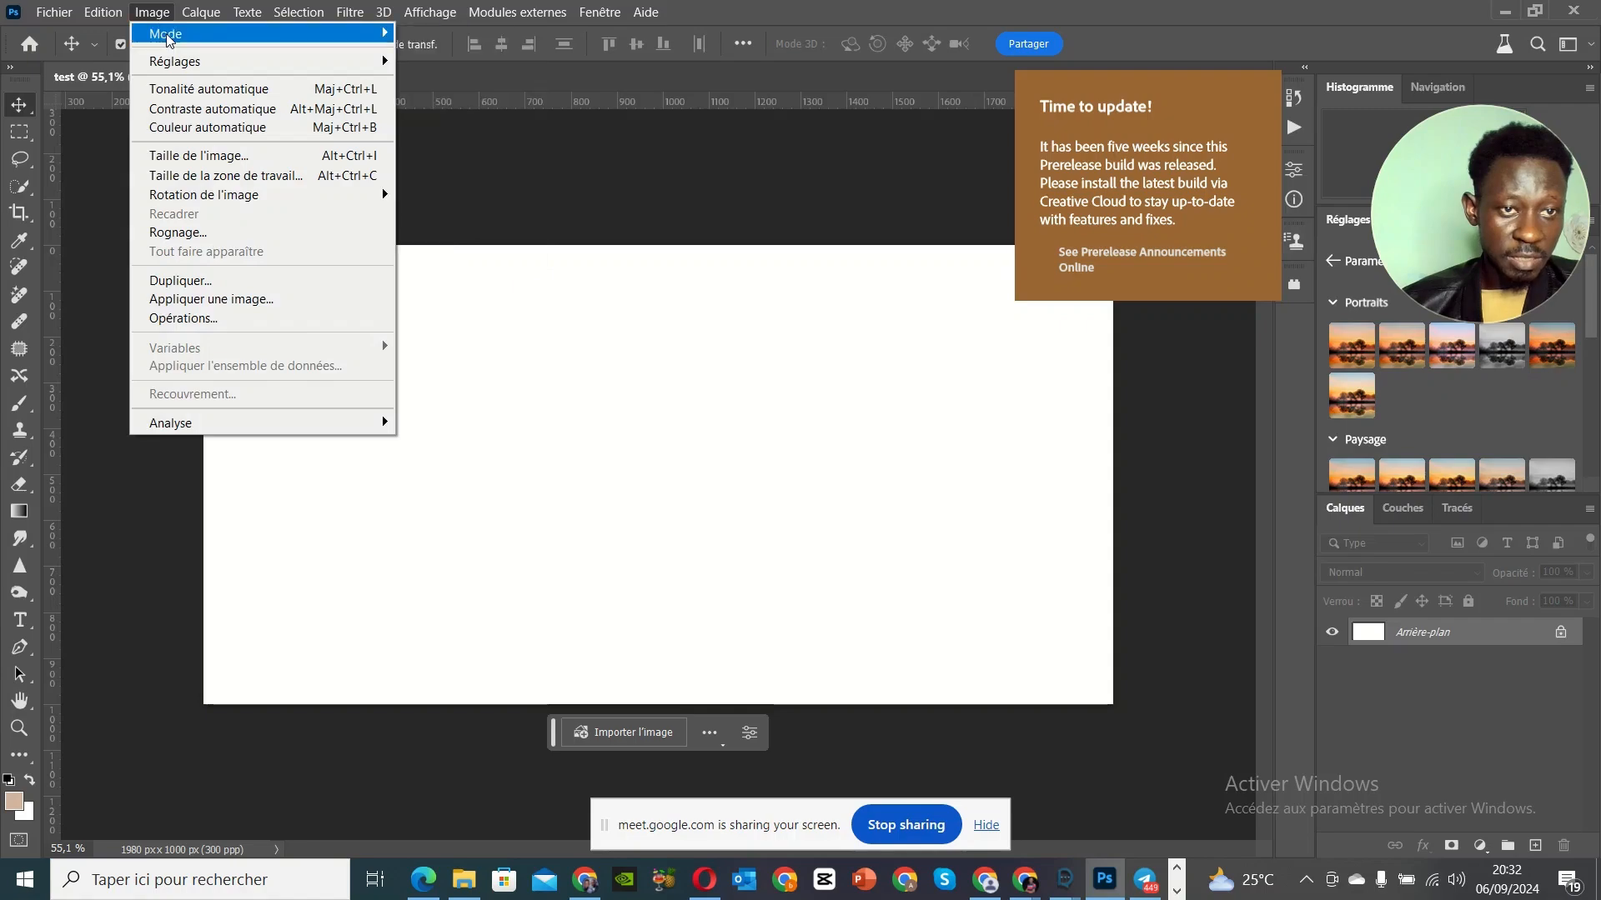
{"action": "mouse_move", "coordinate": [161, 33]}
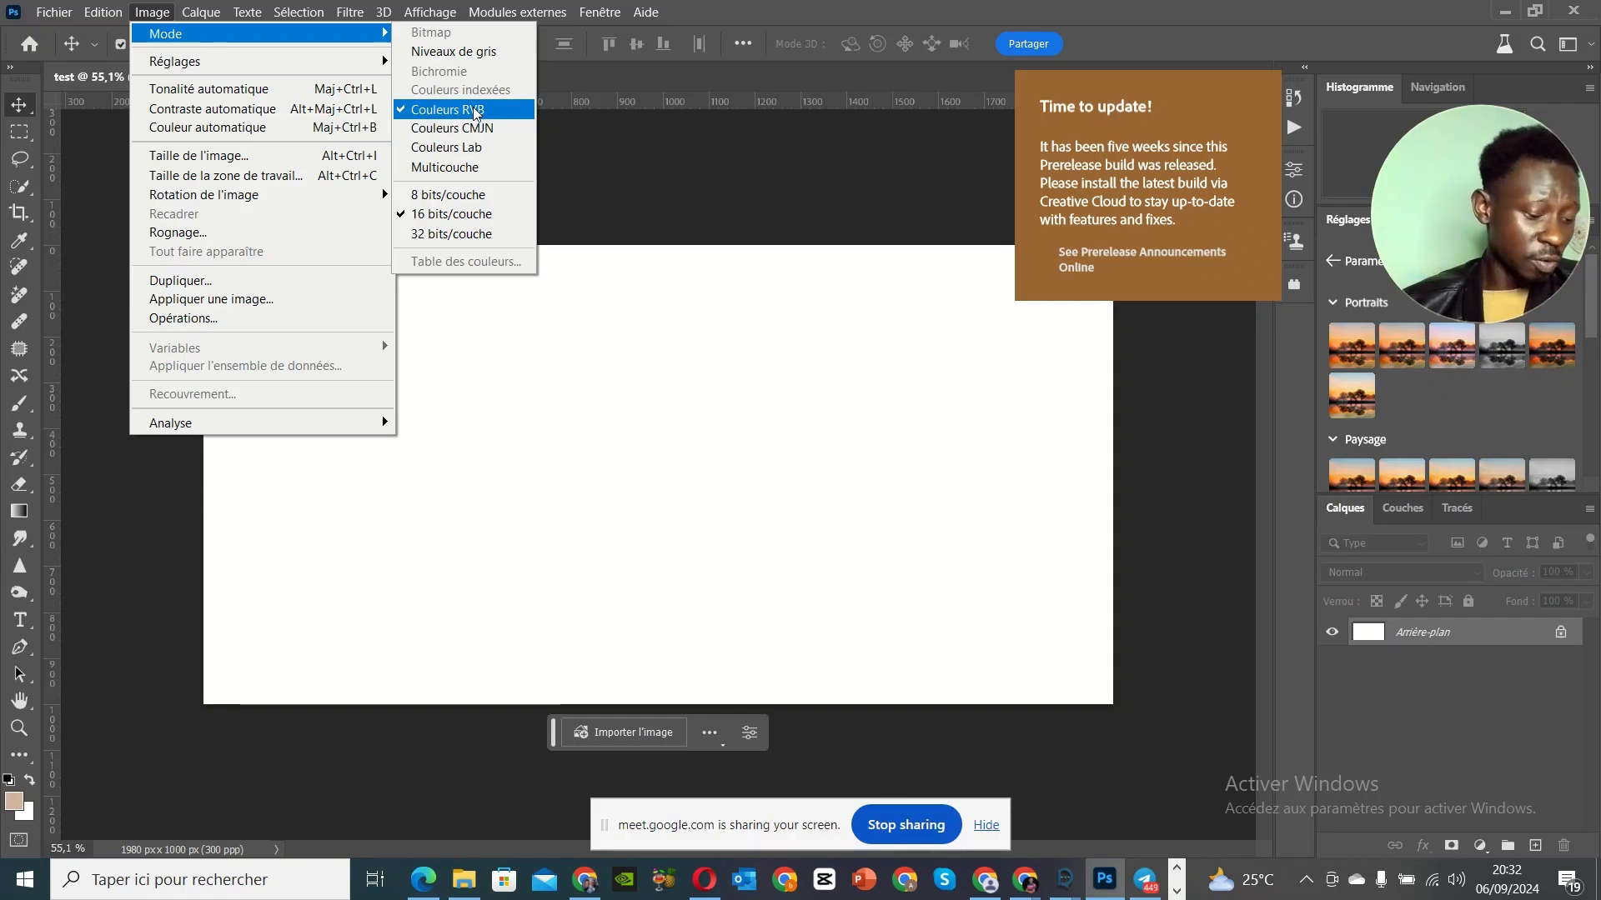
{"action": "left_click", "coordinate": [553, 131]}
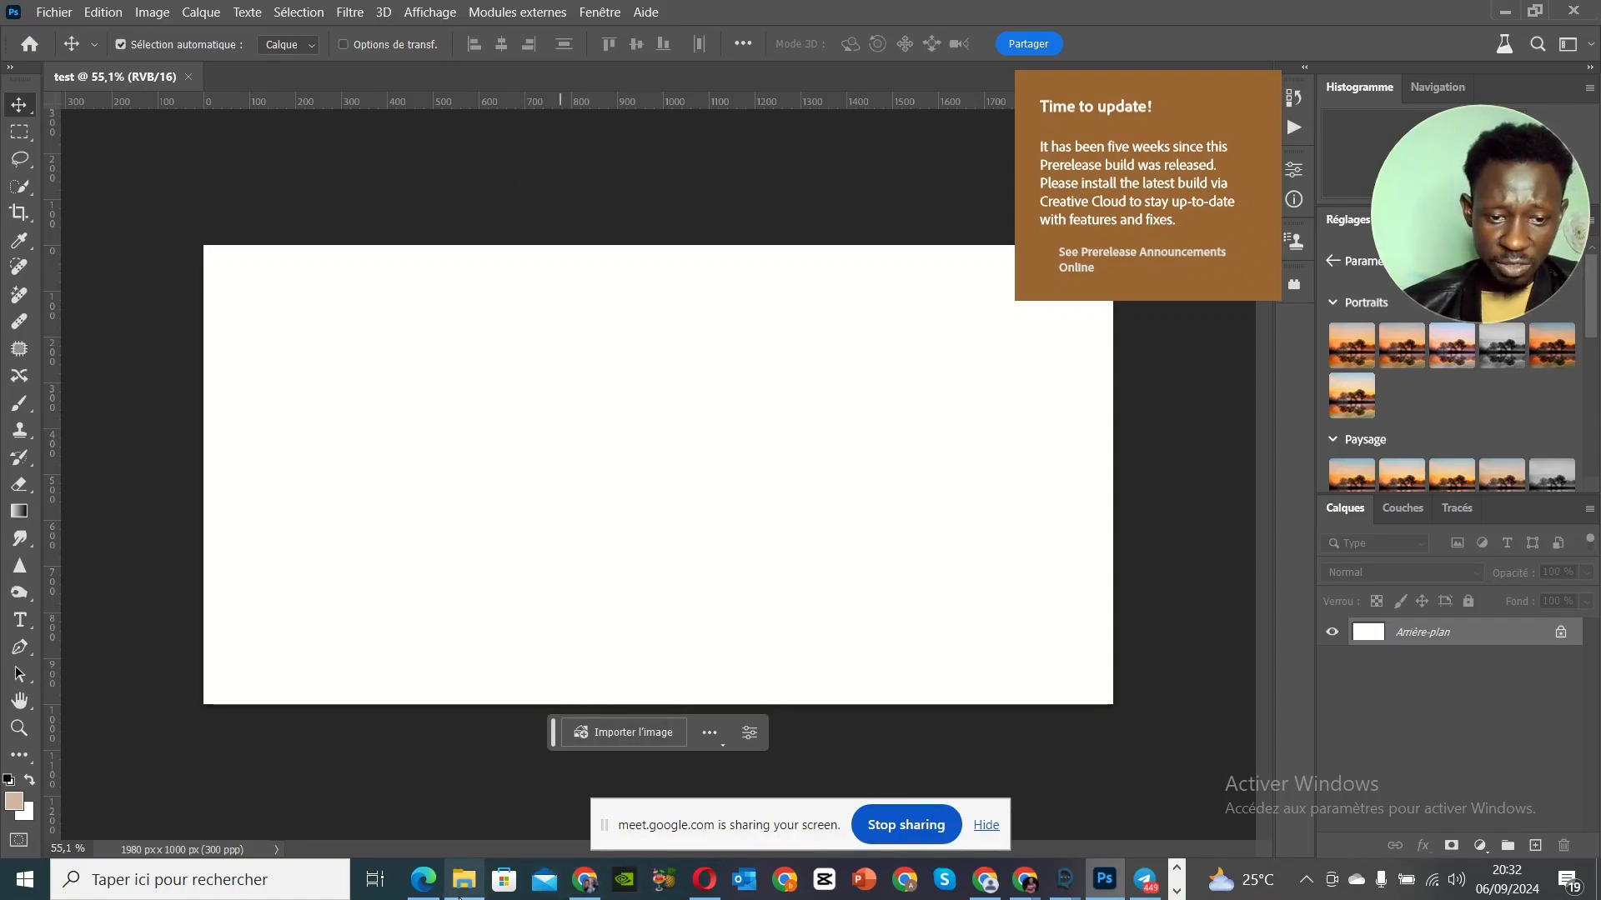
Step: Switch to the Téléchargements folder in File Explorer and preview the orange sports car photo
{"action": "mouse_move", "coordinate": [463, 896]}
{"action": "left_click", "coordinate": [461, 777]}
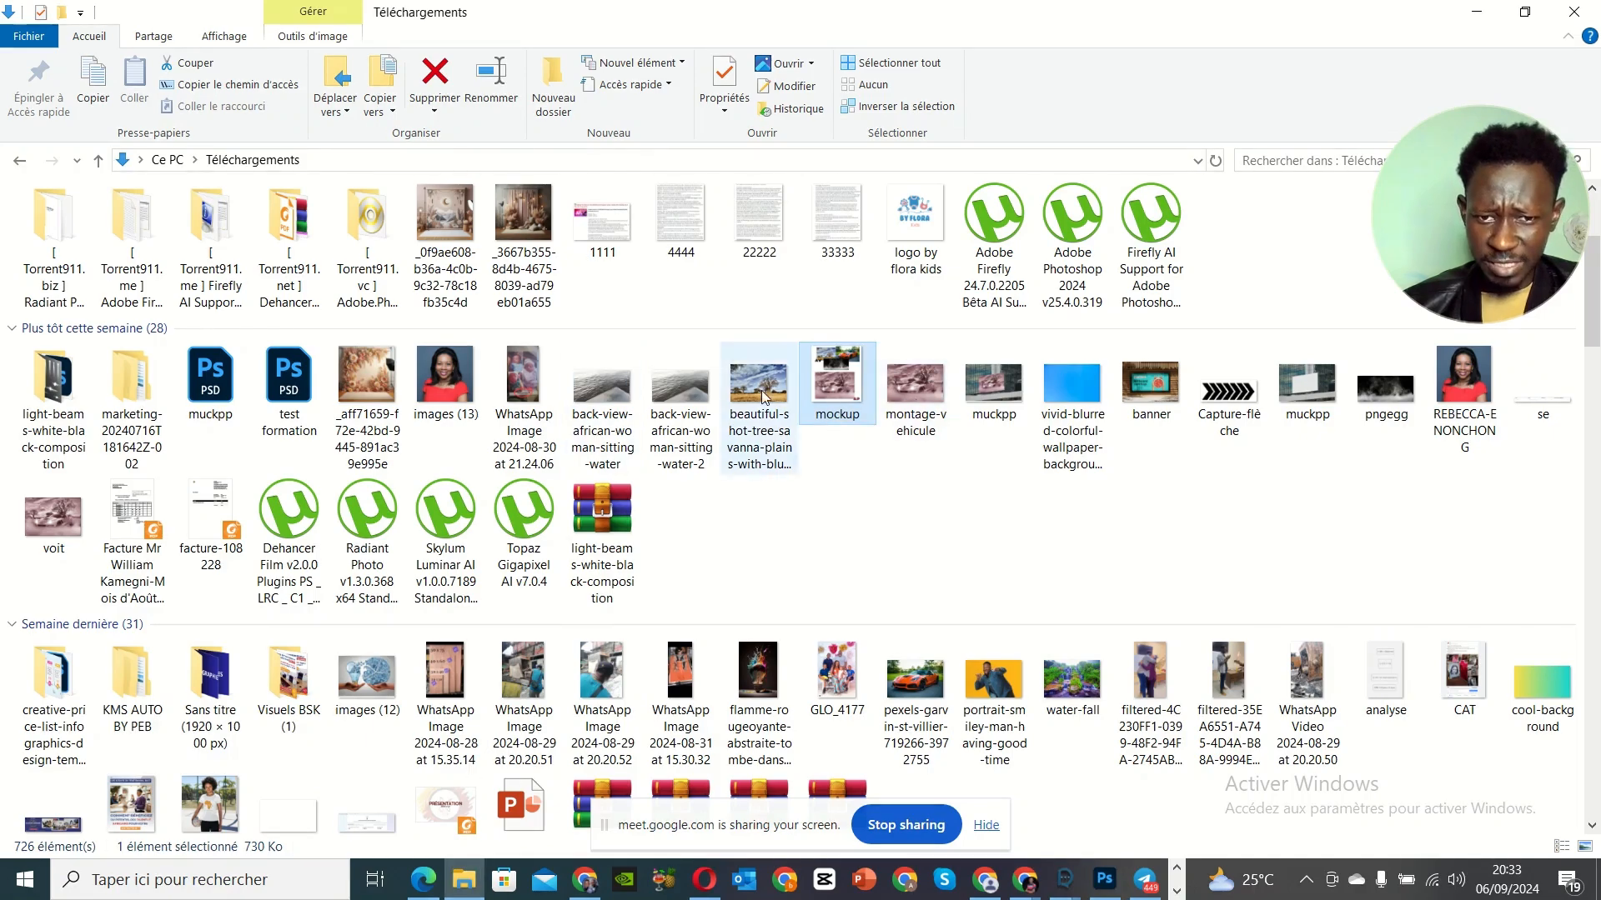
{"action": "scroll", "coordinate": [924, 454], "scroll_direction": "down", "scroll_amount": 3}
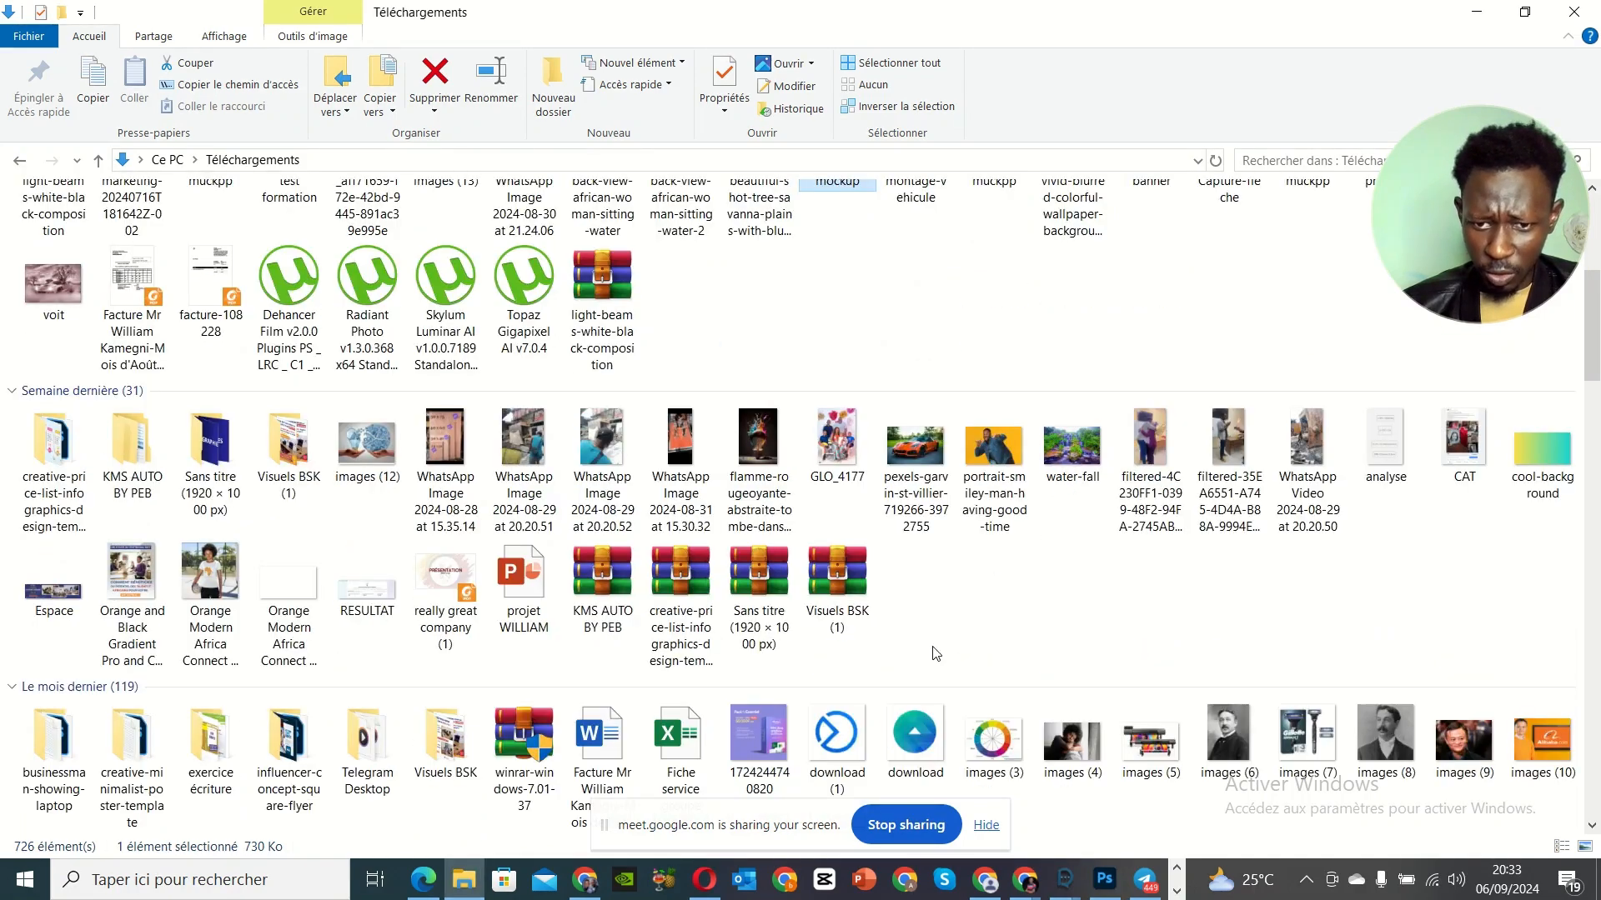
{"action": "left_click", "coordinate": [924, 455]}
{"action": "double_click", "coordinate": [924, 454]}
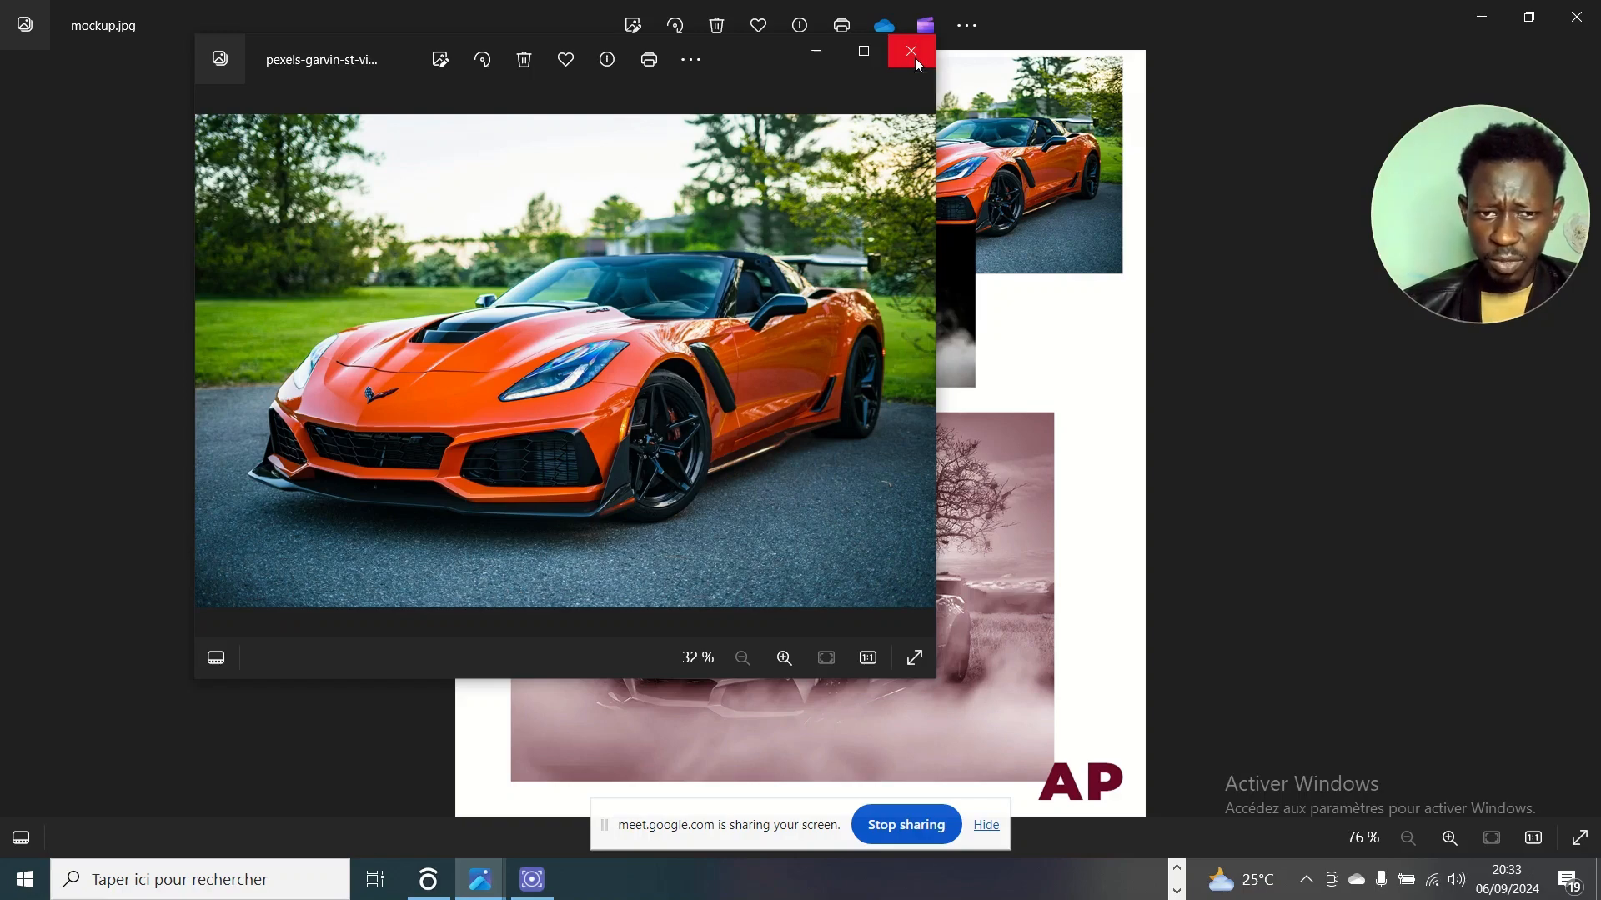
{"action": "left_click", "coordinate": [914, 57]}
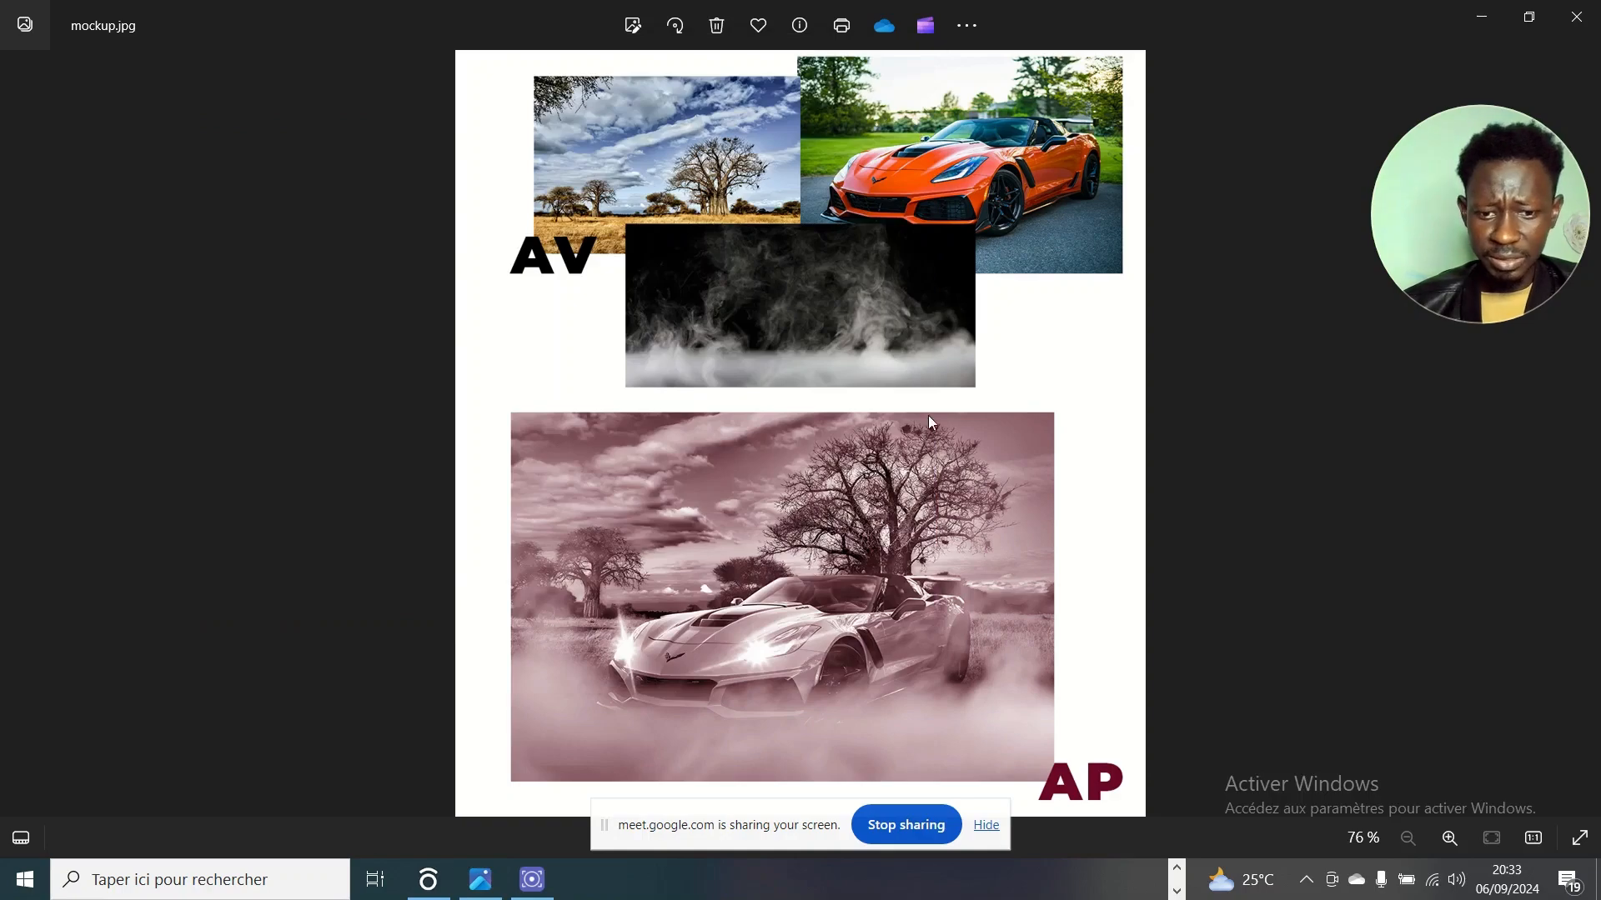
Step: Switch to Chrome and open the Freepik site in a new tab, ready for an image search
{"action": "left_click", "coordinate": [1176, 867]}
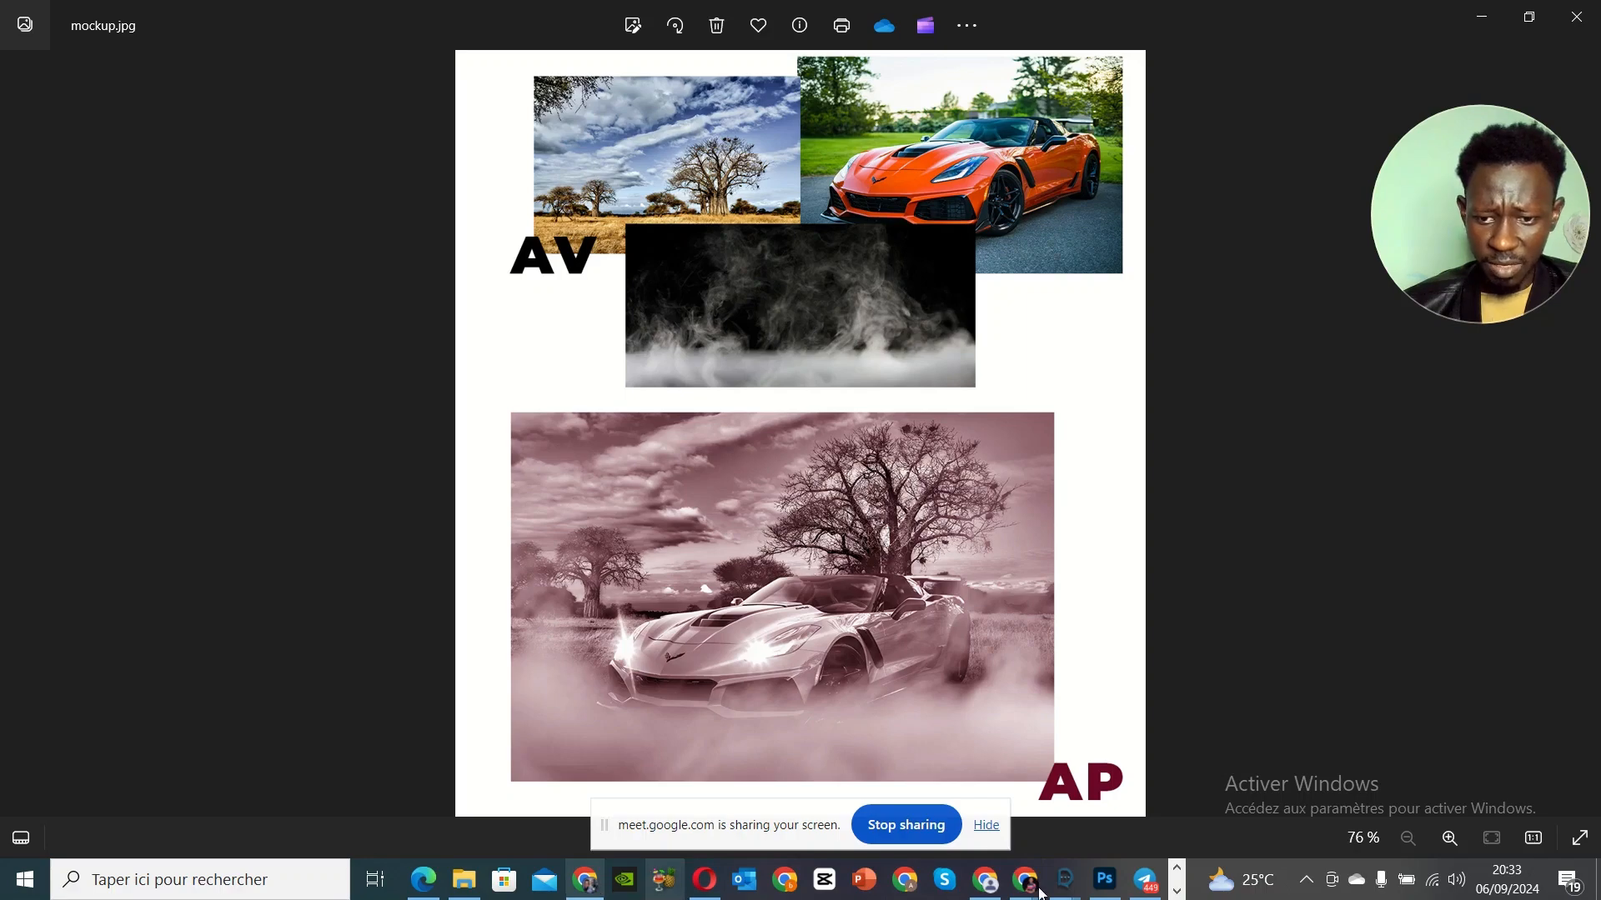
{"action": "left_click", "coordinate": [955, 797]}
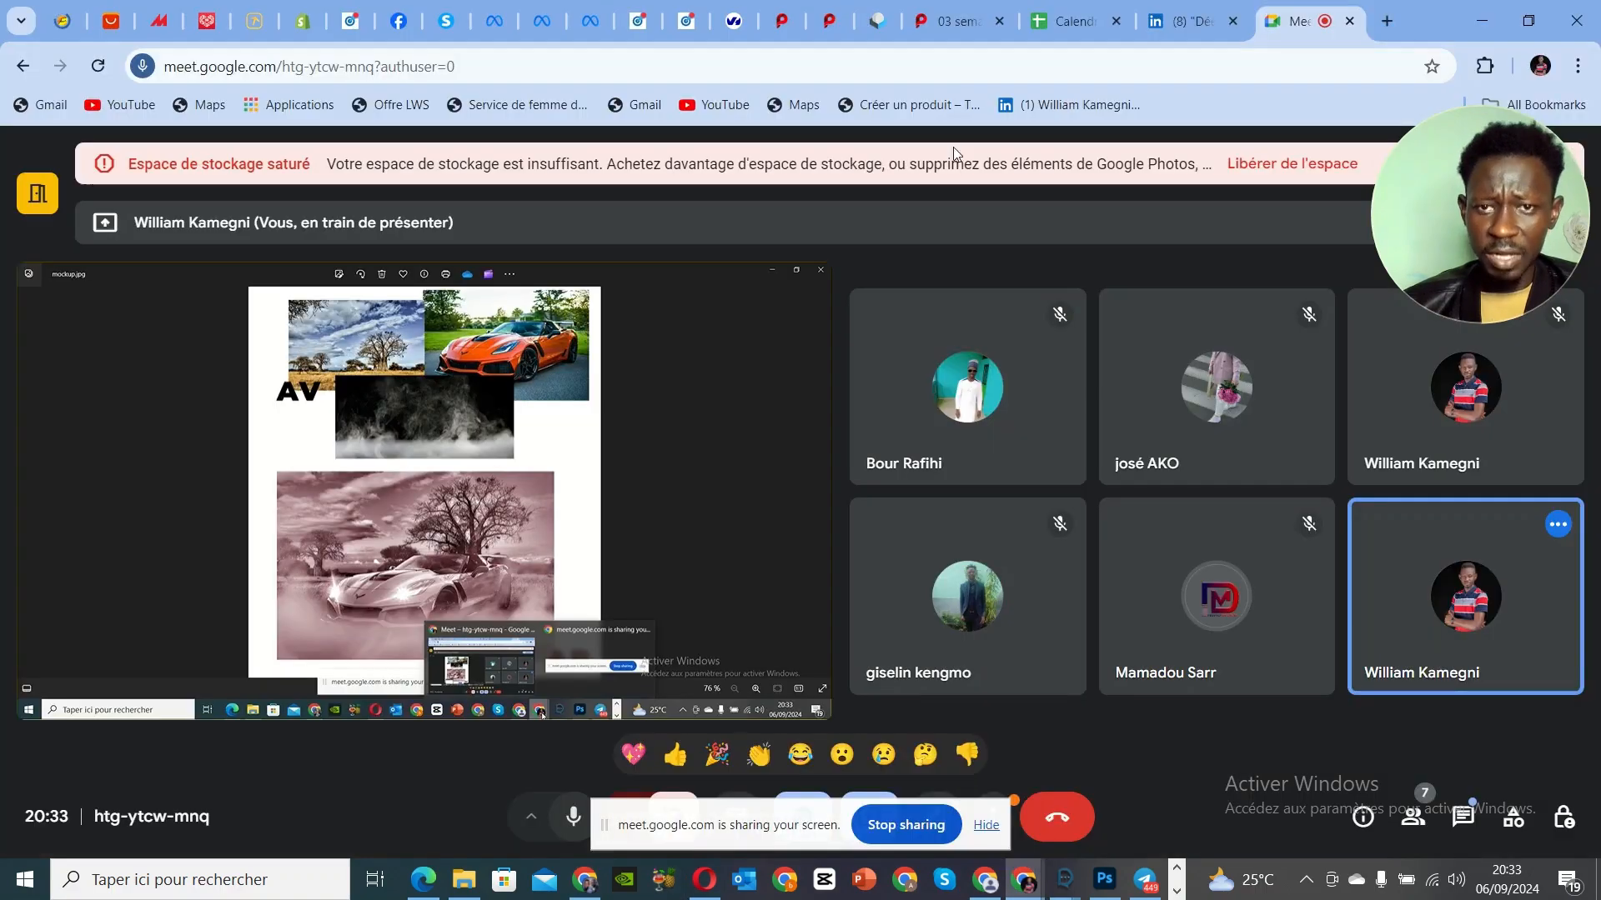
{"action": "left_click", "coordinate": [1387, 21]}
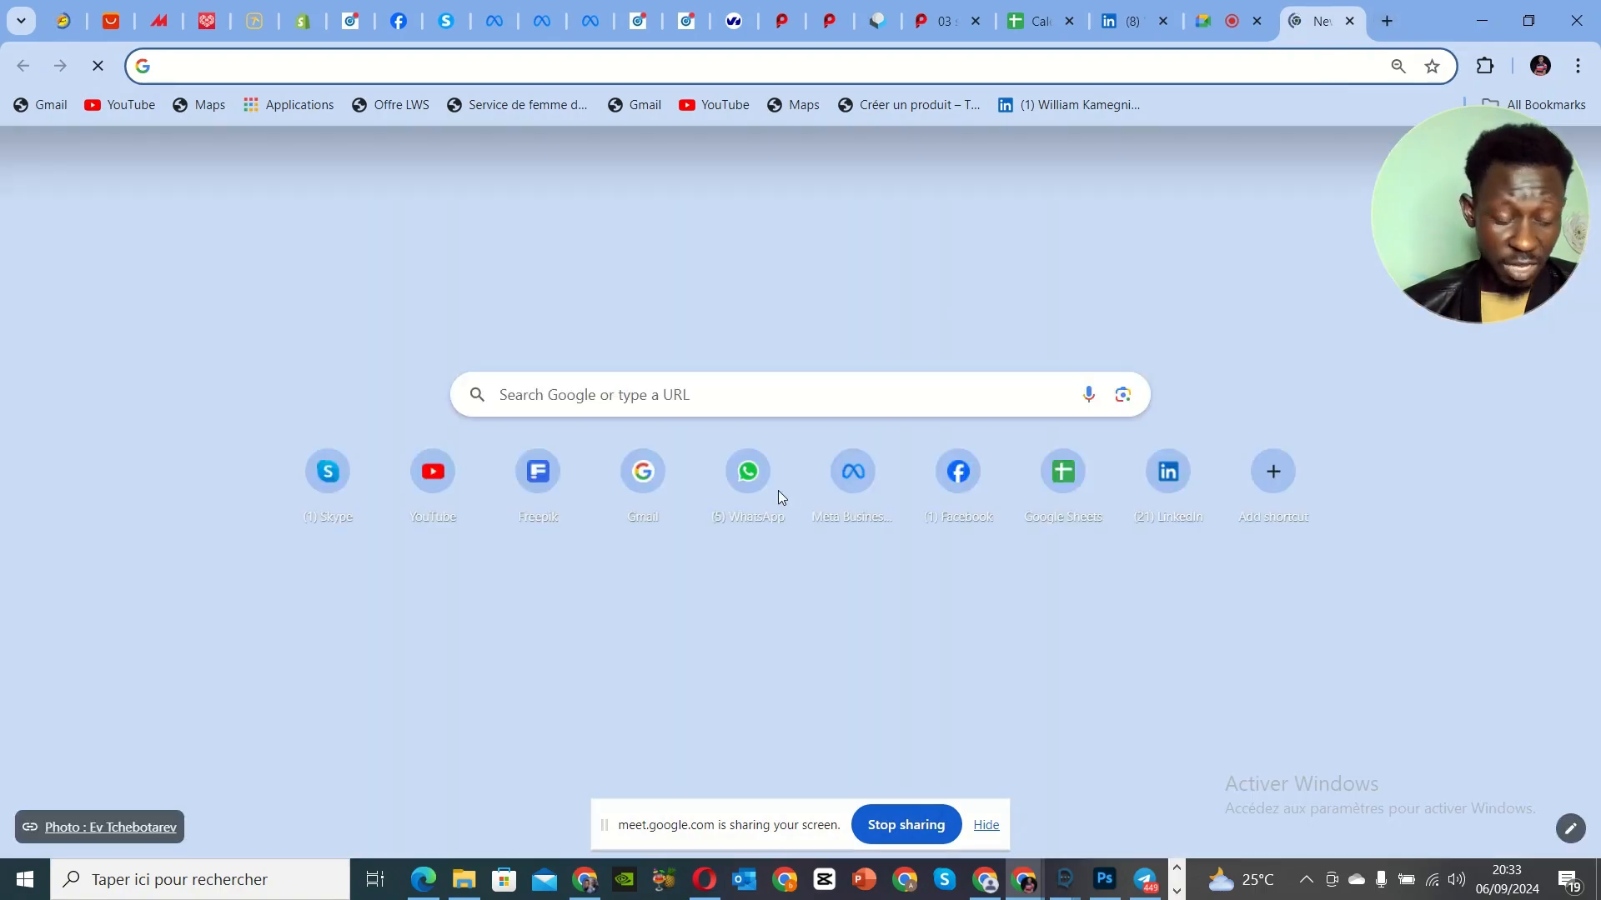
{"action": "left_click", "coordinate": [536, 485]}
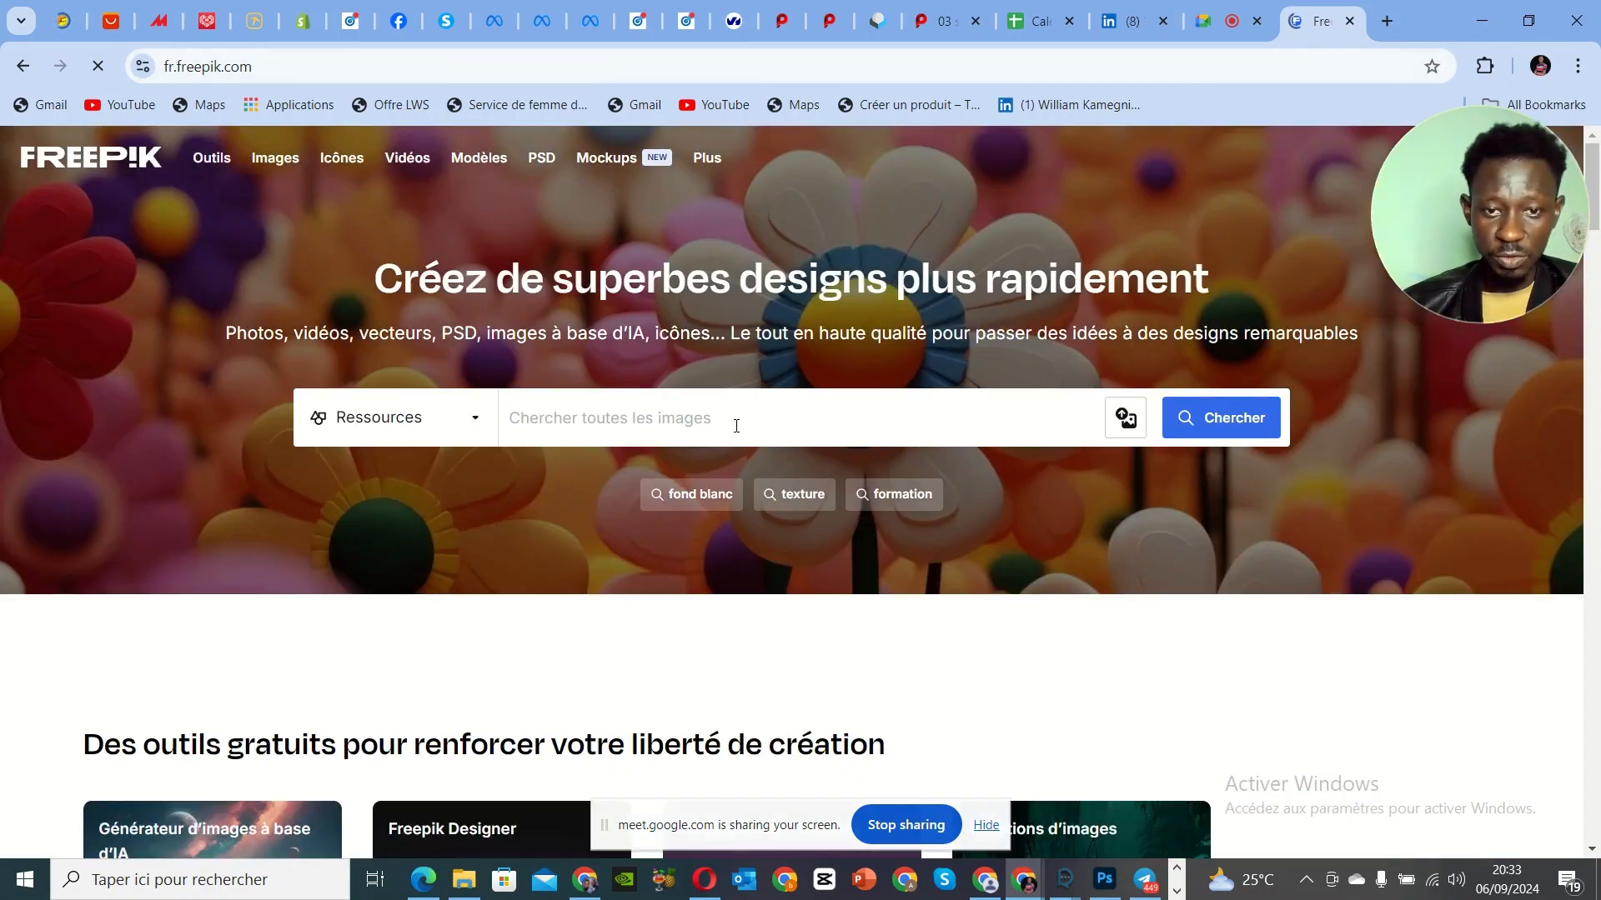
{"action": "left_click", "coordinate": [735, 423]}
{"action": "type", "text": "lam"}
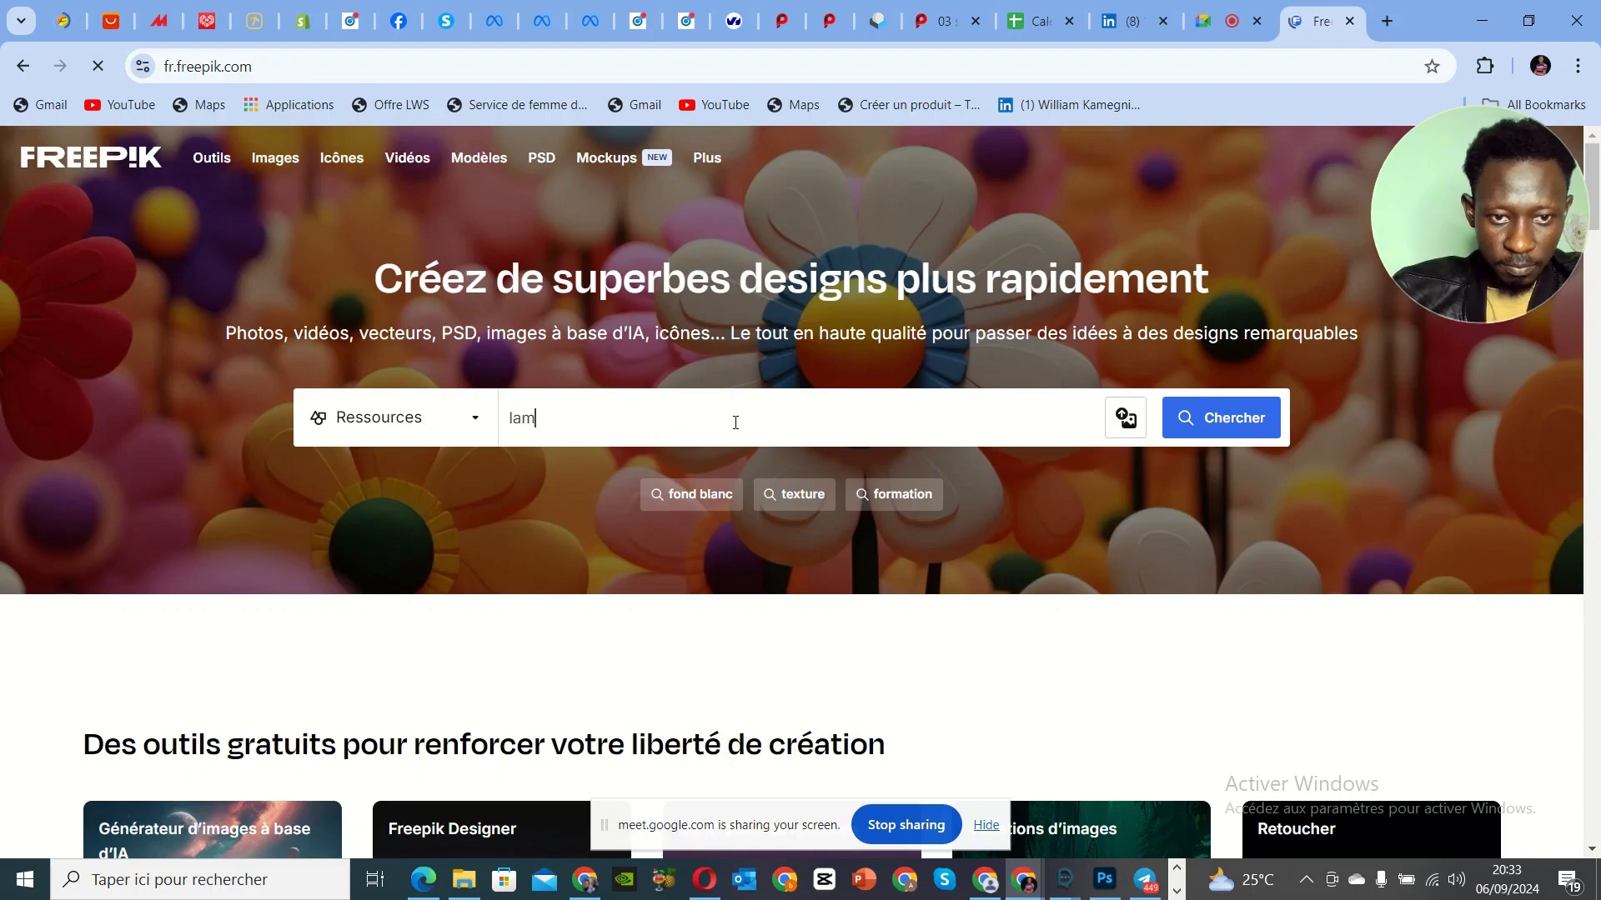
{"action": "key", "text": "BackSpace"}
{"action": "key", "text": "BackSpace"}
{"action": "key", "text": "BackSpace"}
{"action": "type", "text": "borg"}
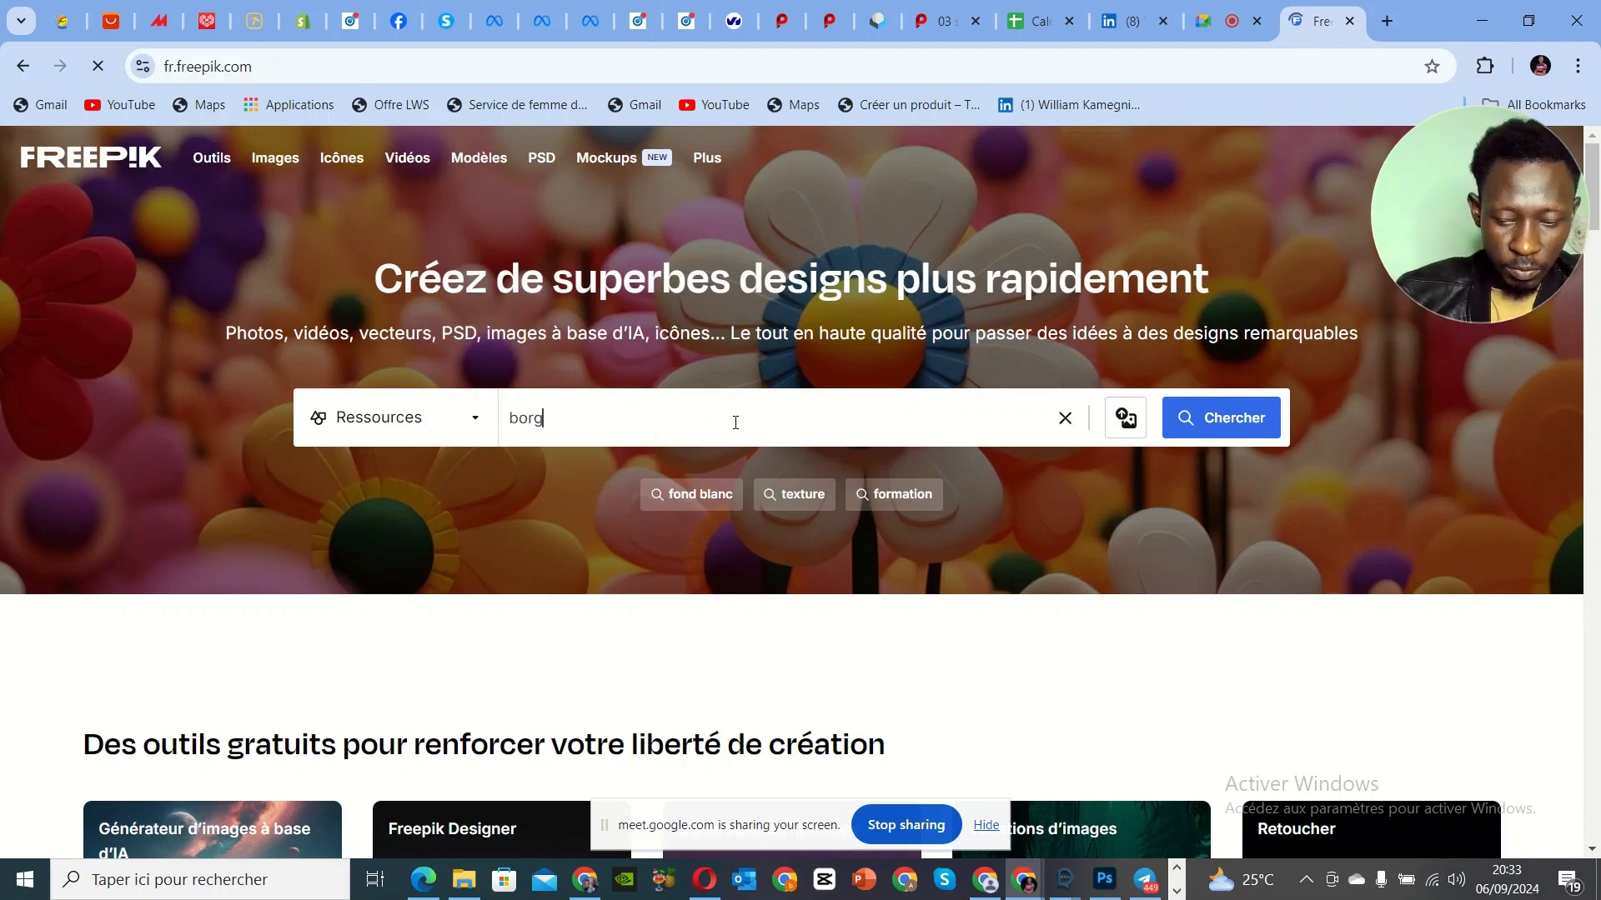
{"action": "key", "text": "BackSpace"}
{"action": "key", "text": "BackSpace"}
{"action": "key", "text": "BackSpace"}
{"action": "key", "text": "BackSpace"}
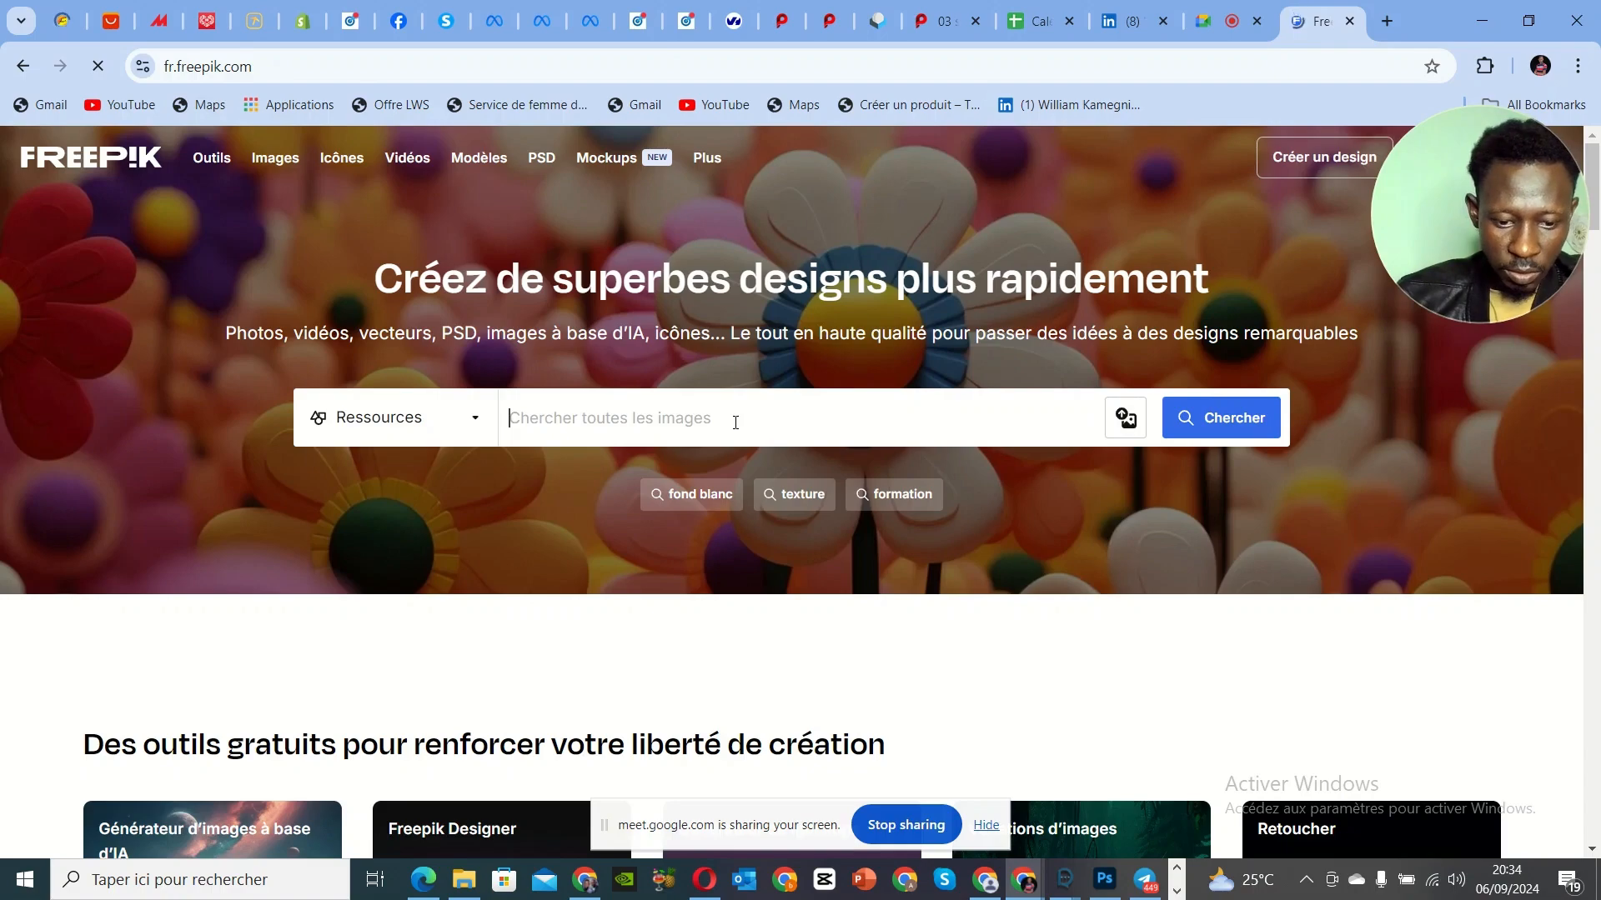
Step: Search Freepik for "voiture" with the resource type Photos and browse the results
{"action": "type", "text": "voitu"}
{"action": "type", "text": "rer"}
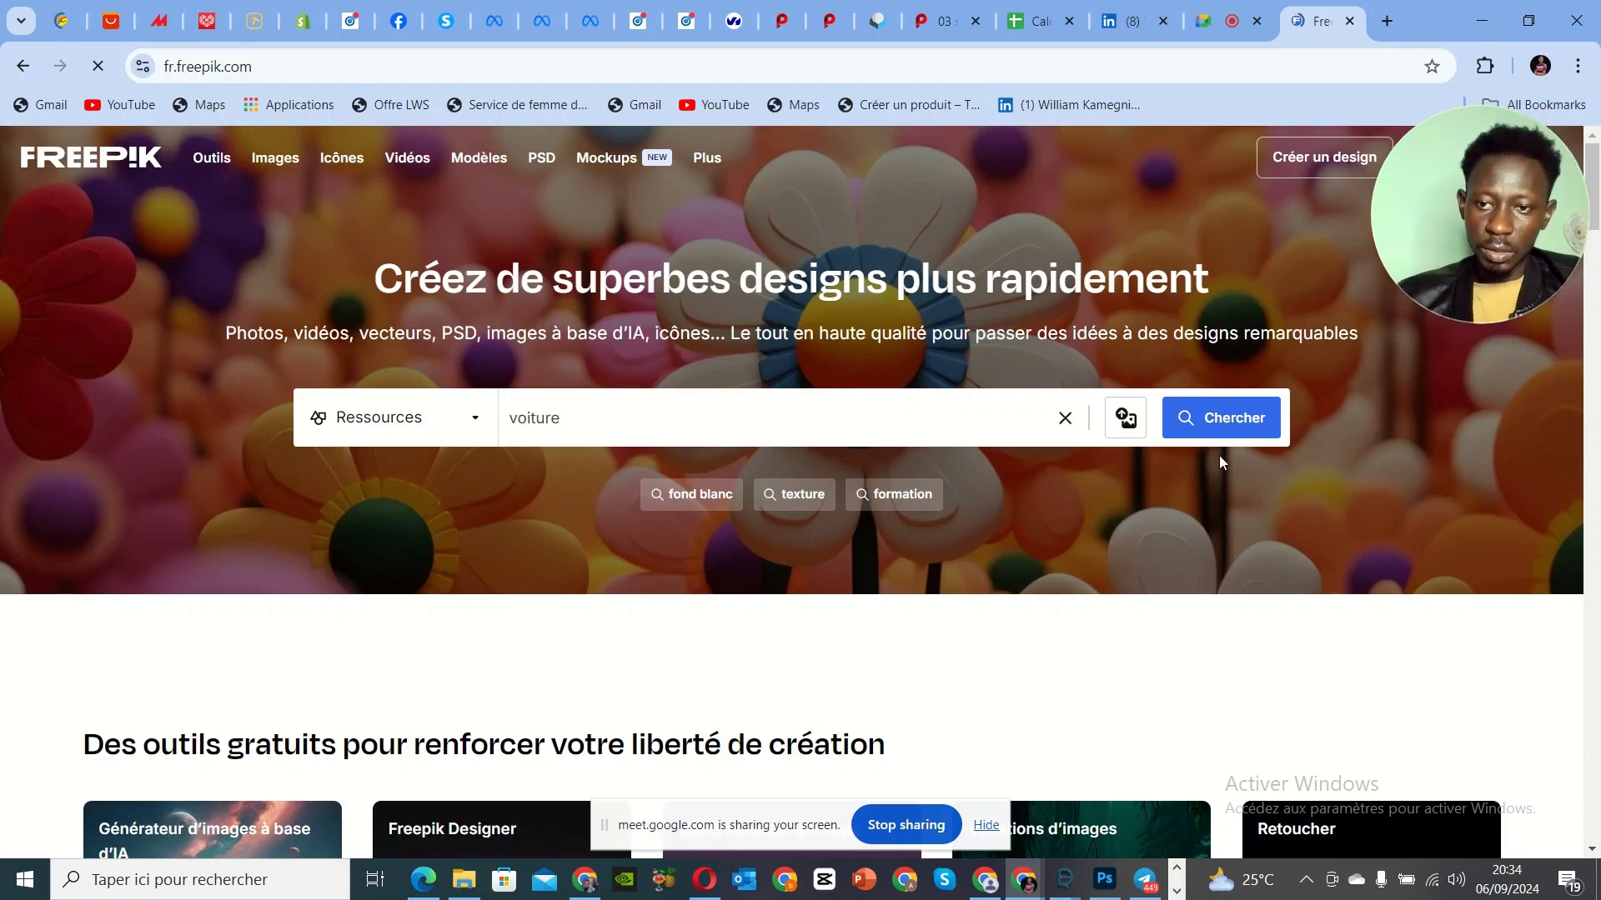
{"action": "left_click", "coordinate": [1252, 418]}
{"action": "left_click", "coordinate": [478, 425]}
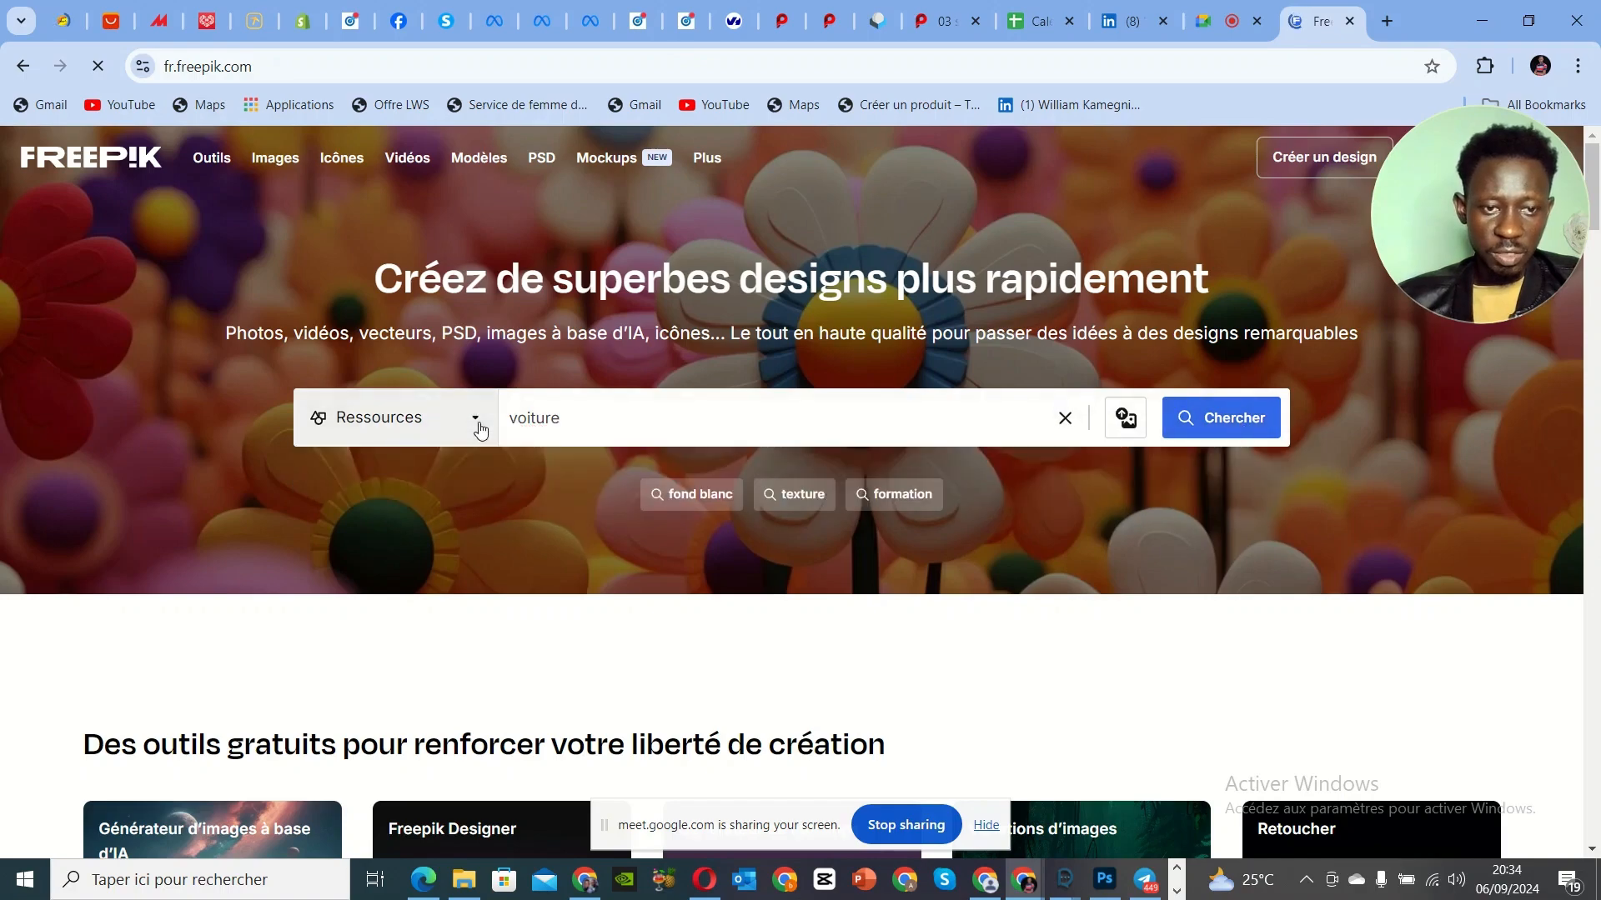
{"action": "left_click", "coordinate": [412, 585]}
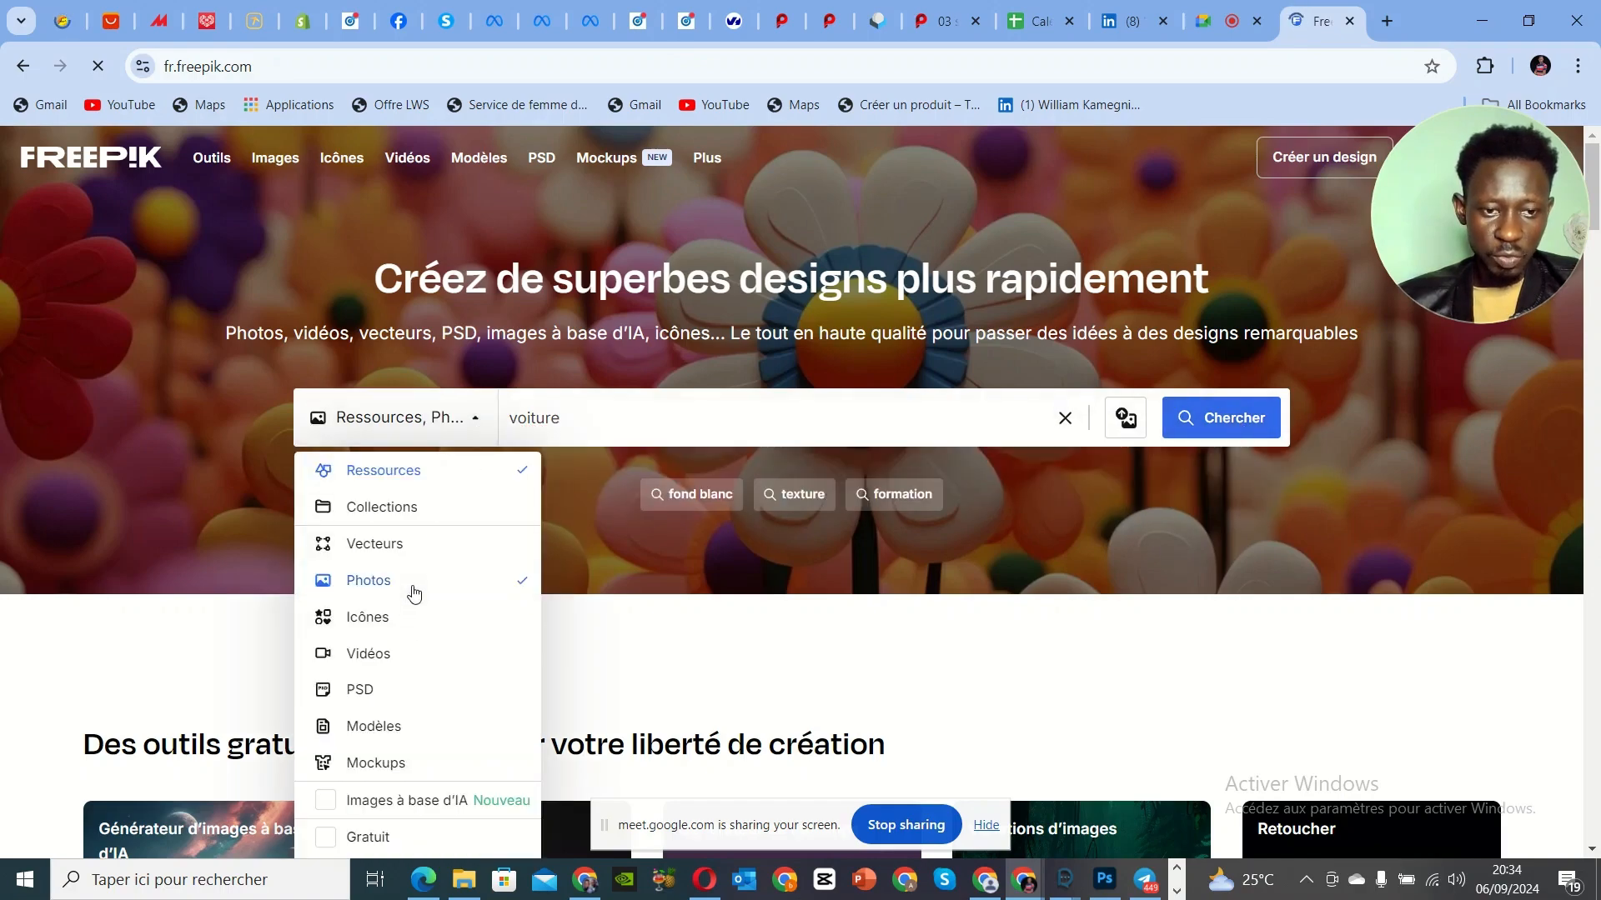
{"action": "left_click", "coordinate": [1247, 420]}
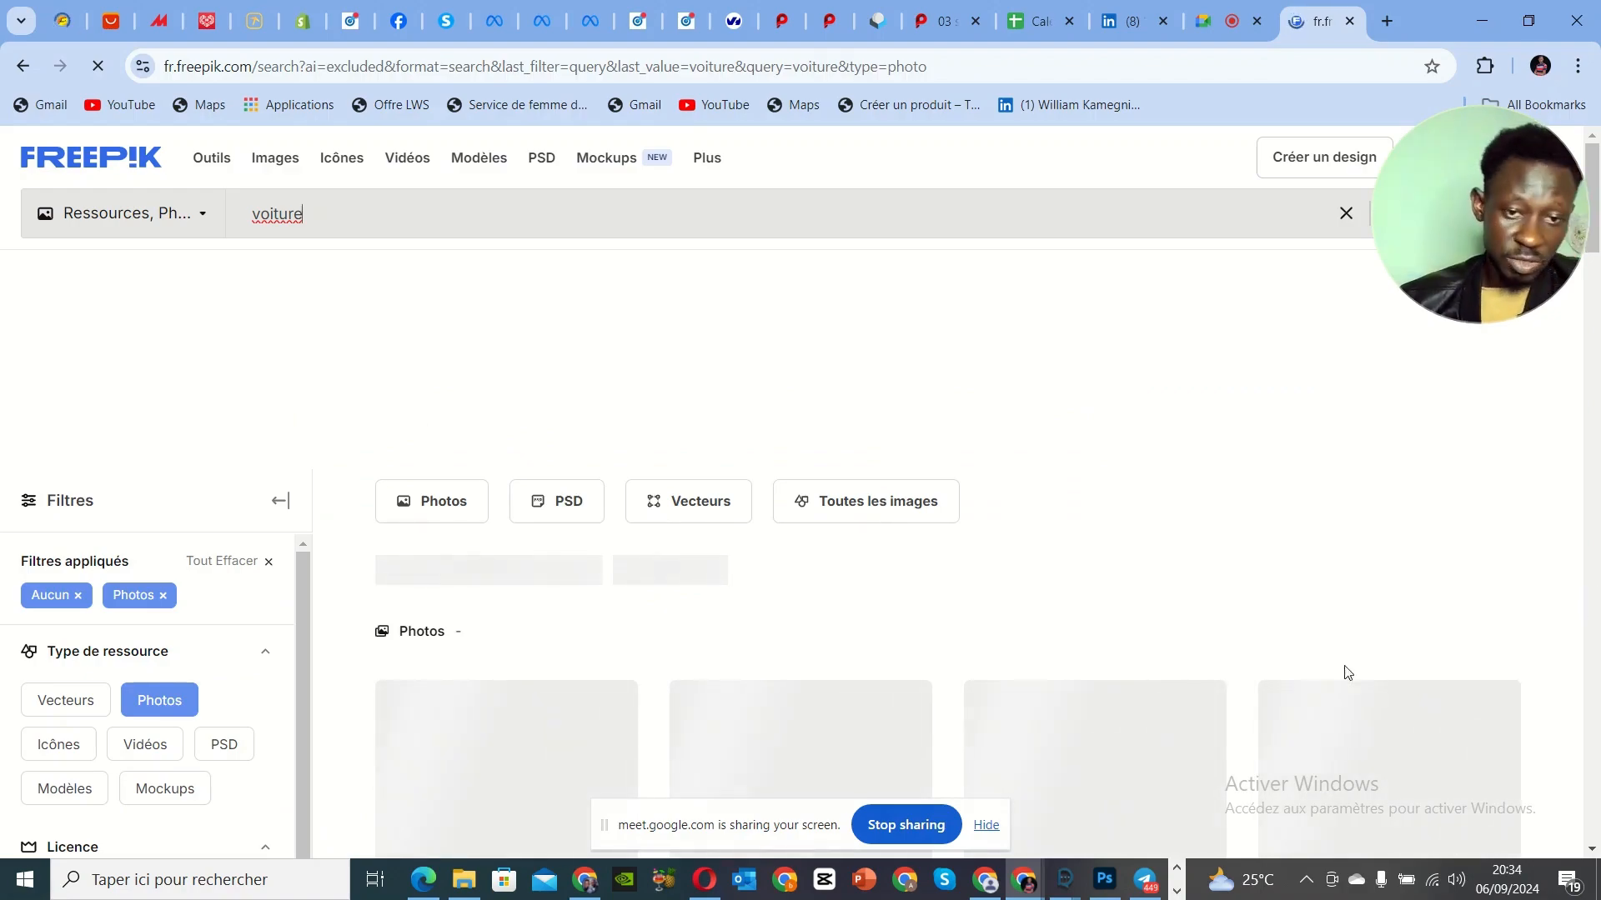
{"action": "scroll", "coordinate": [1017, 727], "scroll_direction": "down", "scroll_amount": 3}
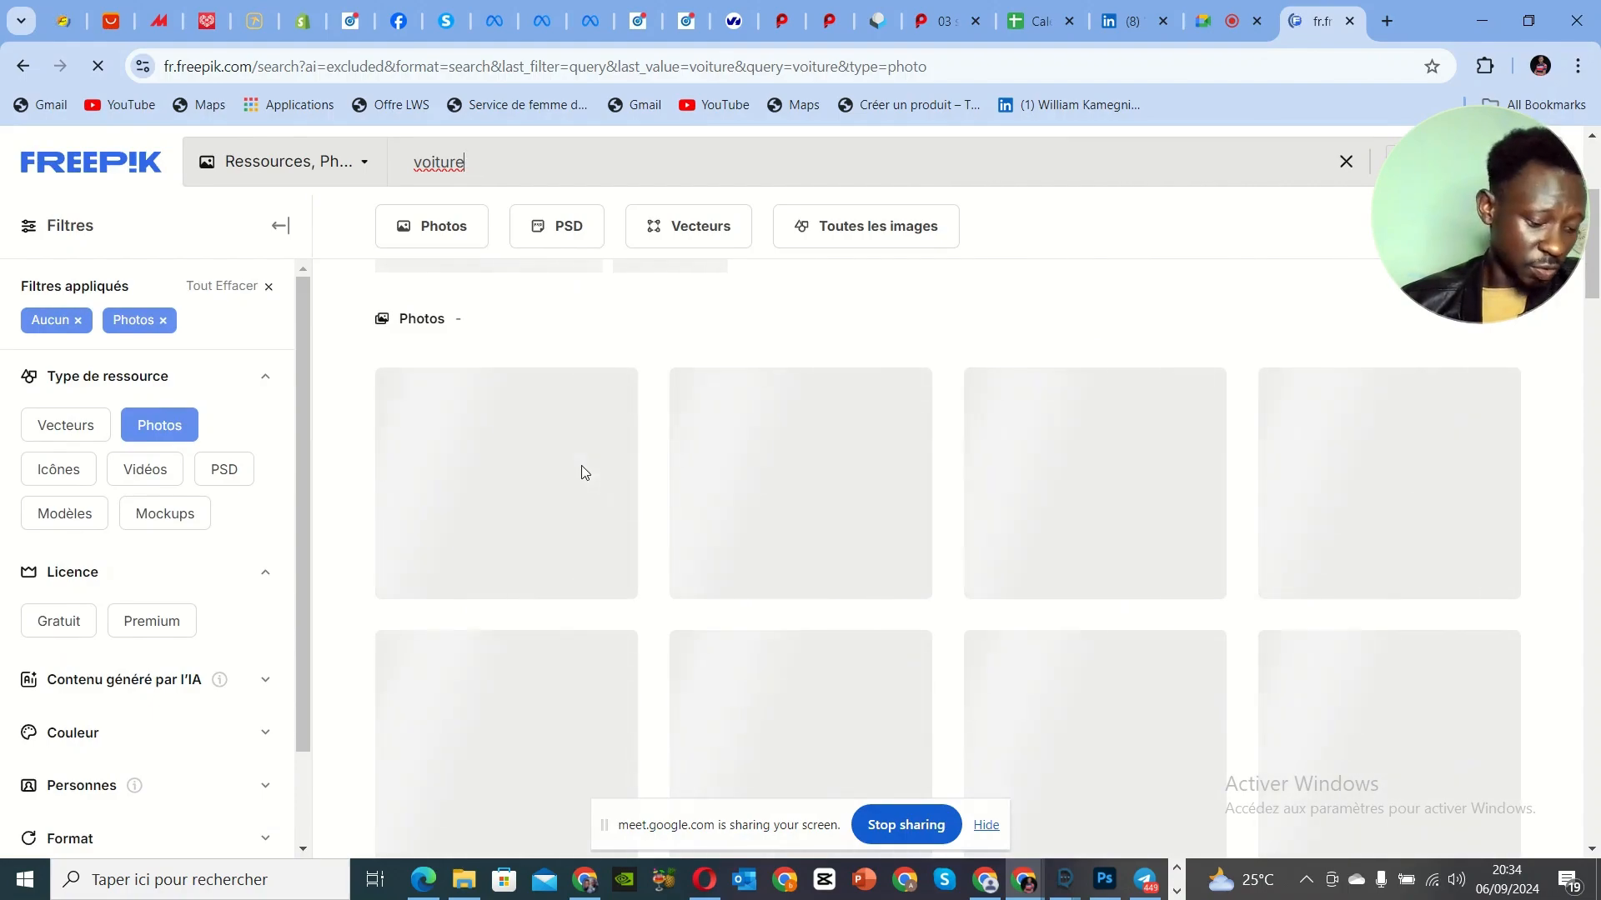
Step: Examine the Freepik "voiture" photo results through the first page for a car image suited to the montage
{"action": "scroll", "coordinate": [583, 470], "scroll_direction": "down", "scroll_amount": 3}
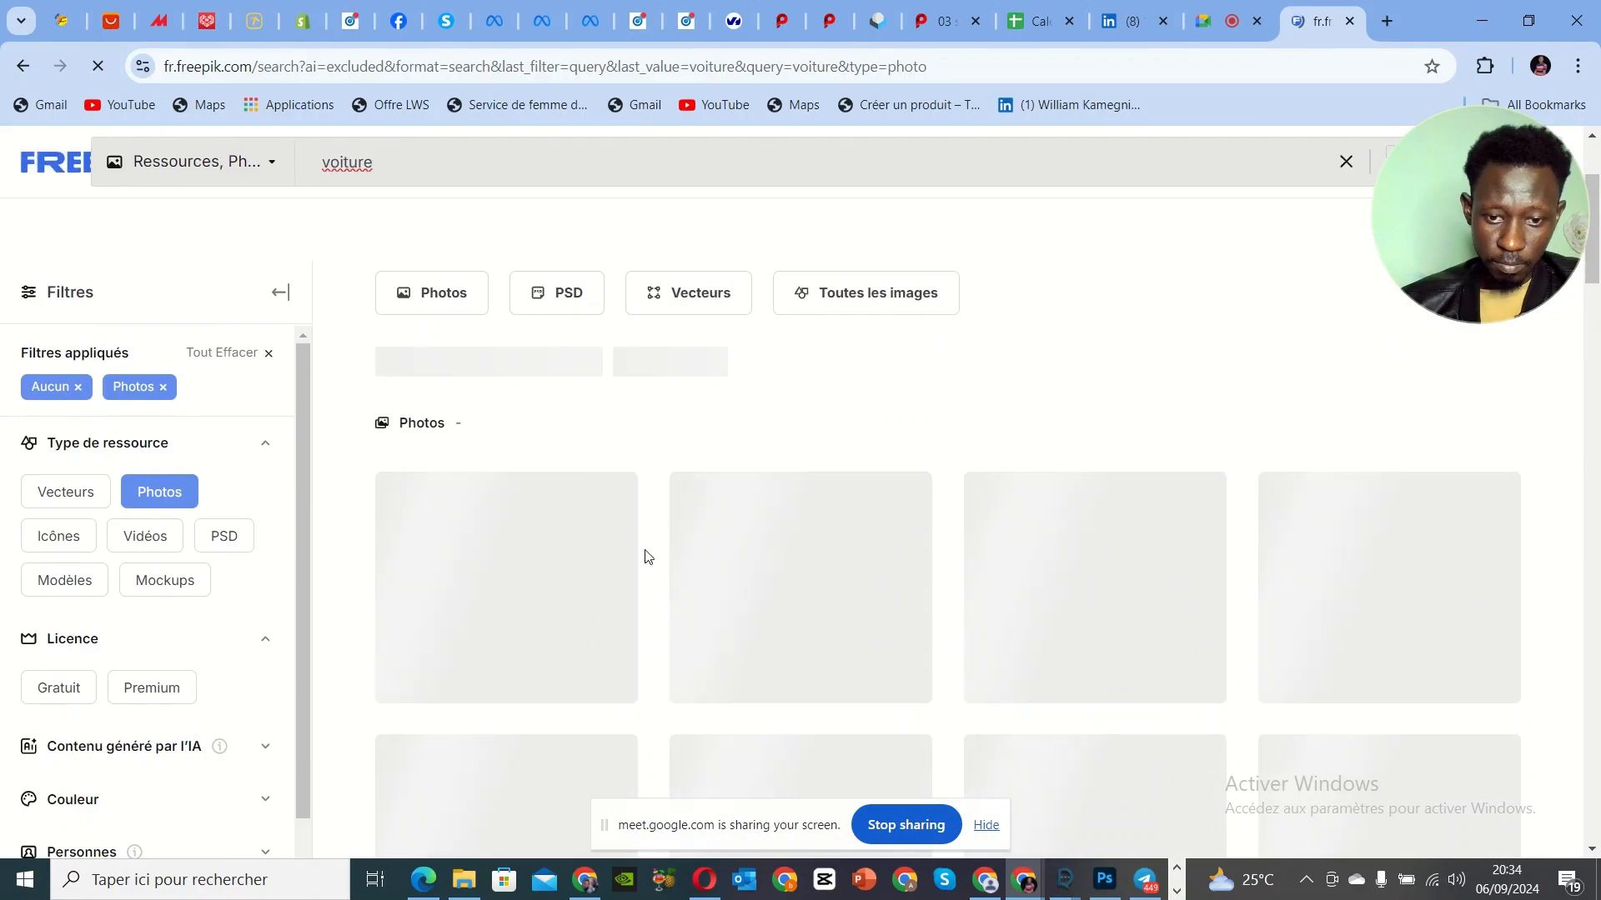
{"action": "mouse_move", "coordinate": [705, 882]}
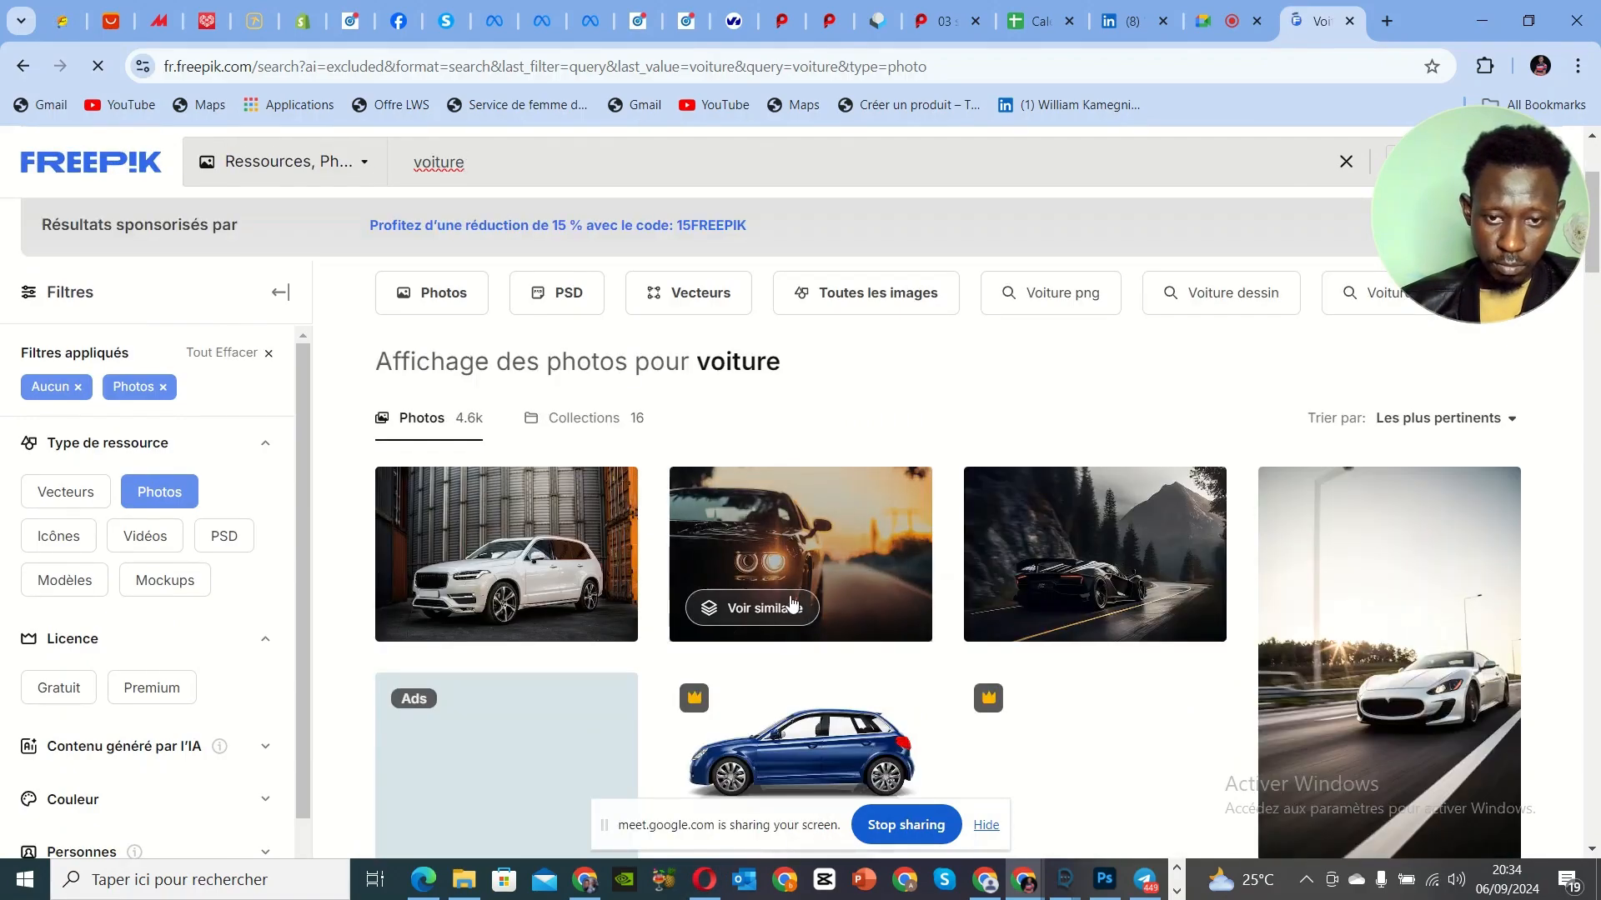
{"action": "scroll", "coordinate": [794, 602], "scroll_direction": "down", "scroll_amount": 3}
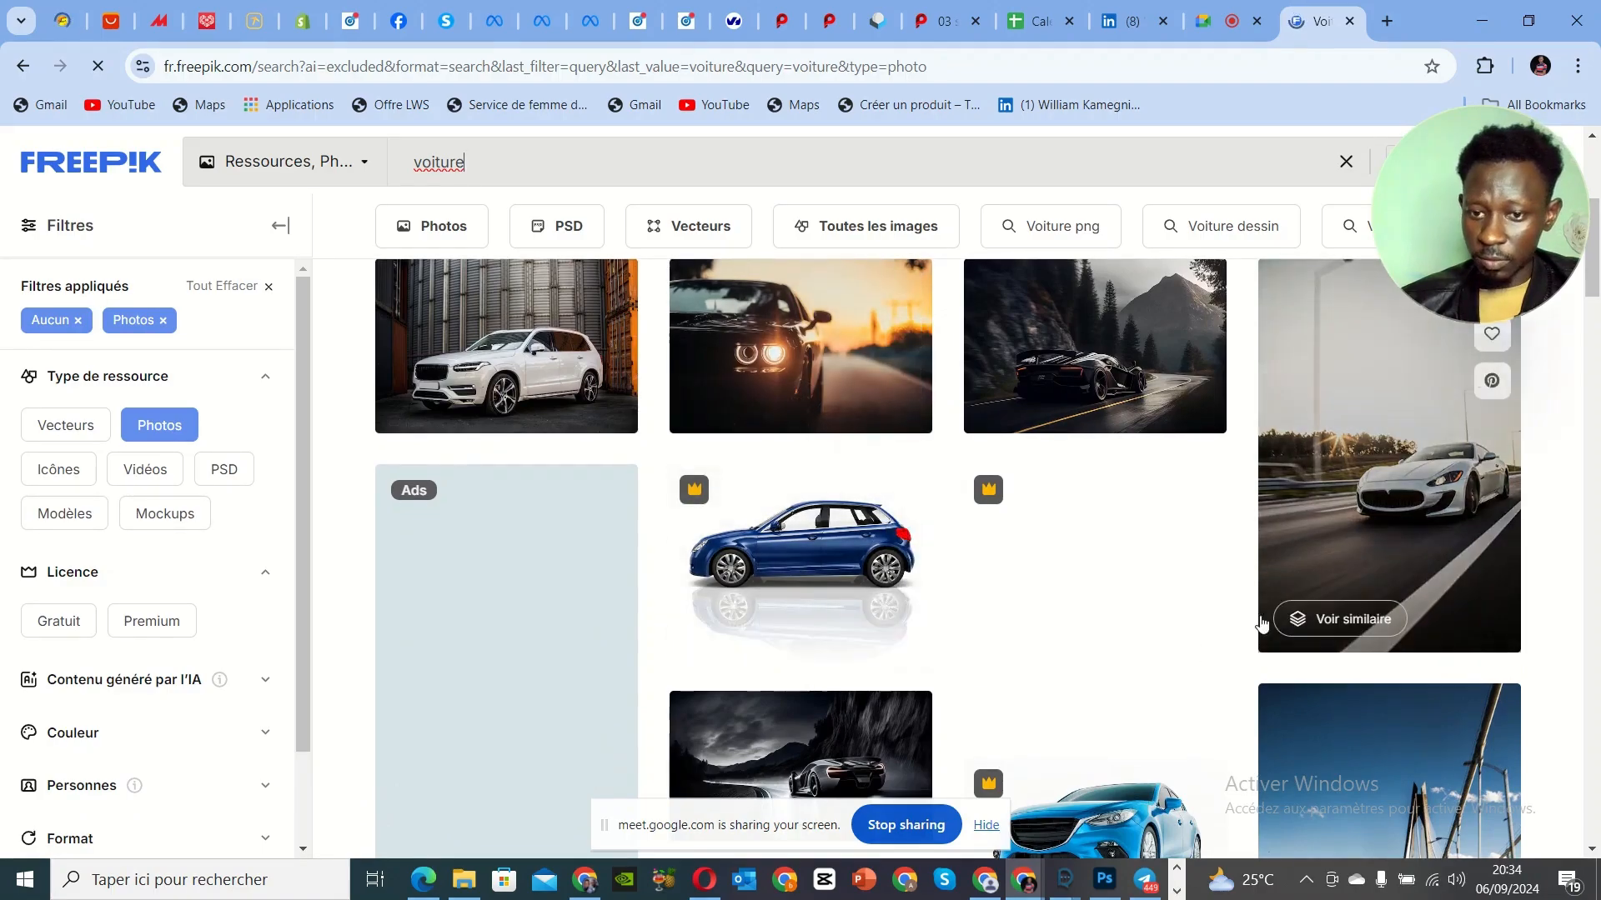
{"action": "scroll", "coordinate": [938, 642], "scroll_direction": "down", "scroll_amount": 3}
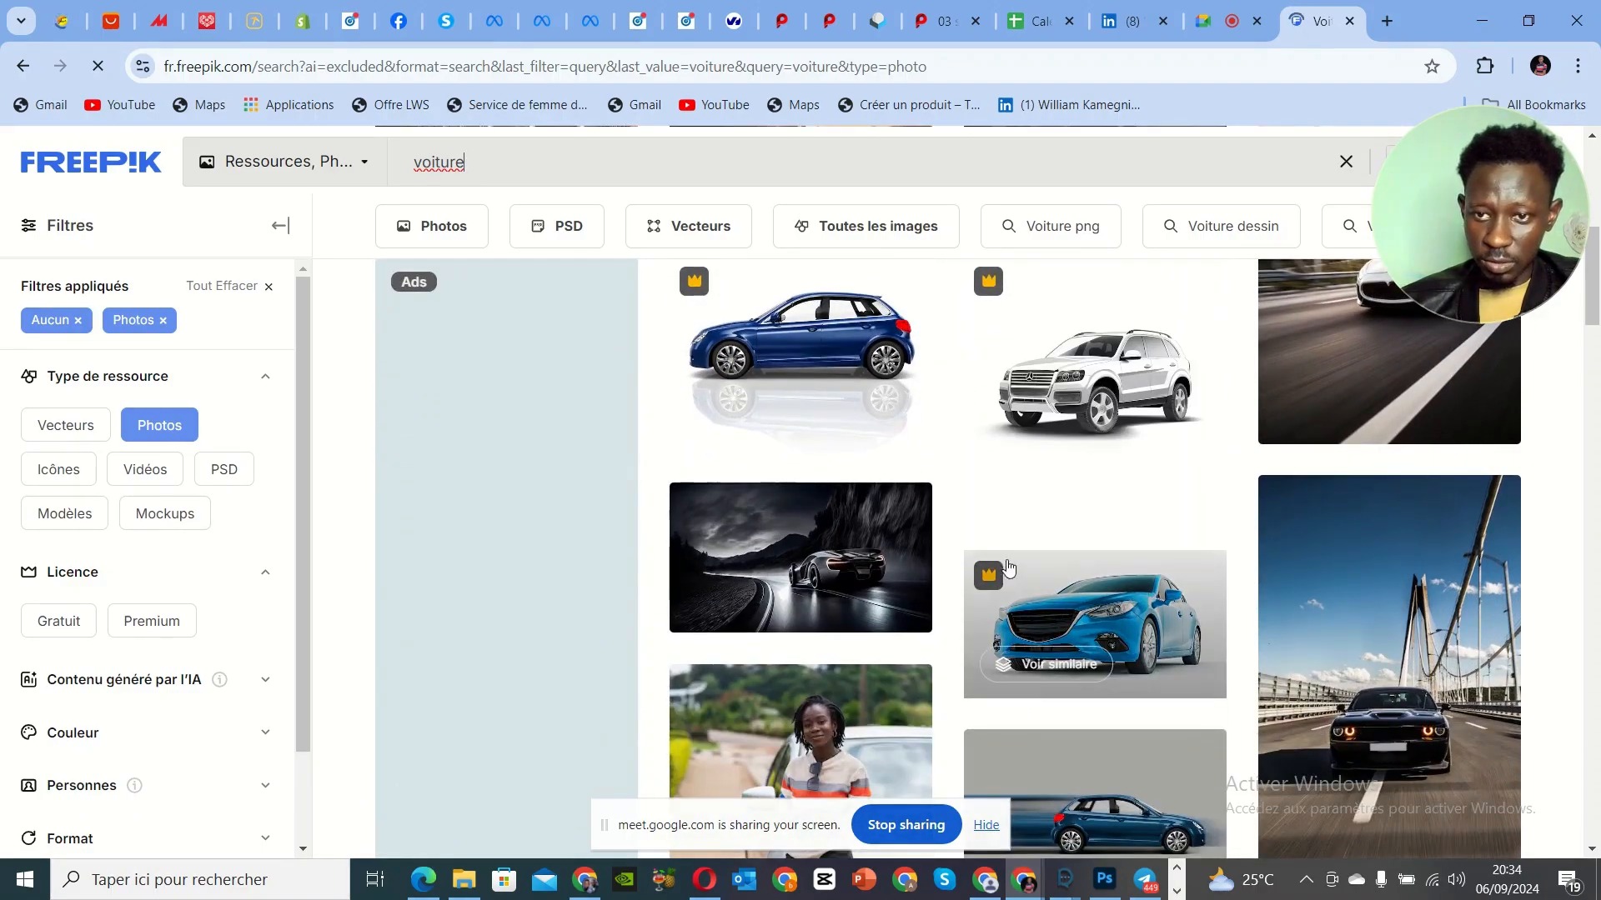
{"action": "scroll", "coordinate": [1082, 722], "scroll_direction": "down", "scroll_amount": 3}
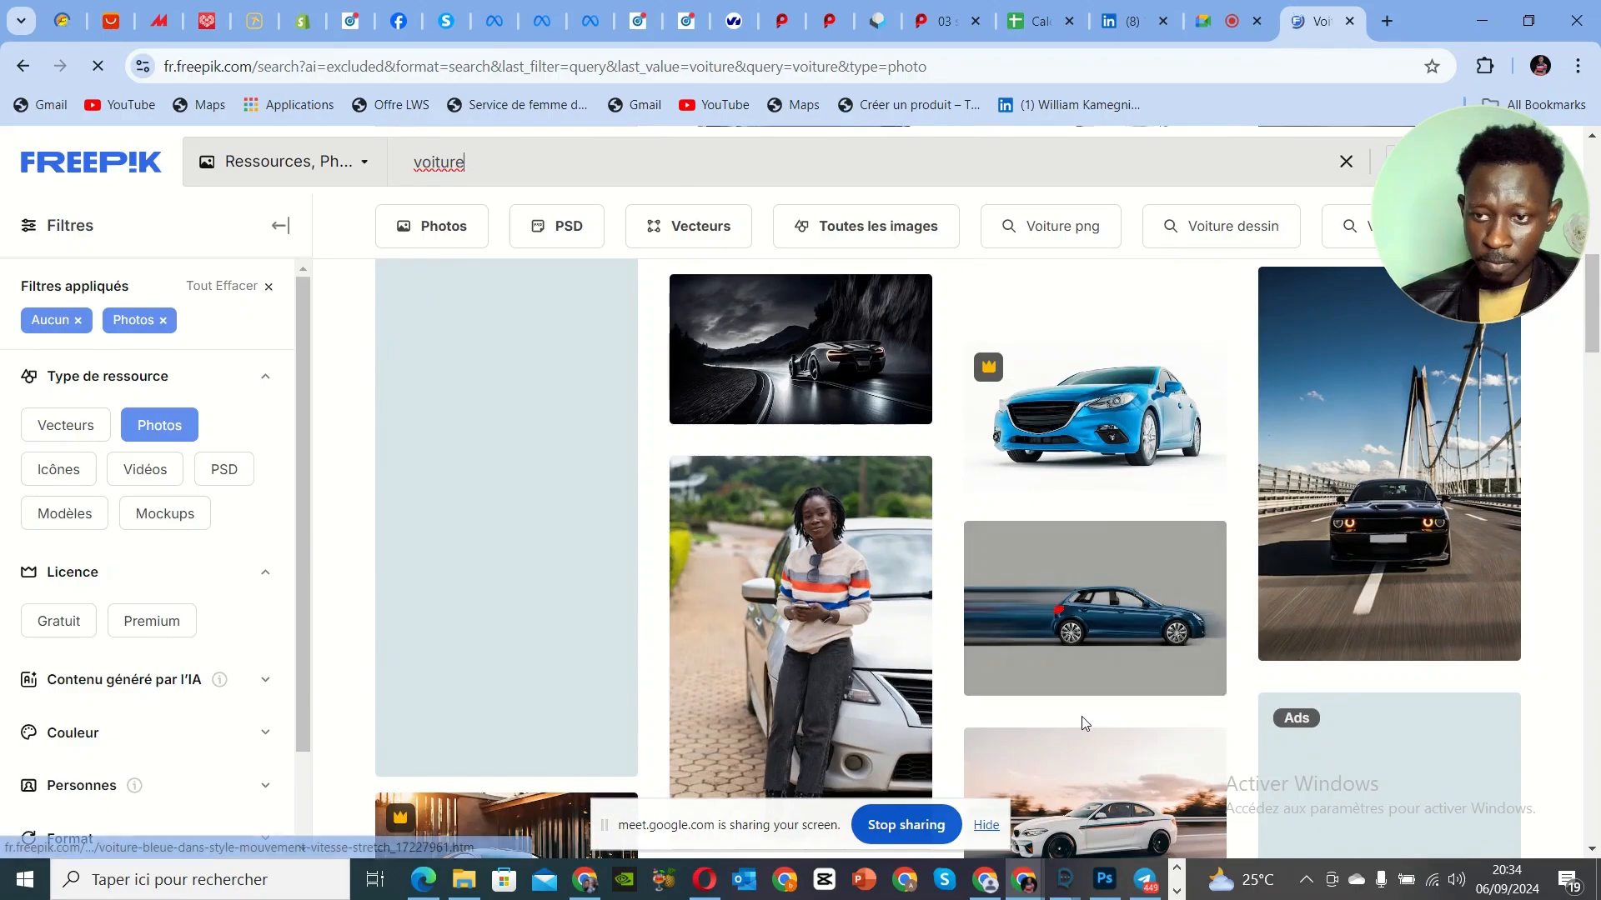
{"action": "scroll", "coordinate": [1082, 731], "scroll_direction": "down", "scroll_amount": 6}
{"action": "scroll", "coordinate": [1082, 722], "scroll_direction": "down", "scroll_amount": 3}
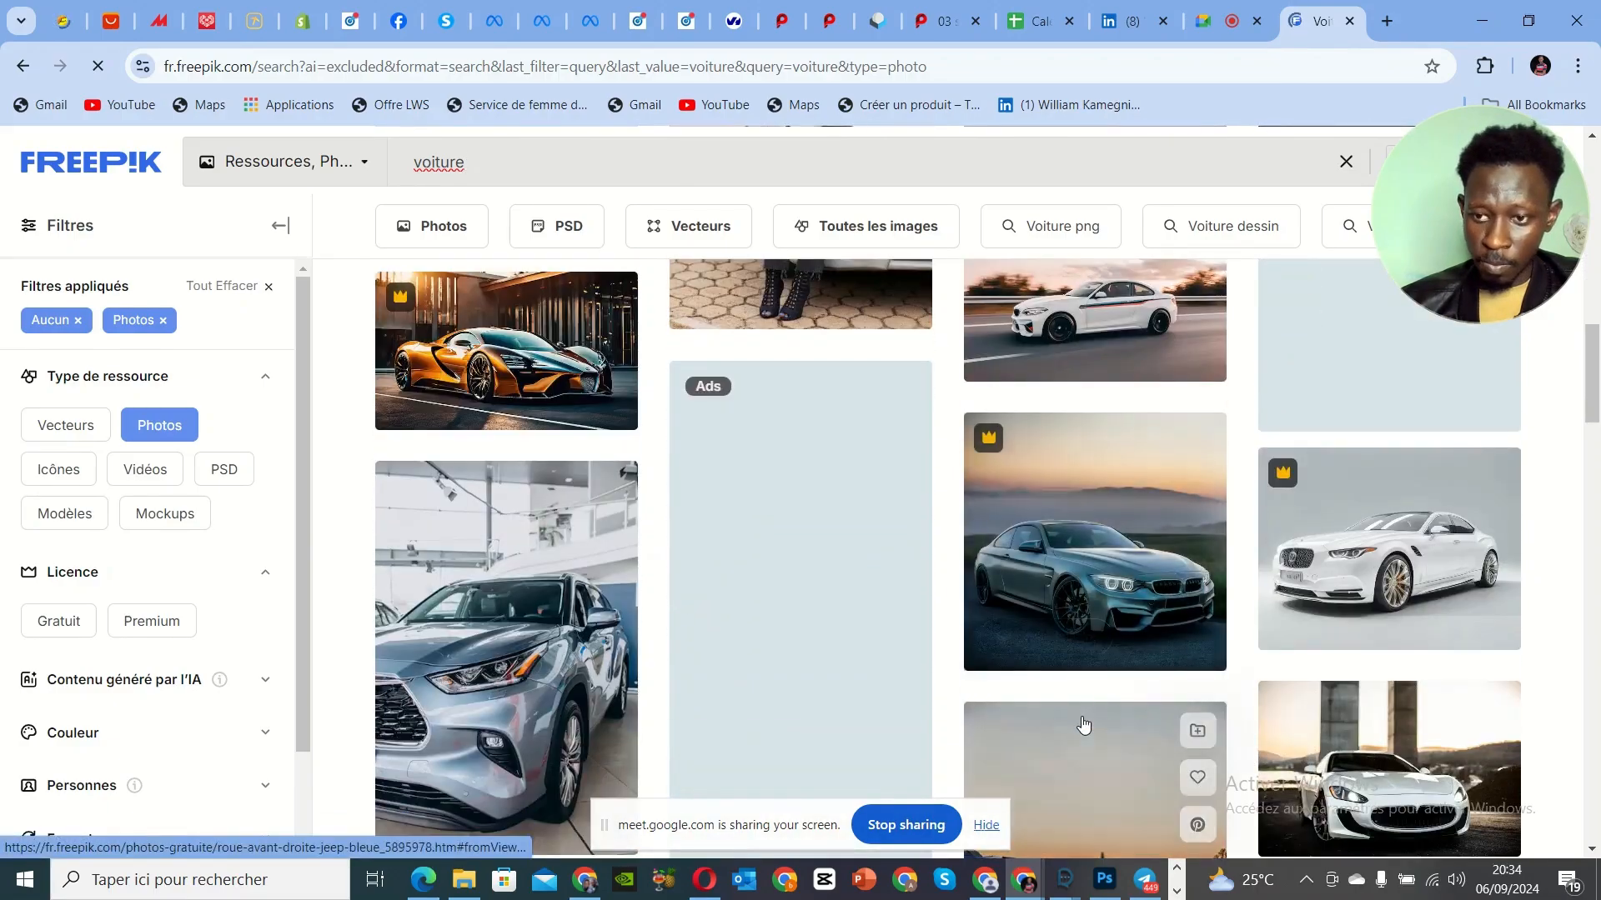
{"action": "scroll", "coordinate": [1083, 722], "scroll_direction": "down", "scroll_amount": 8}
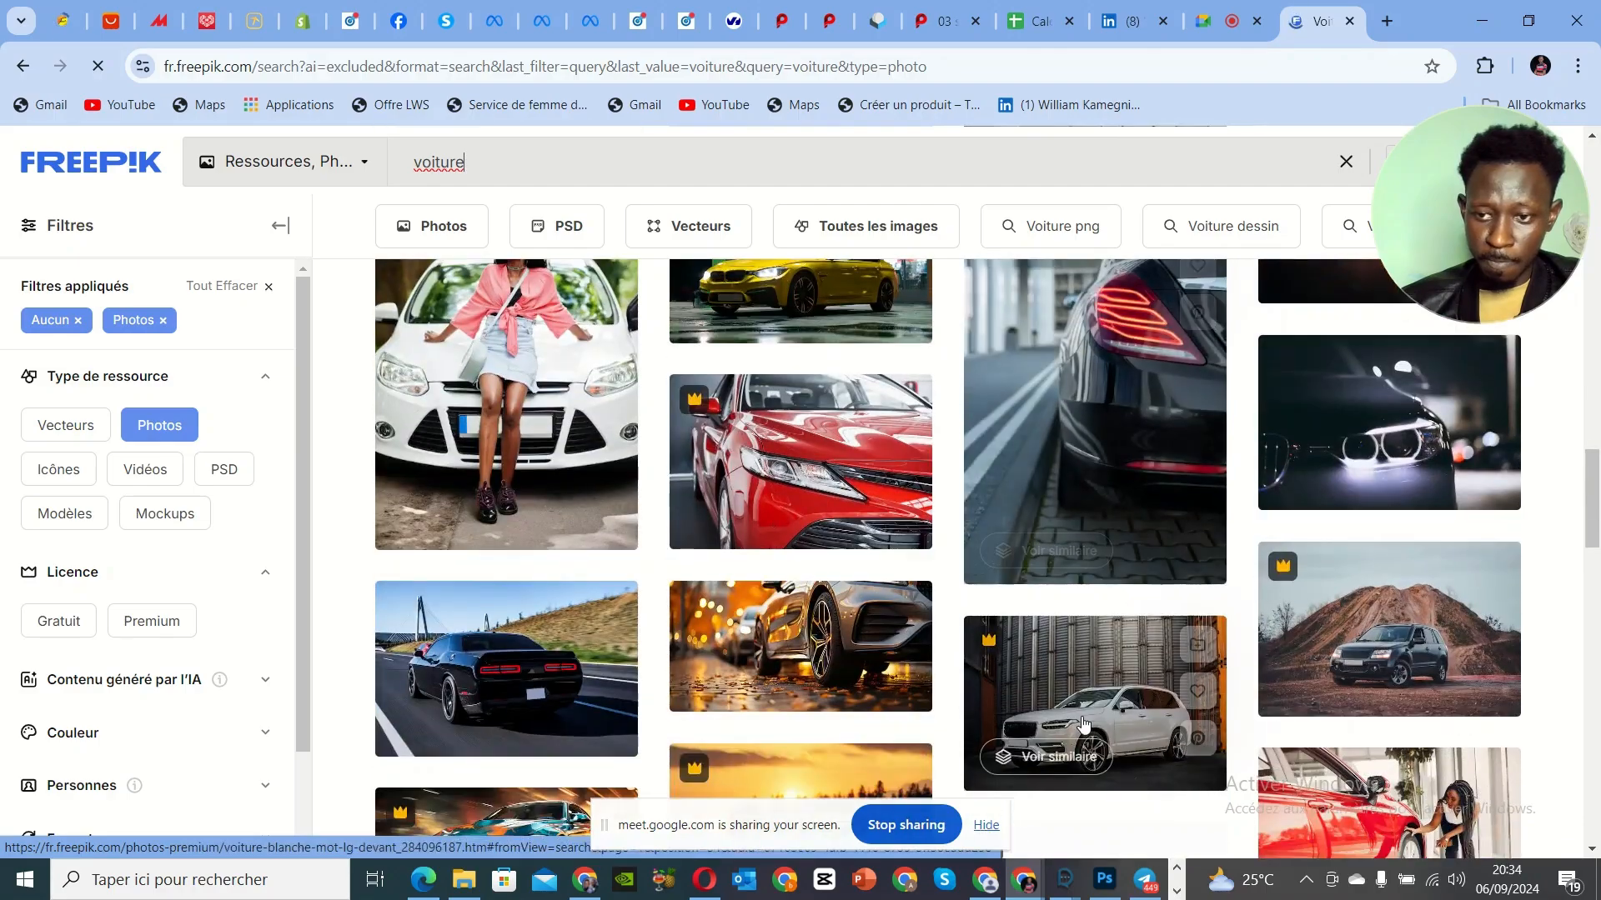
{"action": "scroll", "coordinate": [1082, 723], "scroll_direction": "down", "scroll_amount": 4}
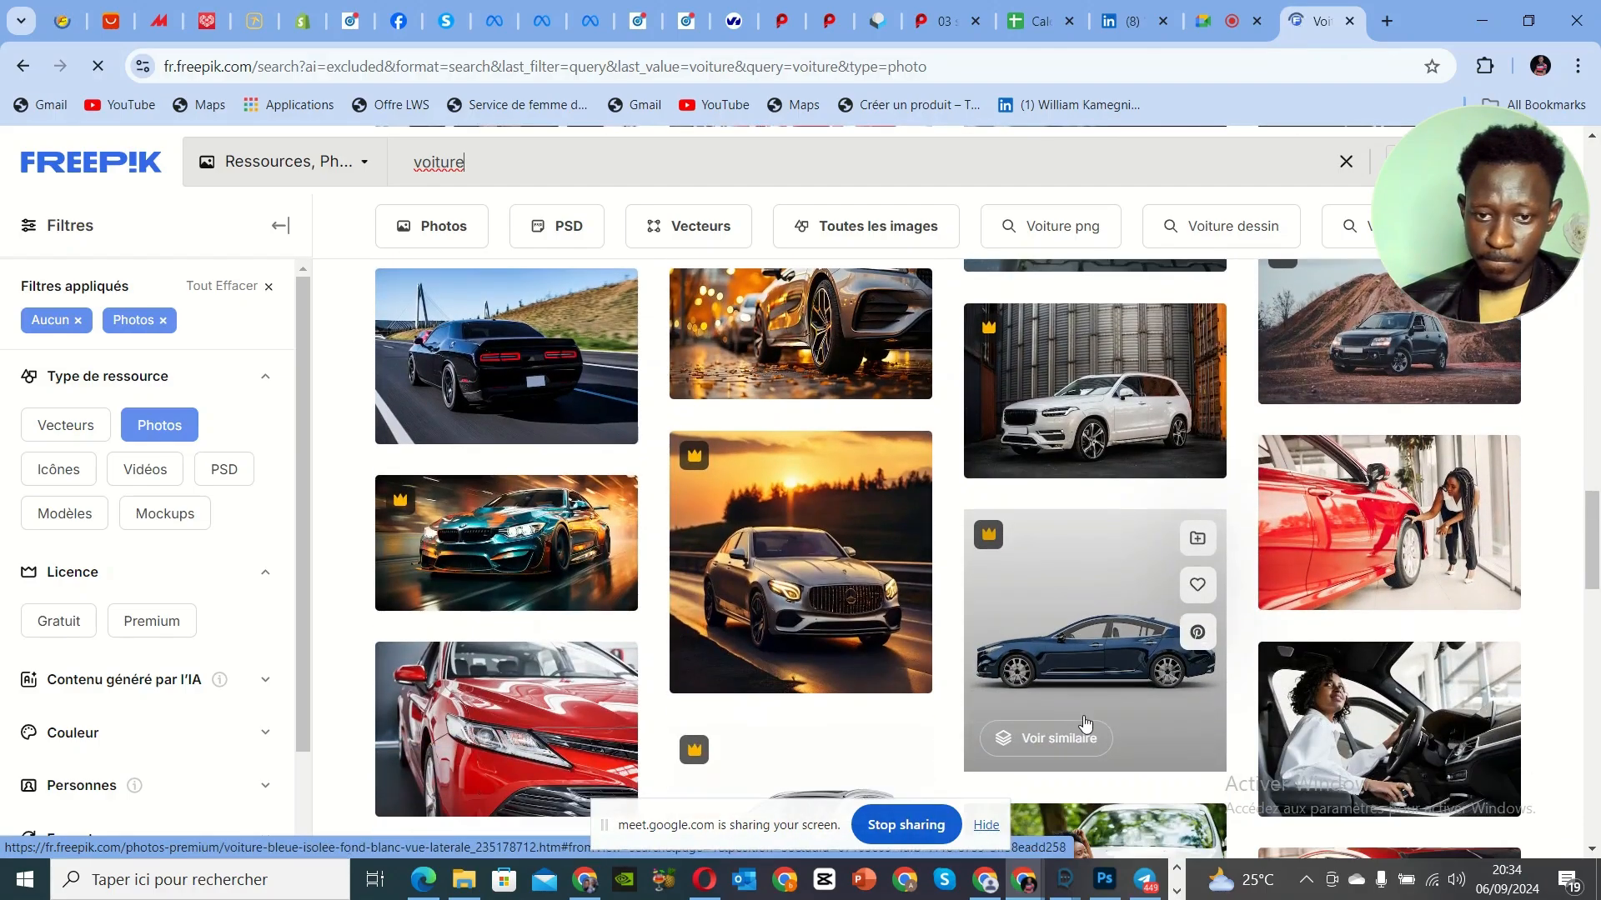
{"action": "scroll", "coordinate": [781, 597], "scroll_direction": "down", "scroll_amount": 3}
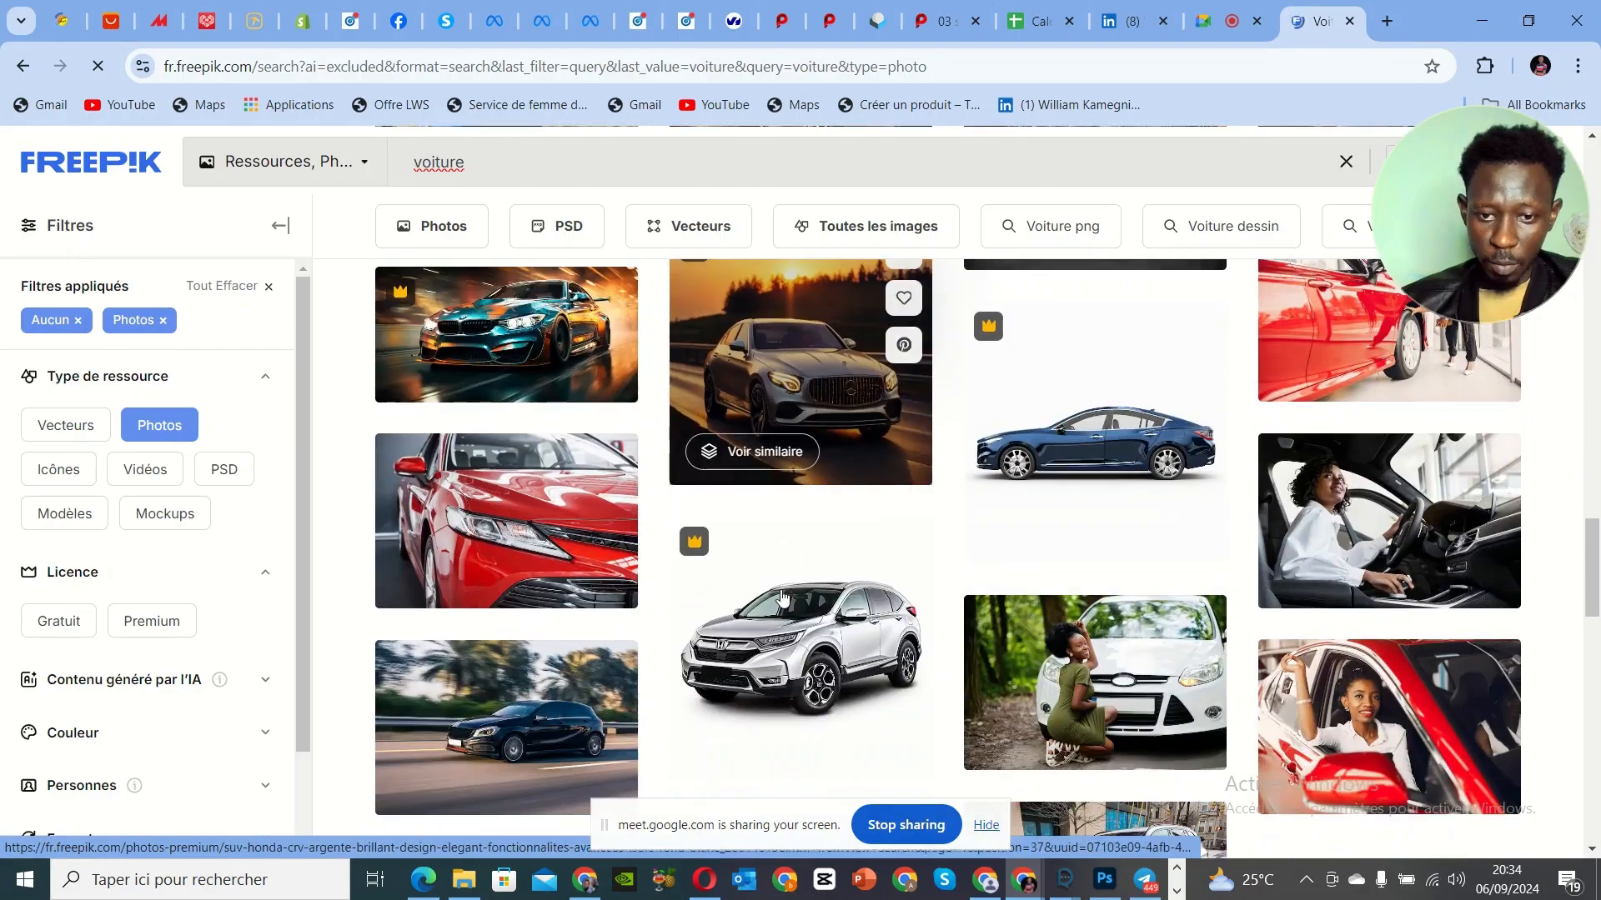
{"action": "scroll", "coordinate": [782, 597], "scroll_direction": "down", "scroll_amount": 6}
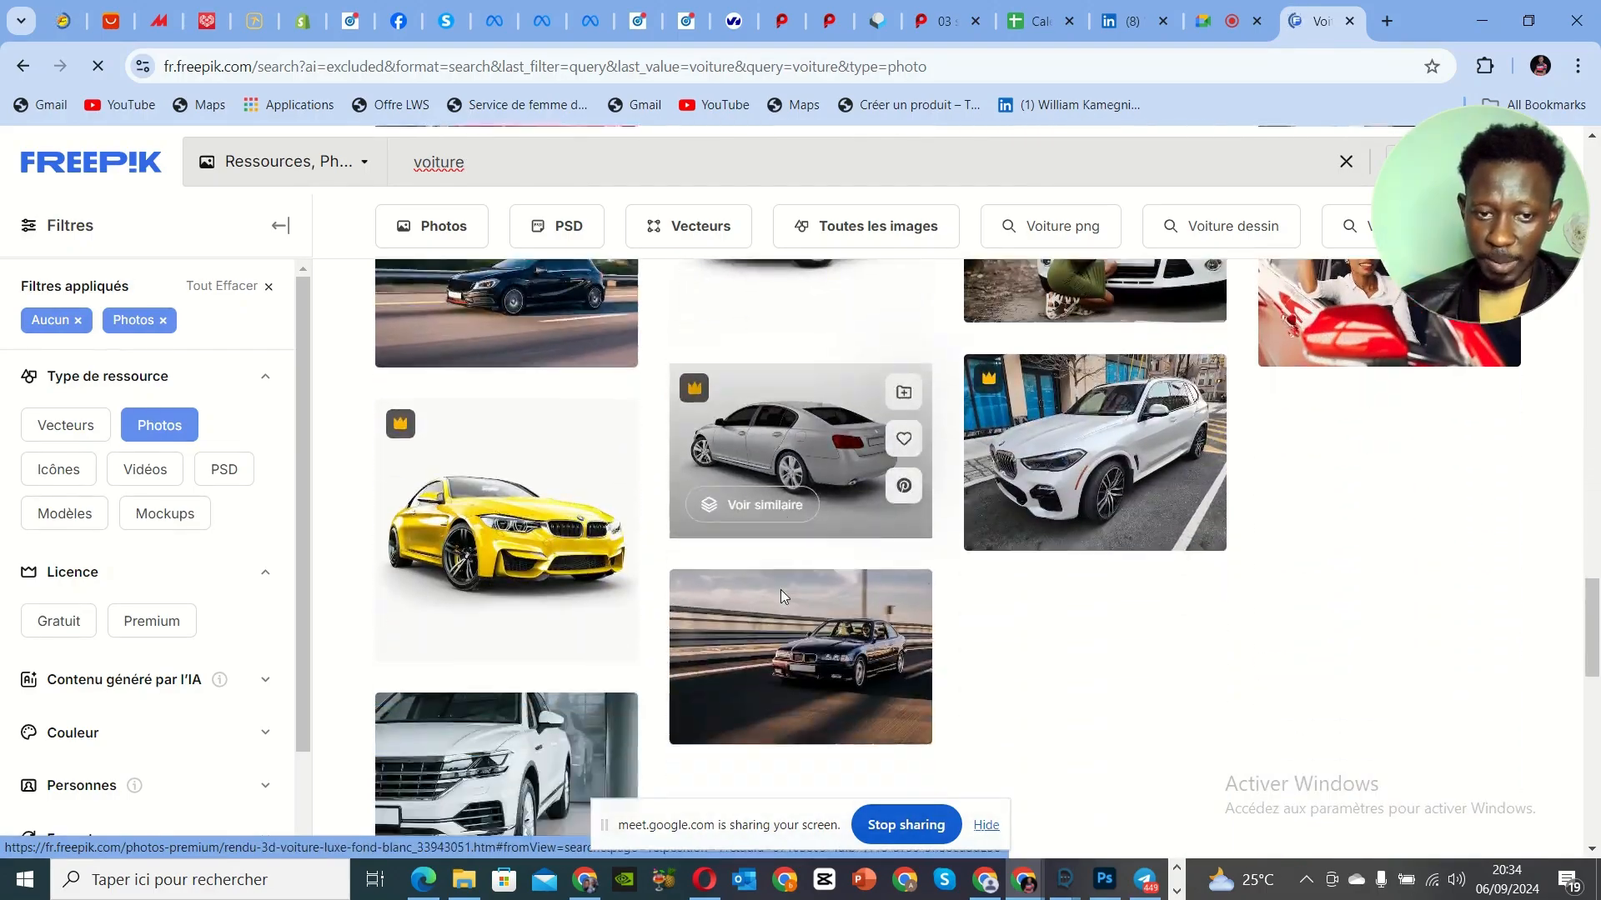
{"action": "scroll", "coordinate": [782, 596], "scroll_direction": "down", "scroll_amount": 4}
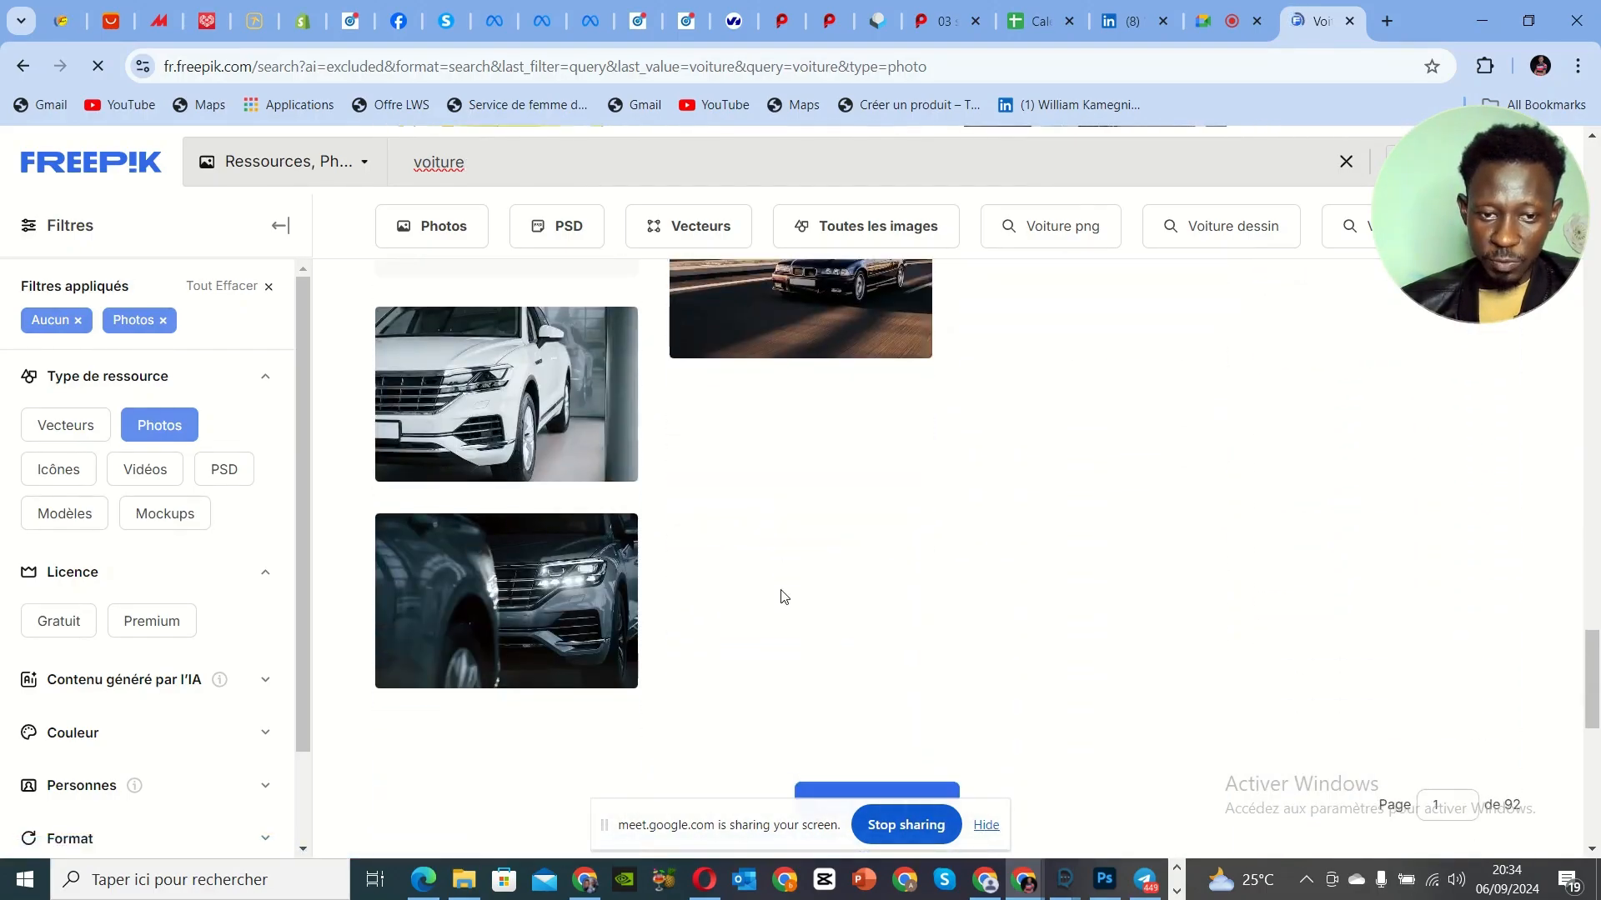
{"action": "scroll", "coordinate": [781, 597], "scroll_direction": "up", "scroll_amount": 4}
{"action": "scroll", "coordinate": [782, 597], "scroll_direction": "up", "scroll_amount": 10}
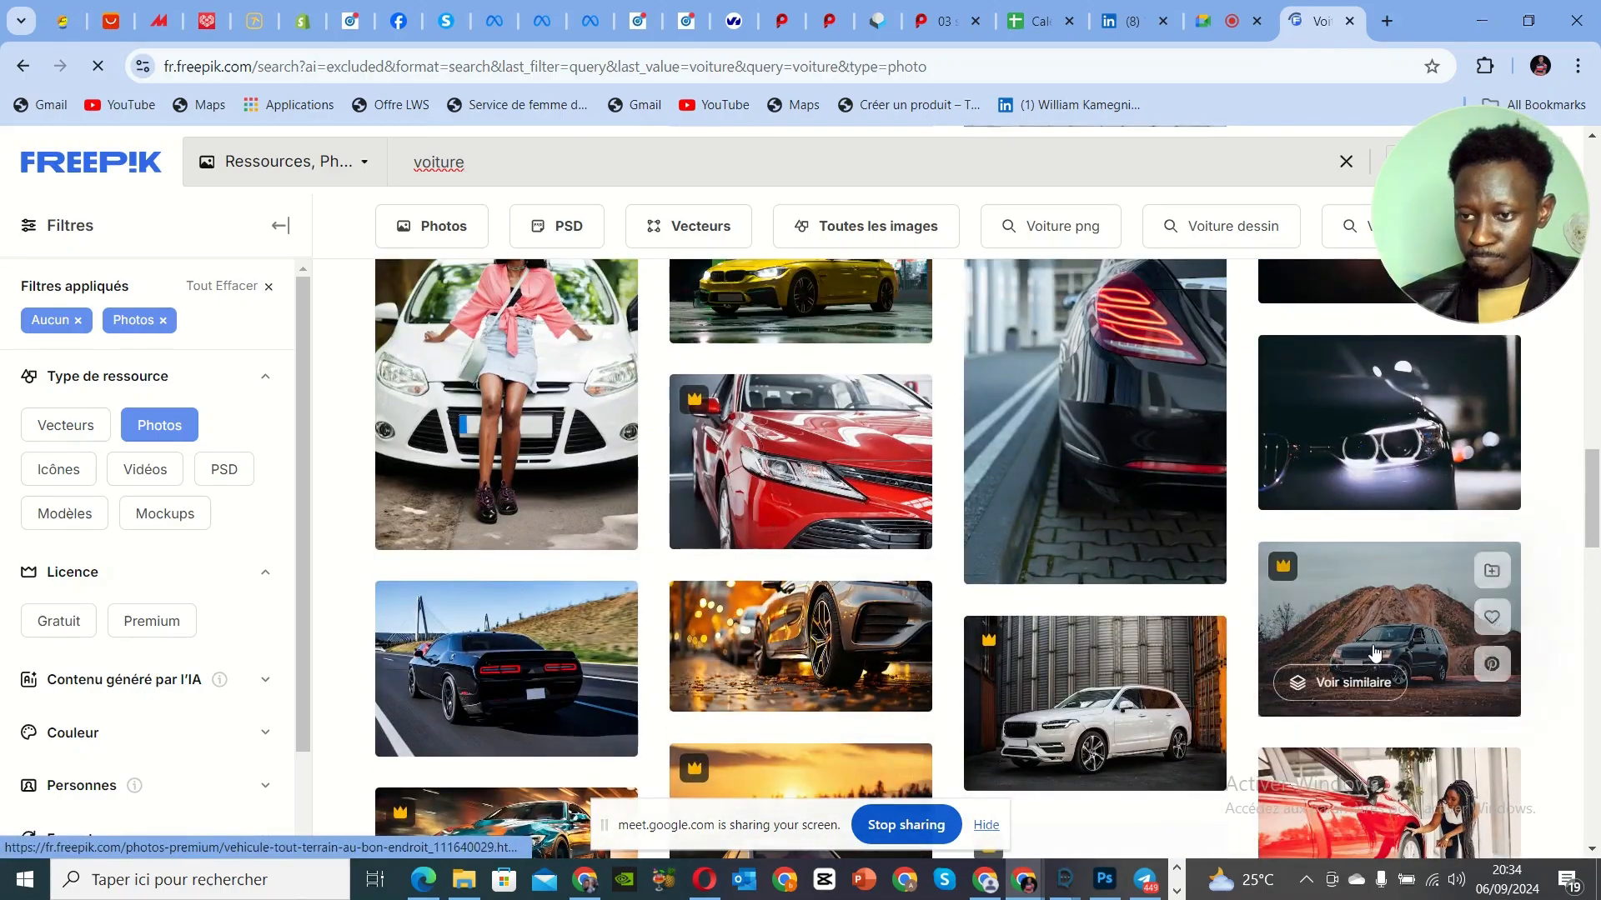
{"action": "scroll", "coordinate": [1013, 575], "scroll_direction": "up", "scroll_amount": 1}
{"action": "scroll", "coordinate": [1013, 575], "scroll_direction": "up", "scroll_amount": 3}
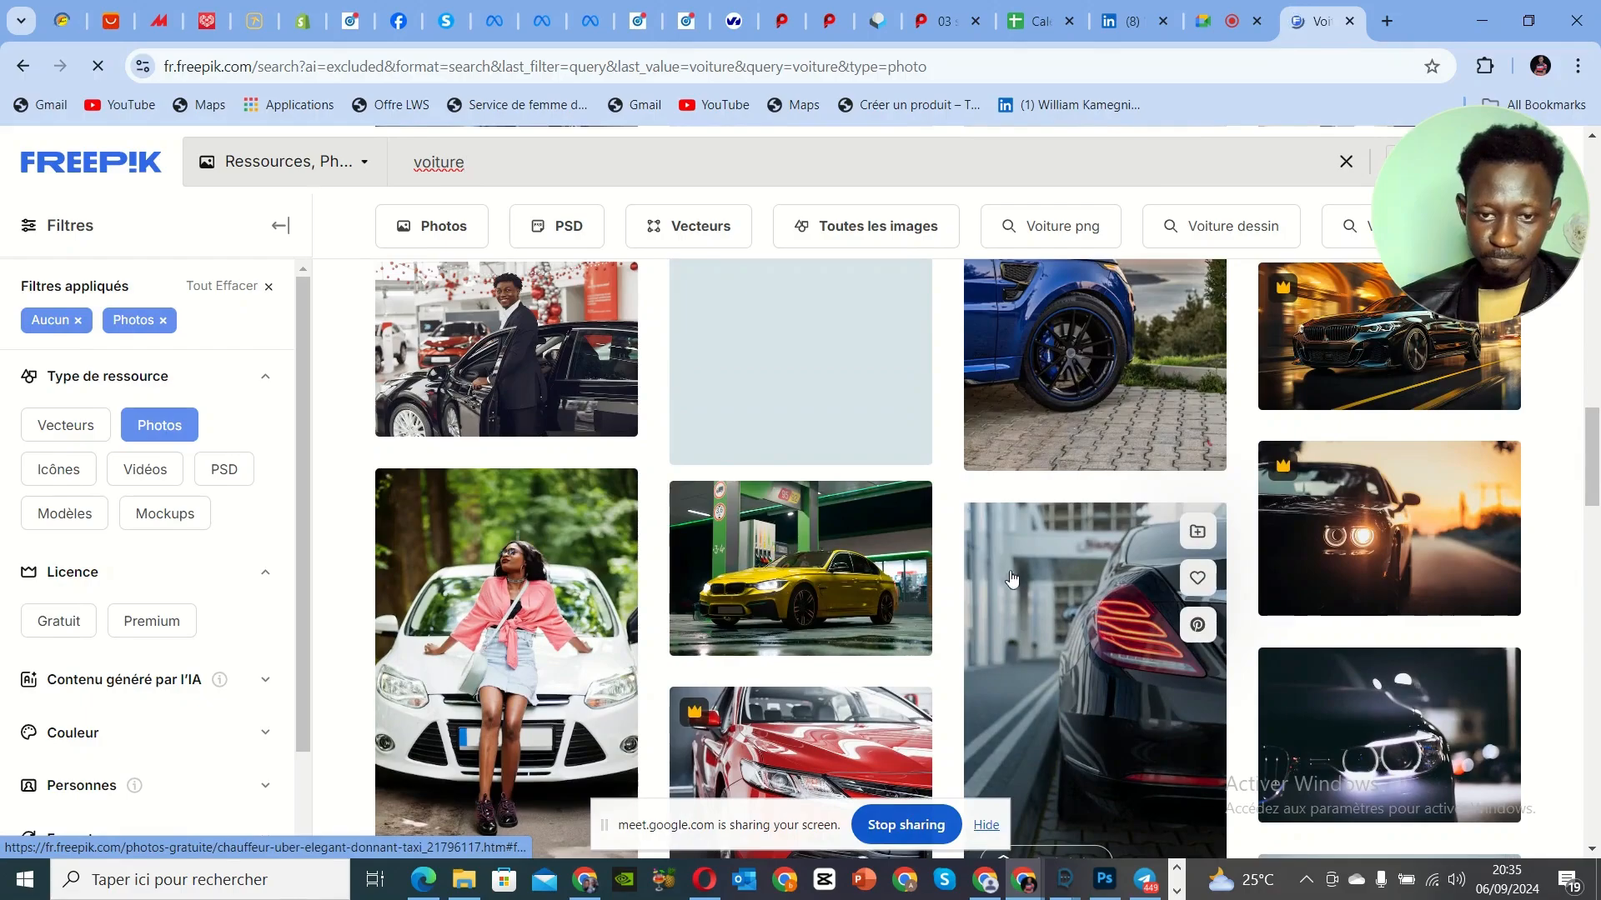
{"action": "scroll", "coordinate": [821, 586], "scroll_direction": "up", "scroll_amount": 4}
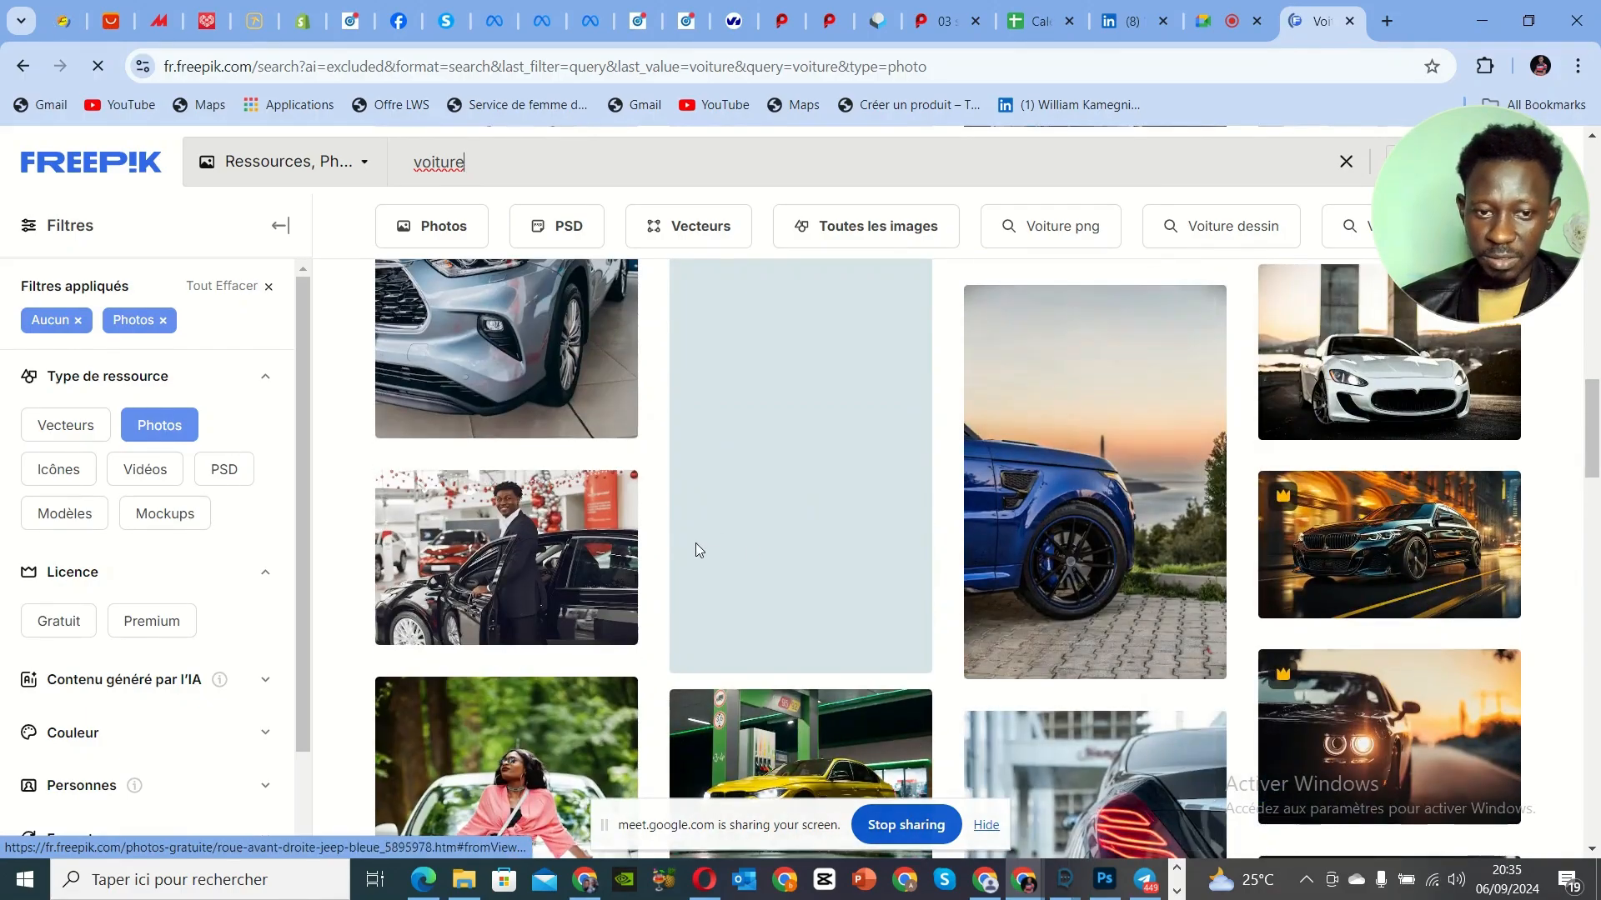
{"action": "scroll", "coordinate": [1158, 558], "scroll_direction": "up", "scroll_amount": 3}
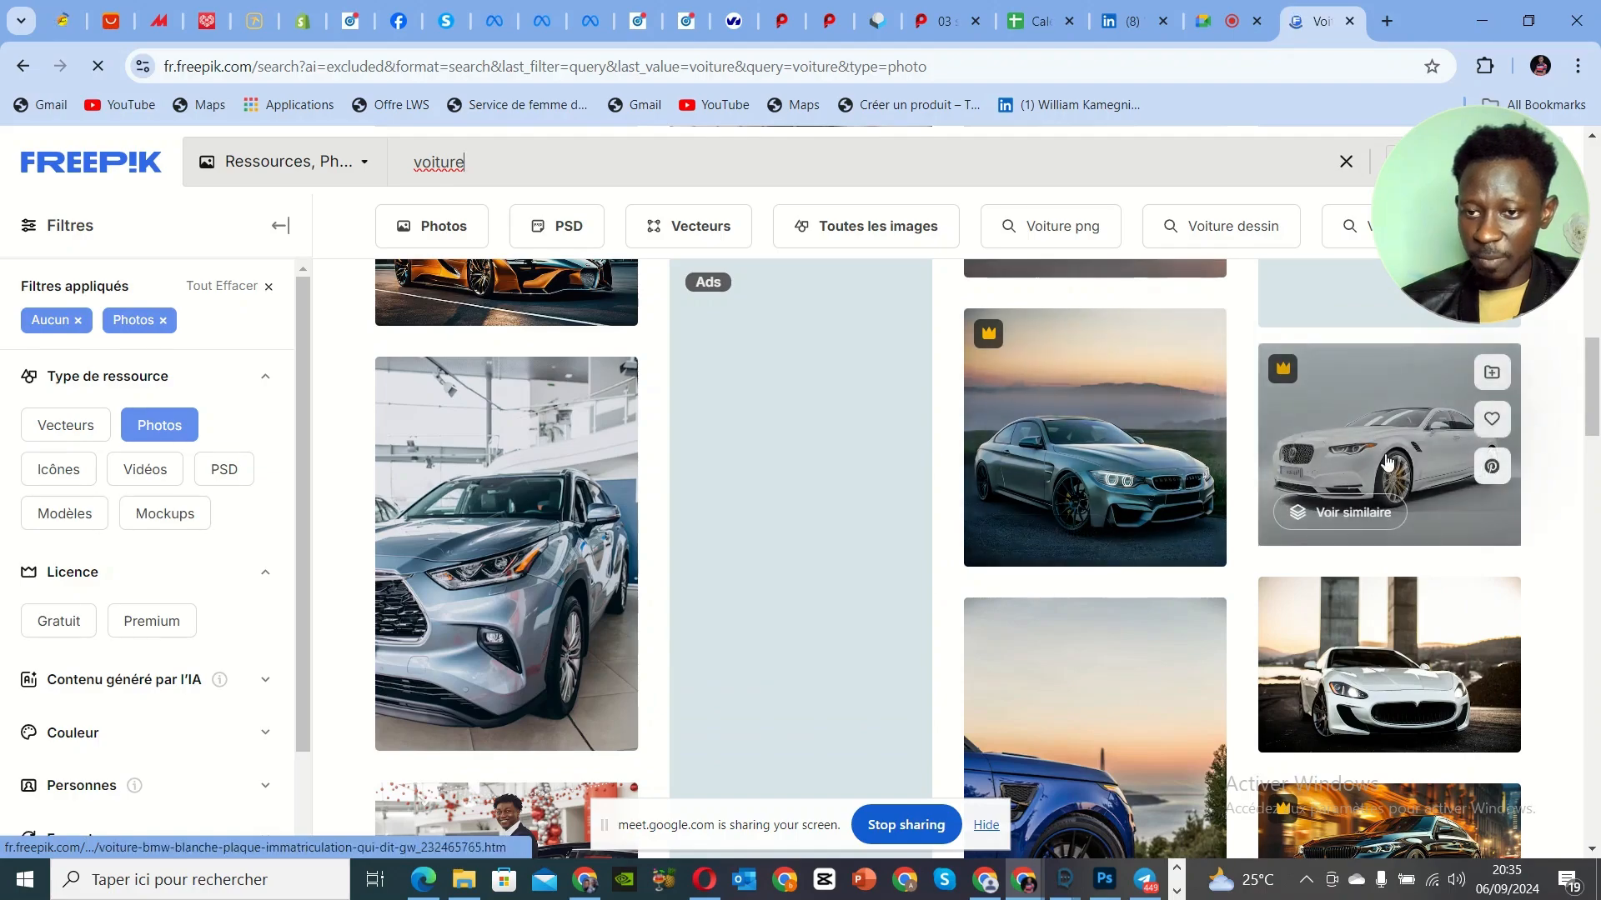
{"action": "scroll", "coordinate": [999, 582], "scroll_direction": "up", "scroll_amount": 2}
{"action": "scroll", "coordinate": [998, 582], "scroll_direction": "up", "scroll_amount": 2}
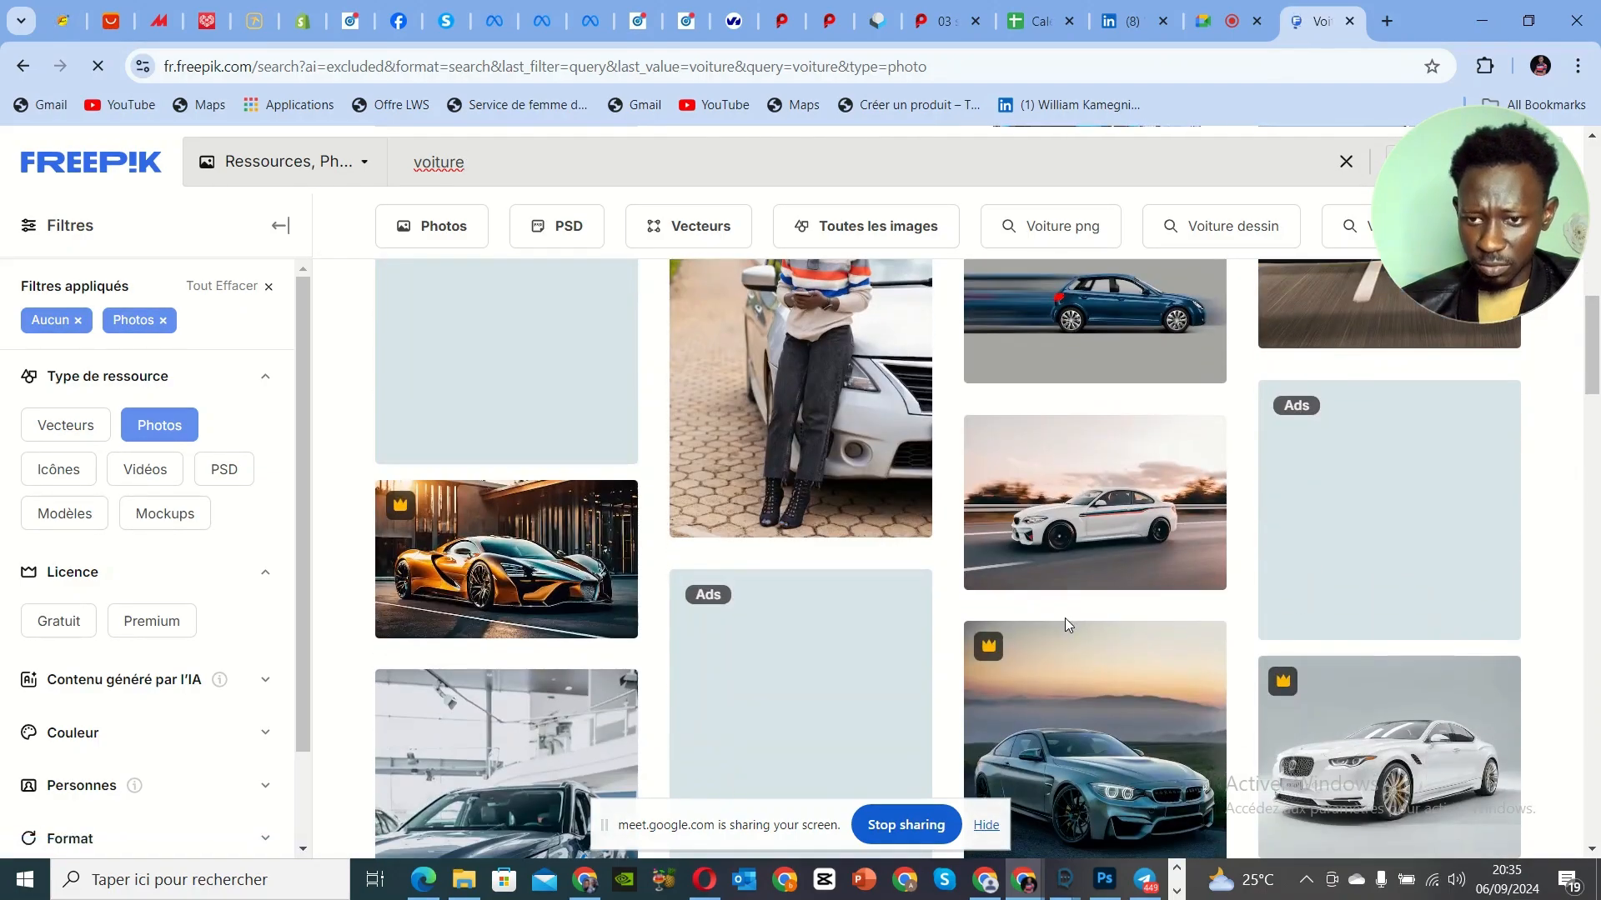
Step: Open the photo of the white sports sedan with coloured side stripes and download it with the free attribution licence
{"action": "left_click", "coordinate": [1102, 517]}
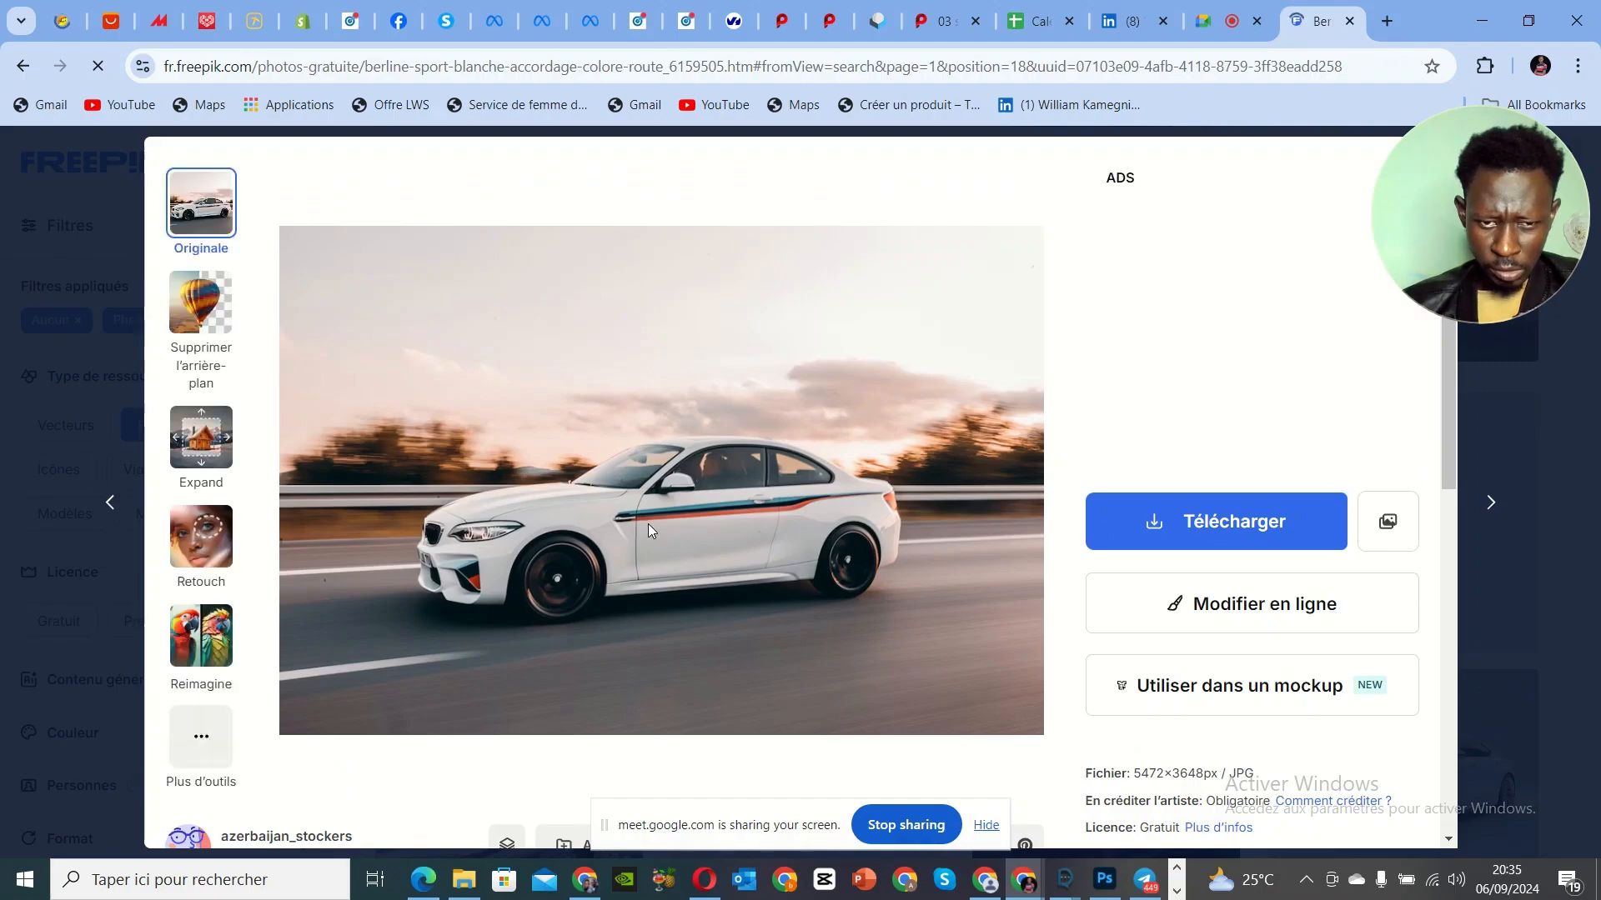
{"action": "scroll", "coordinate": [649, 523], "scroll_direction": "down", "scroll_amount": 7}
{"action": "scroll", "coordinate": [653, 531], "scroll_direction": "up", "scroll_amount": 7}
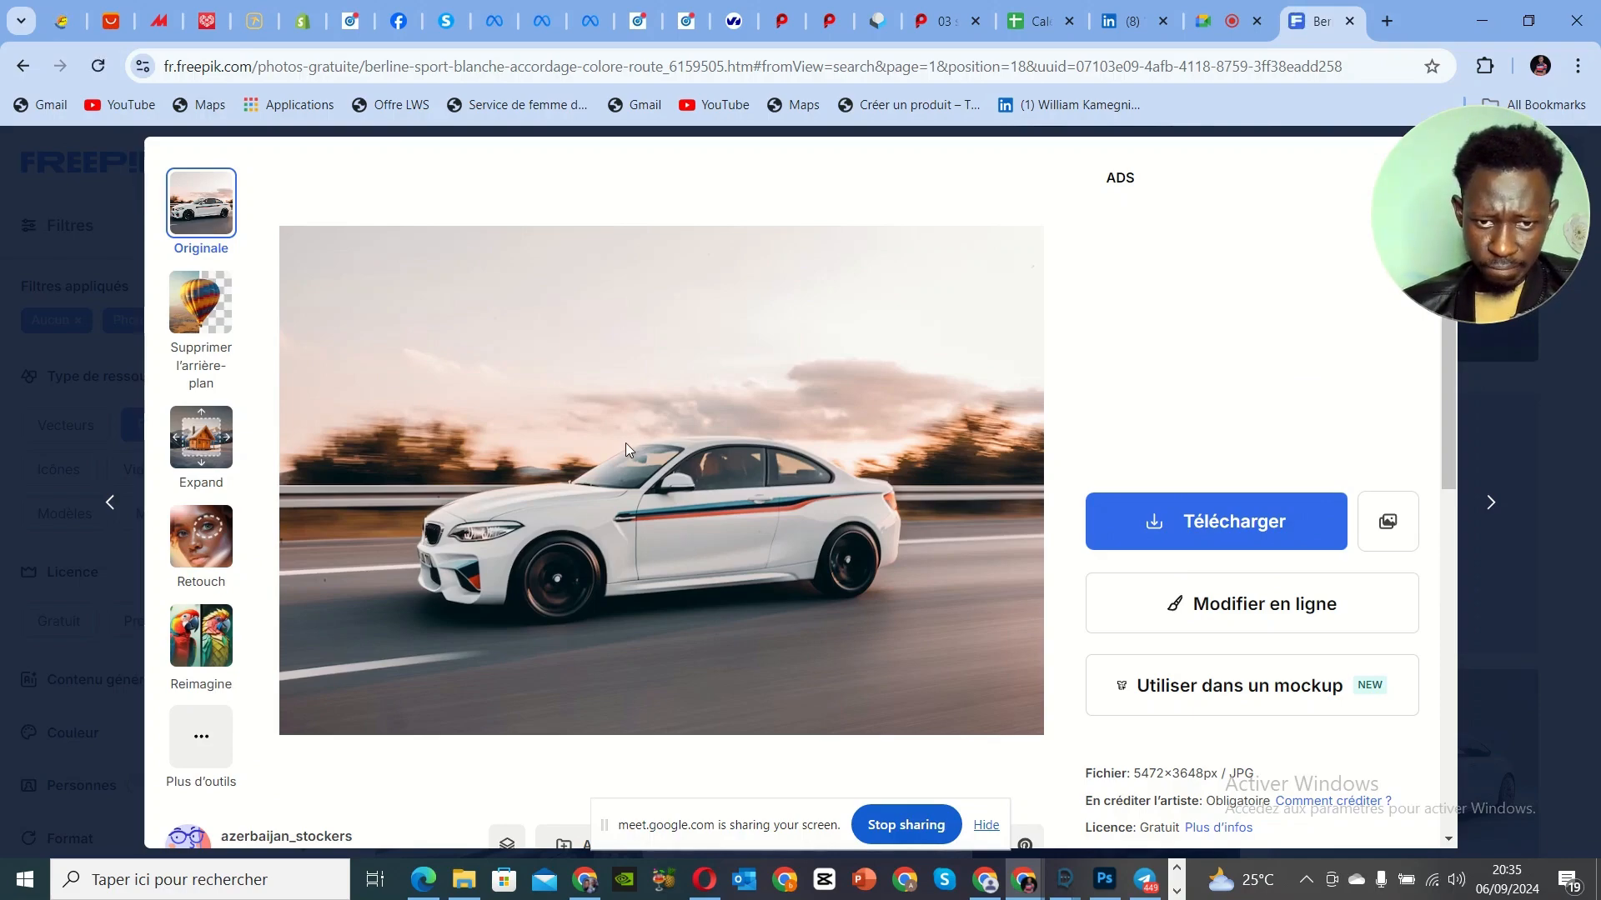
{"action": "left_click", "coordinate": [1182, 525]}
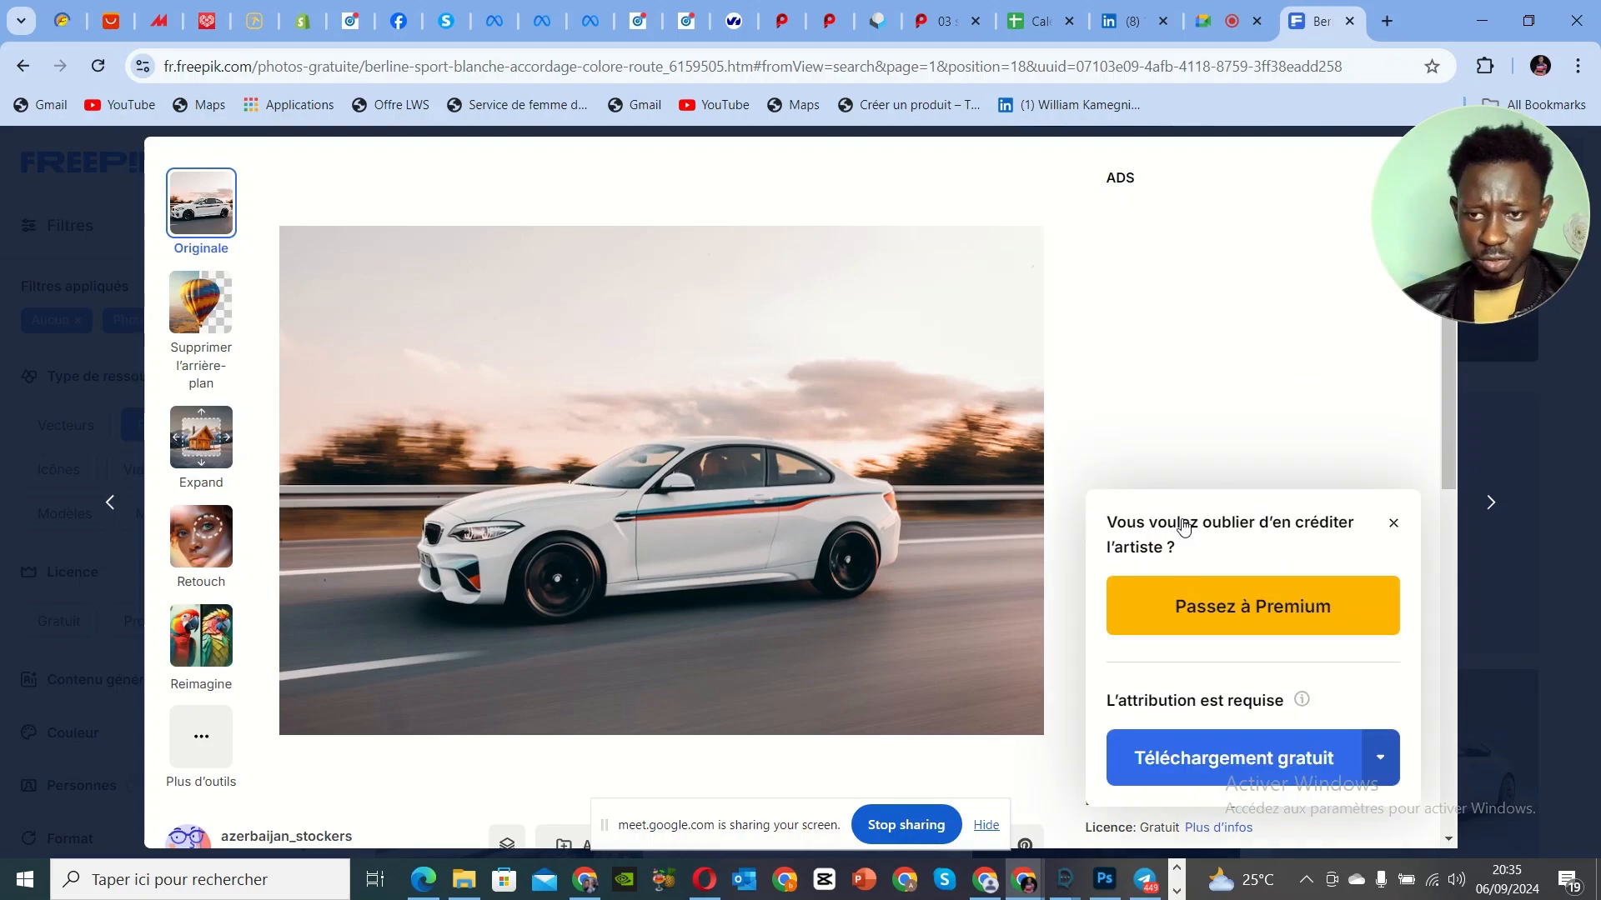
{"action": "left_click", "coordinate": [1242, 761]}
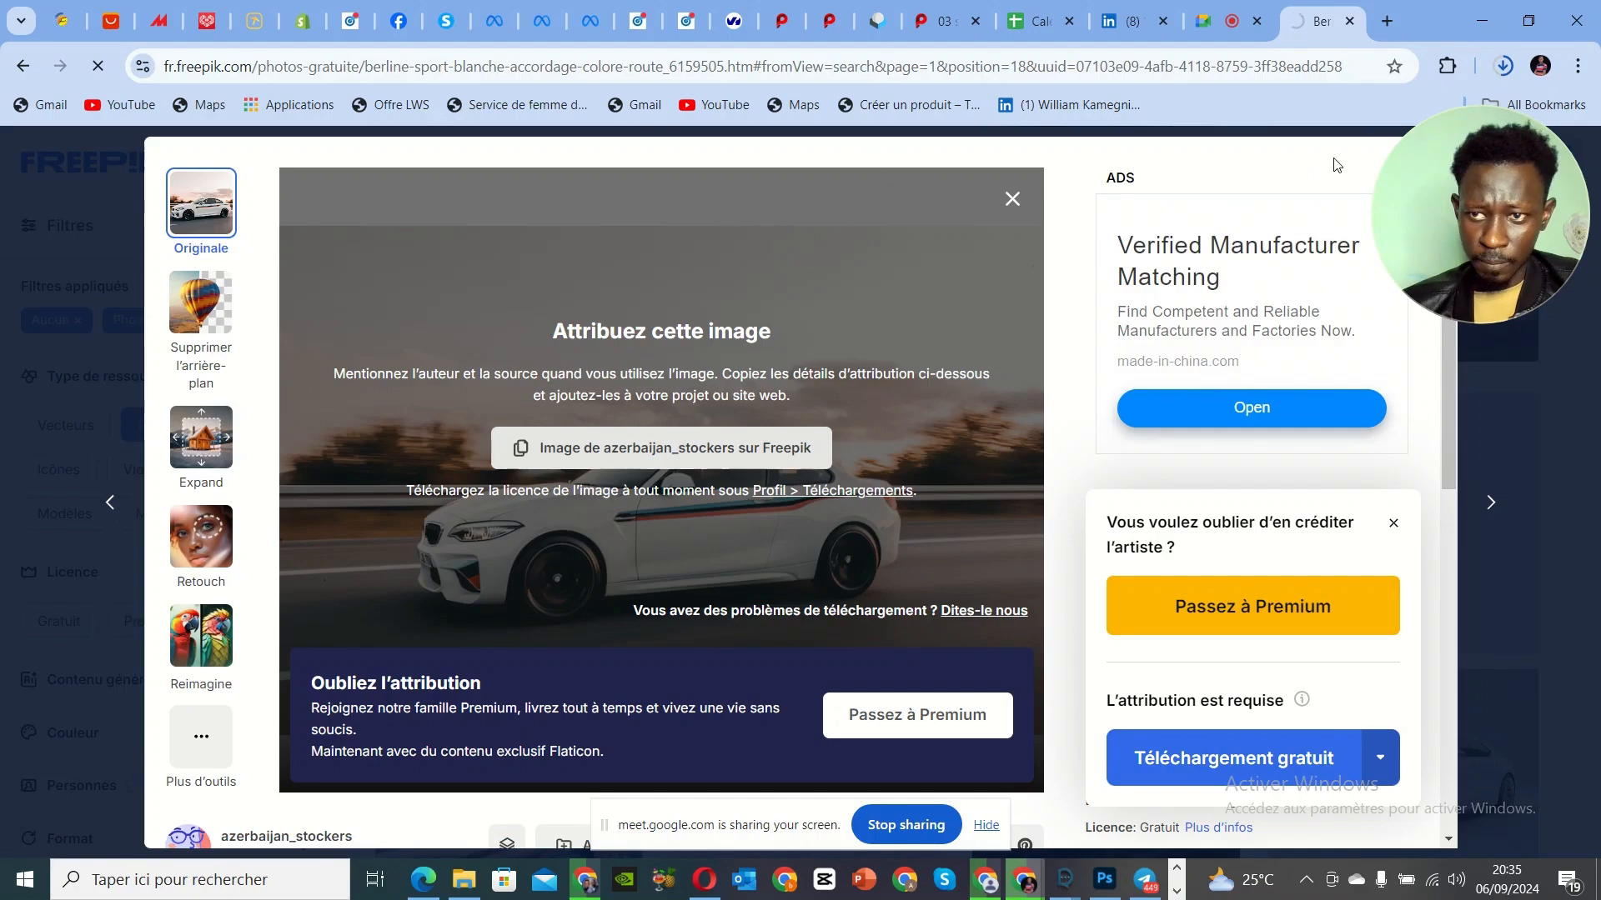
{"action": "left_click", "coordinate": [1011, 199]}
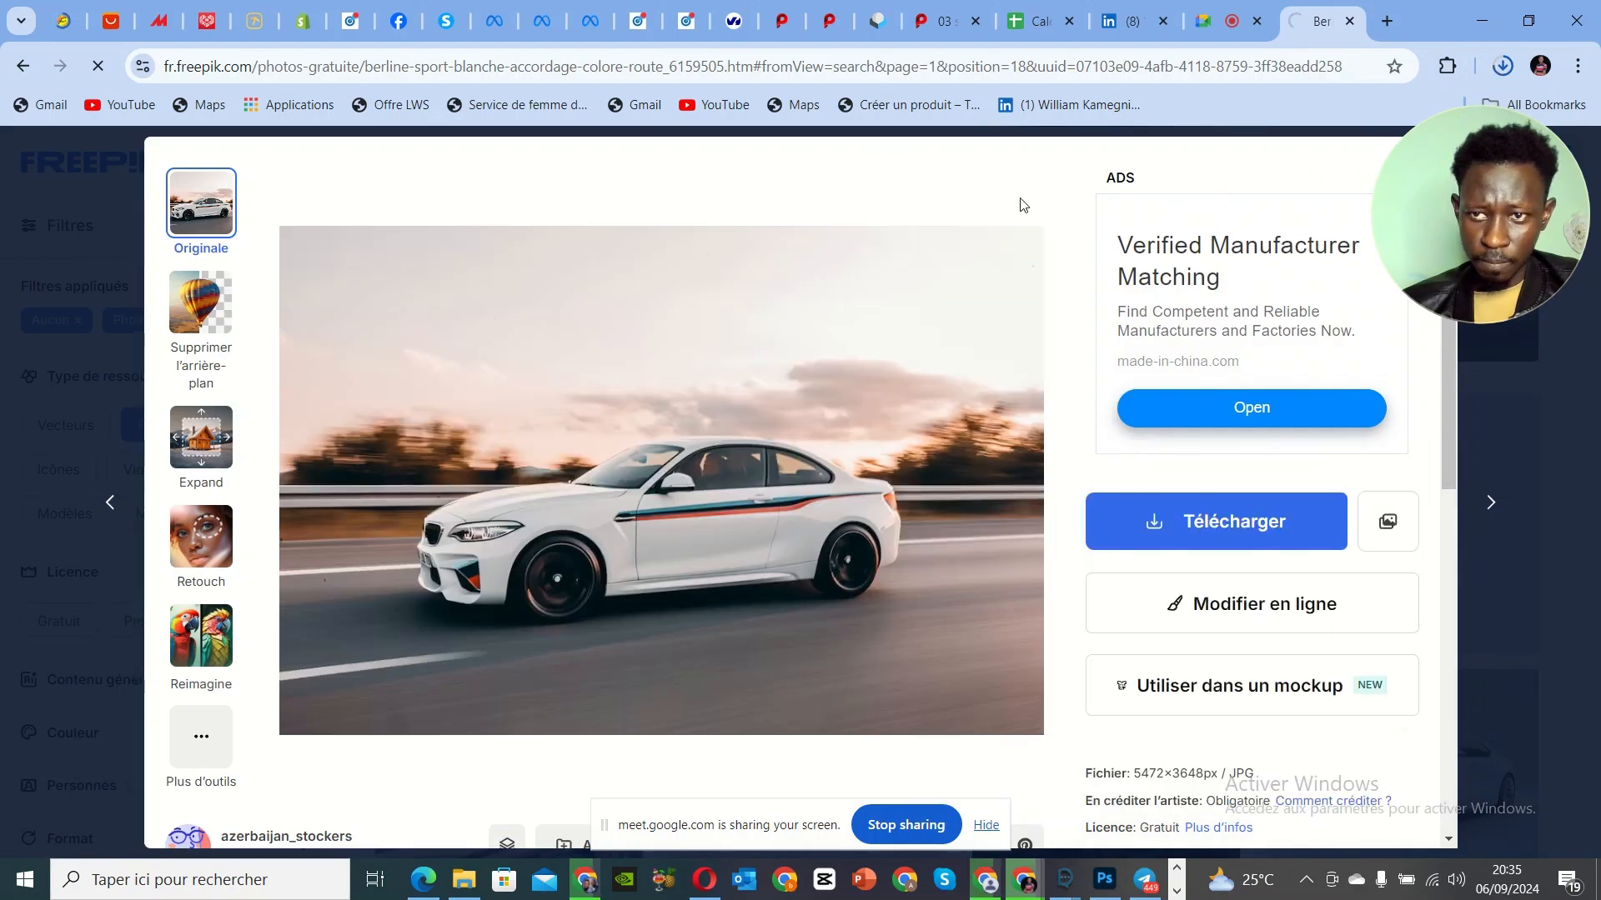
Step: Search Google for "png egg" in a new tab and open PNGEgg's "Free png images" page
{"action": "left_click", "coordinate": [1385, 22]}
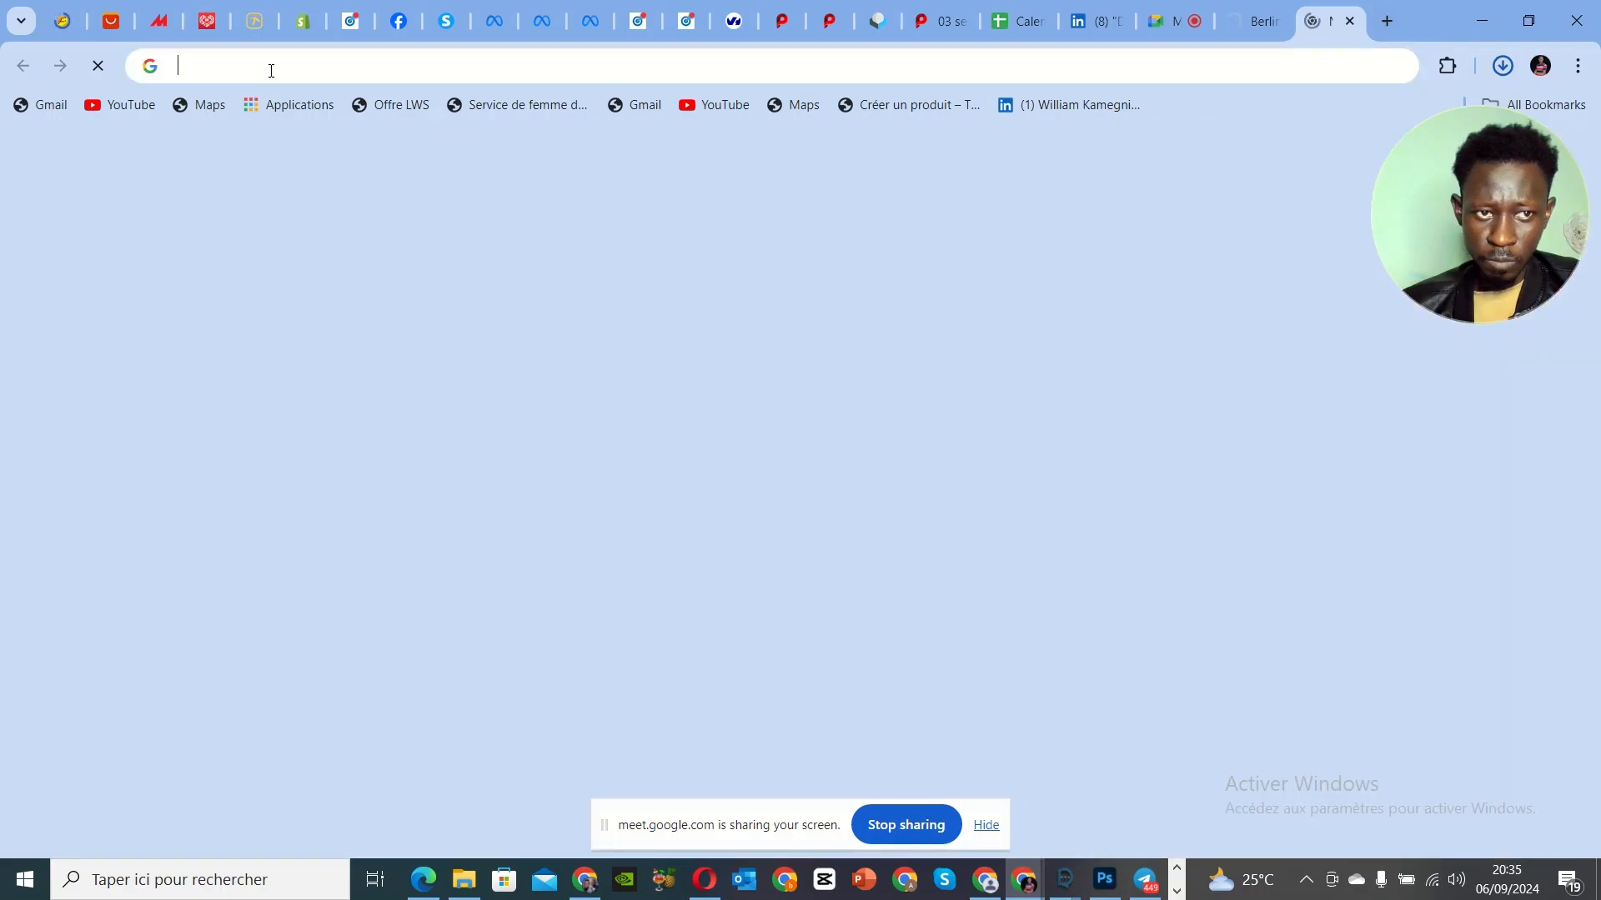
{"action": "left_click", "coordinate": [266, 71]}
{"action": "type", "text": "p"}
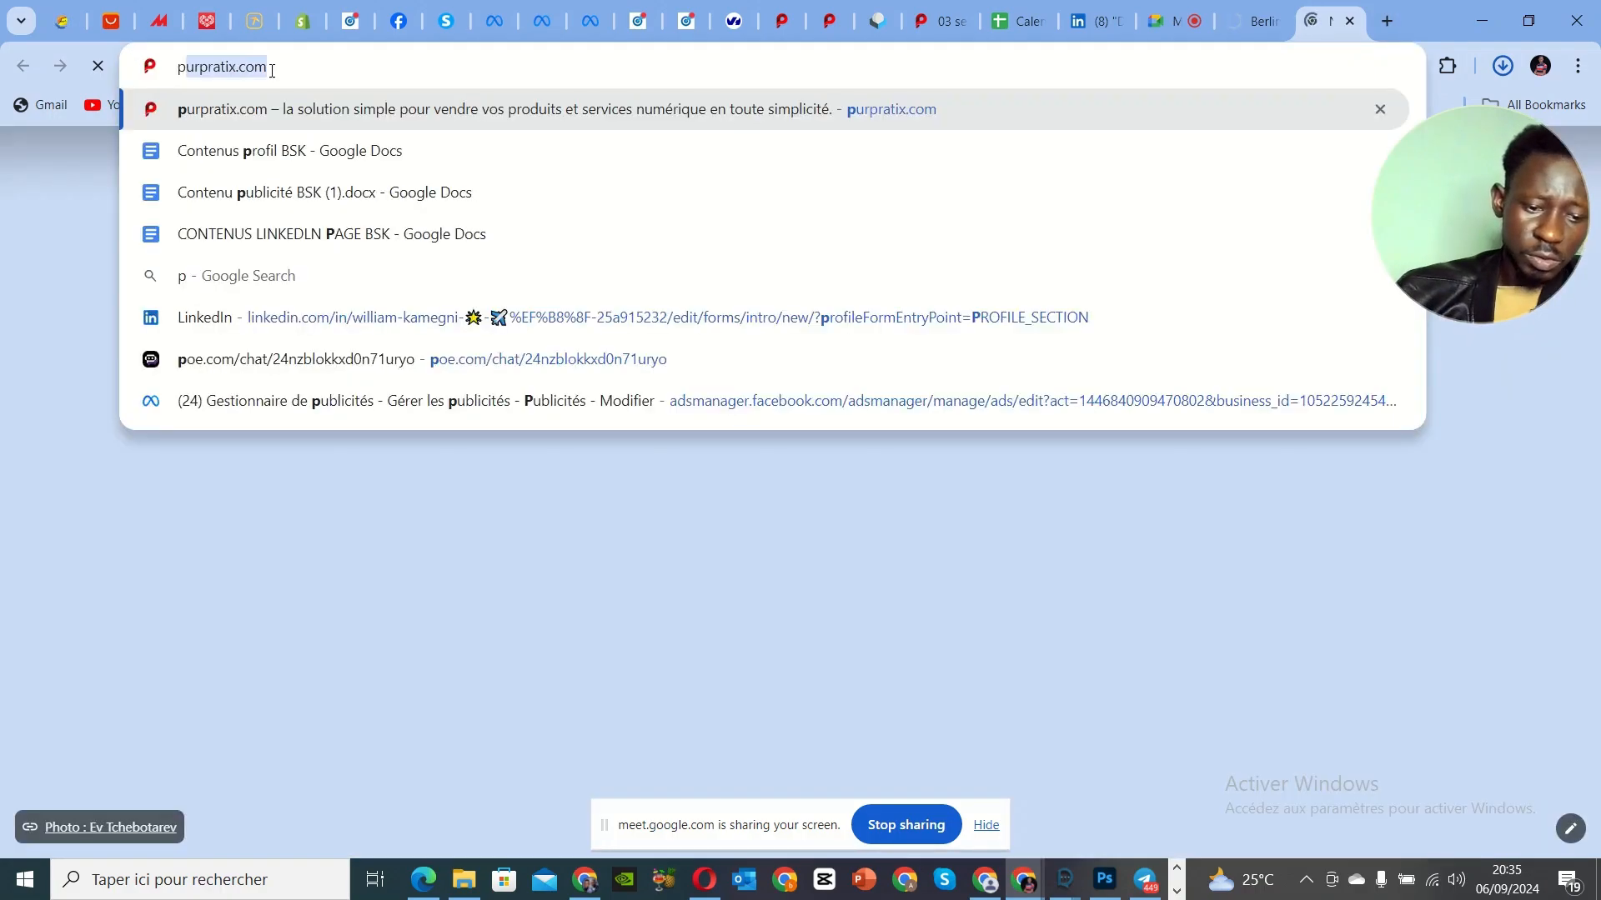
{"action": "type", "text": "ng "}
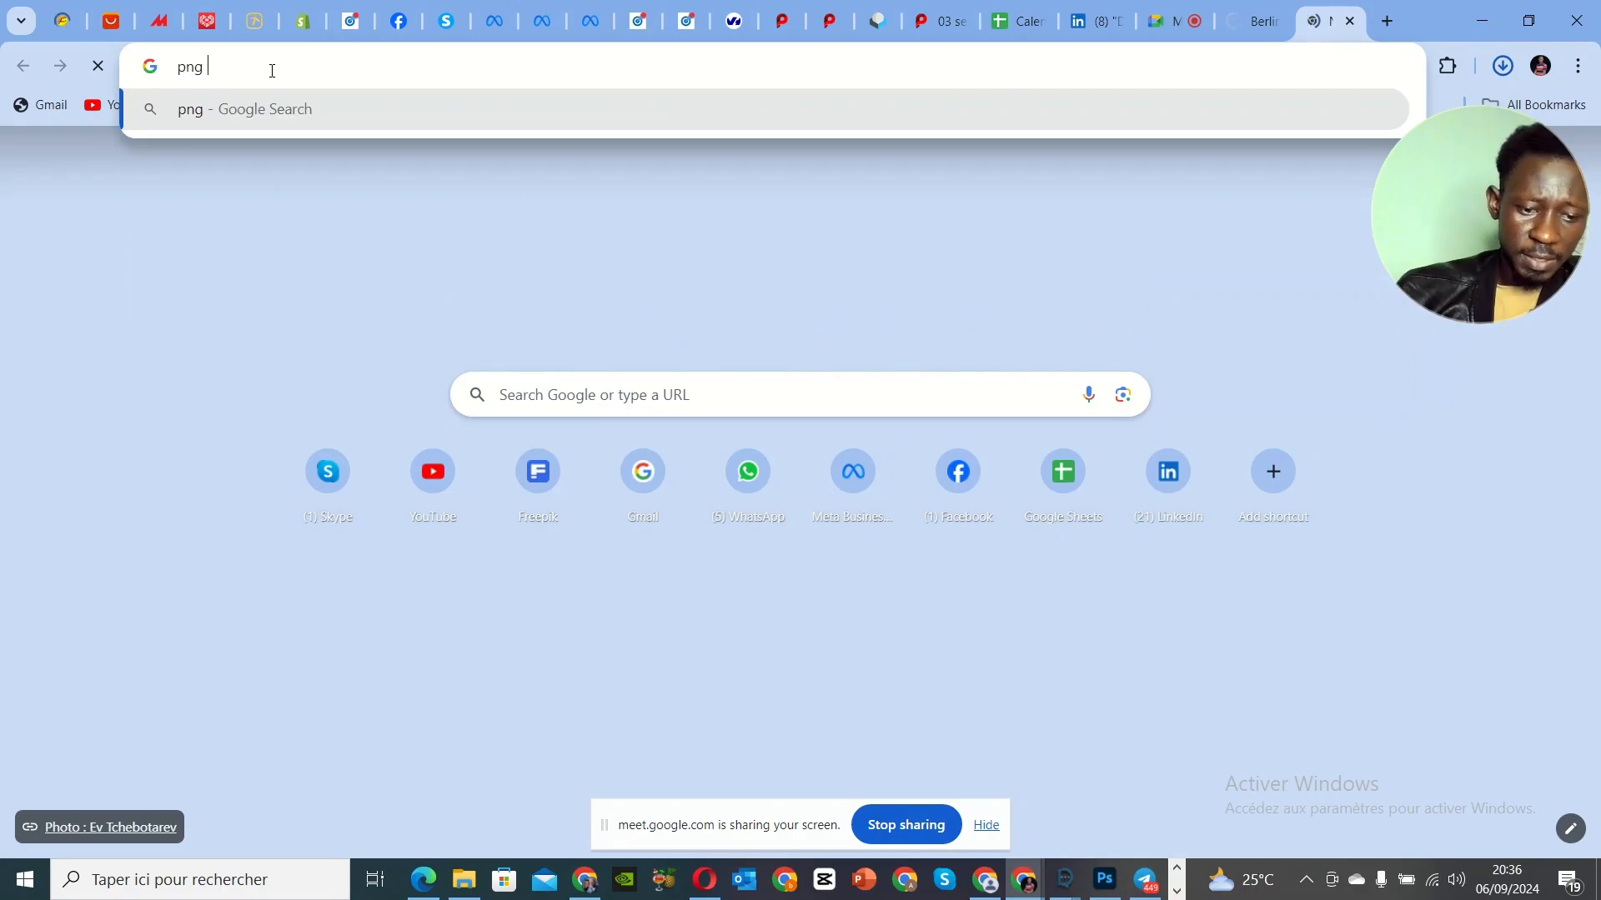
{"action": "type", "text": "egg"}
{"action": "key", "text": "Return"}
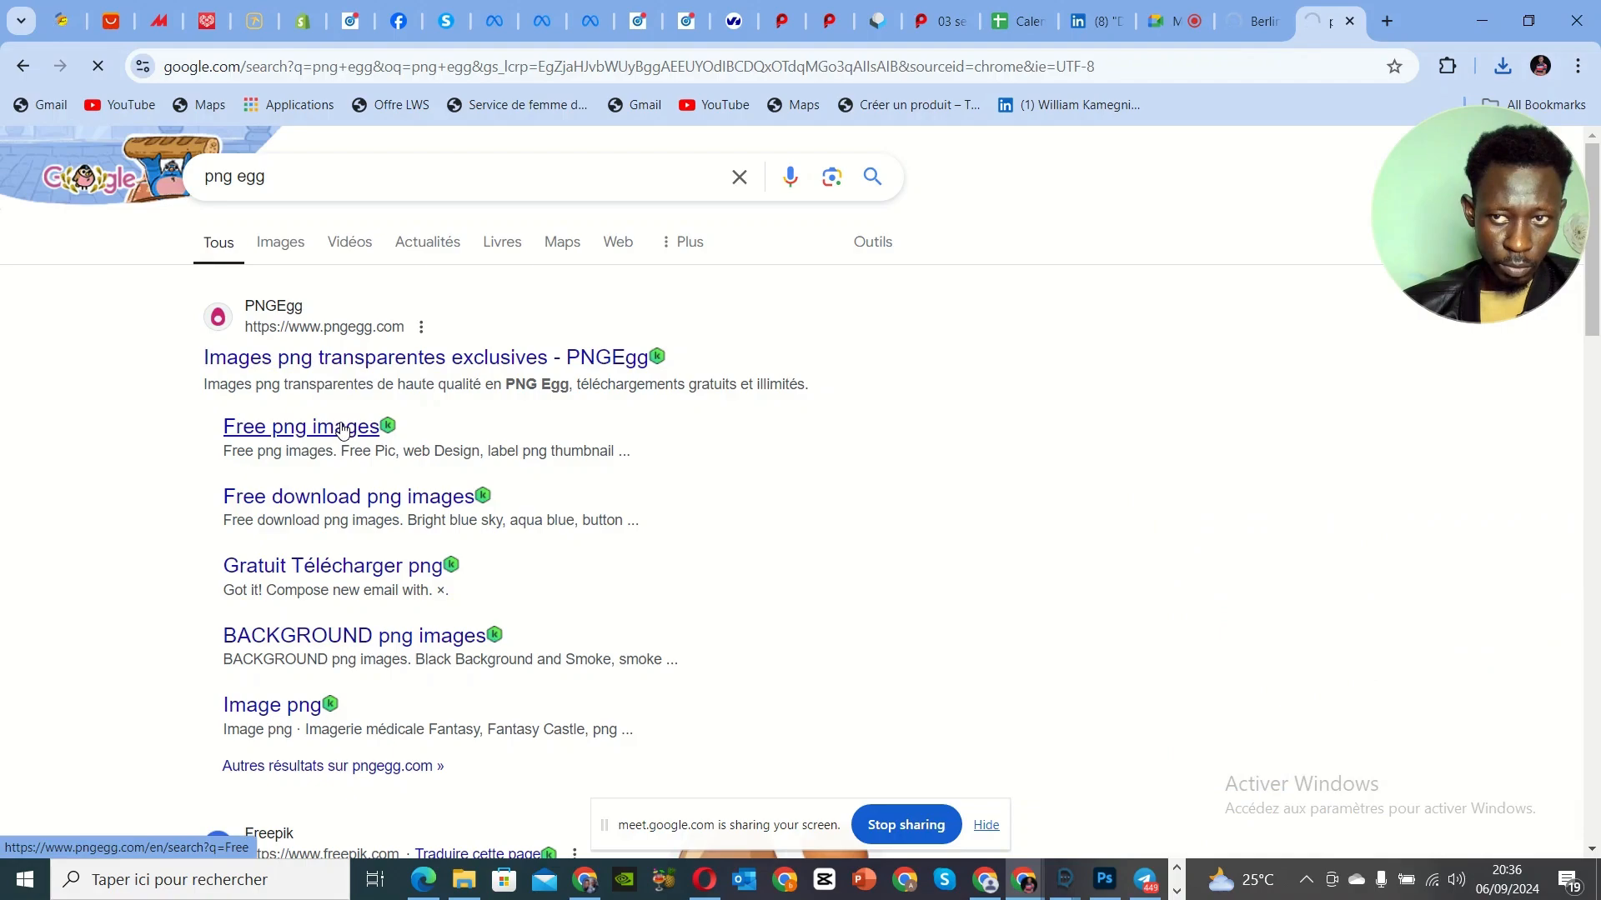
{"action": "left_click", "coordinate": [341, 430]}
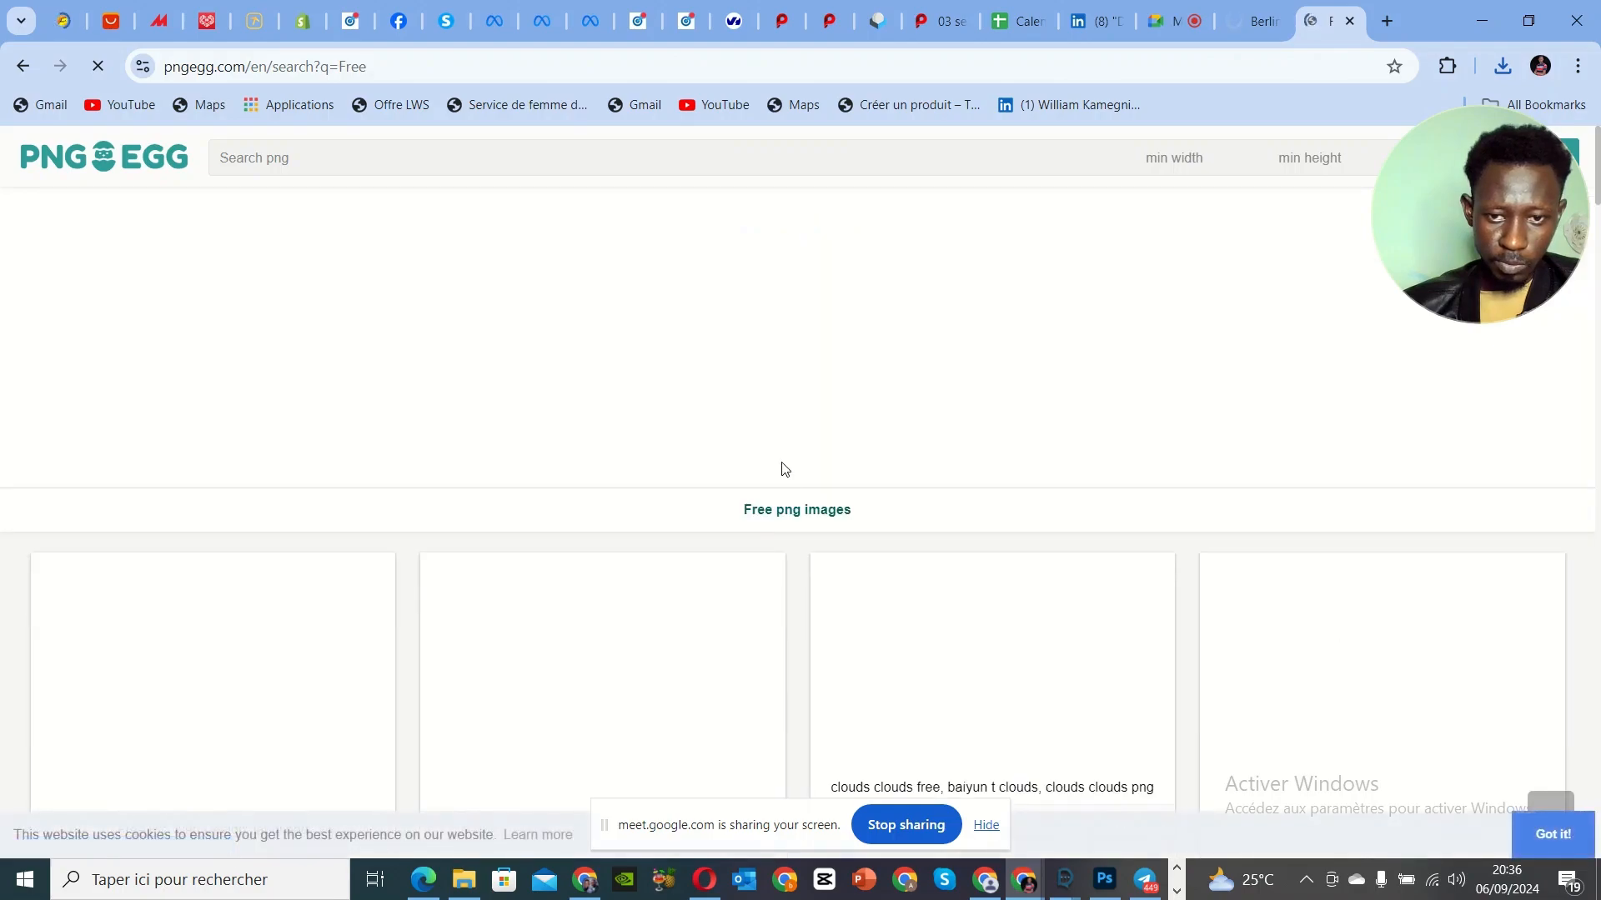
Step: Search PNGEgg for "light" and browse the transparent light effect images
{"action": "scroll", "coordinate": [728, 490], "scroll_direction": "down", "scroll_amount": 2}
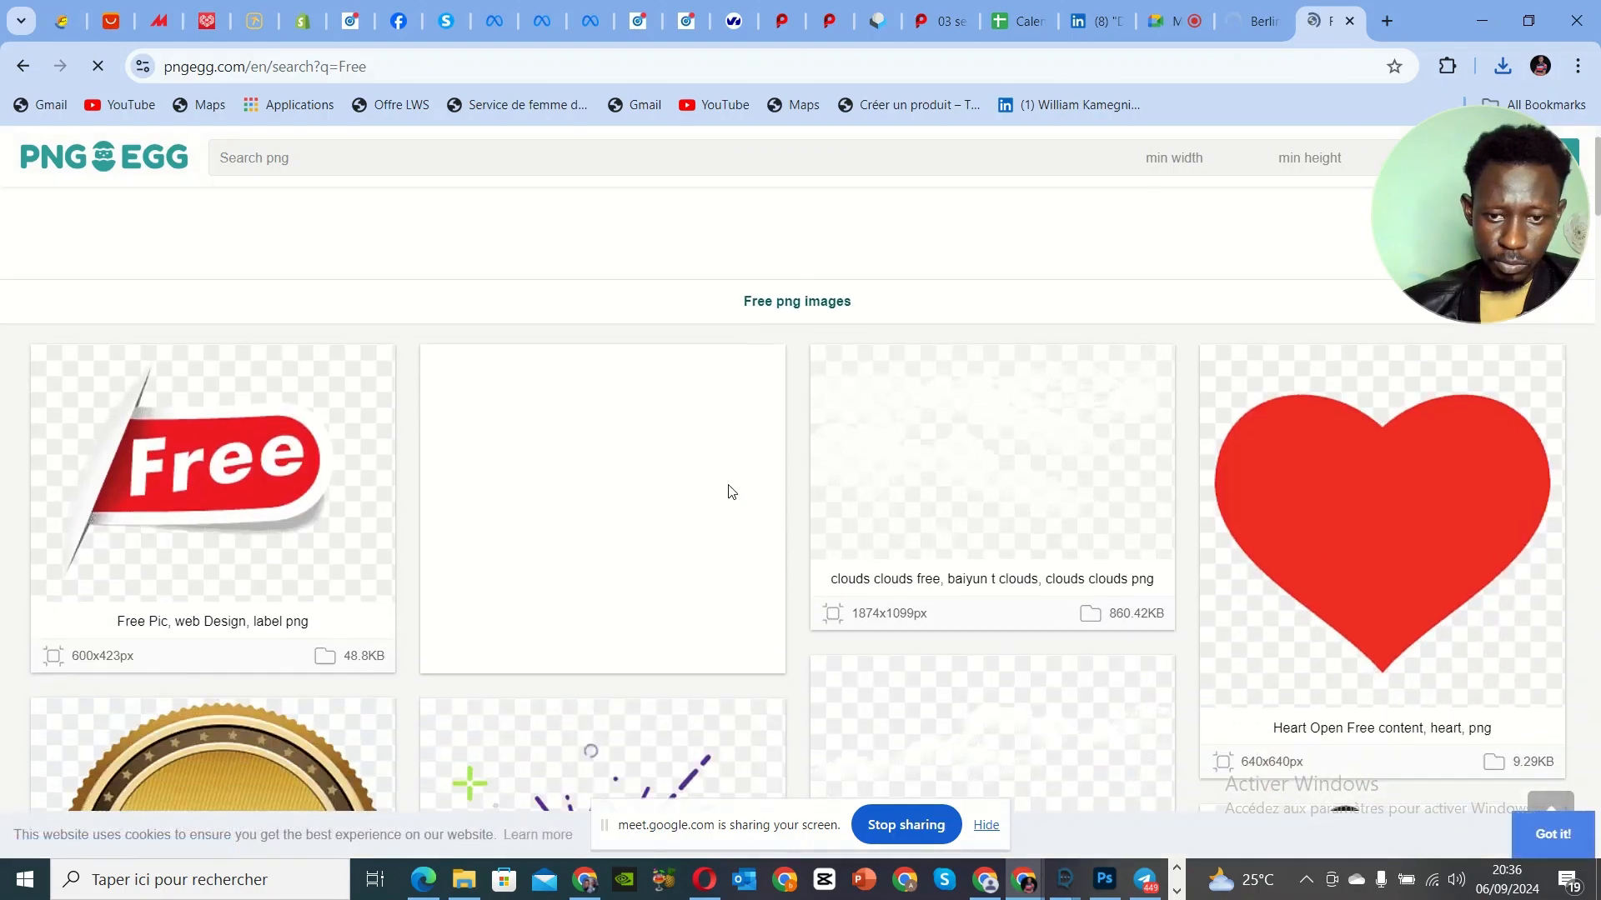
{"action": "scroll", "coordinate": [728, 490], "scroll_direction": "down", "scroll_amount": 6}
{"action": "scroll", "coordinate": [706, 294], "scroll_direction": "up", "scroll_amount": 2}
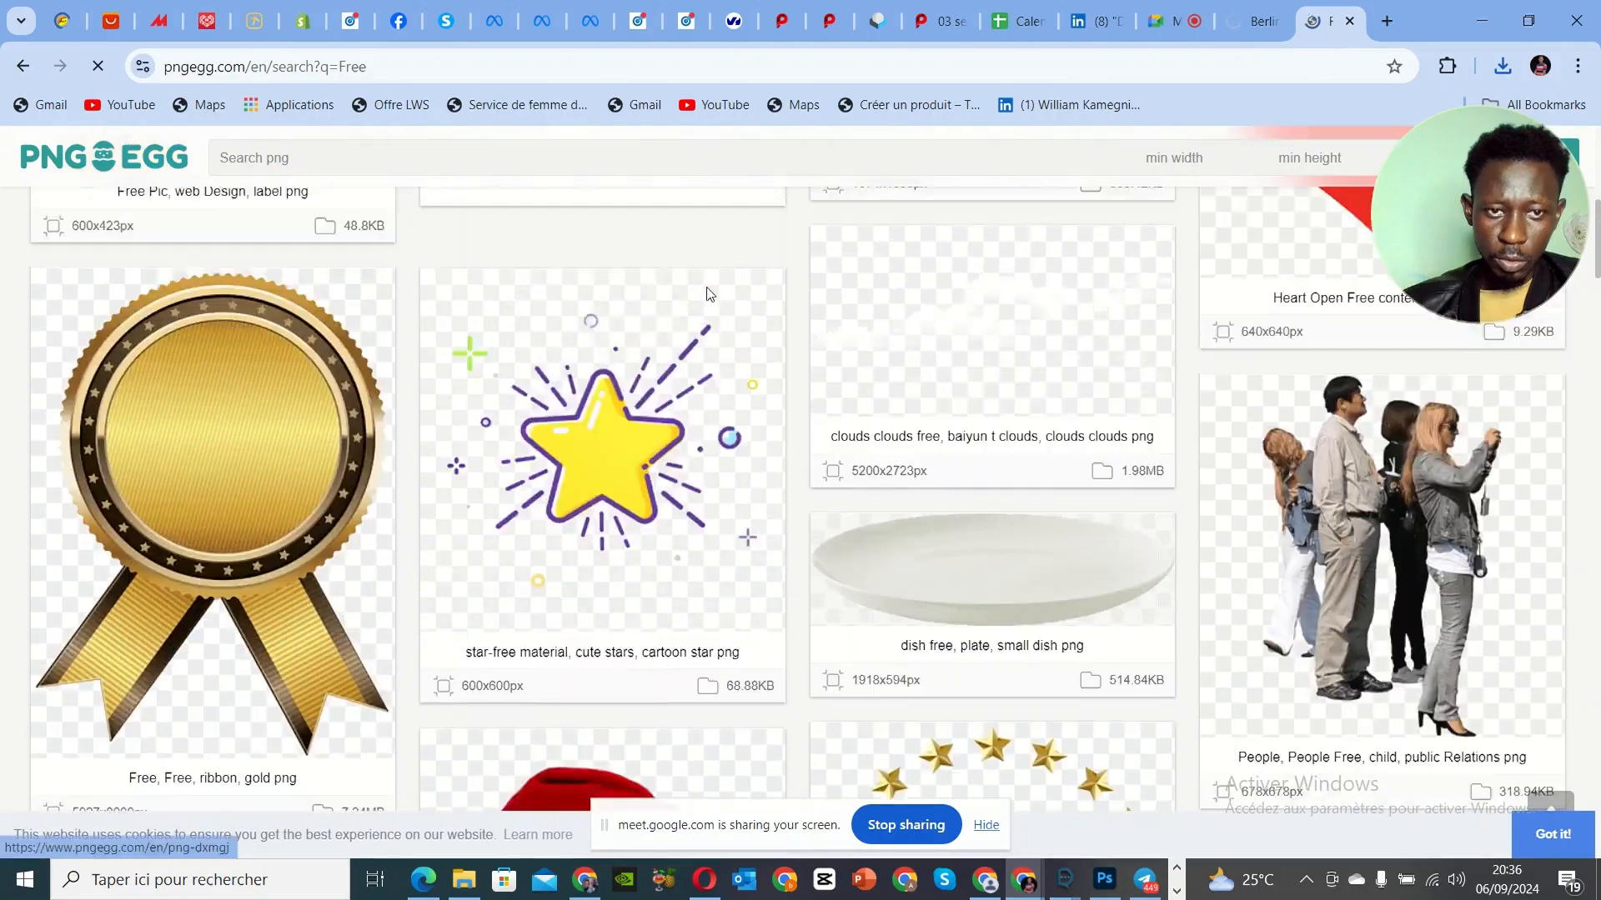
{"action": "scroll", "coordinate": [706, 293], "scroll_direction": "up", "scroll_amount": 1}
{"action": "left_click", "coordinate": [721, 154]}
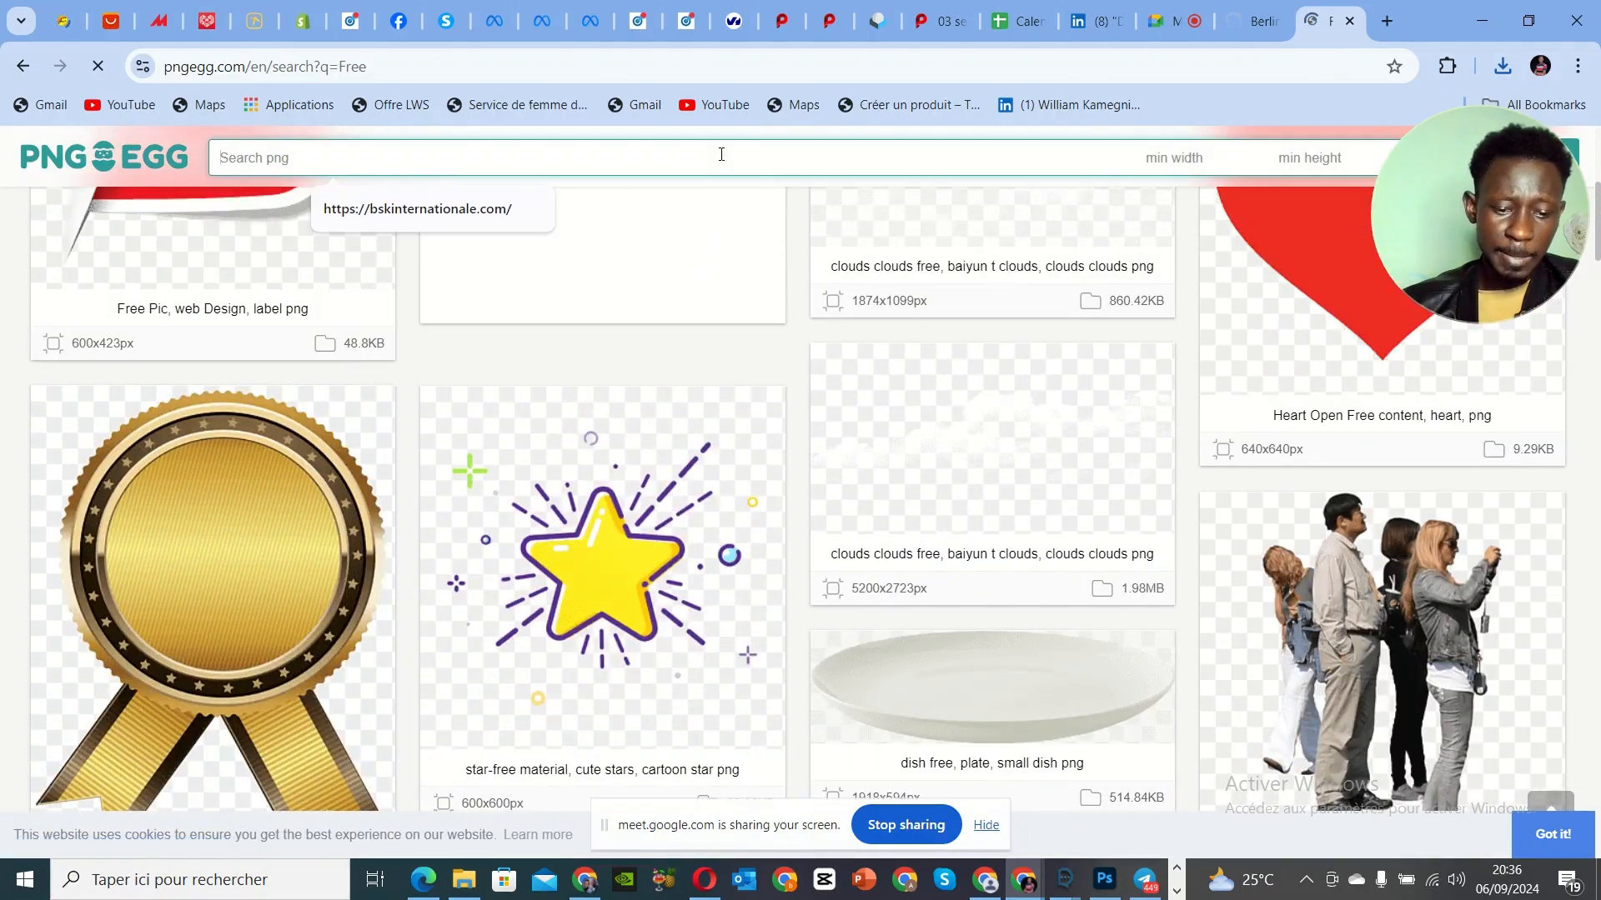
{"action": "type", "text": "light"}
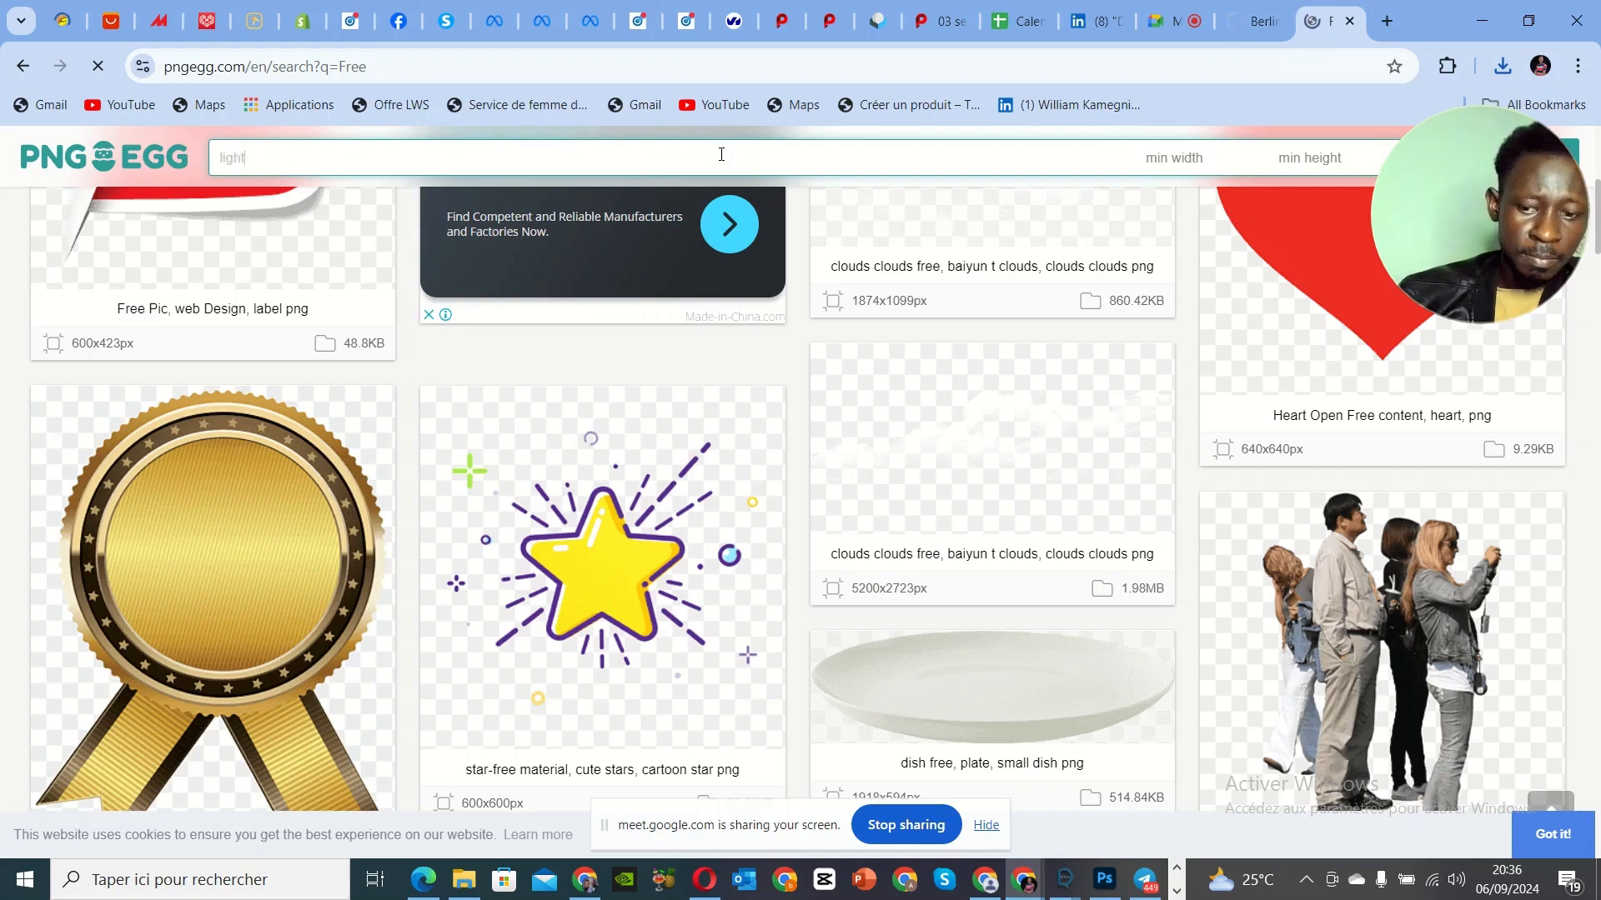
{"action": "key", "text": "Return"}
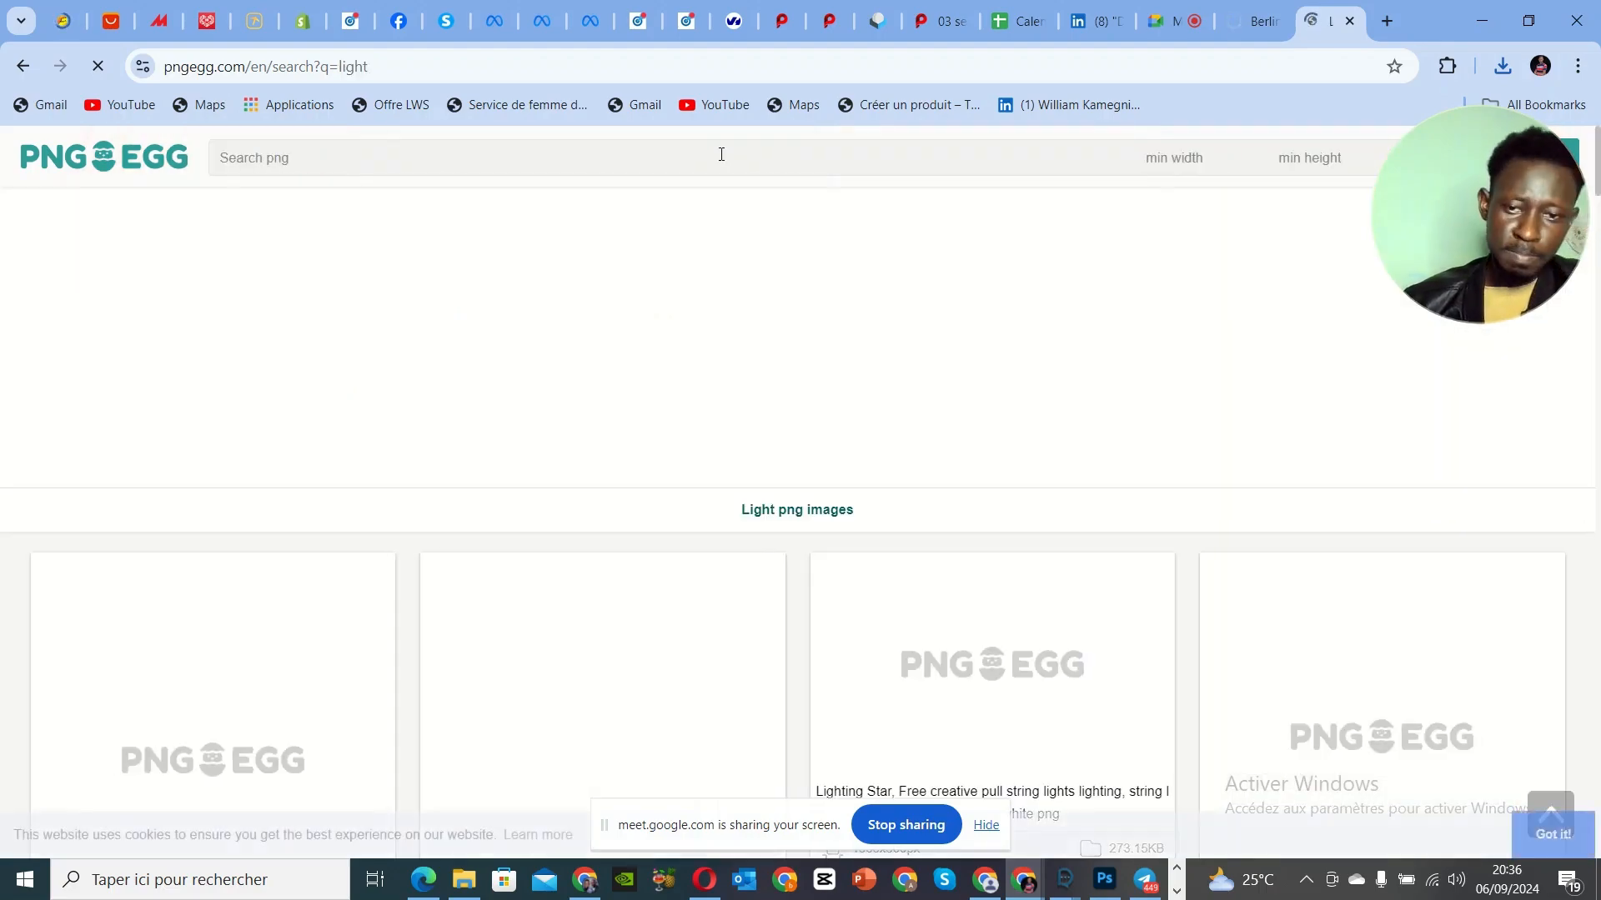
{"action": "scroll", "coordinate": [750, 250], "scroll_direction": "down", "scroll_amount": 3}
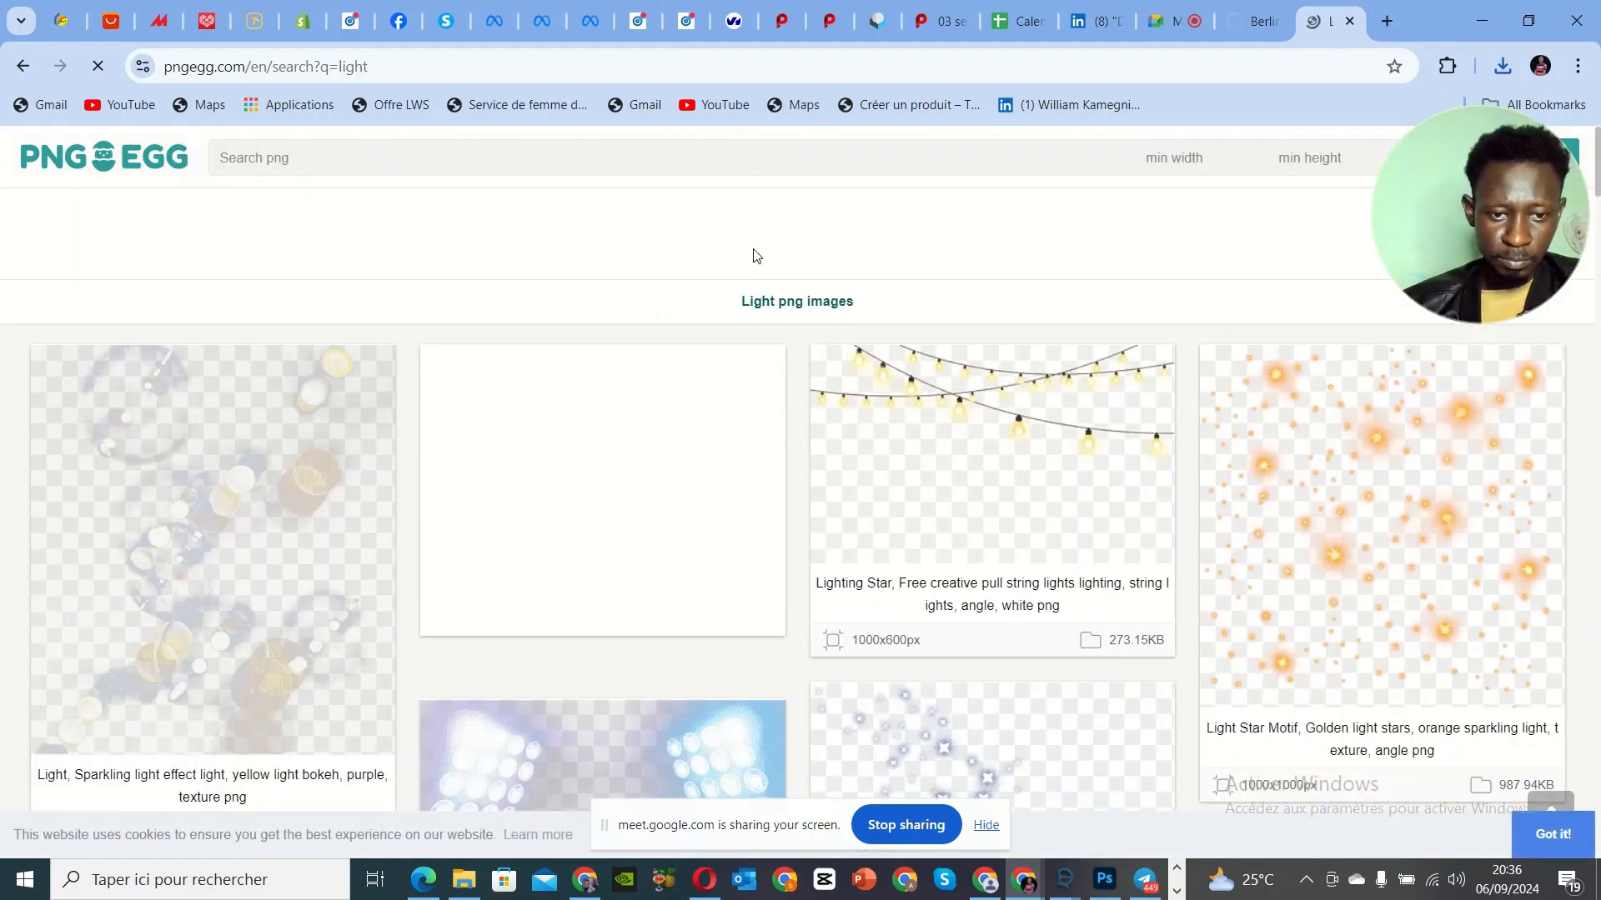
{"action": "scroll", "coordinate": [775, 298], "scroll_direction": "down", "scroll_amount": 4}
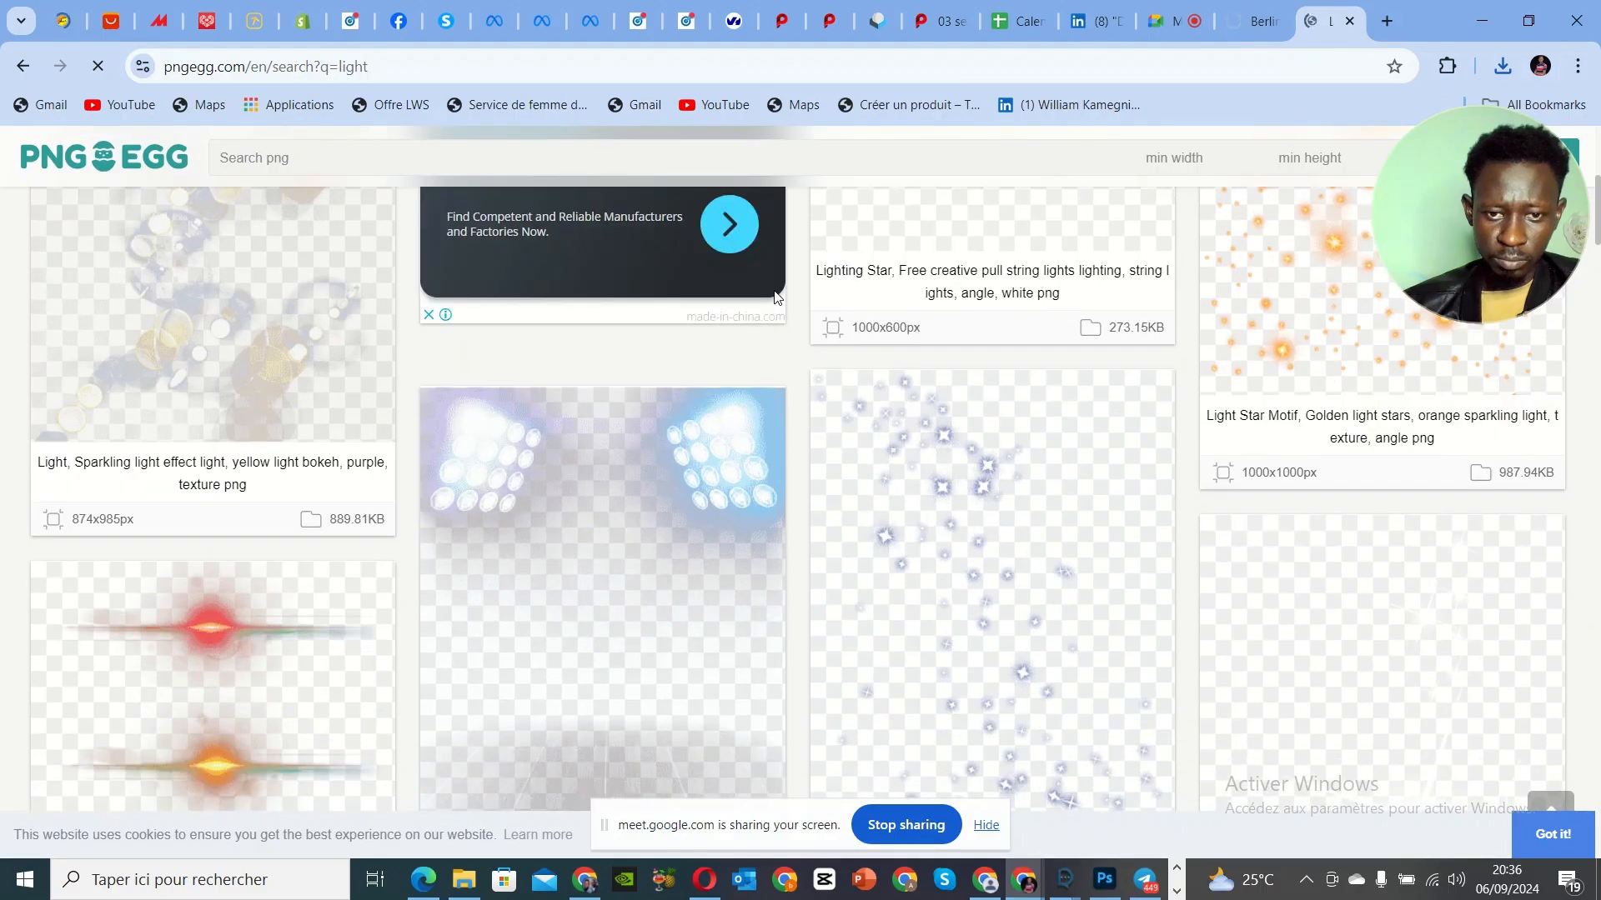
{"action": "scroll", "coordinate": [774, 298], "scroll_direction": "down", "scroll_amount": 4}
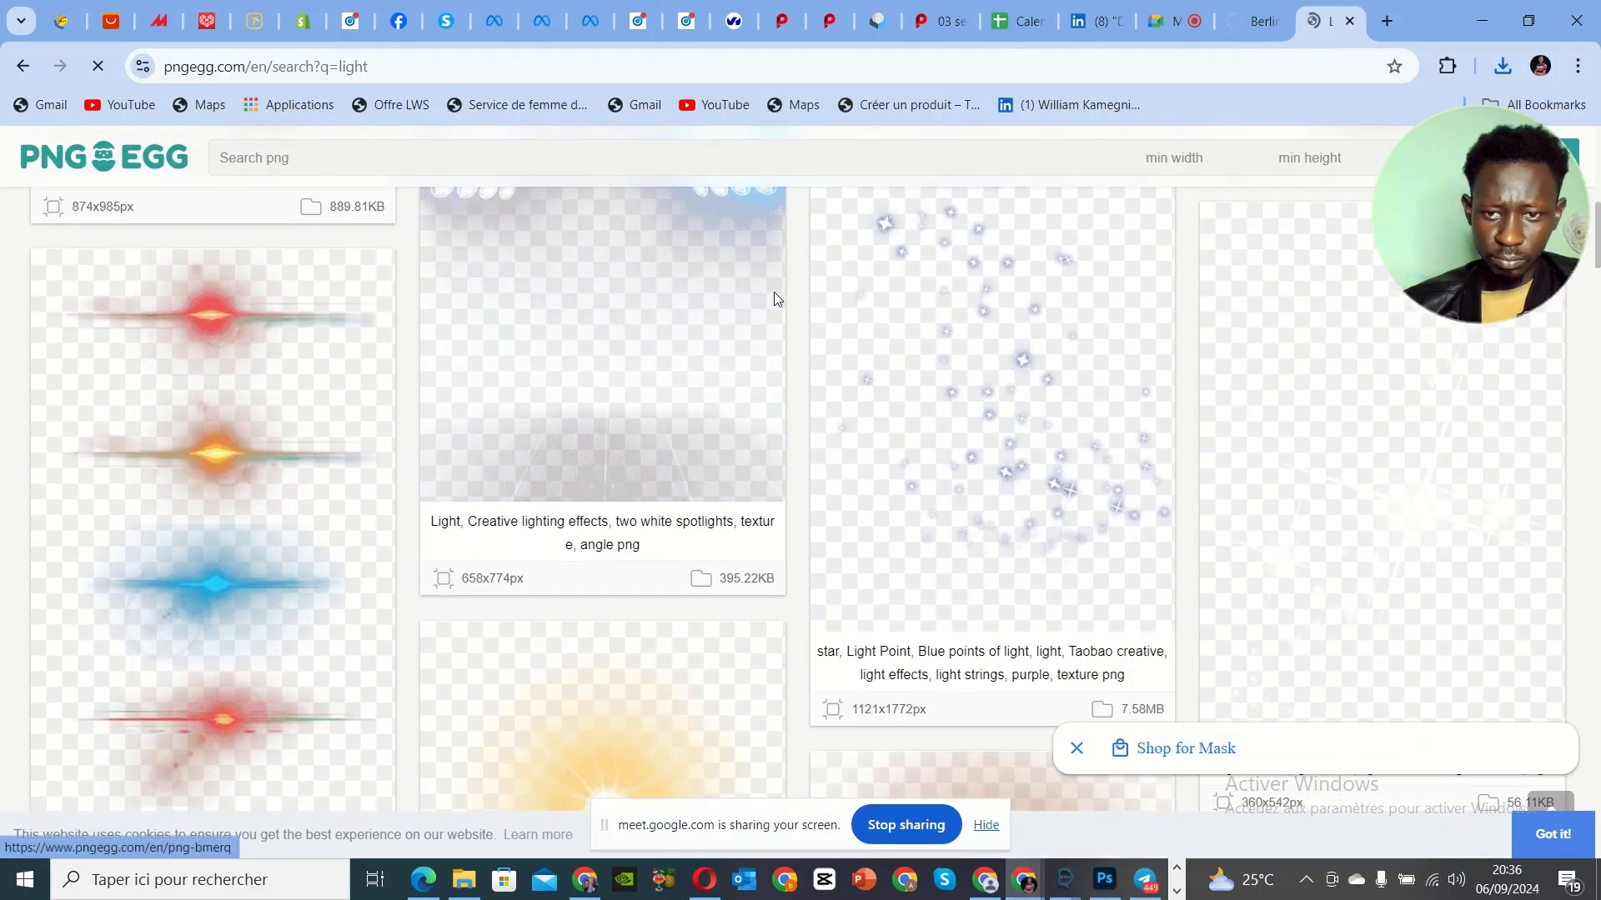
{"action": "scroll", "coordinate": [774, 298], "scroll_direction": "down", "scroll_amount": 4}
{"action": "scroll", "coordinate": [774, 298], "scroll_direction": "down", "scroll_amount": 3}
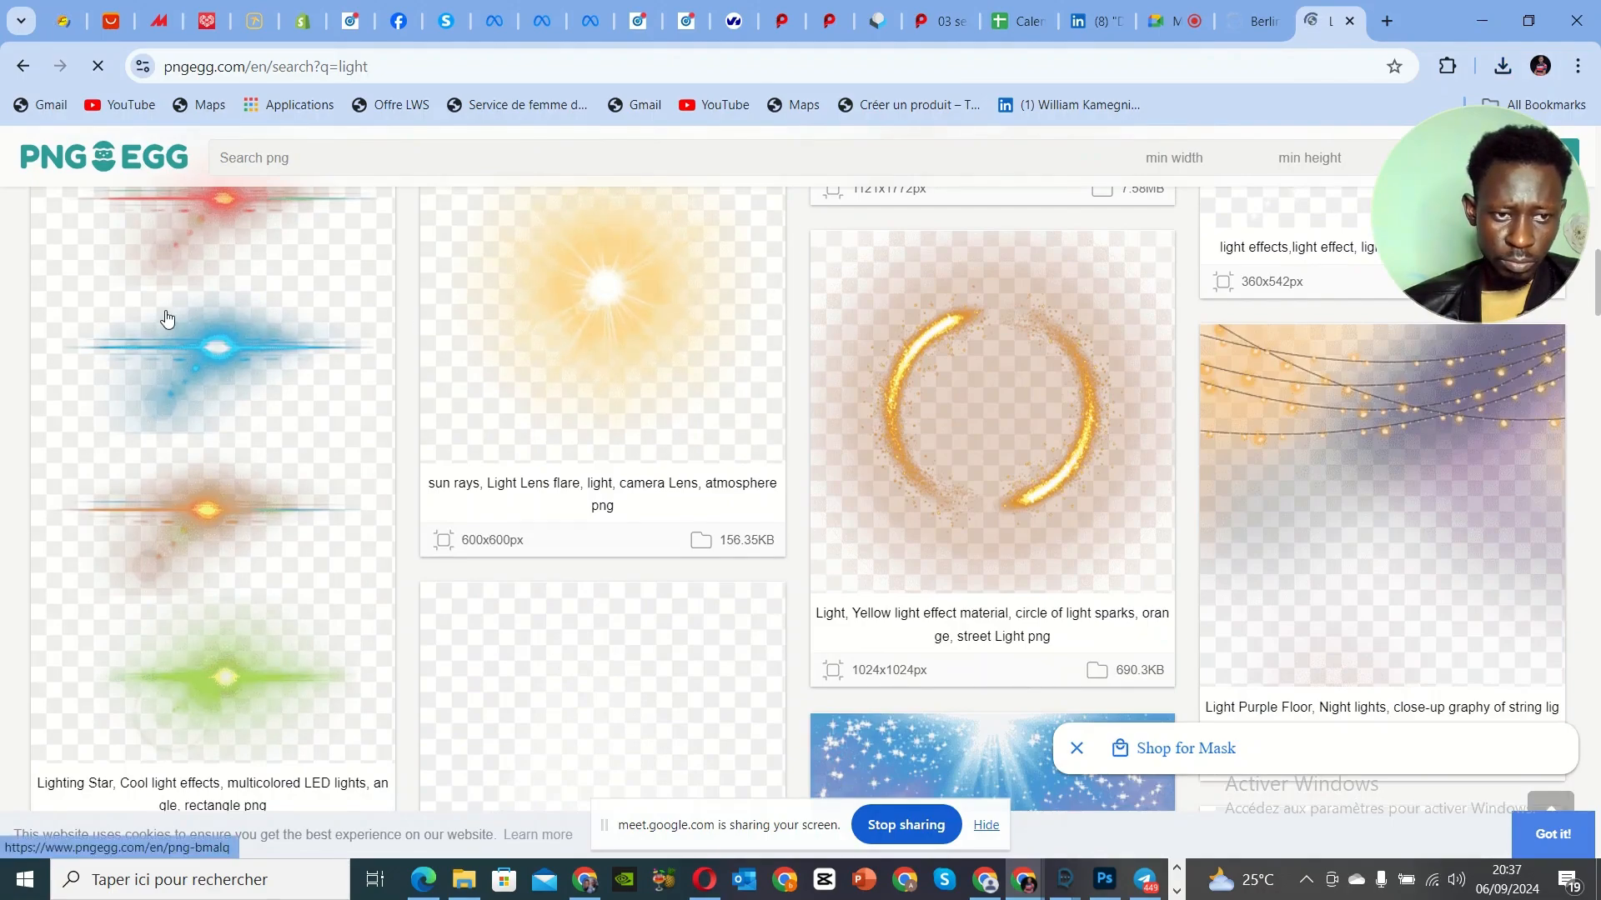
Step: Open the "Lighting Star, Cool light effects, multicolored LED lights" image from the PNGEgg light results
{"action": "scroll", "coordinate": [179, 314], "scroll_direction": "up", "scroll_amount": 4}
{"action": "scroll", "coordinate": [215, 381], "scroll_direction": "down", "scroll_amount": 7}
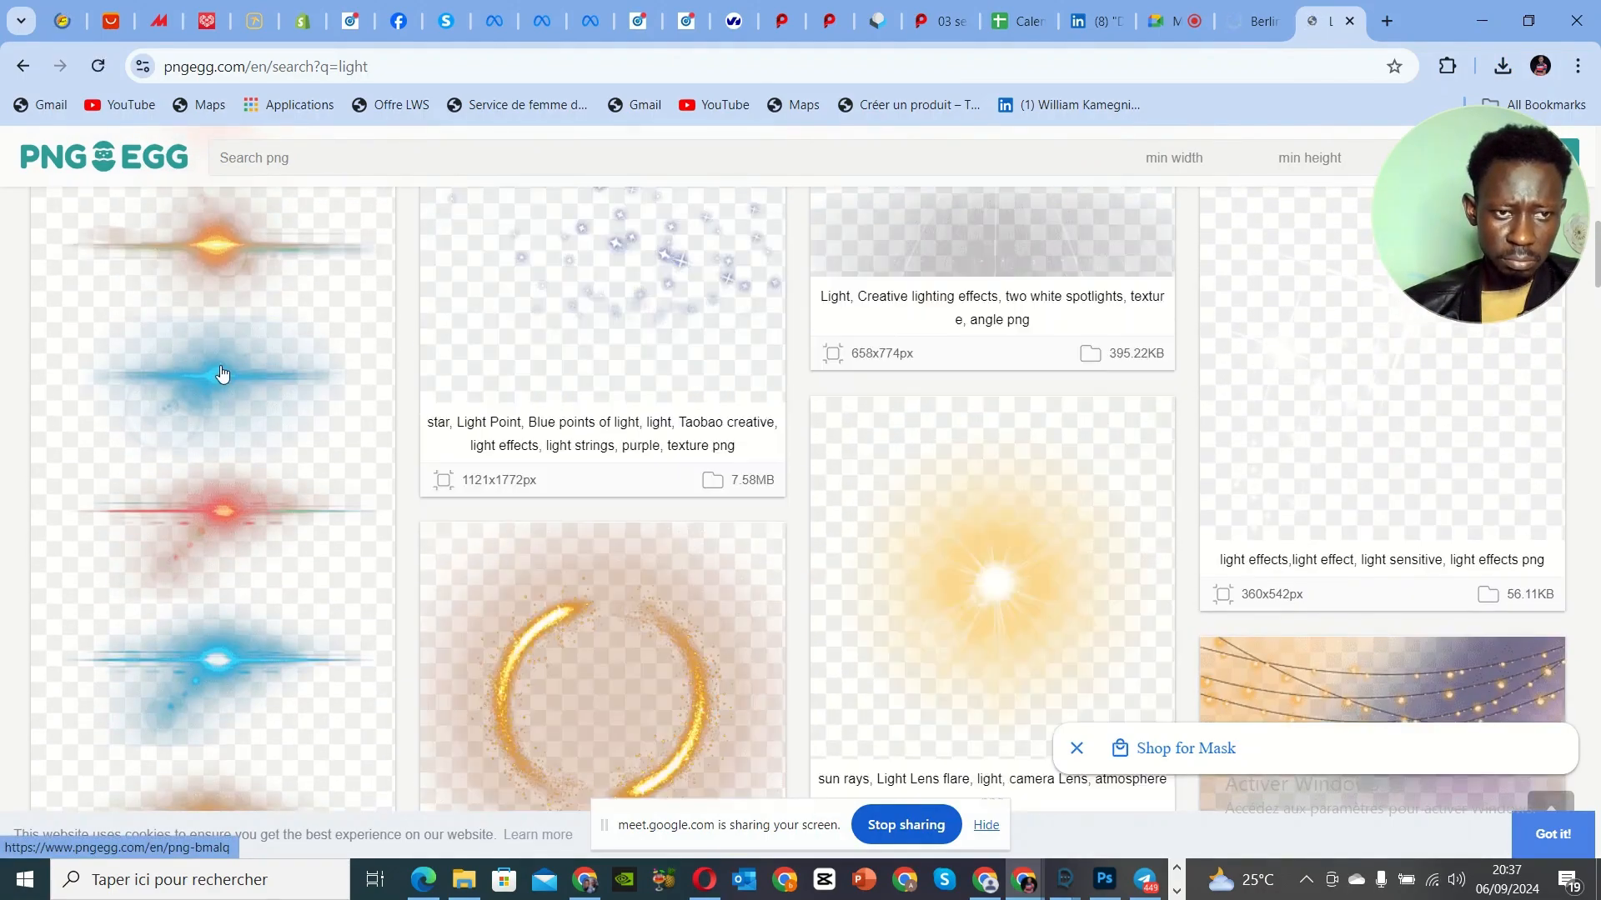
{"action": "scroll", "coordinate": [225, 383], "scroll_direction": "up", "scroll_amount": 5}
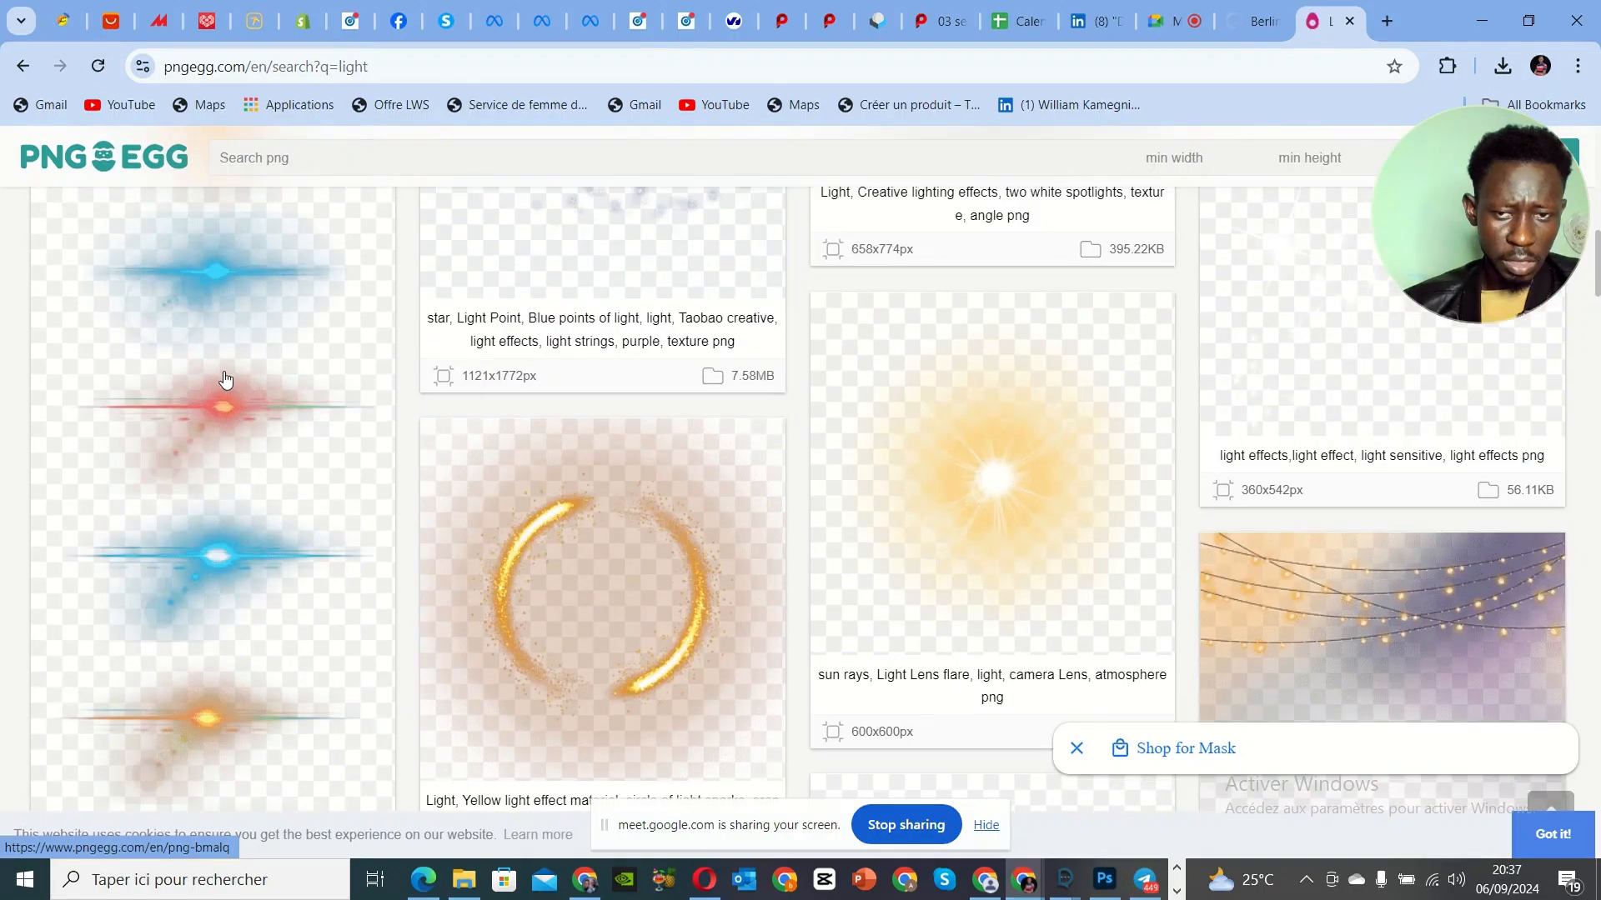
{"action": "left_click", "coordinate": [219, 364]}
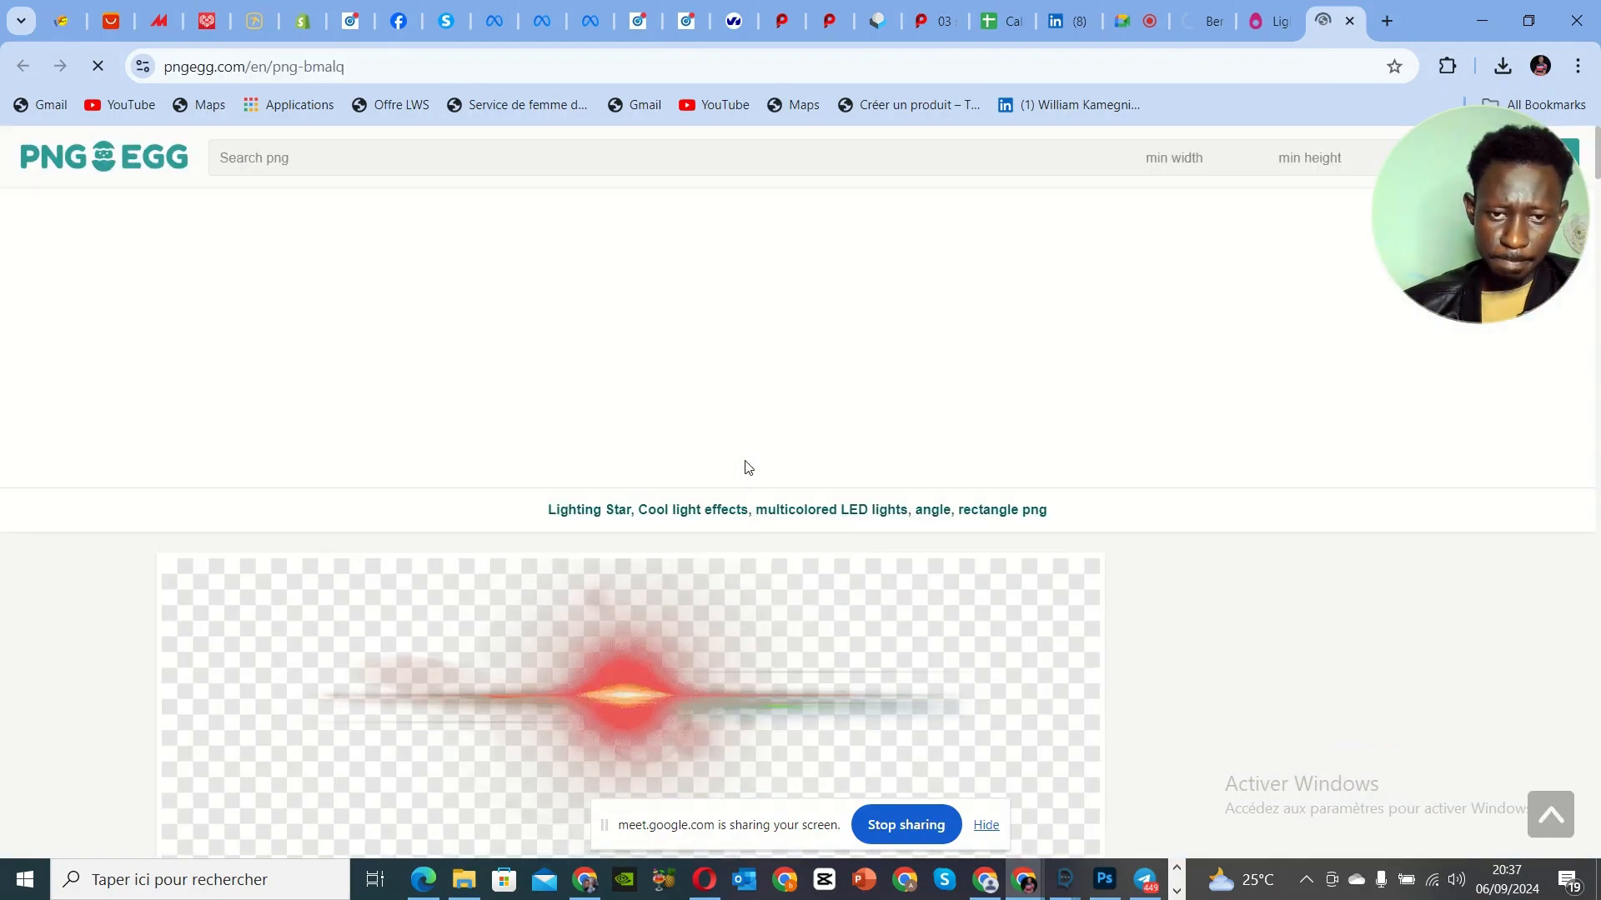
Step: Examine the multicoloured light flares in the image preview and the details and keywords on its page
{"action": "scroll", "coordinate": [743, 463], "scroll_direction": "down", "scroll_amount": 4}
{"action": "scroll", "coordinate": [744, 463], "scroll_direction": "down", "scroll_amount": 9}
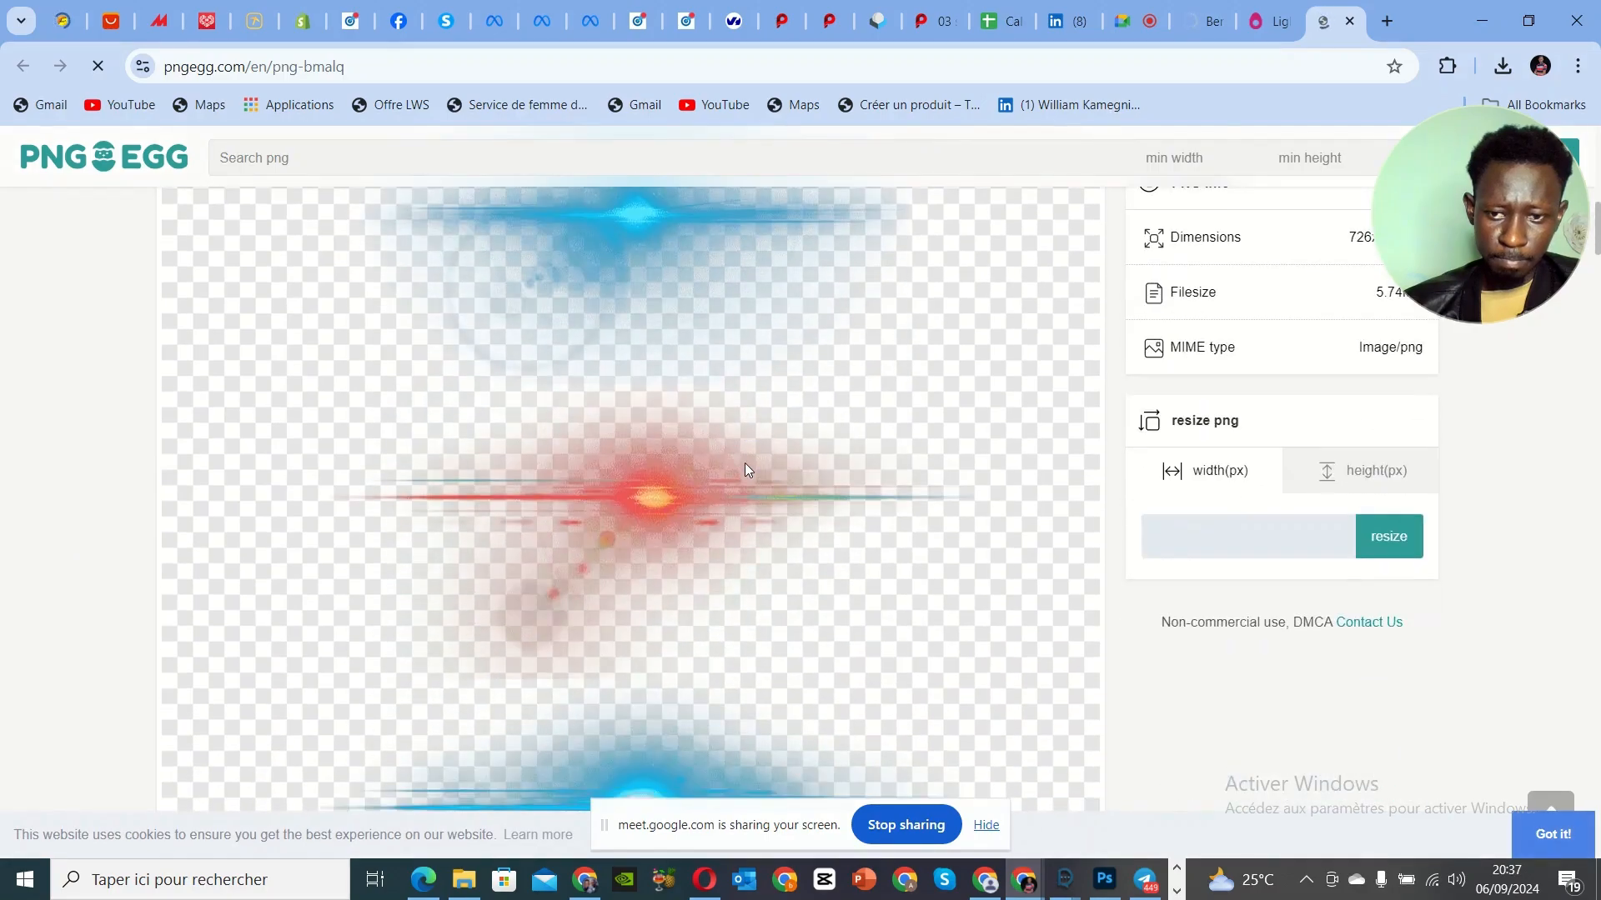
{"action": "scroll", "coordinate": [743, 463], "scroll_direction": "up", "scroll_amount": 6}
{"action": "scroll", "coordinate": [745, 469], "scroll_direction": "down", "scroll_amount": 12}
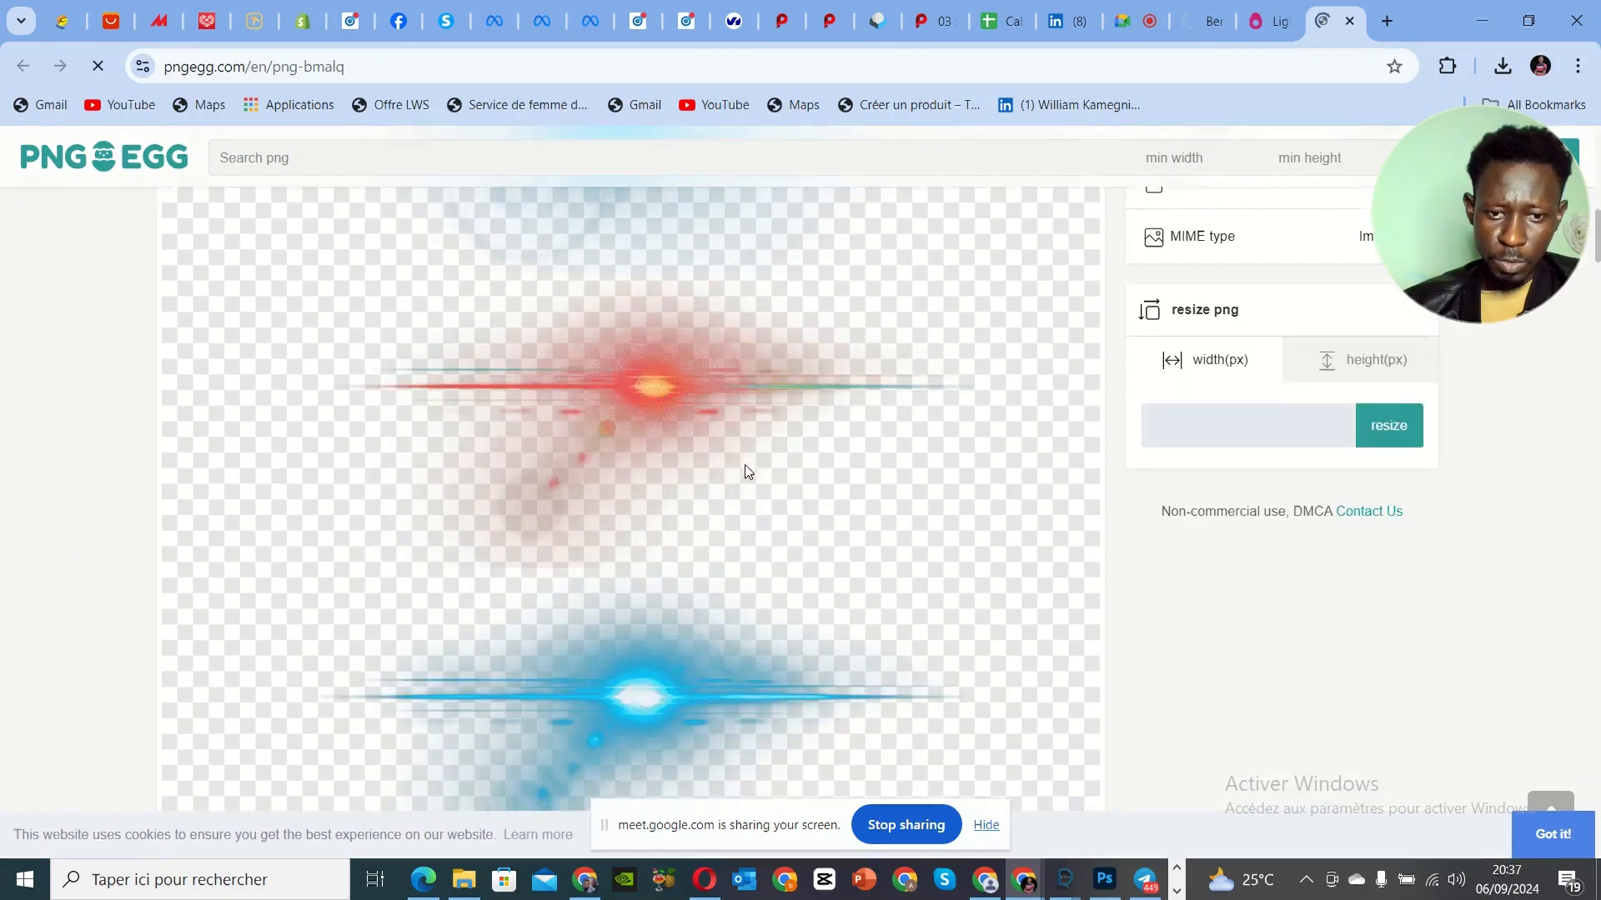
{"action": "scroll", "coordinate": [744, 463], "scroll_direction": "down", "scroll_amount": 5}
{"action": "scroll", "coordinate": [744, 464], "scroll_direction": "up", "scroll_amount": 13}
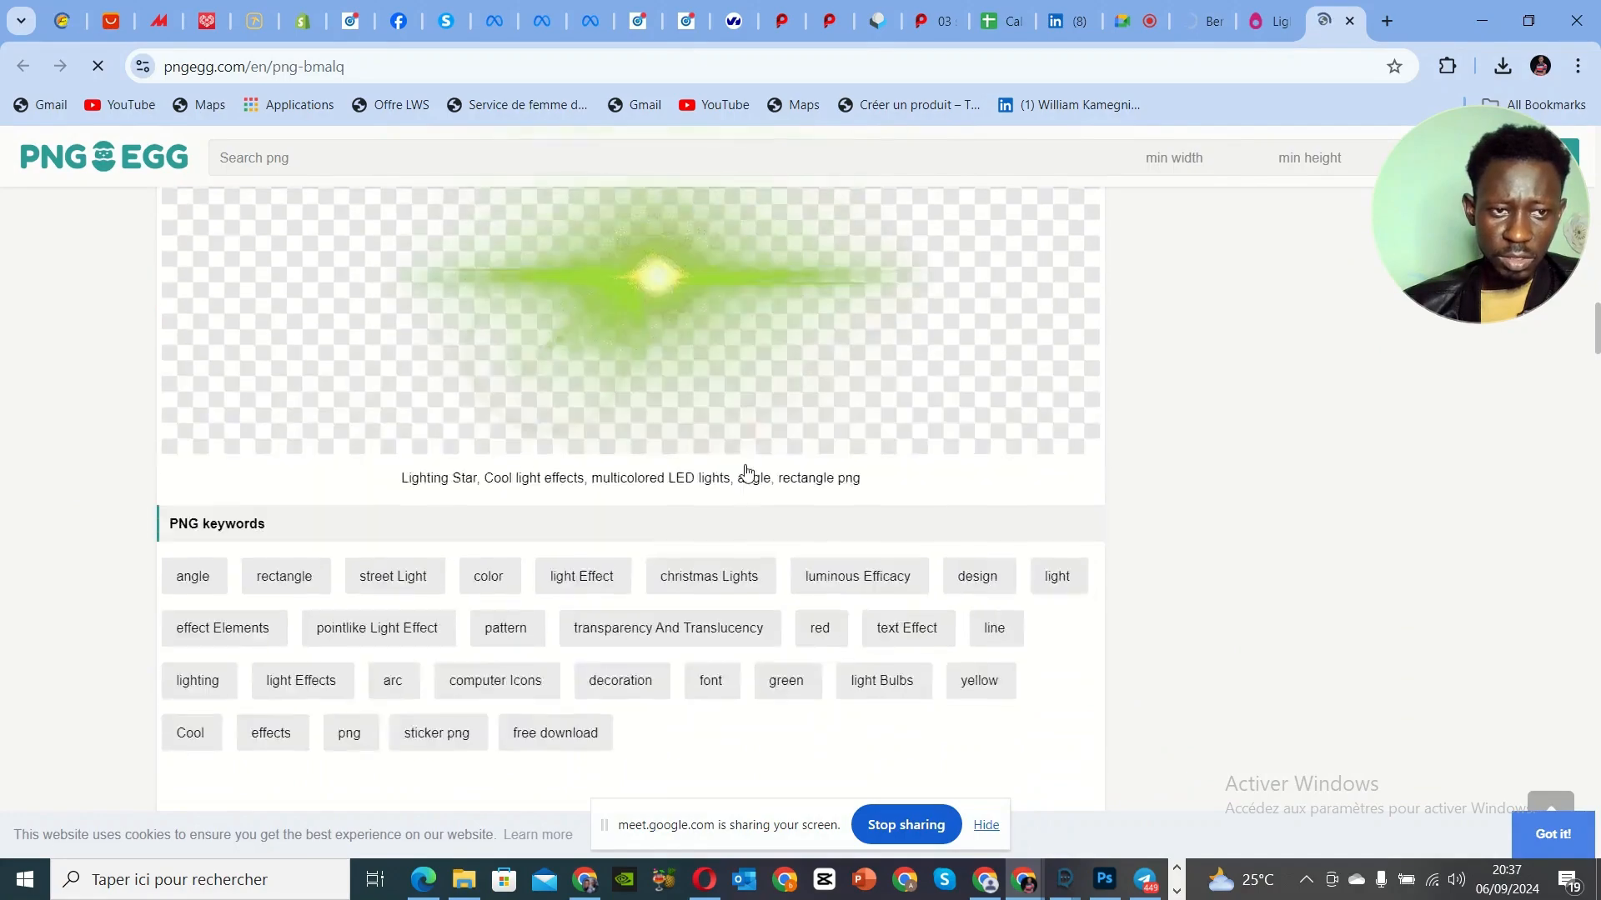
{"action": "scroll", "coordinate": [744, 470], "scroll_direction": "up", "scroll_amount": 4}
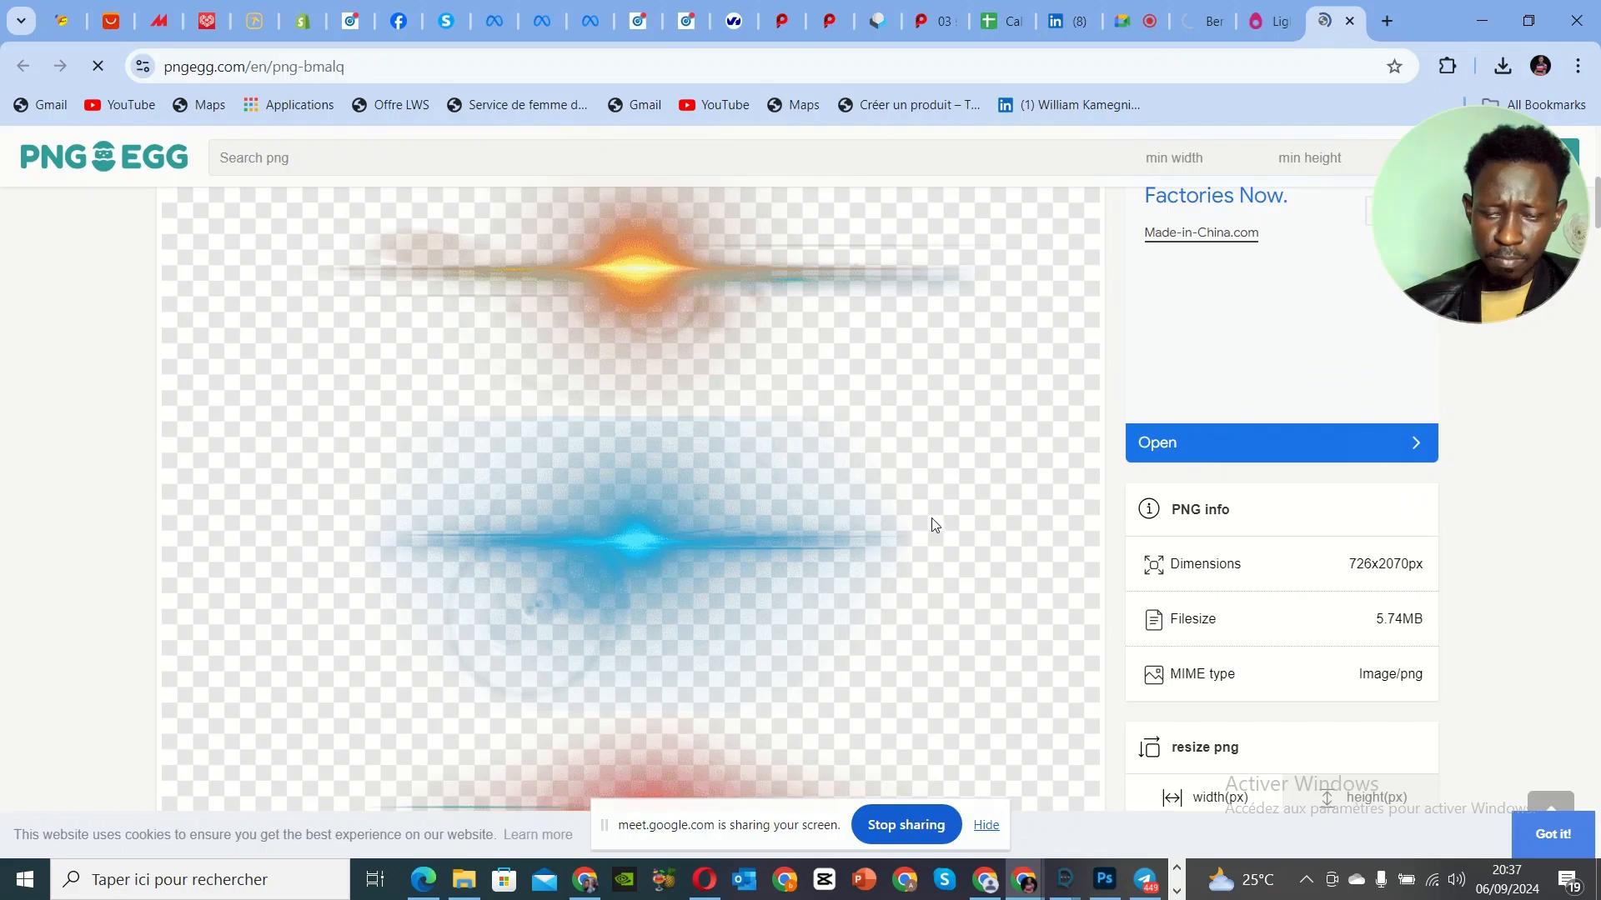
{"action": "scroll", "coordinate": [1389, 484], "scroll_direction": "down", "scroll_amount": 5}
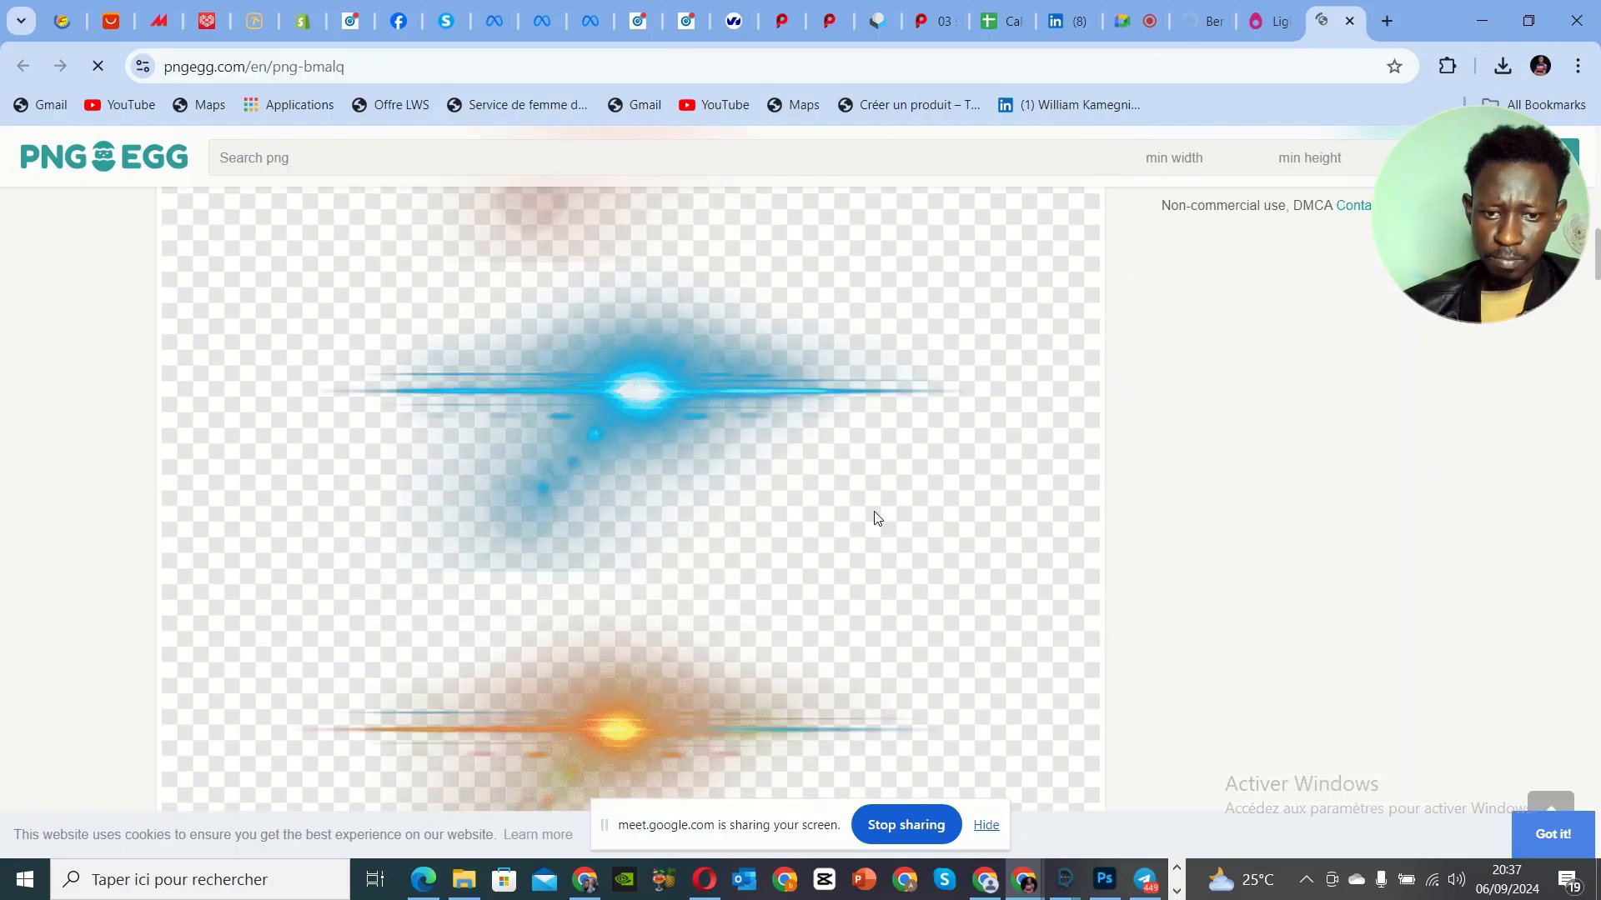
{"action": "scroll", "coordinate": [877, 516], "scroll_direction": "down", "scroll_amount": 12}
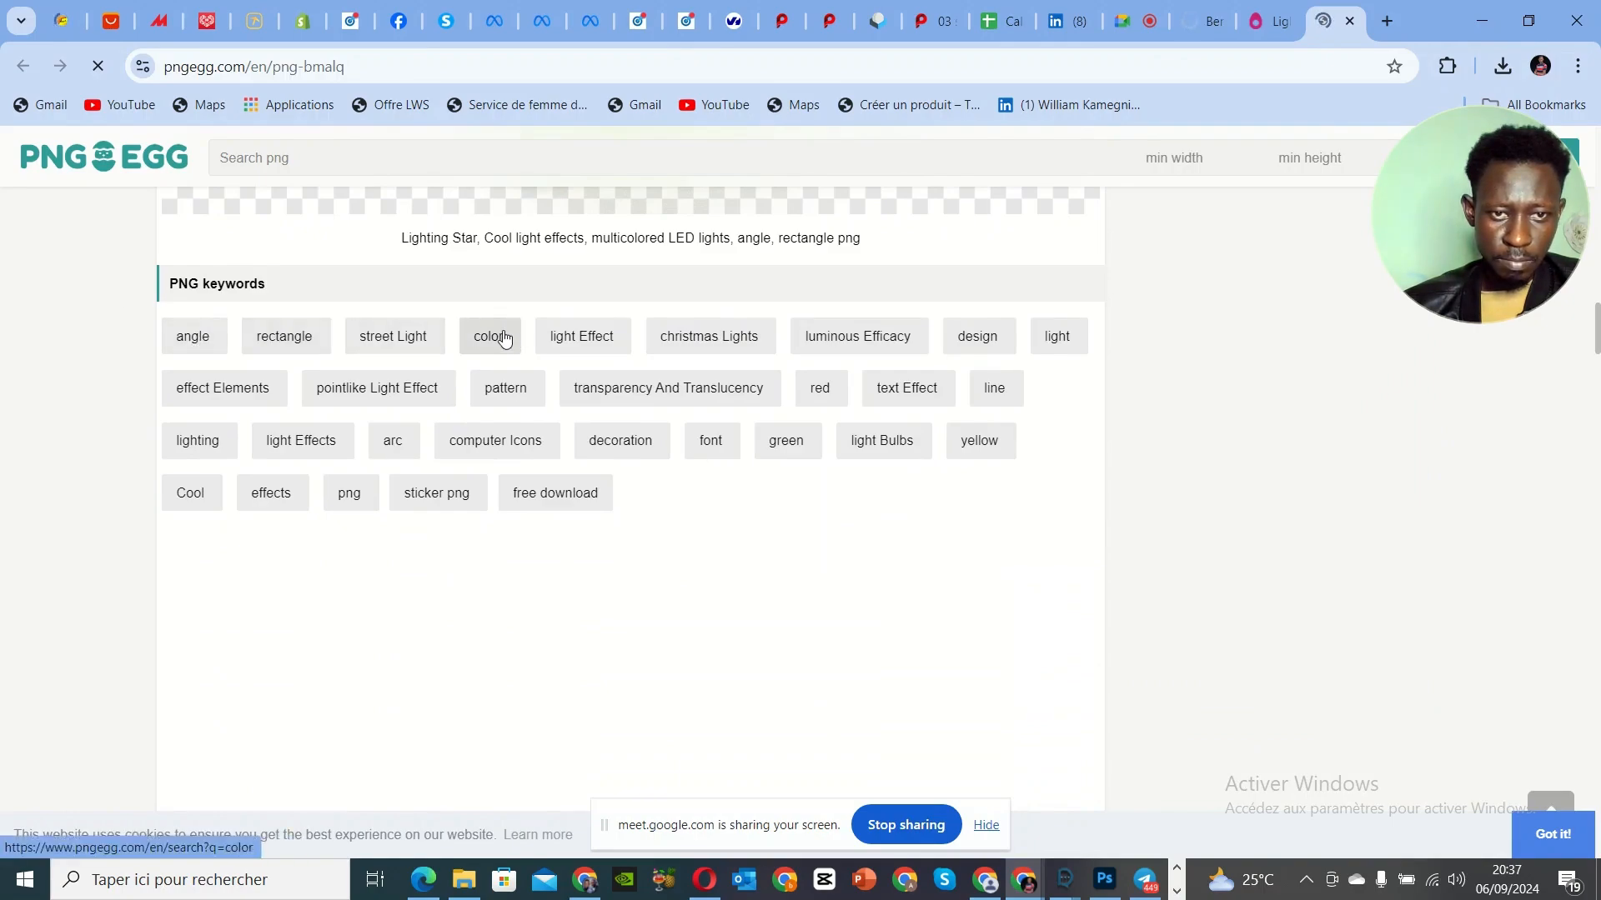
{"action": "scroll", "coordinate": [504, 337], "scroll_direction": "up", "scroll_amount": 1}
{"action": "scroll", "coordinate": [522, 344], "scroll_direction": "up", "scroll_amount": 10}
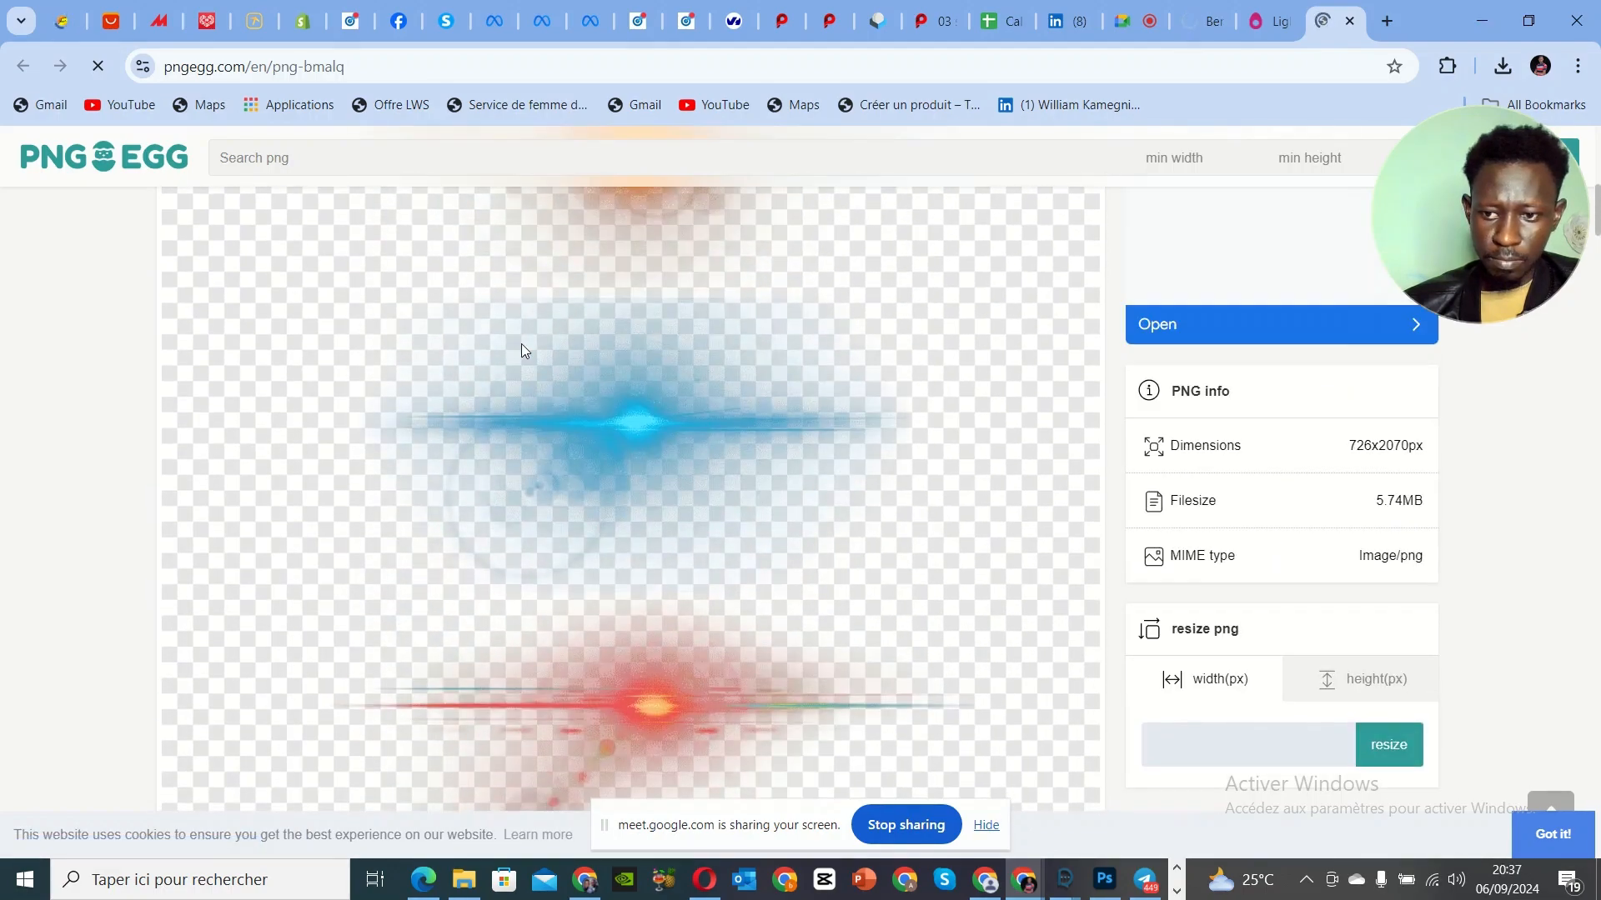
{"action": "scroll", "coordinate": [522, 343], "scroll_direction": "up", "scroll_amount": 8}
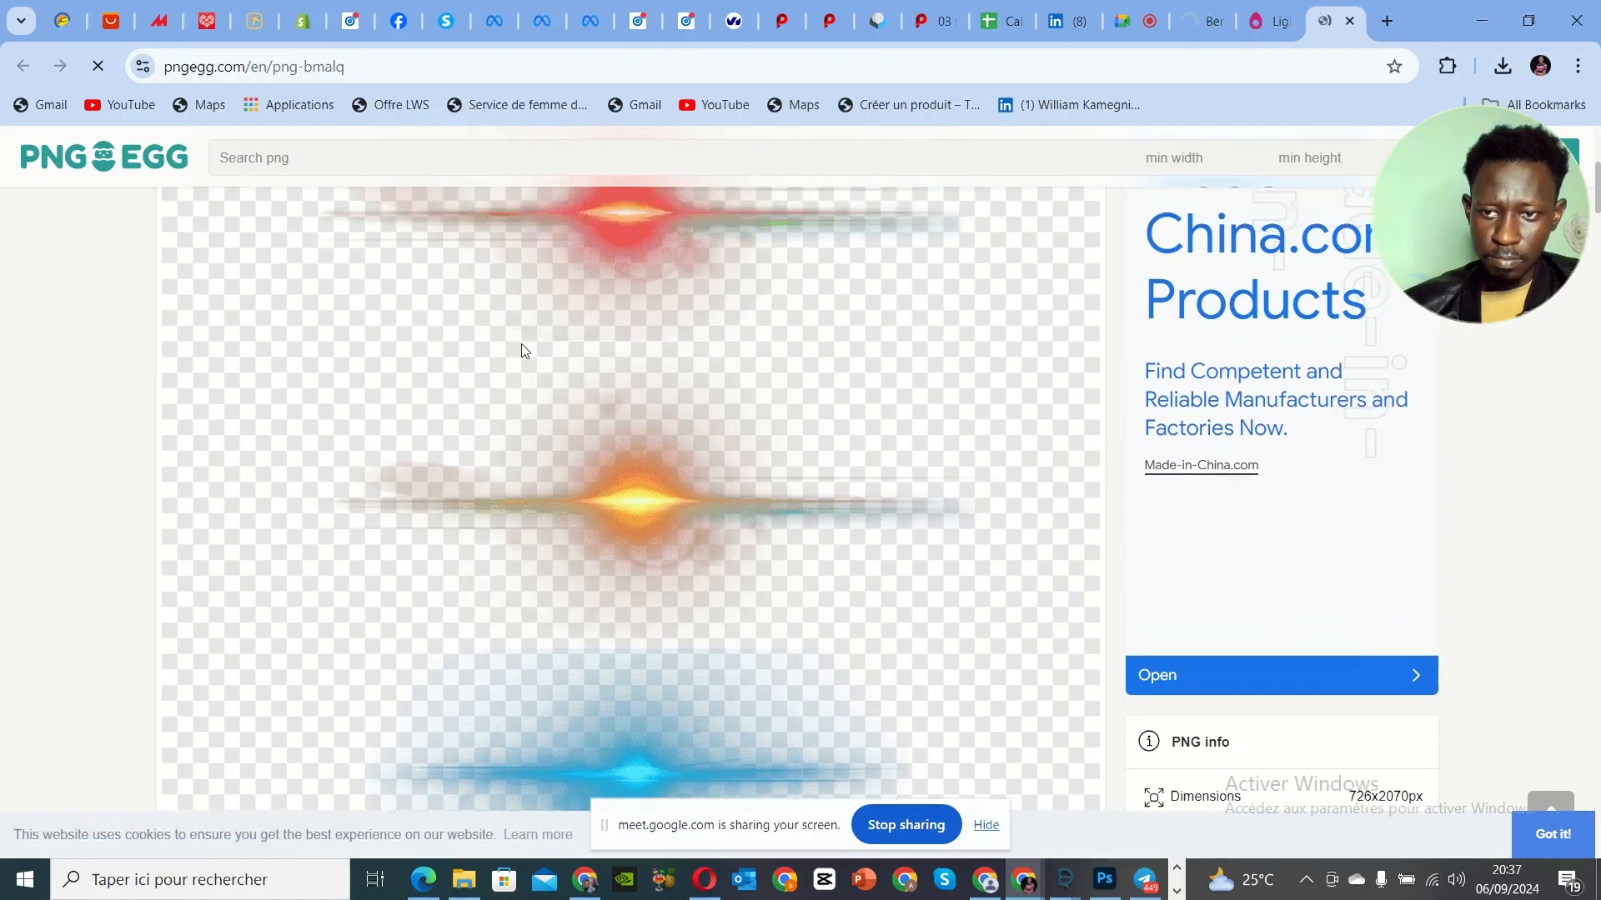
{"action": "scroll", "coordinate": [522, 343], "scroll_direction": "down", "scroll_amount": 7}
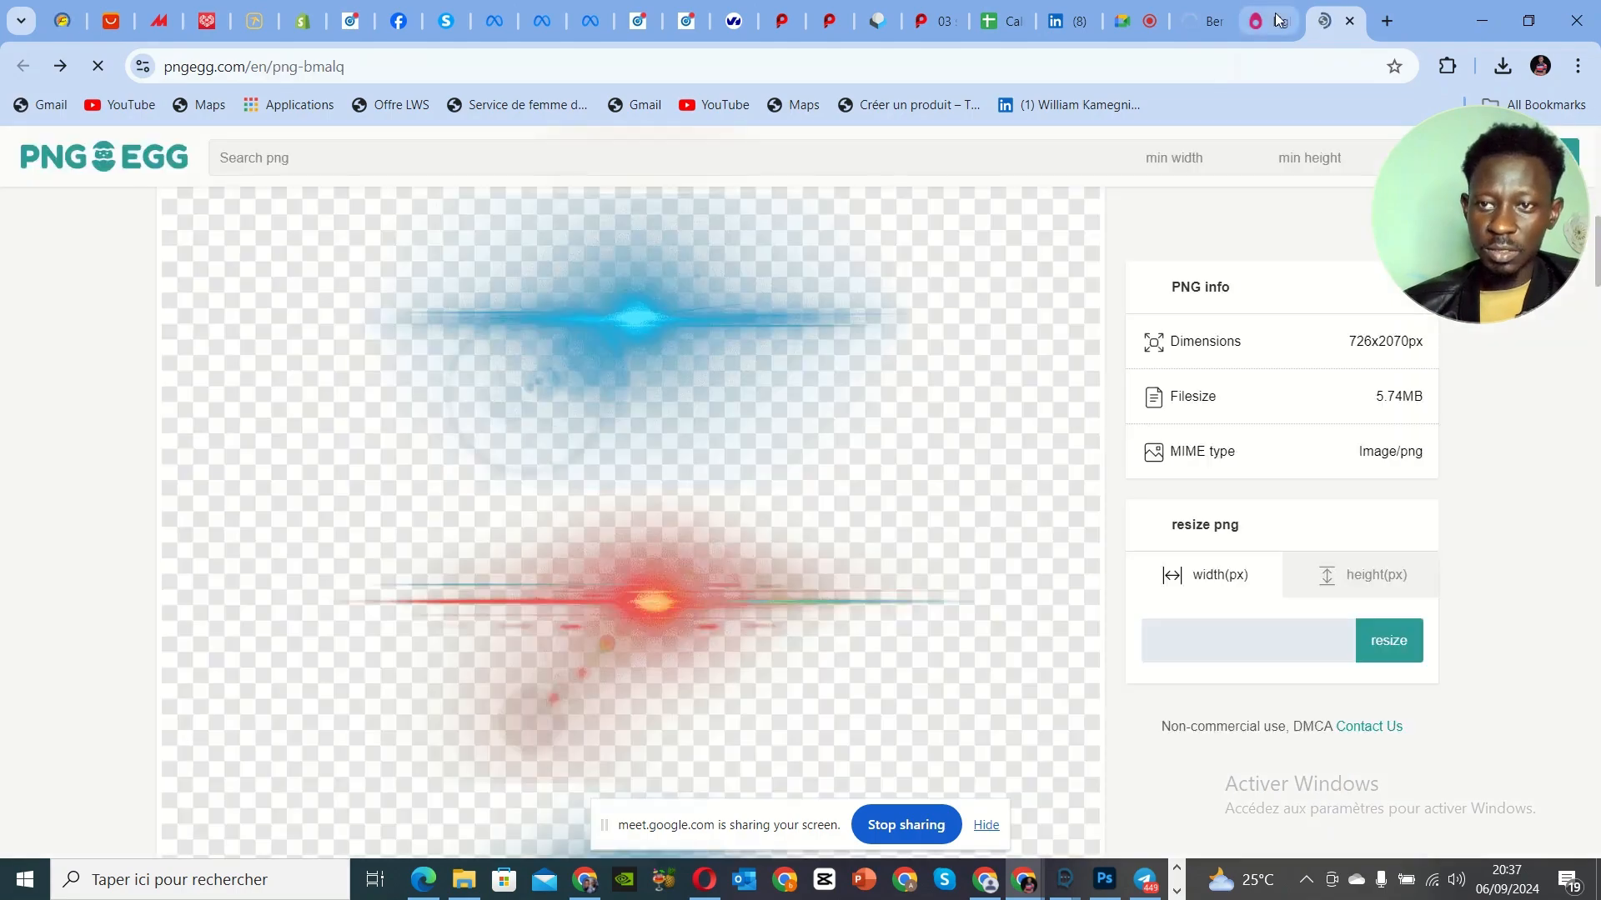
Step: Check the light search results in the other tab and look through the multicoloured flares page for its download option
{"action": "left_click", "coordinate": [1257, 22]}
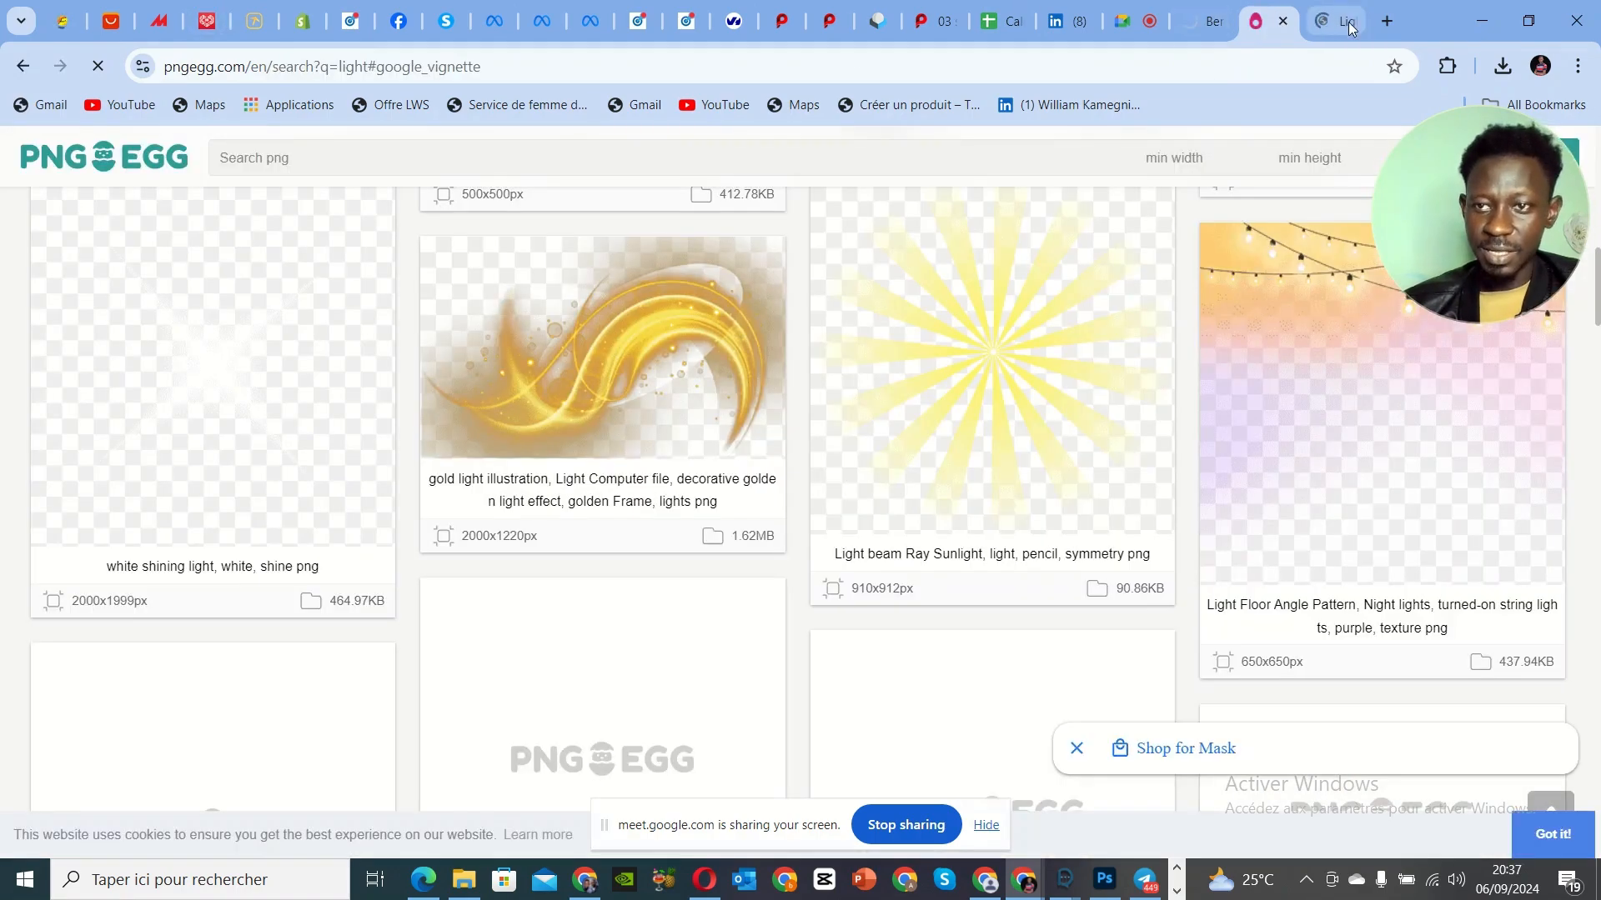
{"action": "left_click", "coordinate": [1334, 25]}
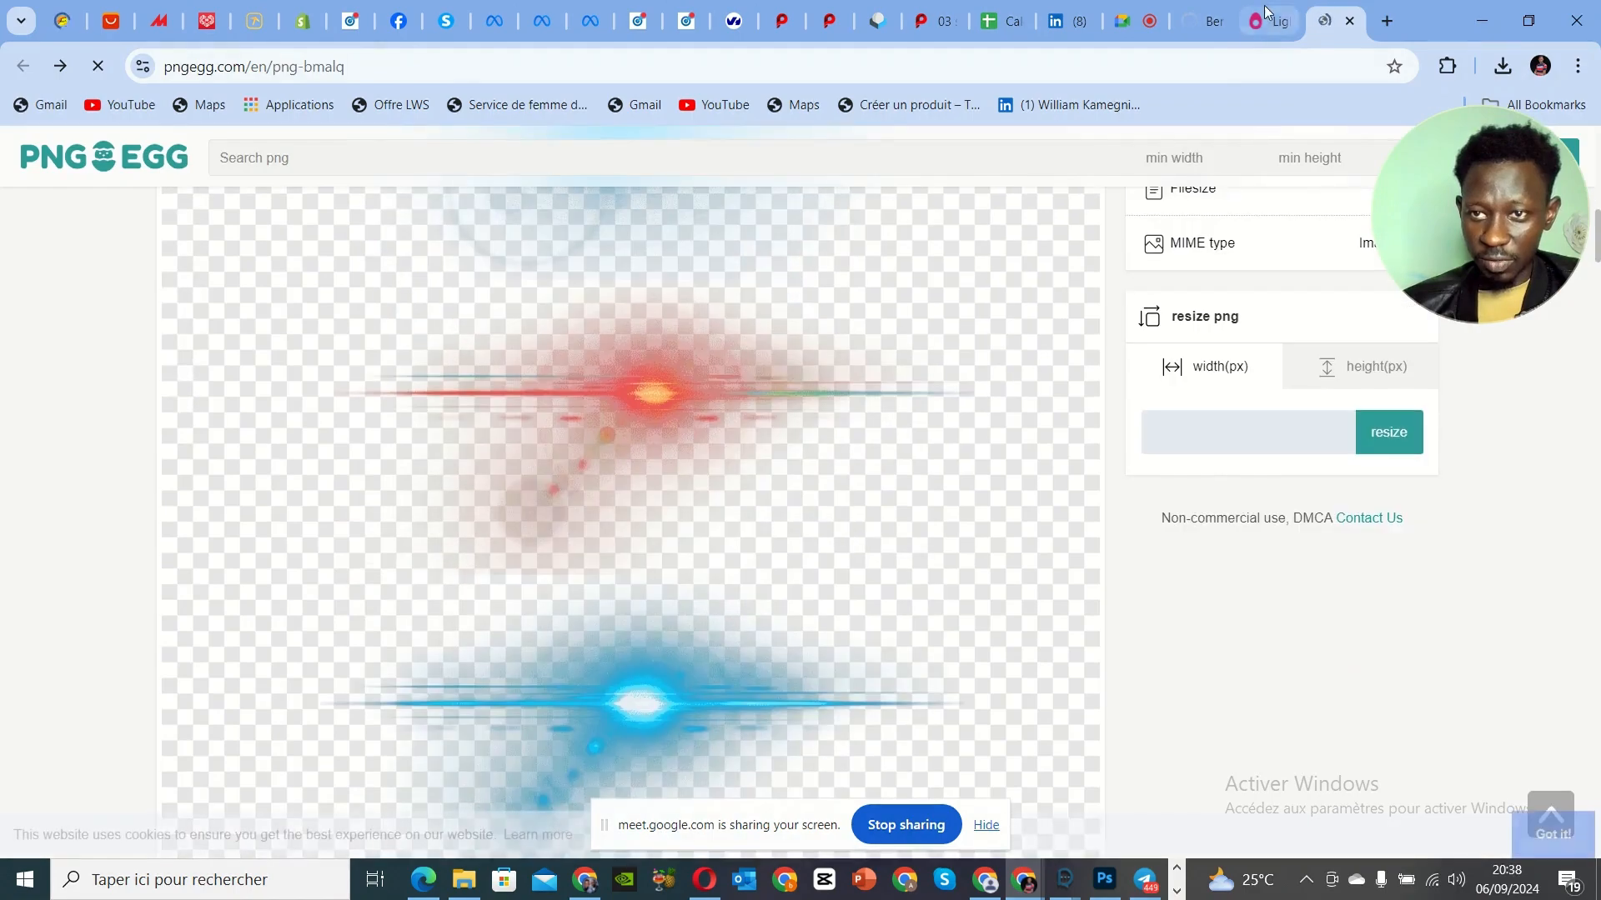
{"action": "scroll", "coordinate": [1022, 415], "scroll_direction": "down", "scroll_amount": 10}
{"action": "scroll", "coordinate": [806, 506], "scroll_direction": "down", "scroll_amount": 5}
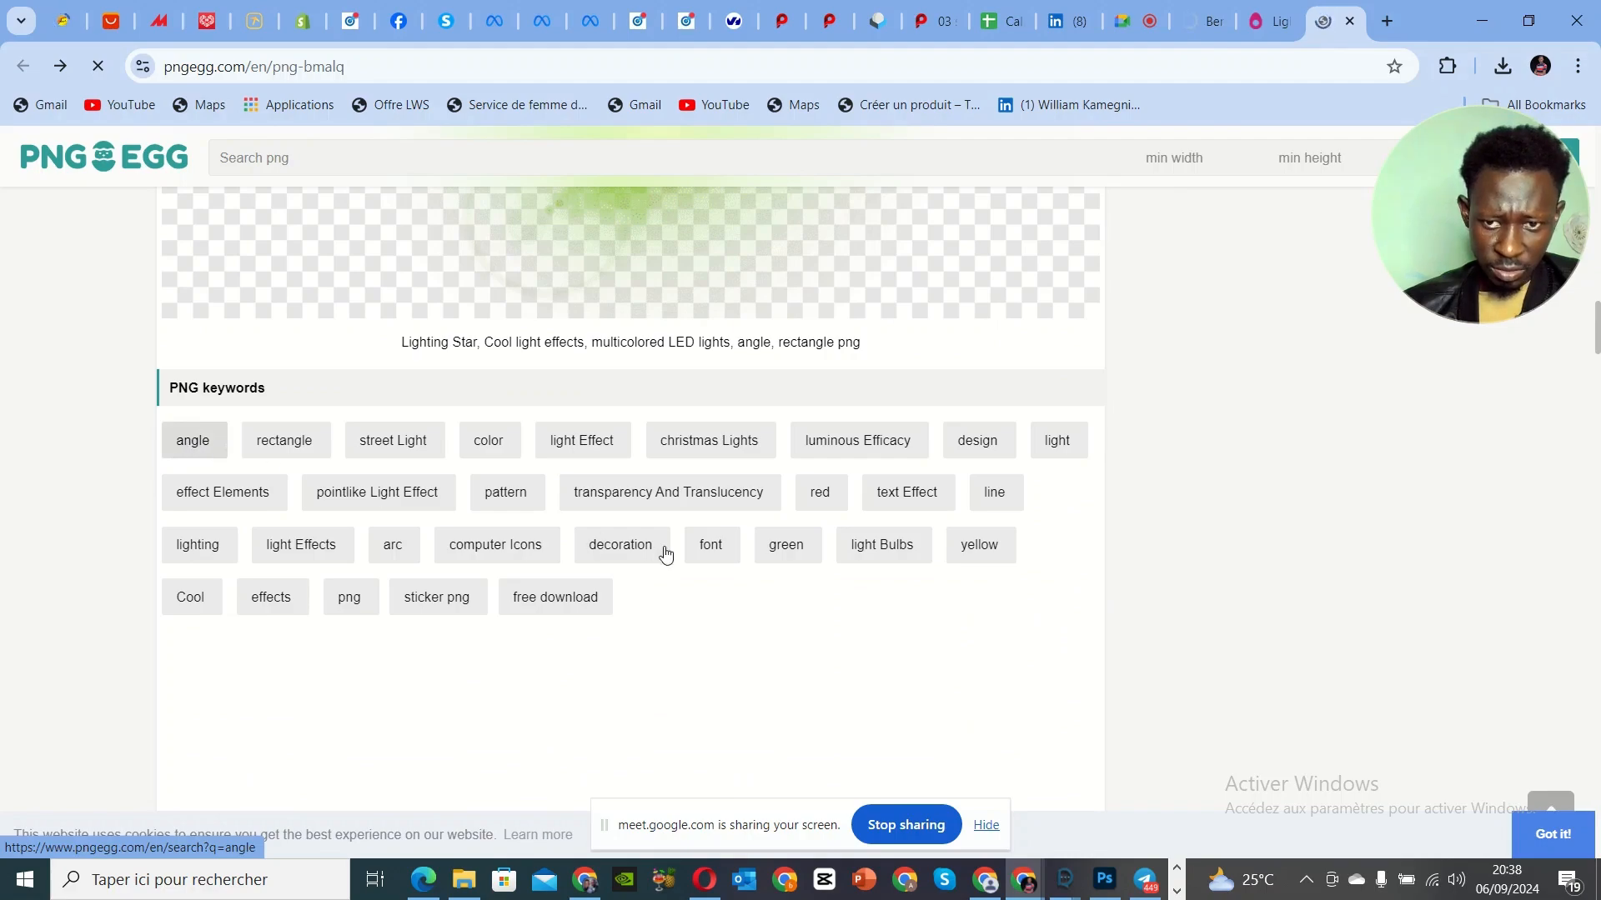
{"action": "scroll", "coordinate": [665, 552], "scroll_direction": "down", "scroll_amount": 1}
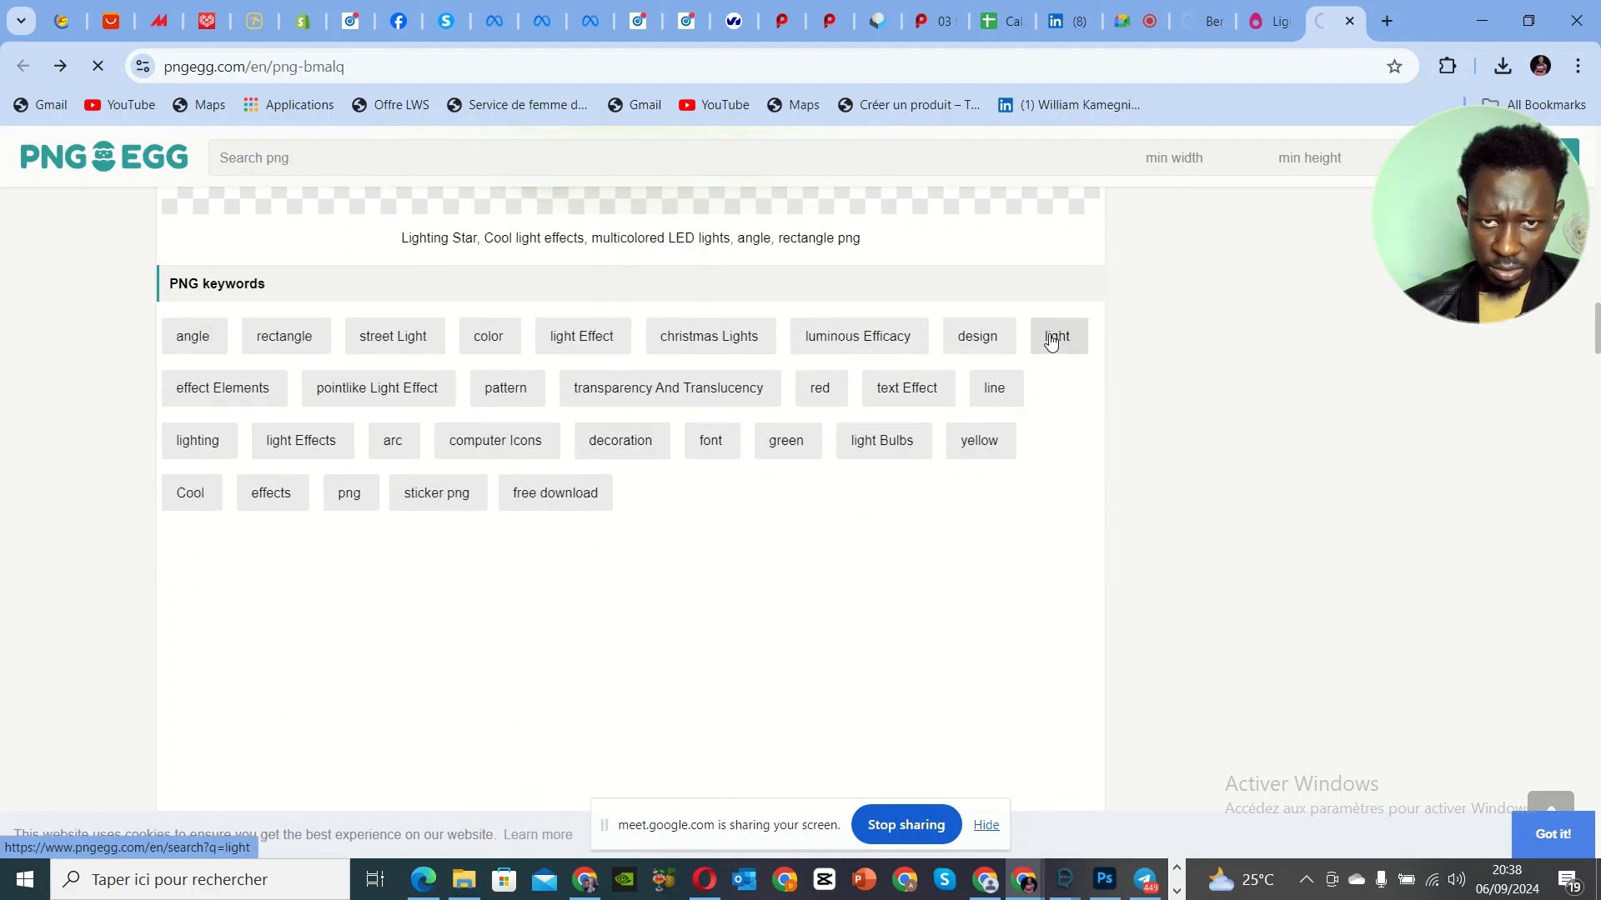
{"action": "scroll", "coordinate": [731, 444], "scroll_direction": "up", "scroll_amount": 10}
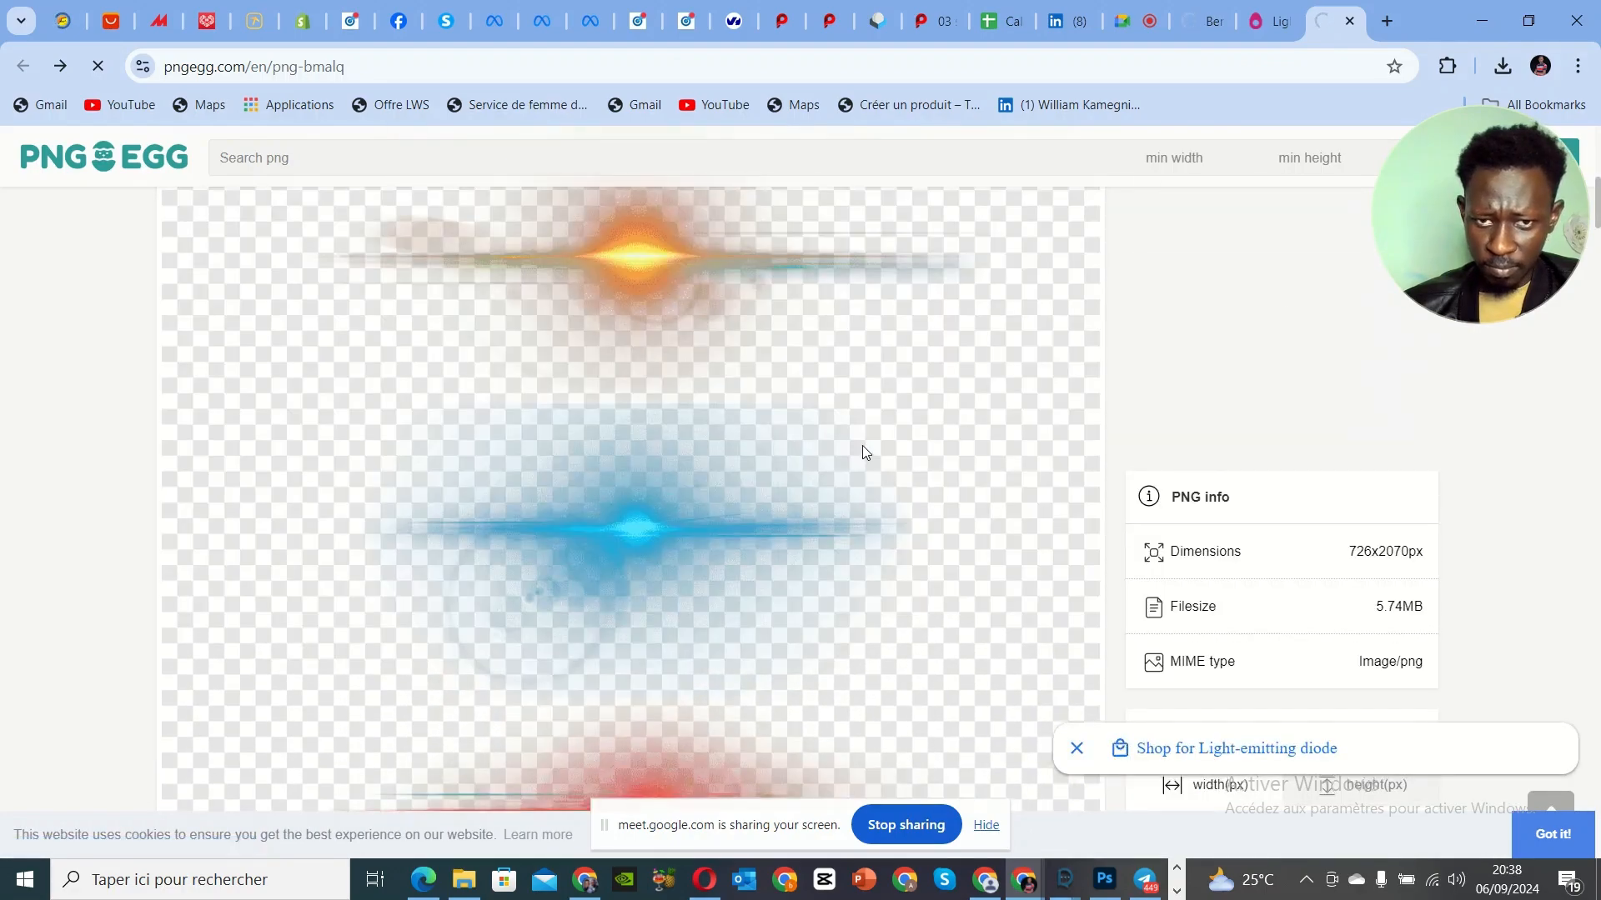
{"action": "scroll", "coordinate": [867, 451], "scroll_direction": "up", "scroll_amount": 5}
{"action": "scroll", "coordinate": [870, 444], "scroll_direction": "up", "scroll_amount": 4}
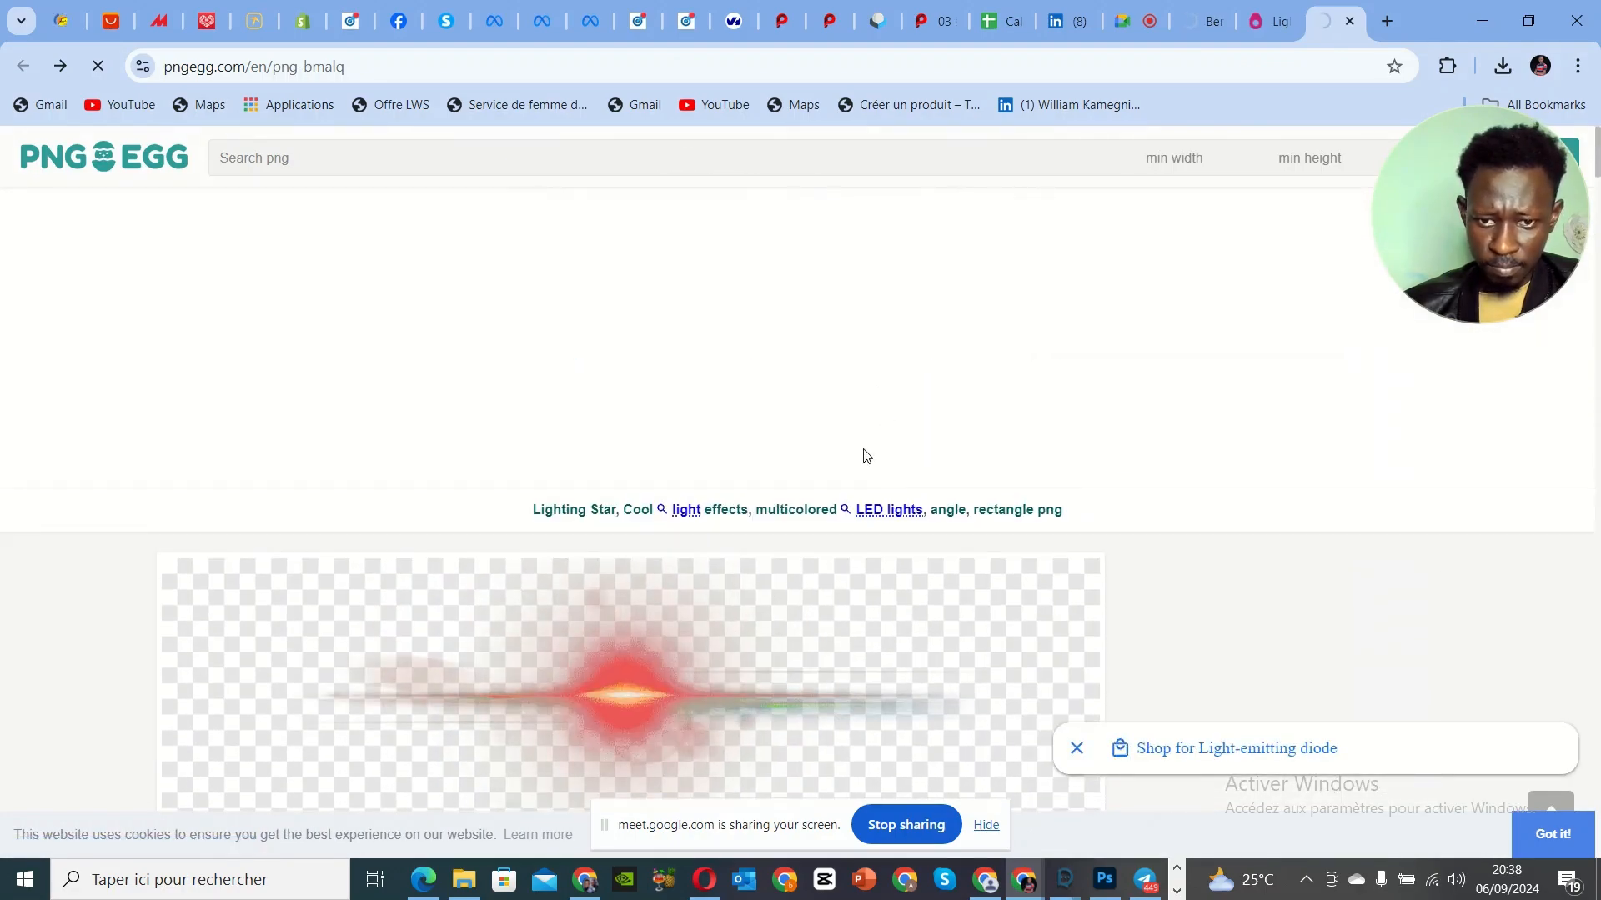
{"action": "scroll", "coordinate": [850, 456], "scroll_direction": "down", "scroll_amount": 6}
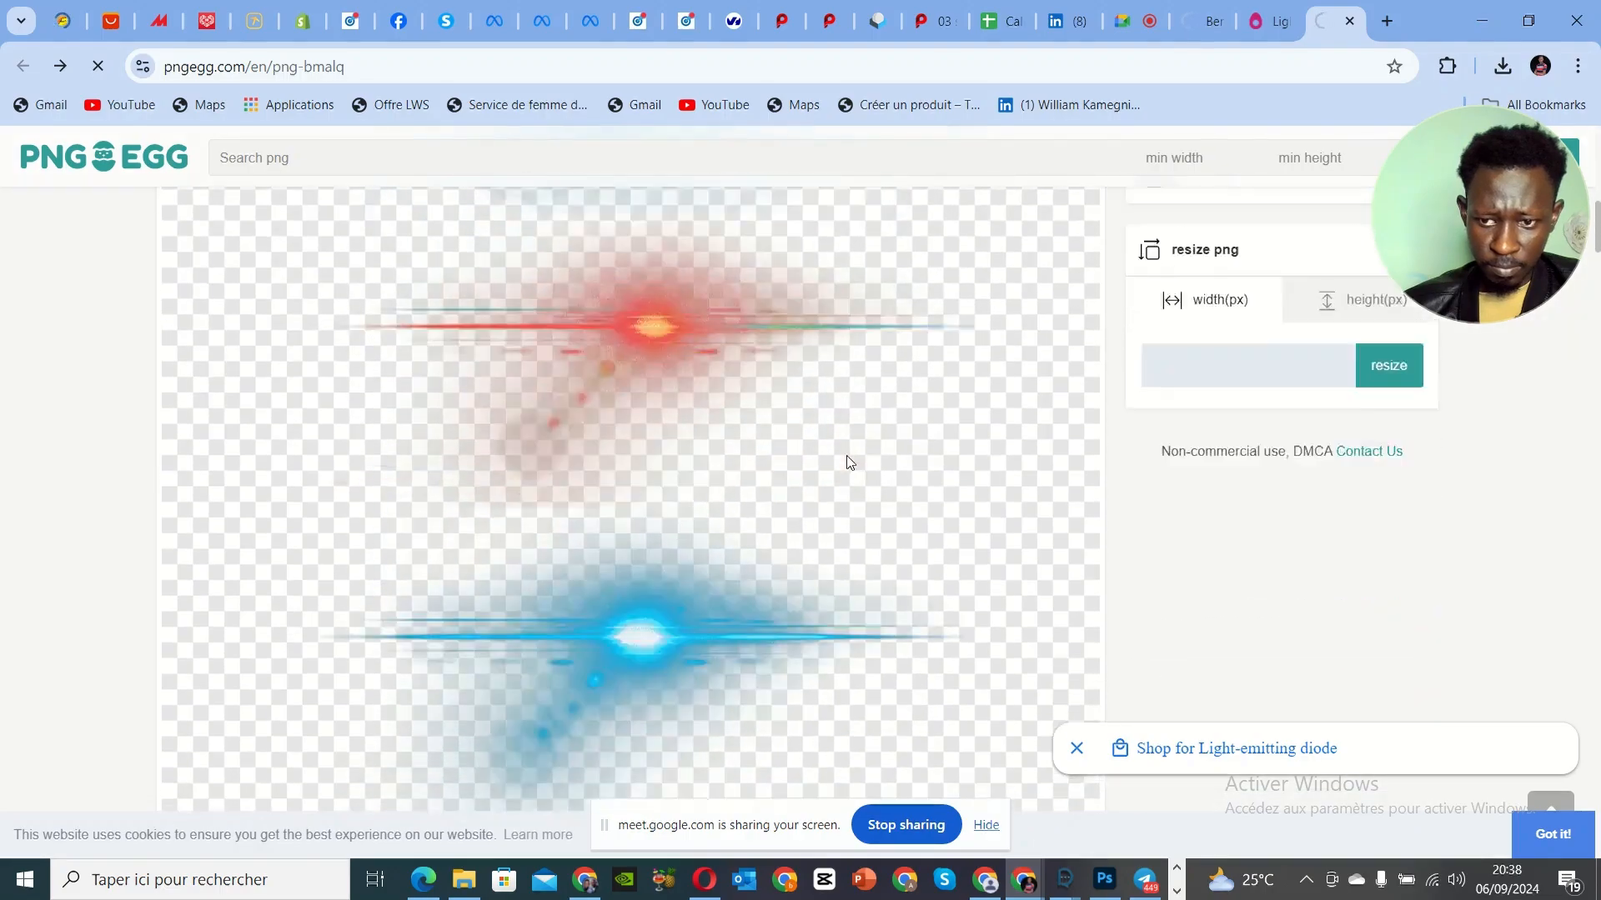
{"action": "scroll", "coordinate": [847, 461], "scroll_direction": "down", "scroll_amount": 12}
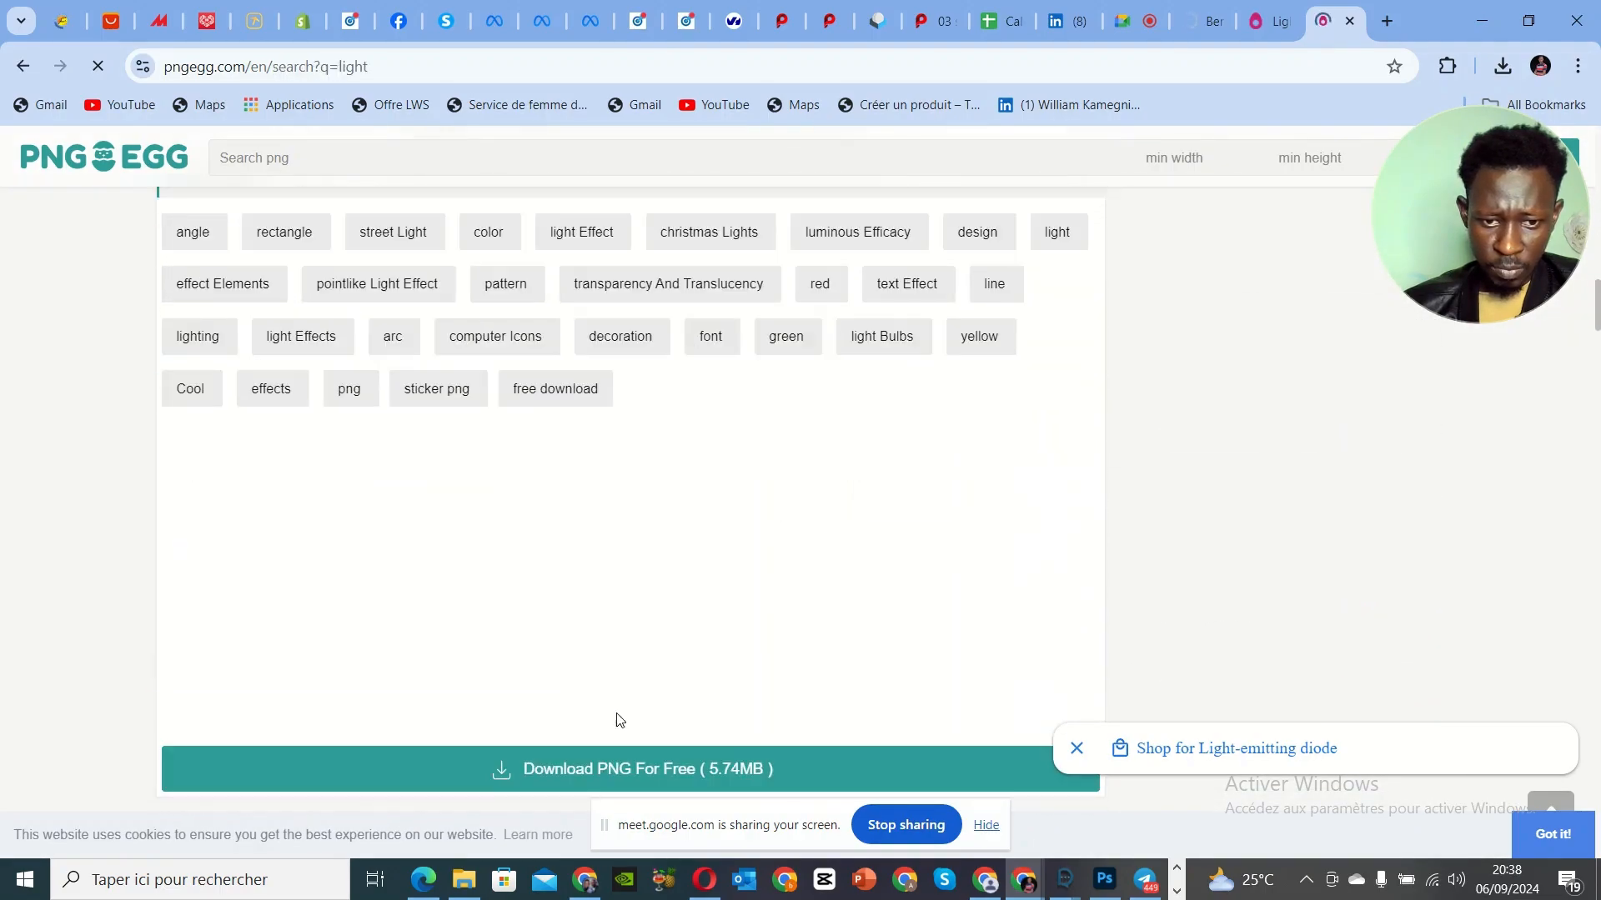
Step: Reopen the multicoloured LED lights image from the light results and request its free PNG download
{"action": "scroll", "coordinate": [707, 530], "scroll_direction": "down", "scroll_amount": 5}
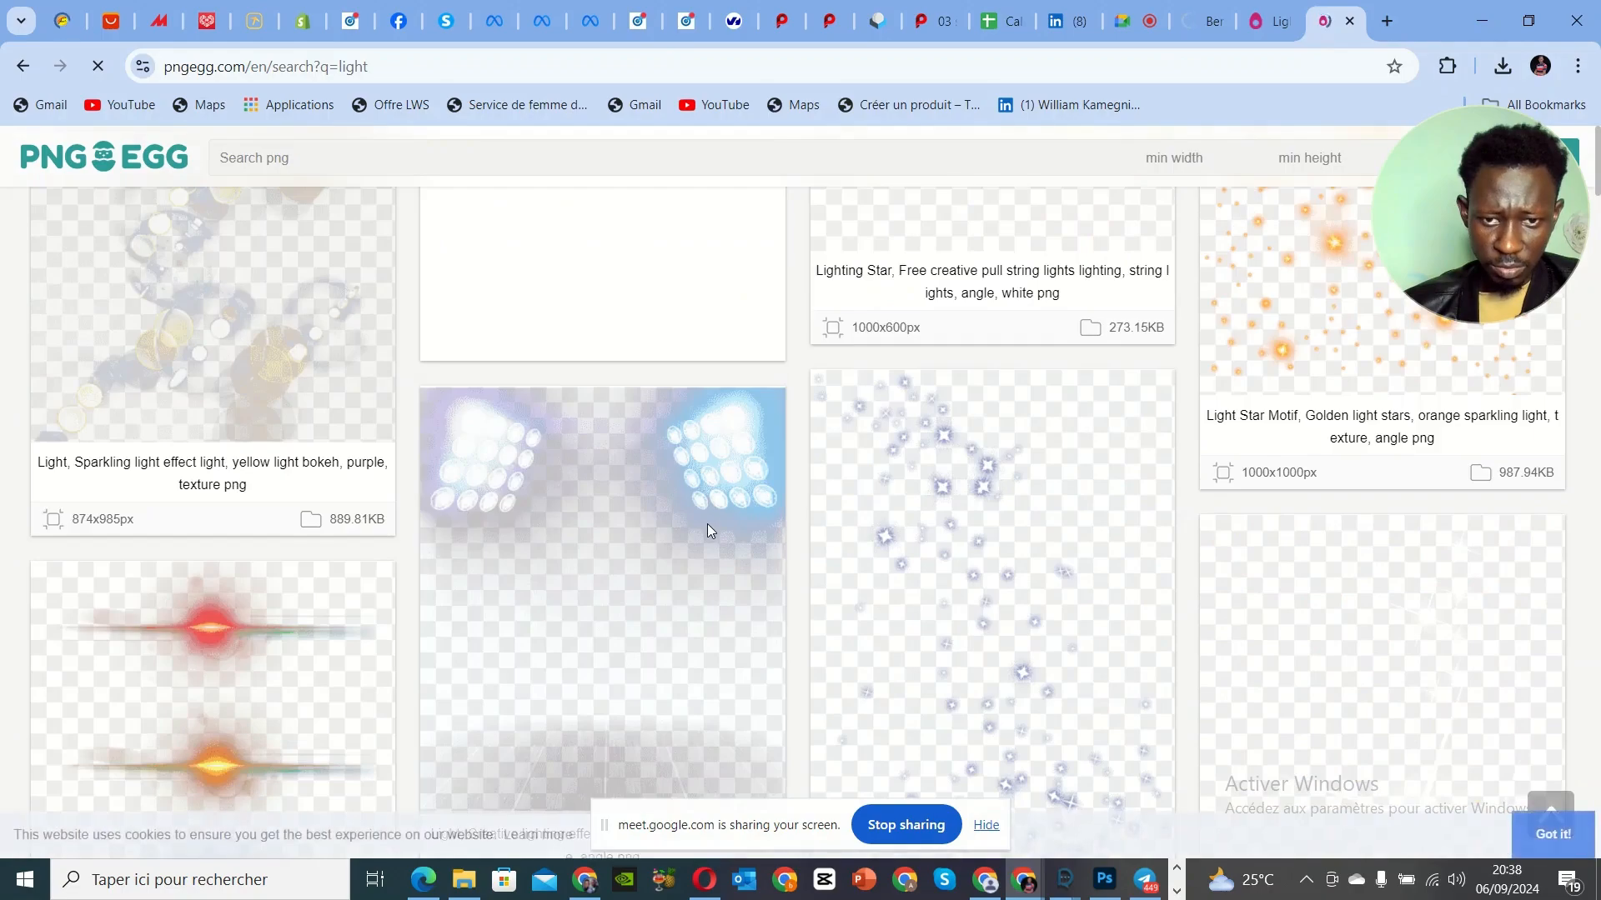
{"action": "scroll", "coordinate": [707, 528], "scroll_direction": "down", "scroll_amount": 8}
{"action": "left_click", "coordinate": [217, 442]}
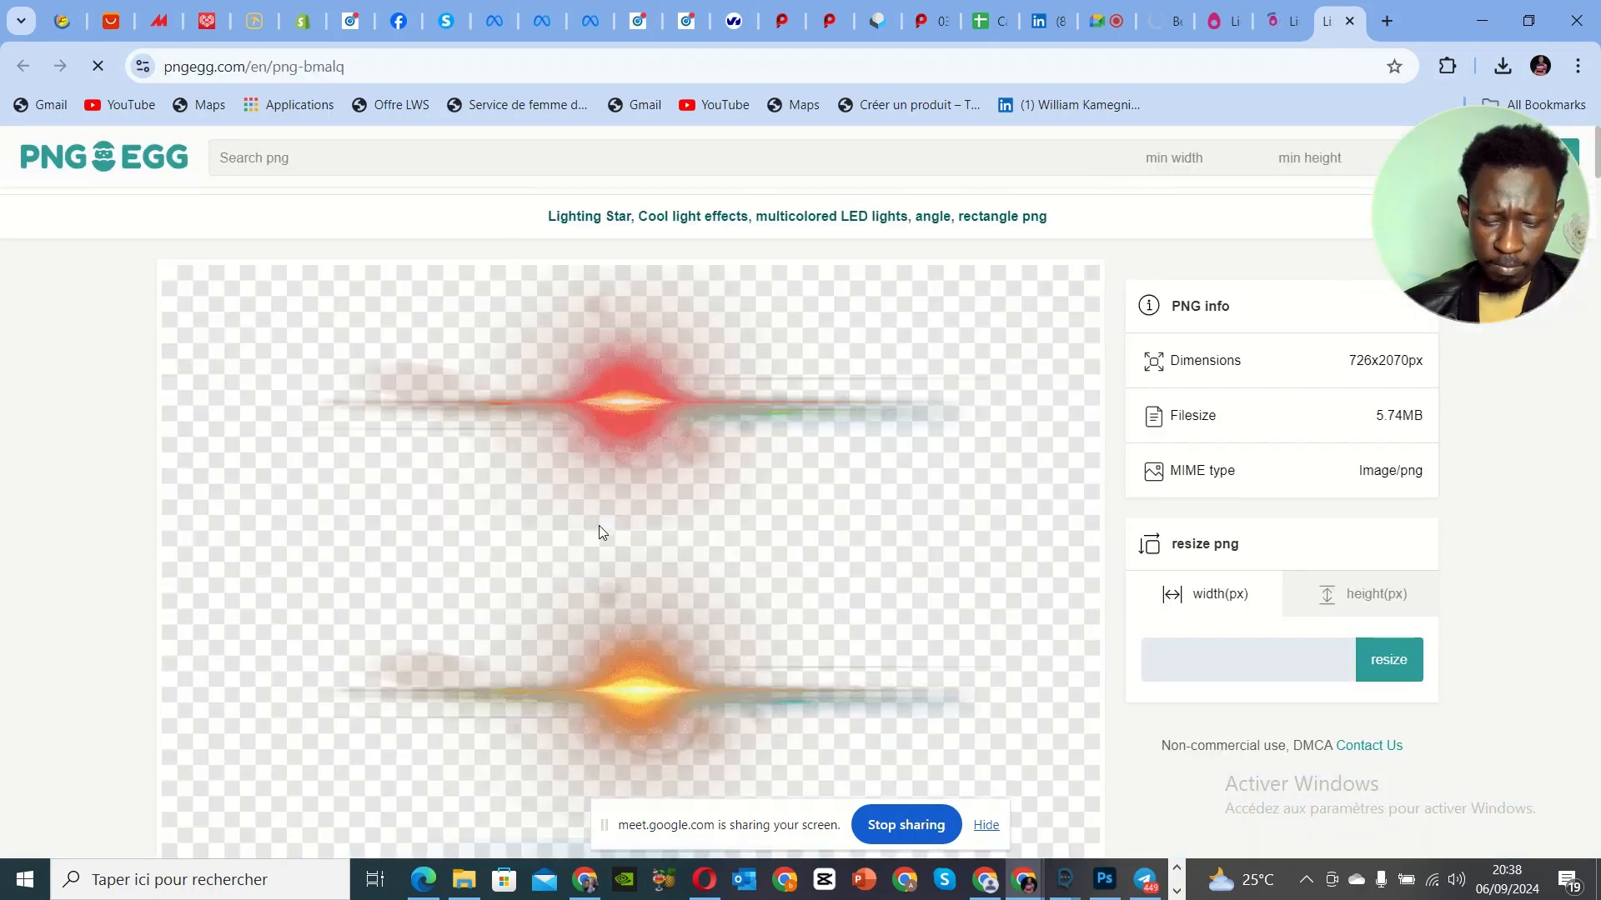
{"action": "scroll", "coordinate": [599, 528], "scroll_direction": "down", "scroll_amount": 6}
{"action": "scroll", "coordinate": [600, 531], "scroll_direction": "down", "scroll_amount": 8}
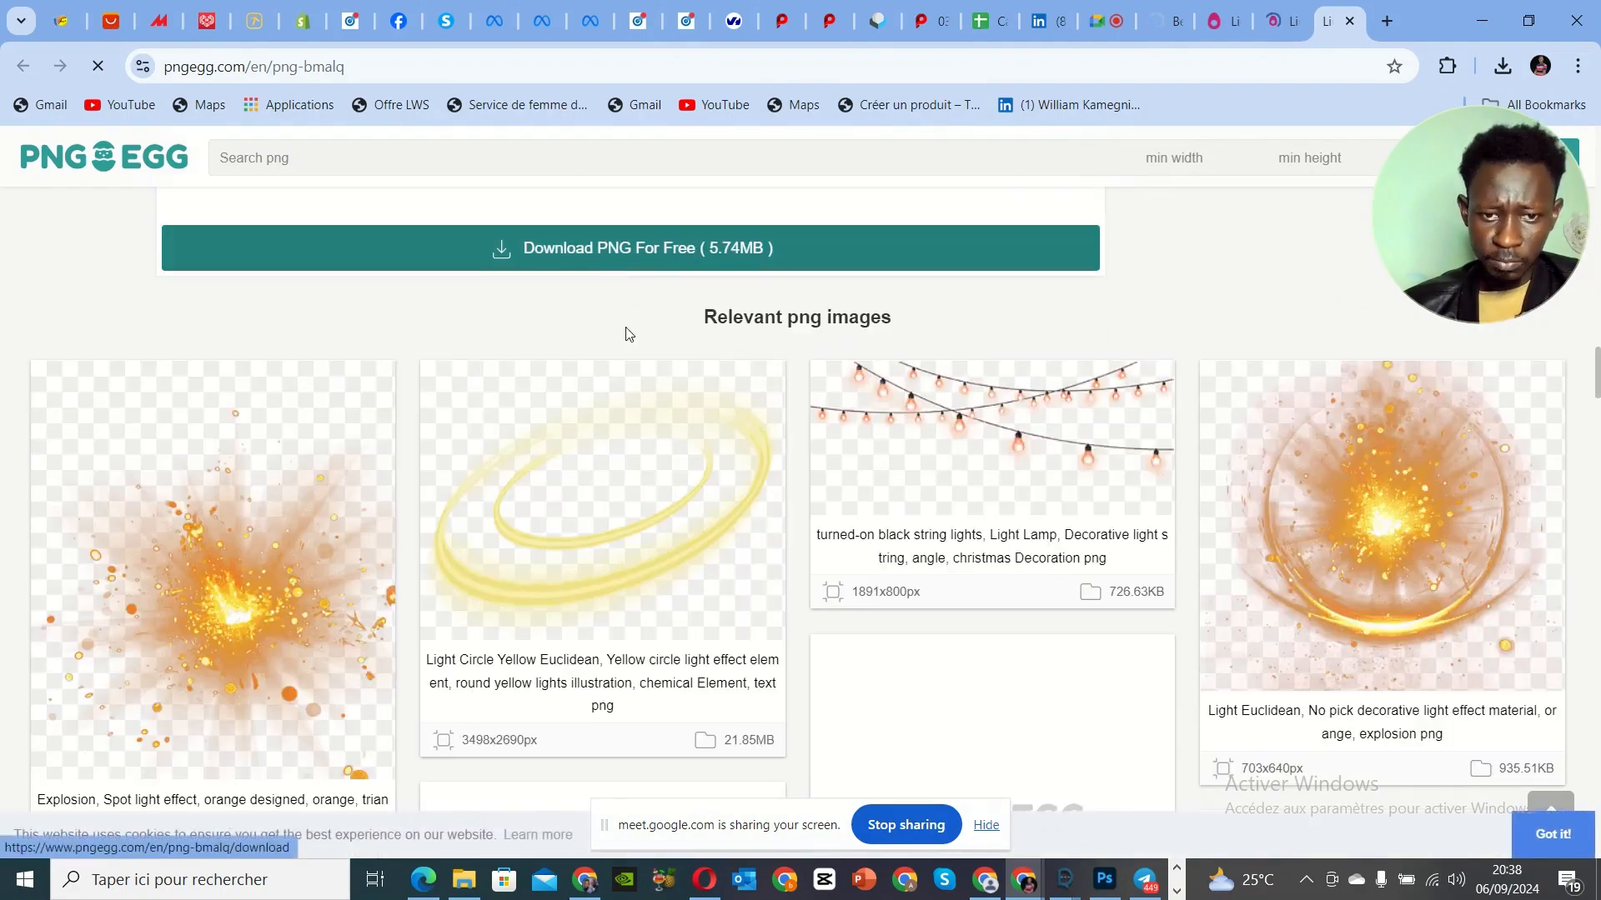
{"action": "scroll", "coordinate": [672, 504], "scroll_direction": "down", "scroll_amount": 3}
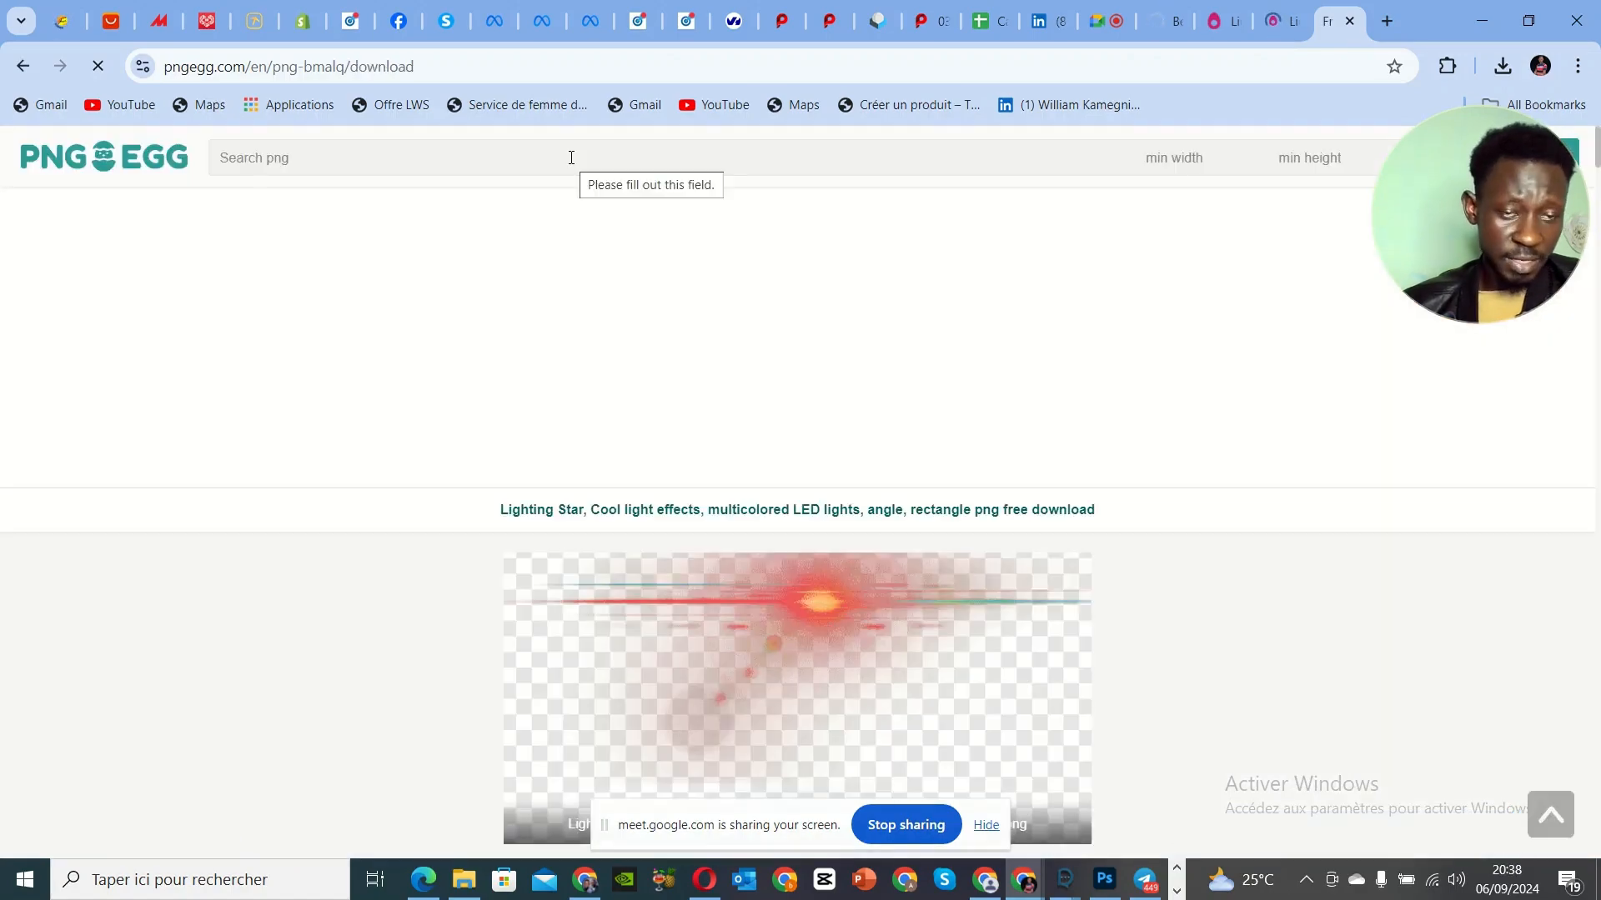
Step: Start the human verification for the download and select the challenge characters in the requested order
{"action": "scroll", "coordinate": [847, 552], "scroll_direction": "down", "scroll_amount": 6}
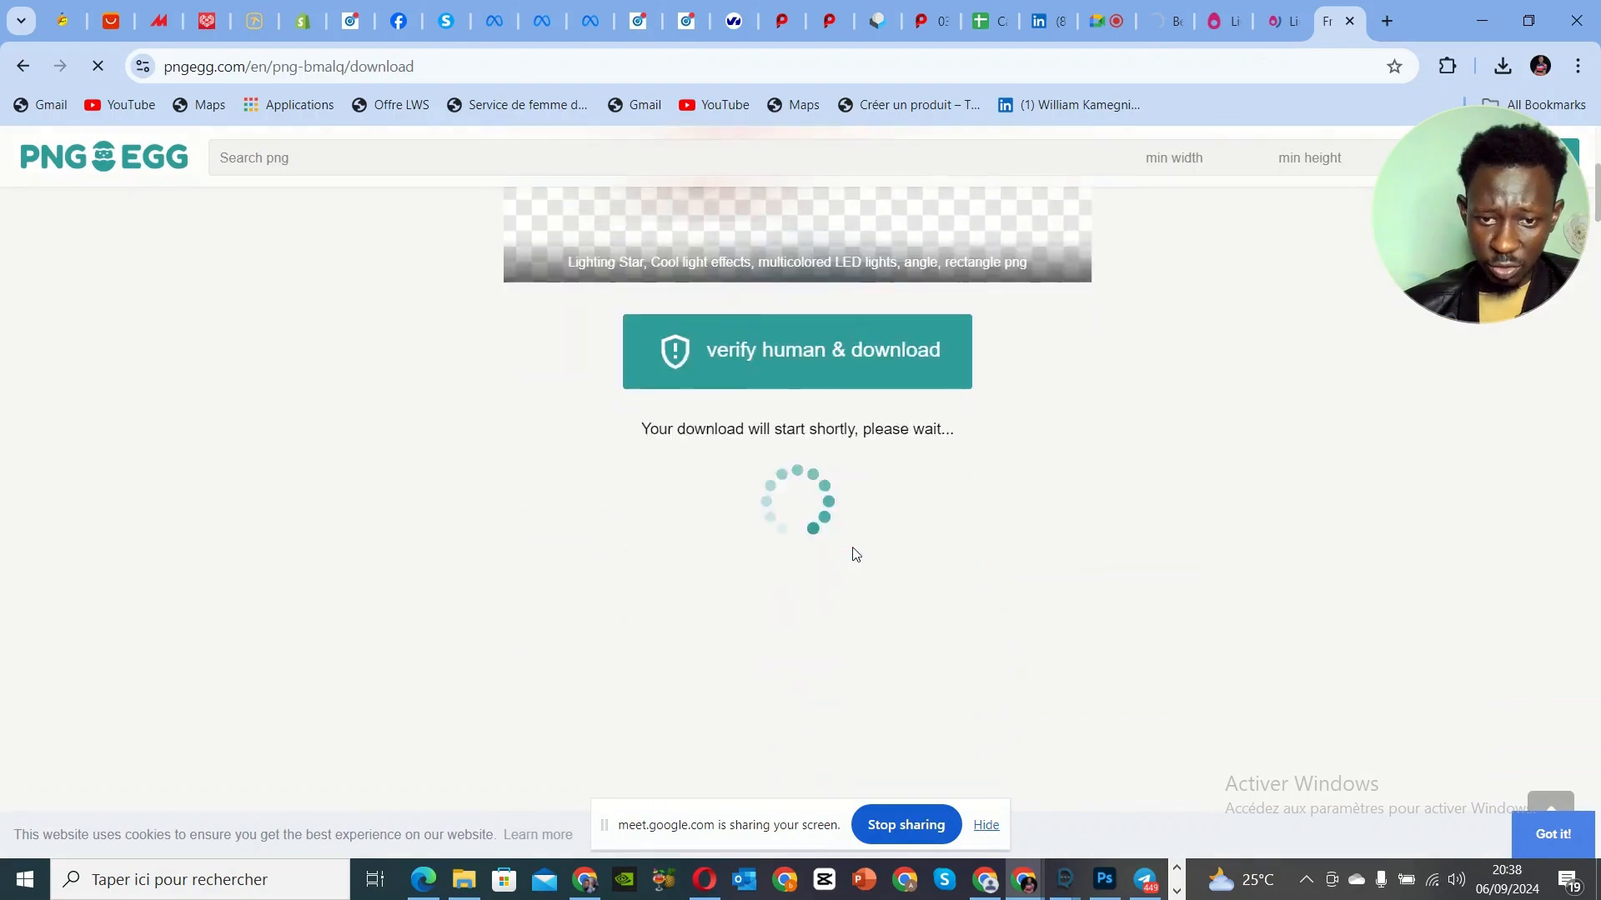
{"action": "scroll", "coordinate": [853, 543], "scroll_direction": "up", "scroll_amount": 2}
{"action": "scroll", "coordinate": [841, 516], "scroll_direction": "down", "scroll_amount": 1}
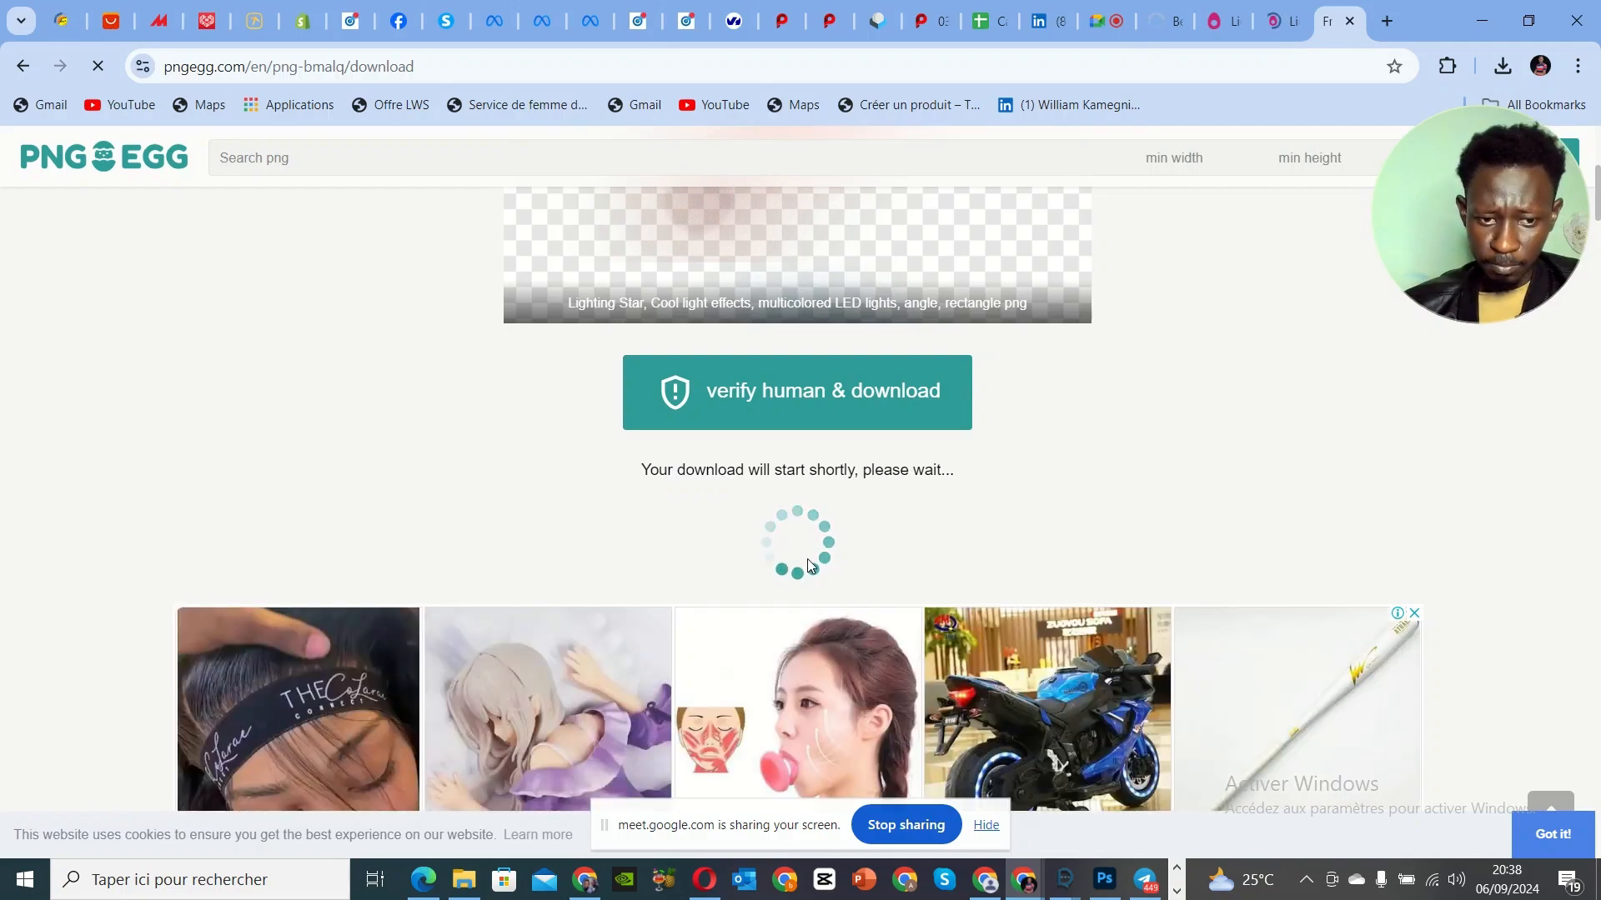
{"action": "scroll", "coordinate": [807, 565], "scroll_direction": "down", "scroll_amount": 3}
{"action": "scroll", "coordinate": [807, 565], "scroll_direction": "up", "scroll_amount": 2}
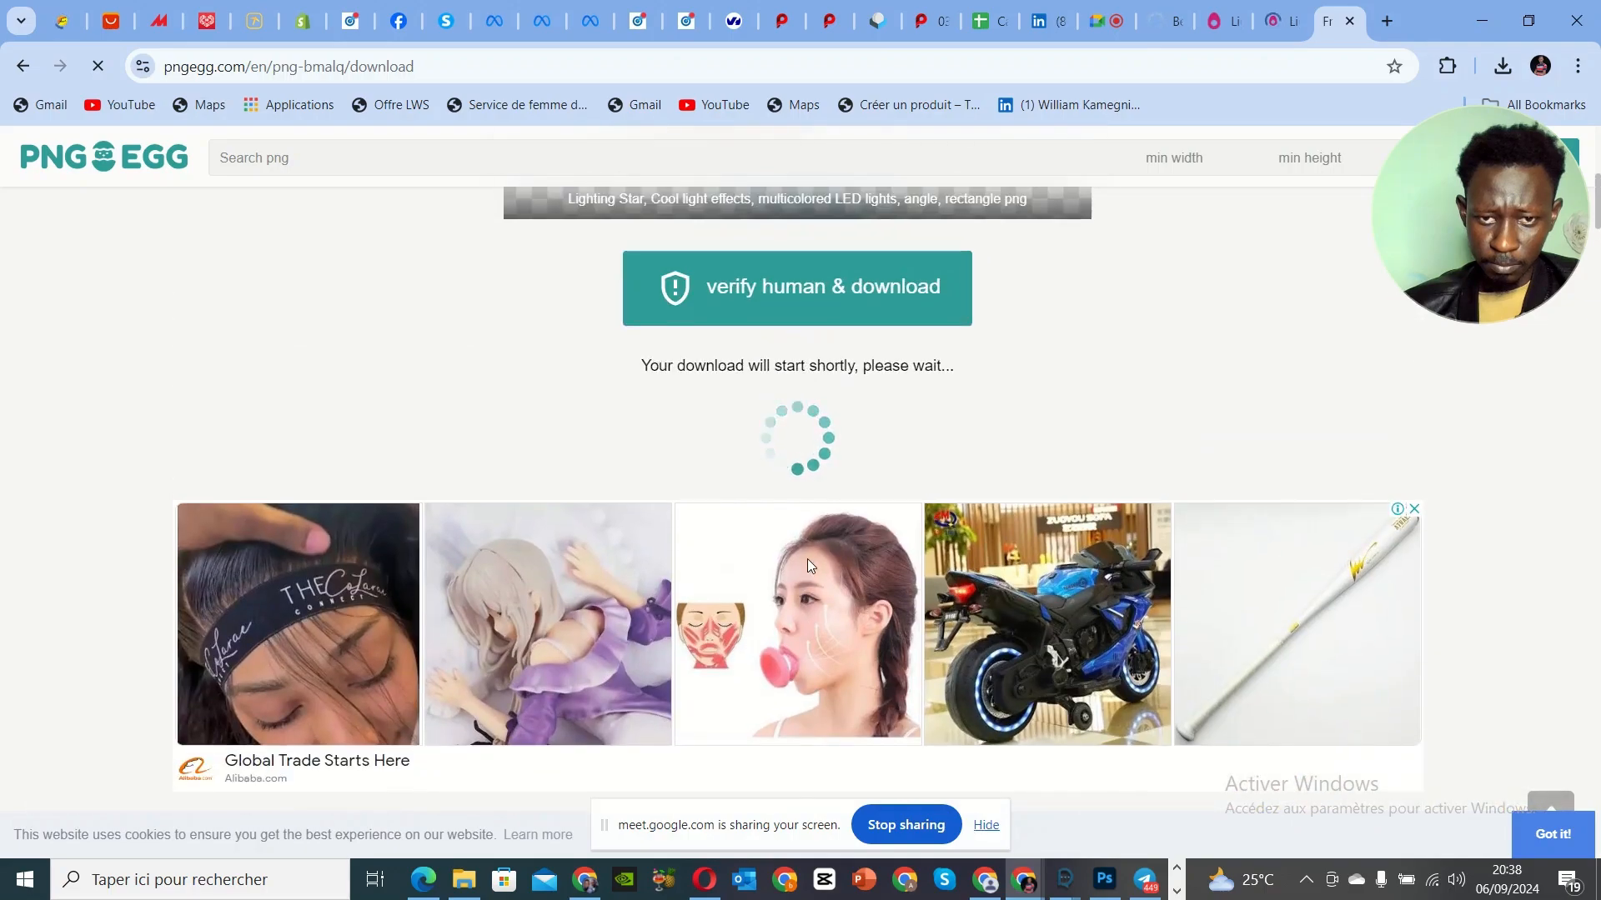
{"action": "left_click", "coordinate": [817, 292]}
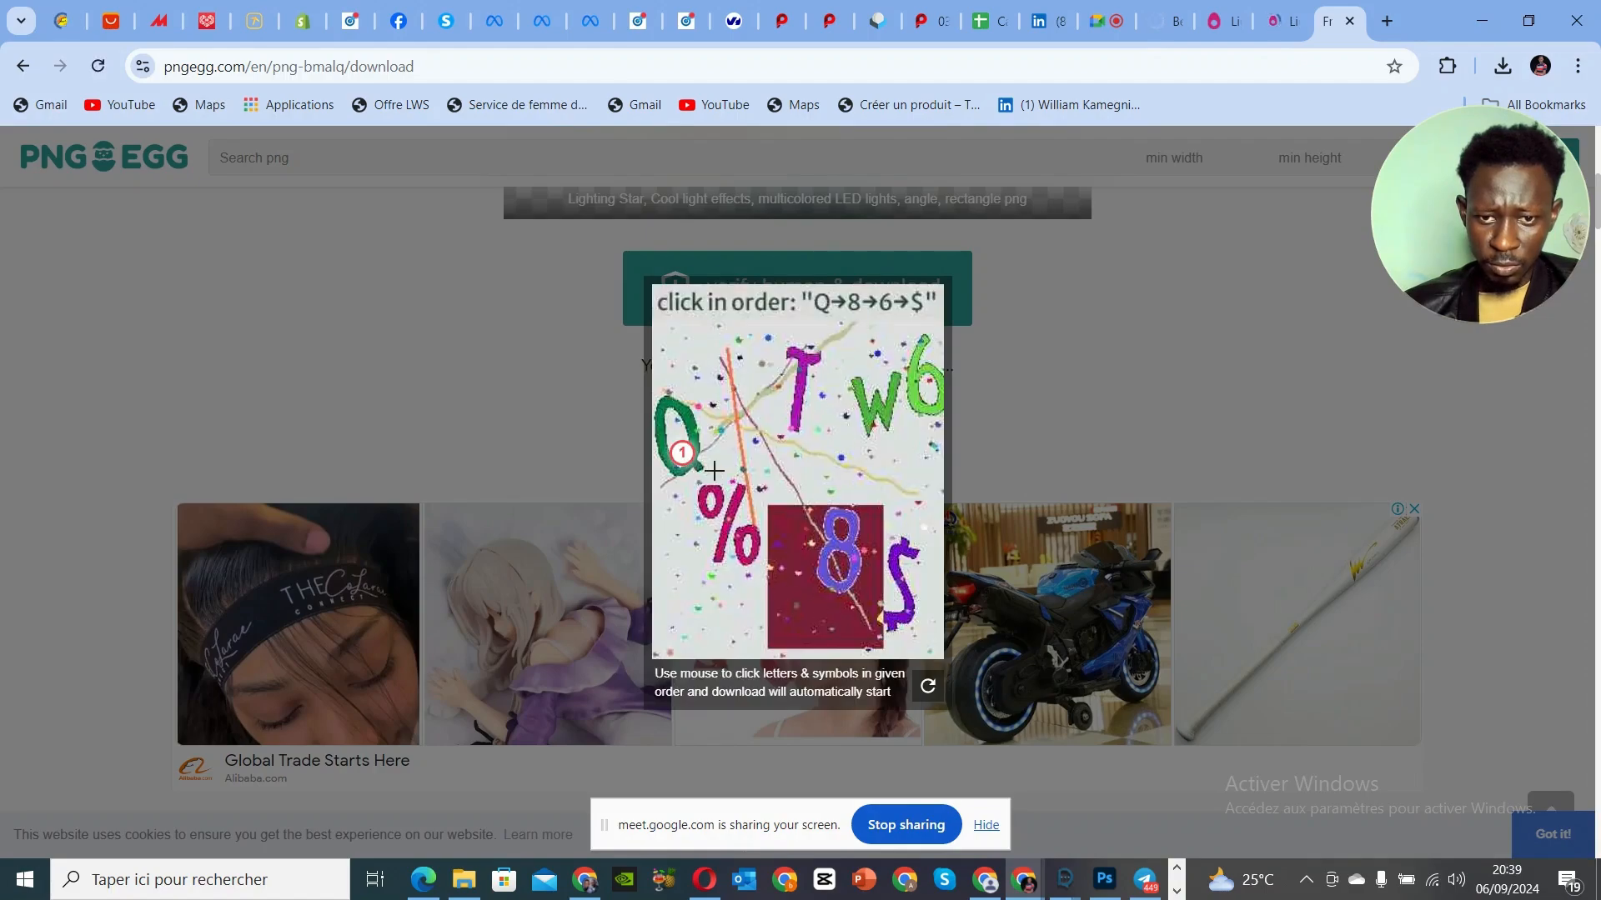
{"action": "left_click", "coordinate": [858, 546]}
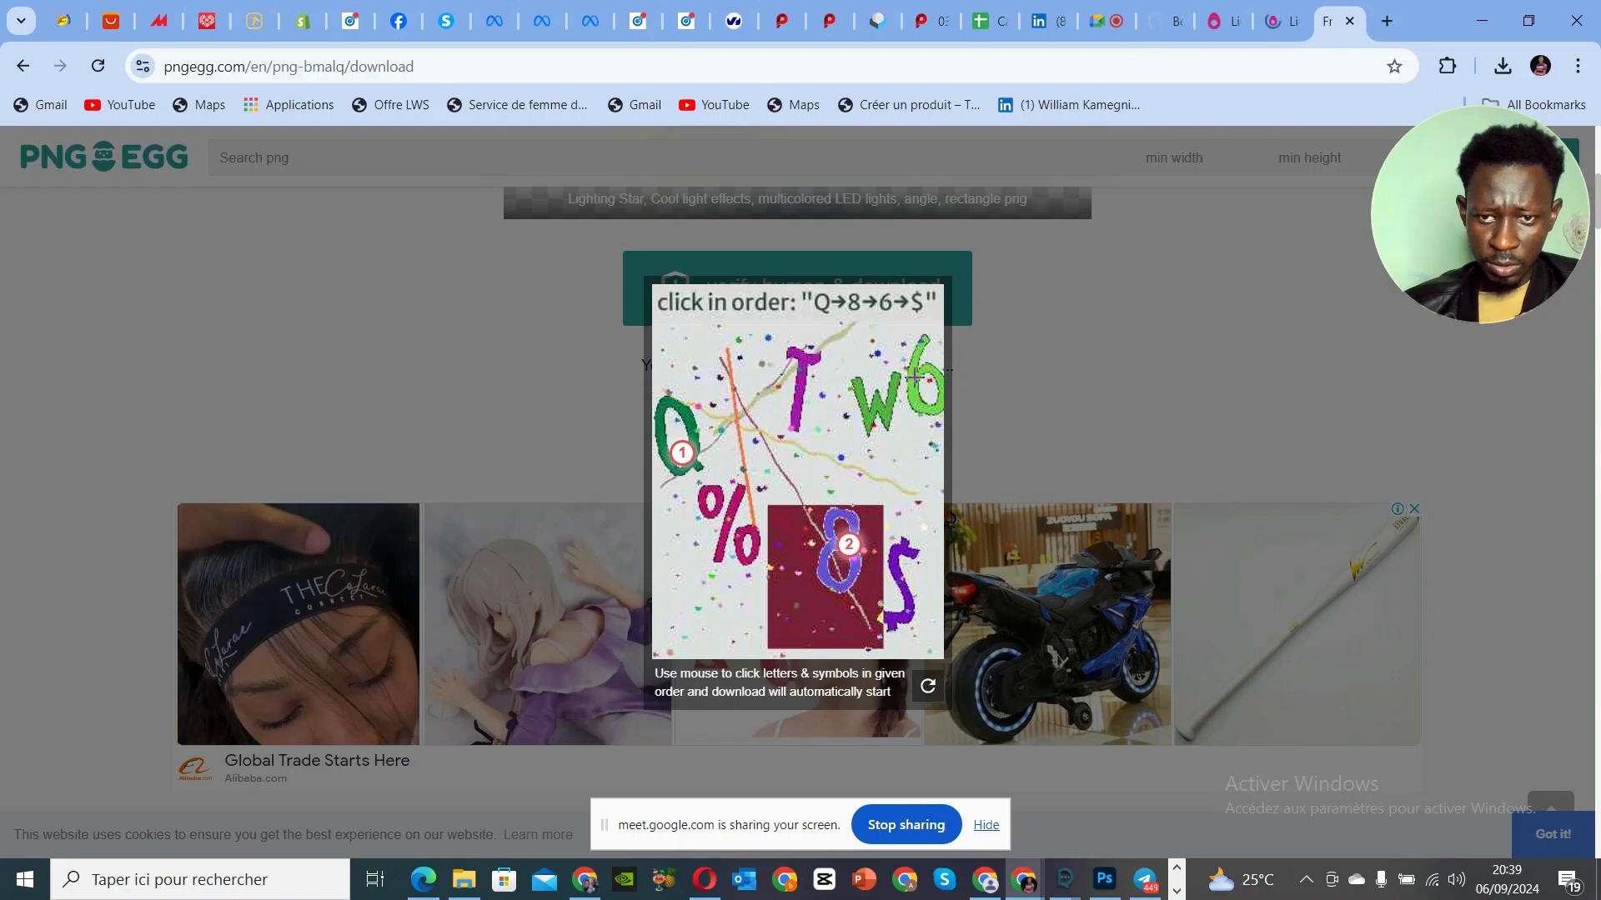
{"action": "left_click", "coordinate": [899, 569]}
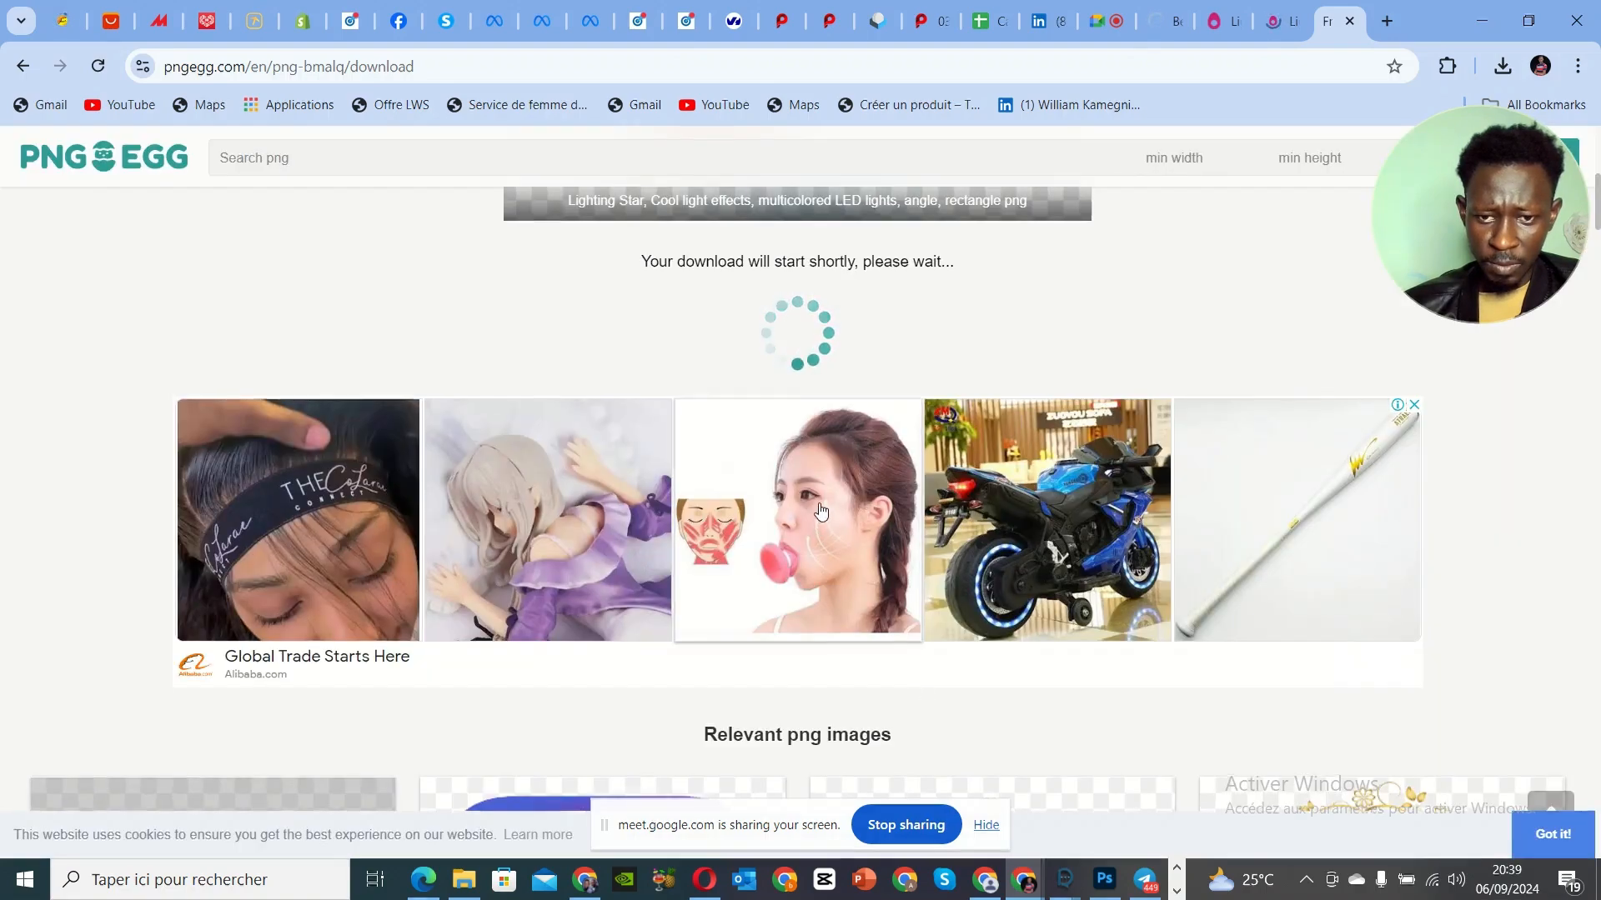
Step: Monitor the light effects PNG download and check it in the browser's recent download history
{"action": "scroll", "coordinate": [821, 510], "scroll_direction": "up", "scroll_amount": 4}
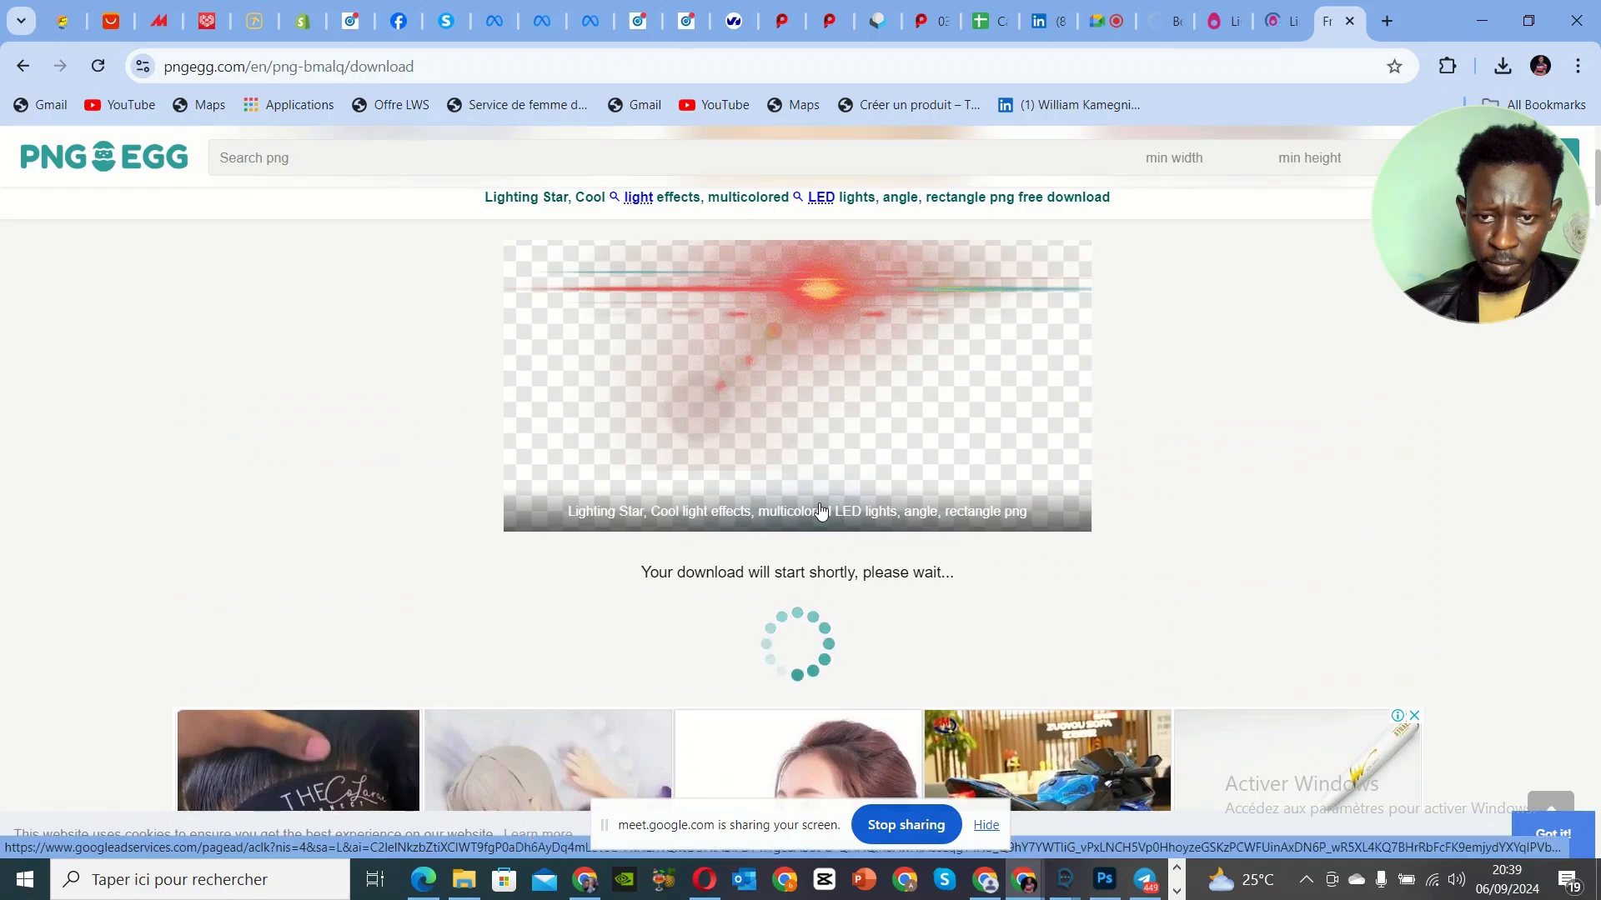
{"action": "scroll", "coordinate": [828, 464], "scroll_direction": "up", "scroll_amount": 4}
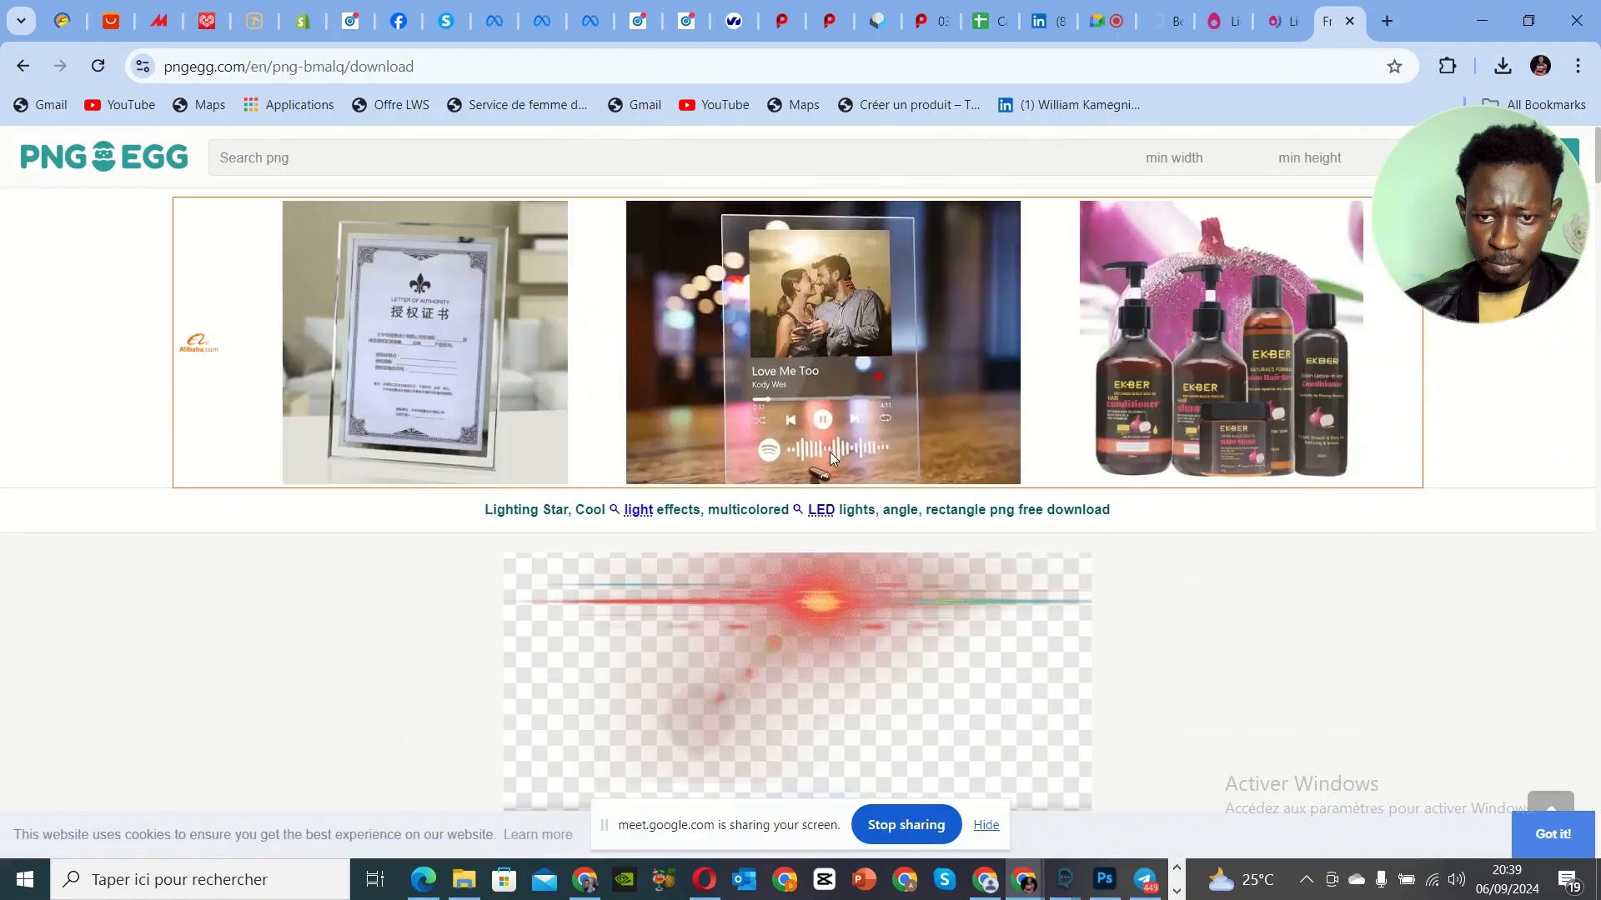
{"action": "scroll", "coordinate": [829, 465], "scroll_direction": "down", "scroll_amount": 6}
{"action": "scroll", "coordinate": [832, 465], "scroll_direction": "up", "scroll_amount": 1}
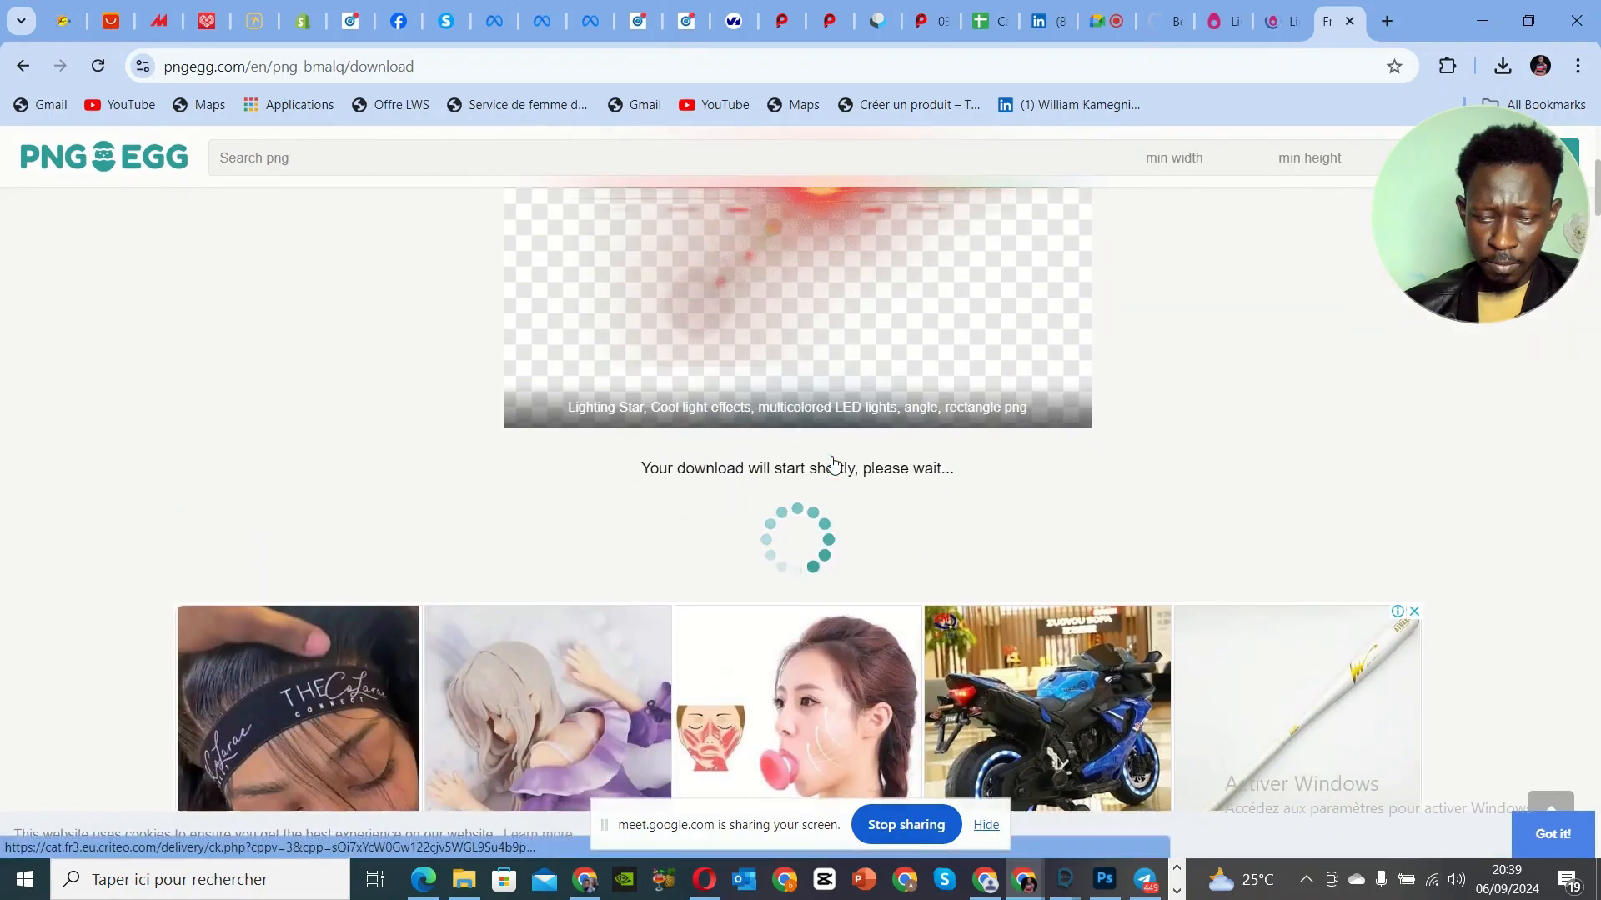
{"action": "scroll", "coordinate": [832, 464], "scroll_direction": "up", "scroll_amount": 1}
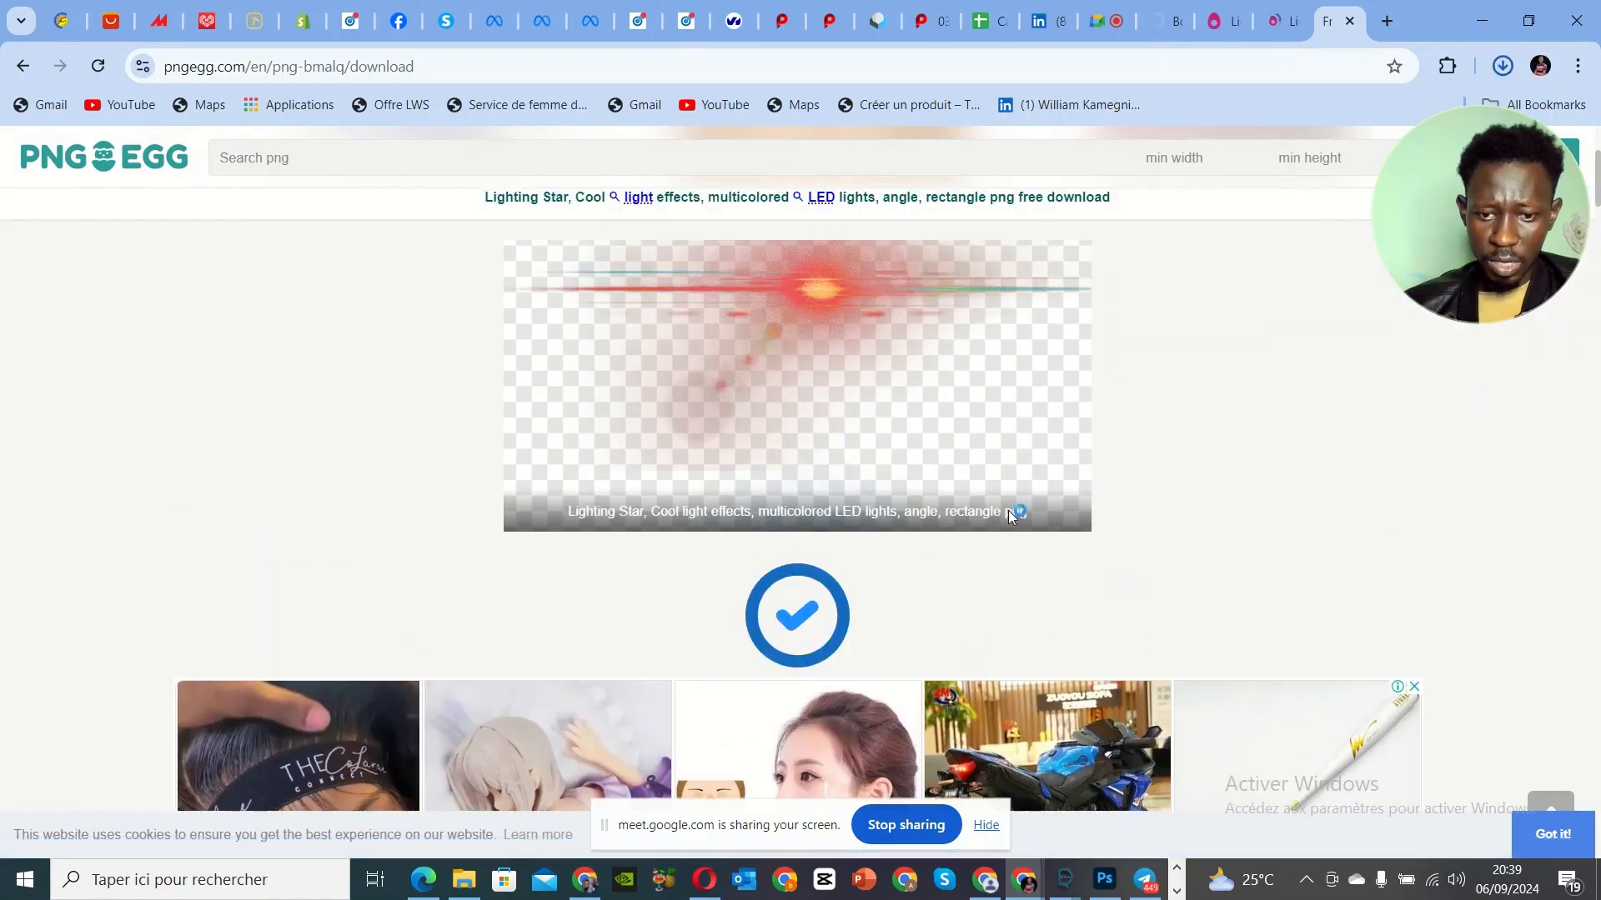
{"action": "left_click", "coordinate": [1500, 67]}
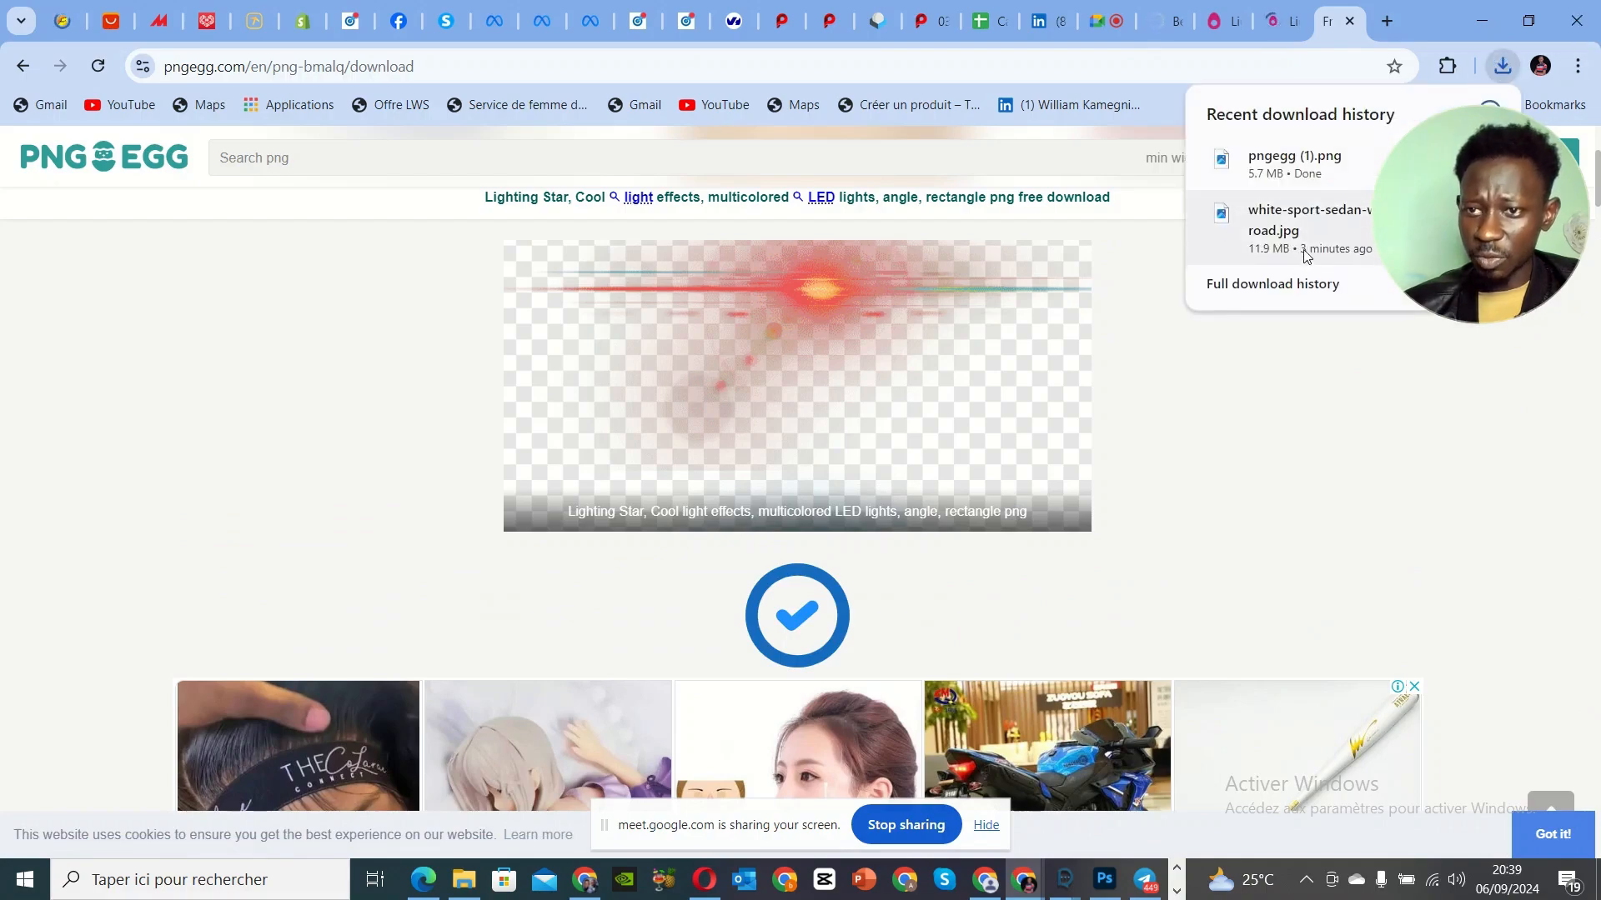
Step: Try to bring the downloaded white sport sedan image from the browser's recent downloads into Photoshop
{"action": "left_click", "coordinate": [1460, 160]}
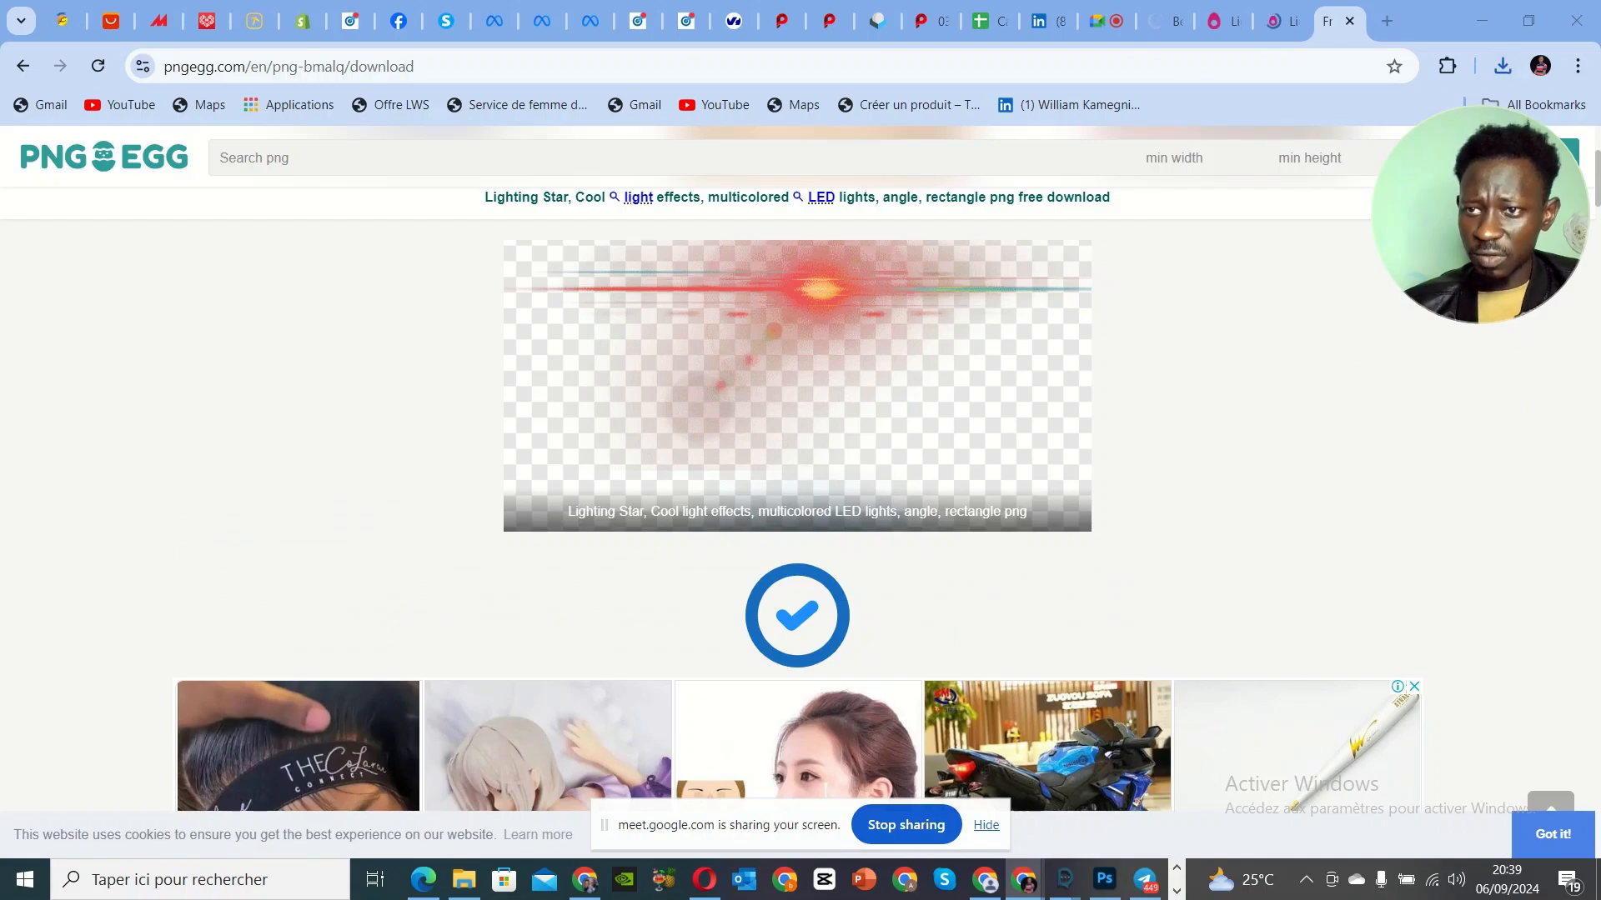
{"action": "left_click", "coordinate": [1503, 65]}
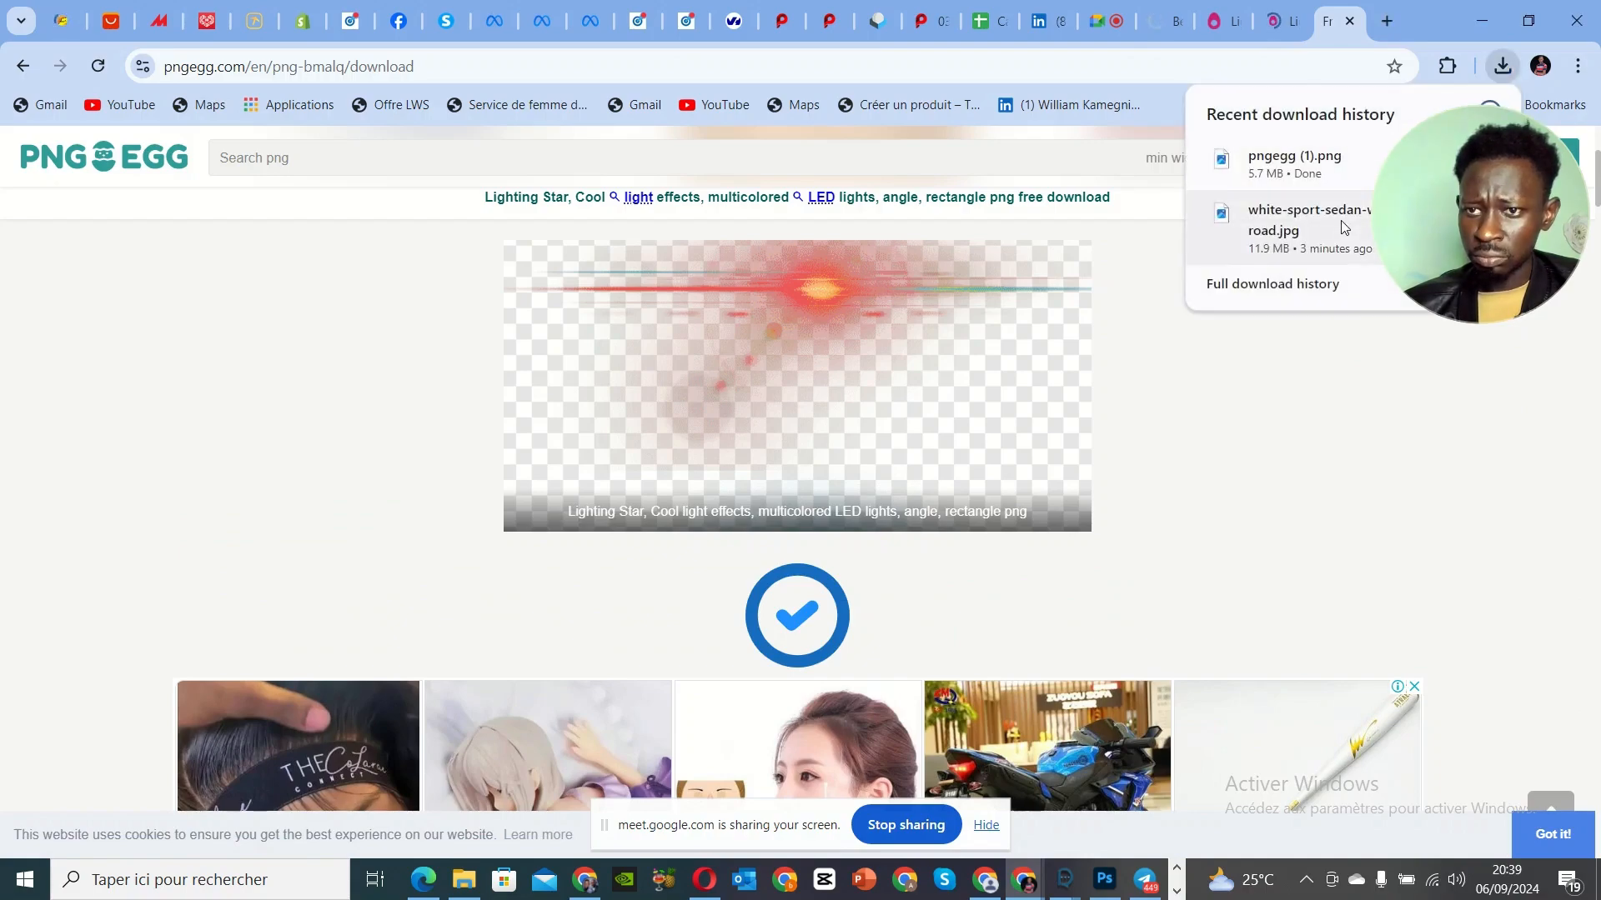
{"action": "left_click_drag", "start_coordinate": [1344, 223], "coordinate": [600, 87]}
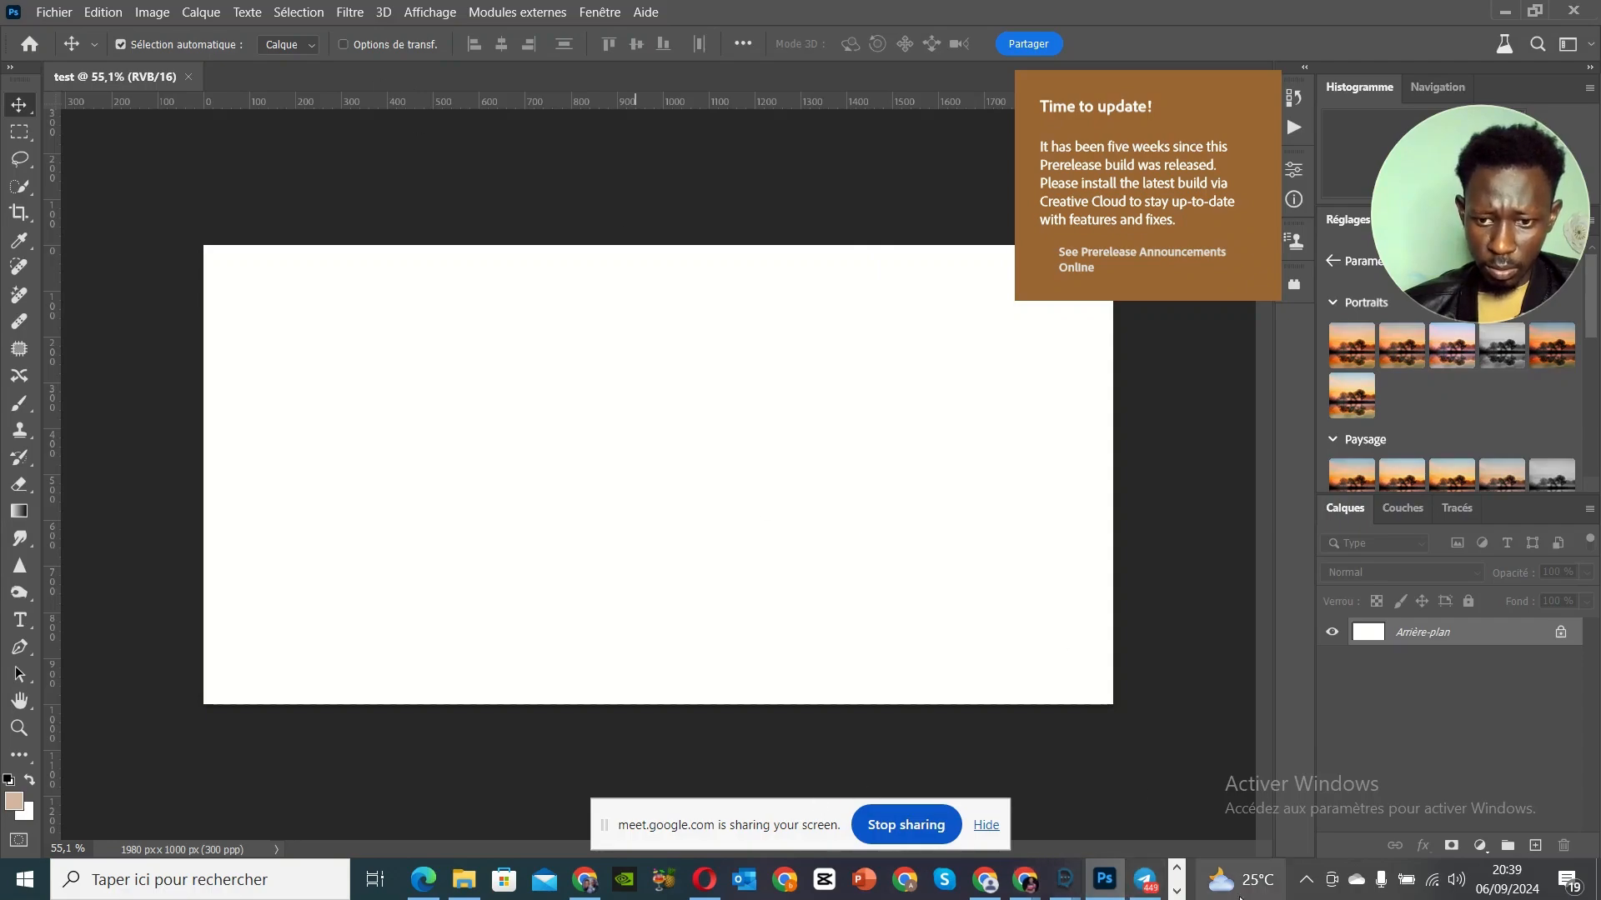
{"action": "mouse_move", "coordinate": [1034, 889]}
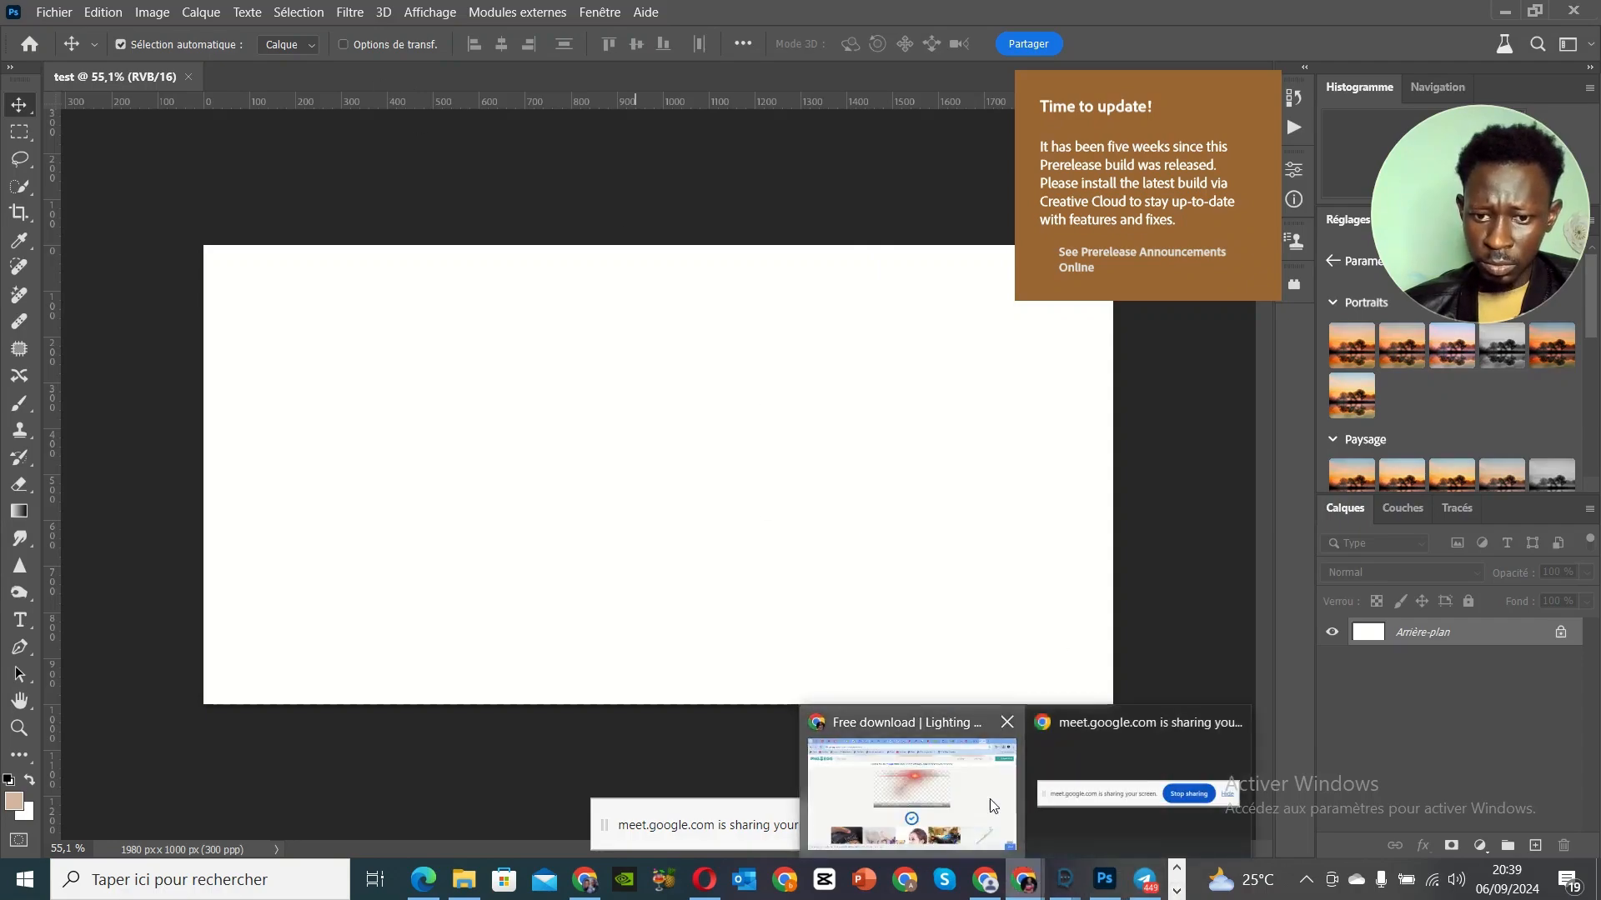
{"action": "left_click", "coordinate": [913, 792]}
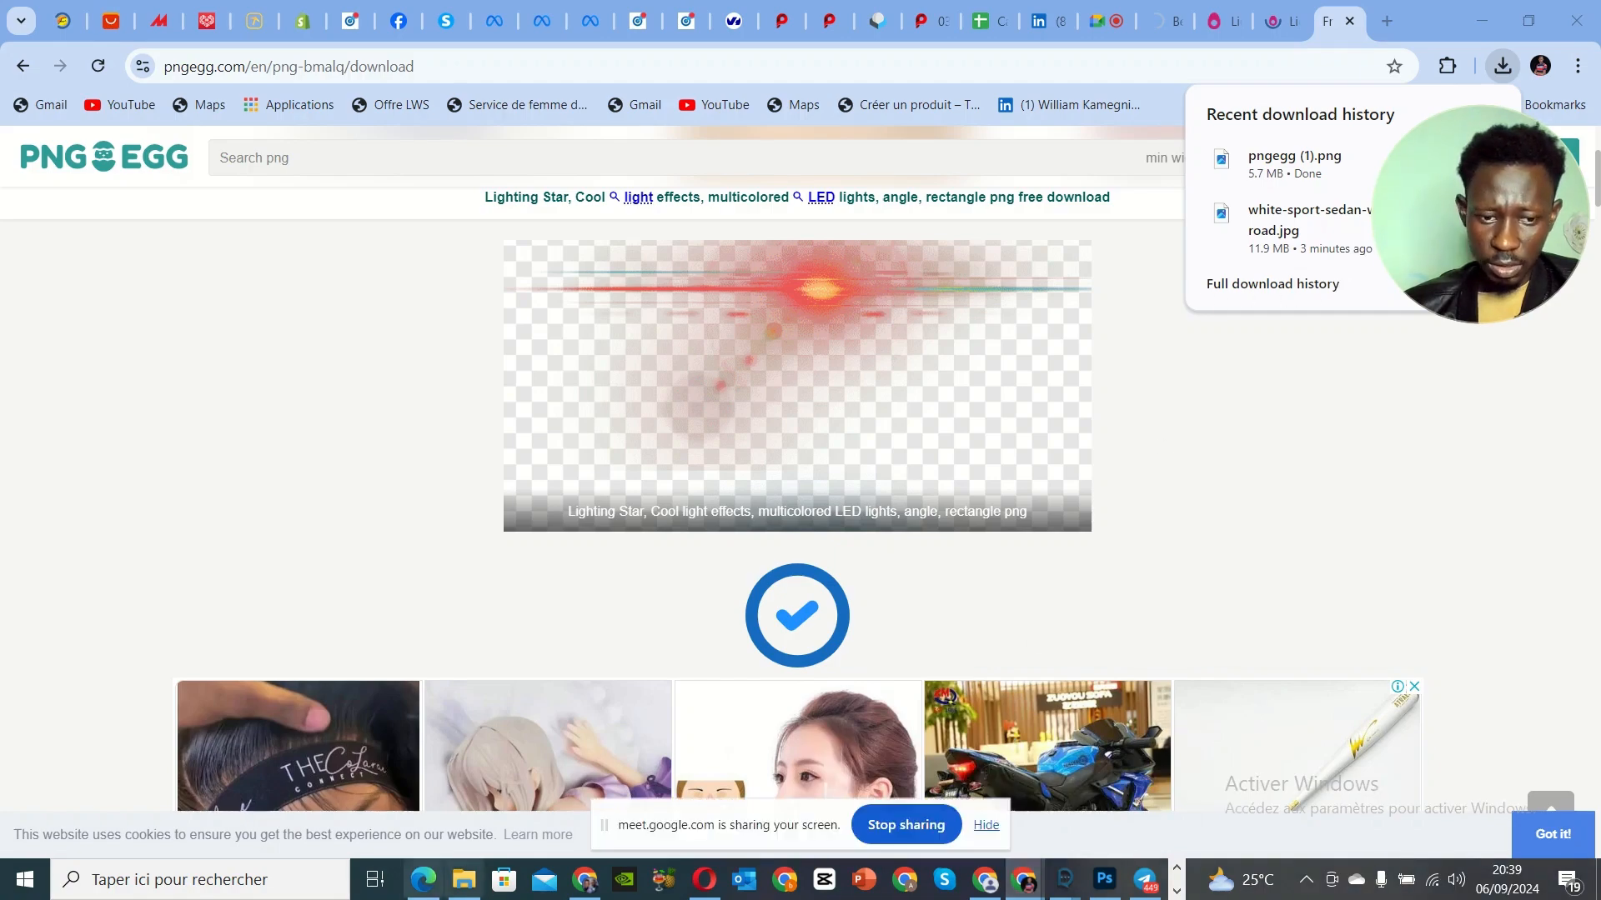
Step: Open white-sport-sedan-with-colorful-tuning-road.jpg from the Téléchargements folder in Photoshop
{"action": "left_click", "coordinate": [464, 880]}
{"action": "scroll", "coordinate": [278, 373], "scroll_direction": "up", "scroll_amount": 5}
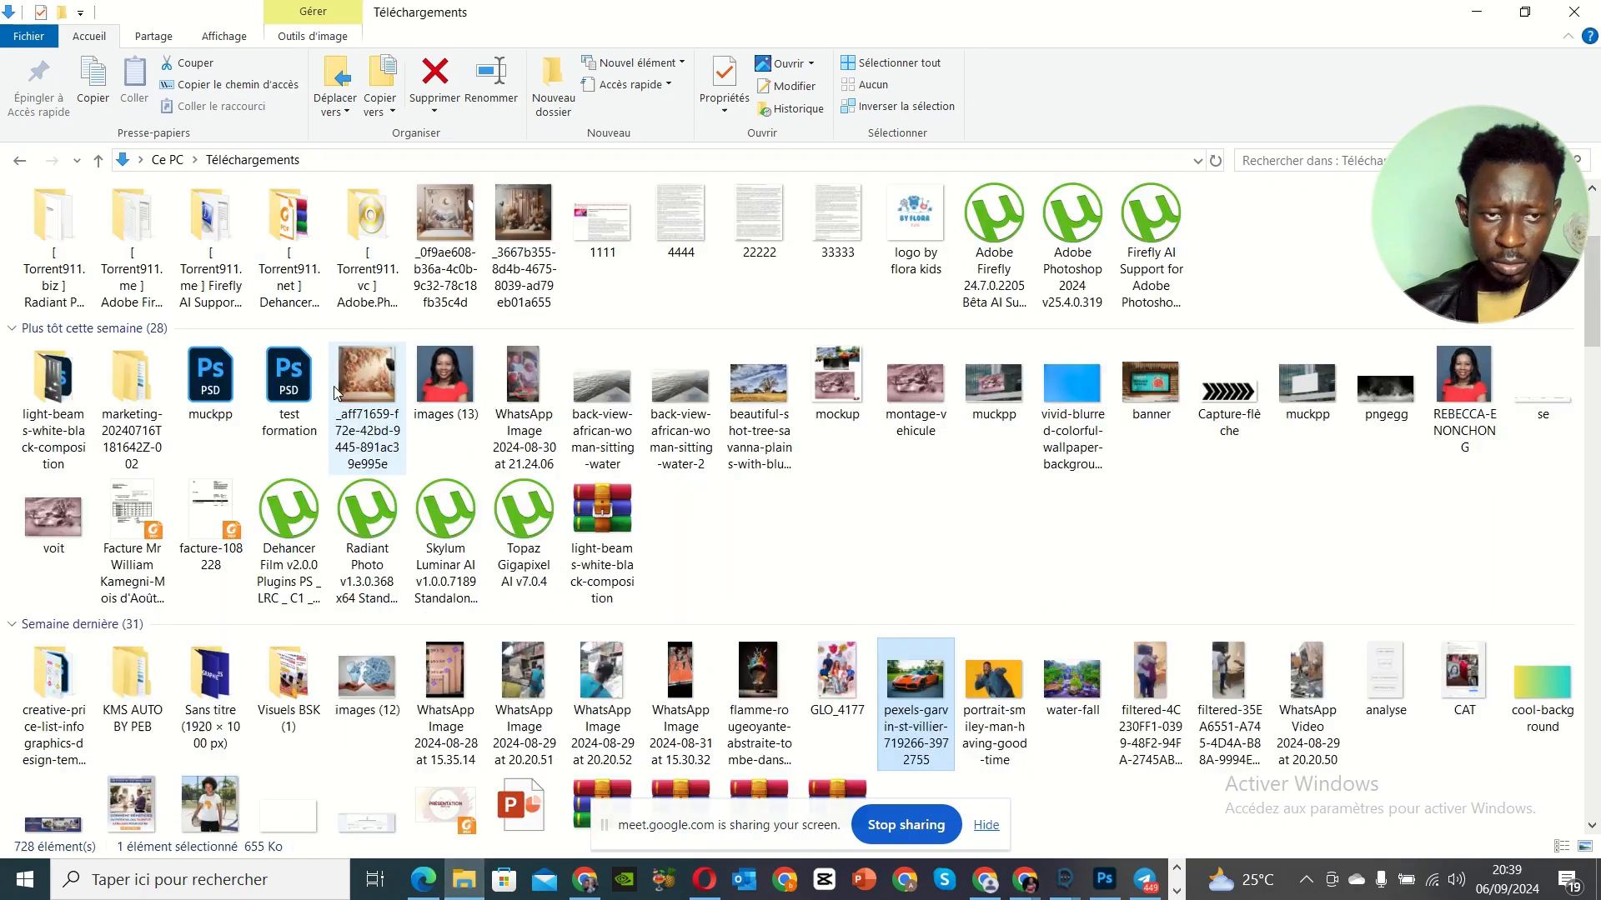
{"action": "left_click", "coordinate": [300, 279]}
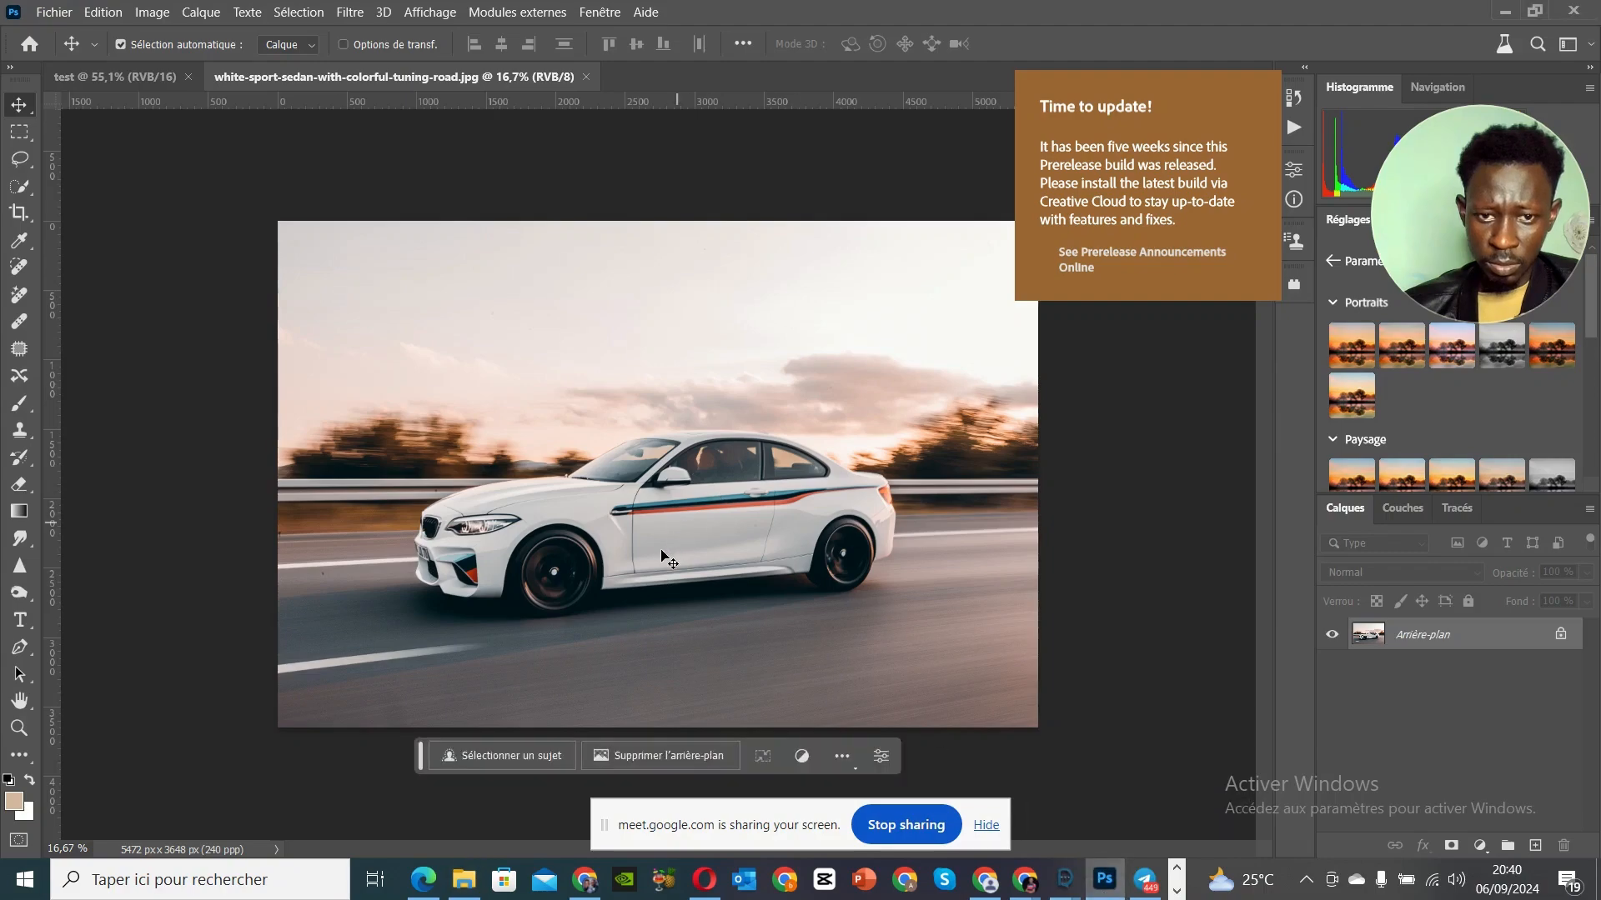
Step: Examine the sedan photo up close and as a whole, checking the bodywork, windows and image quality
{"action": "scroll", "coordinate": [664, 532], "scroll_direction": "up", "scroll_amount": 2}
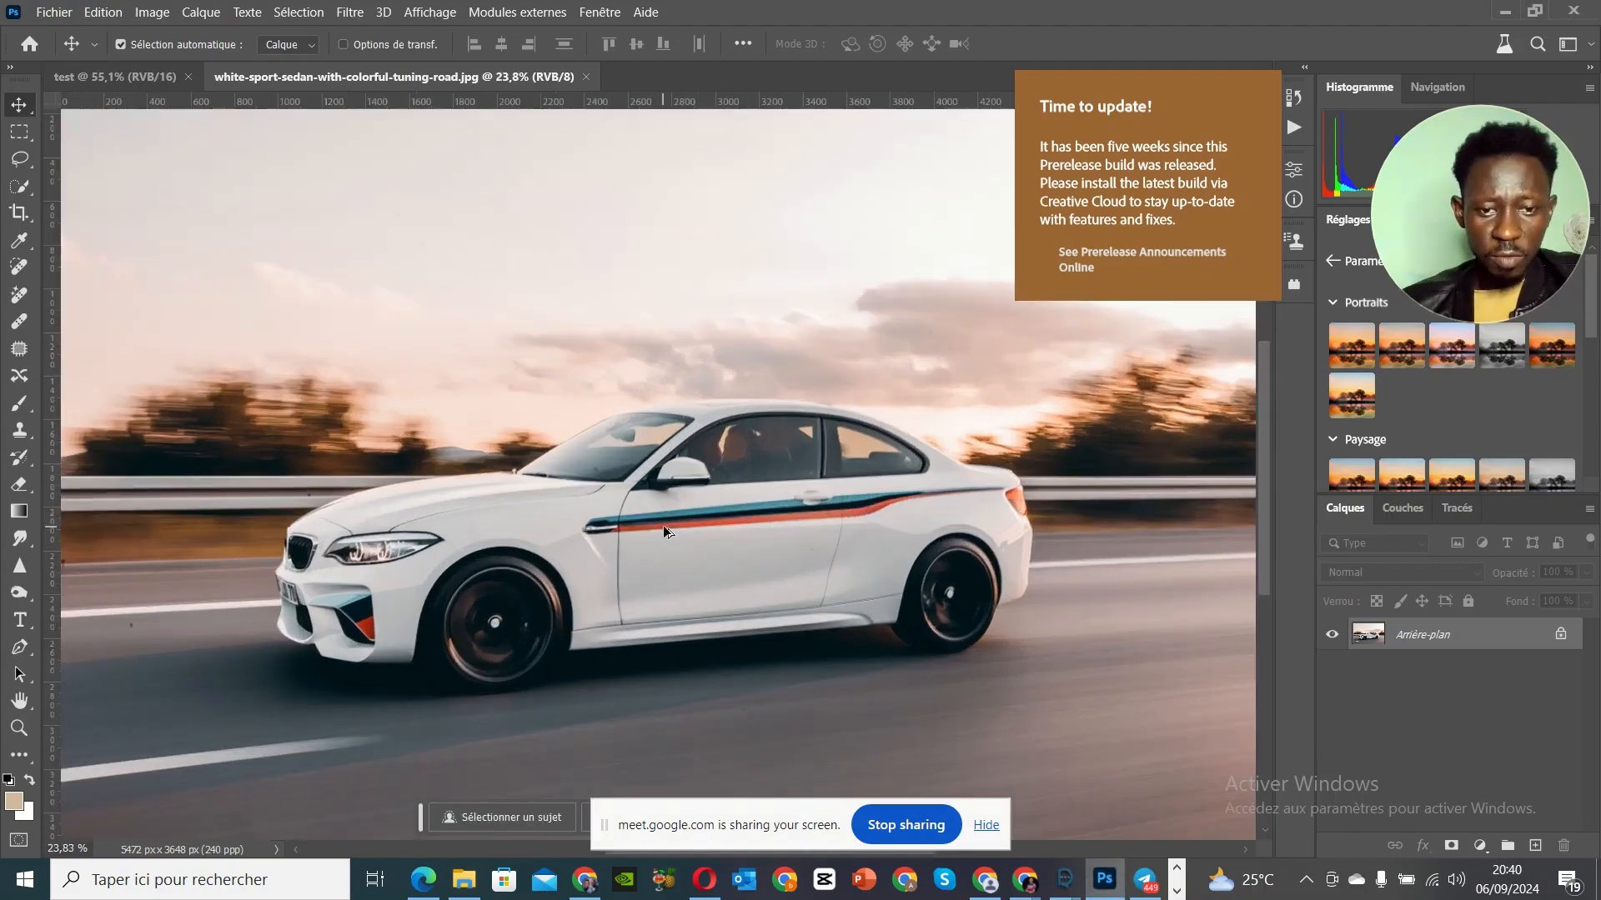
{"action": "scroll", "coordinate": [664, 532], "scroll_direction": "up", "scroll_amount": 2}
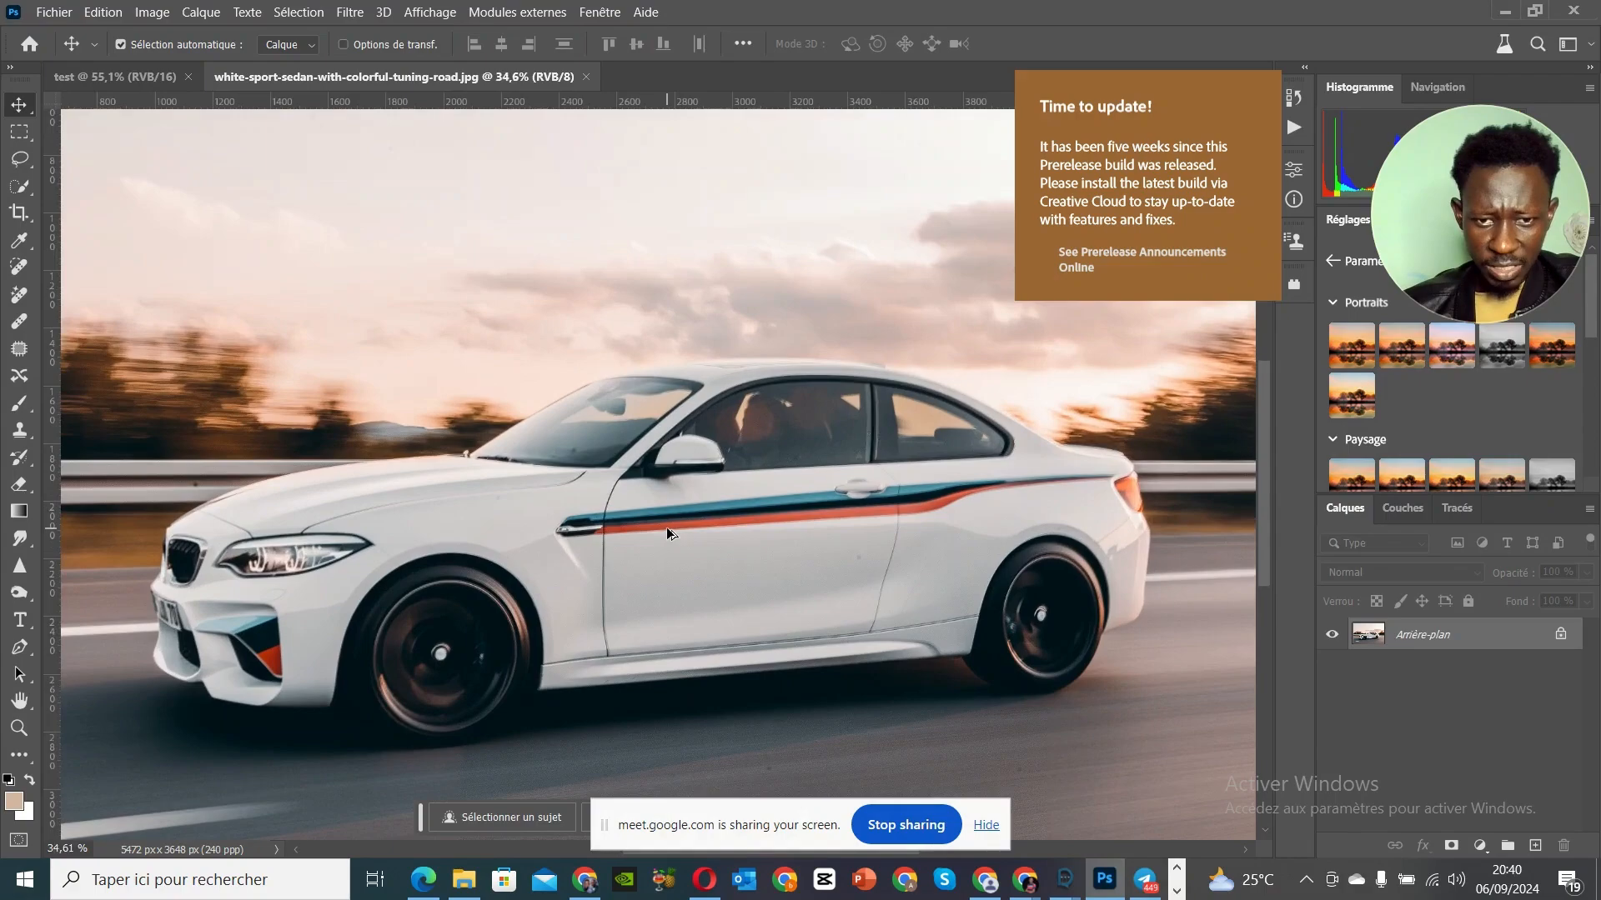
{"action": "scroll", "coordinate": [667, 534], "scroll_direction": "up", "scroll_amount": 3}
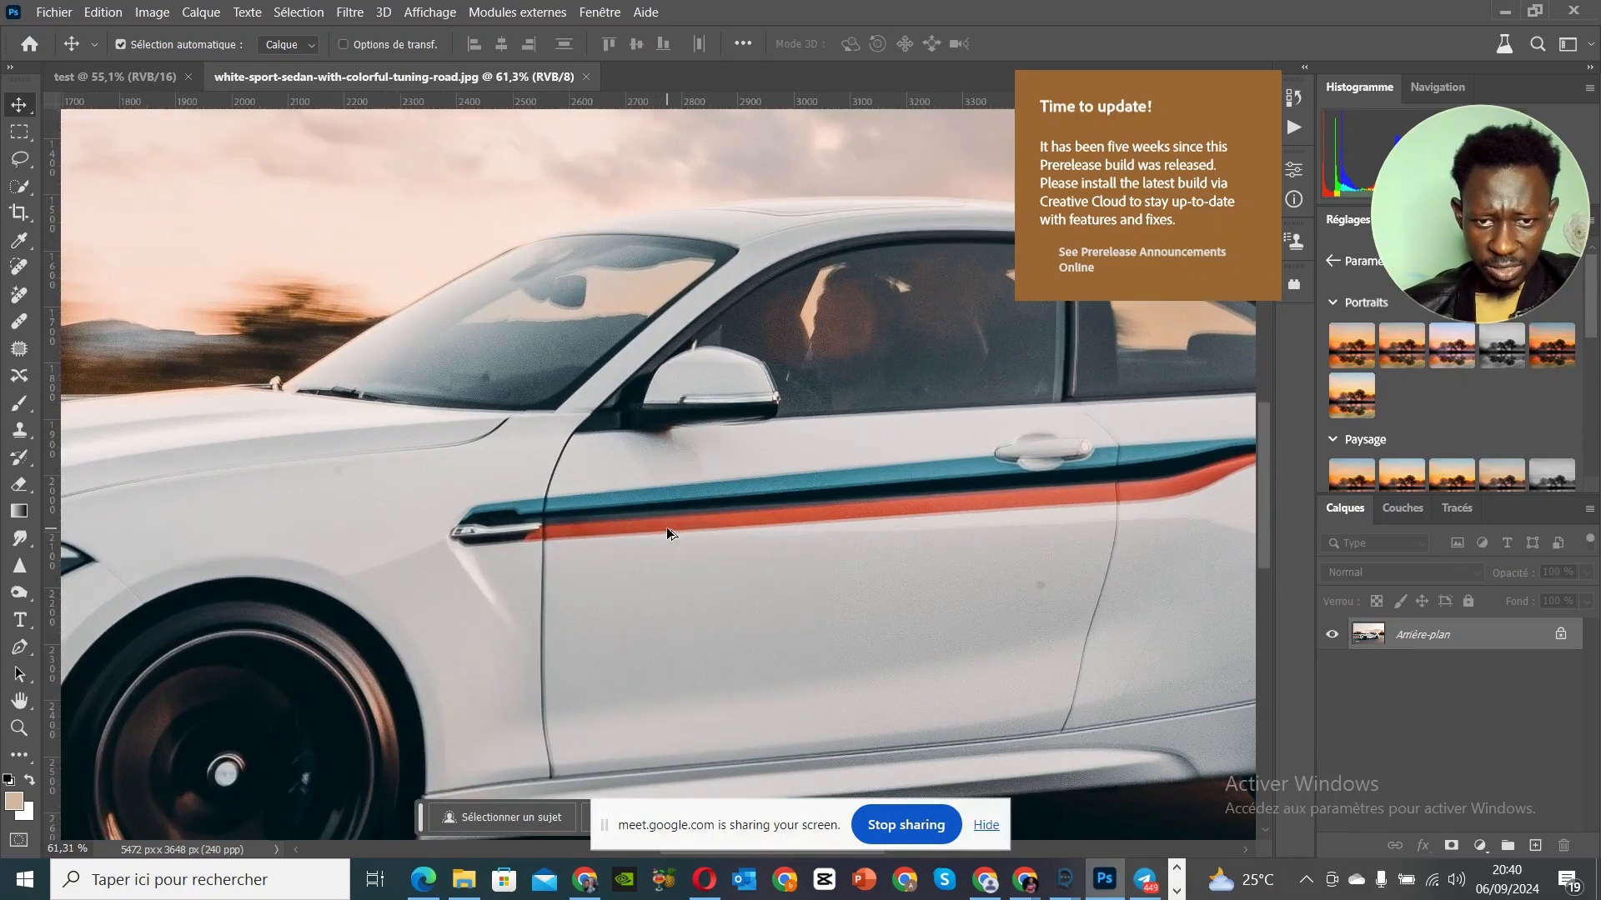
{"action": "scroll", "coordinate": [667, 533], "scroll_direction": "up", "scroll_amount": 3}
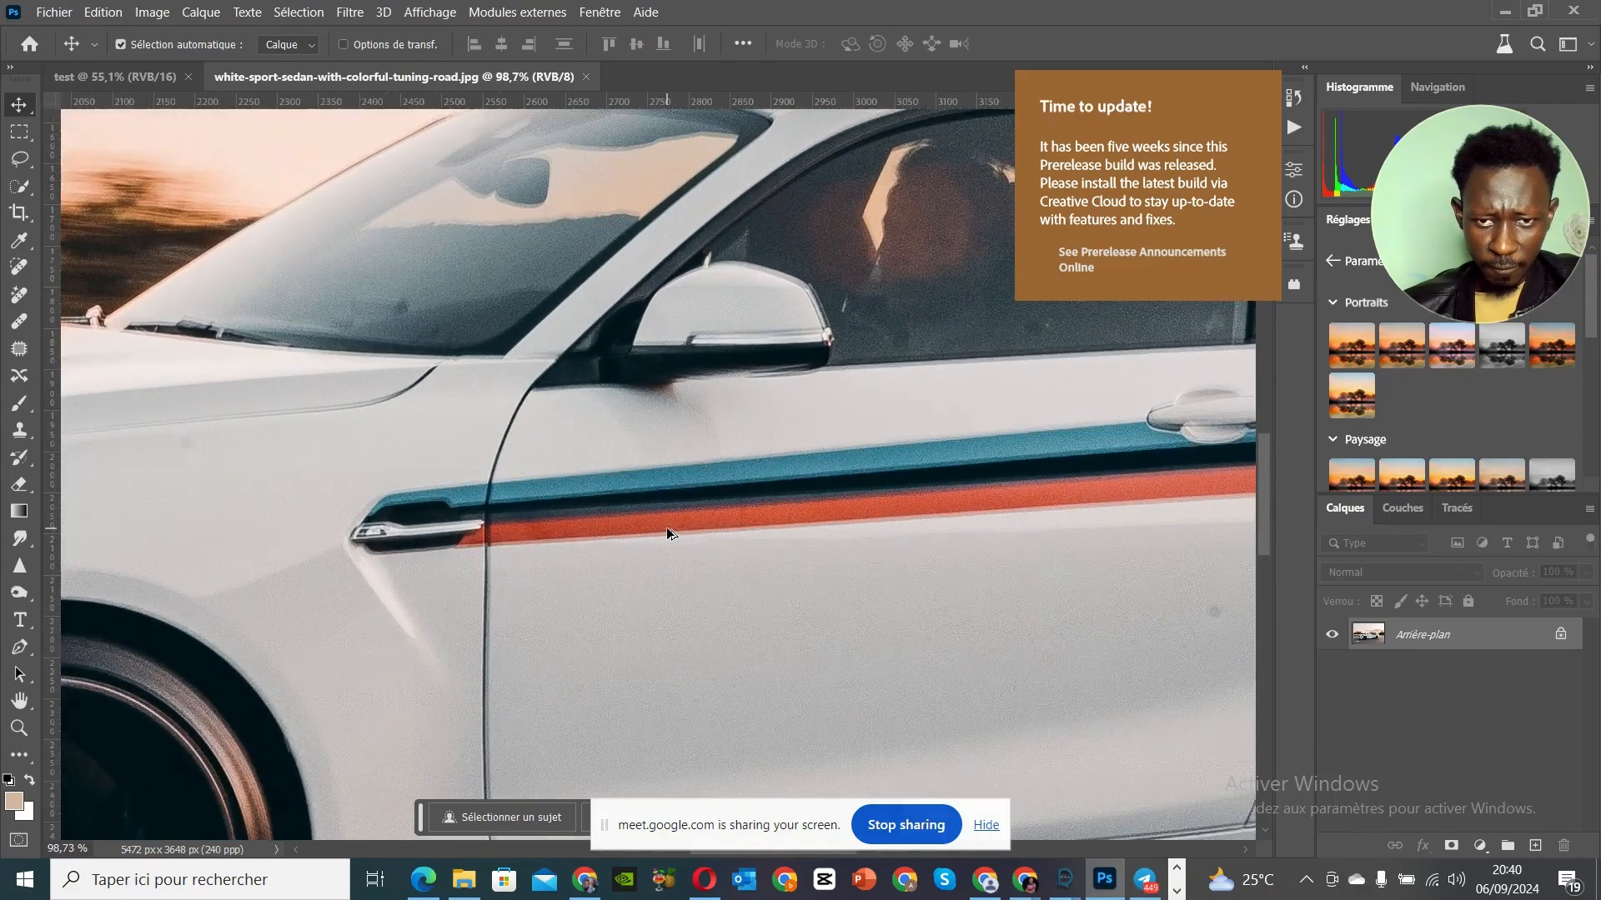
{"action": "scroll", "coordinate": [667, 533], "scroll_direction": "down", "scroll_amount": 3}
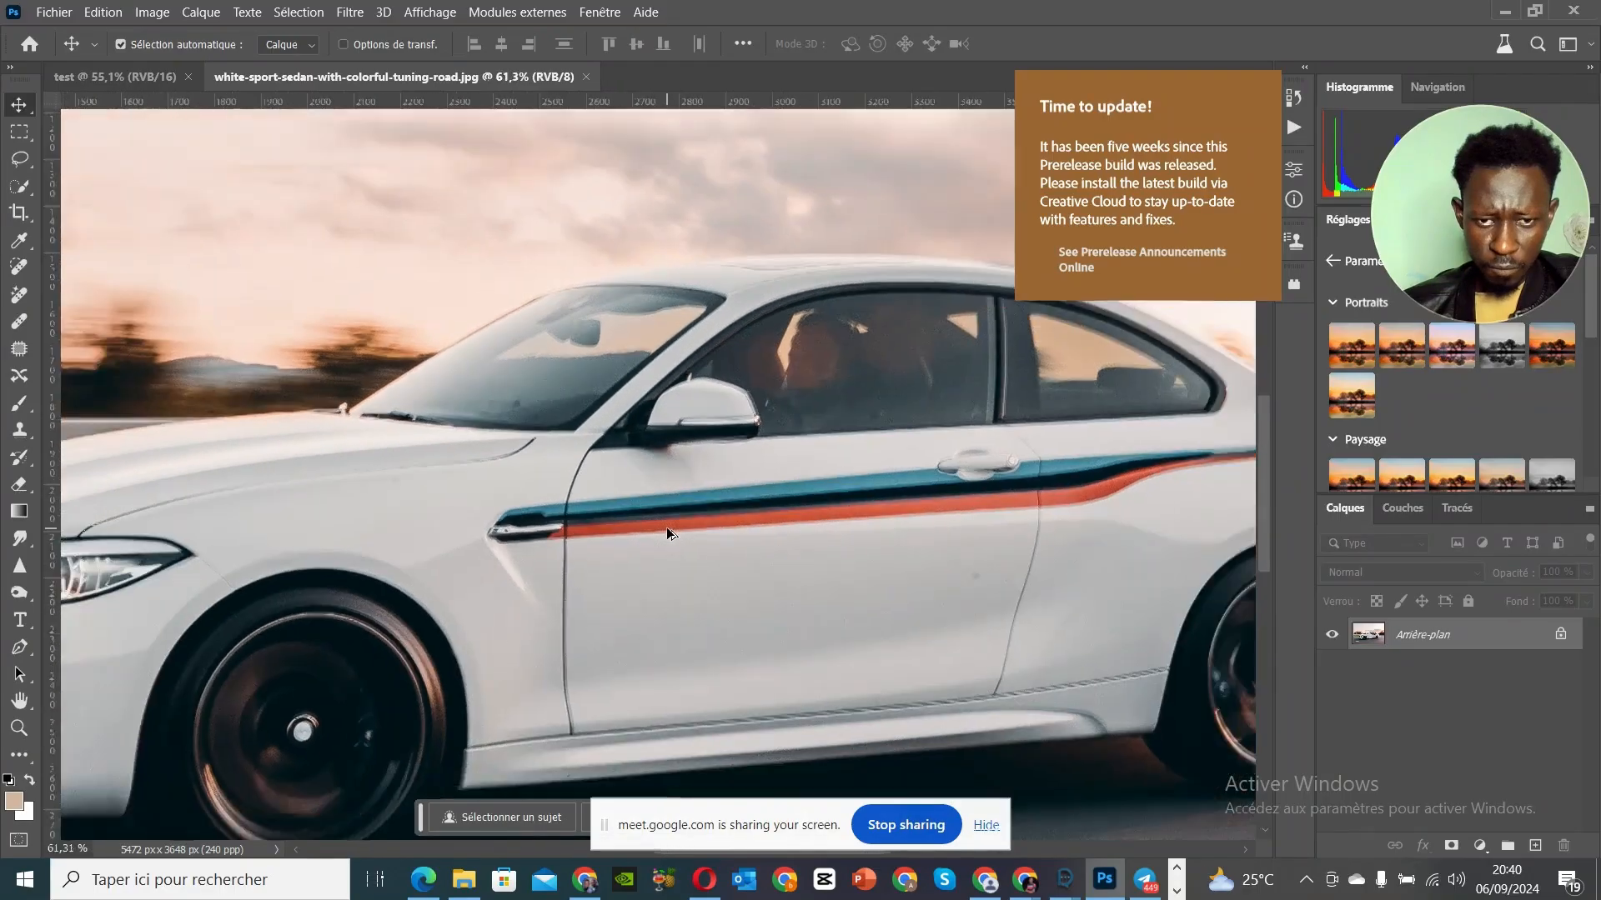
{"action": "scroll", "coordinate": [666, 533], "scroll_direction": "down", "scroll_amount": 4}
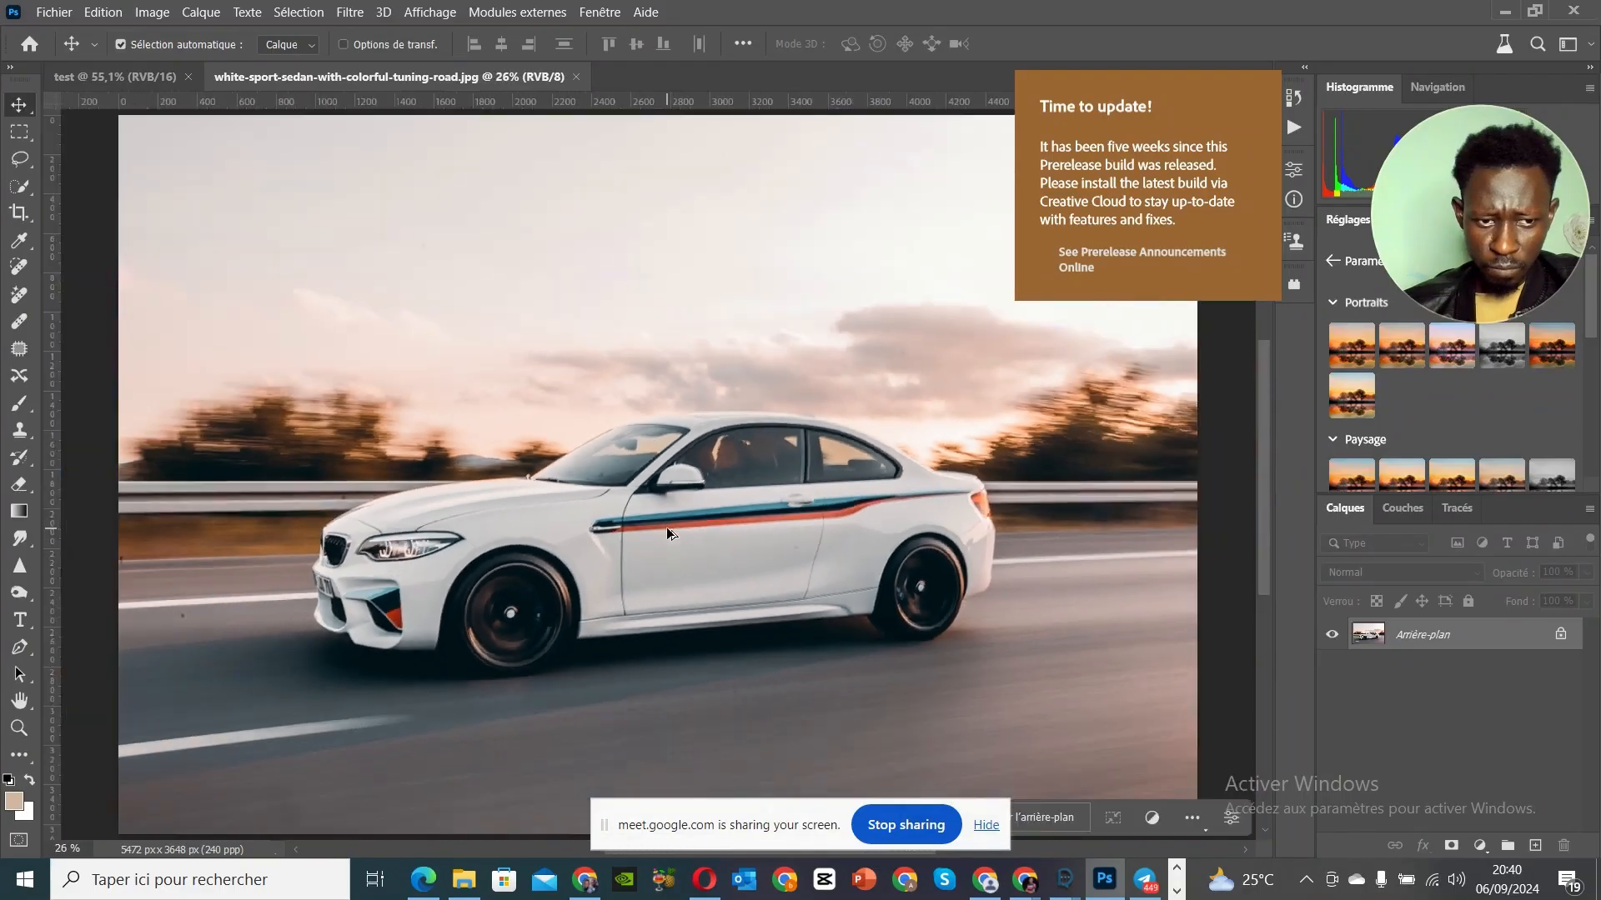
{"action": "scroll", "coordinate": [667, 530], "scroll_direction": "down", "scroll_amount": 2}
{"action": "scroll", "coordinate": [667, 530], "scroll_direction": "up", "scroll_amount": 2}
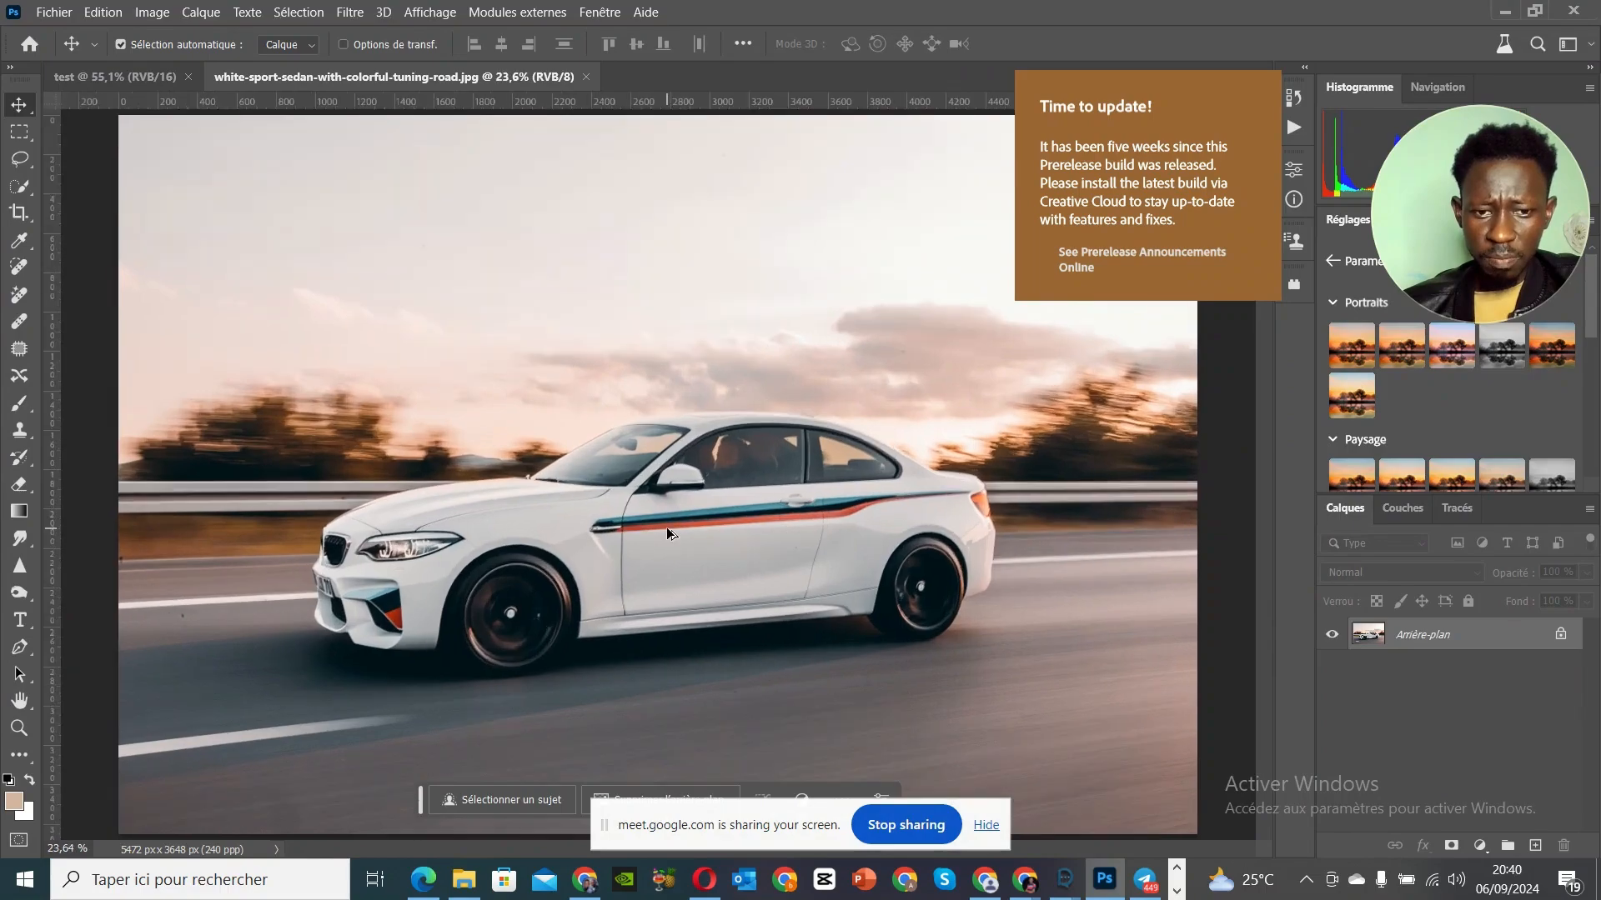
{"action": "scroll", "coordinate": [667, 534], "scroll_direction": "up", "scroll_amount": 3}
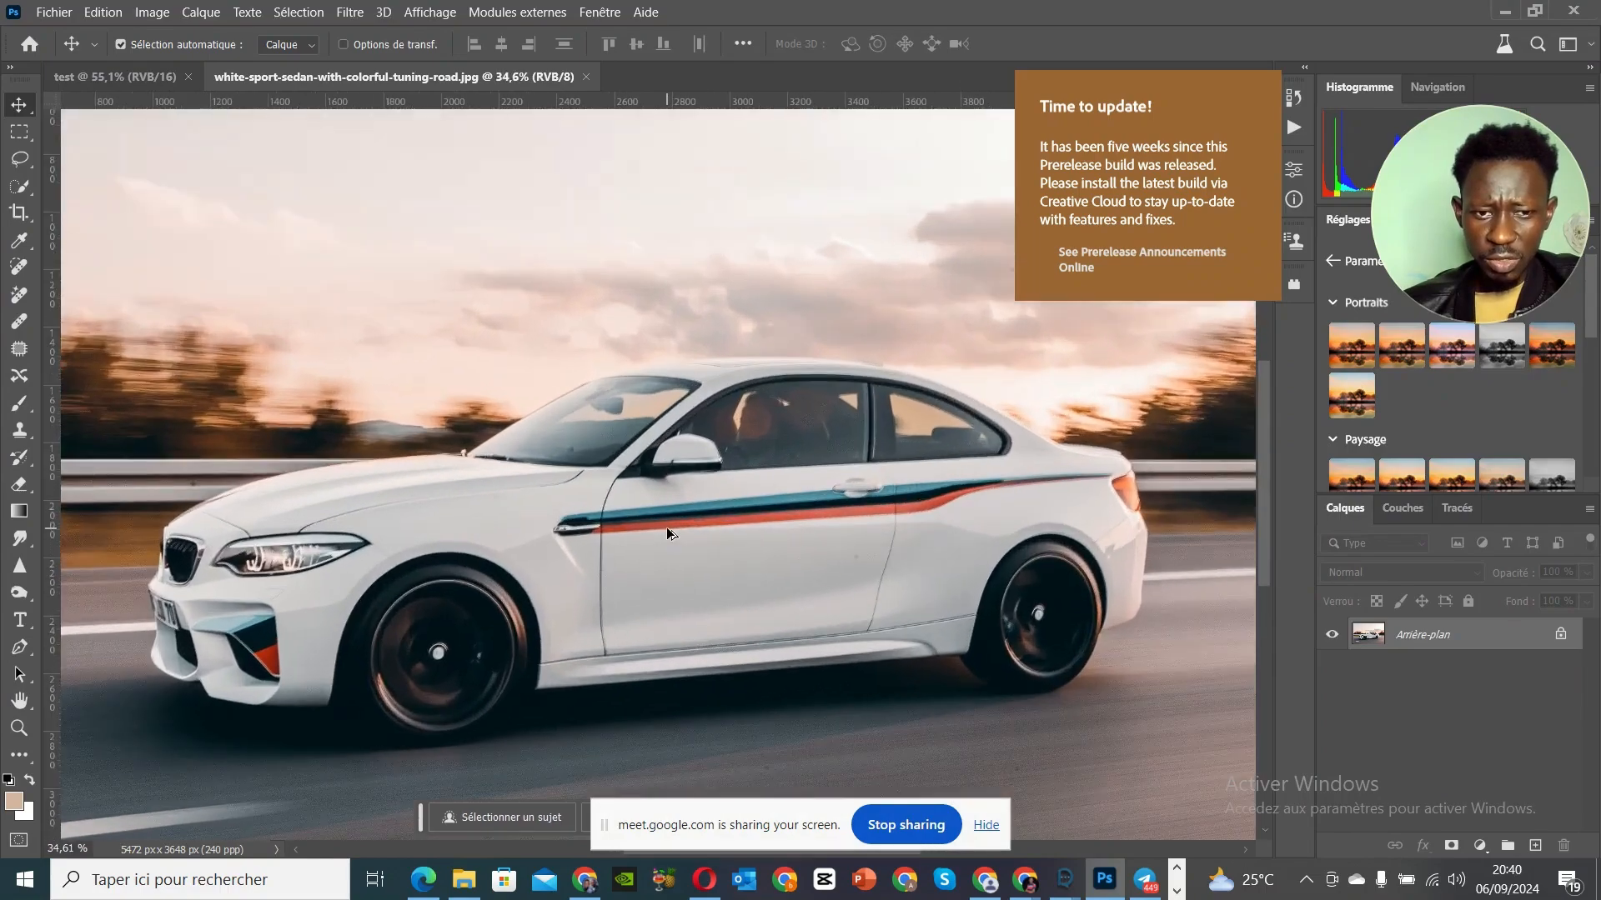
{"action": "scroll", "coordinate": [667, 534], "scroll_direction": "up", "scroll_amount": 3}
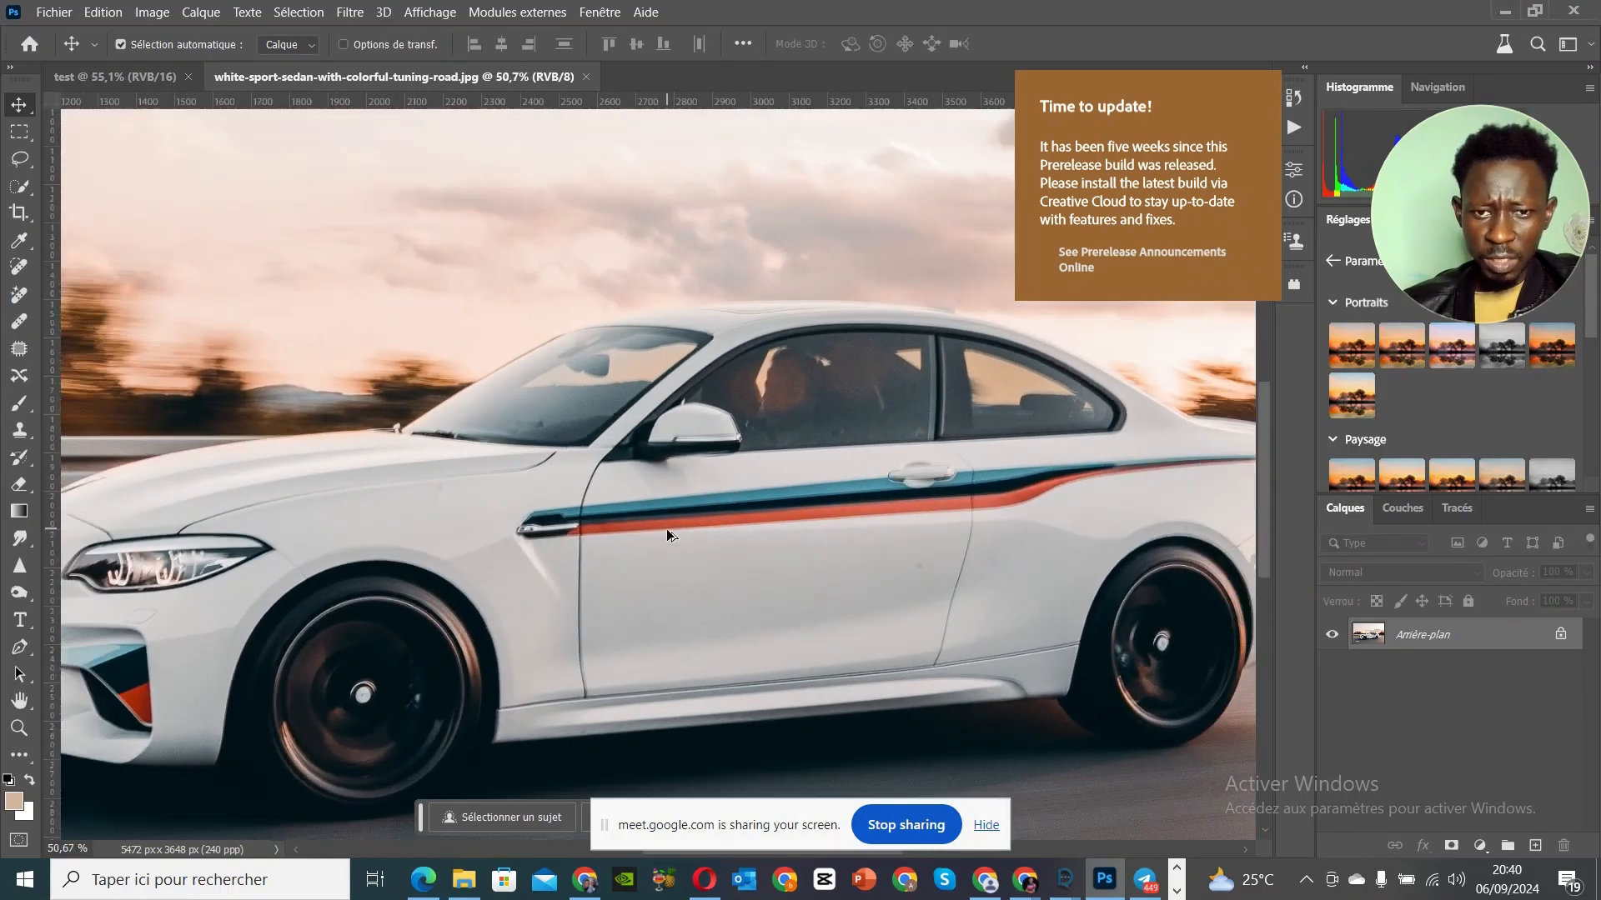
{"action": "scroll", "coordinate": [667, 533], "scroll_direction": "down", "scroll_amount": 7}
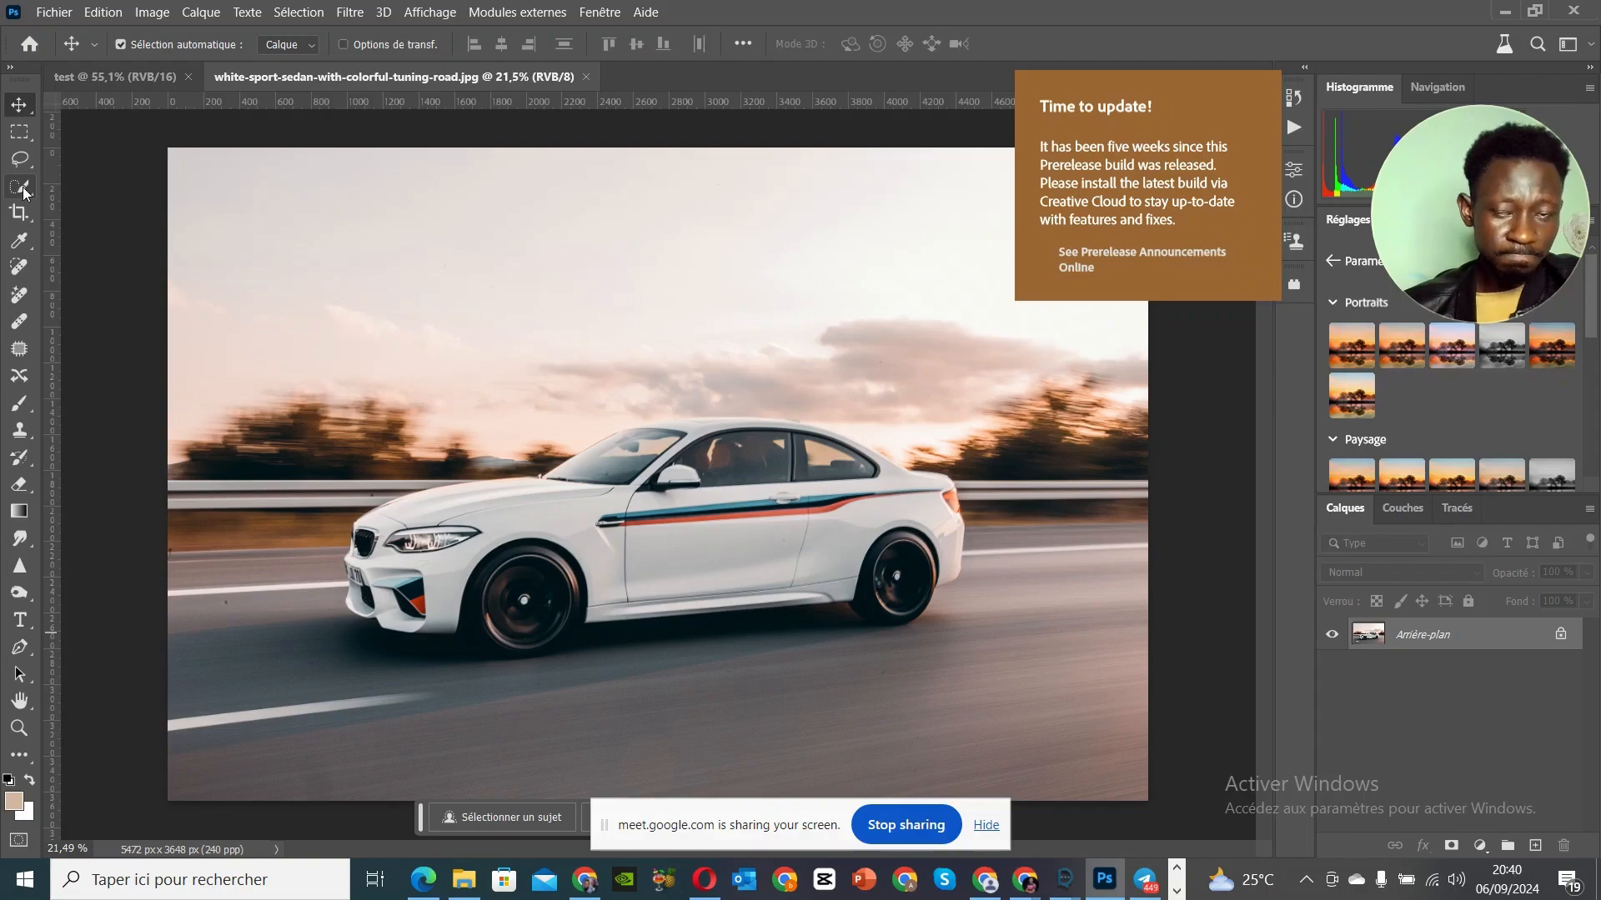
Step: Select the whole car with the Object Selection tool and add a layer mask that hides the background
{"action": "left_click_drag", "start_coordinate": [24, 193], "coordinate": [66, 195]}
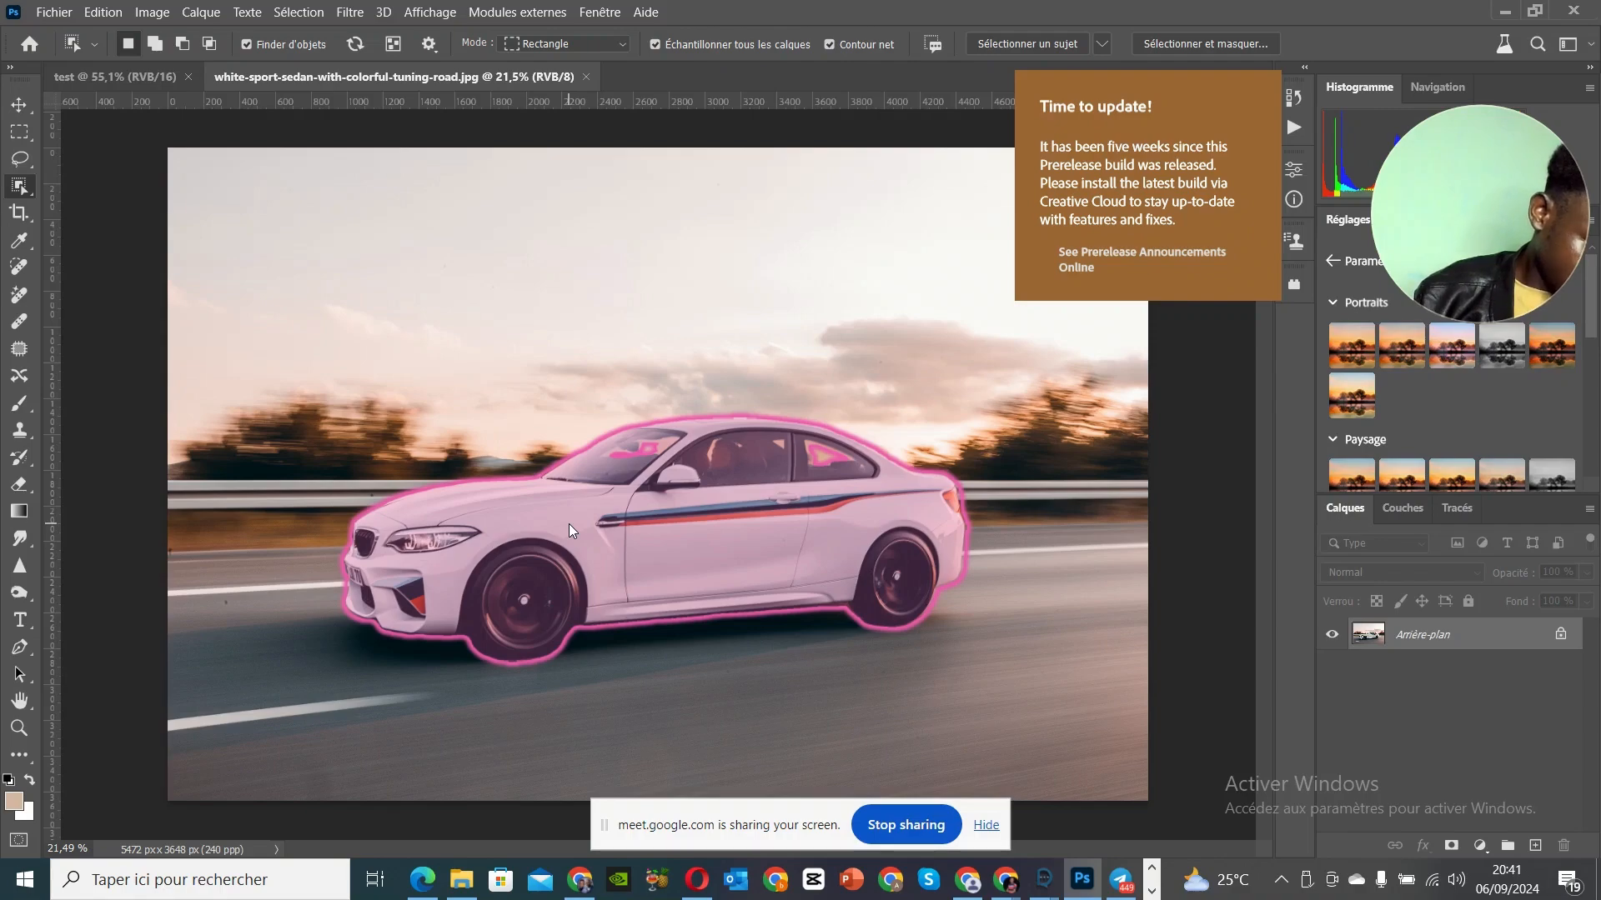
{"action": "left_click", "coordinate": [569, 524]}
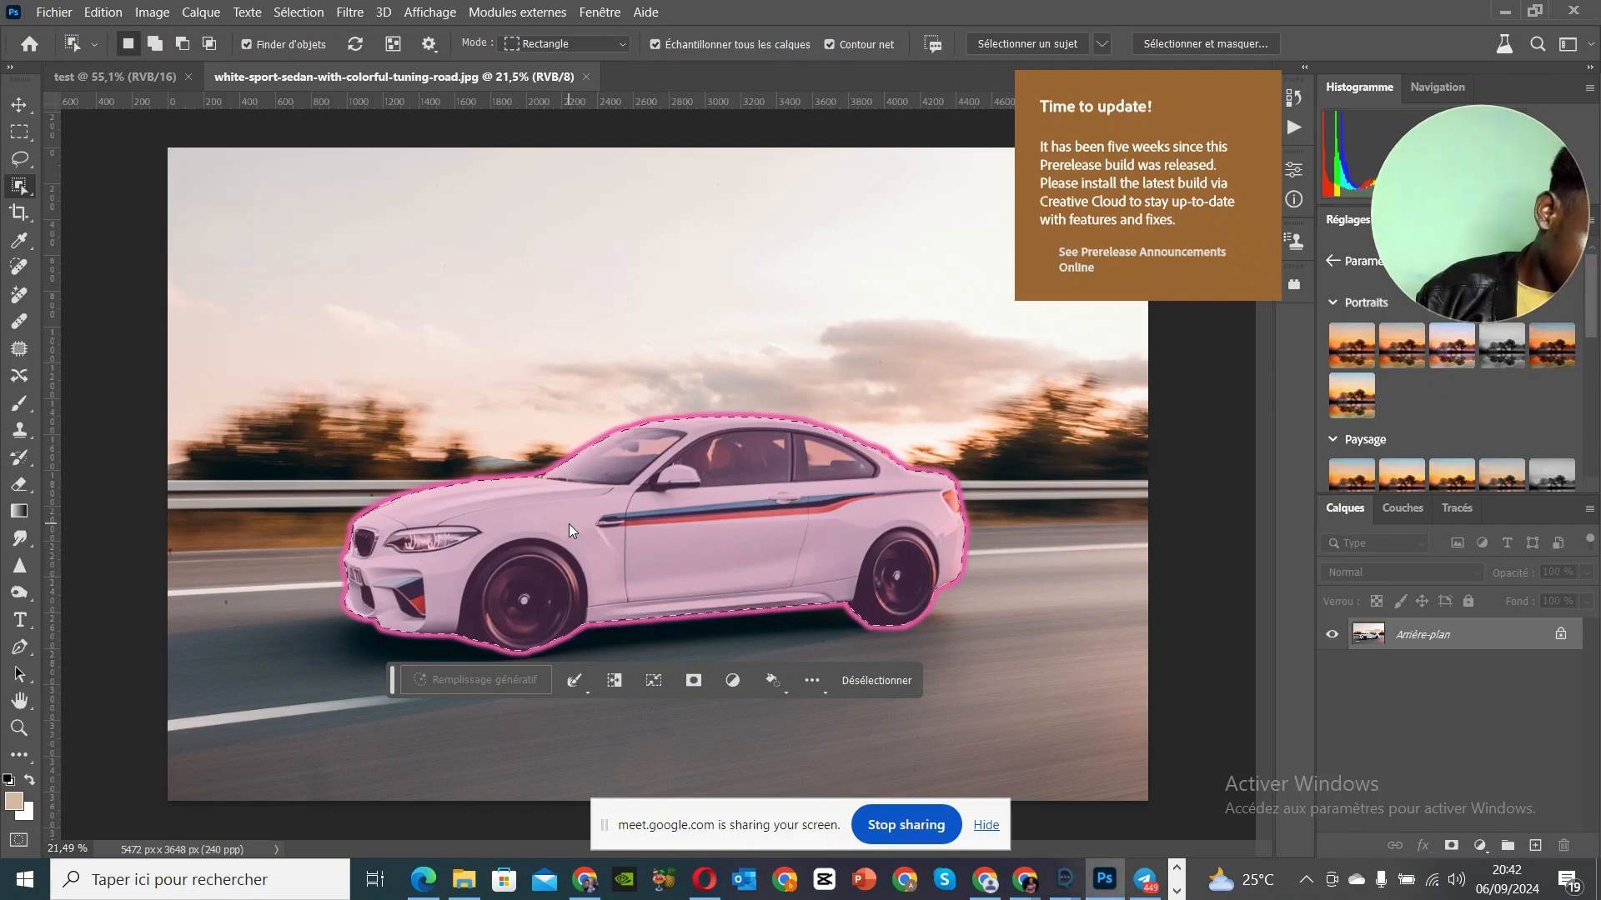
{"action": "left_click", "coordinate": [1451, 846]}
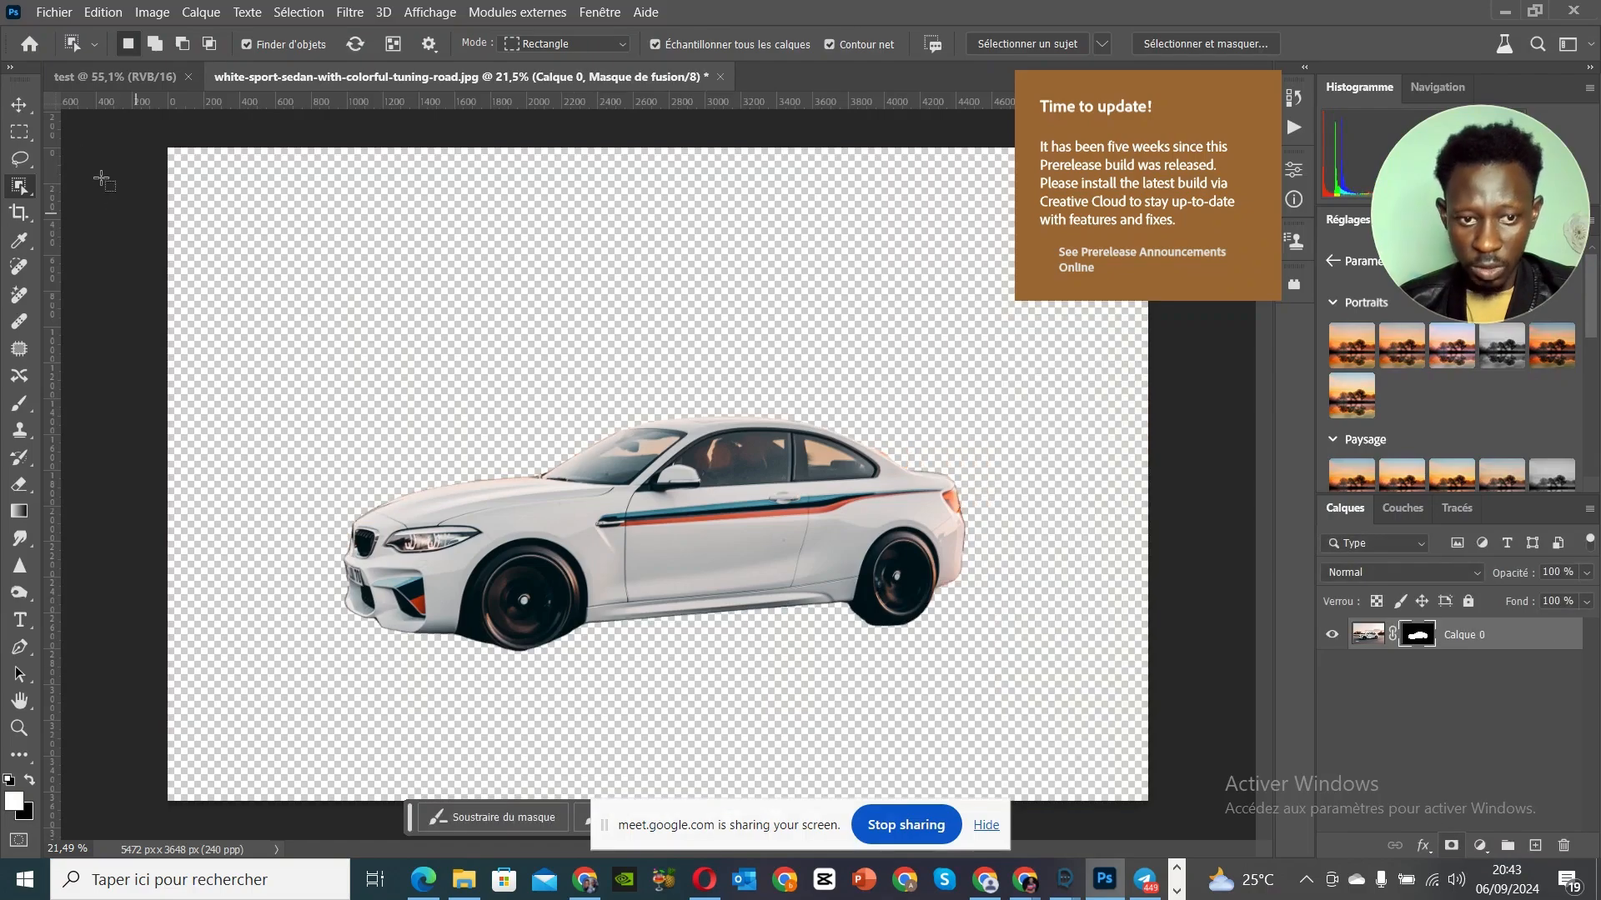
Step: Move the masked car from the sedan photo into the test document as a new layer
{"action": "left_click", "coordinate": [25, 110]}
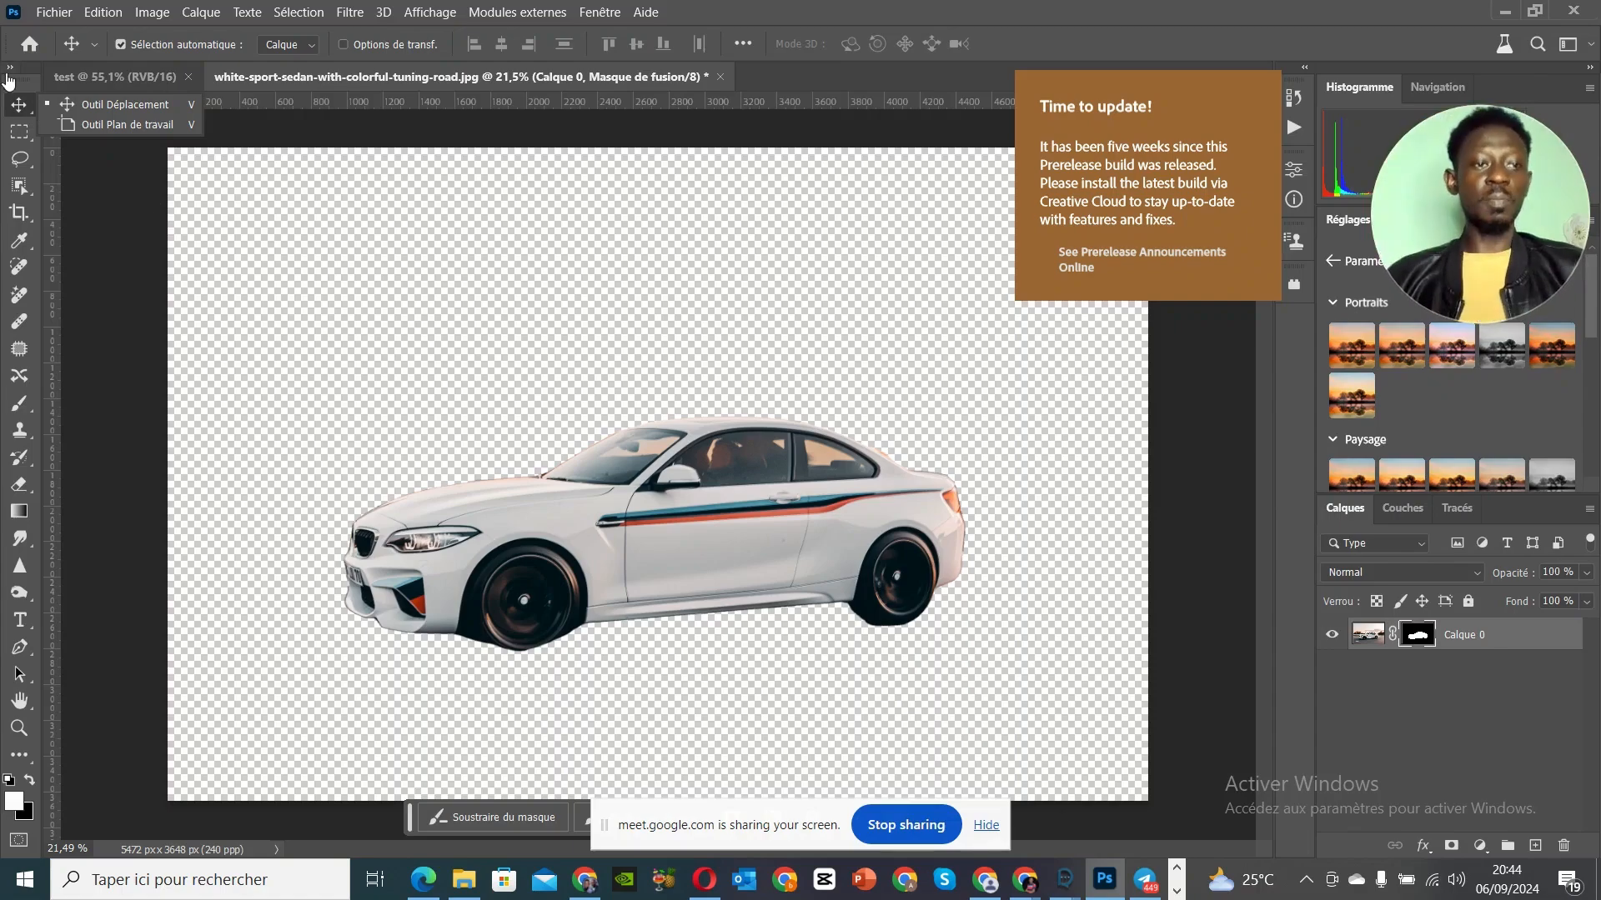
{"action": "left_click", "coordinate": [634, 475]}
{"action": "left_click_drag", "start_coordinate": [633, 475], "coordinate": [675, 575]}
{"action": "left_click", "coordinate": [793, 361]}
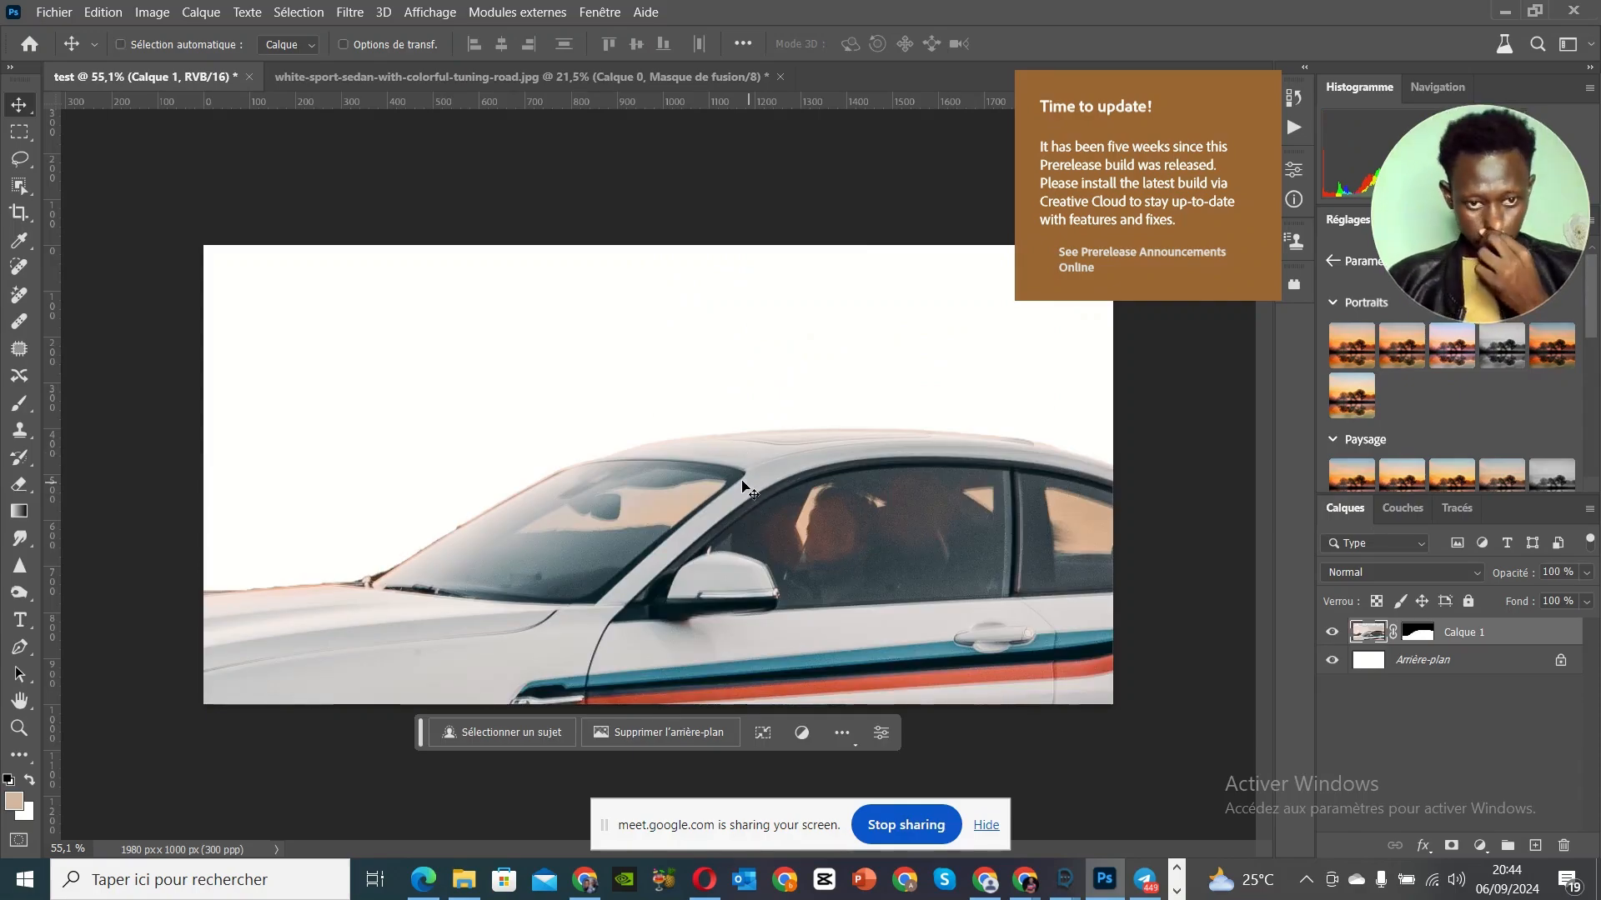
Step: Scale the car layer in the test document down proportionally to about 47% and centre it horizontally on the canvas
{"action": "key", "text": "ctrl+t"}
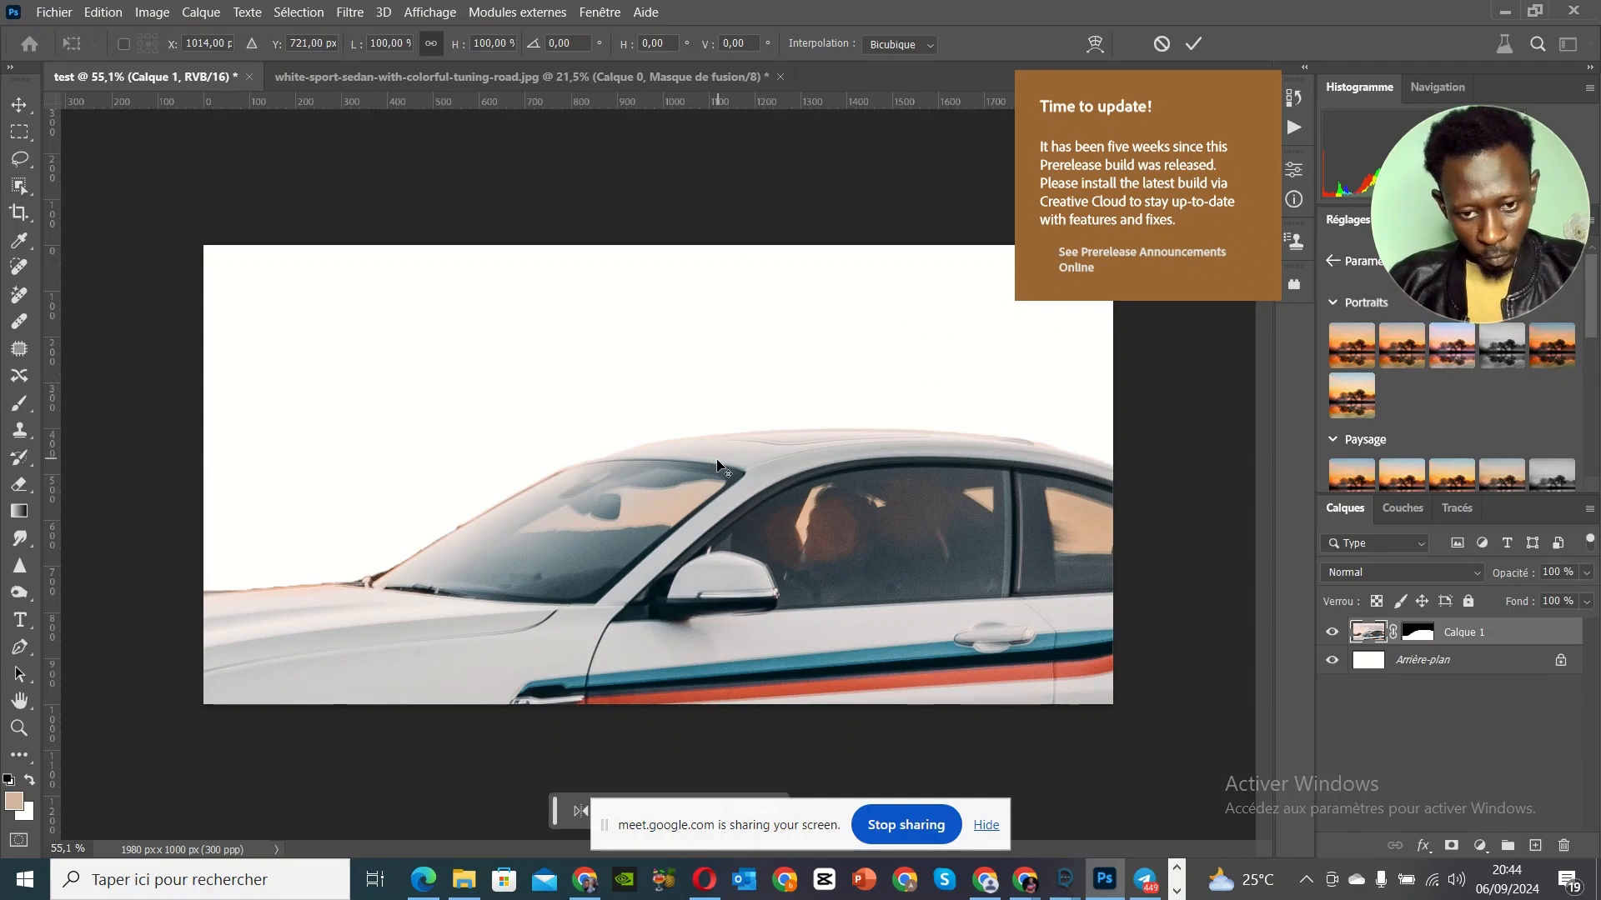
{"action": "scroll", "coordinate": [720, 465], "scroll_direction": "down", "scroll_amount": 5}
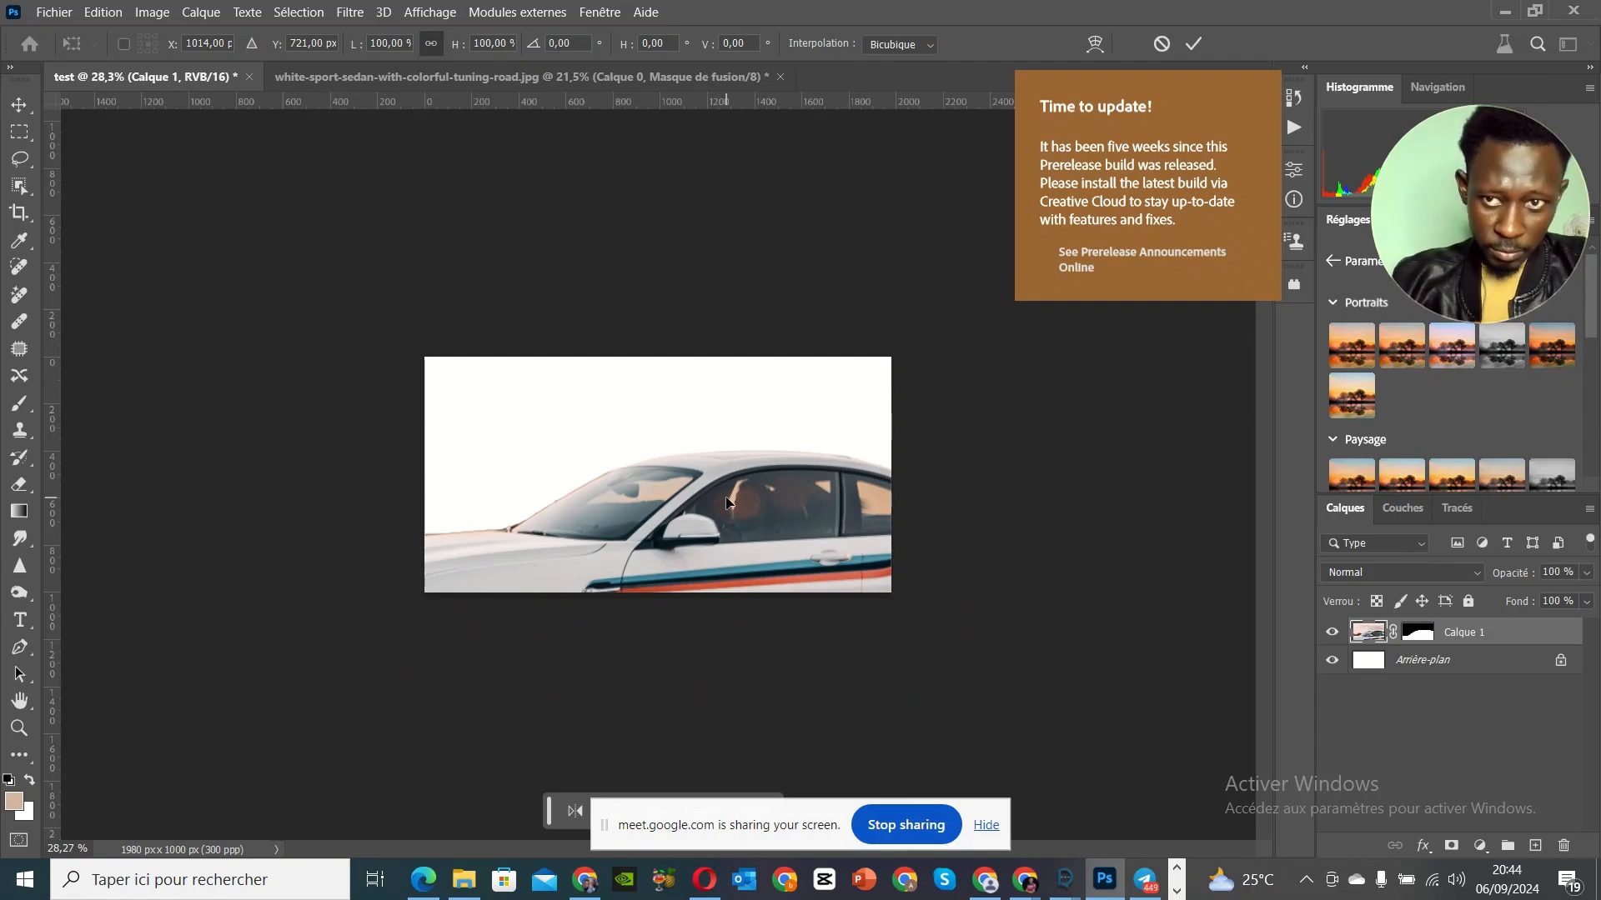
{"action": "scroll", "coordinate": [726, 501], "scroll_direction": "down", "scroll_amount": 5}
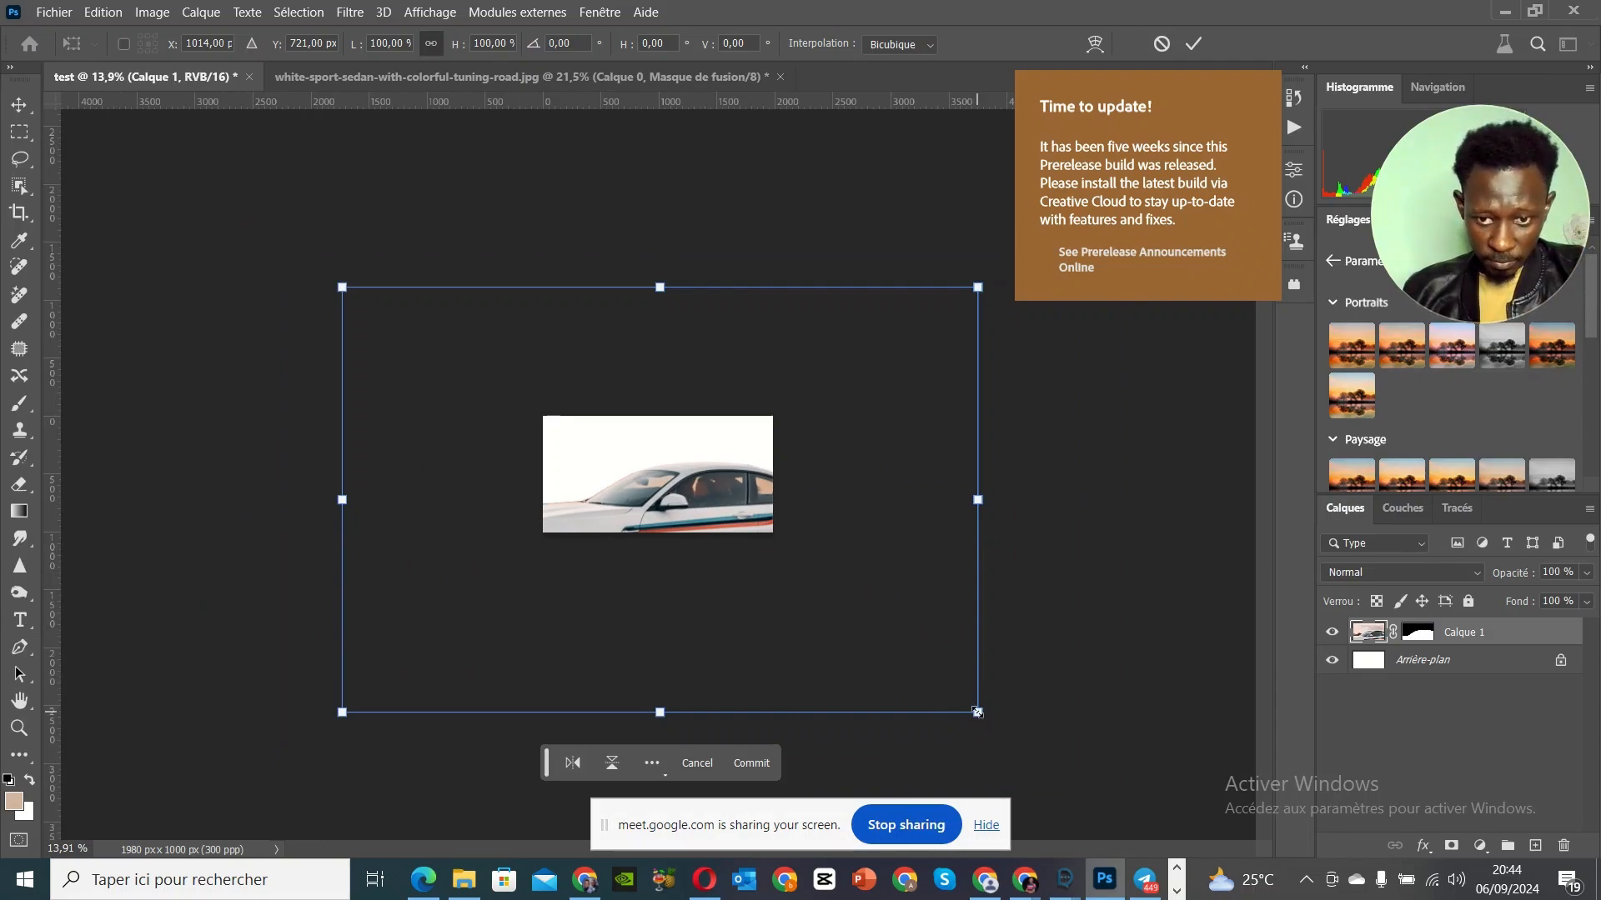
{"action": "left_click_drag", "start_coordinate": [978, 712], "coordinate": [756, 518]}
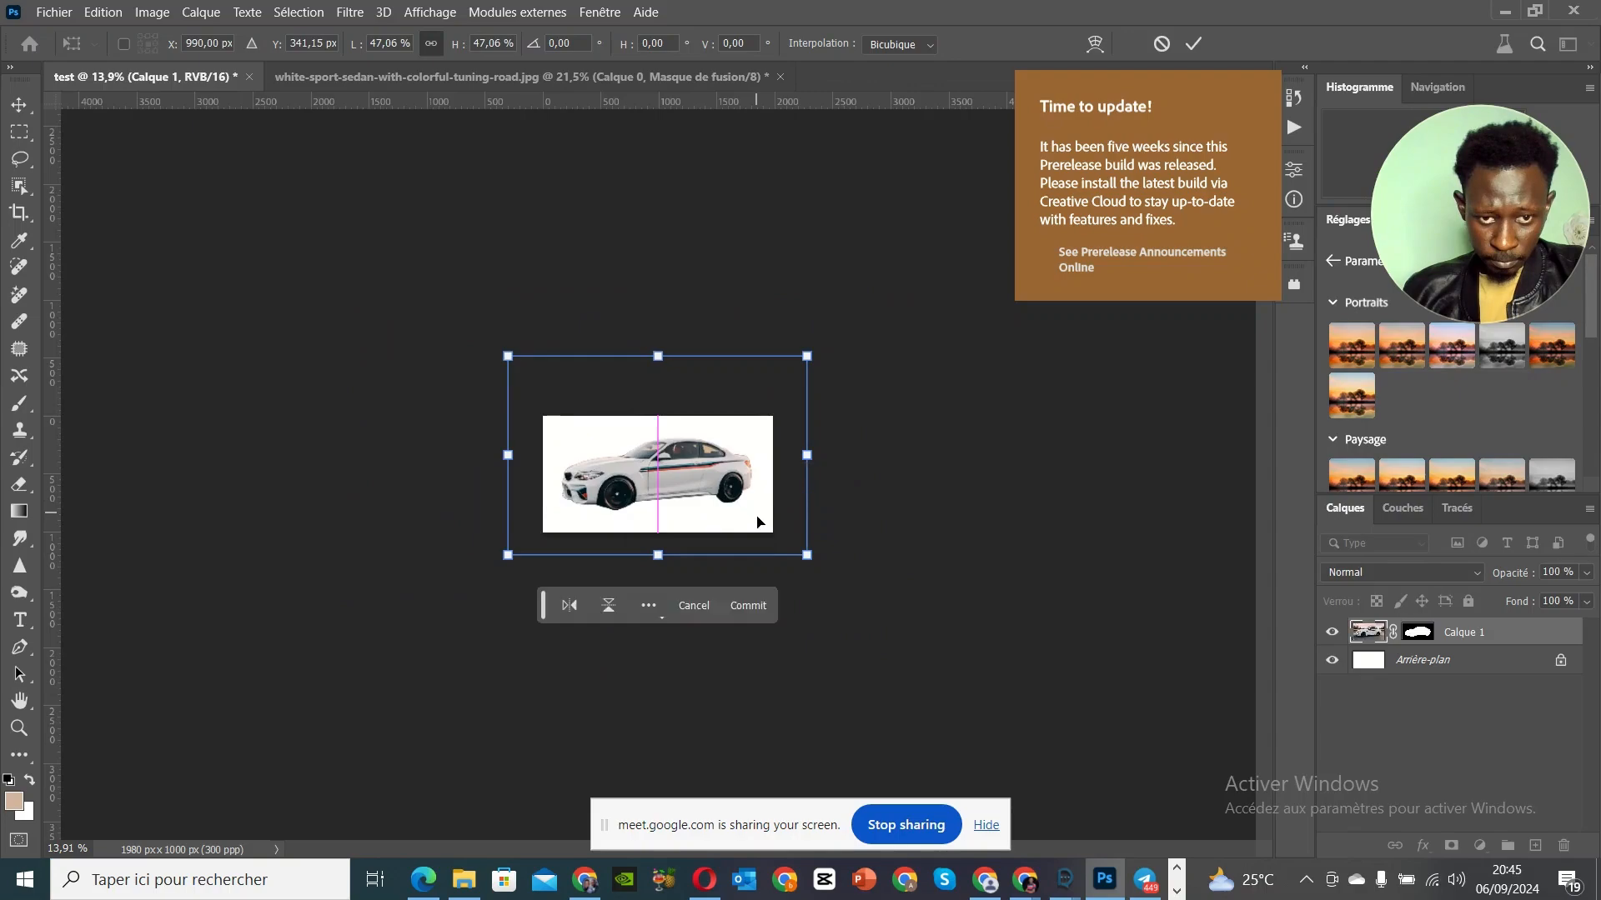
Step: Shrink the car further, position it in the lower middle of the canvas and apply the transformation
{"action": "scroll", "coordinate": [685, 490], "scroll_direction": "up", "scroll_amount": 2}
{"action": "scroll", "coordinate": [686, 490], "scroll_direction": "up", "scroll_amount": 4}
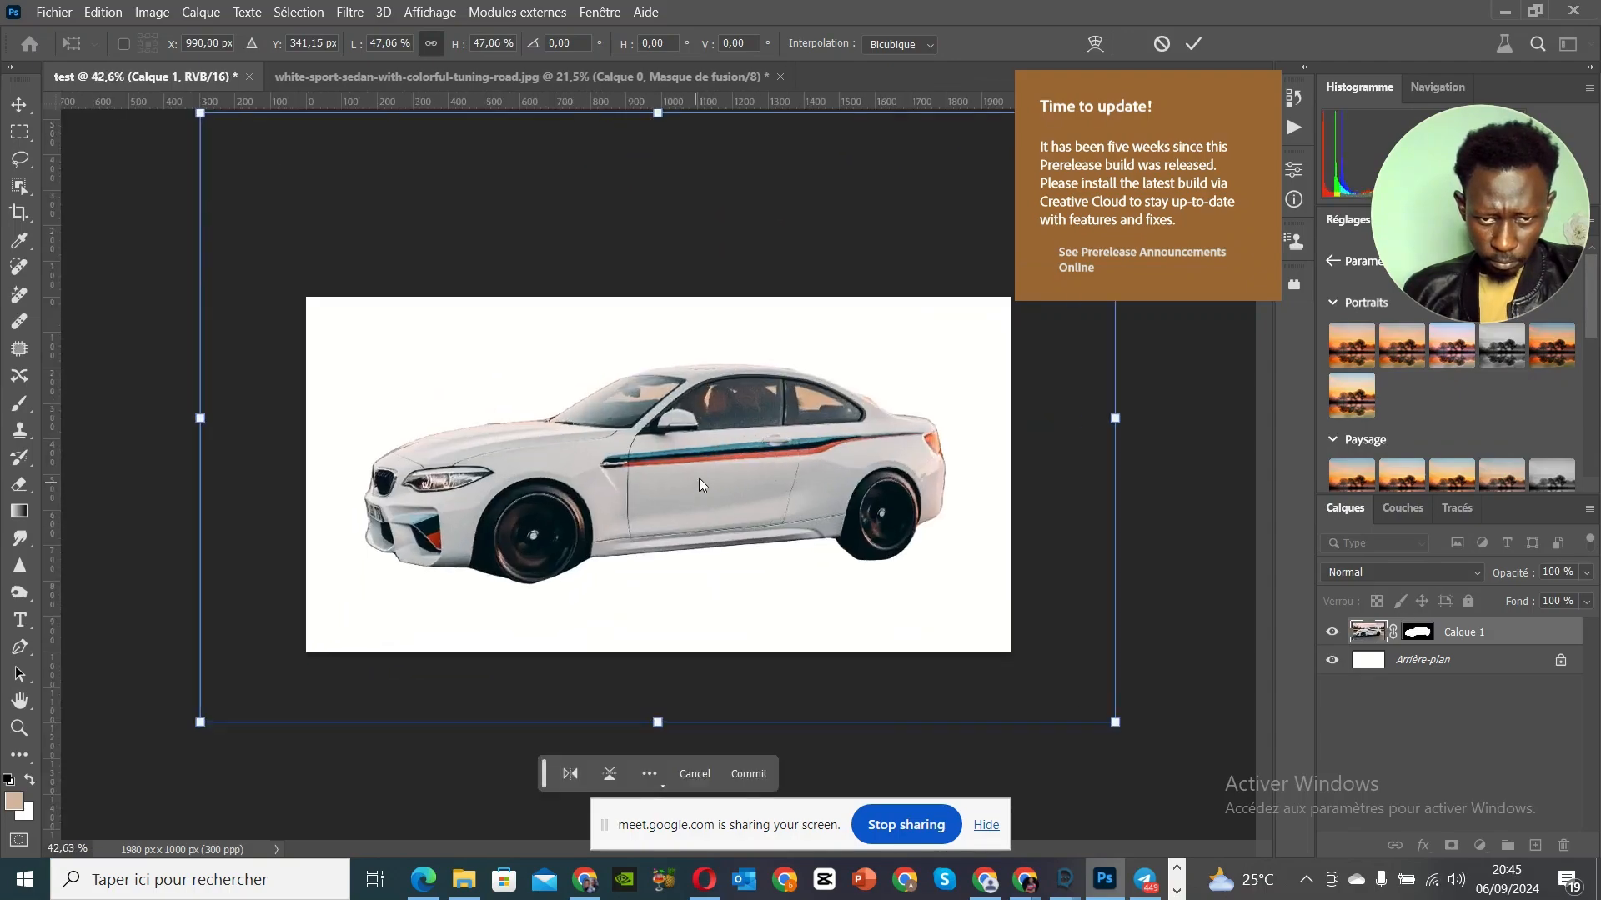
{"action": "left_click_drag", "start_coordinate": [700, 485], "coordinate": [702, 522]}
{"action": "left_click_drag", "start_coordinate": [1106, 761], "coordinate": [1057, 722]}
{"action": "left_click_drag", "start_coordinate": [987, 681], "coordinate": [759, 555]}
{"action": "left_click_drag", "start_coordinate": [624, 435], "coordinate": [774, 577]}
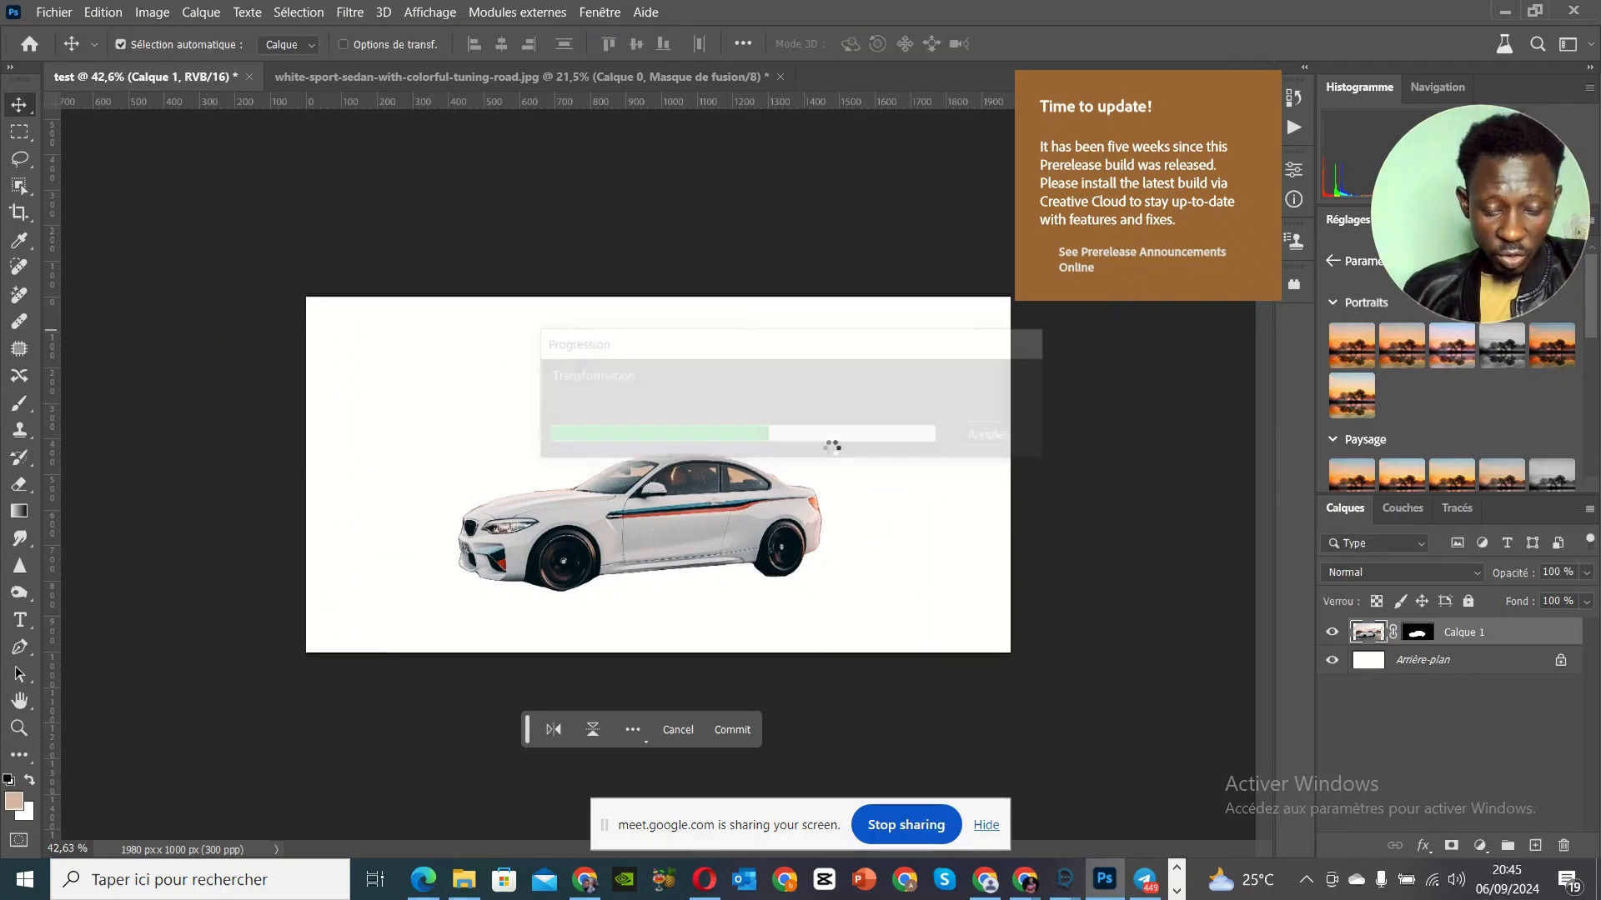
Step: Activate the Eraser with an 8 px brush and target the car layer's image rather than its mask
{"action": "scroll", "coordinate": [692, 529], "scroll_direction": "up", "scroll_amount": 1}
{"action": "scroll", "coordinate": [664, 543], "scroll_direction": "up", "scroll_amount": 2}
{"action": "scroll", "coordinate": [665, 540], "scroll_direction": "up", "scroll_amount": 3}
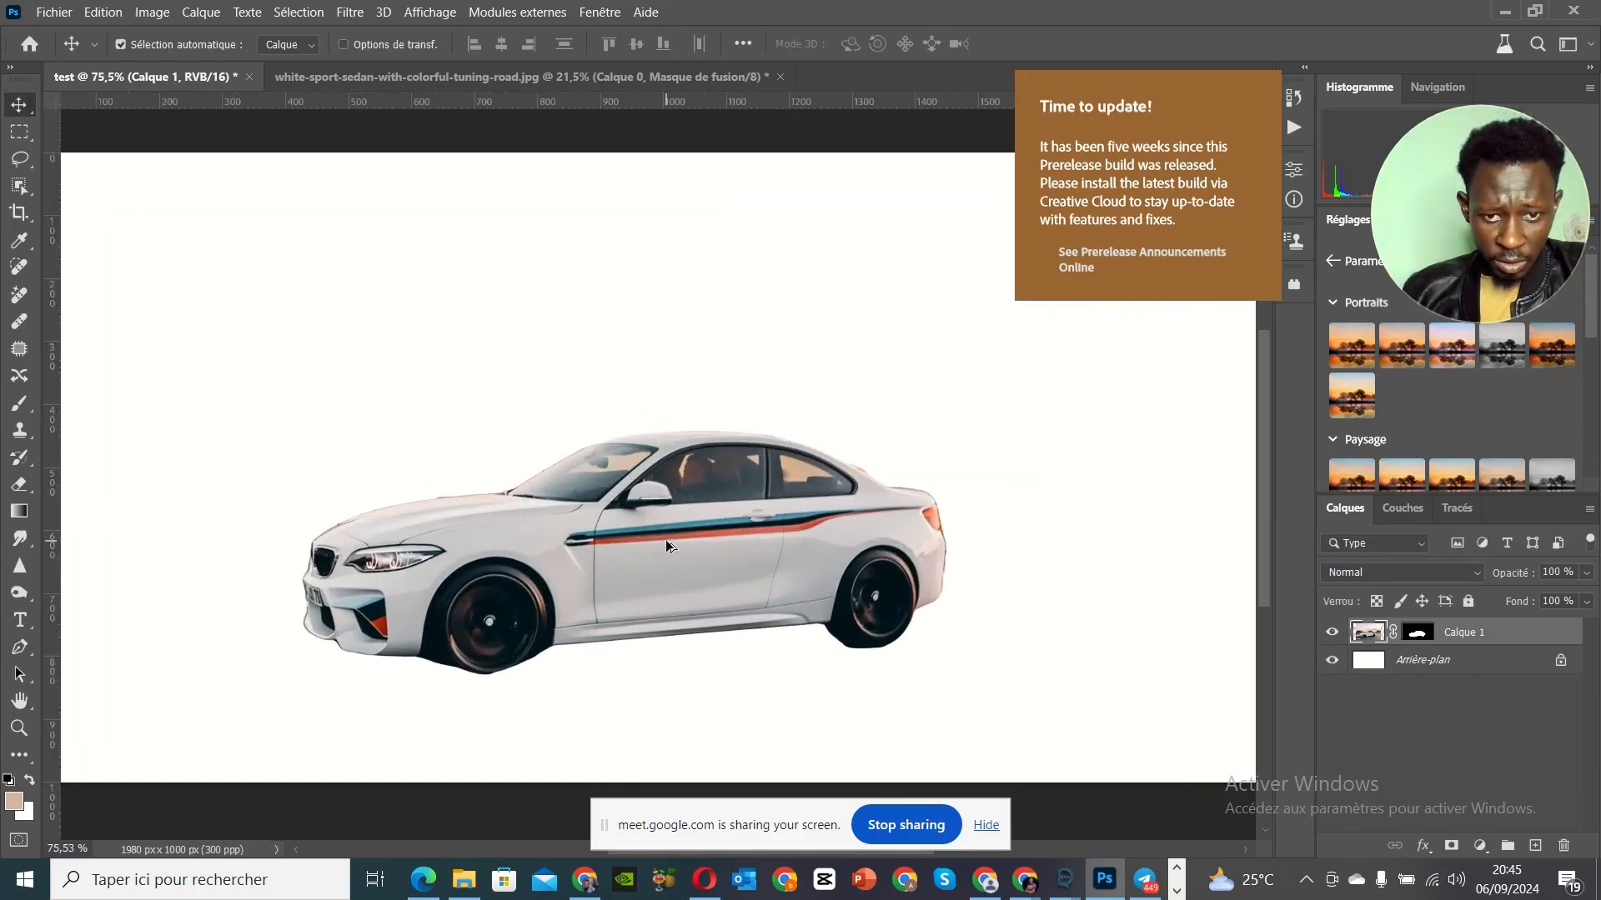
{"action": "scroll", "coordinate": [483, 534], "scroll_direction": "up", "scroll_amount": 2}
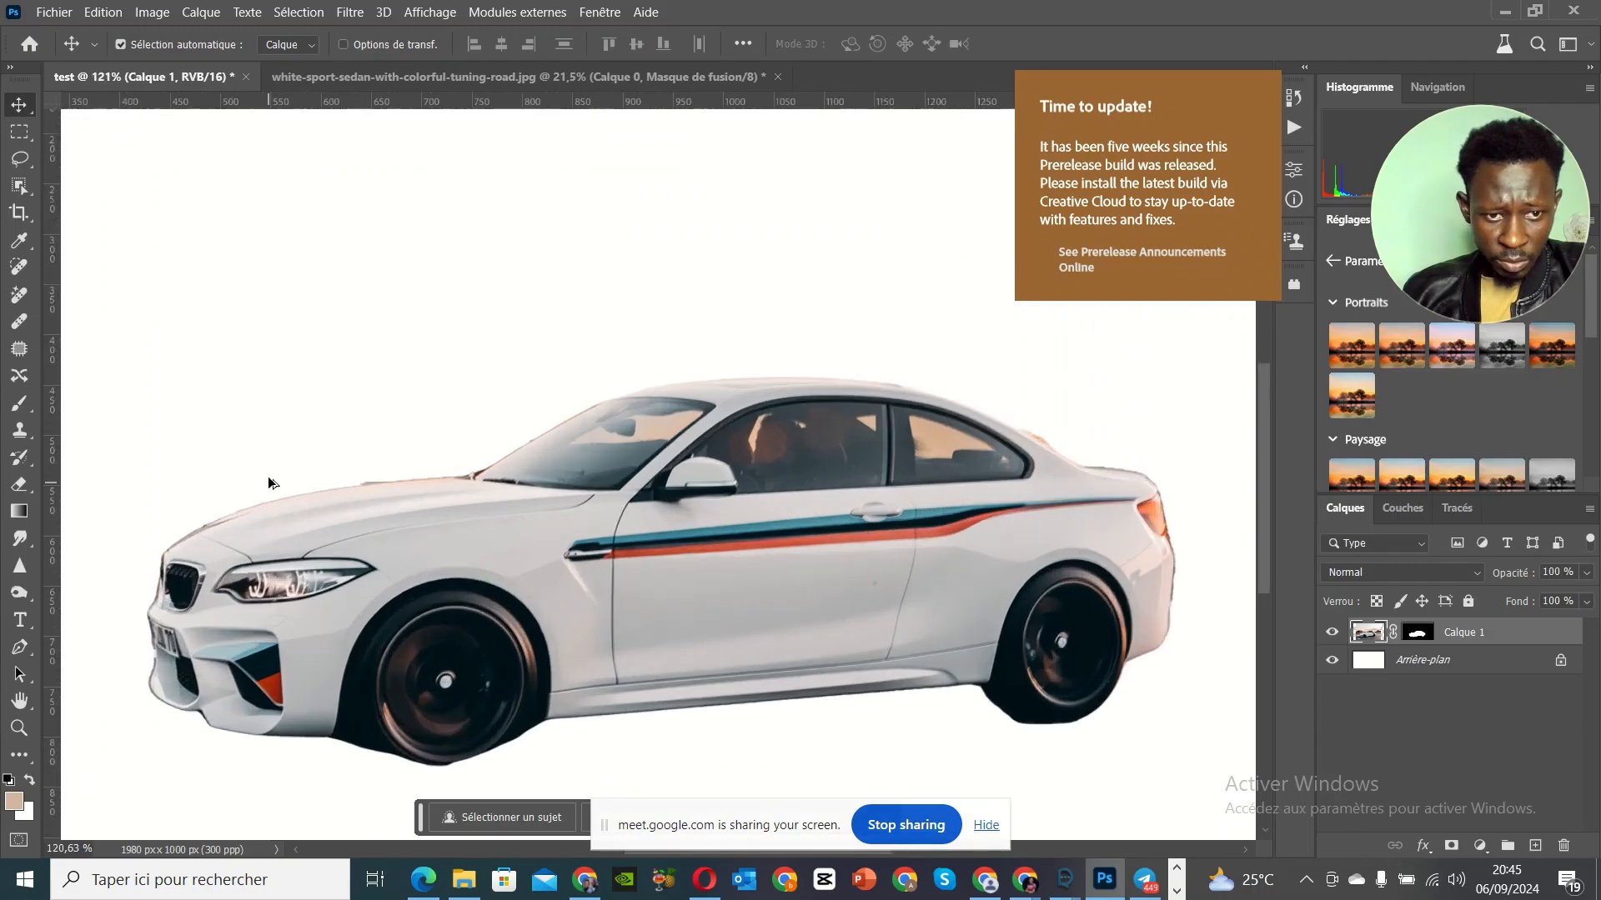
{"action": "scroll", "coordinate": [284, 482], "scroll_direction": "up", "scroll_amount": 4}
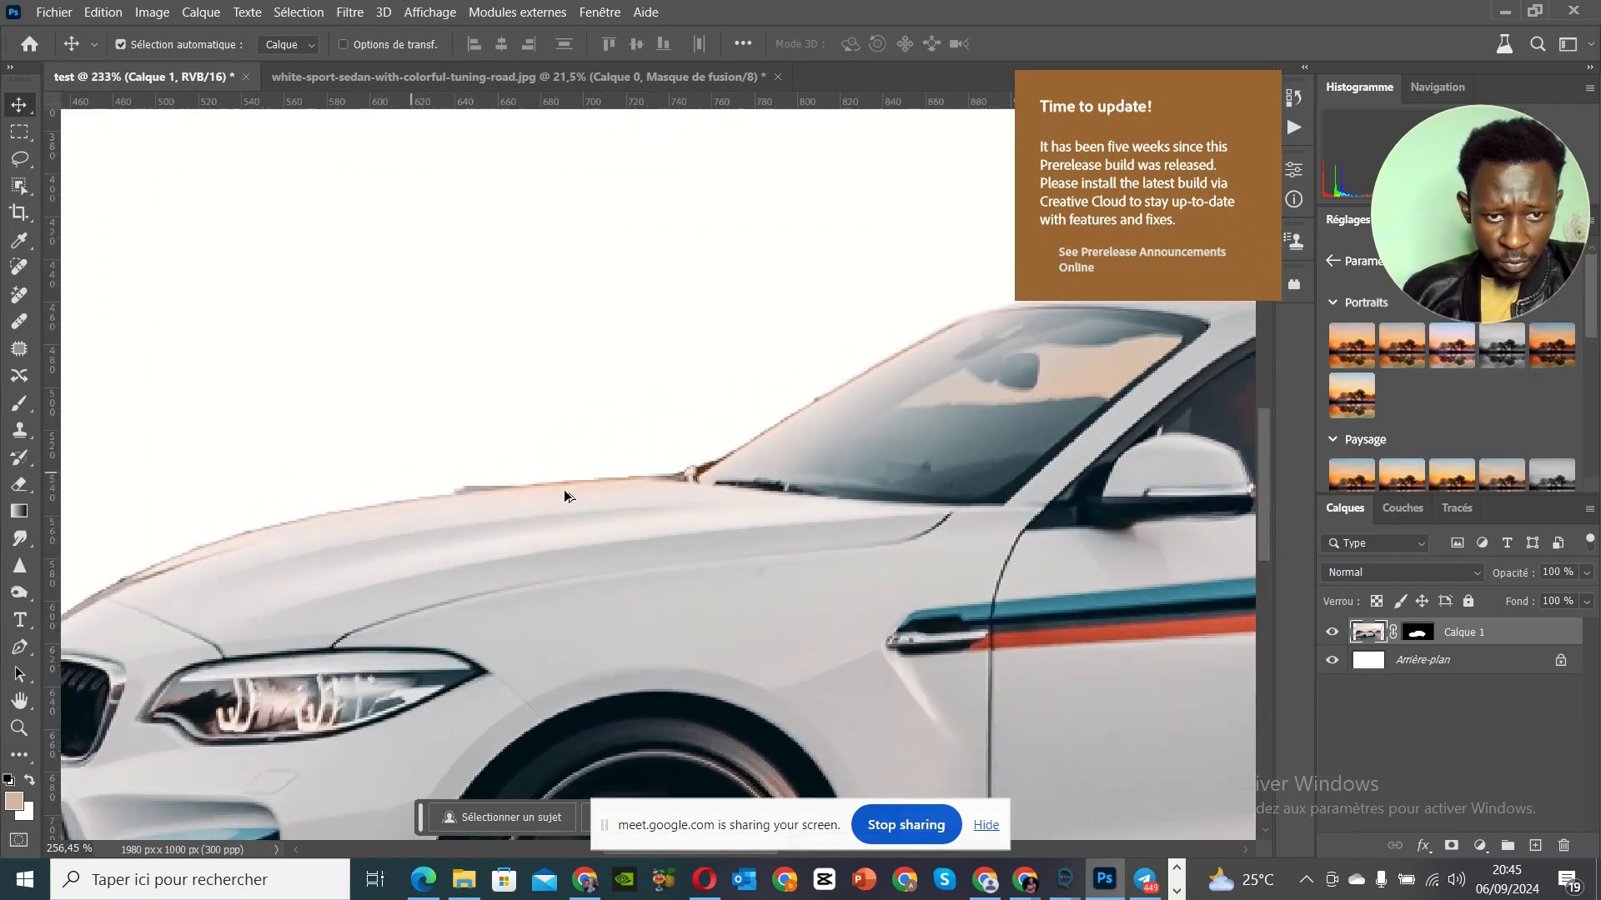
{"action": "scroll", "coordinate": [651, 492], "scroll_direction": "up", "scroll_amount": 3}
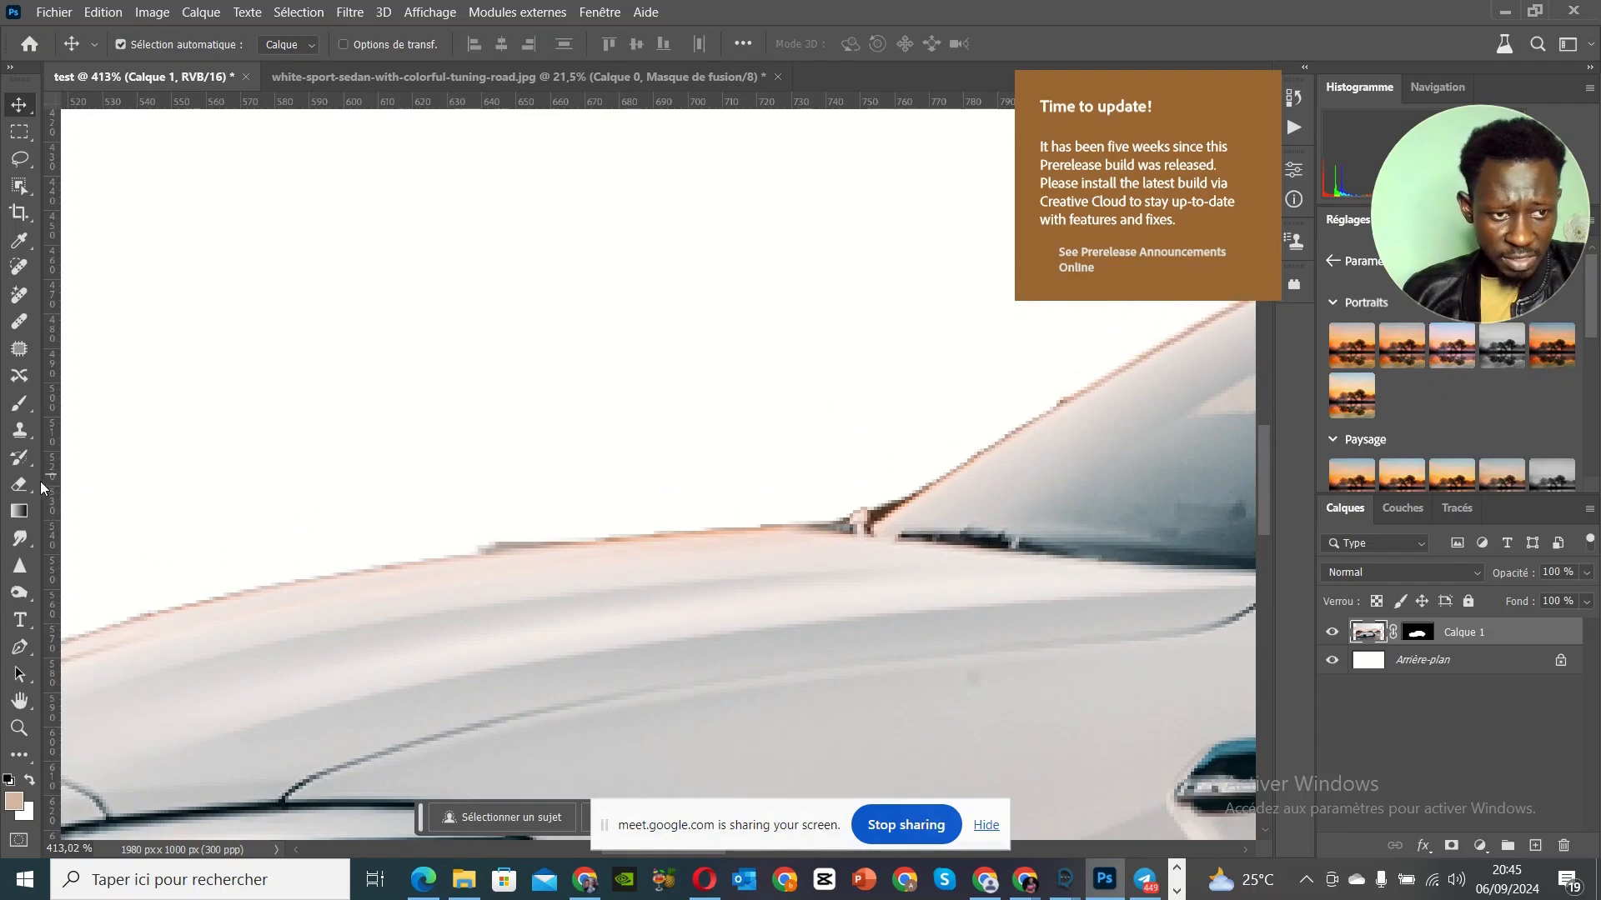
{"action": "left_click", "coordinate": [23, 489]}
{"action": "right_click", "coordinate": [655, 506]}
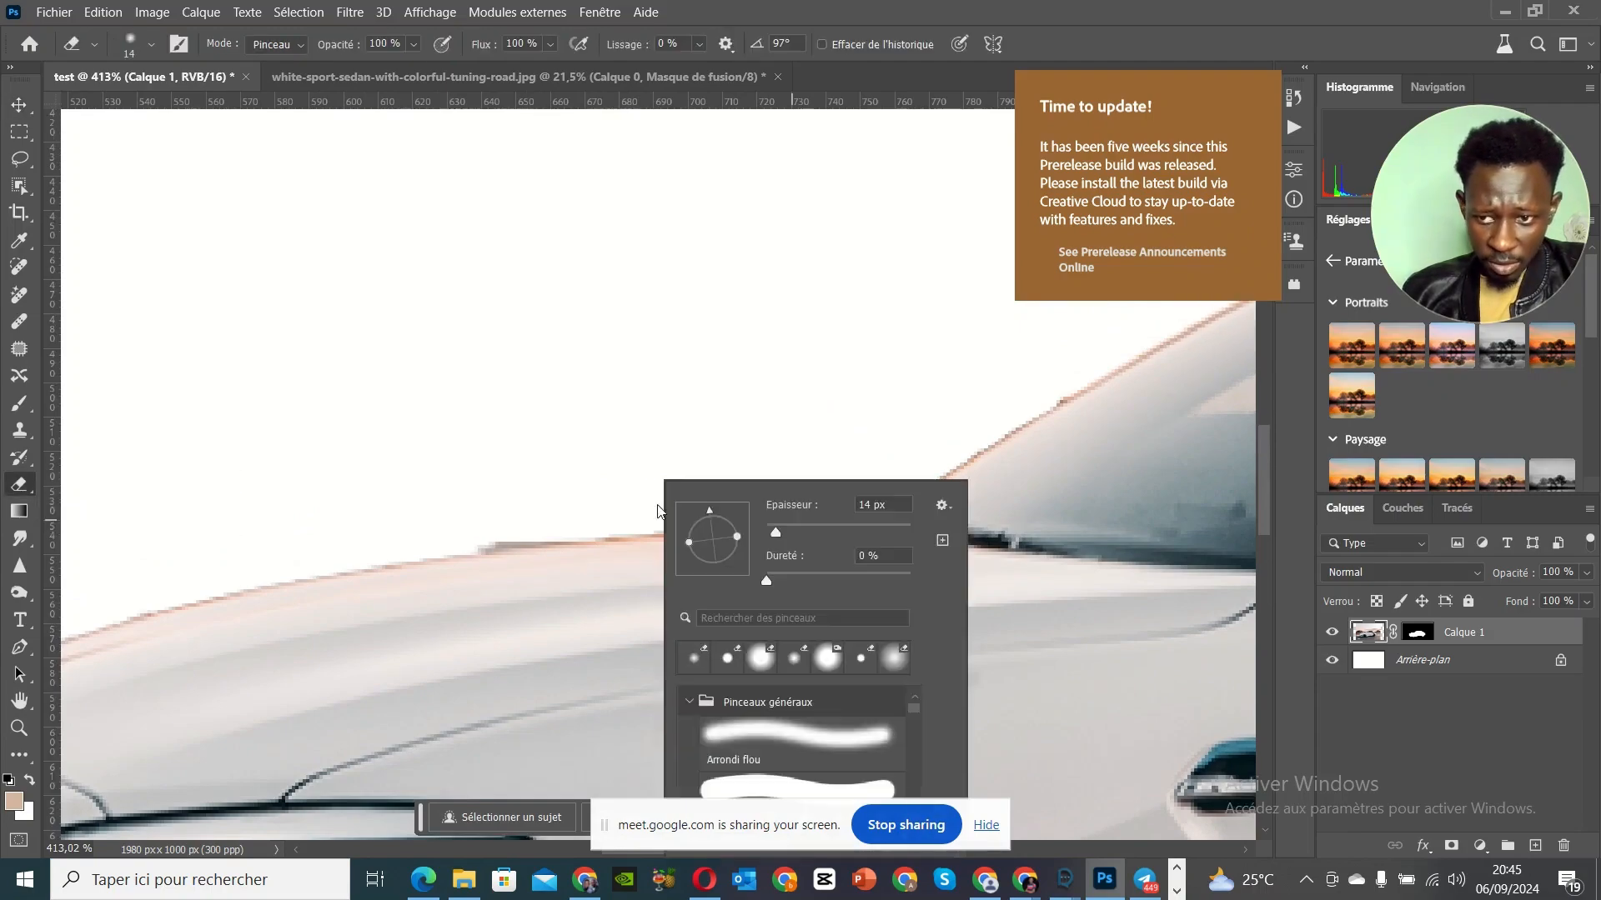
{"action": "scroll", "coordinate": [576, 517], "scroll_direction": "up", "scroll_amount": 3}
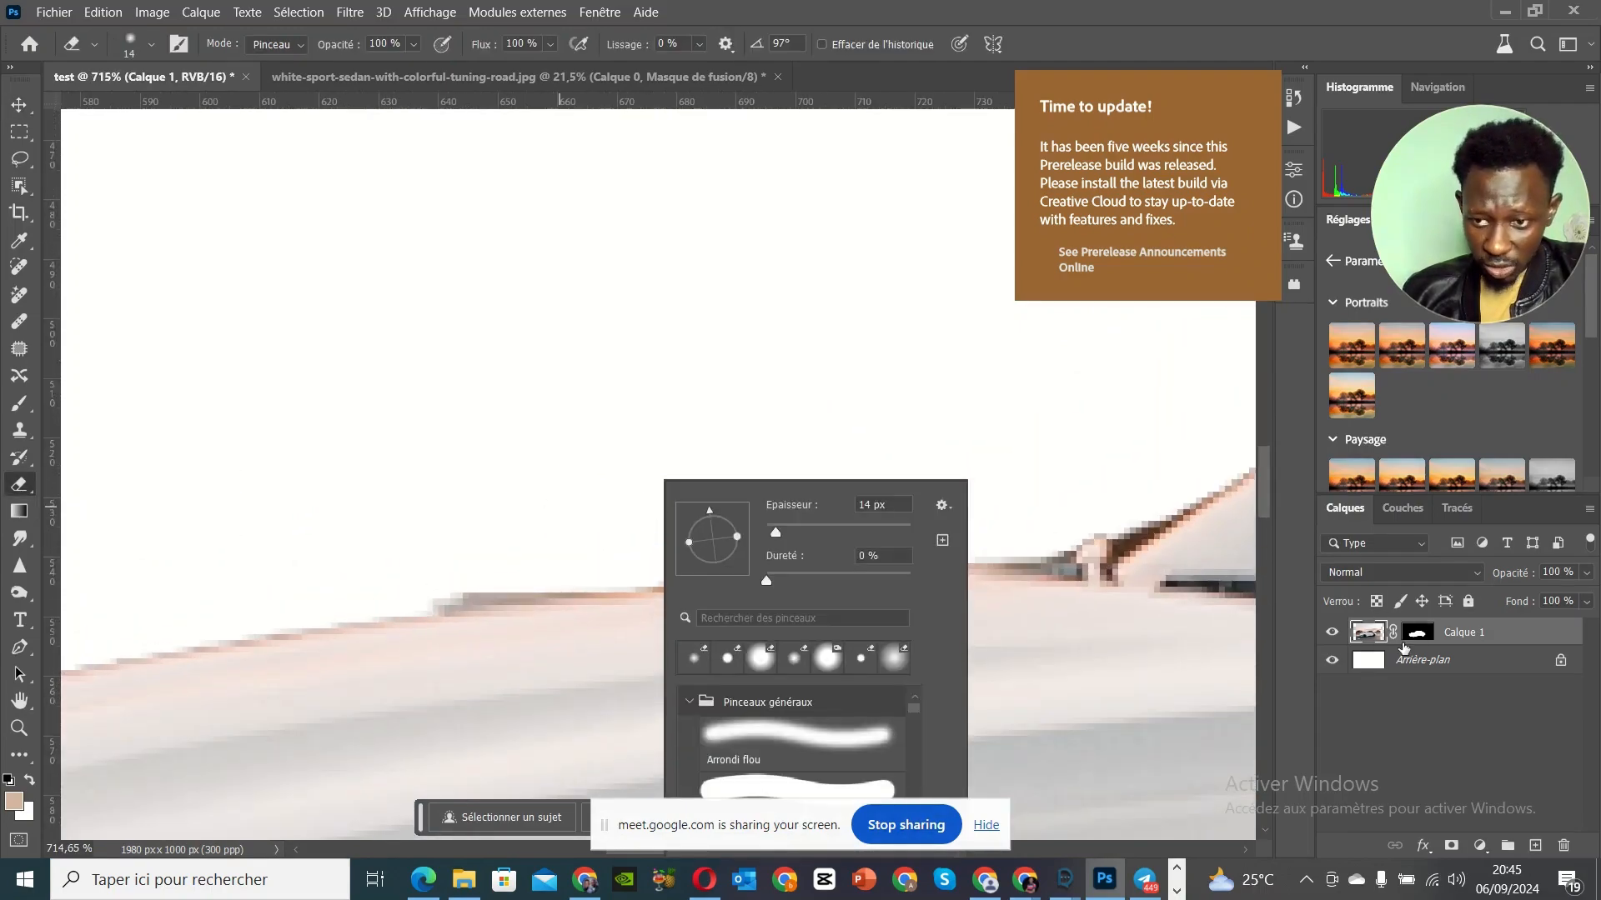
{"action": "left_click", "coordinate": [1367, 636]}
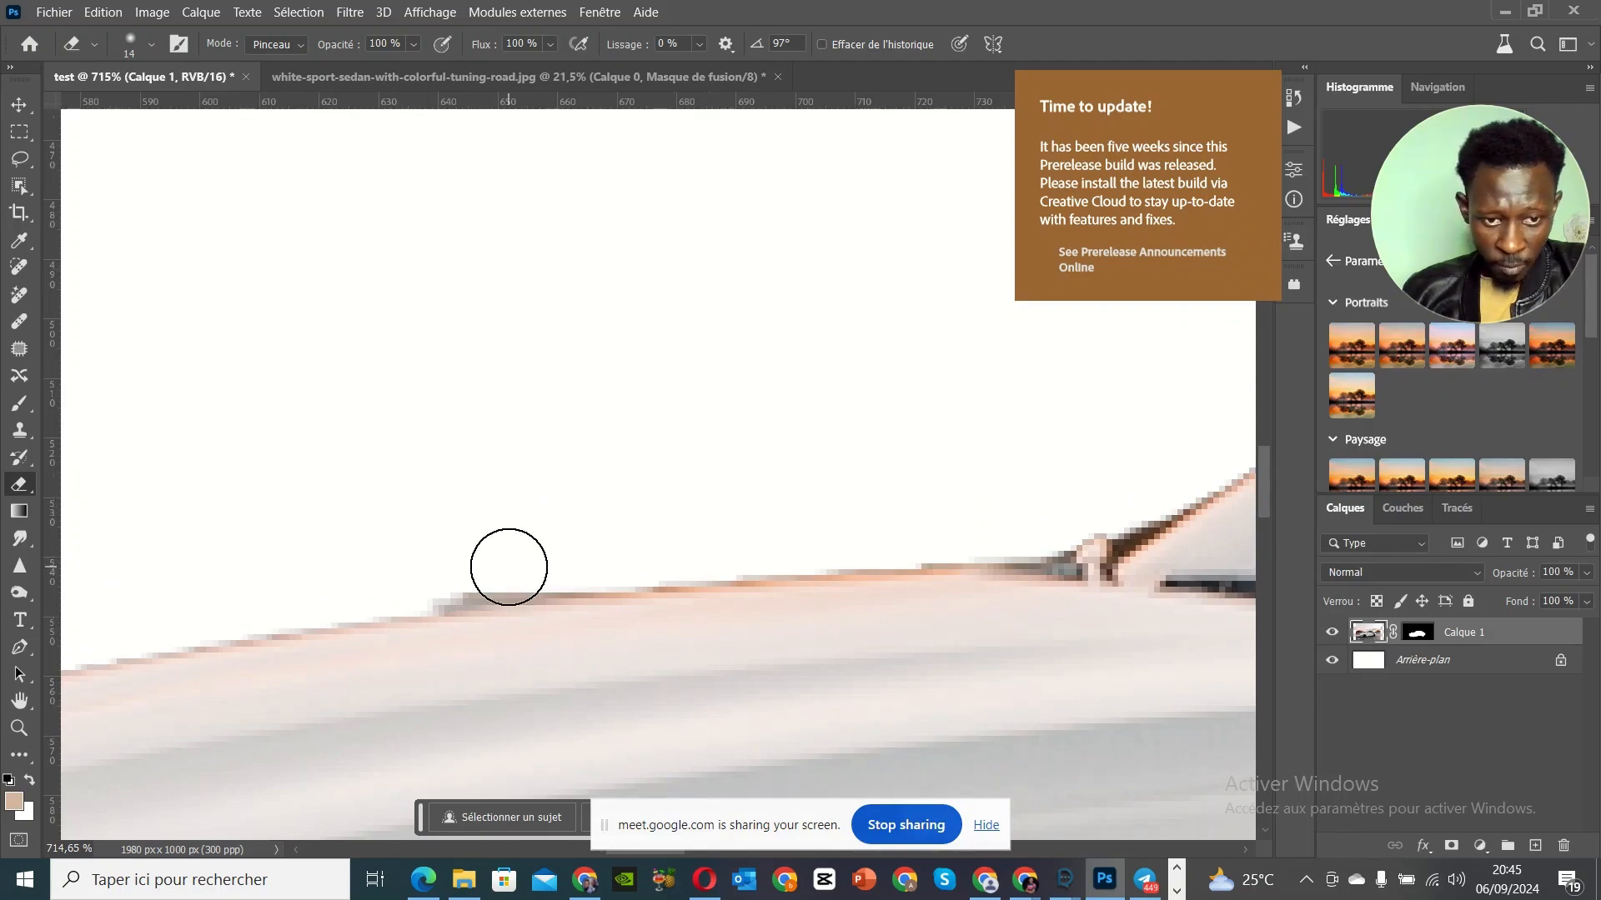
{"action": "scroll", "coordinate": [509, 567], "scroll_direction": "up", "scroll_amount": 2}
{"action": "right_click", "coordinate": [518, 546]}
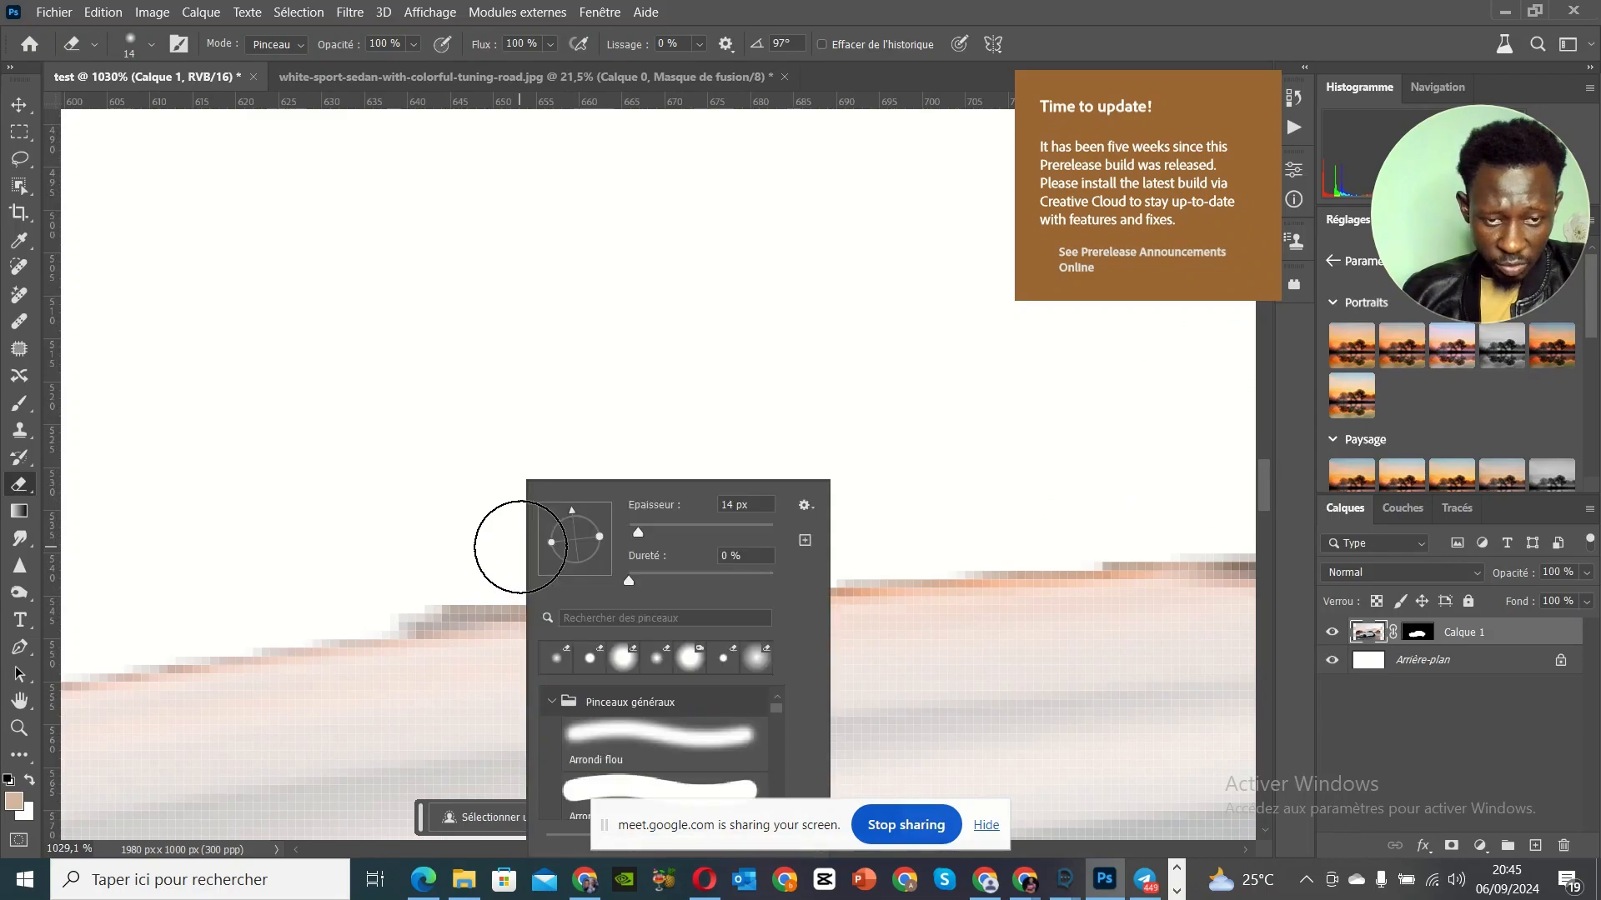
{"action": "left_click", "coordinate": [633, 534]}
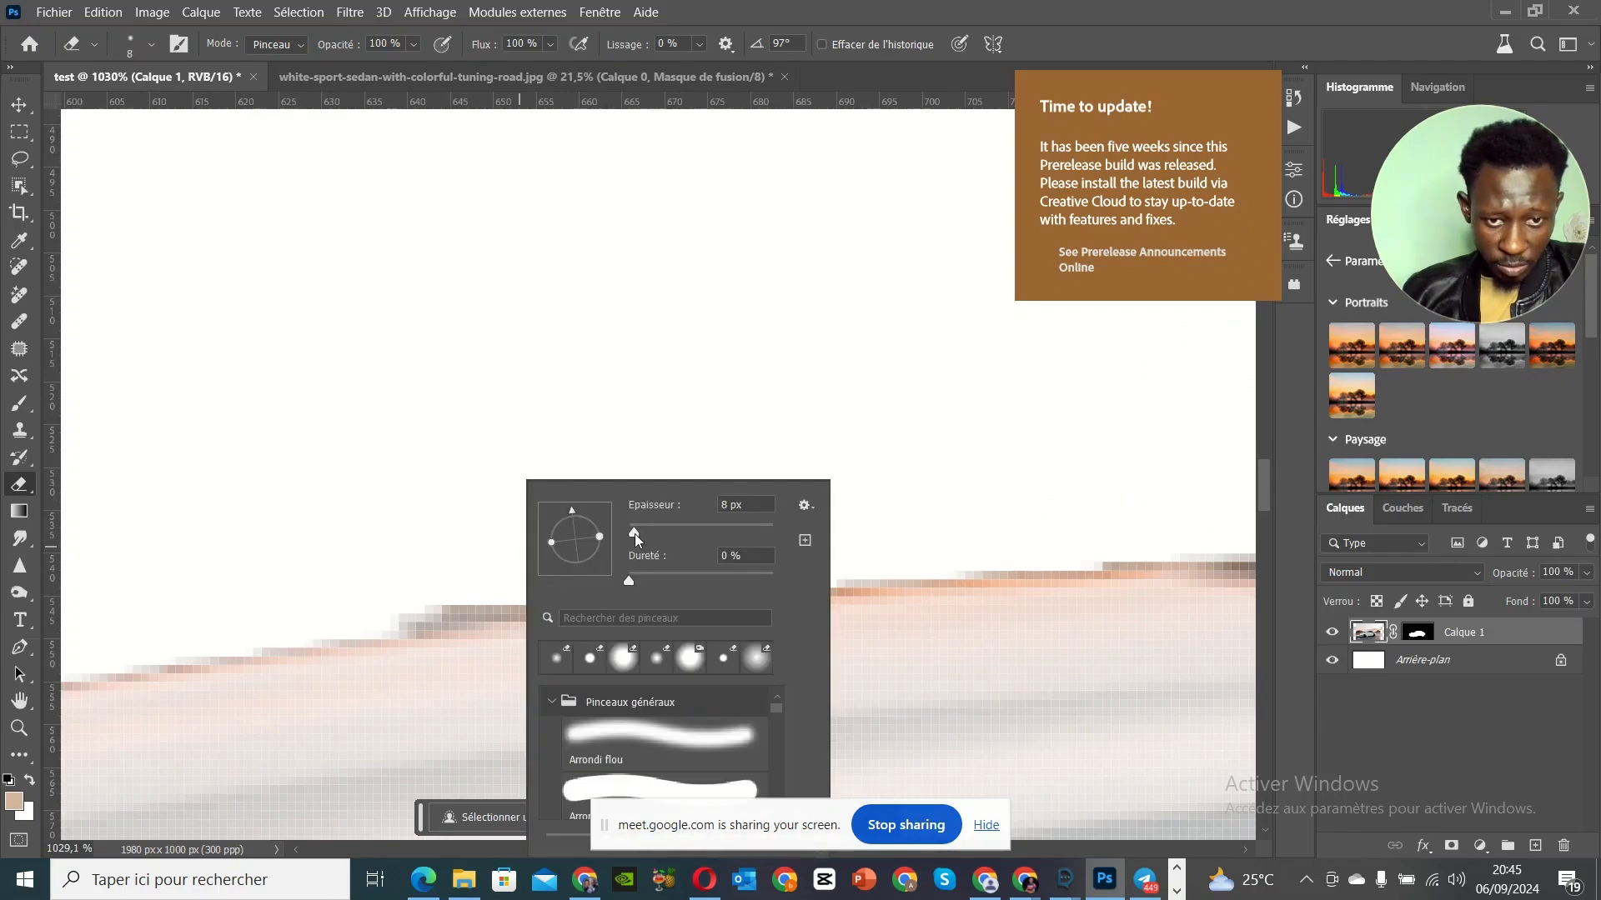
{"action": "left_click_drag", "start_coordinate": [633, 534], "coordinate": [634, 534]}
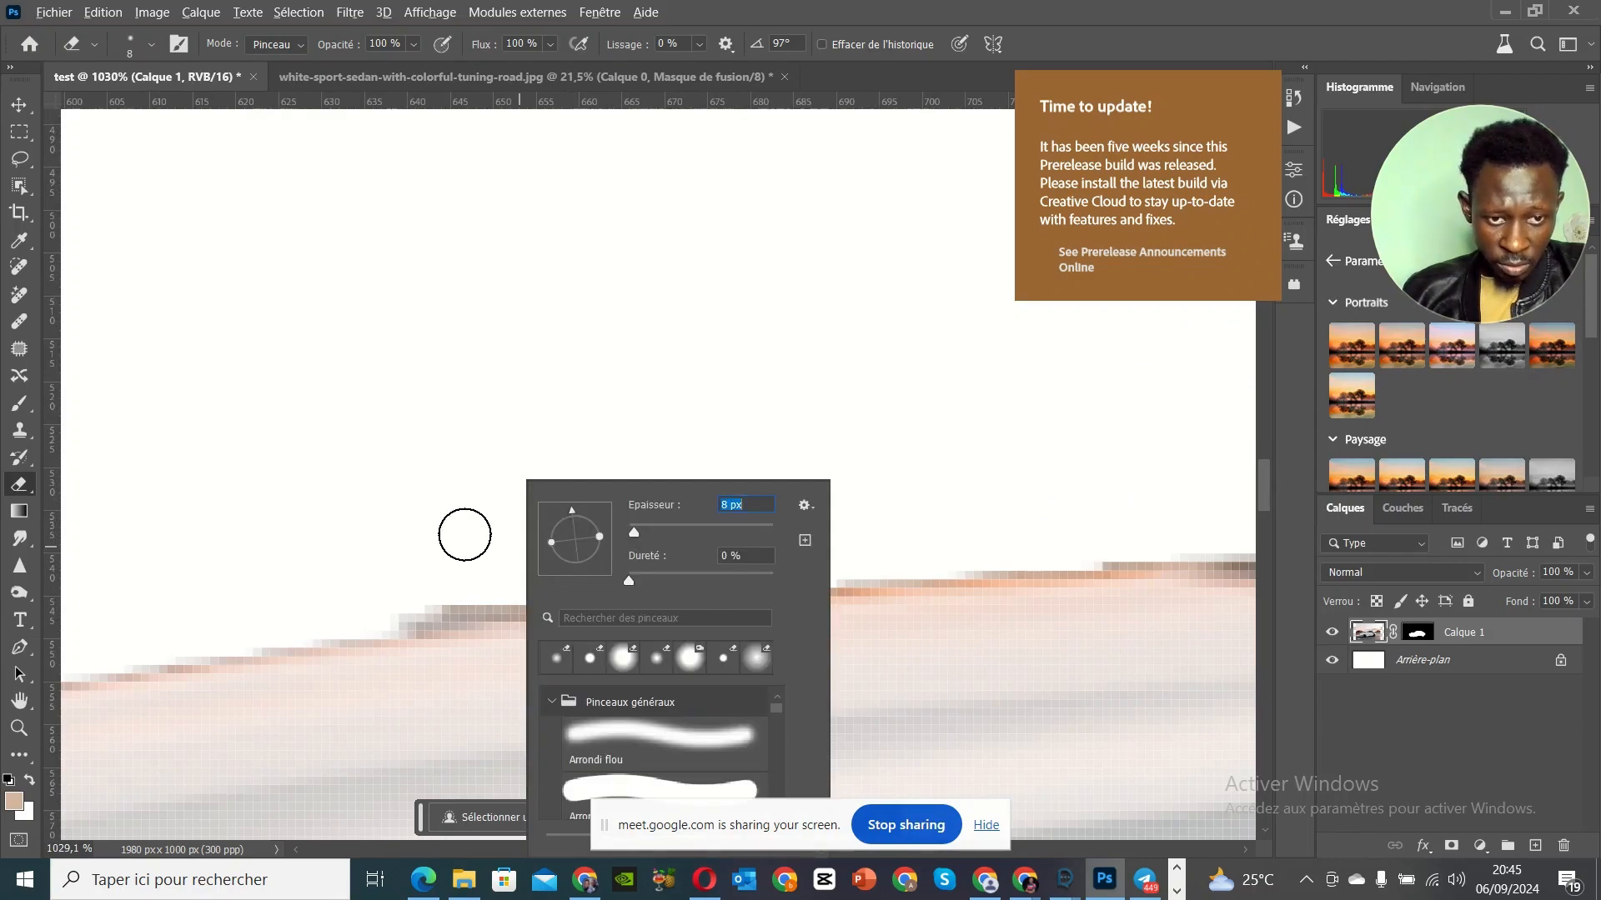
{"action": "left_click", "coordinate": [488, 576]}
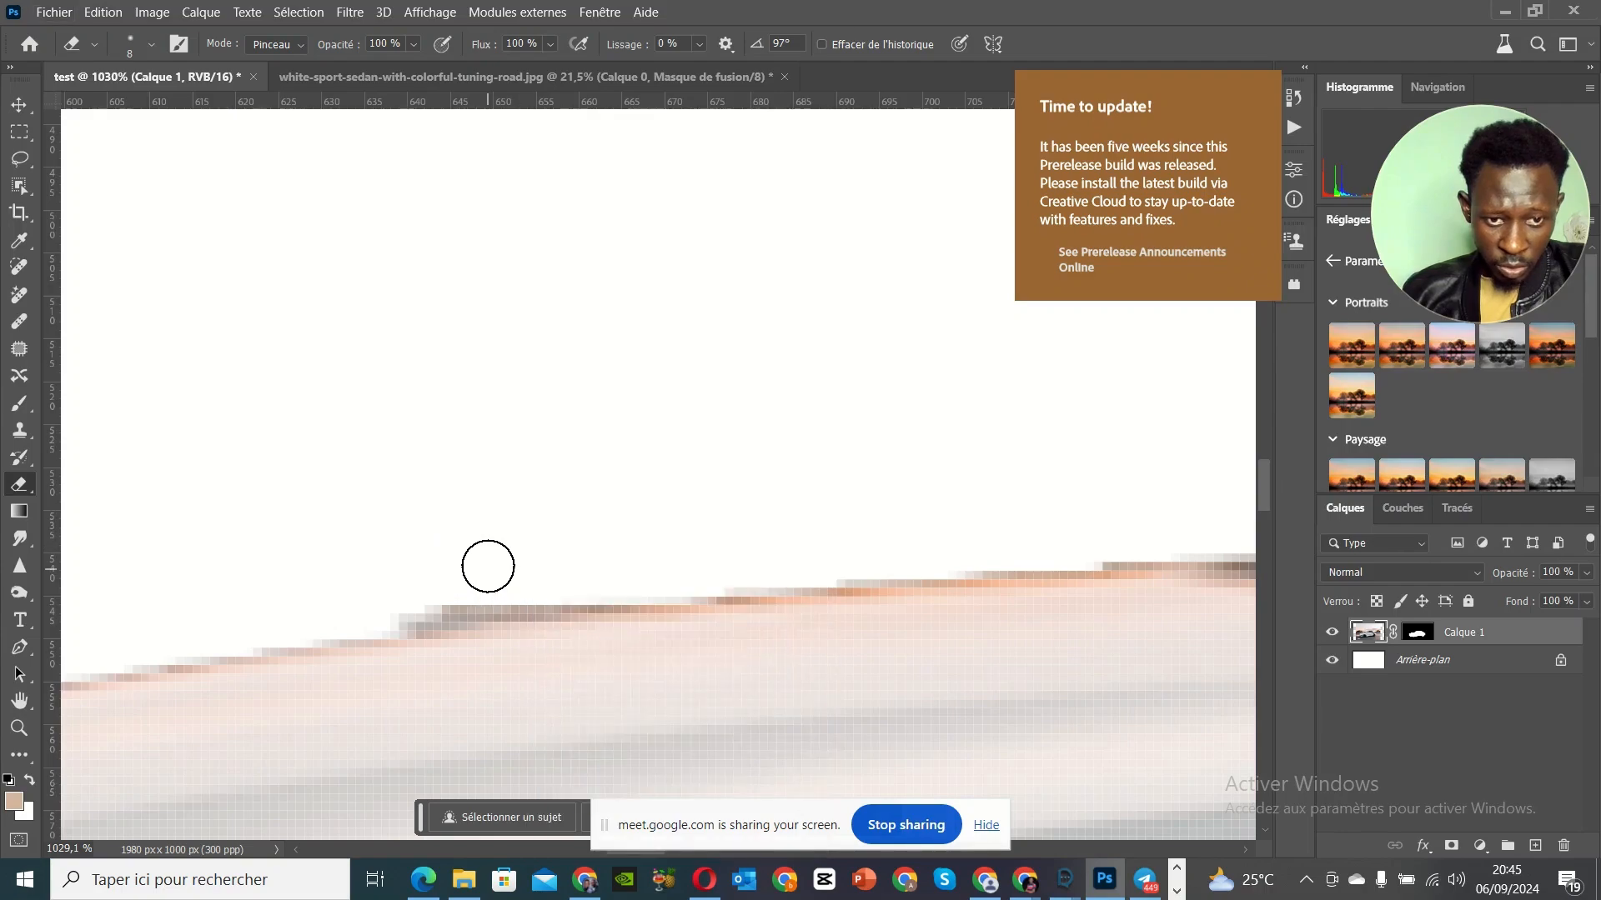
{"action": "right_click", "coordinate": [488, 566]}
{"action": "left_click", "coordinate": [454, 547]}
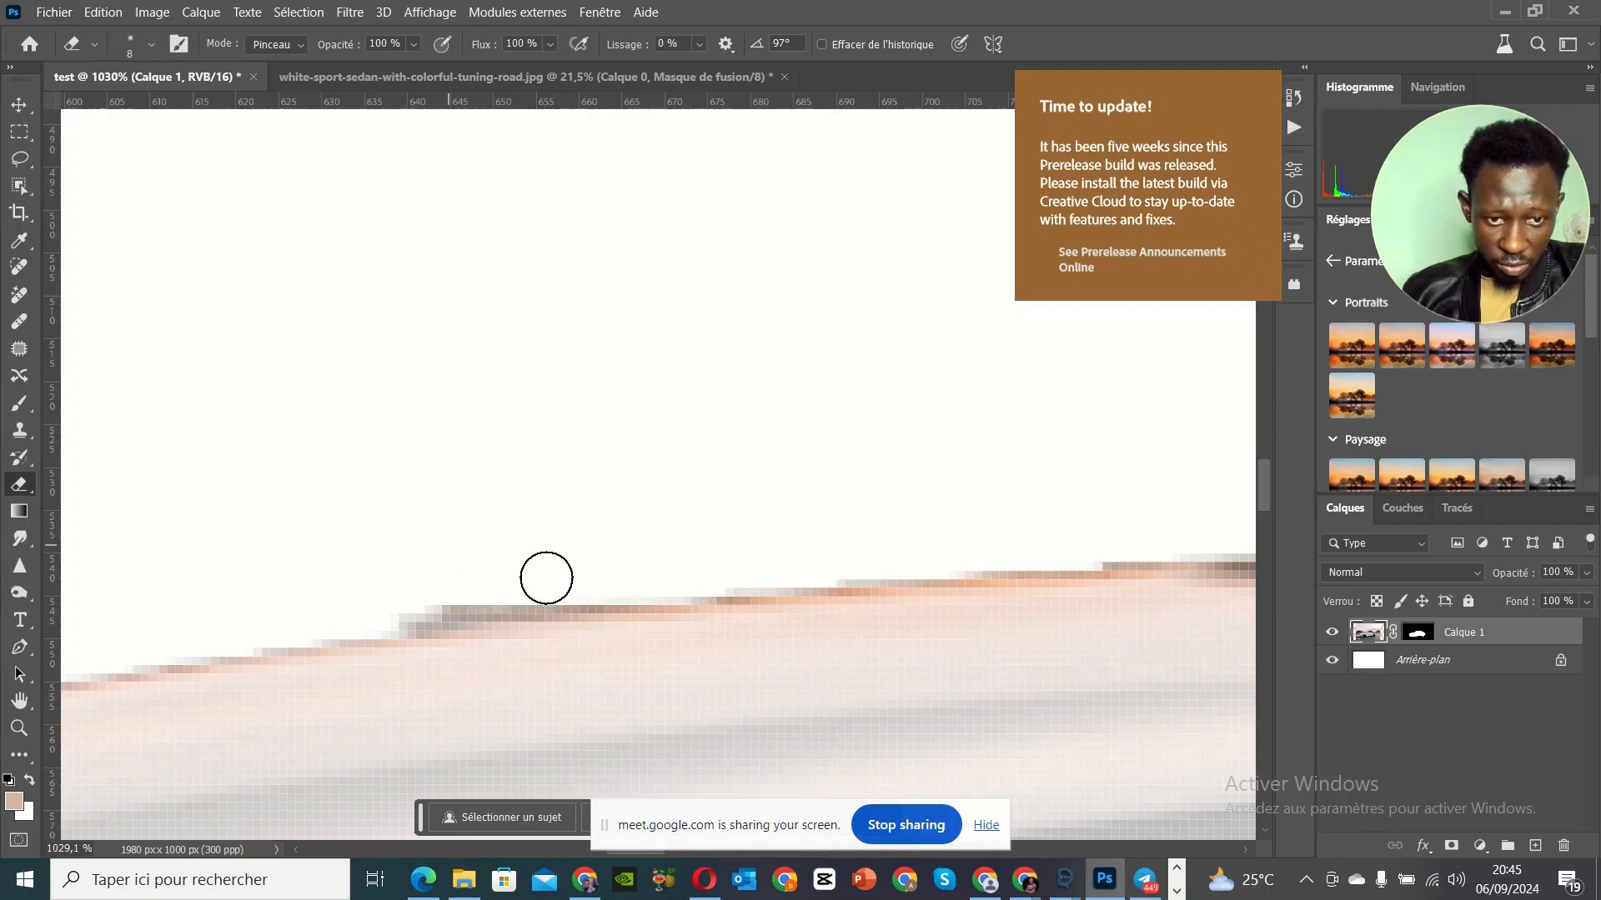
Step: Erase the dark fringe along the upper edge of the car's bonnet towards the base of the windscreen
{"action": "mouse_move", "coordinate": [483, 593]}
{"action": "left_mouse_down"}
{"action": "mouse_move", "coordinate": [390, 603]}
{"action": "mouse_move", "coordinate": [573, 570]}
{"action": "left_mouse_up"}
{"action": "scroll", "coordinate": [589, 575], "scroll_direction": "down", "scroll_amount": 1}
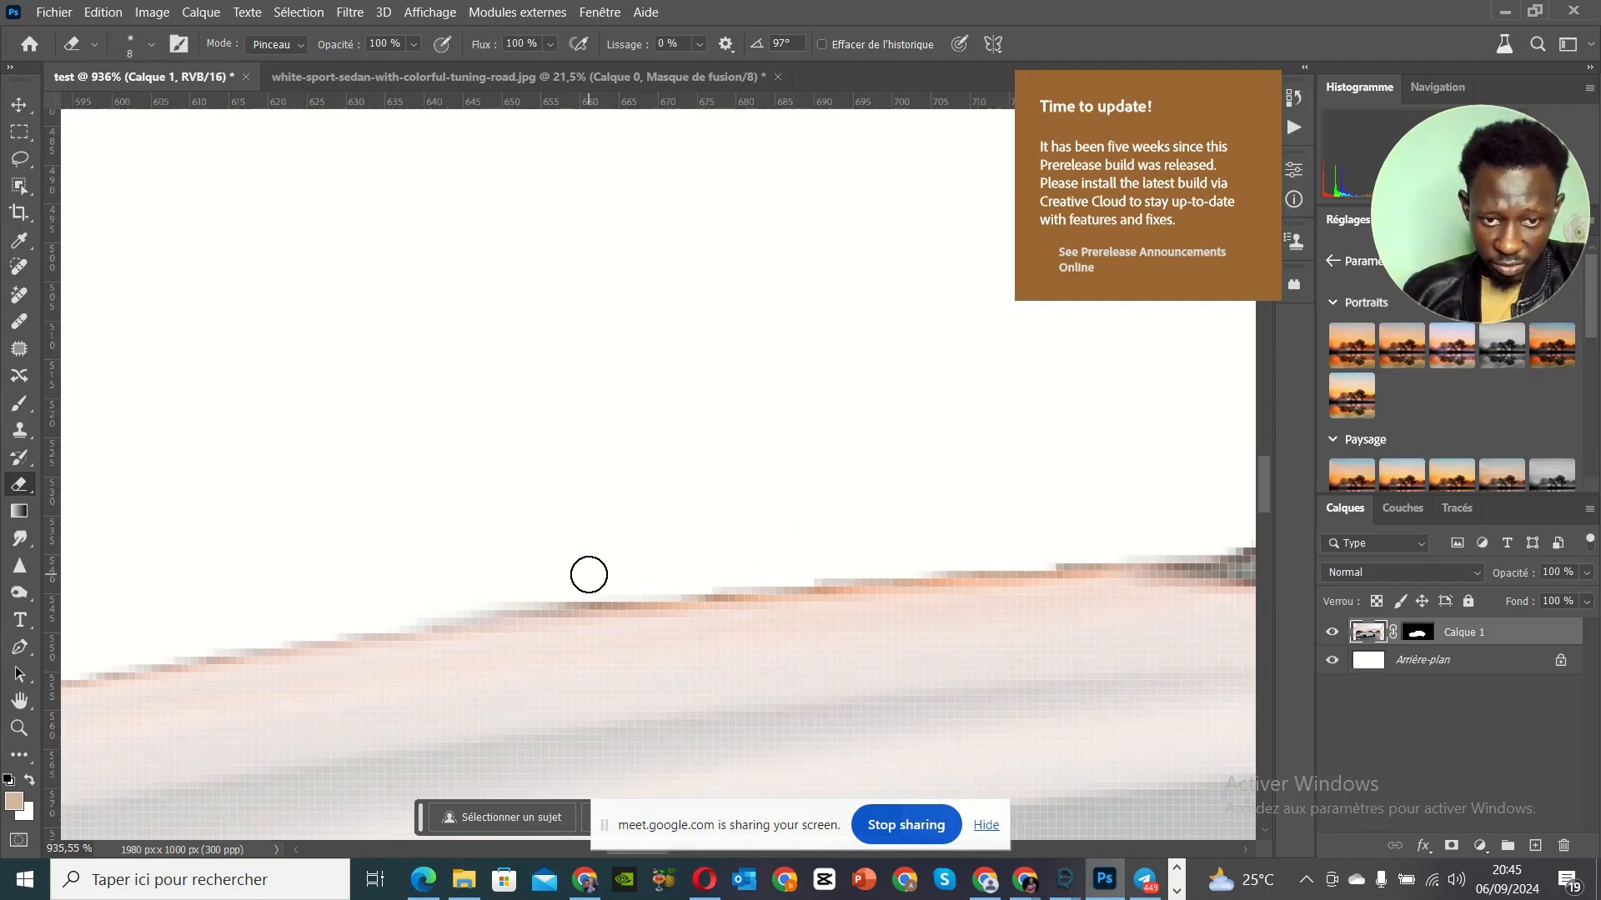
{"action": "scroll", "coordinate": [589, 575], "scroll_direction": "down", "scroll_amount": 8}
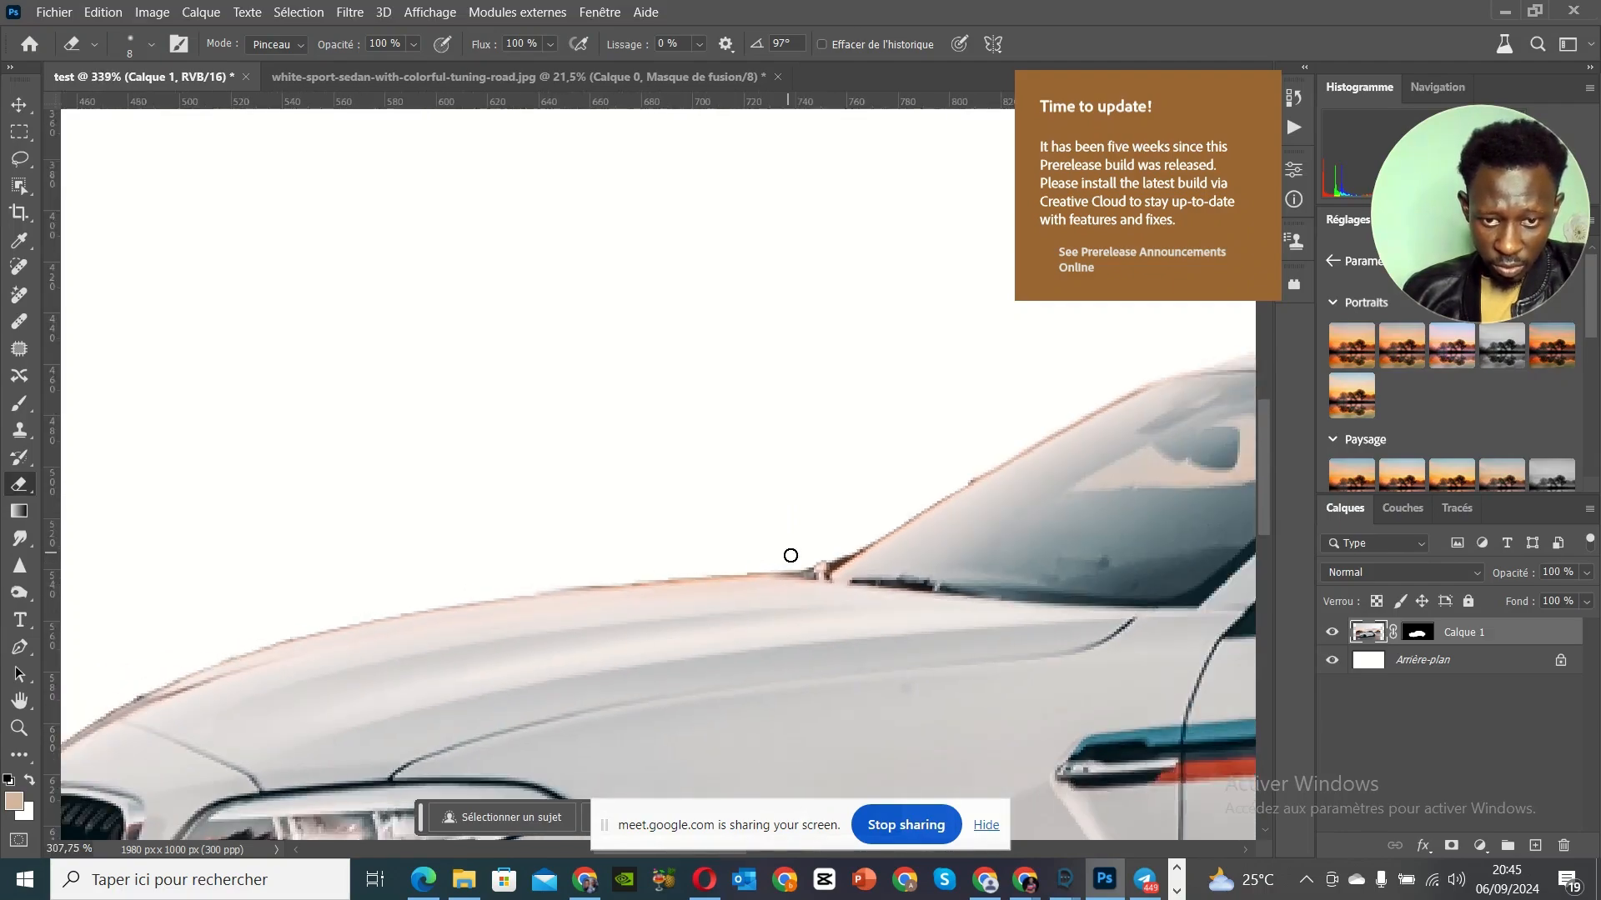
{"action": "scroll", "coordinate": [790, 555], "scroll_direction": "down", "scroll_amount": 2}
{"action": "scroll", "coordinate": [690, 597], "scroll_direction": "up", "scroll_amount": 6}
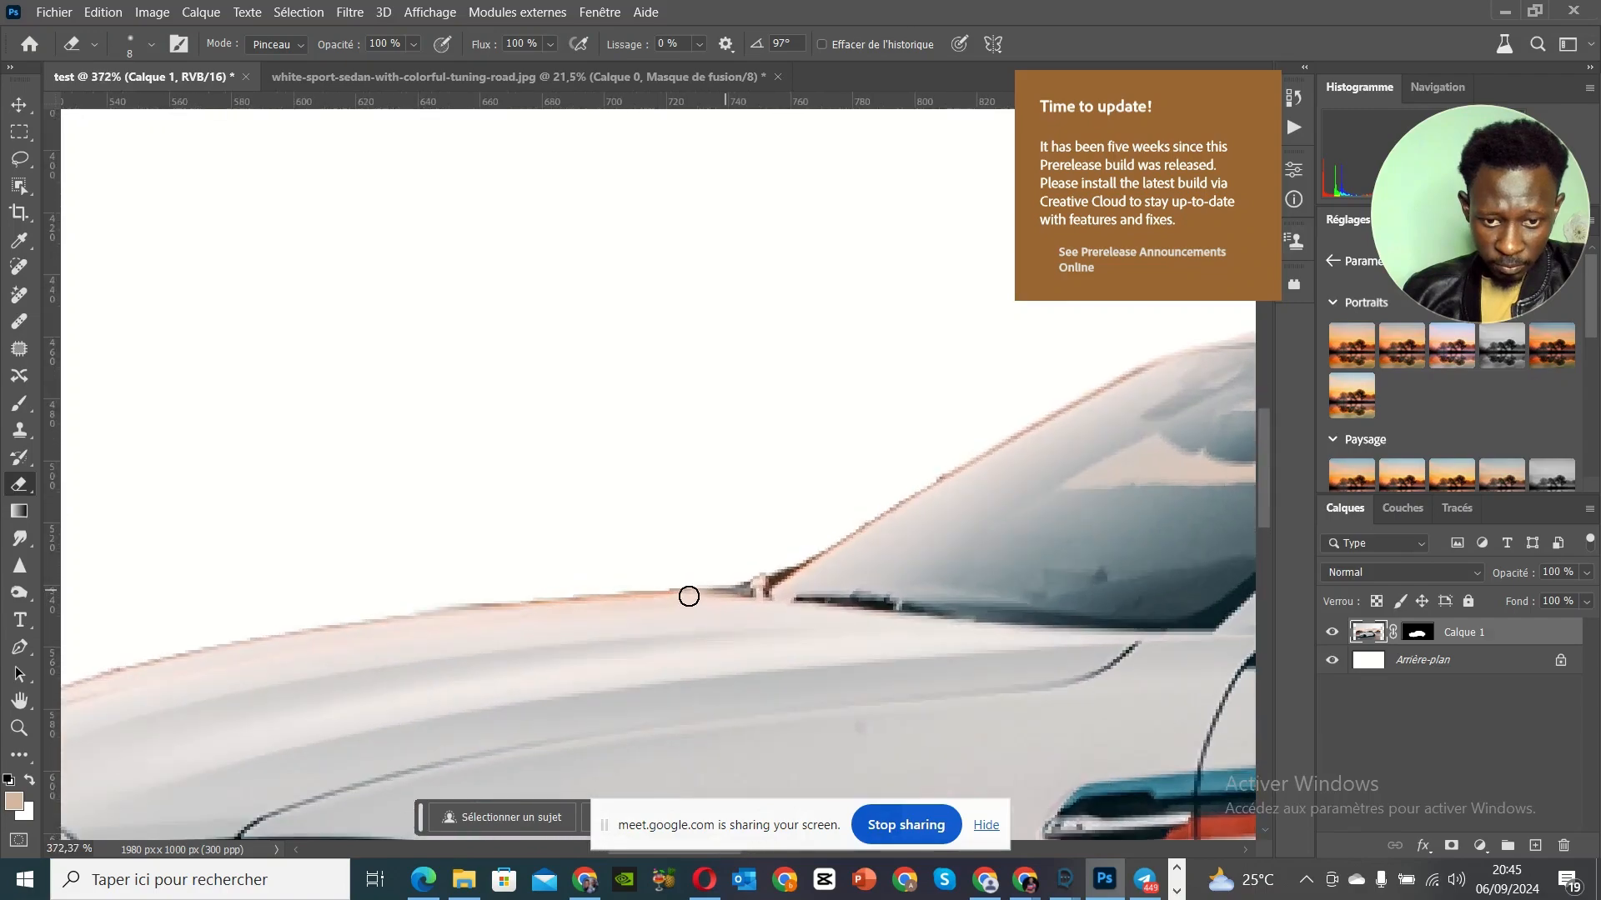
{"action": "scroll", "coordinate": [436, 640], "scroll_direction": "up", "scroll_amount": 5}
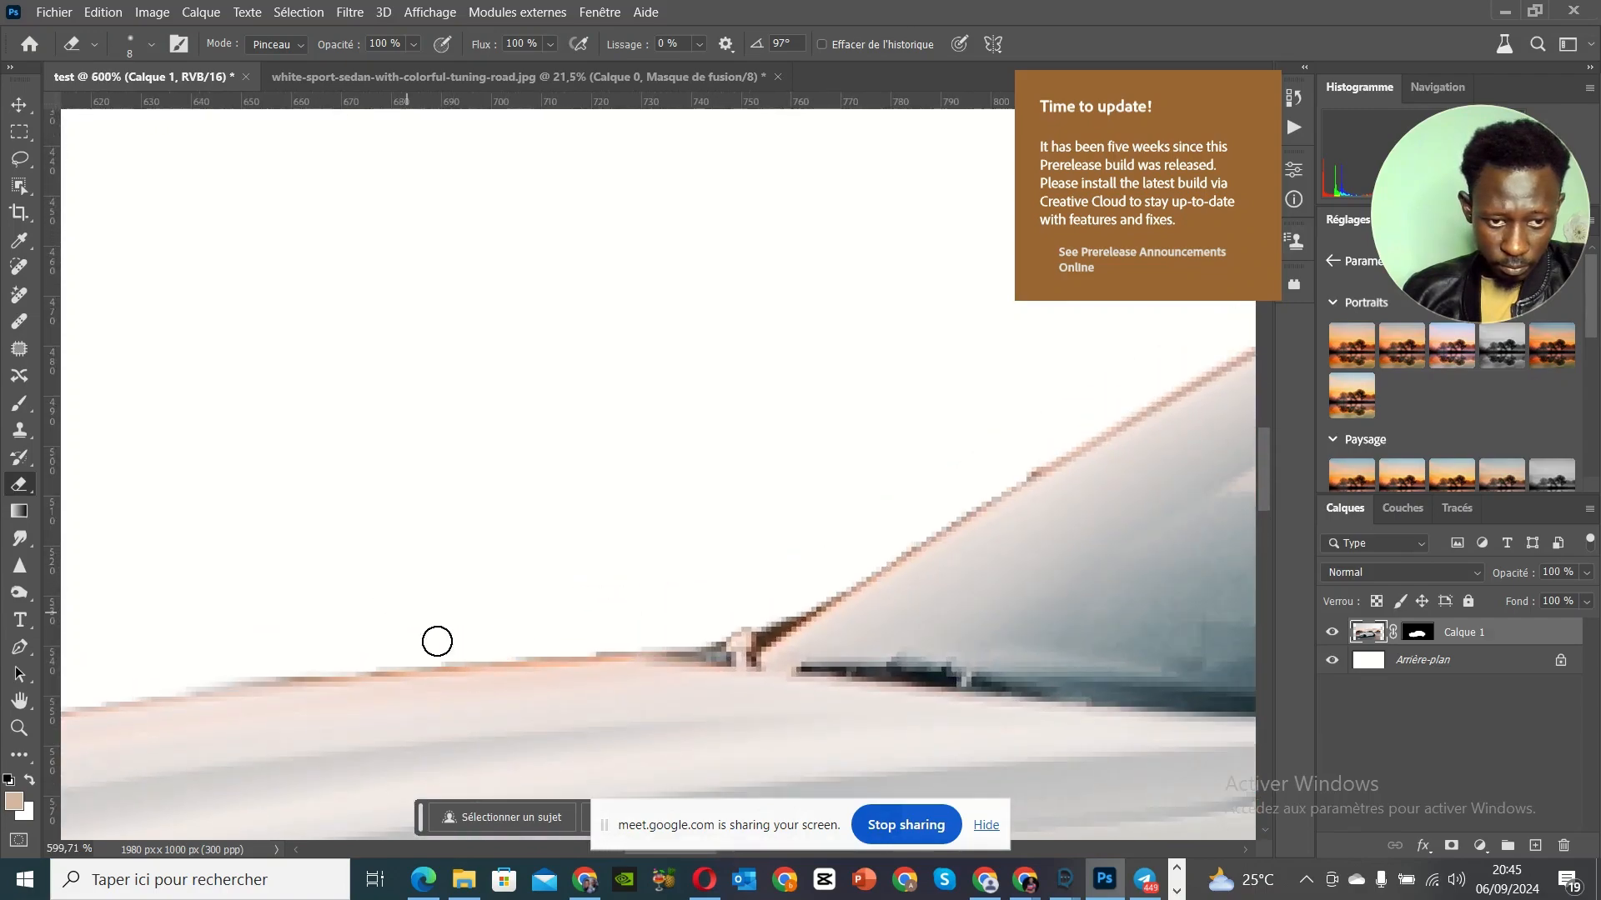
{"action": "scroll", "coordinate": [502, 698], "scroll_direction": "up", "scroll_amount": 6}
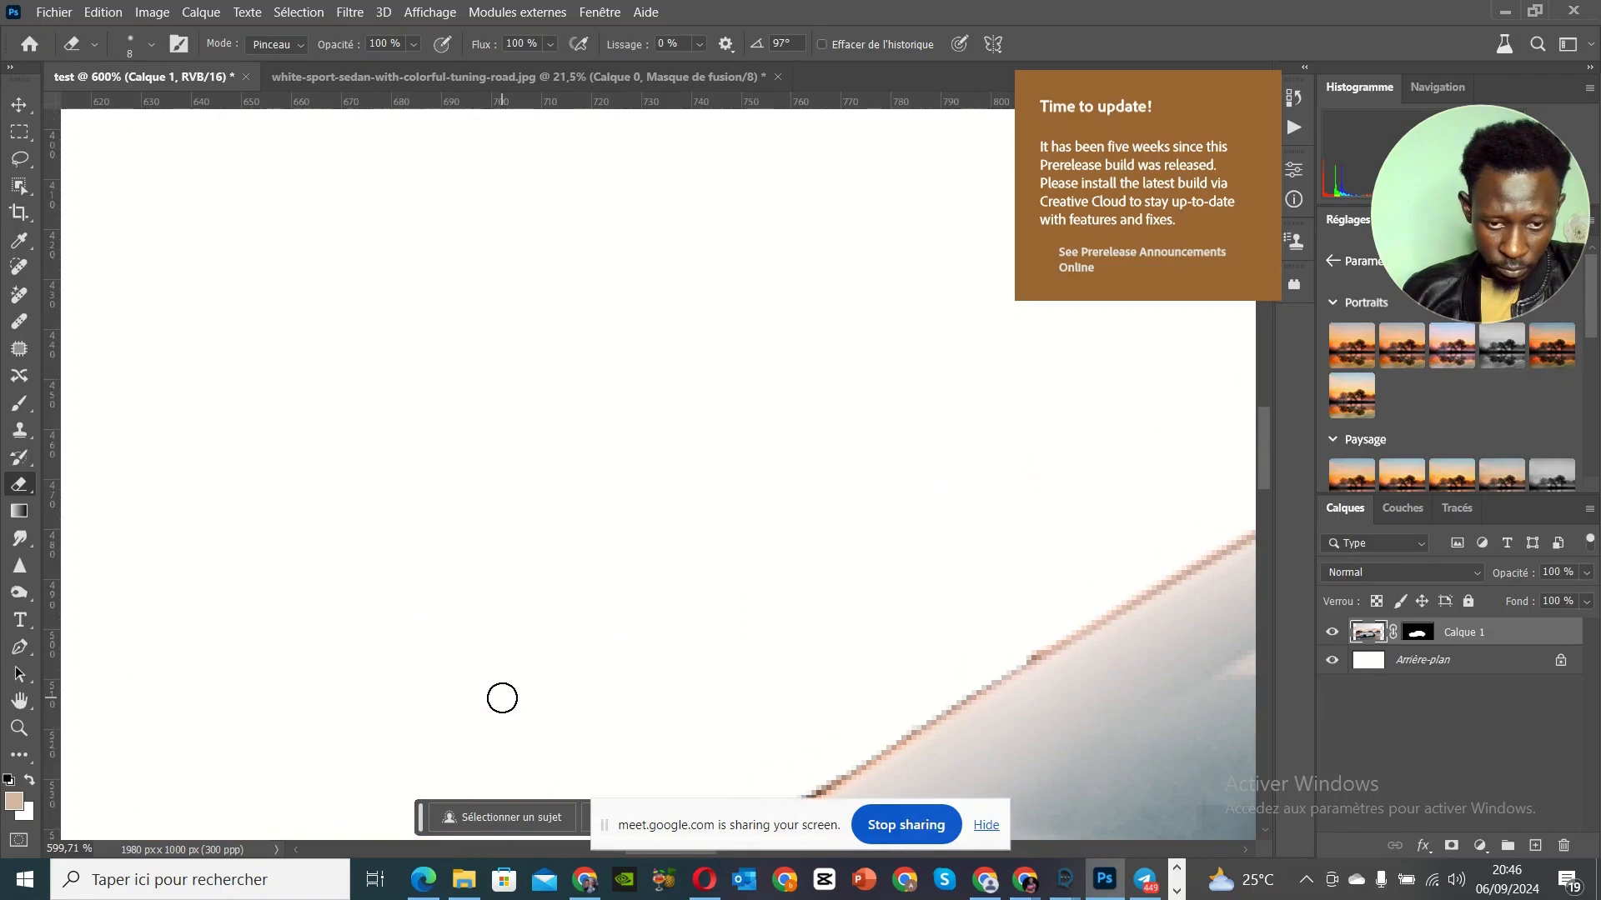
{"action": "scroll", "coordinate": [502, 698], "scroll_direction": "down", "scroll_amount": 15}
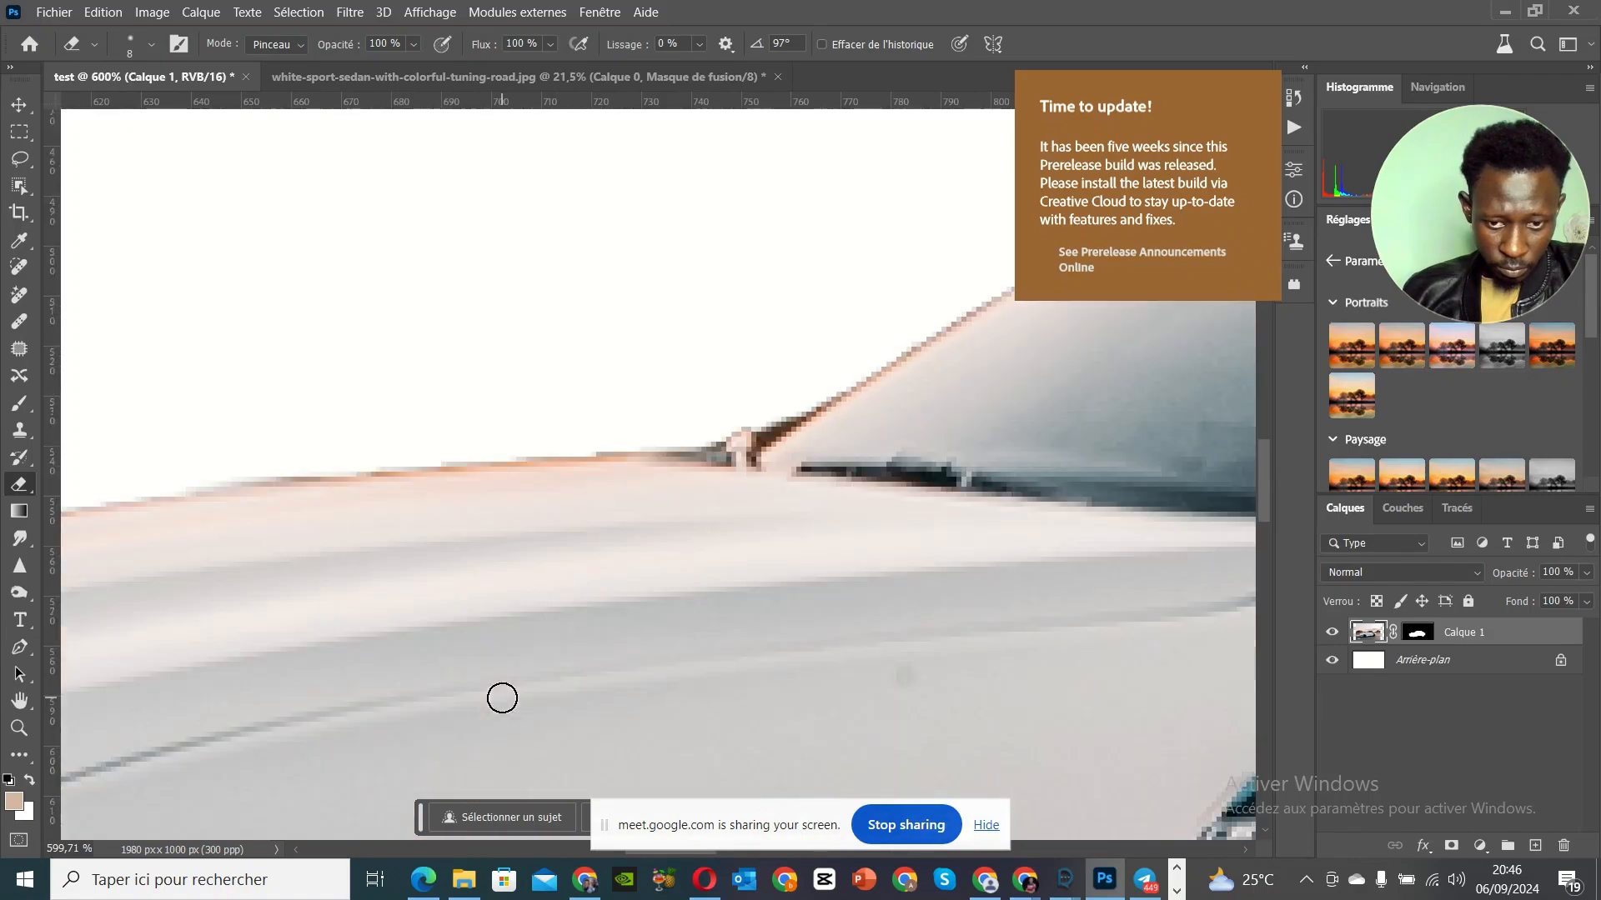
{"action": "scroll", "coordinate": [543, 480], "scroll_direction": "up", "scroll_amount": 2}
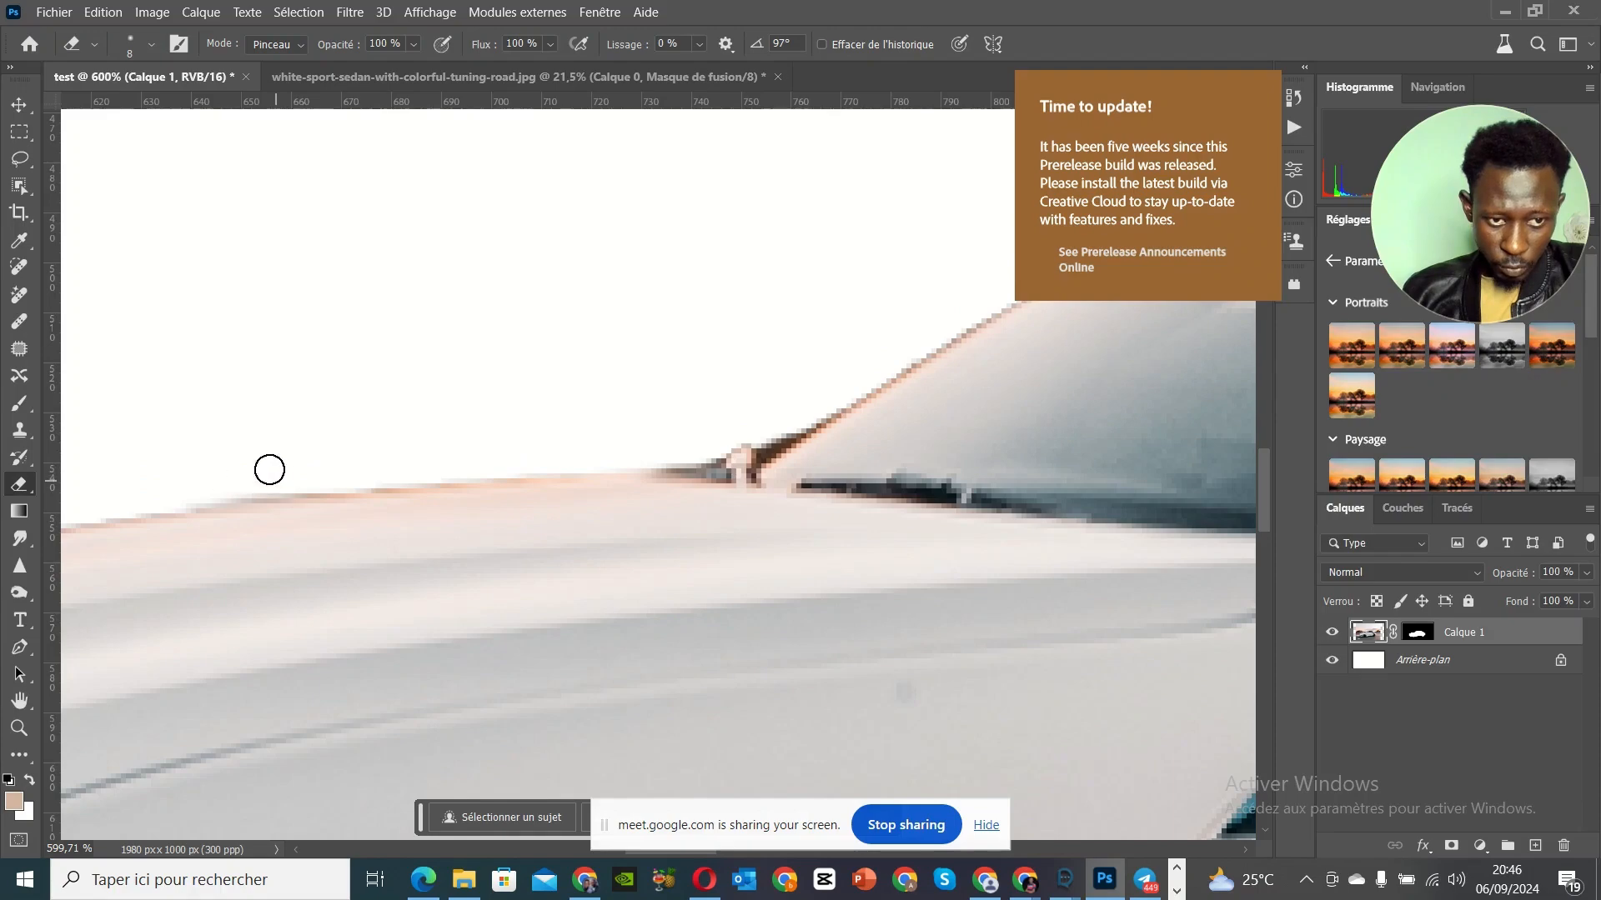
{"action": "scroll", "coordinate": [690, 484], "scroll_direction": "down", "scroll_amount": 5}
{"action": "scroll", "coordinate": [706, 508], "scroll_direction": "down", "scroll_amount": 8}
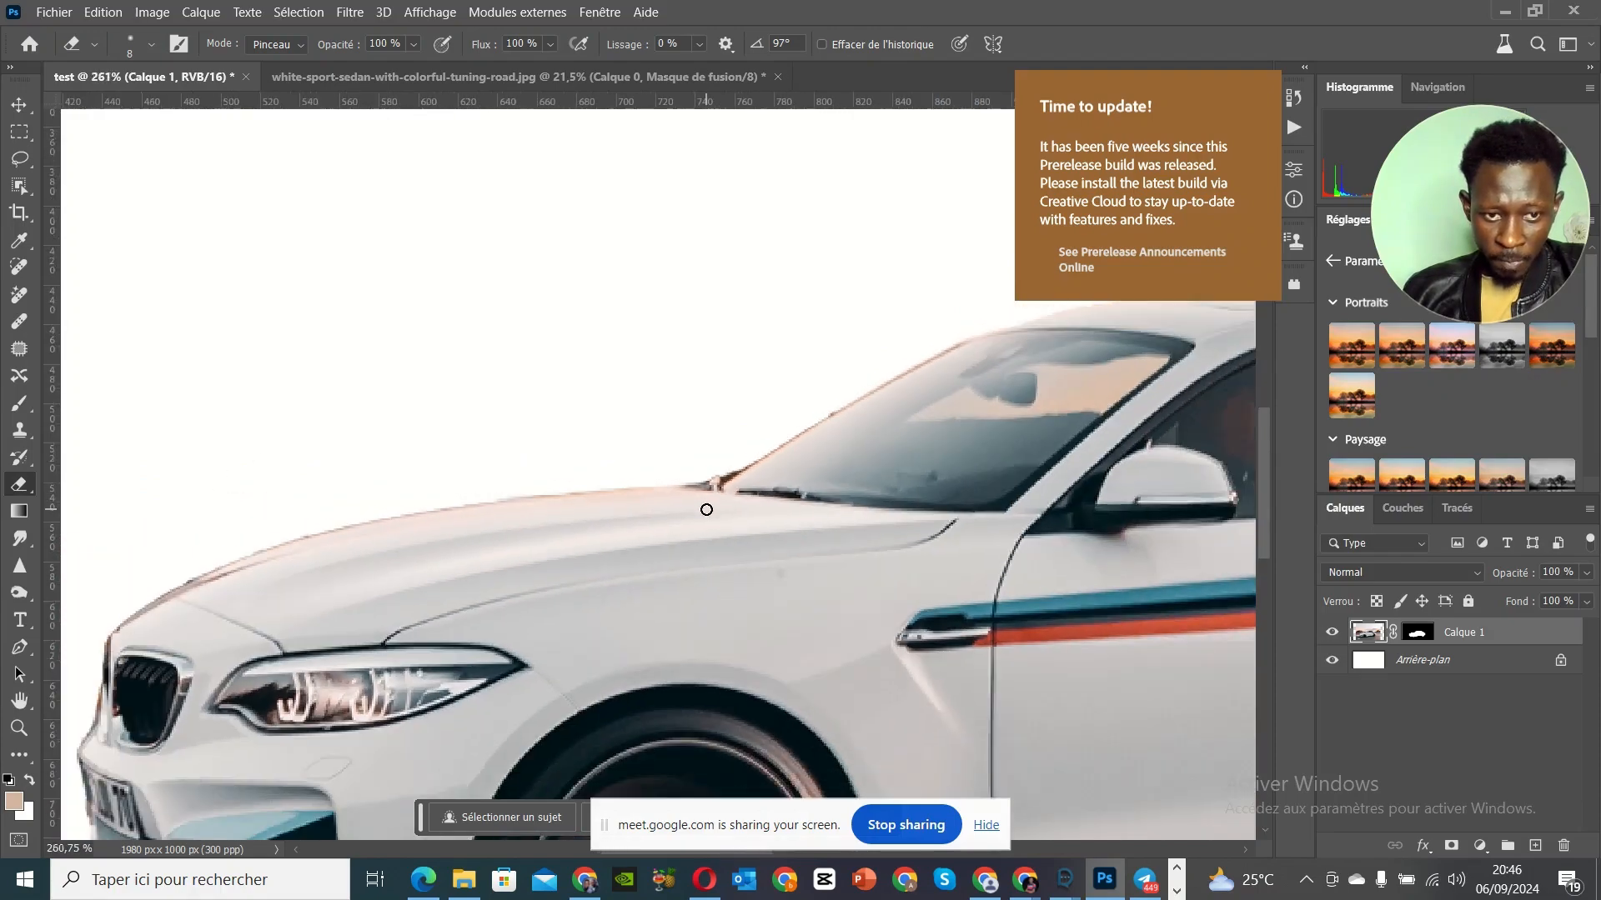
Step: Erase the orange background fringe along the sloping roofline behind the car's rear side window
{"action": "scroll", "coordinate": [1018, 573], "scroll_direction": "down", "scroll_amount": 3}
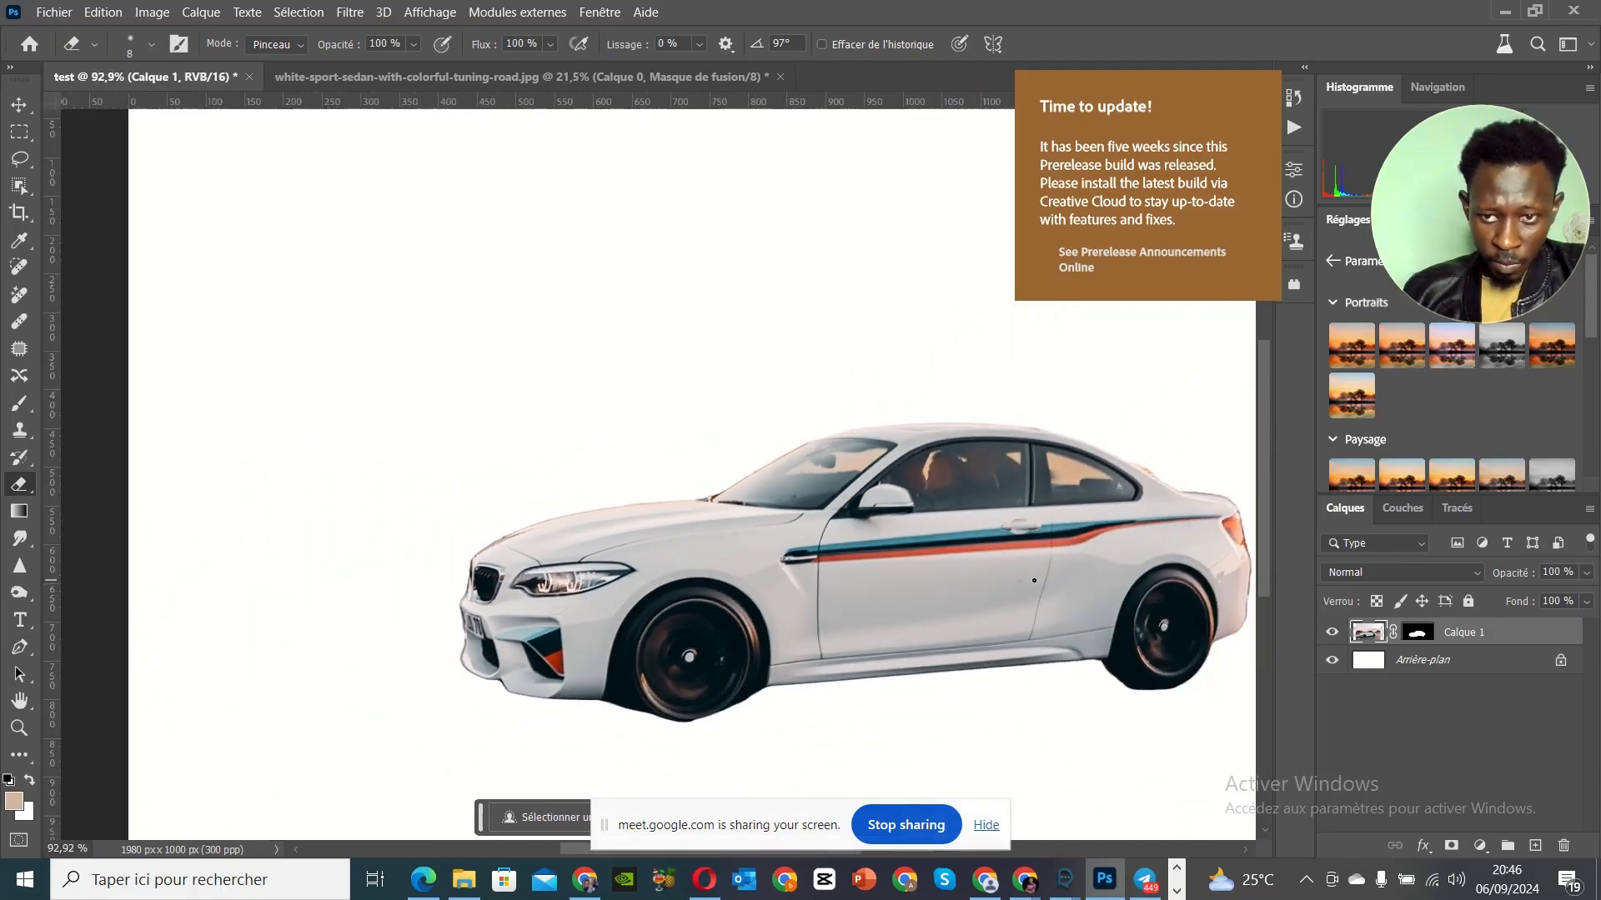
{"action": "scroll", "coordinate": [1032, 433], "scroll_direction": "up", "scroll_amount": 4}
{"action": "scroll", "coordinate": [1032, 433], "scroll_direction": "up", "scroll_amount": 5}
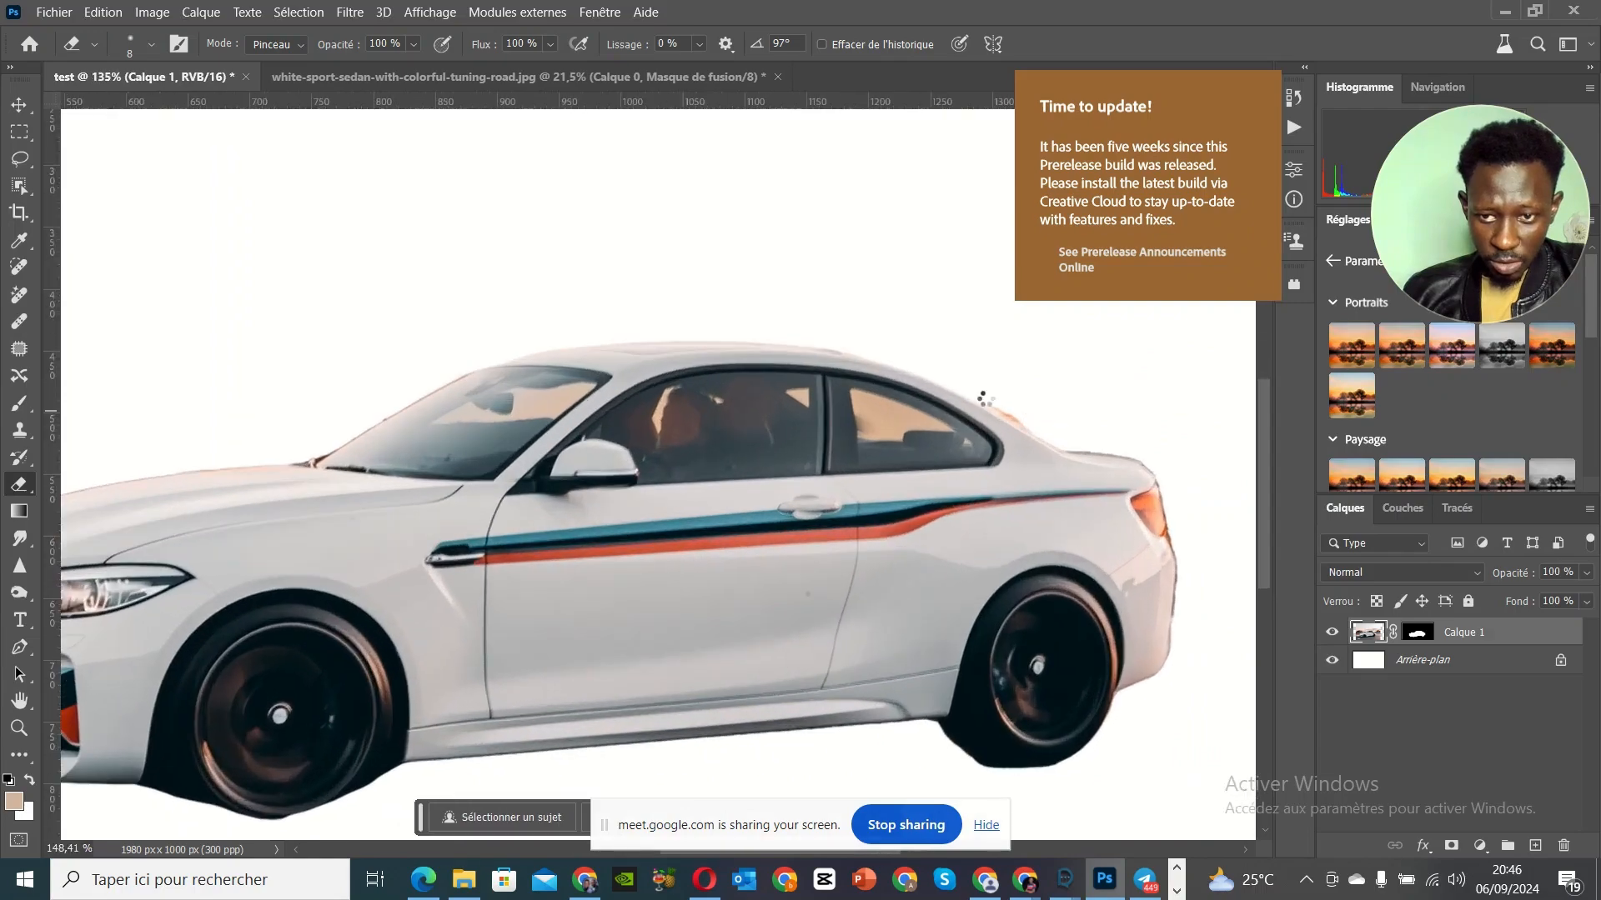
{"action": "scroll", "coordinate": [980, 377], "scroll_direction": "up", "scroll_amount": 5}
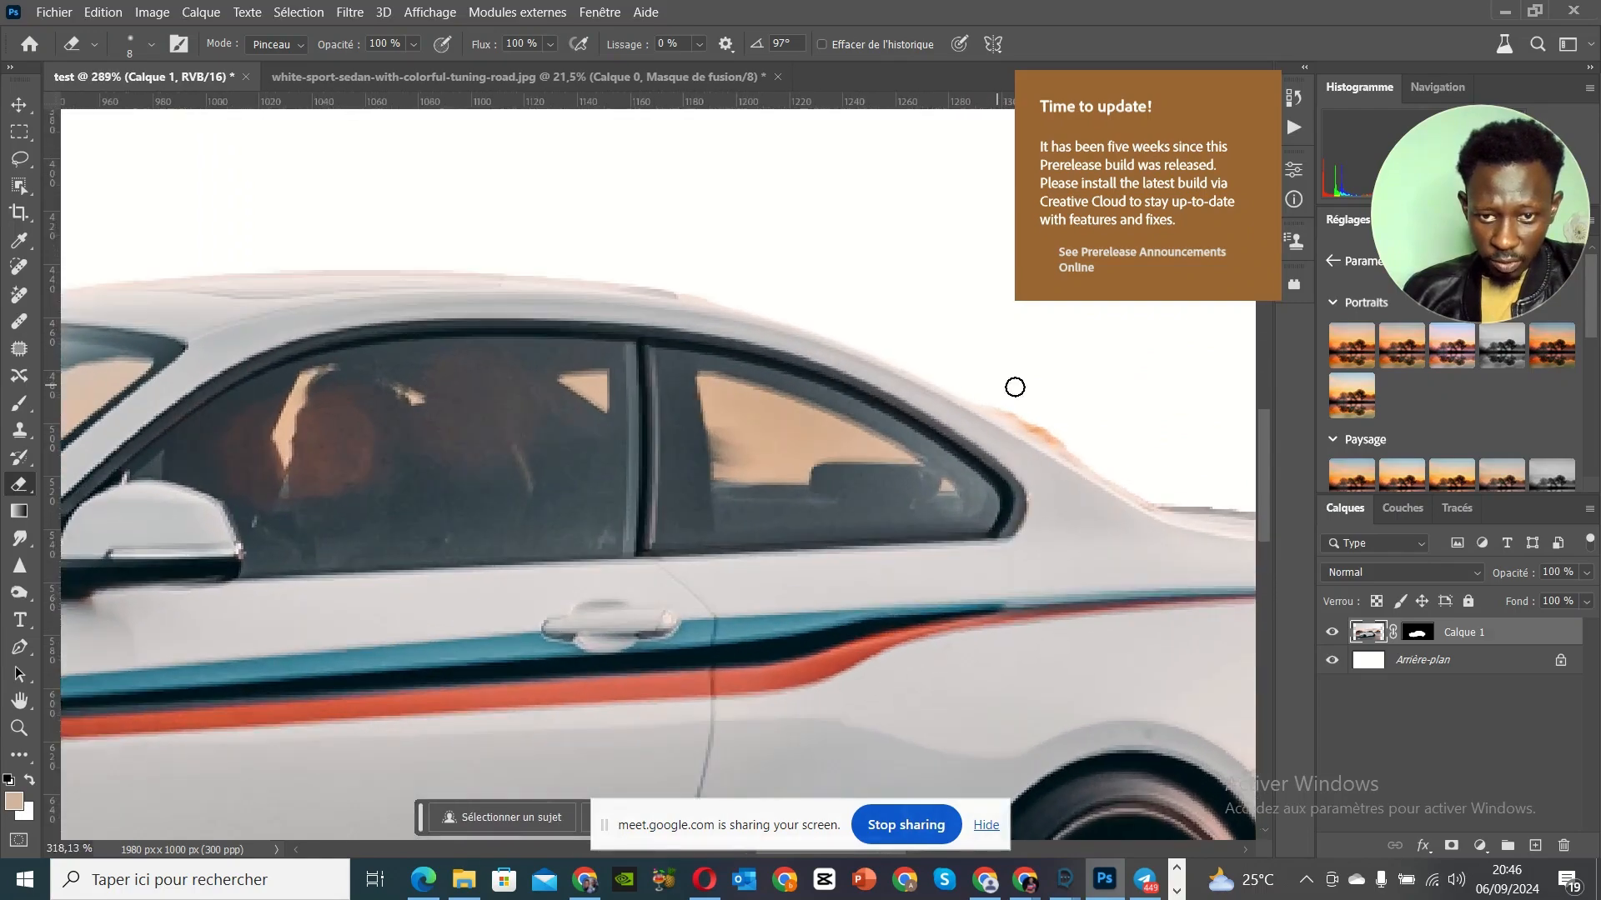
{"action": "scroll", "coordinate": [1081, 500], "scroll_direction": "up", "scroll_amount": 4}
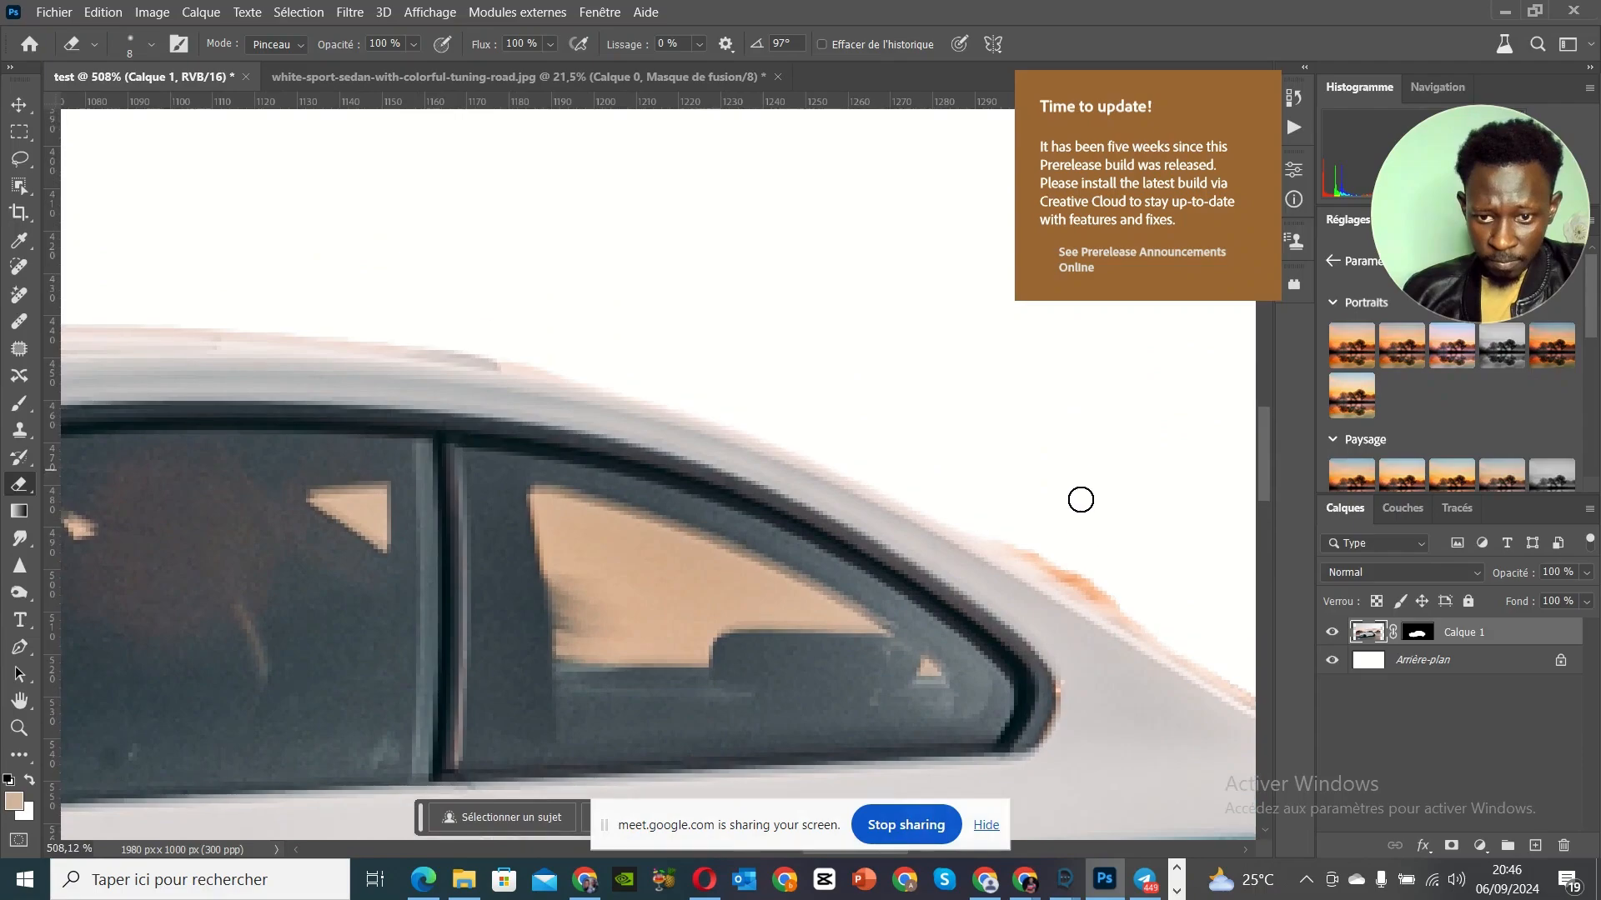
{"action": "scroll", "coordinate": [1081, 502], "scroll_direction": "down", "scroll_amount": 5}
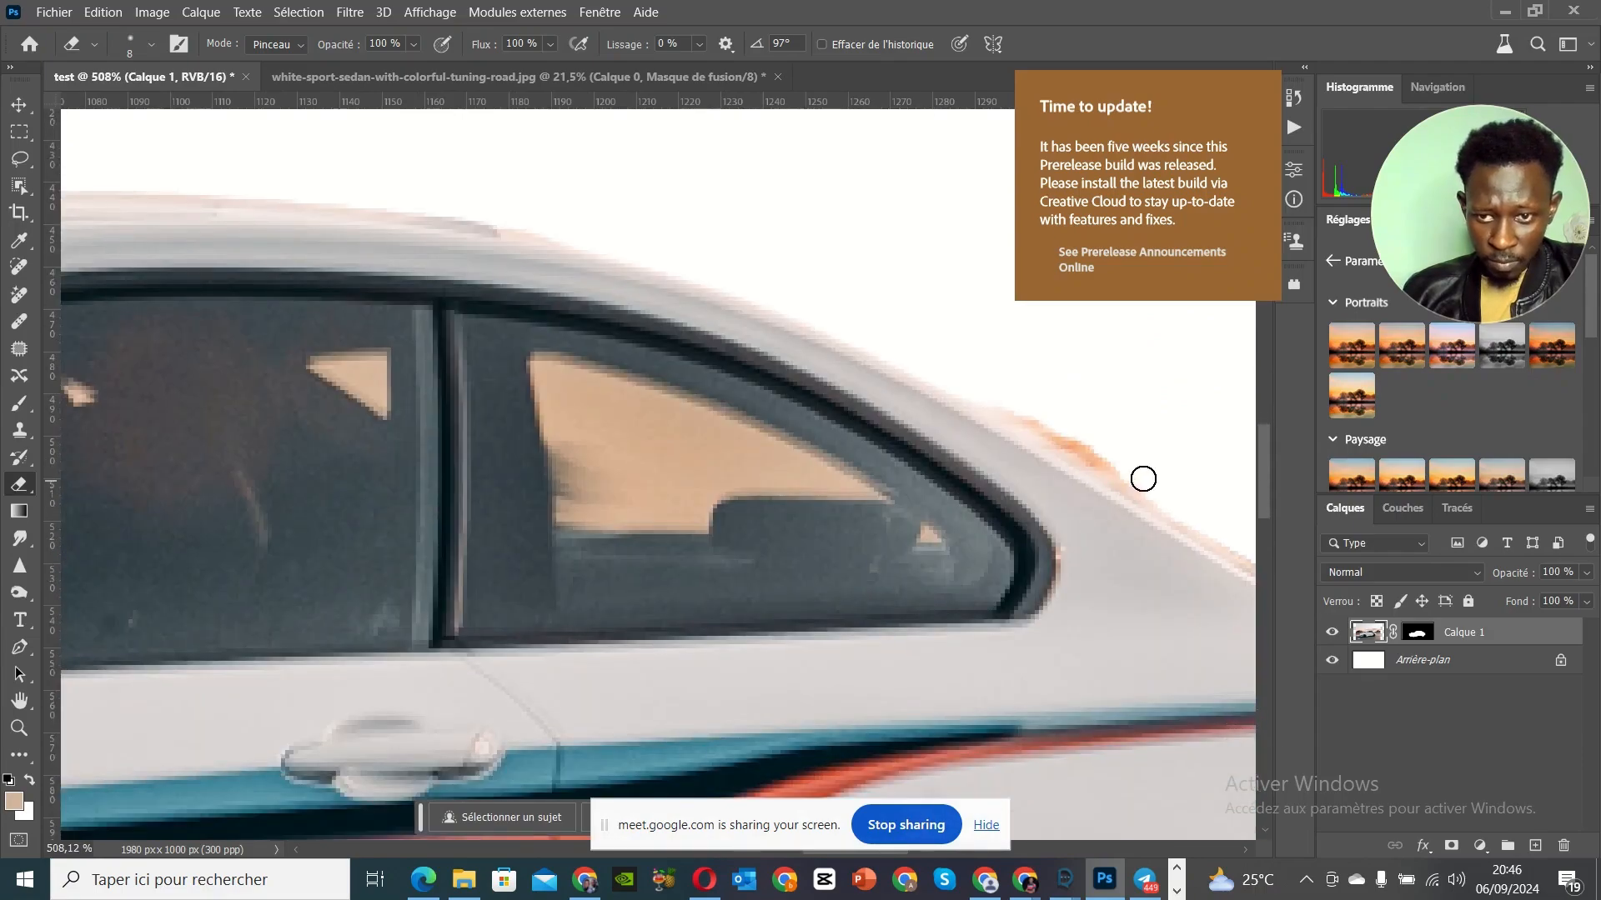
{"action": "scroll", "coordinate": [1144, 475], "scroll_direction": "up", "scroll_amount": 4}
{"action": "scroll", "coordinate": [1145, 476], "scroll_direction": "up", "scroll_amount": 2}
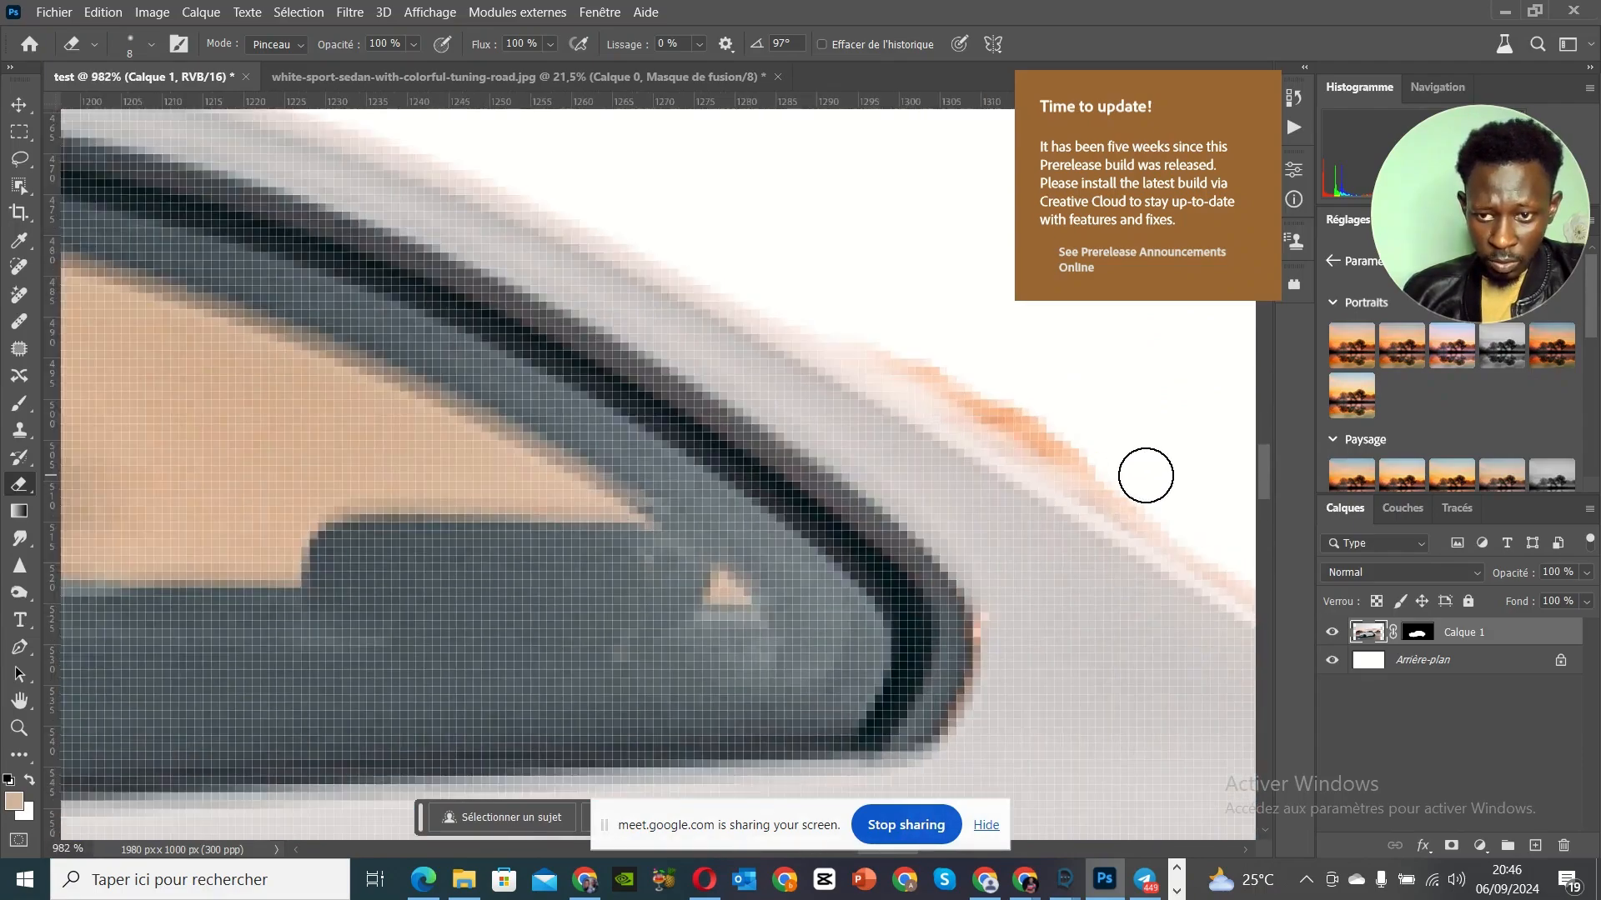
{"action": "left_click_drag", "start_coordinate": [1087, 447], "coordinate": [815, 301]}
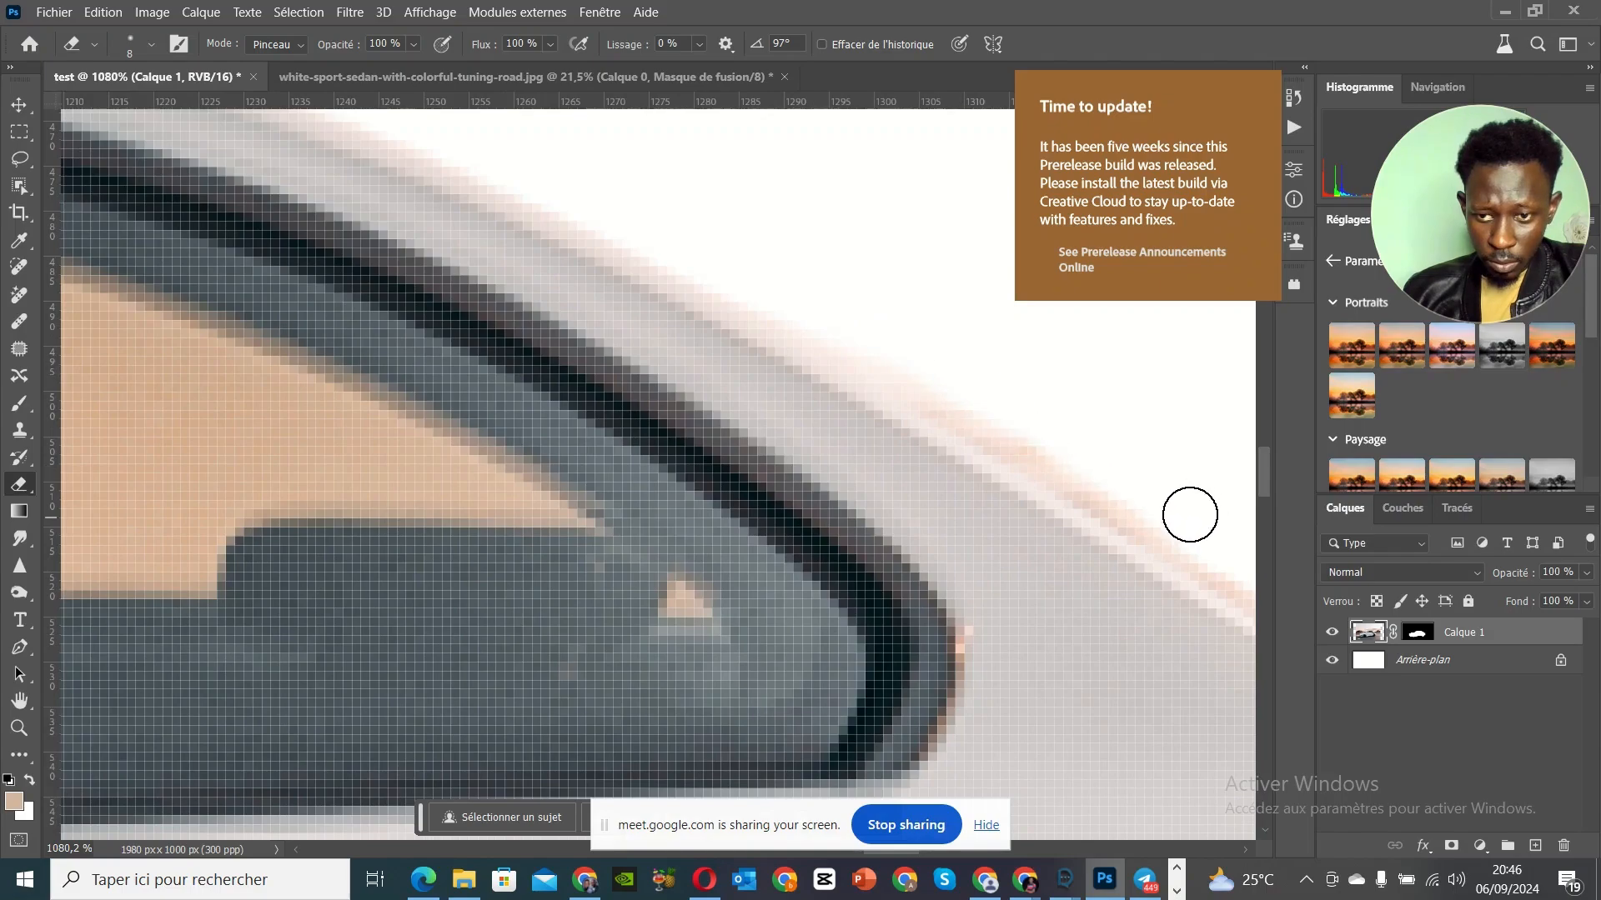
Step: Examine the cut-out car as a whole for remaining fringes along its outline
{"action": "scroll", "coordinate": [1071, 547], "scroll_direction": "down", "scroll_amount": 1}
{"action": "scroll", "coordinate": [1072, 548], "scroll_direction": "down", "scroll_amount": 5}
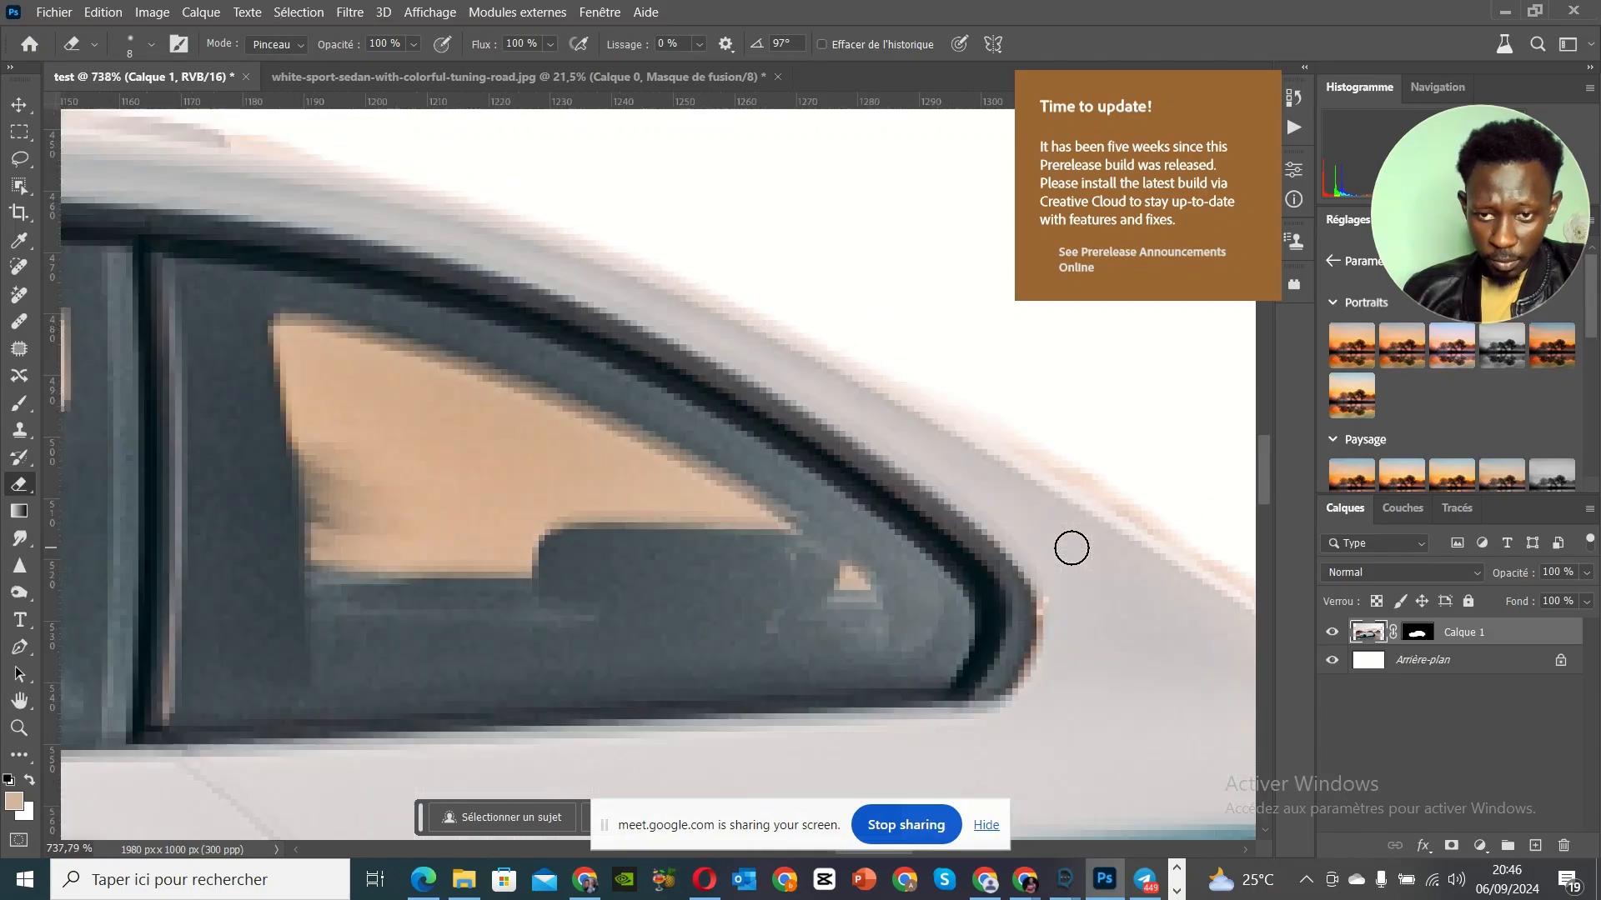
{"action": "scroll", "coordinate": [1071, 548], "scroll_direction": "down", "scroll_amount": 4}
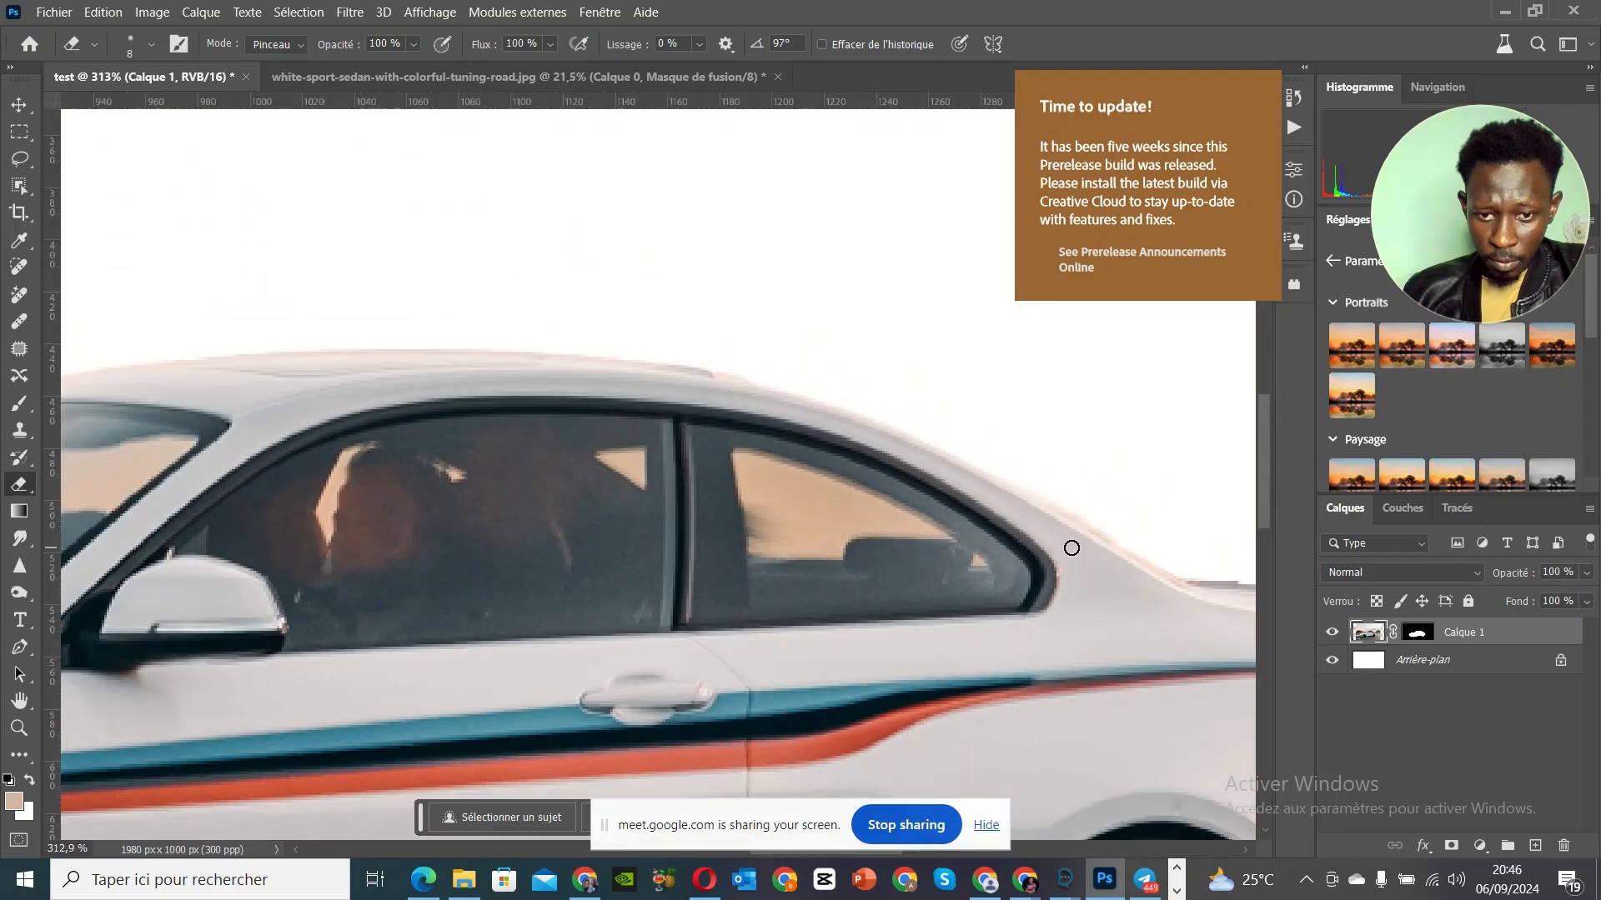
{"action": "scroll", "coordinate": [1078, 543], "scroll_direction": "down", "scroll_amount": 1}
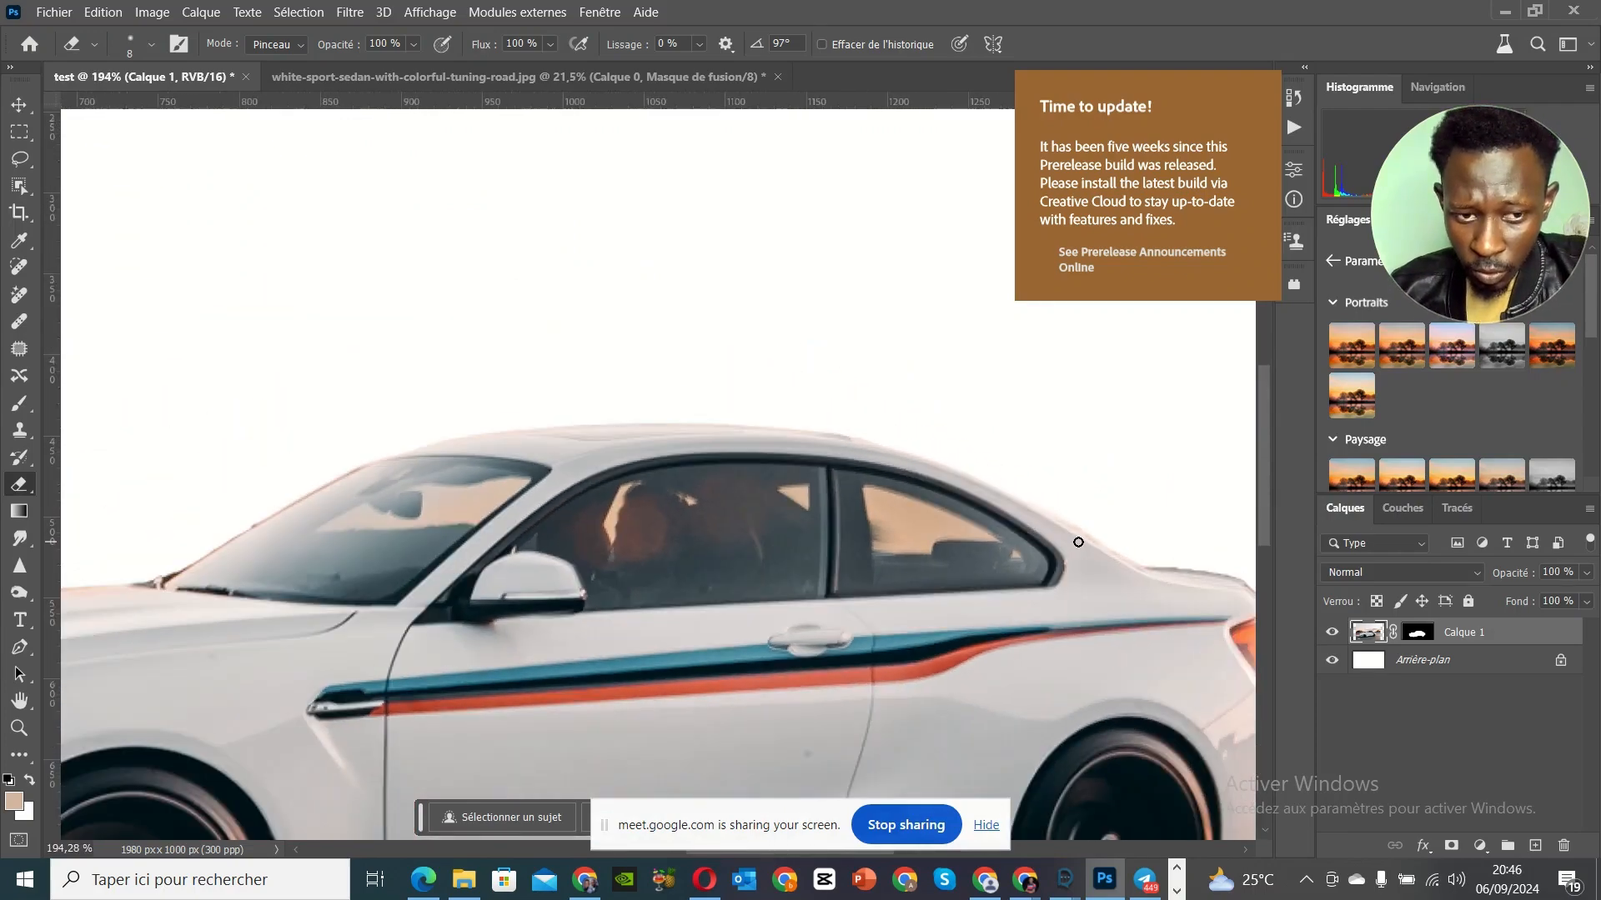
{"action": "scroll", "coordinate": [1077, 543], "scroll_direction": "down", "scroll_amount": 3}
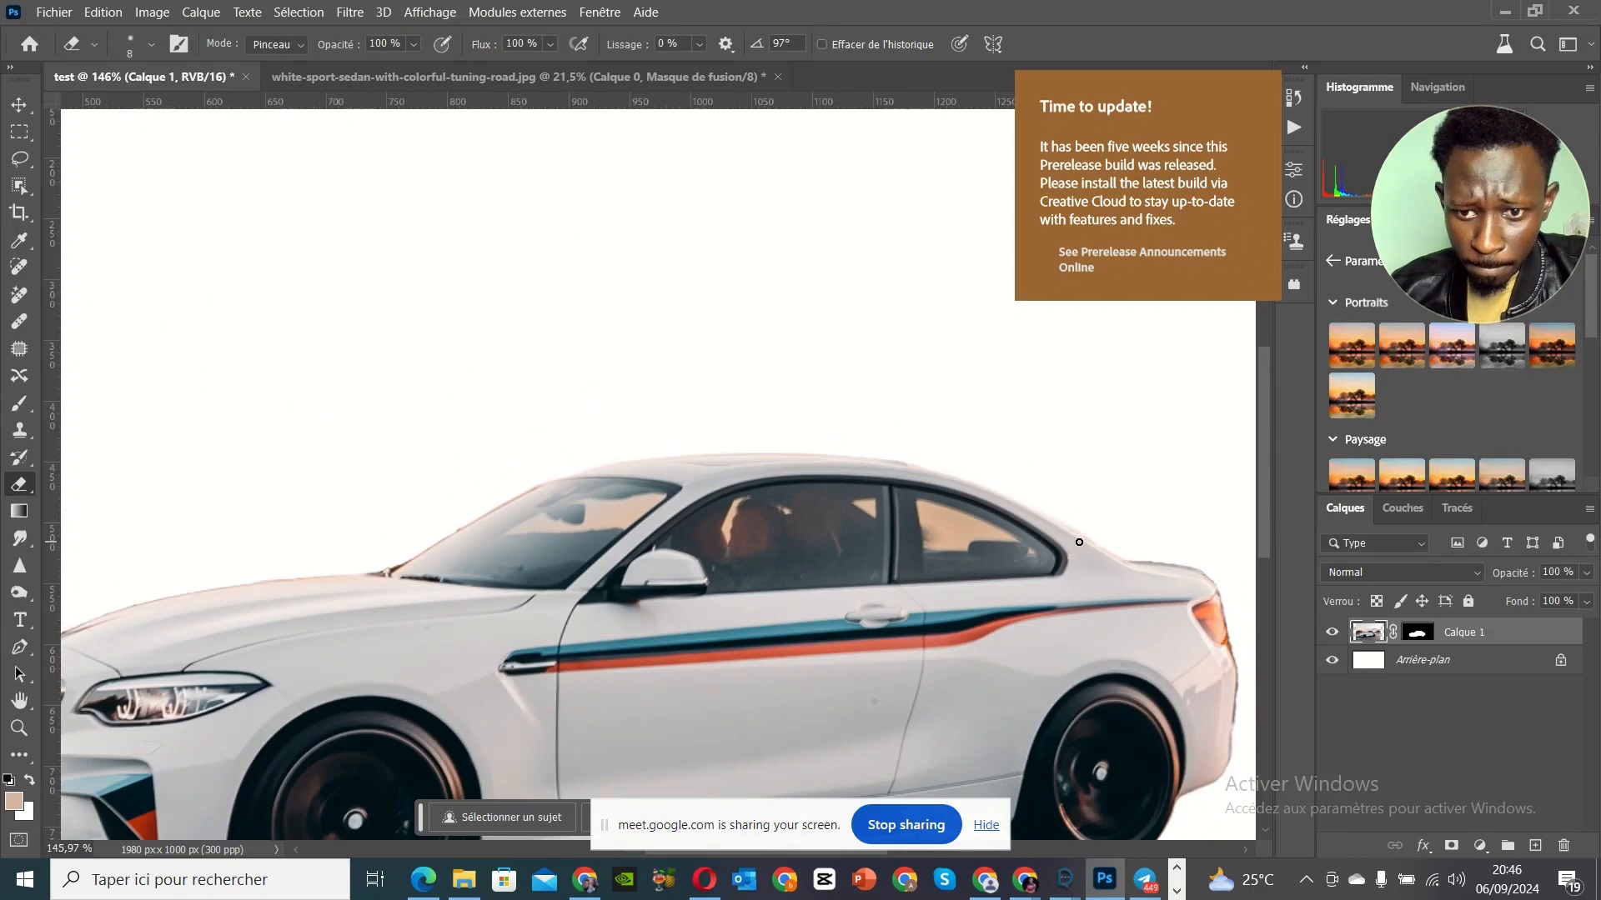
{"action": "scroll", "coordinate": [1079, 543], "scroll_direction": "down", "scroll_amount": 1}
{"action": "scroll", "coordinate": [1078, 543], "scroll_direction": "down", "scroll_amount": 2}
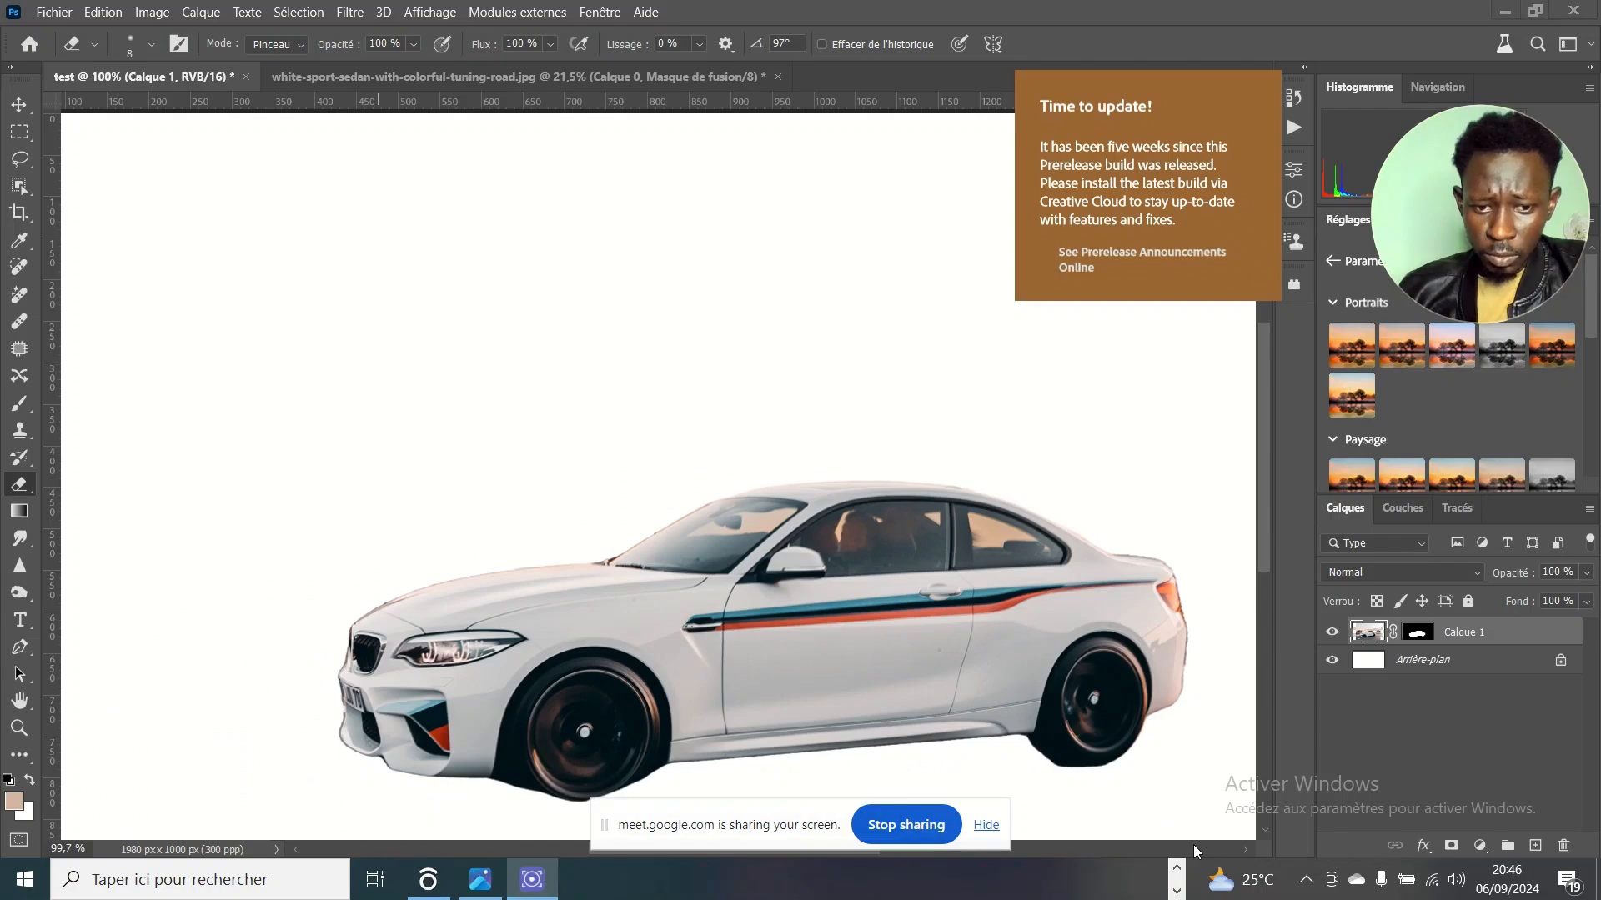
{"action": "left_click_drag", "start_coordinate": [734, 807], "coordinate": [278, 899]}
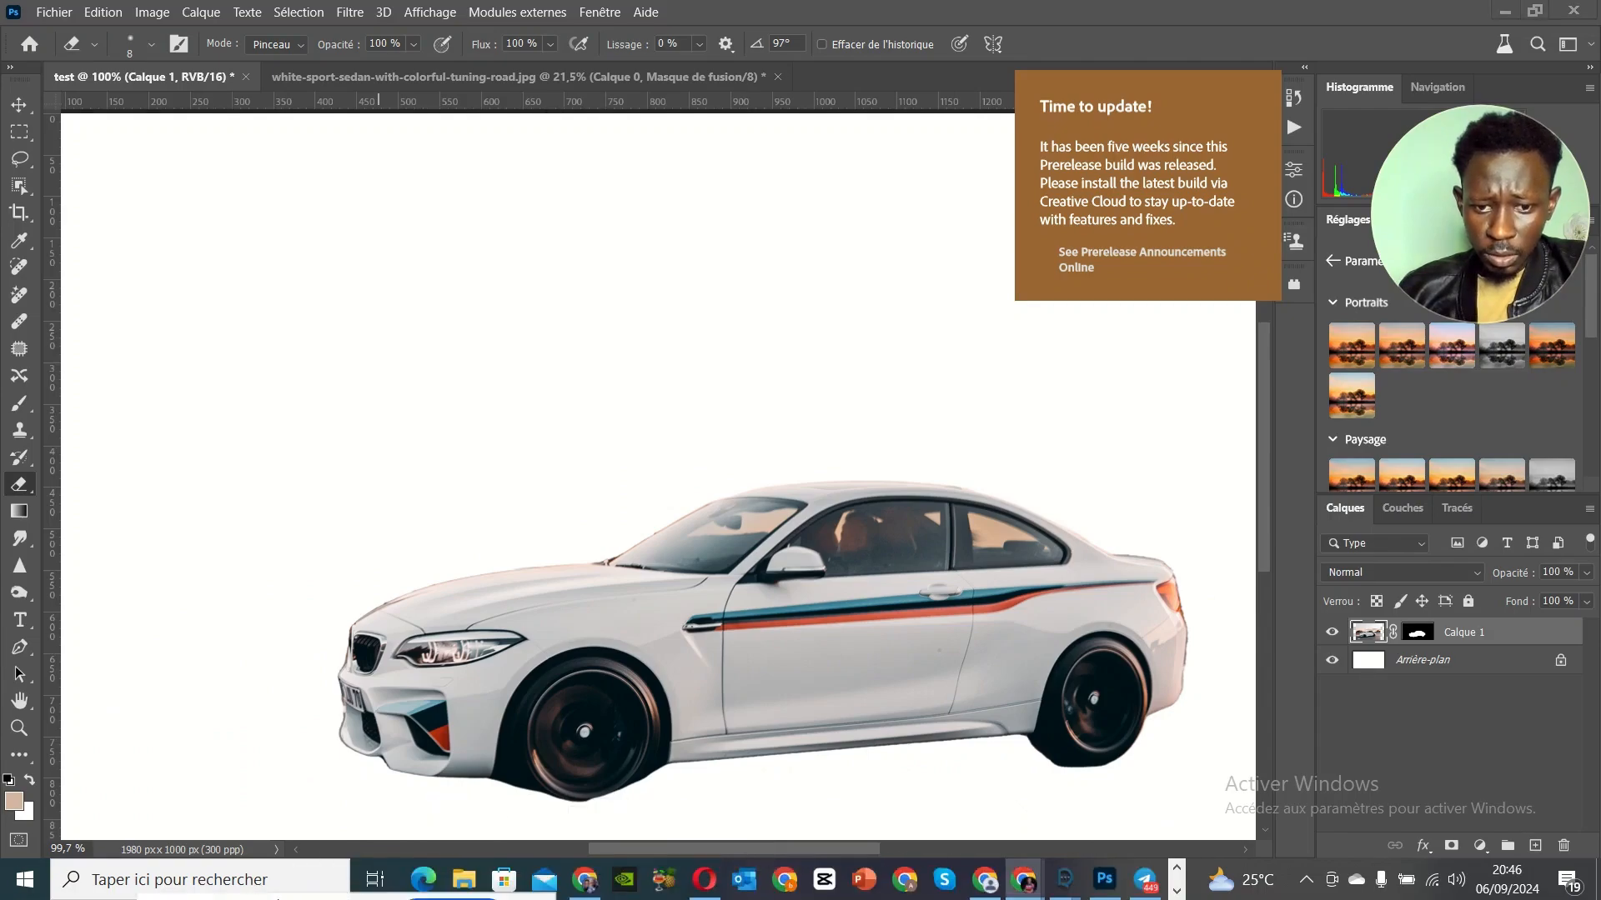
Step: Erase the dark fringe along the upper edge of the boot lid, just behind the base of the sloping roofline
{"action": "scroll", "coordinate": [1184, 600], "scroll_direction": "up", "scroll_amount": 4}
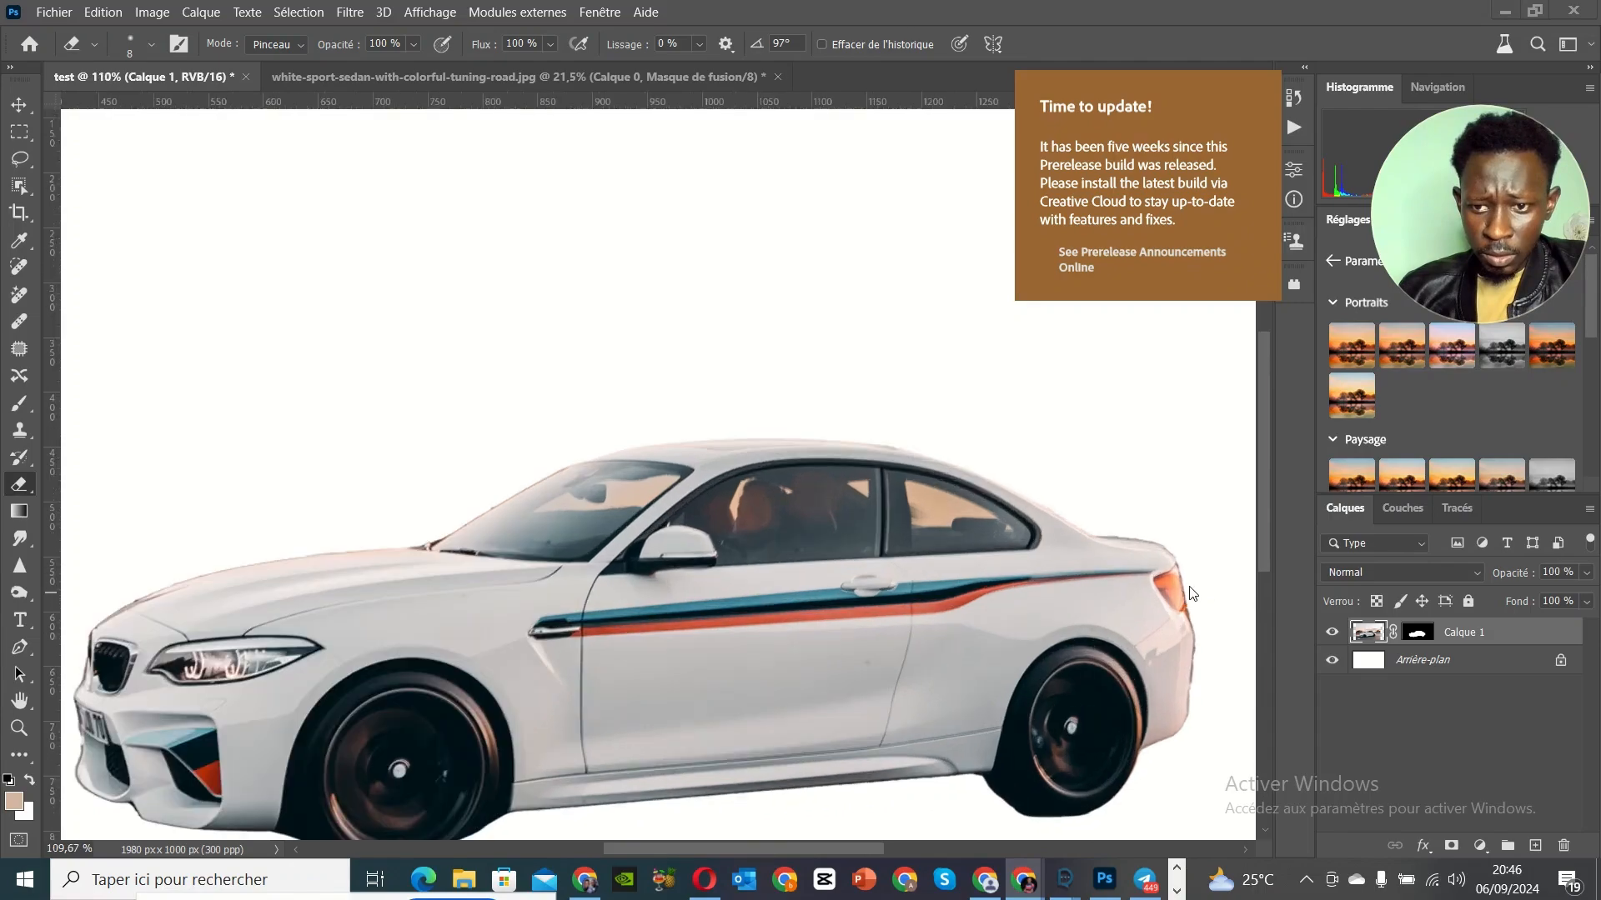
{"action": "scroll", "coordinate": [1203, 586], "scroll_direction": "up", "scroll_amount": 2}
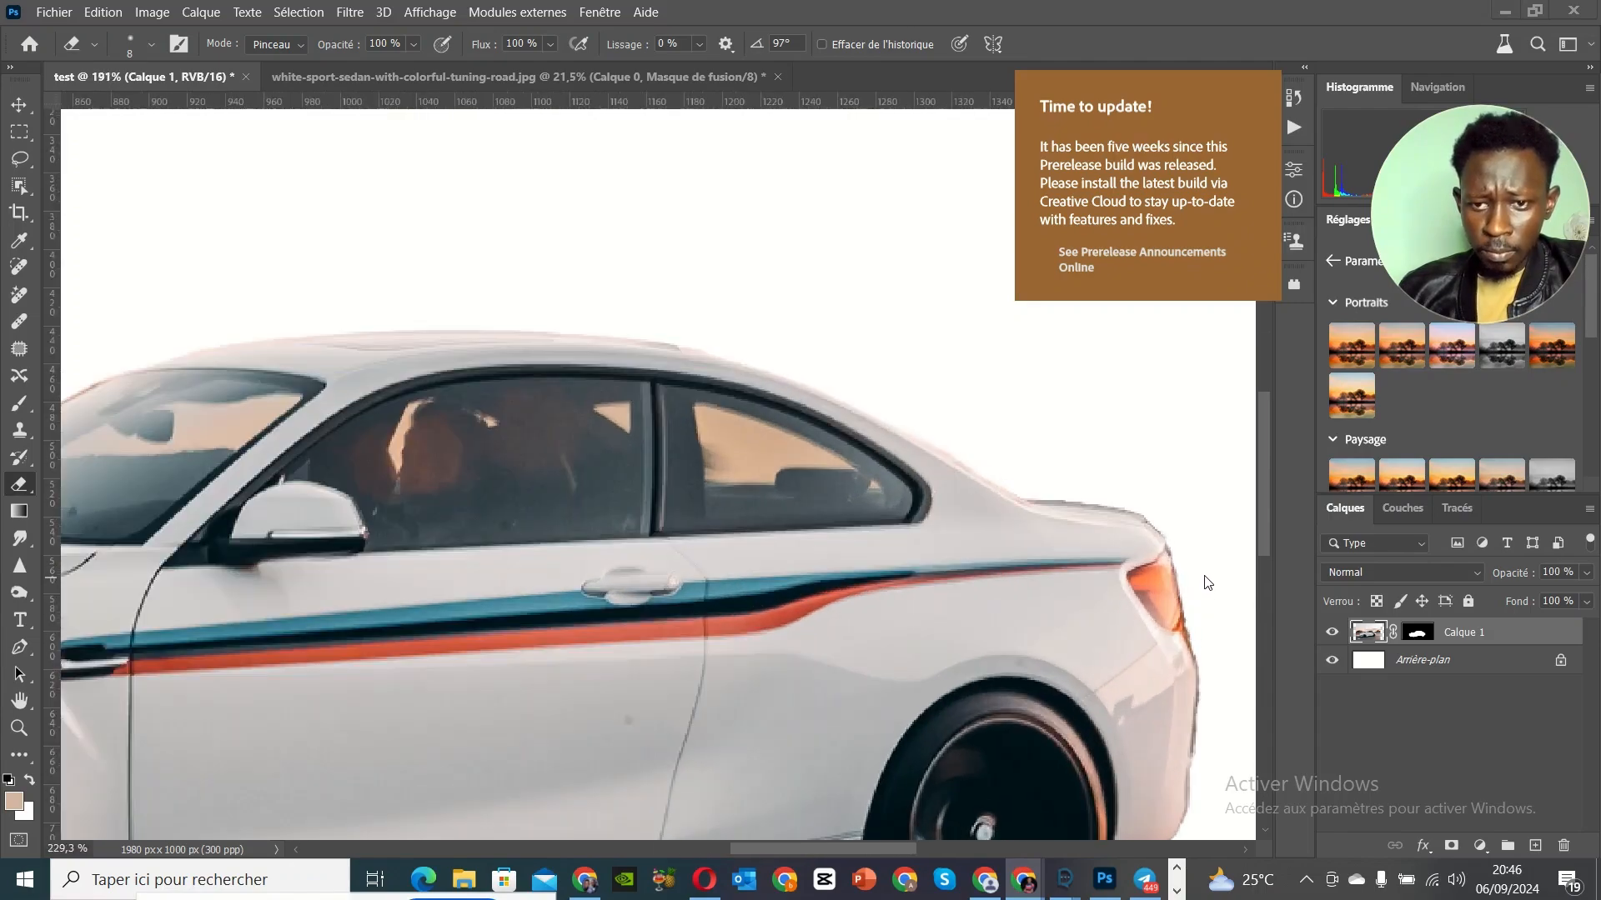
{"action": "scroll", "coordinate": [1155, 543], "scroll_direction": "up", "scroll_amount": 1}
{"action": "scroll", "coordinate": [1022, 458], "scroll_direction": "up", "scroll_amount": 1}
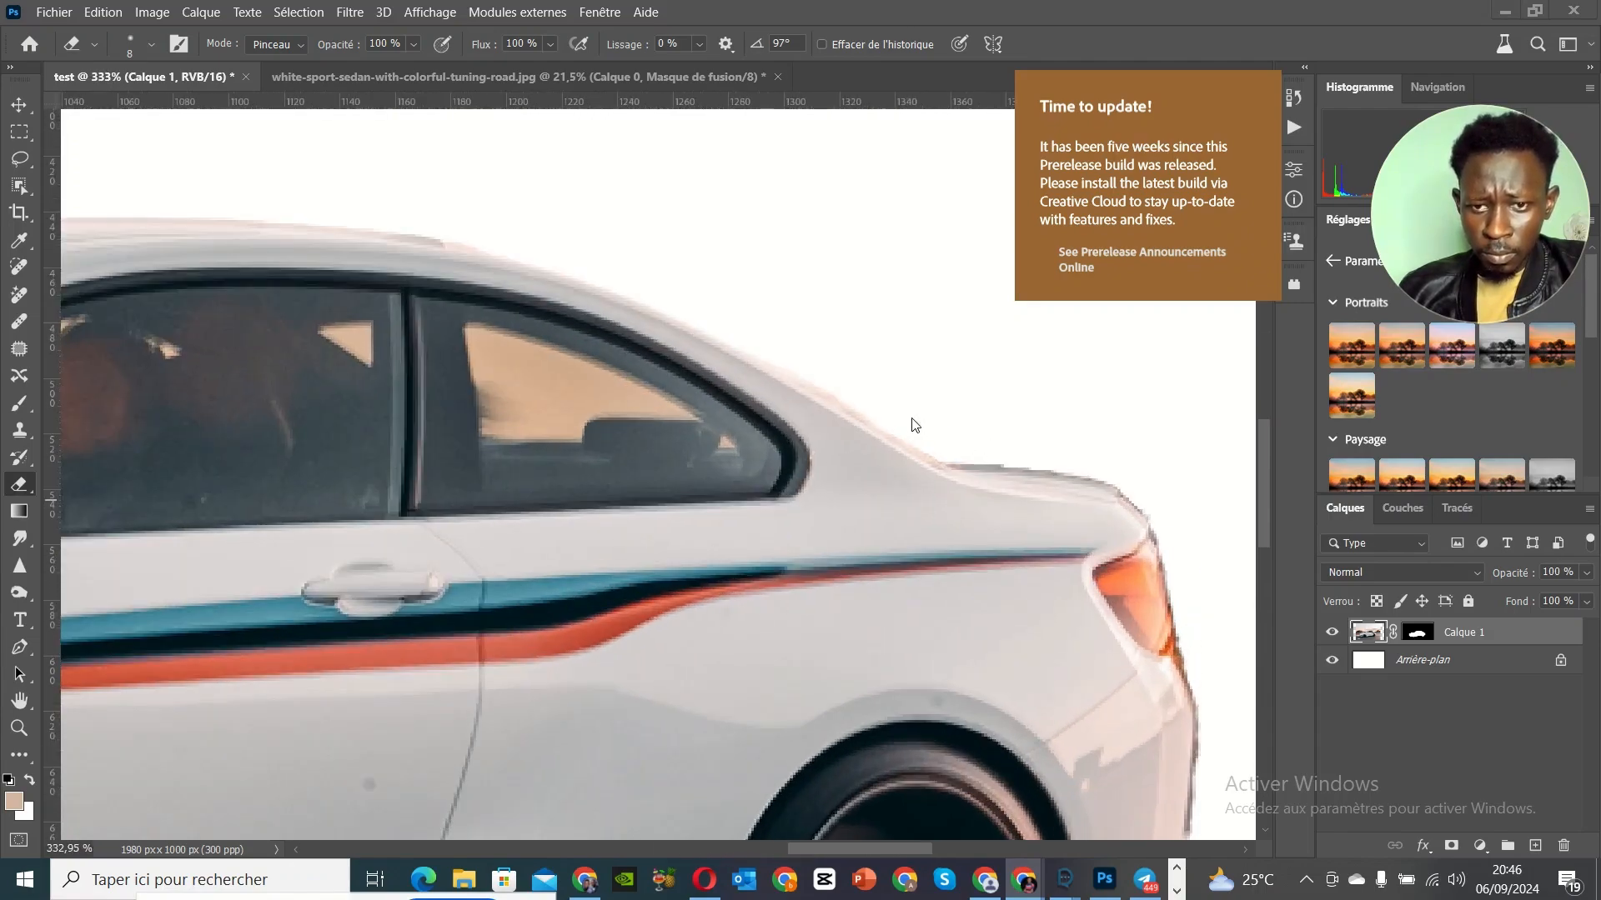
{"action": "scroll", "coordinate": [834, 391], "scroll_direction": "up", "scroll_amount": 2}
{"action": "scroll", "coordinate": [796, 364], "scroll_direction": "up", "scroll_amount": 1}
{"action": "scroll", "coordinate": [787, 363], "scroll_direction": "up", "scroll_amount": 1}
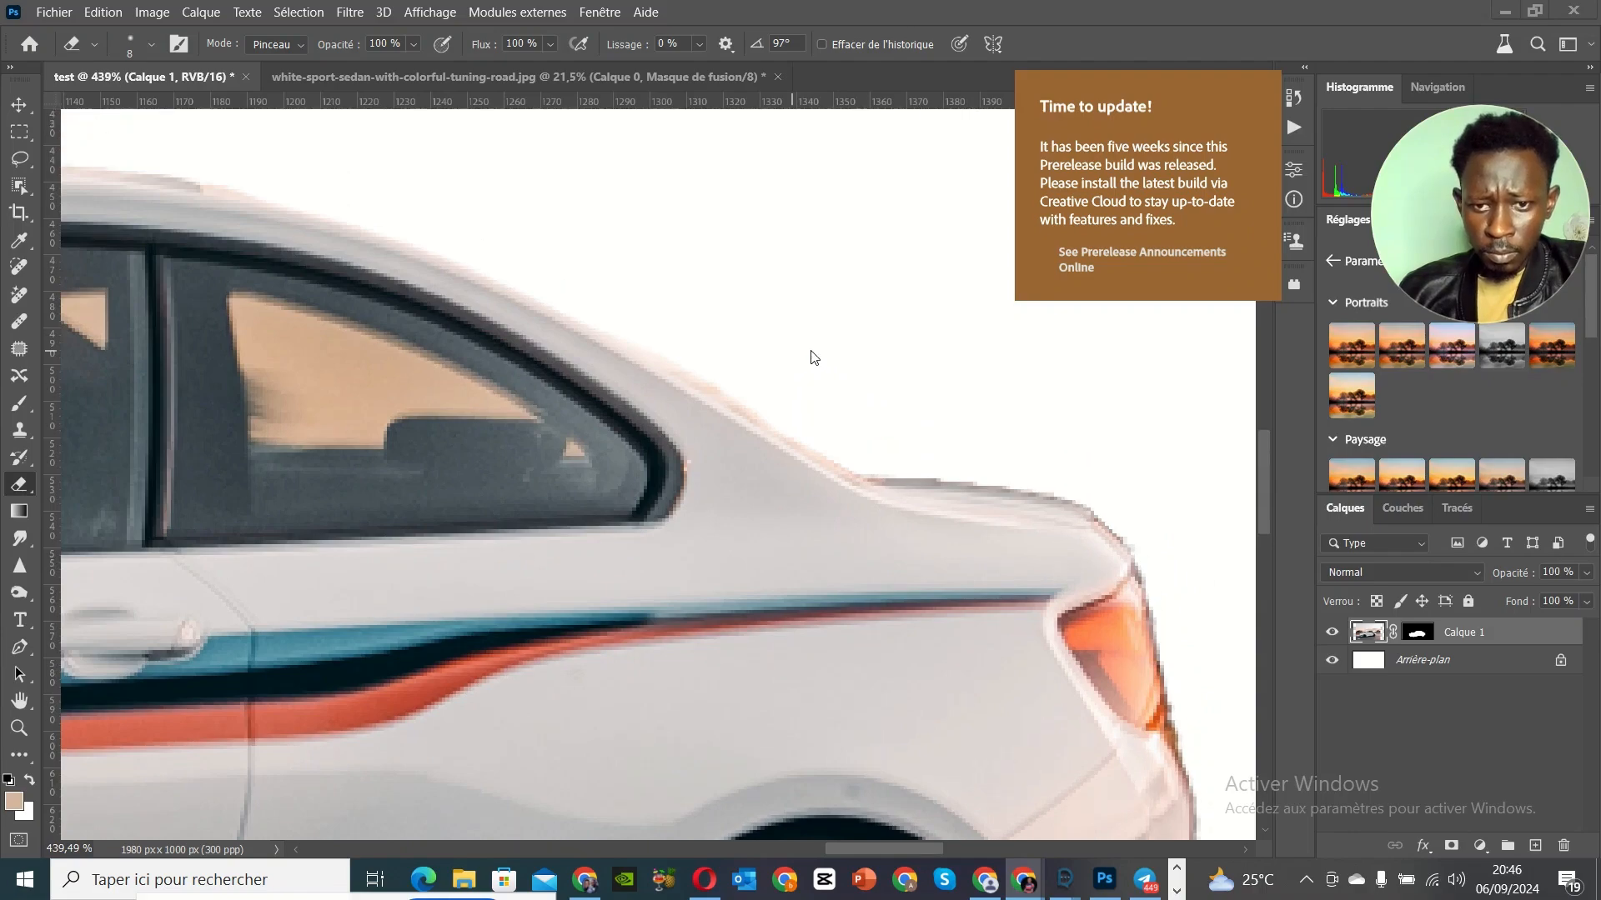
{"action": "scroll", "coordinate": [833, 384], "scroll_direction": "up", "scroll_amount": 1}
{"action": "scroll", "coordinate": [851, 411], "scroll_direction": "up", "scroll_amount": 4}
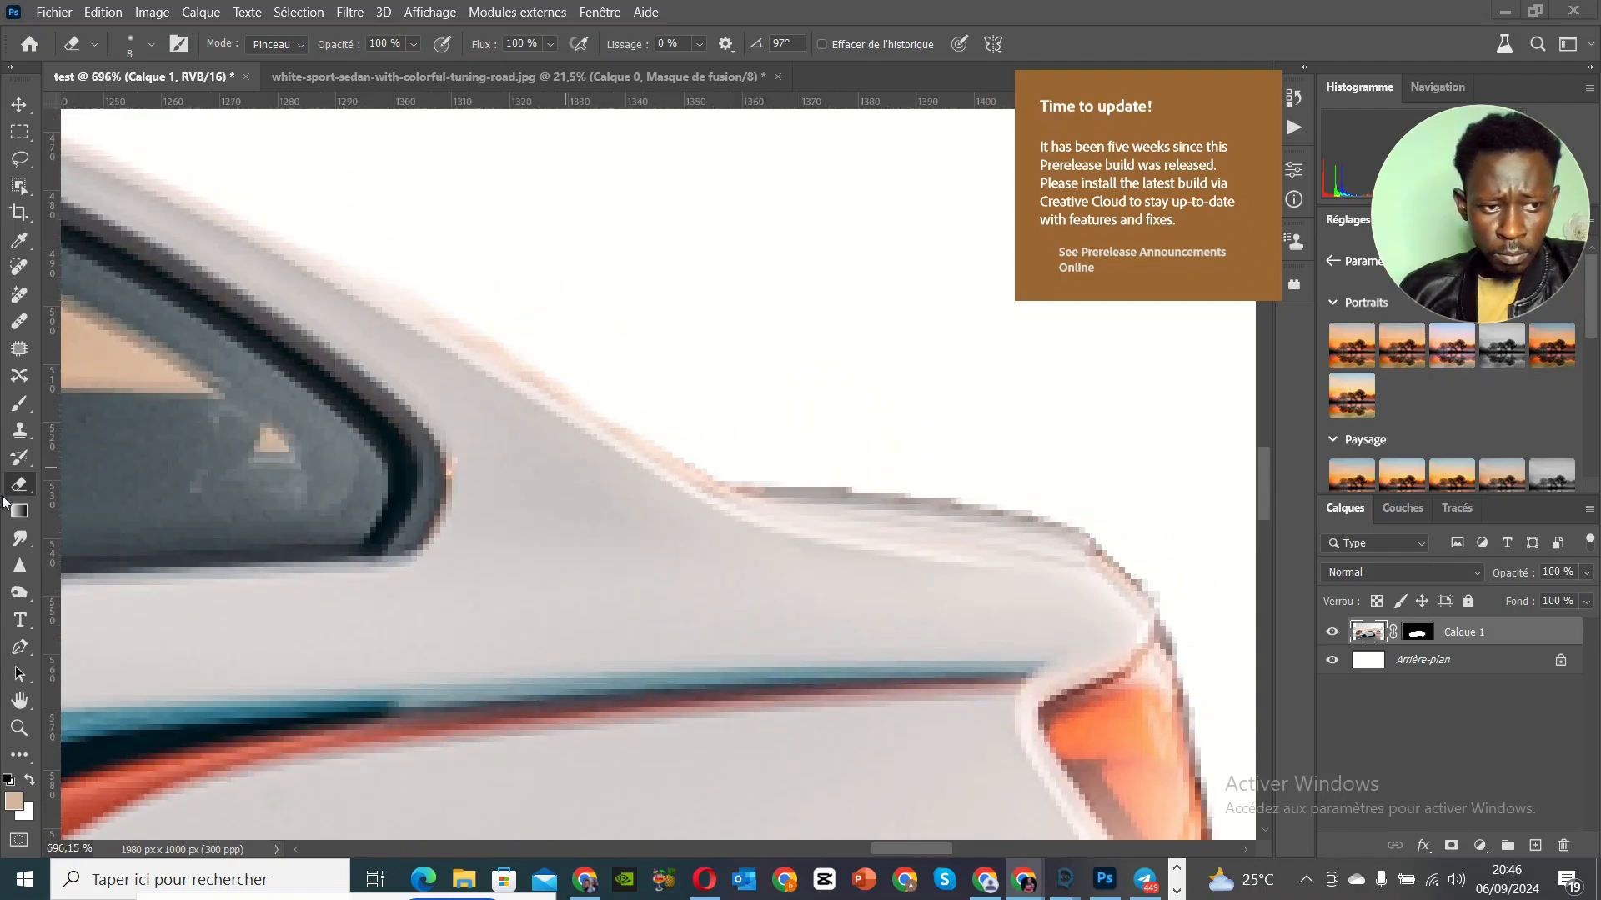
{"action": "scroll", "coordinate": [675, 479], "scroll_direction": "up", "scroll_amount": 2}
{"action": "scroll", "coordinate": [720, 511], "scroll_direction": "up", "scroll_amount": 3}
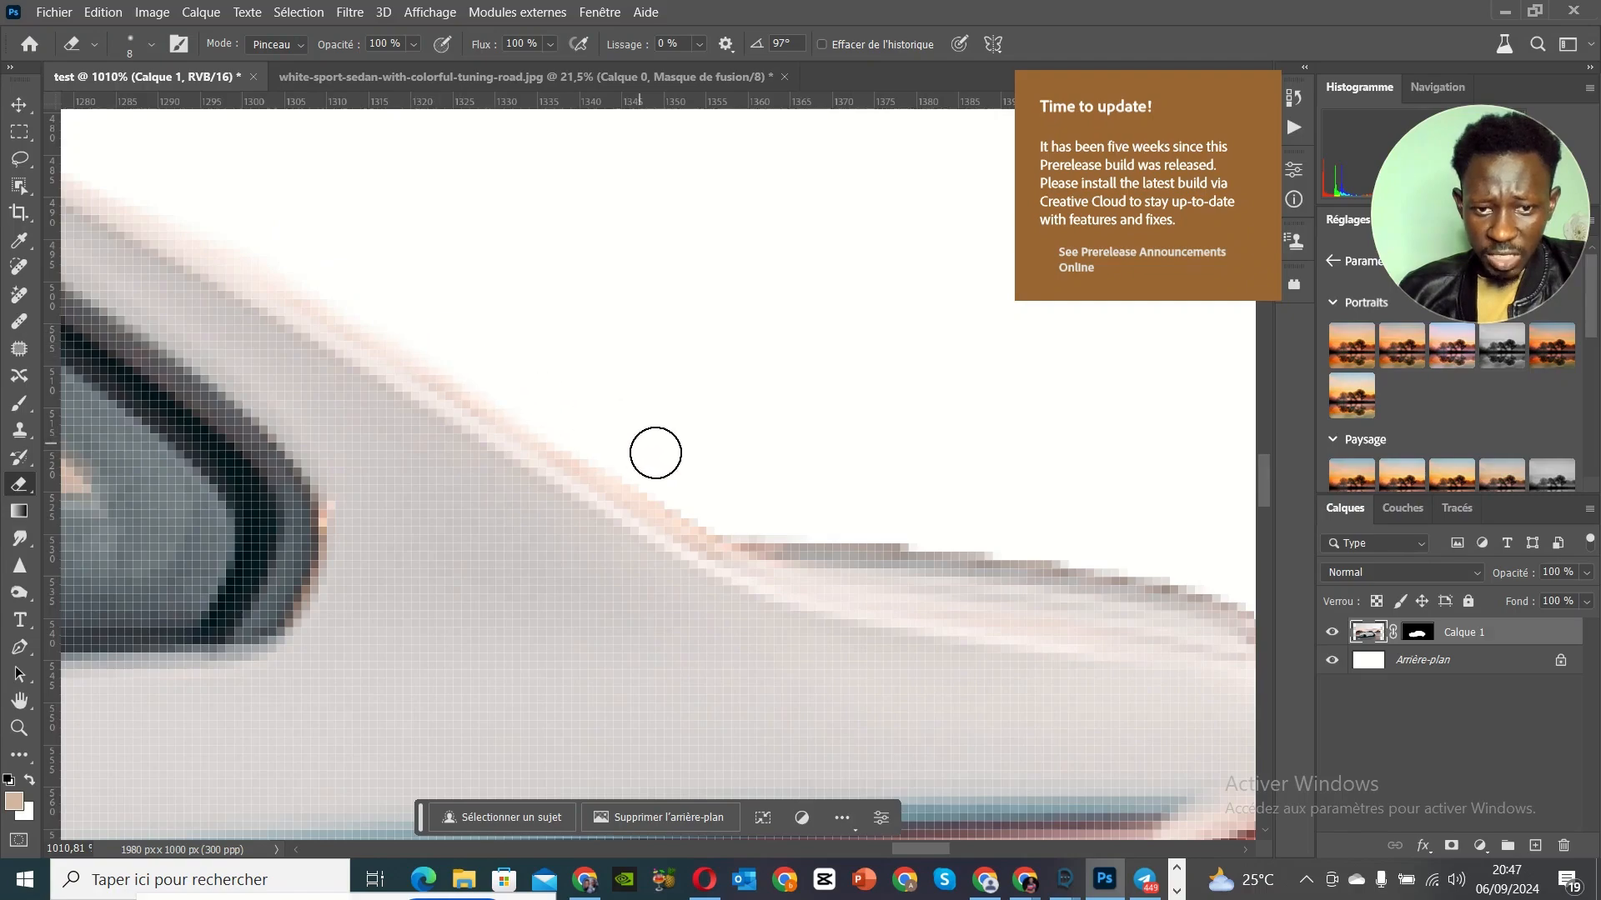
{"action": "scroll", "coordinate": [839, 525], "scroll_direction": "down", "scroll_amount": 1}
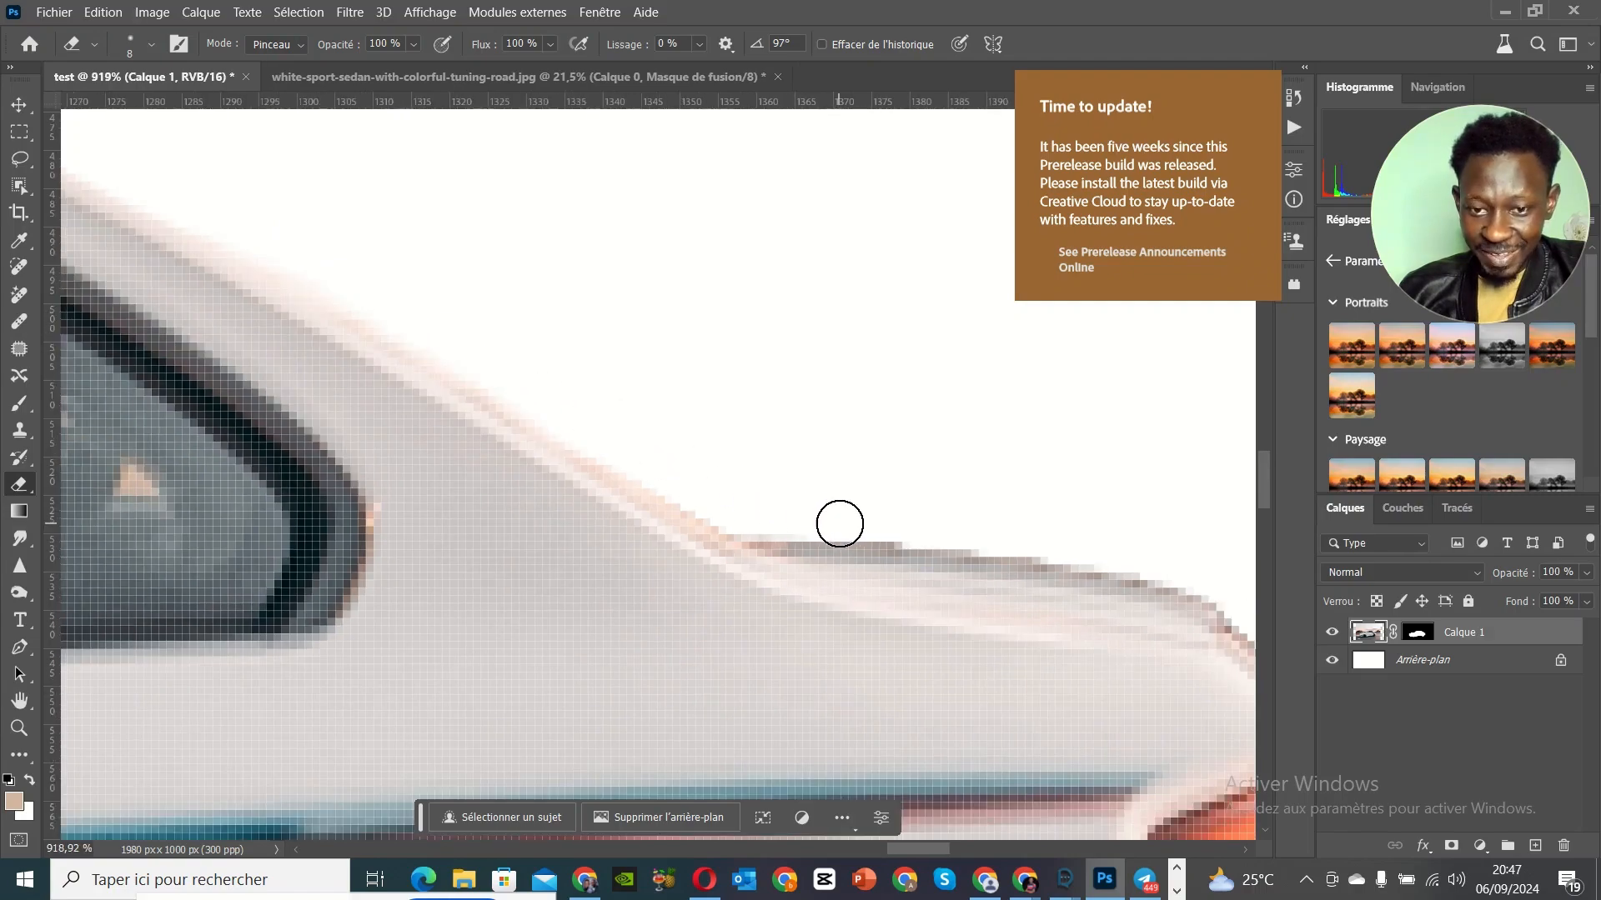
{"action": "scroll", "coordinate": [840, 525], "scroll_direction": "up", "scroll_amount": 2}
{"action": "scroll", "coordinate": [840, 523], "scroll_direction": "up", "scroll_amount": 3}
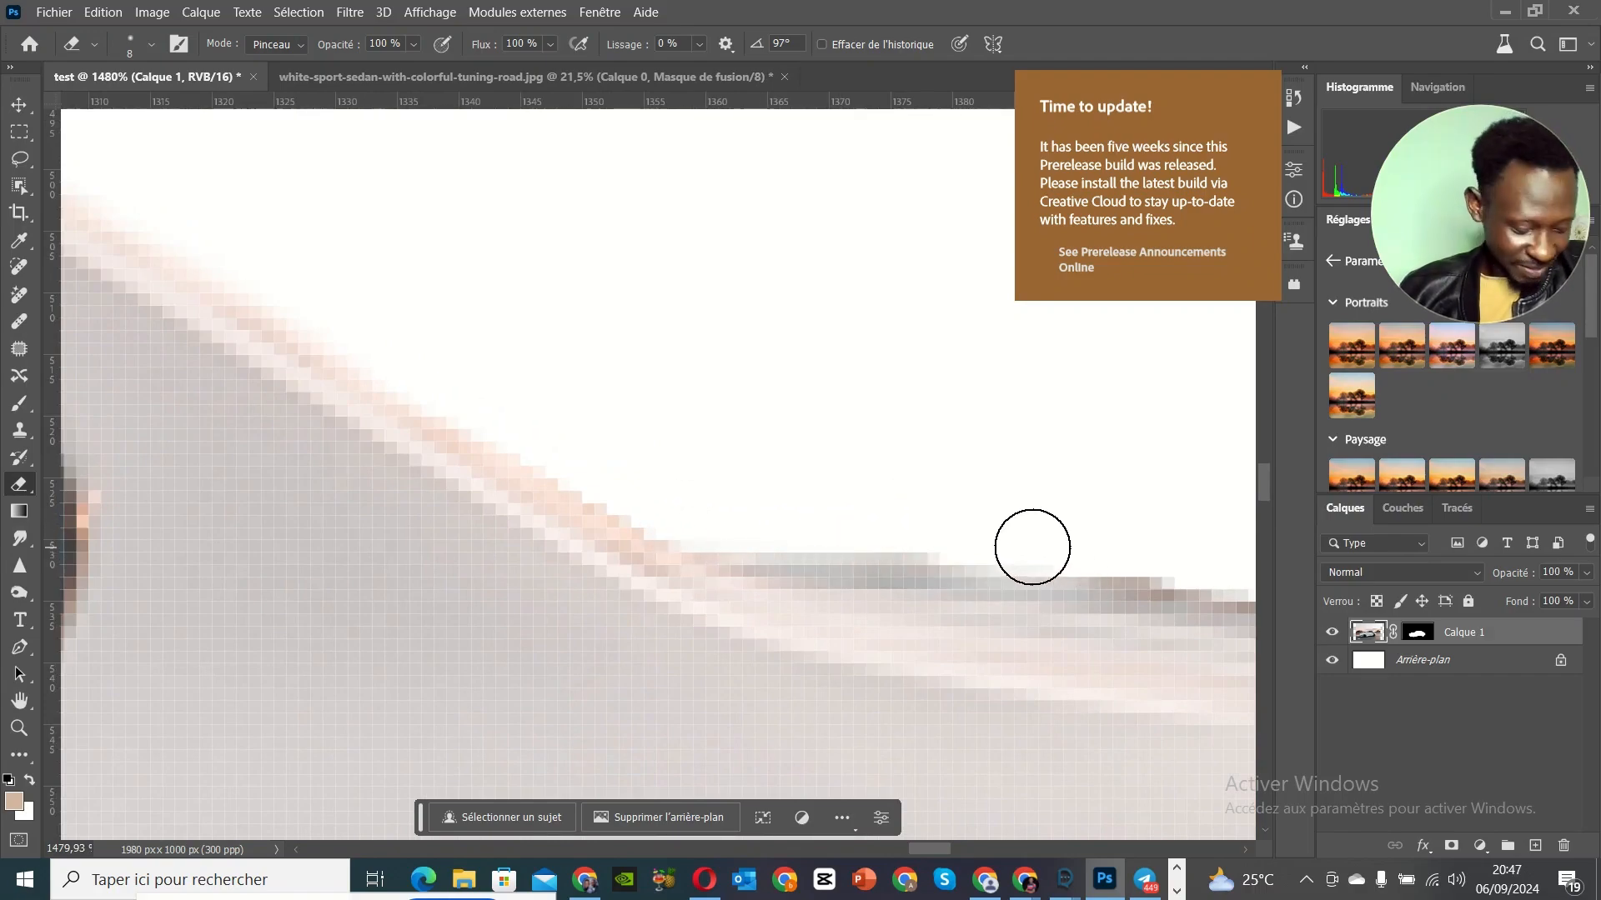
{"action": "scroll", "coordinate": [1033, 547], "scroll_direction": "down", "scroll_amount": 2}
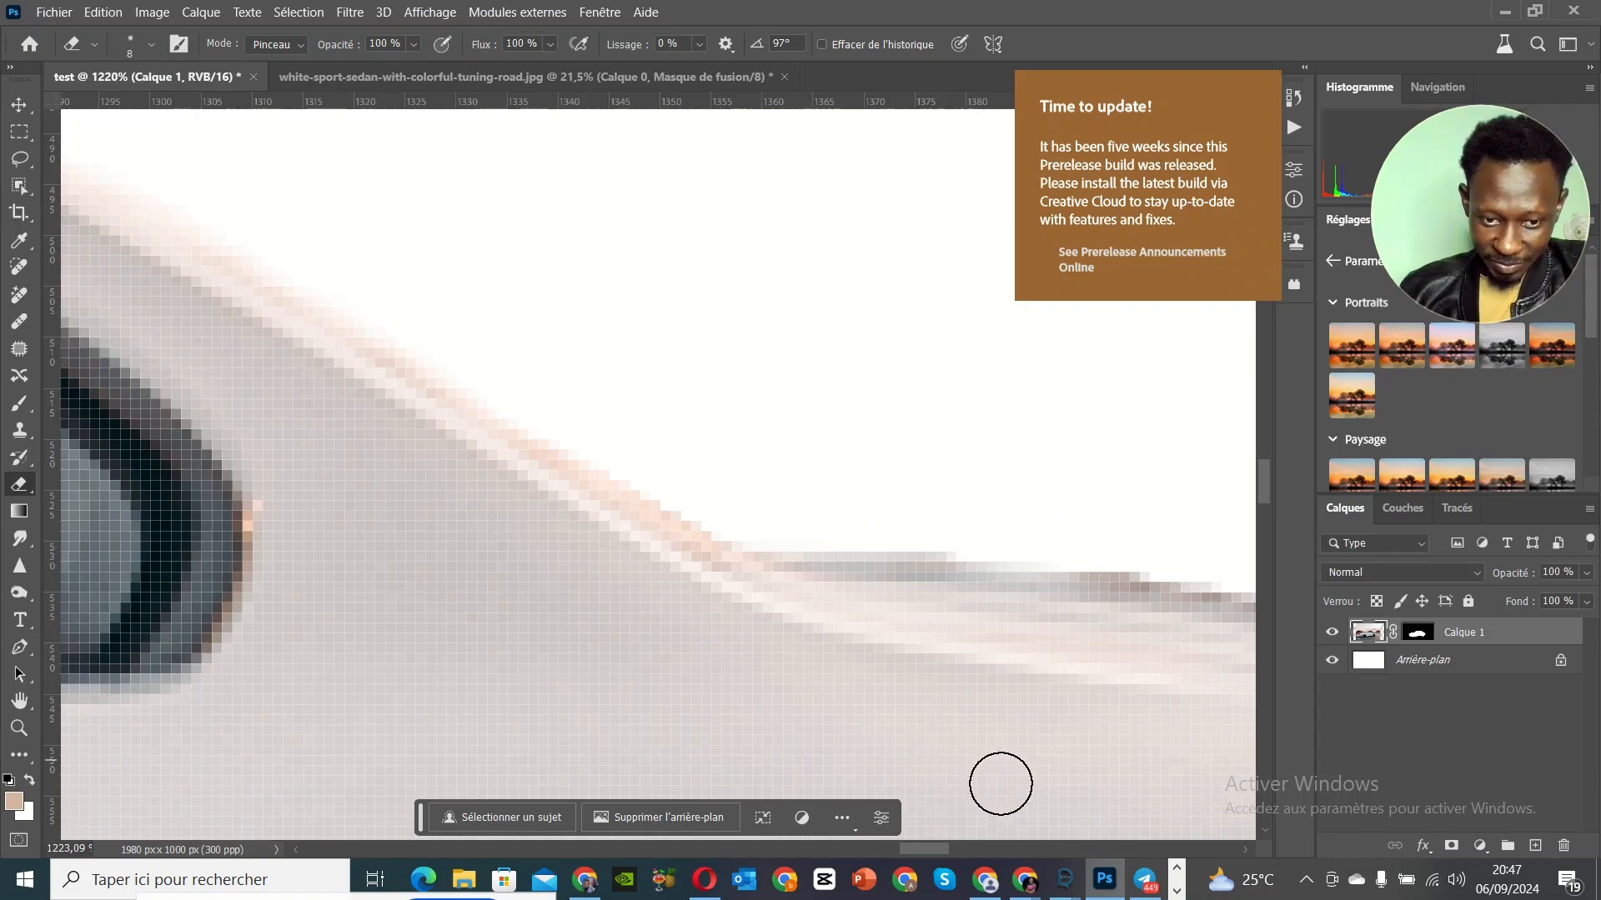
{"action": "left_click", "coordinate": [986, 865]}
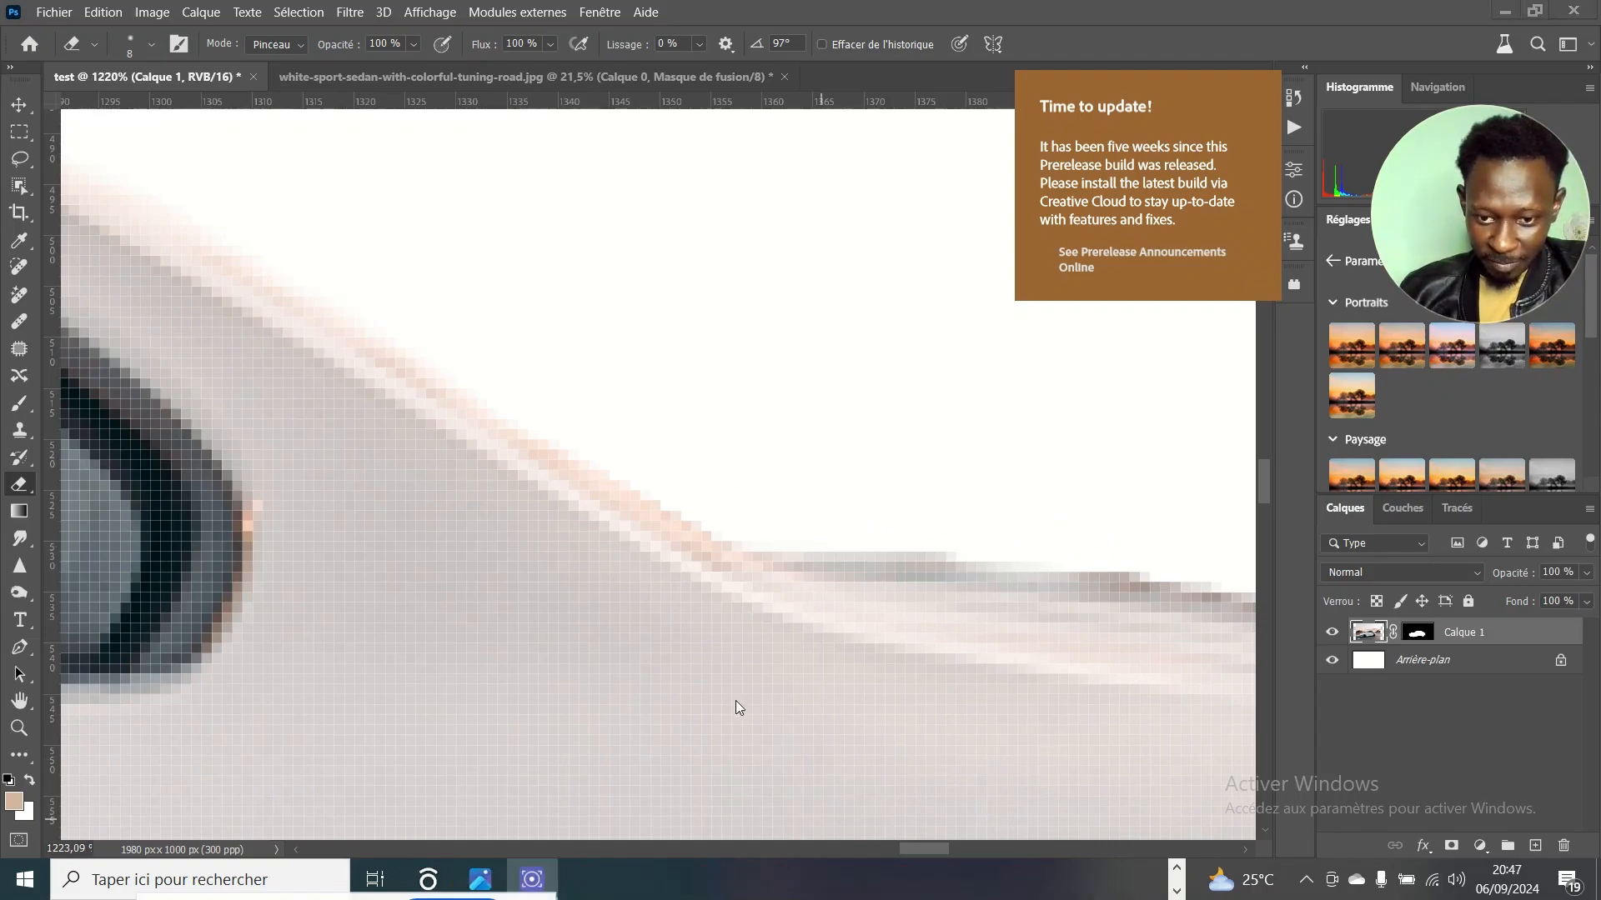
{"action": "scroll", "coordinate": [990, 521], "scroll_direction": "up", "scroll_amount": 2}
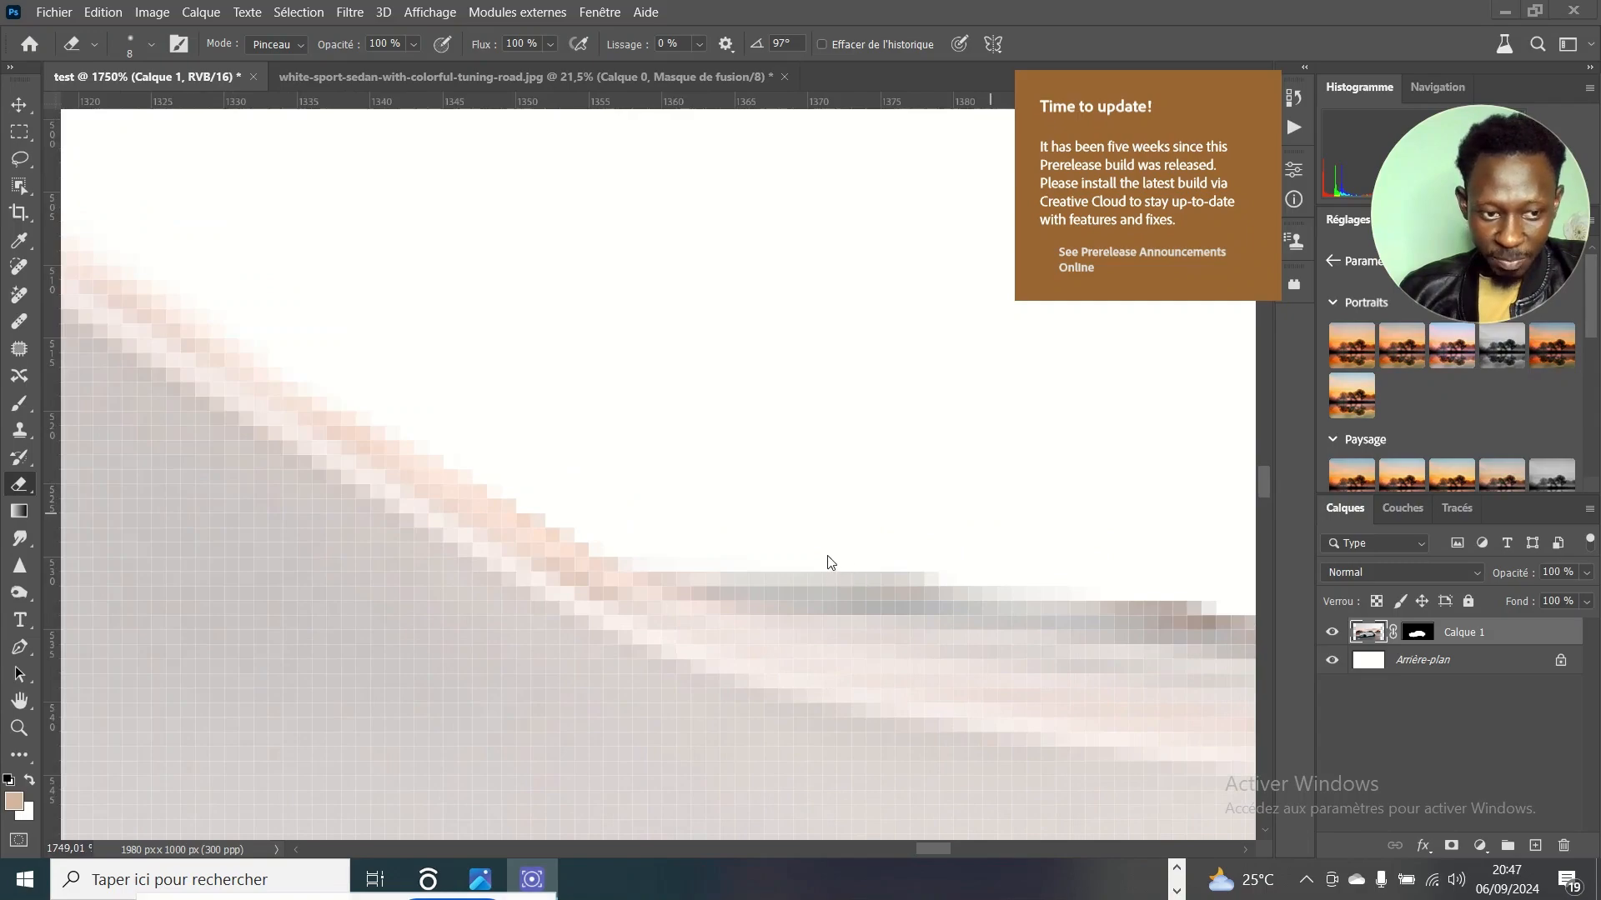
{"action": "scroll", "coordinate": [829, 562], "scroll_direction": "up", "scroll_amount": 1}
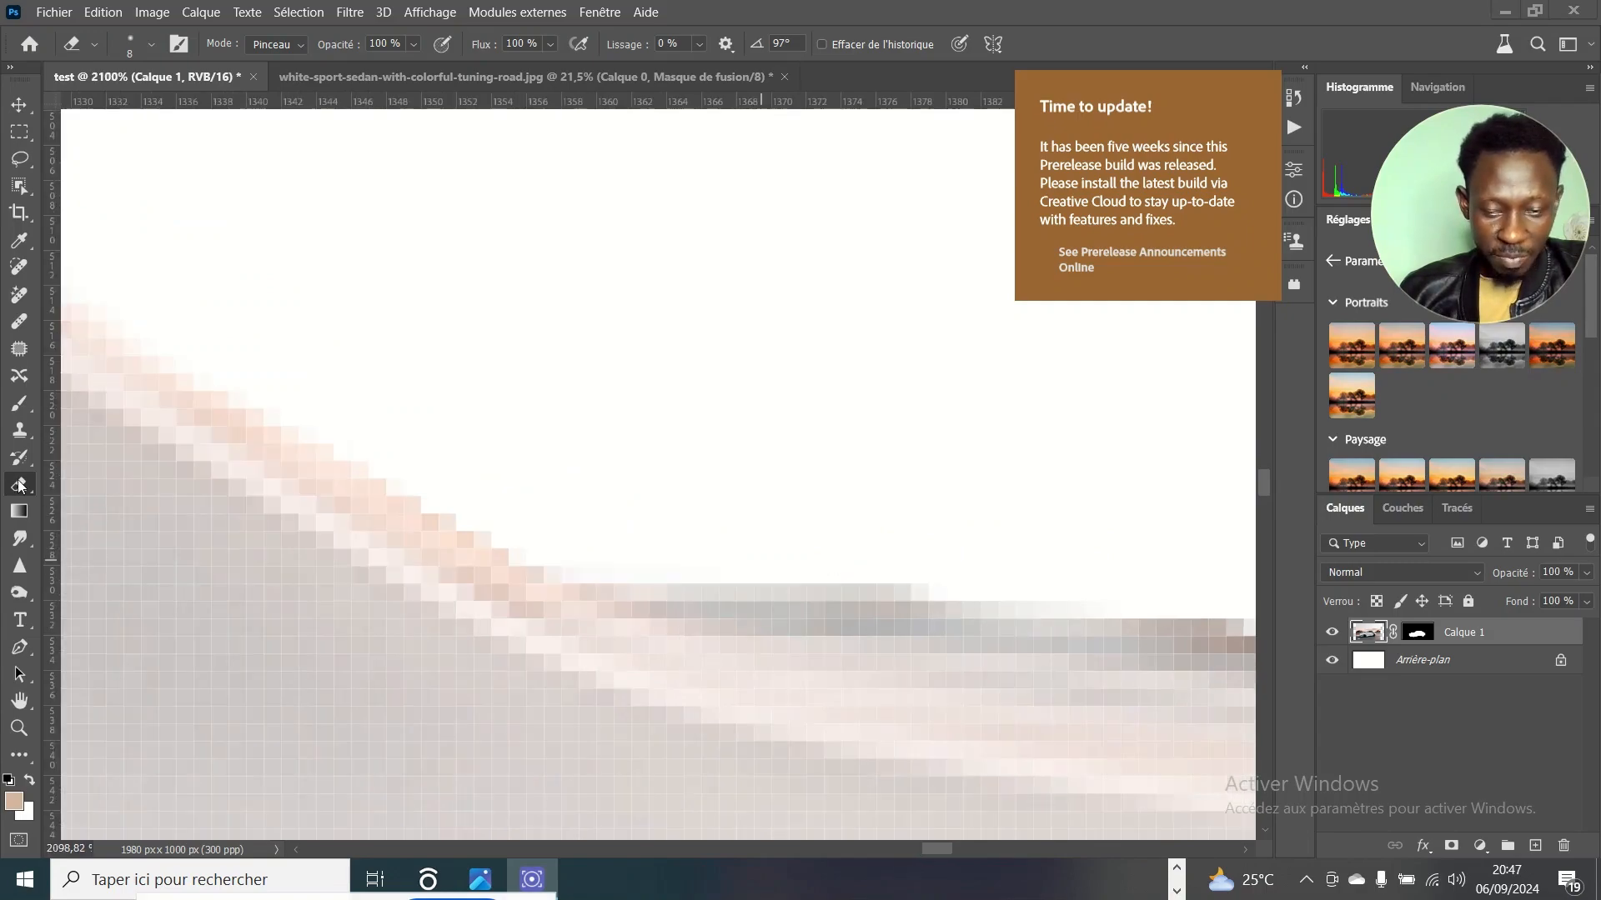
{"action": "scroll", "coordinate": [664, 608], "scroll_direction": "up", "scroll_amount": 1}
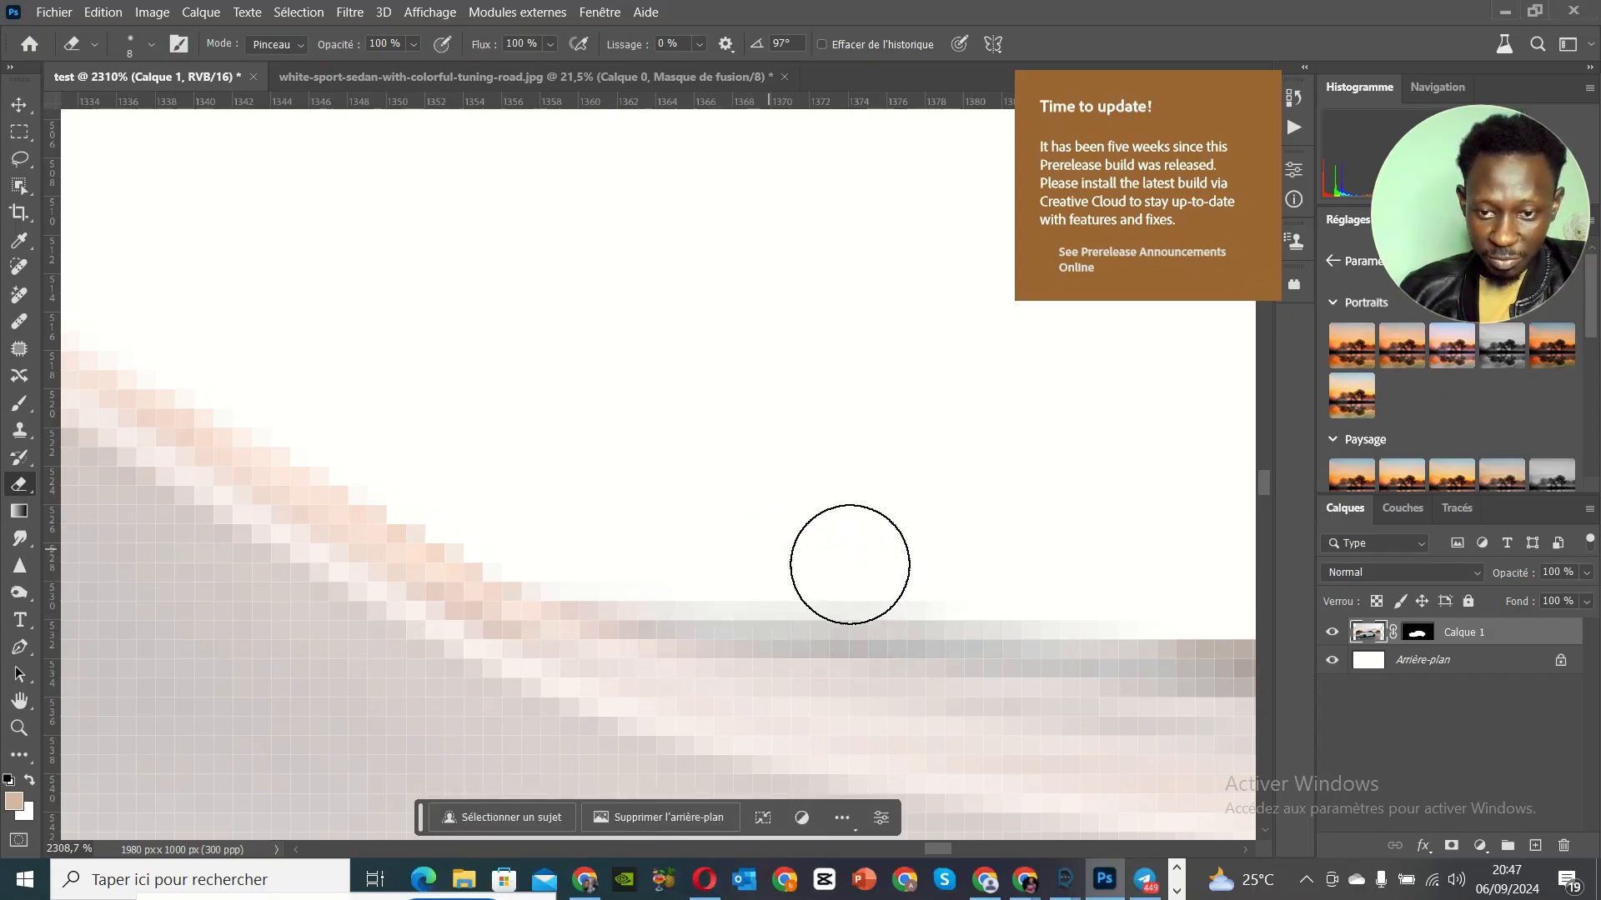
Step: Examine the cleaned car against the white canvas, checking the full outline and the edge around the tail light and rear bumper
{"action": "scroll", "coordinate": [849, 564], "scroll_direction": "down", "scroll_amount": 8}
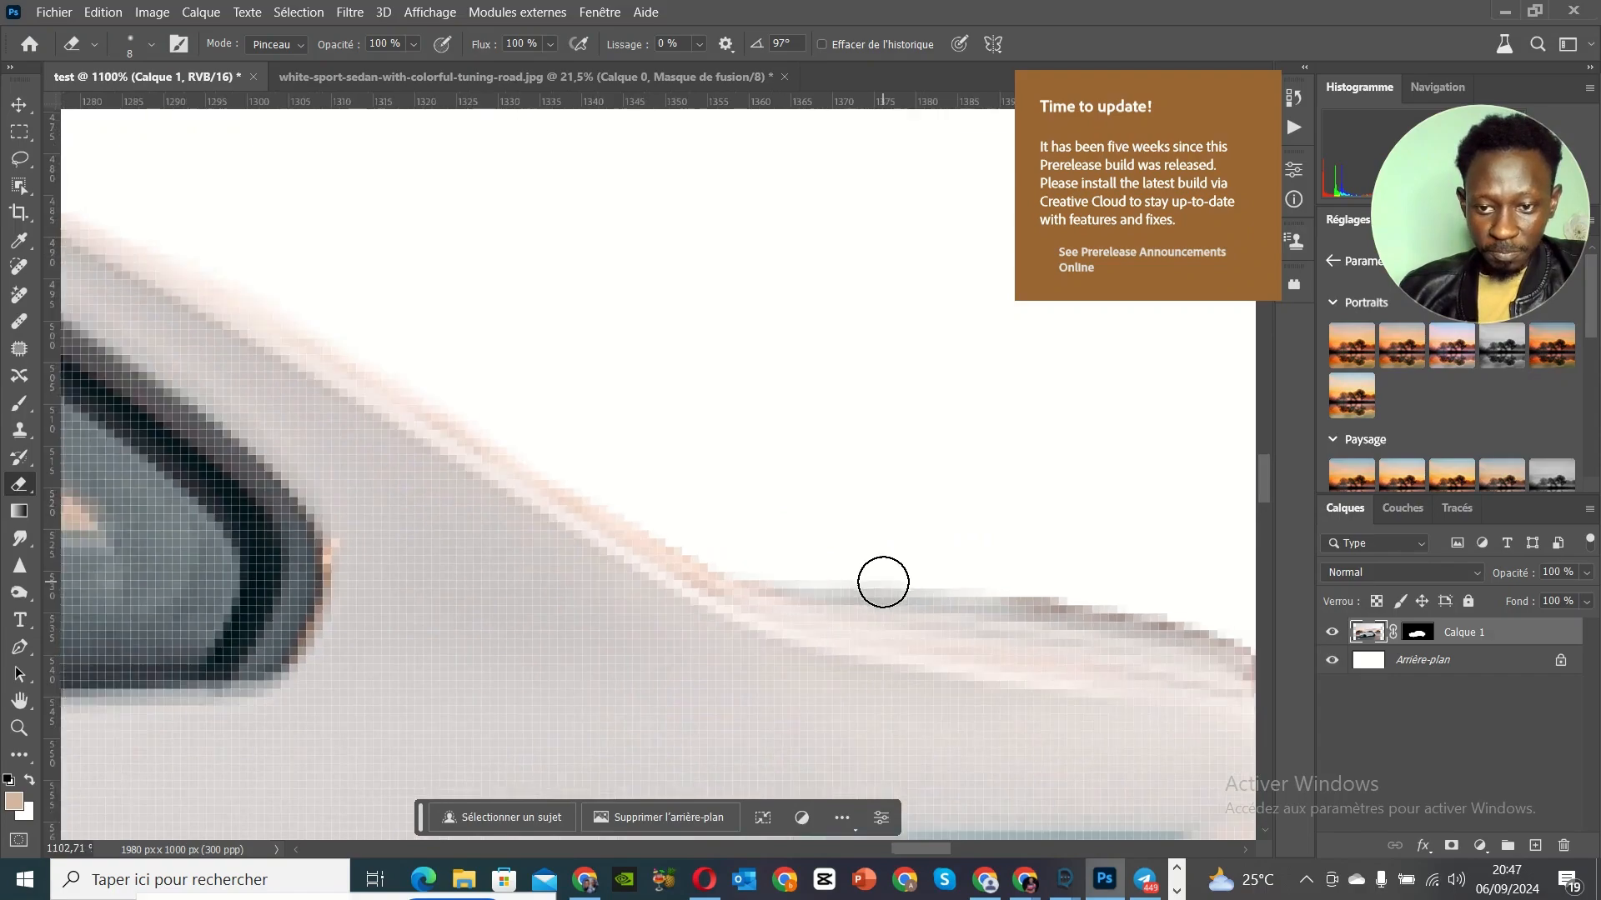
{"action": "scroll", "coordinate": [883, 582], "scroll_direction": "down", "scroll_amount": 7}
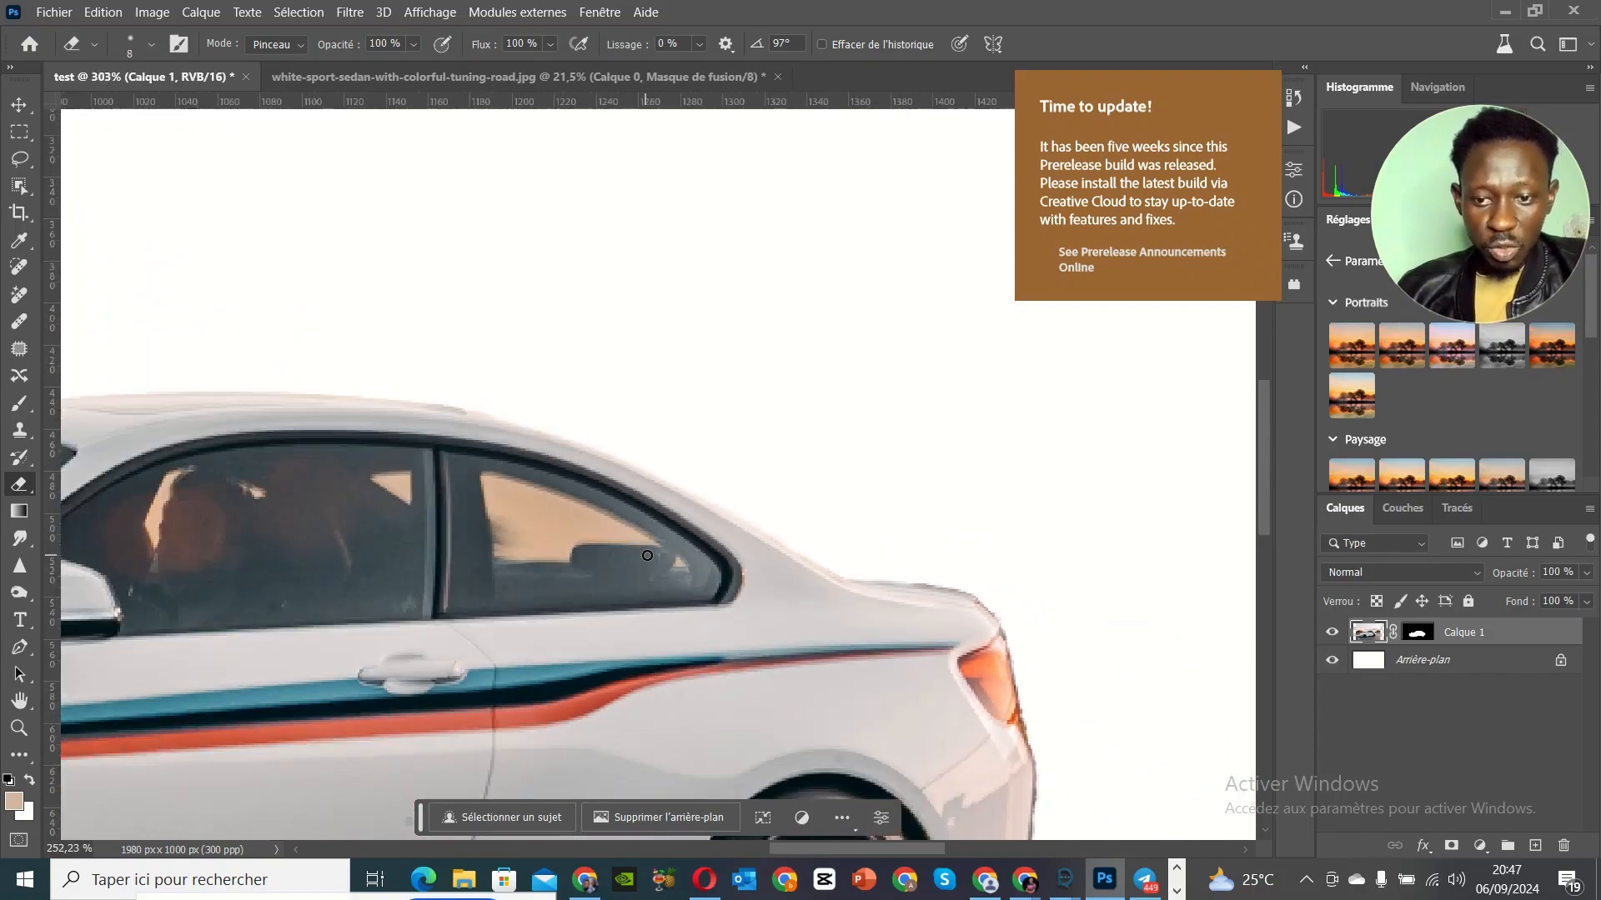
{"action": "scroll", "coordinate": [647, 556], "scroll_direction": "down", "scroll_amount": 6}
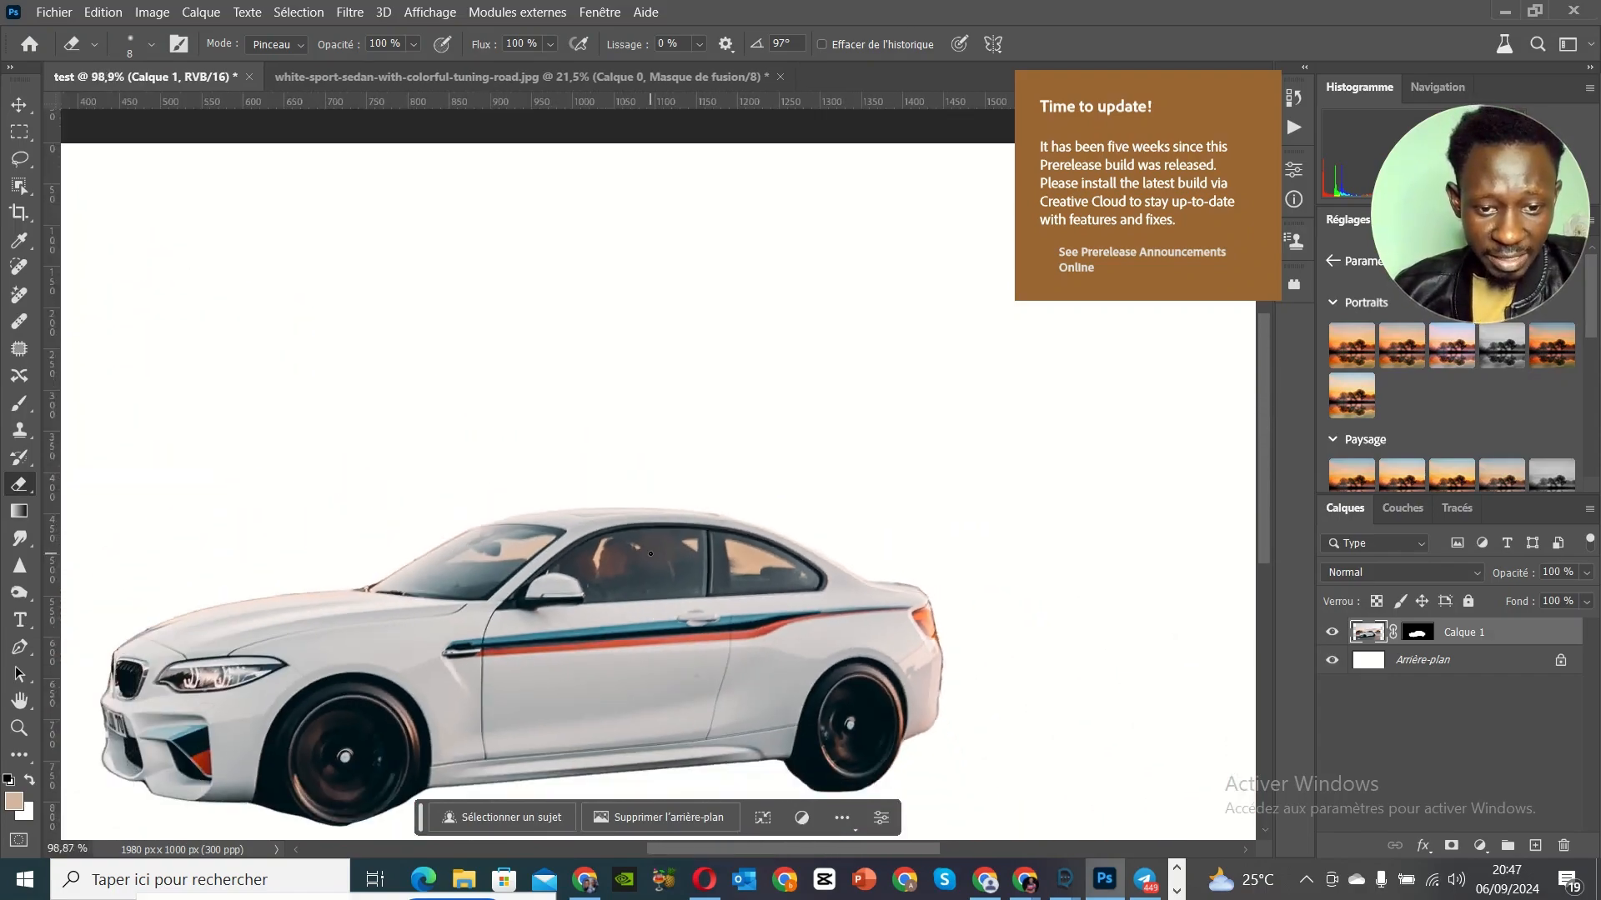
{"action": "scroll", "coordinate": [650, 554], "scroll_direction": "down", "scroll_amount": 4}
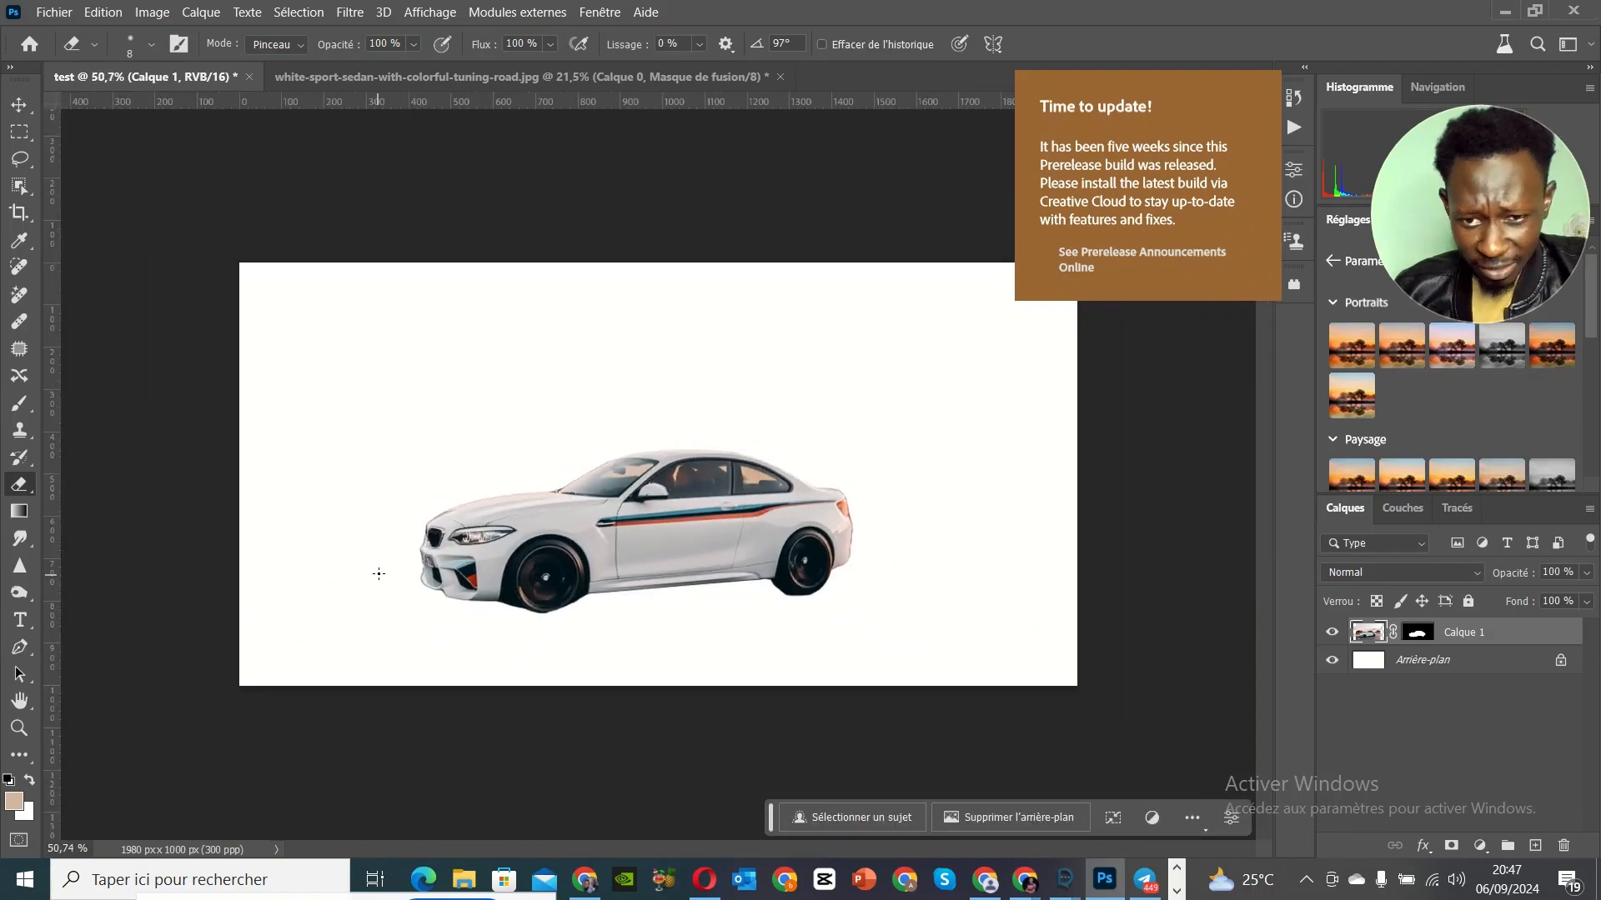
{"action": "scroll", "coordinate": [379, 573], "scroll_direction": "down", "scroll_amount": 1}
{"action": "scroll", "coordinate": [379, 574], "scroll_direction": "up", "scroll_amount": 3}
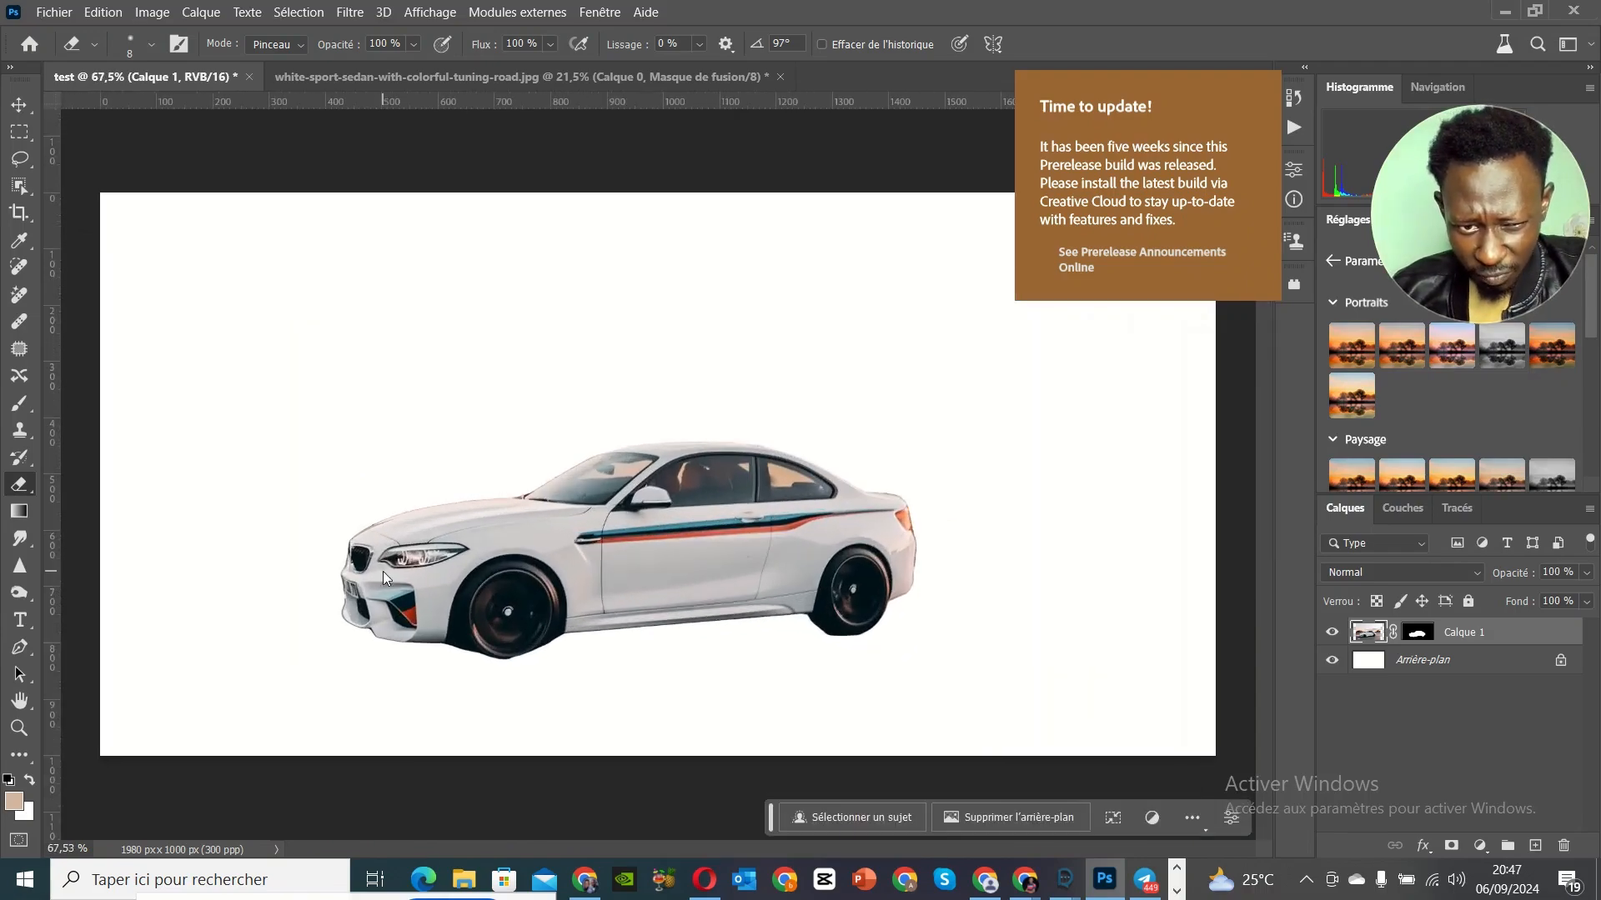
{"action": "scroll", "coordinate": [383, 577], "scroll_direction": "up", "scroll_amount": 4}
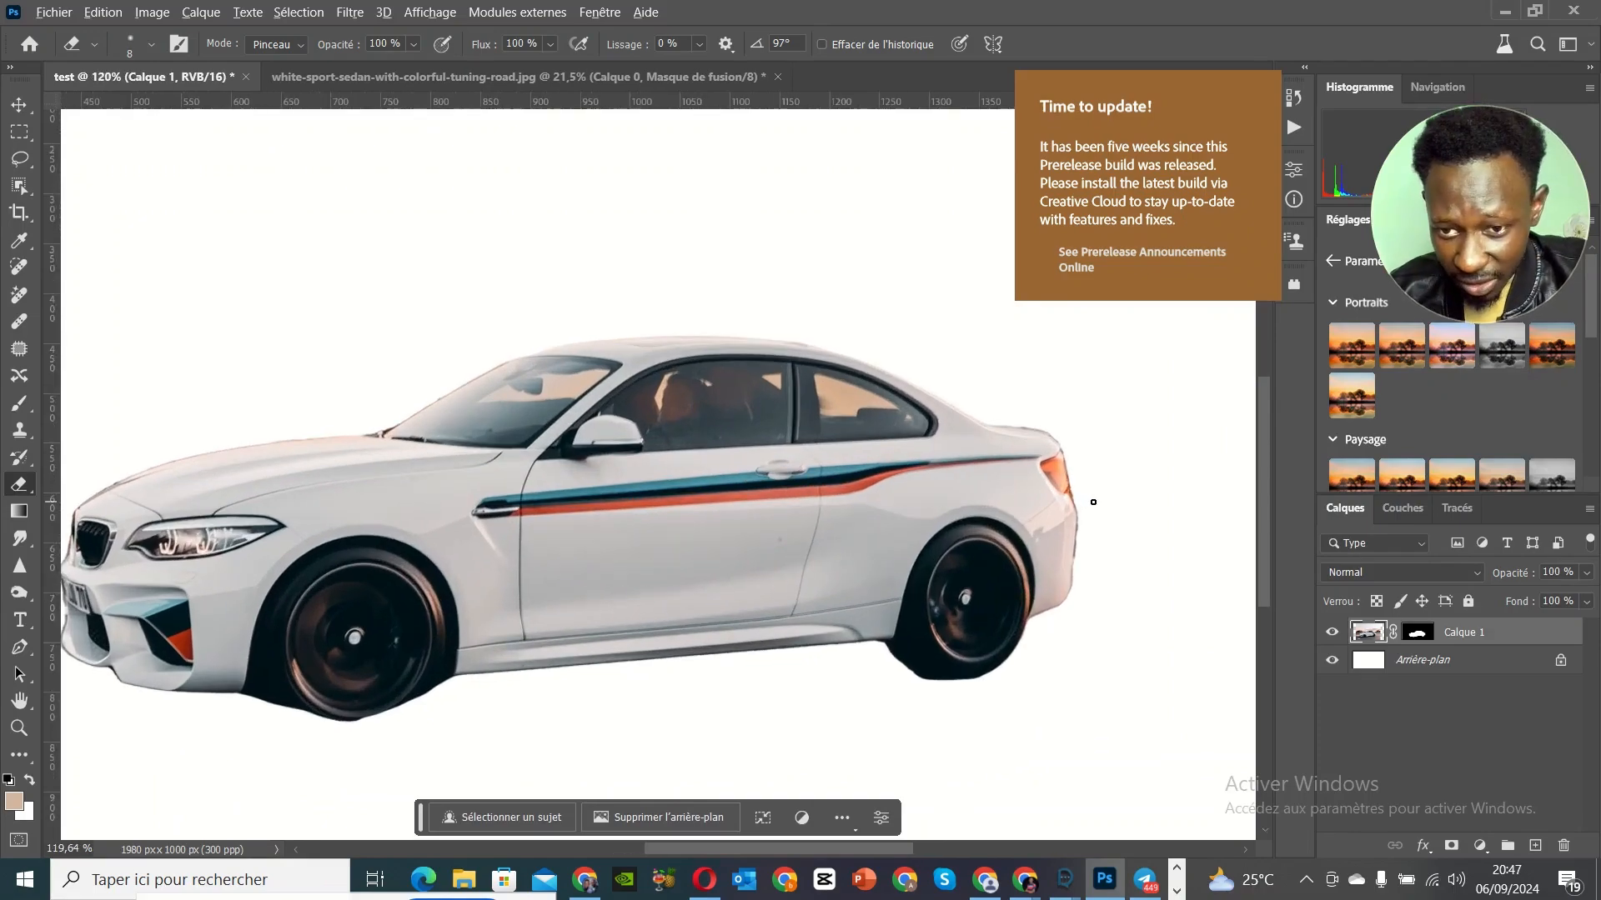
{"action": "scroll", "coordinate": [1093, 502], "scroll_direction": "up", "scroll_amount": 5}
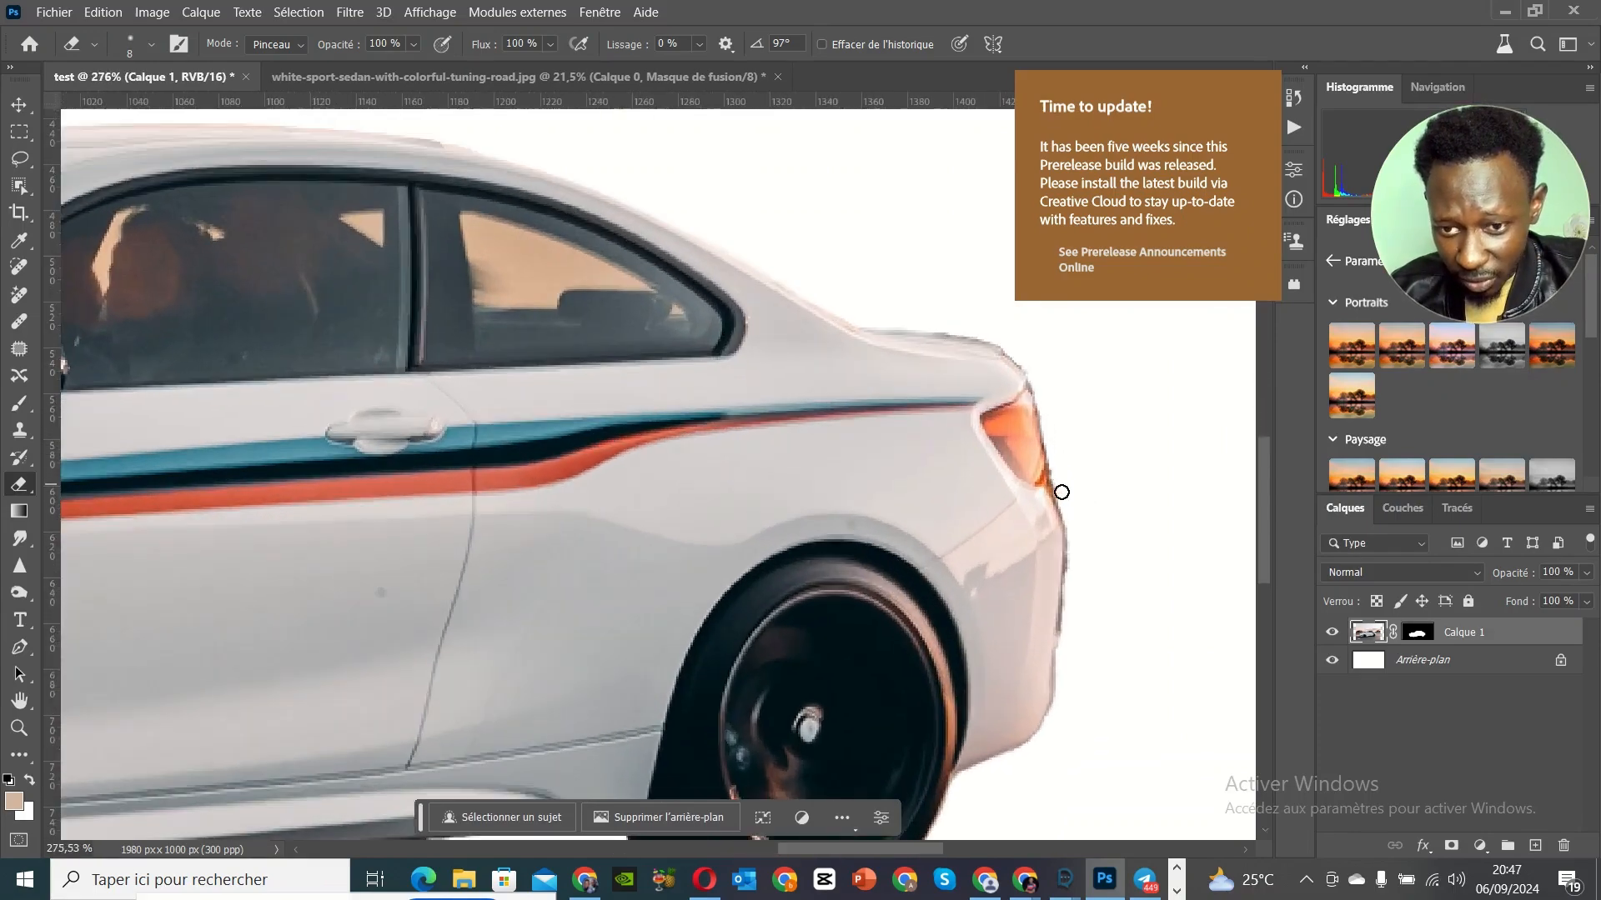
{"action": "scroll", "coordinate": [1061, 492], "scroll_direction": "up", "scroll_amount": 2}
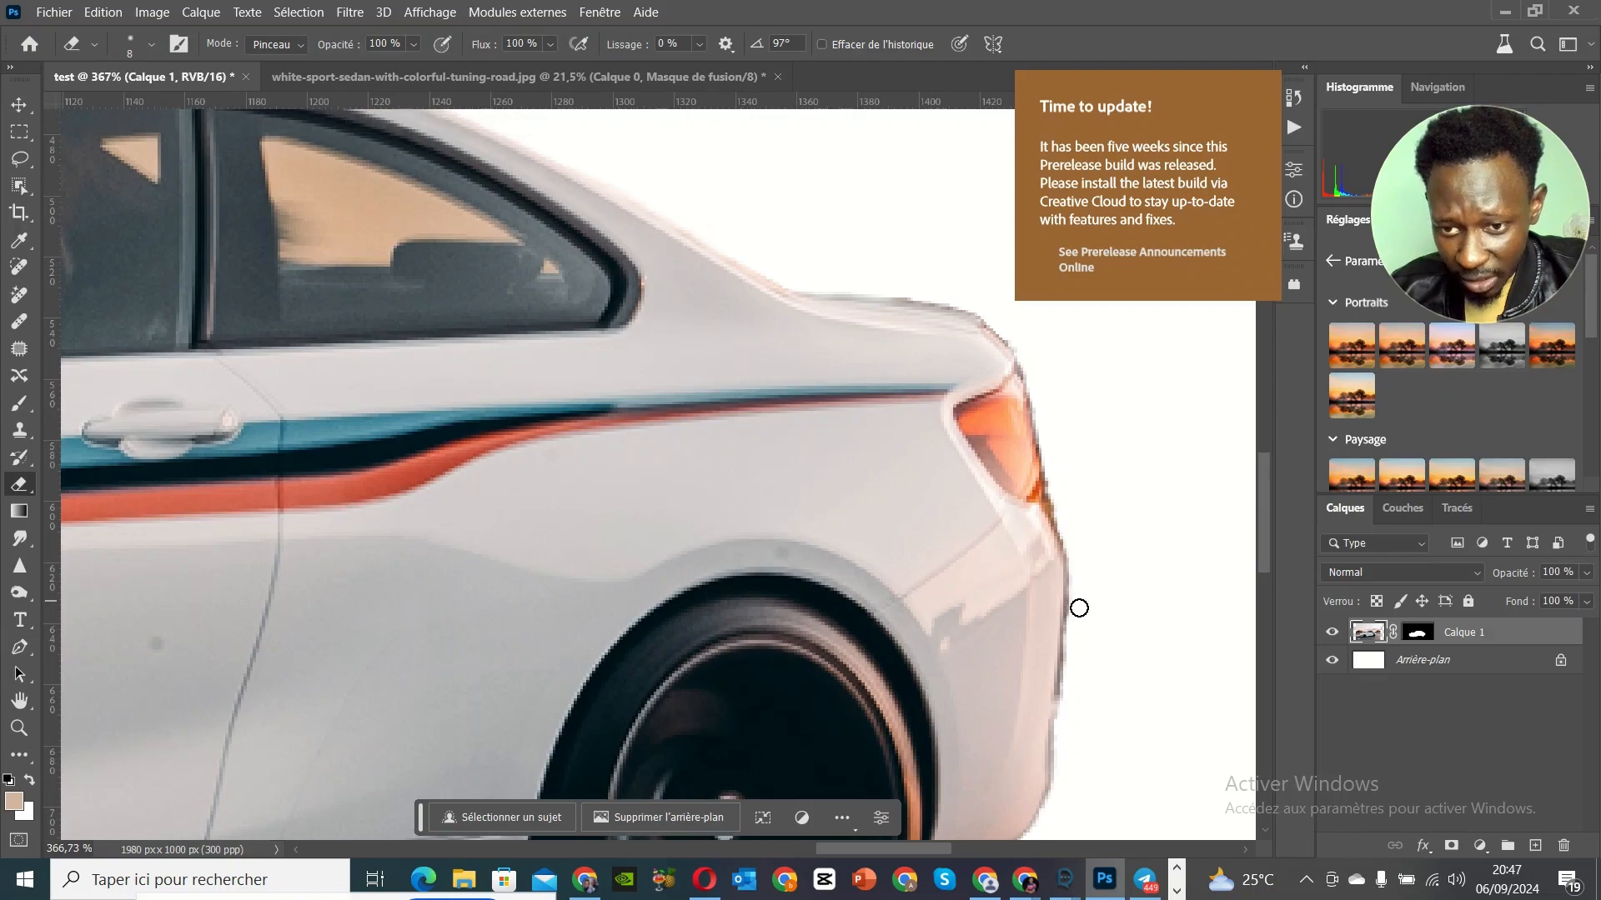
{"action": "scroll", "coordinate": [943, 560], "scroll_direction": "down", "scroll_amount": 5}
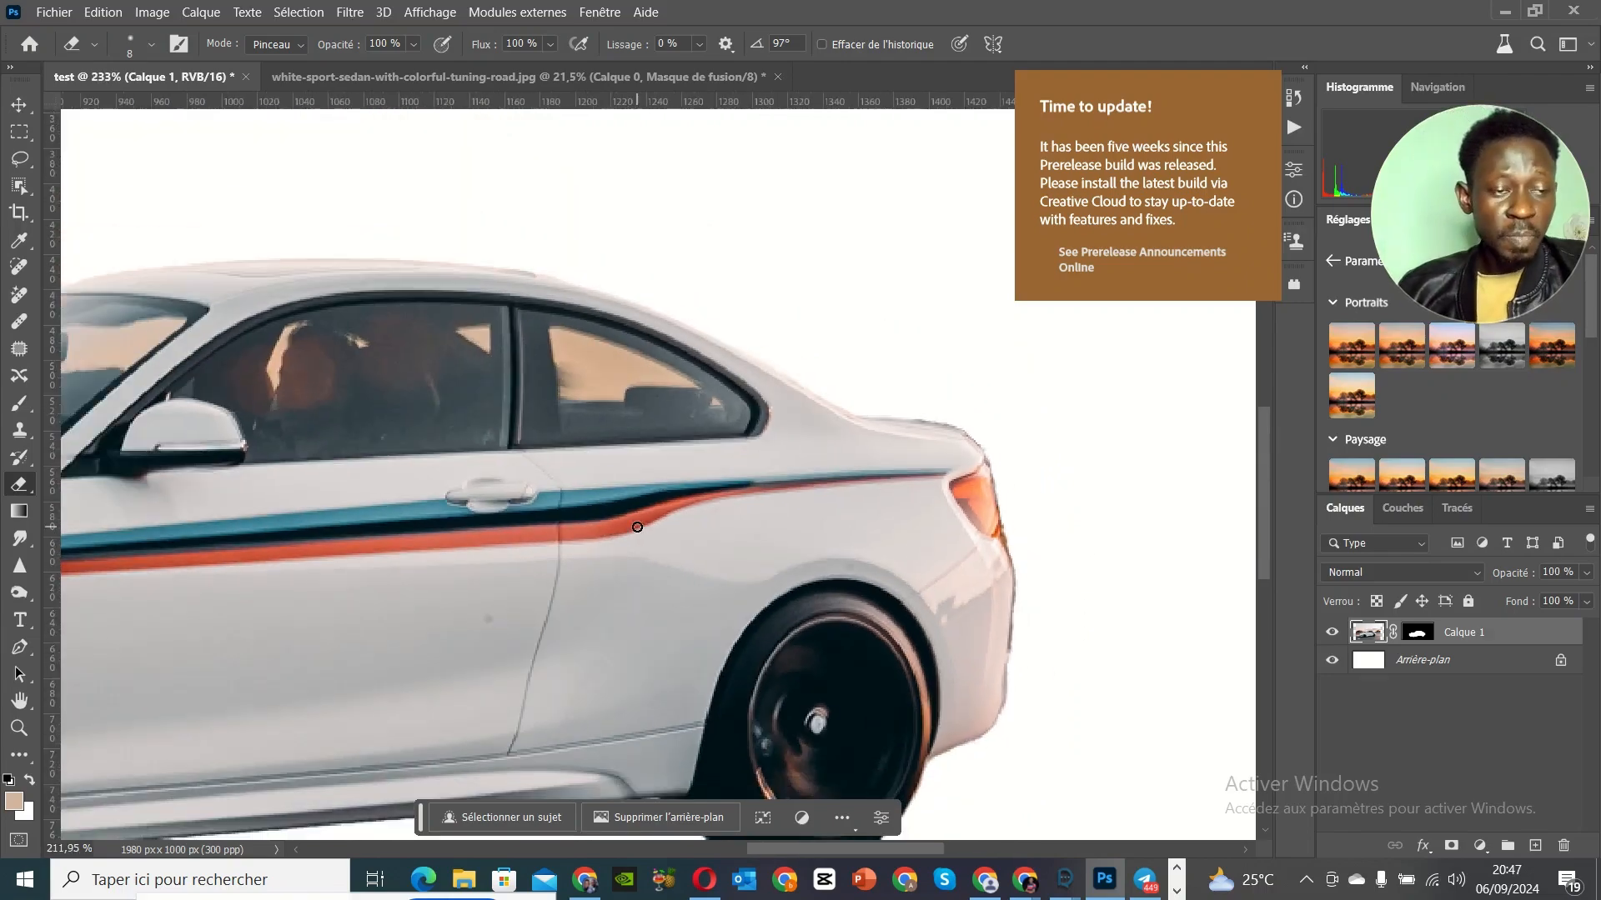
{"action": "scroll", "coordinate": [176, 352], "scroll_direction": "down", "scroll_amount": 2}
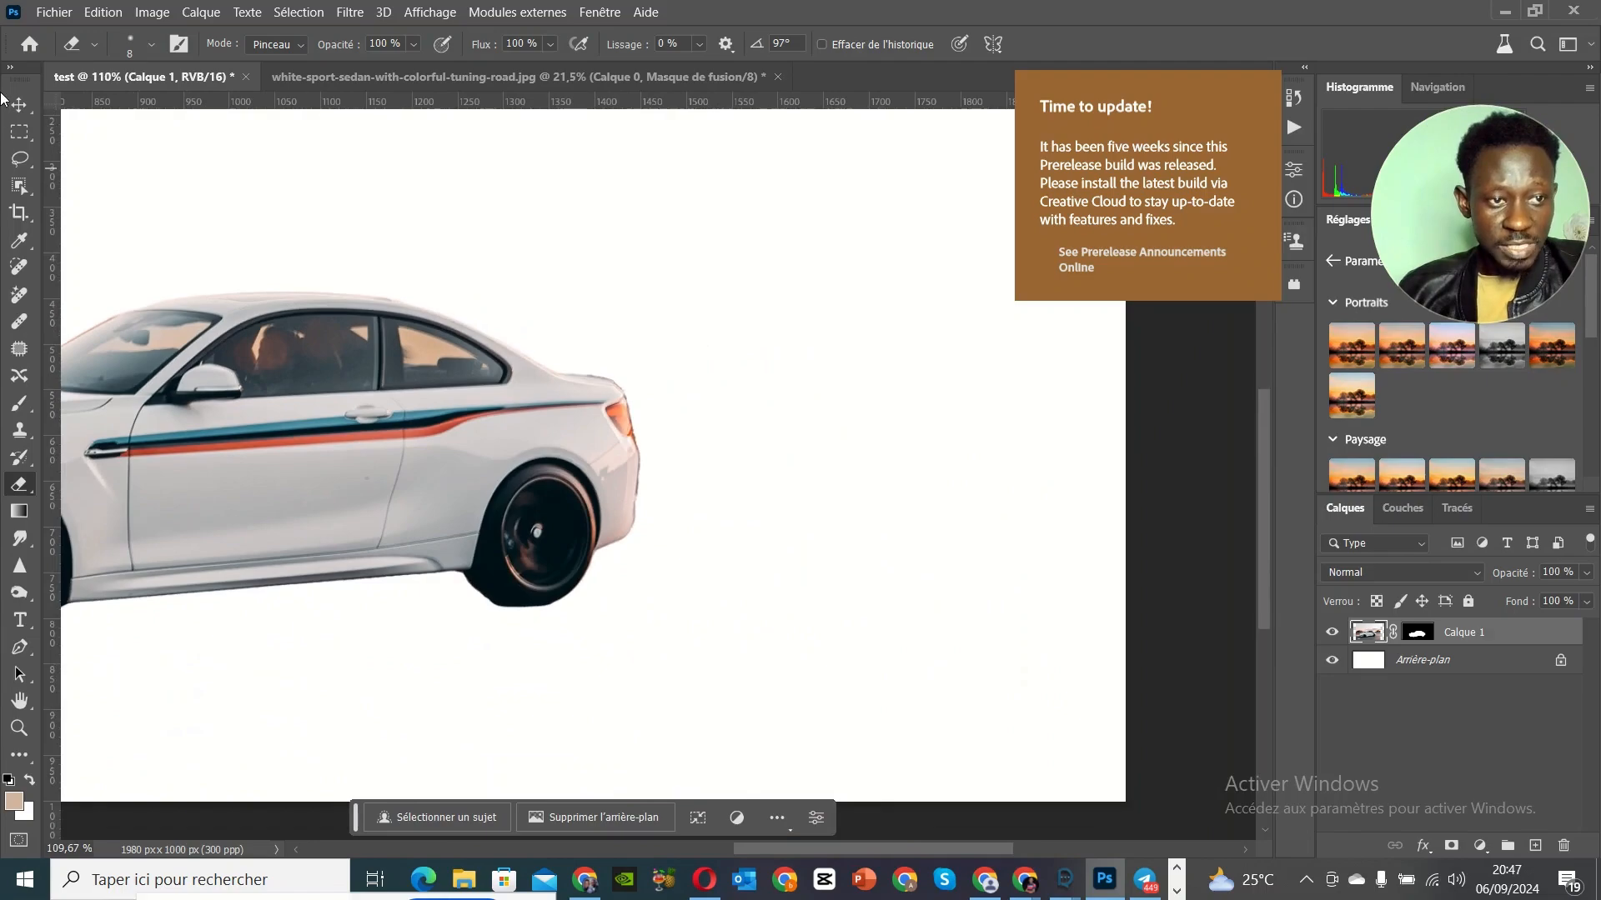
Step: Add a new empty layer above the car layer and activate the Brush tool
{"action": "left_click", "coordinate": [19, 106]}
{"action": "left_click_drag", "start_coordinate": [880, 847], "coordinate": [774, 844]}
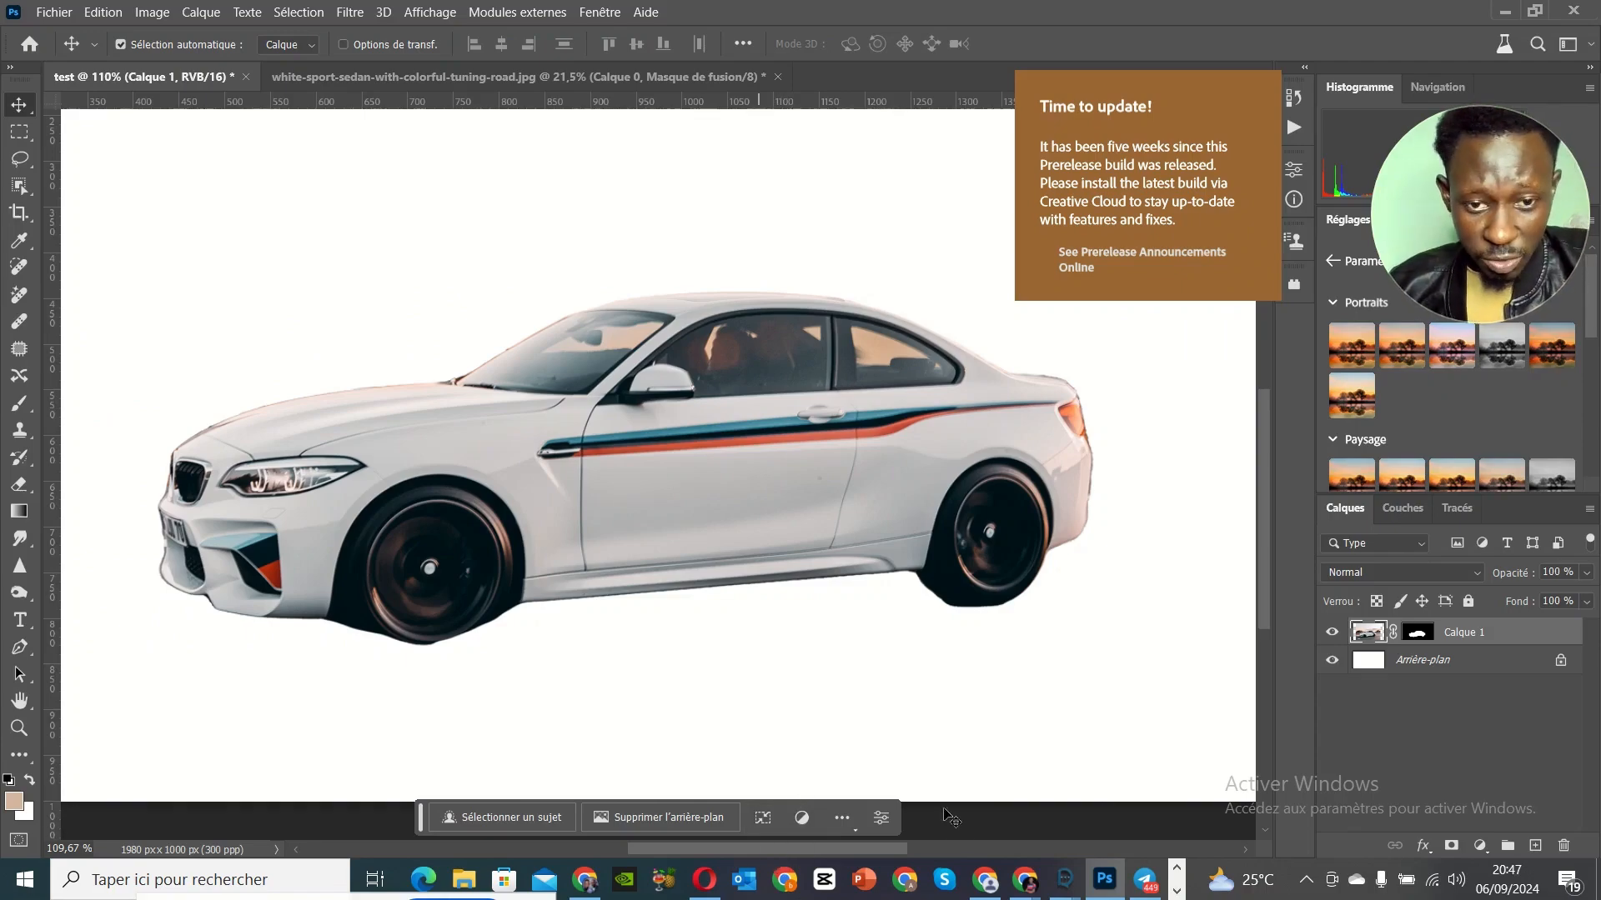
{"action": "scroll", "coordinate": [546, 504], "scroll_direction": "down", "scroll_amount": 1}
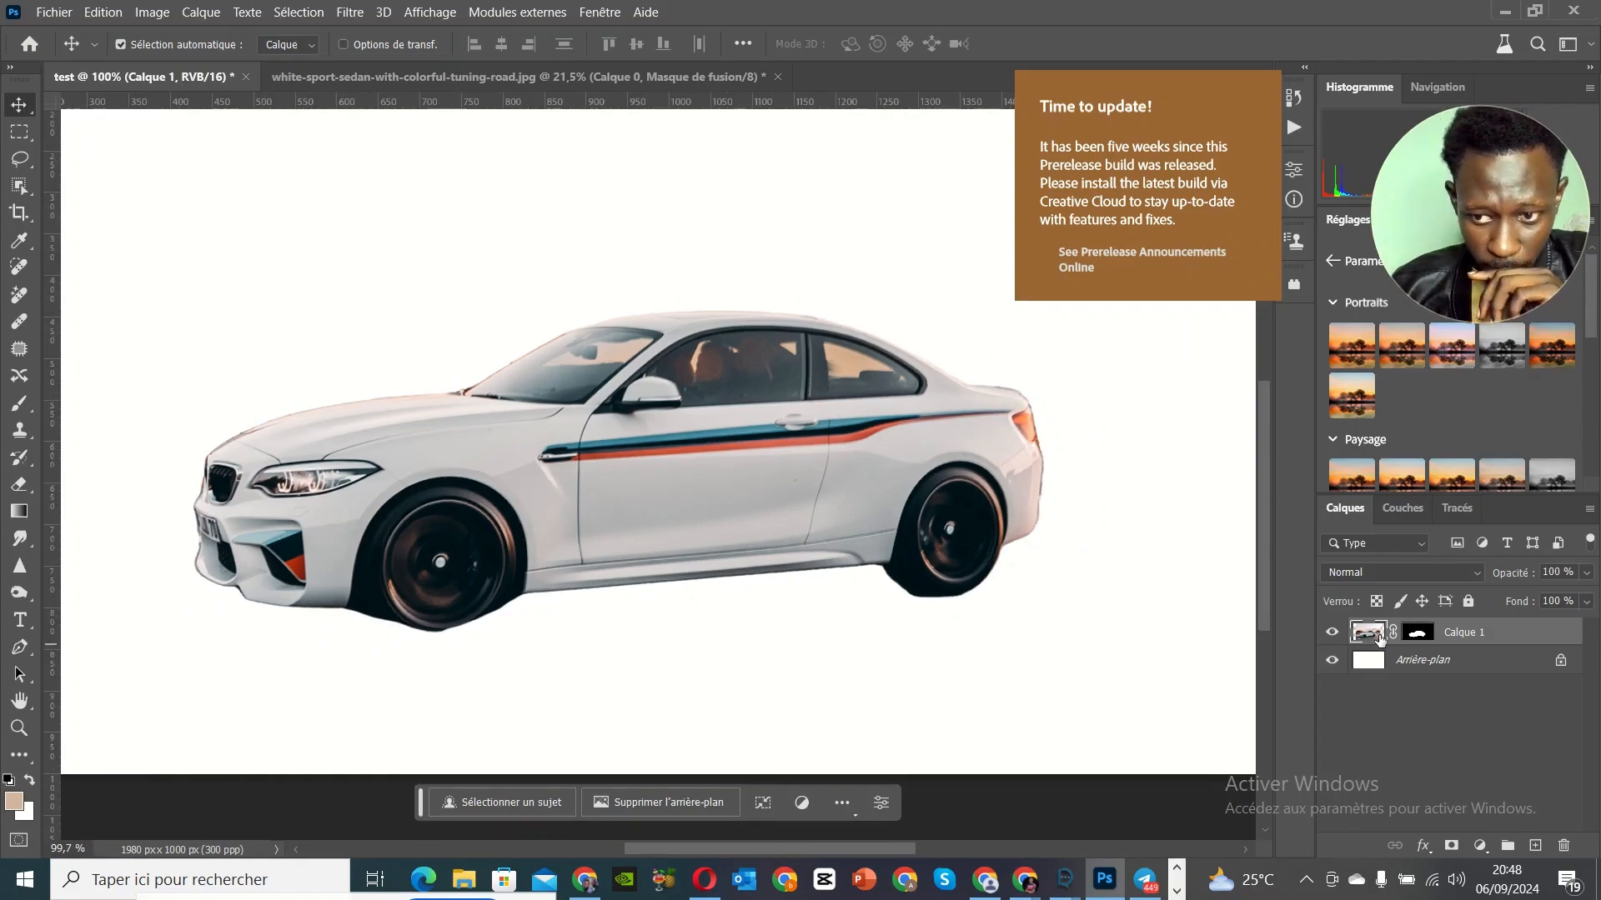
{"action": "left_click", "coordinate": [1536, 846]}
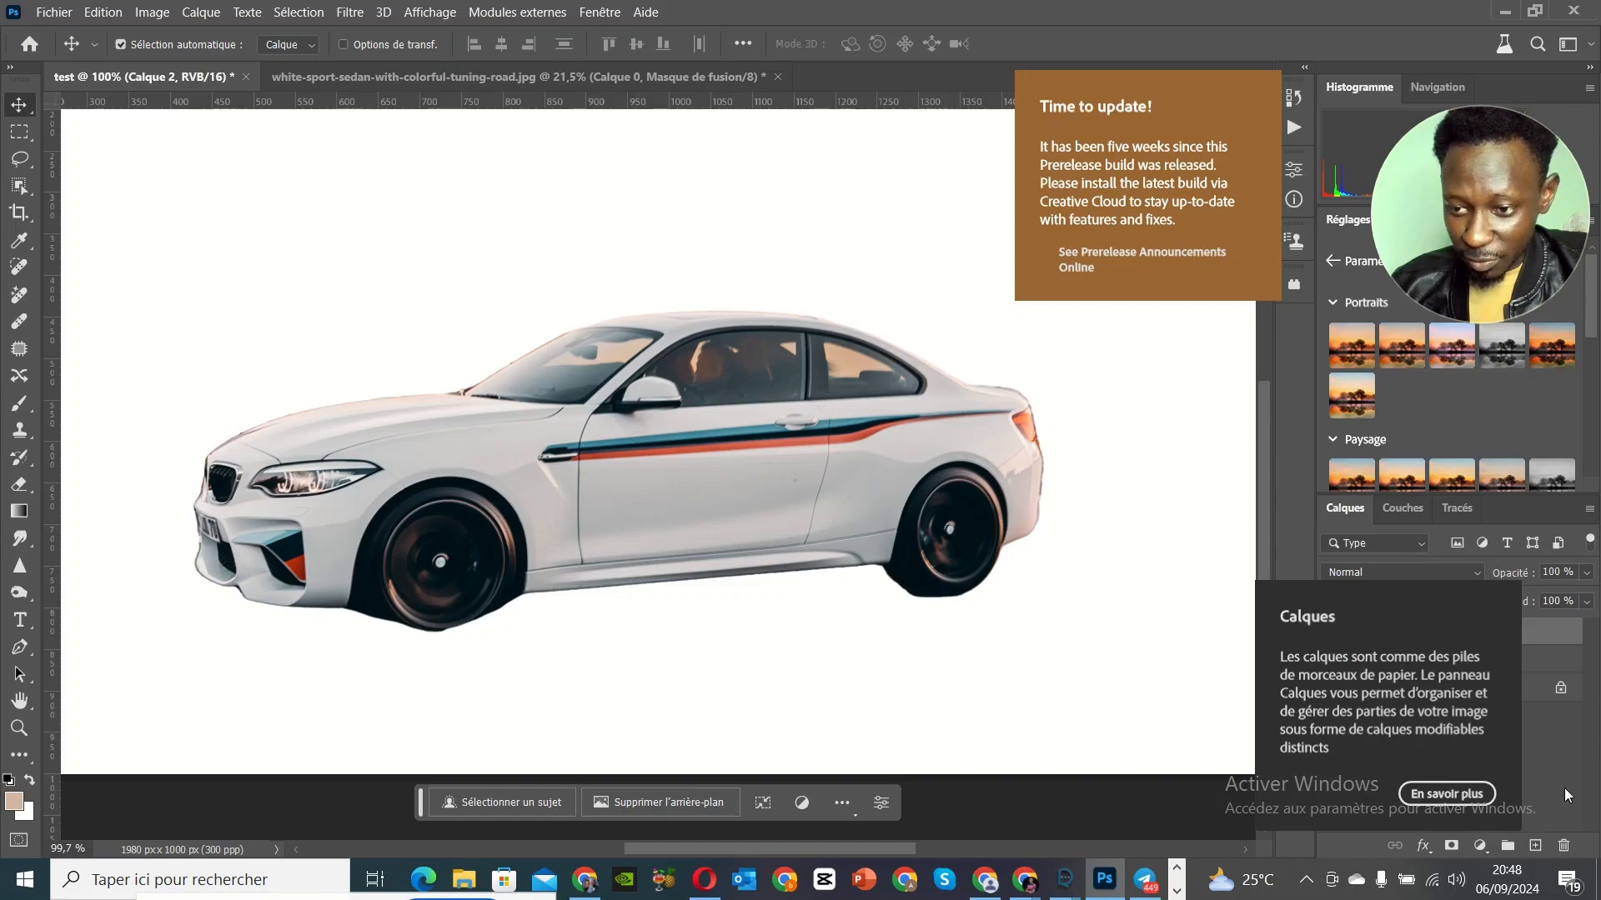
{"action": "left_click", "coordinate": [1399, 634], "text": "shift"}
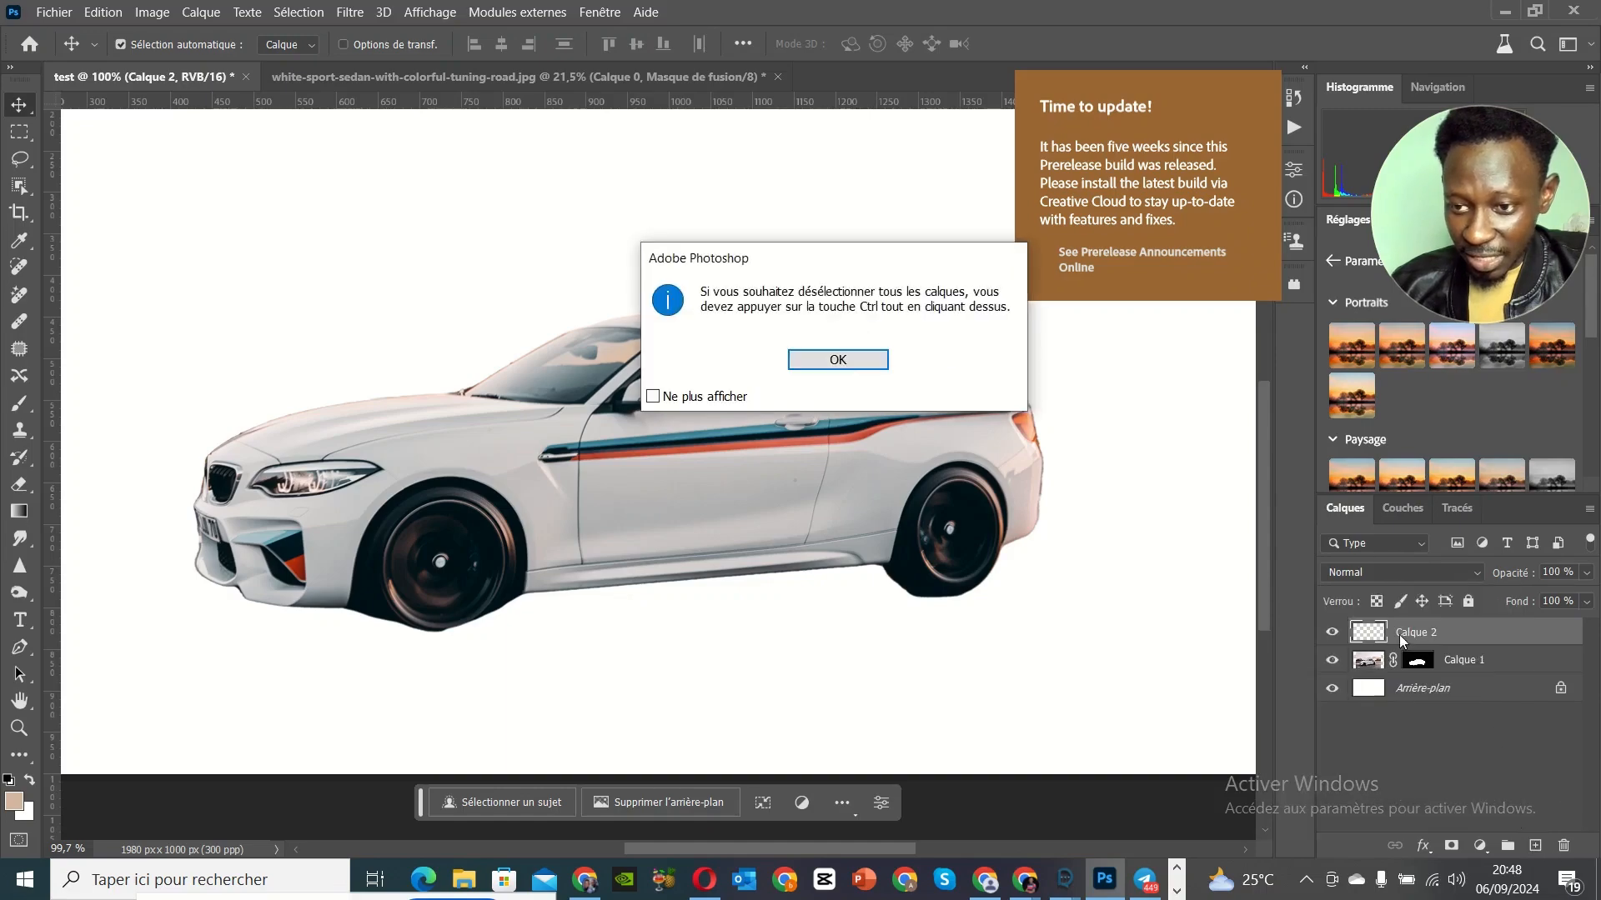
{"action": "left_click", "coordinate": [840, 361]}
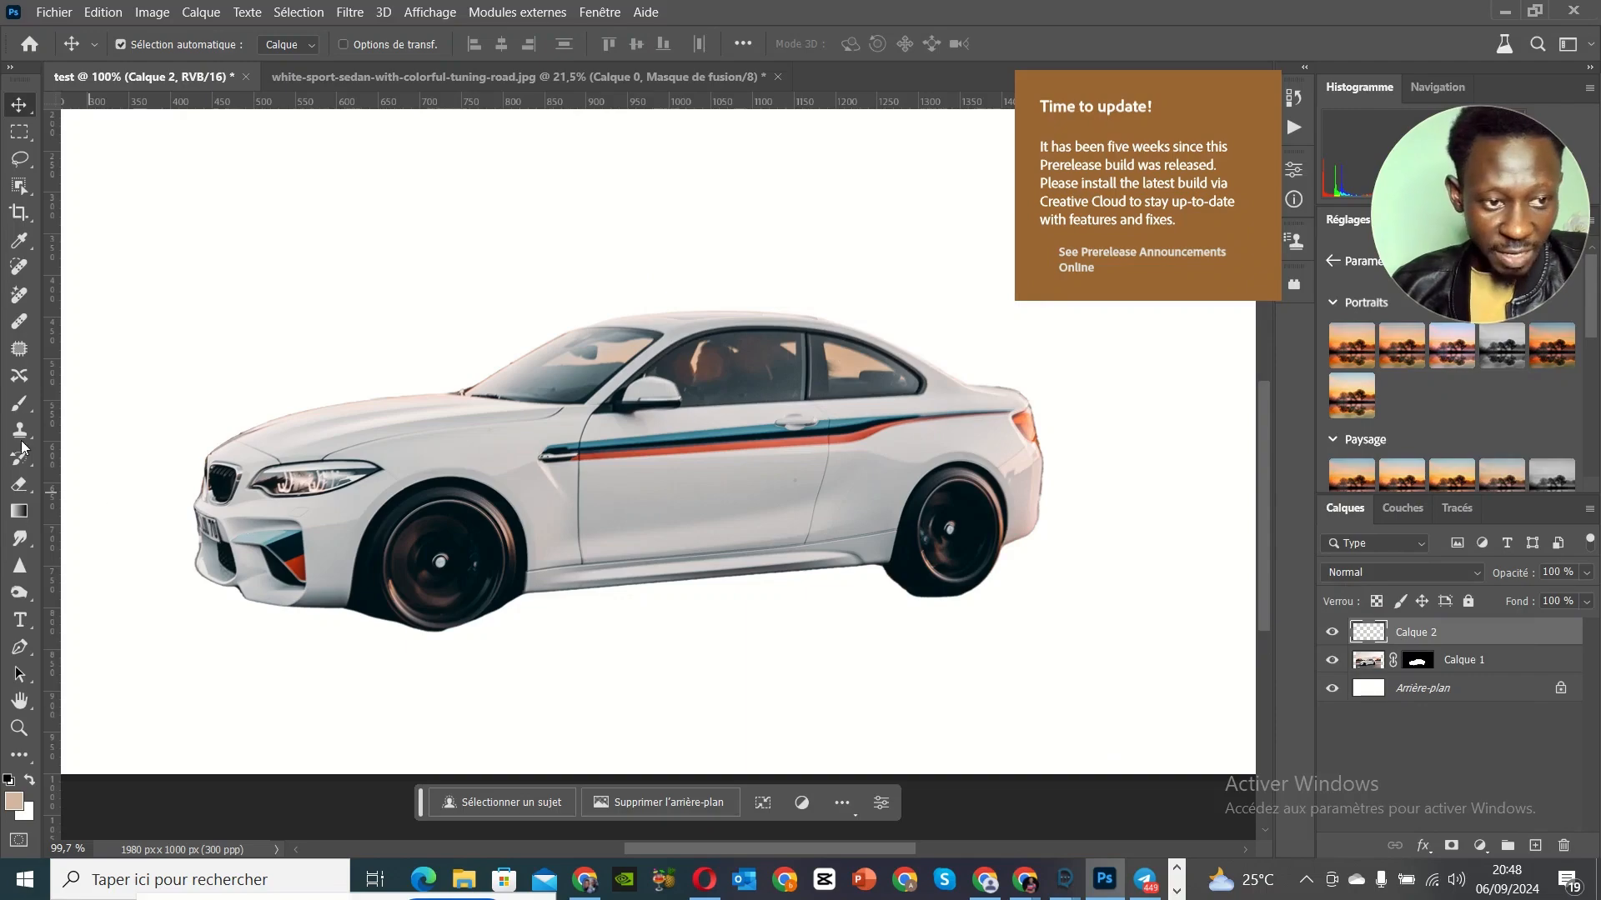
{"action": "left_click", "coordinate": [21, 405]}
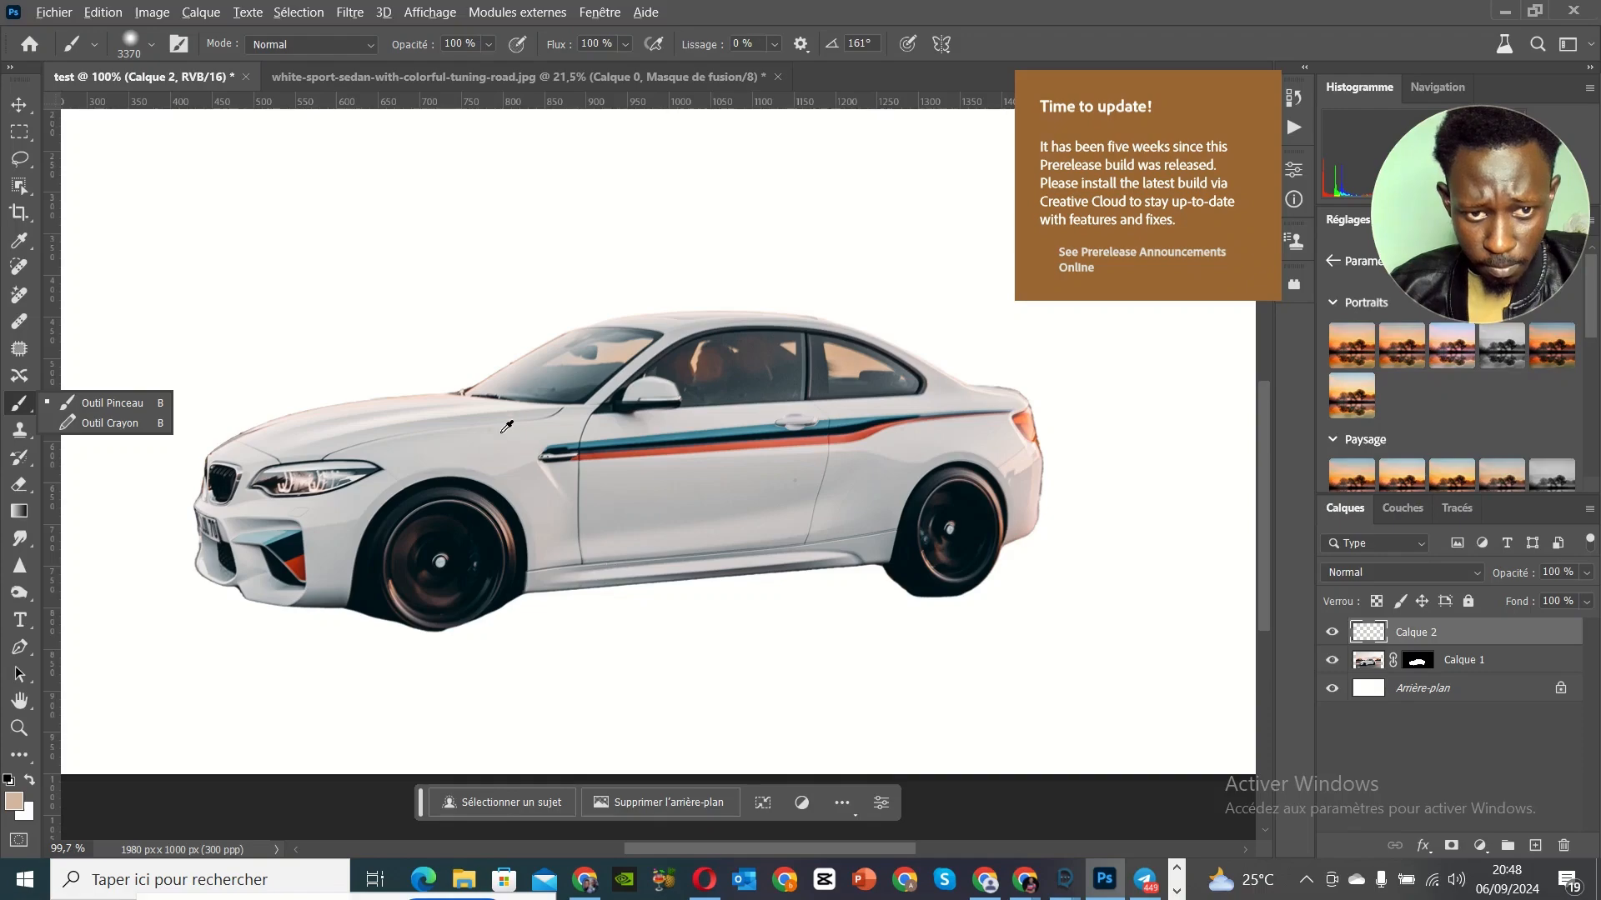
Step: Examine the car cut-out both in close-up and as a whole, checking its outline and windows
{"action": "scroll", "coordinate": [506, 427], "scroll_direction": "up", "scroll_amount": 3}
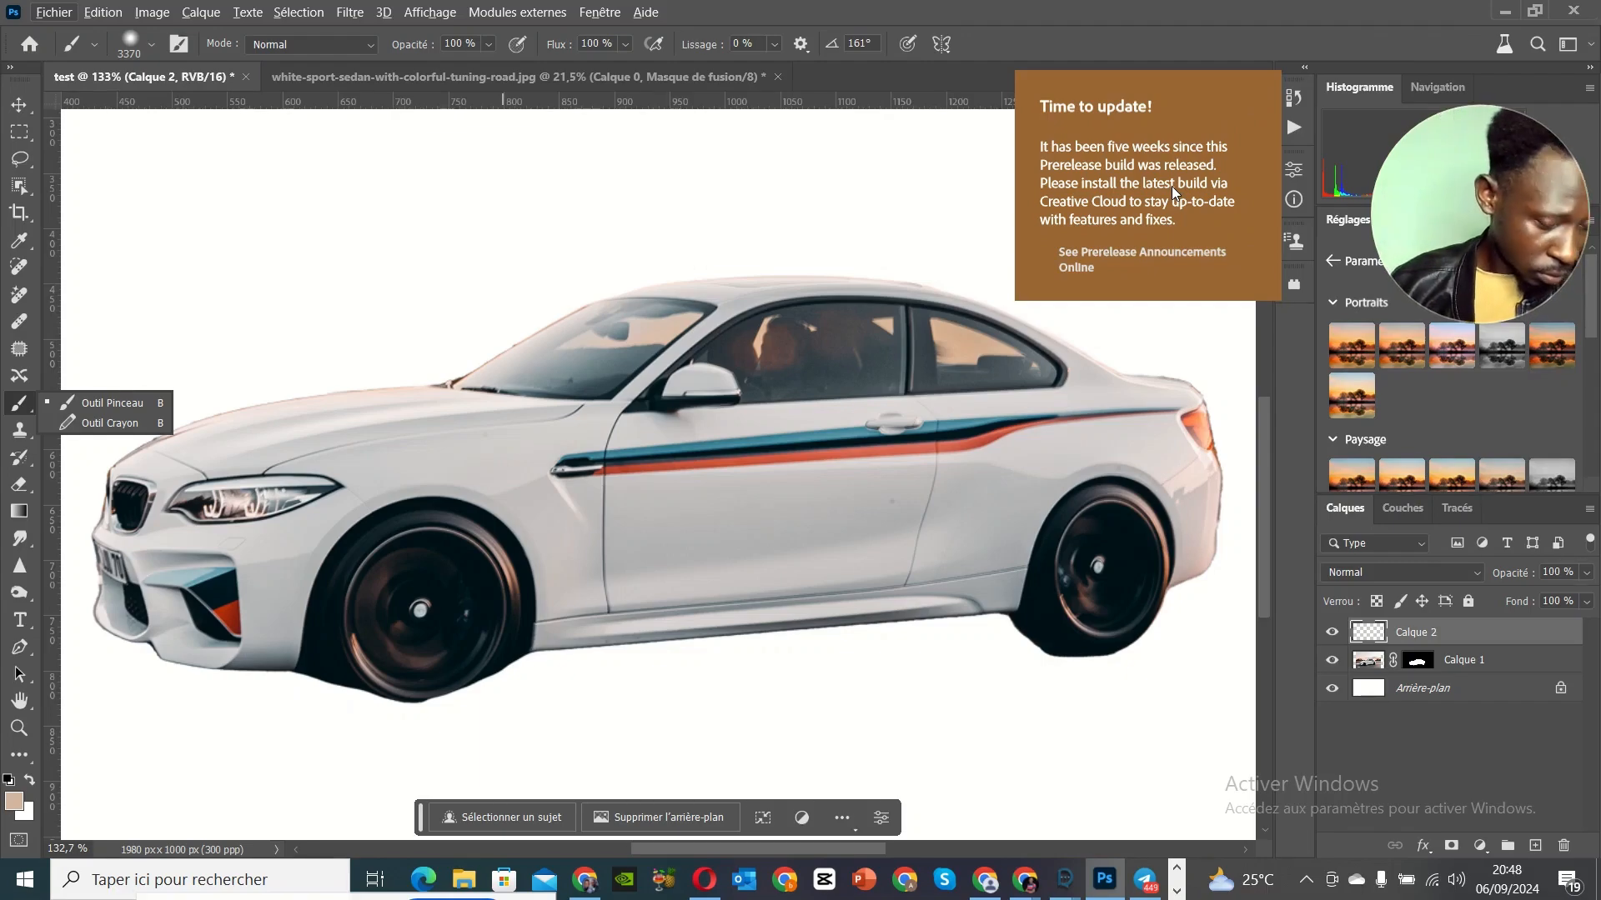
{"action": "scroll", "coordinate": [933, 321], "scroll_direction": "down", "scroll_amount": 5}
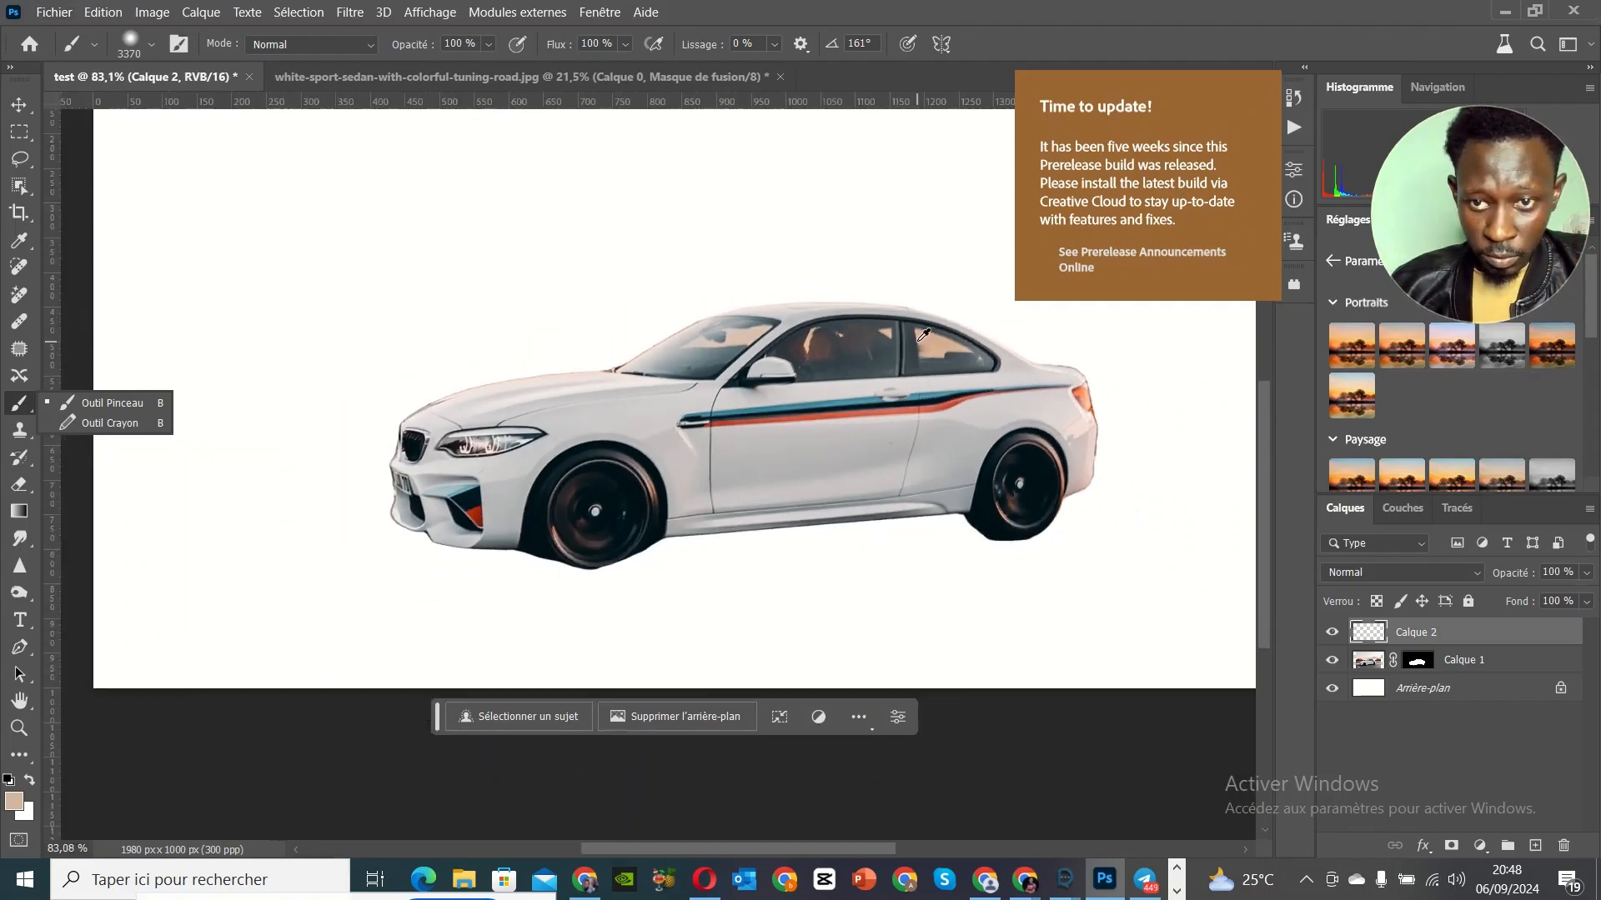
{"action": "scroll", "coordinate": [923, 333], "scroll_direction": "down", "scroll_amount": 2}
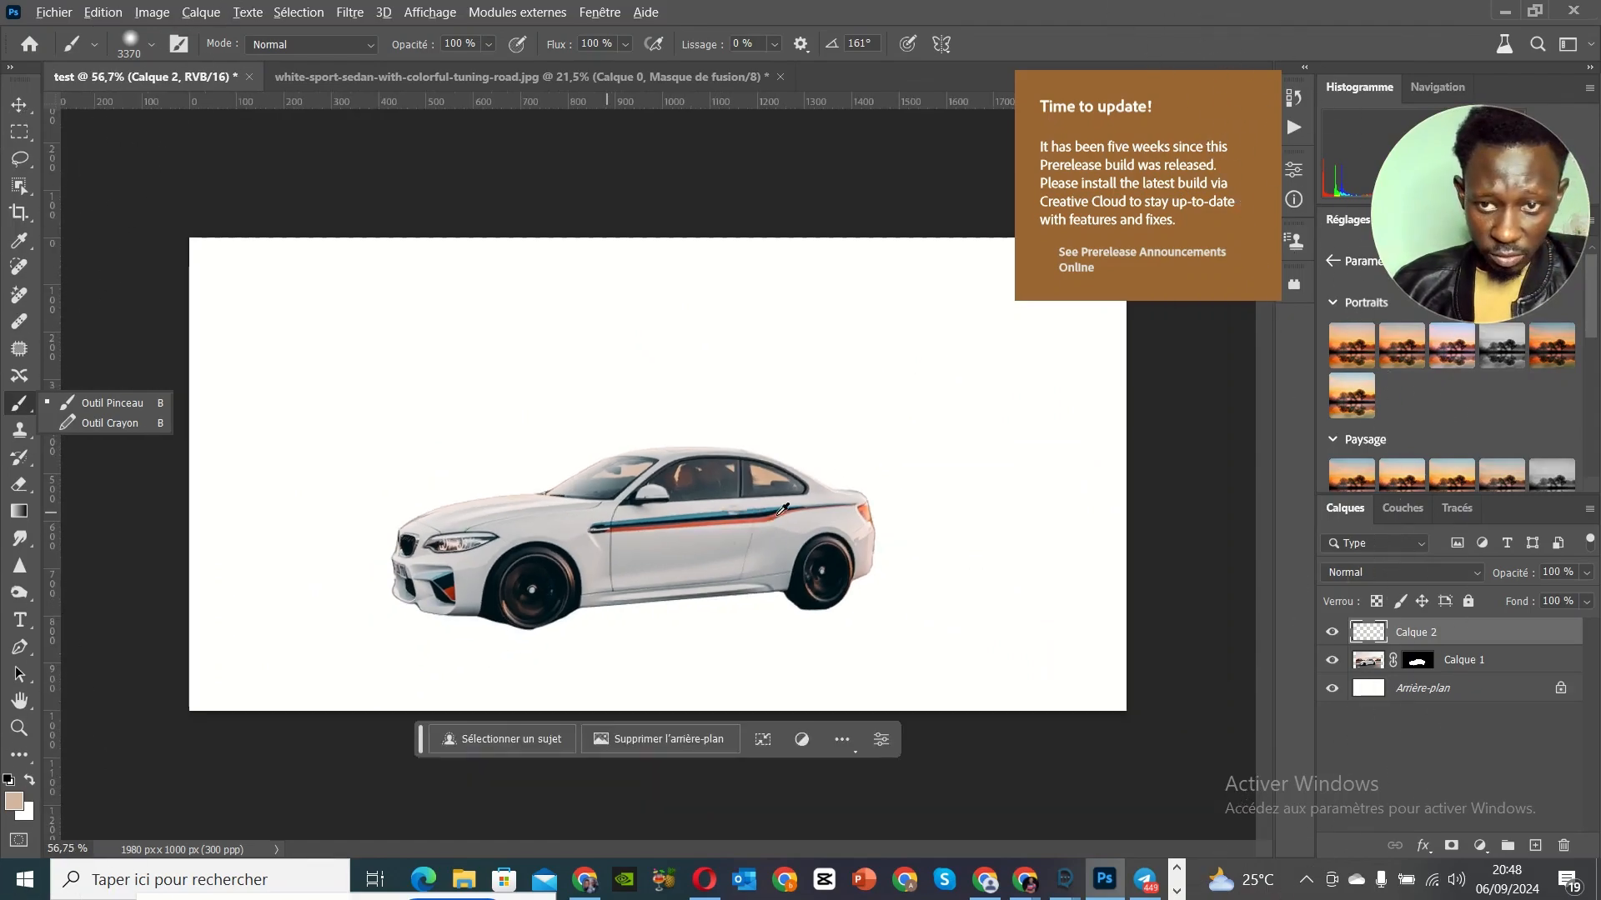
{"action": "scroll", "coordinate": [783, 506], "scroll_direction": "up", "scroll_amount": 1}
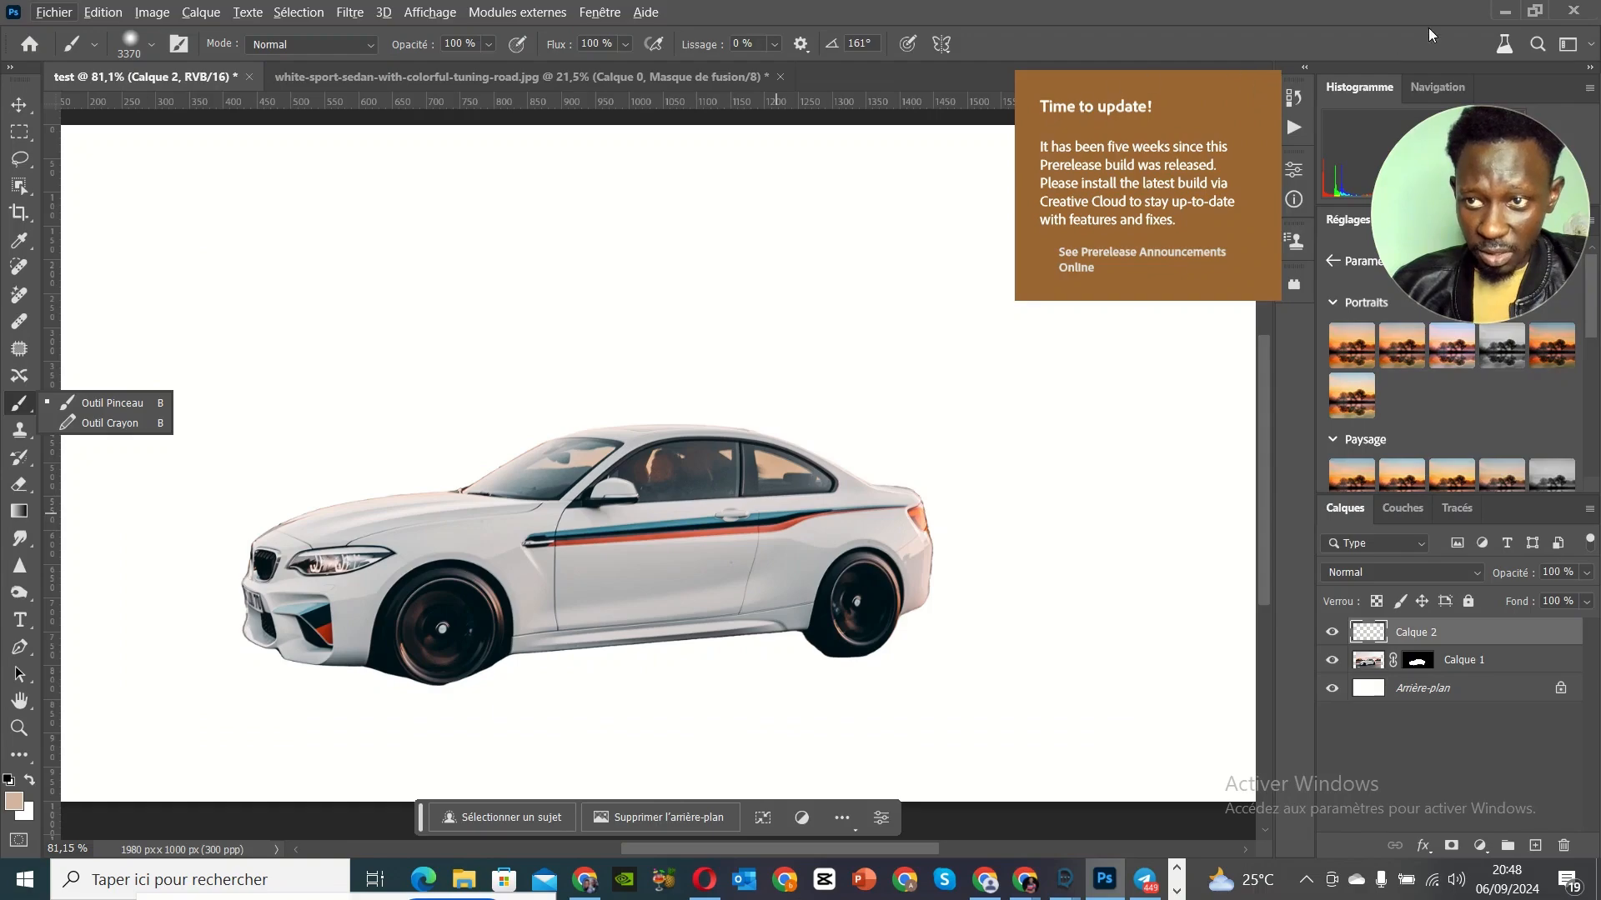
{"action": "left_click", "coordinate": [1504, 11]}
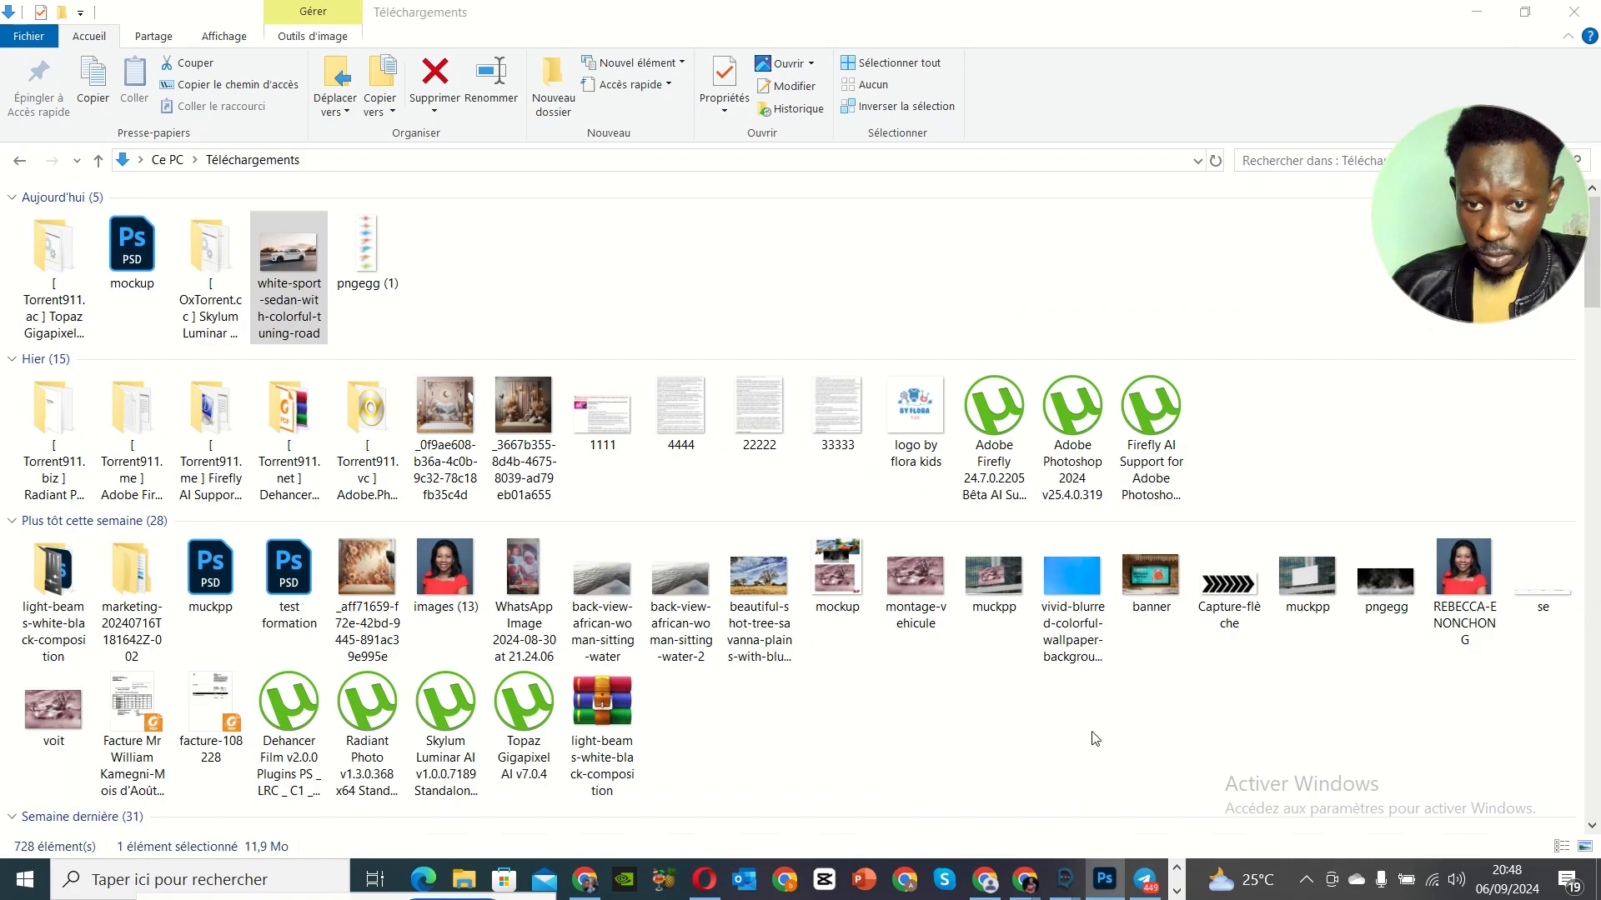
{"action": "left_click", "coordinate": [1102, 882]}
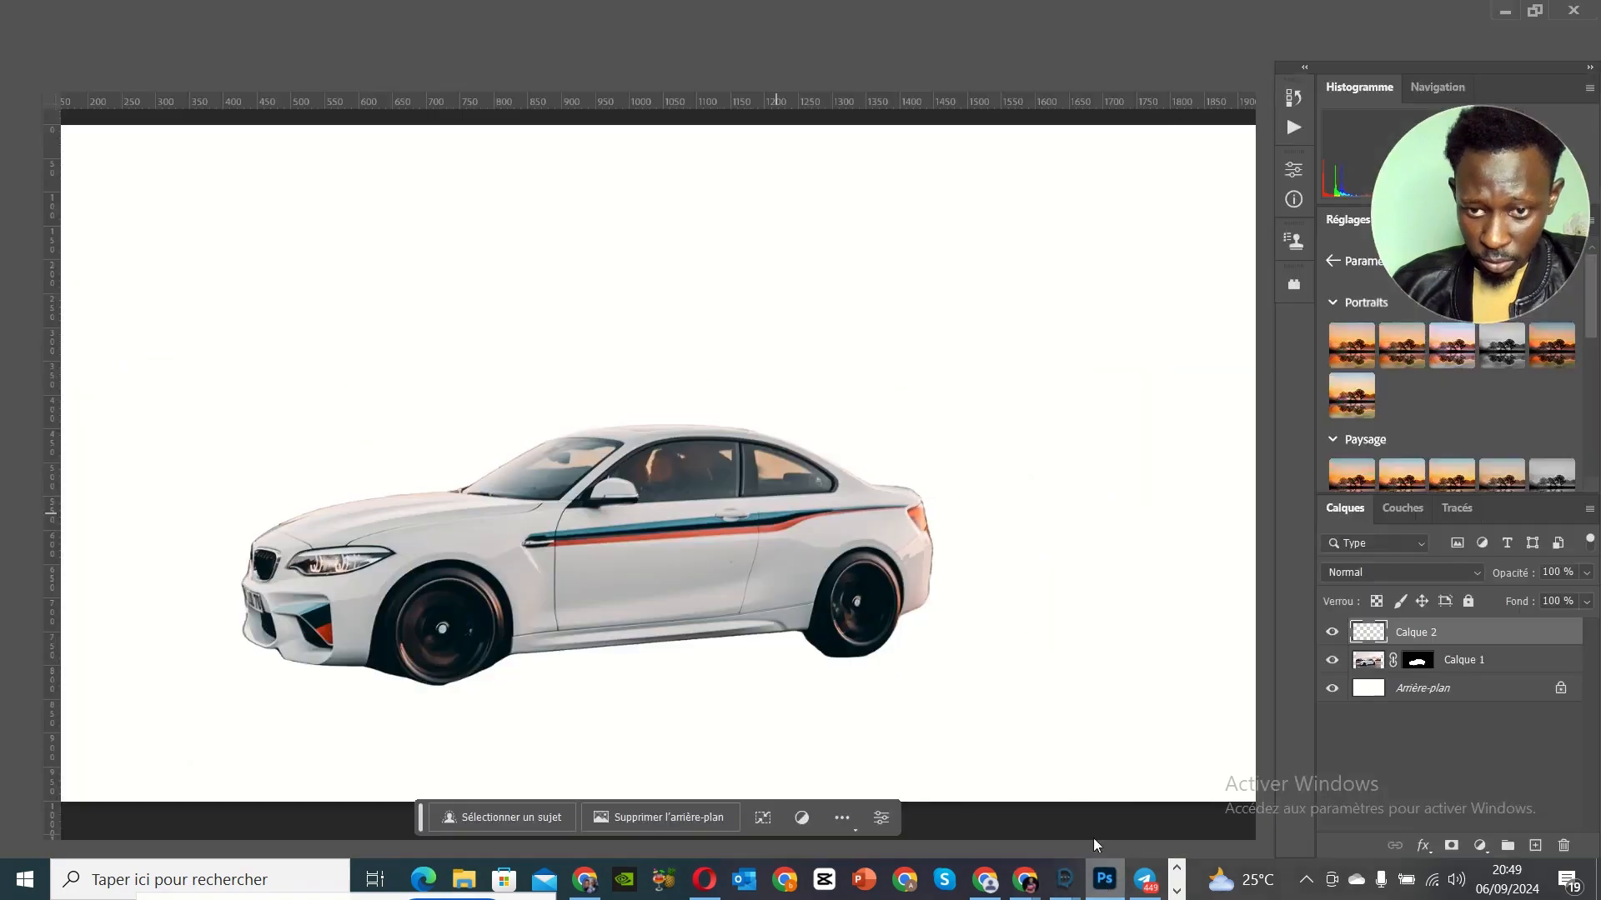
{"action": "scroll", "coordinate": [621, 428], "scroll_direction": "up", "scroll_amount": 3}
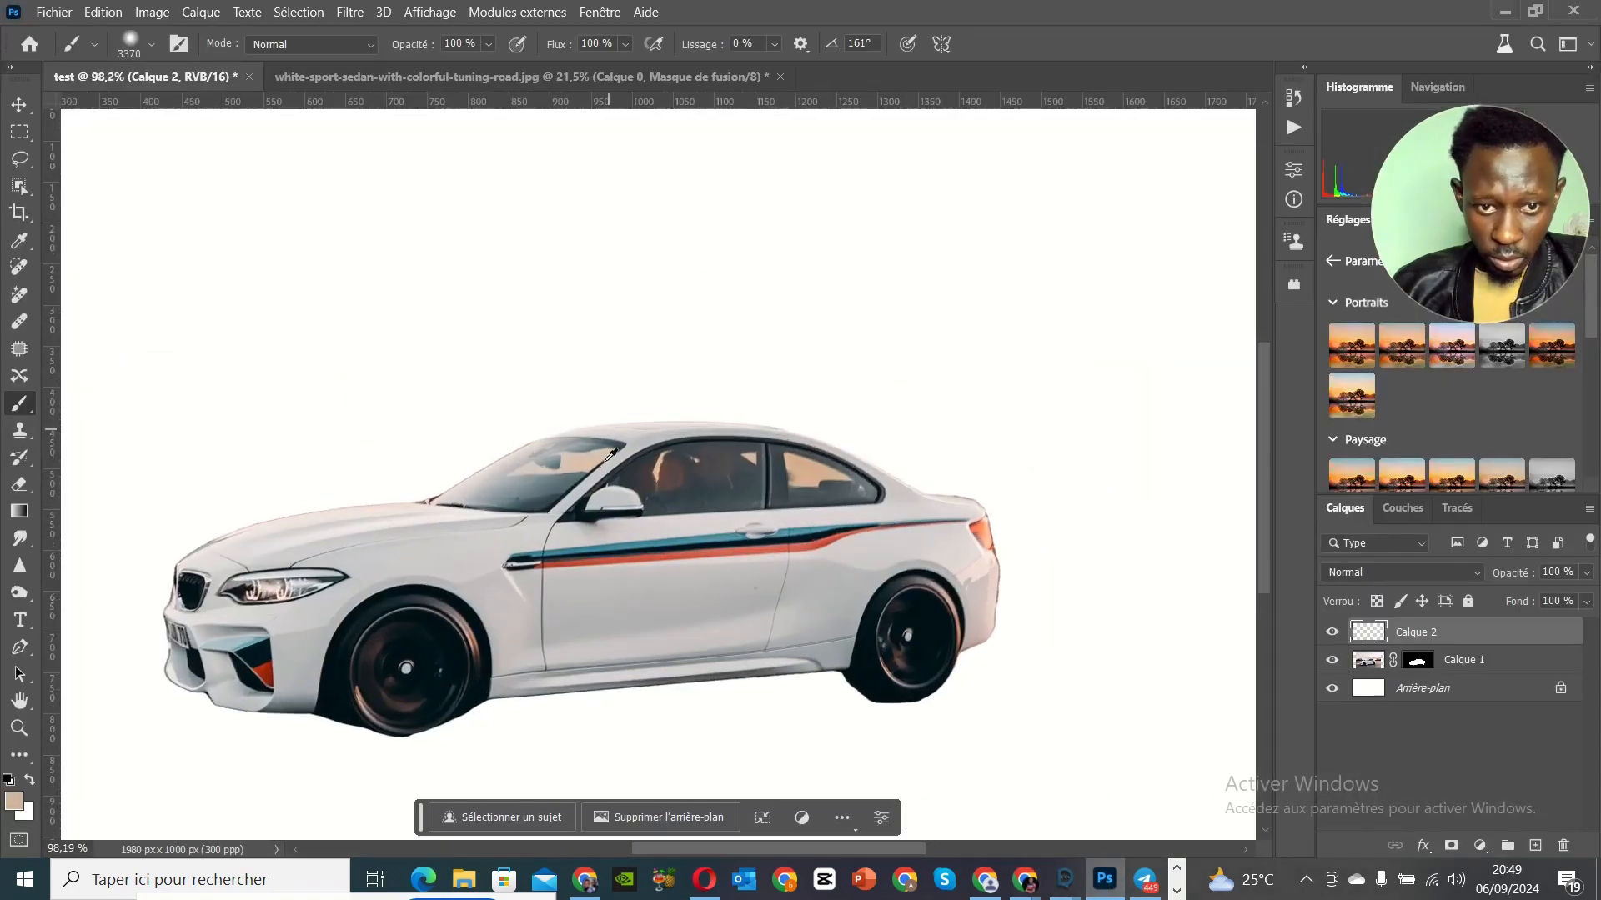
{"action": "scroll", "coordinate": [357, 510], "scroll_direction": "up", "scroll_amount": 5}
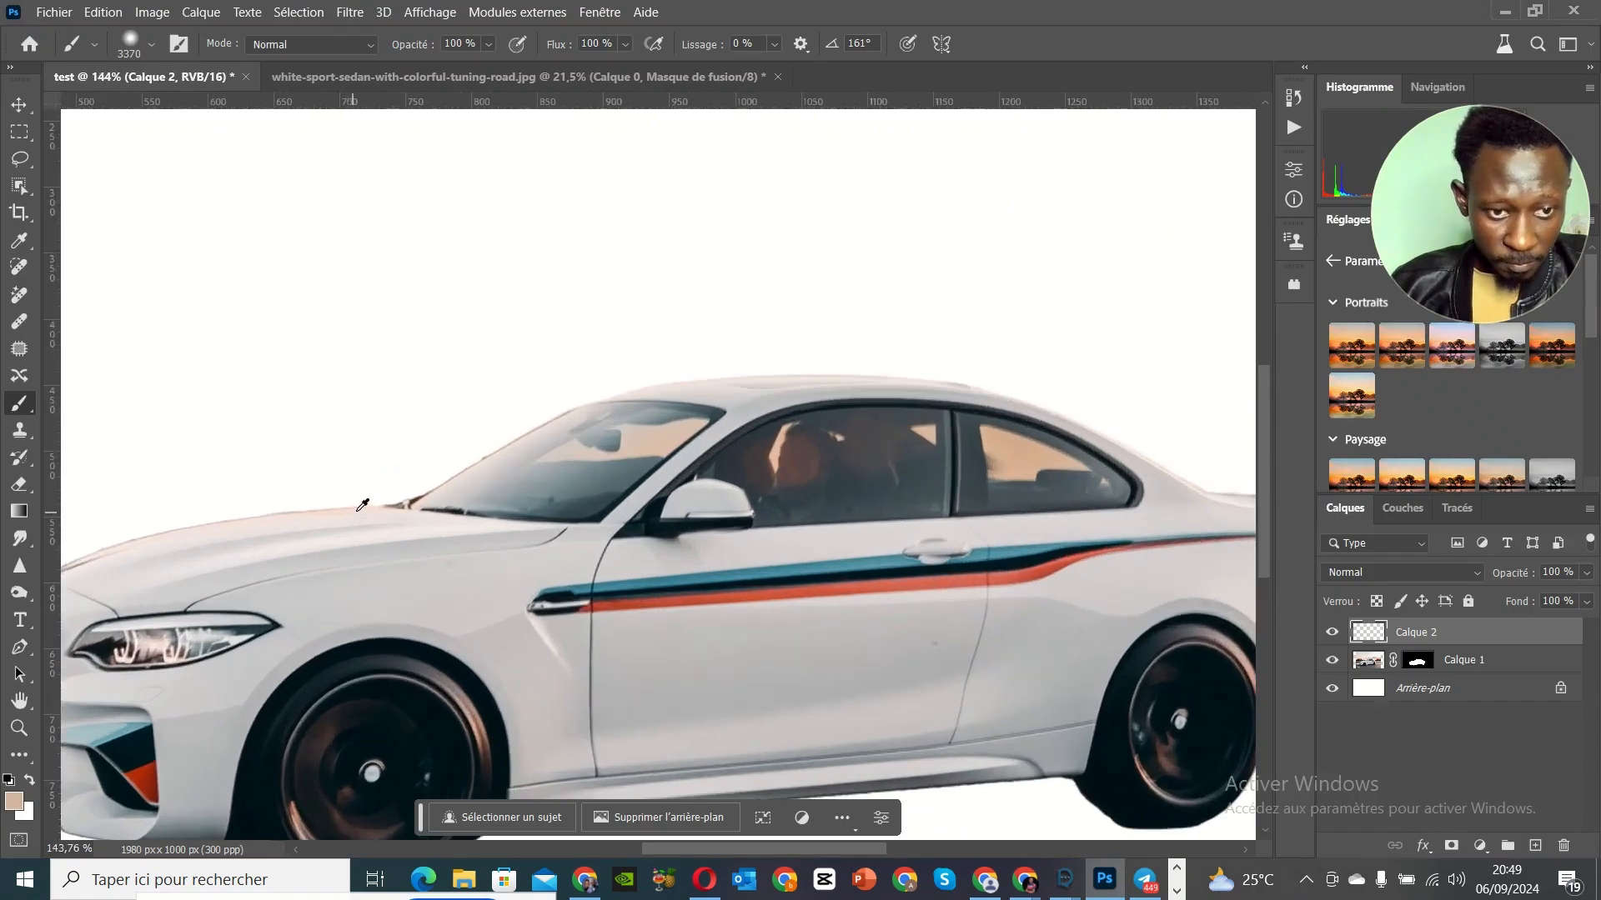
{"action": "scroll", "coordinate": [488, 492], "scroll_direction": "down", "scroll_amount": 6}
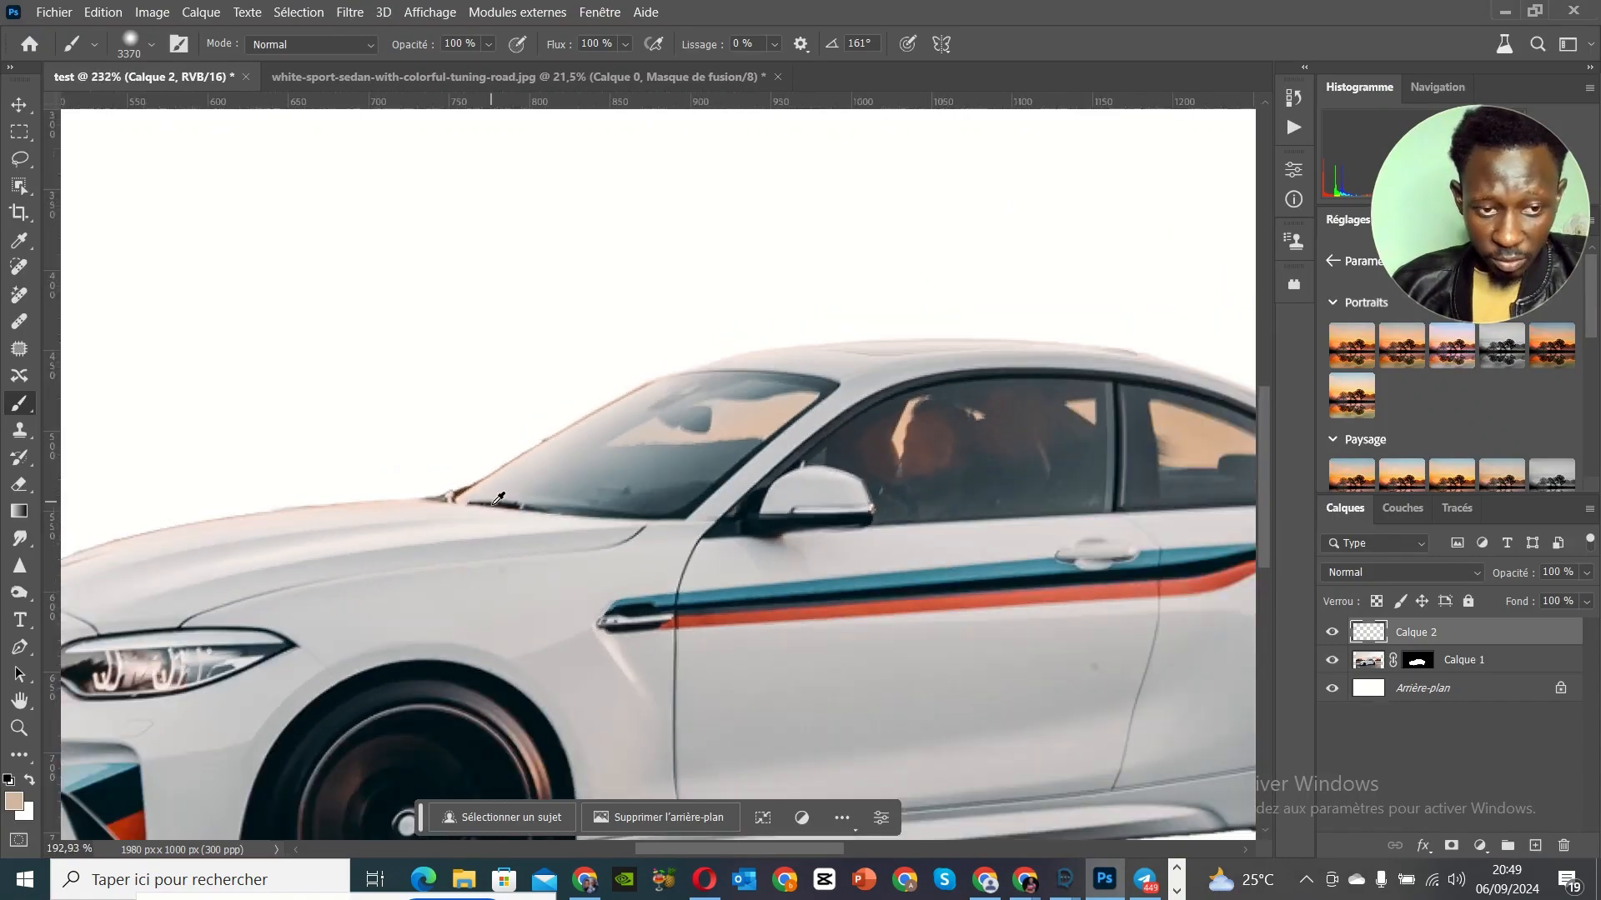
{"action": "scroll", "coordinate": [731, 548], "scroll_direction": "down", "scroll_amount": 2}
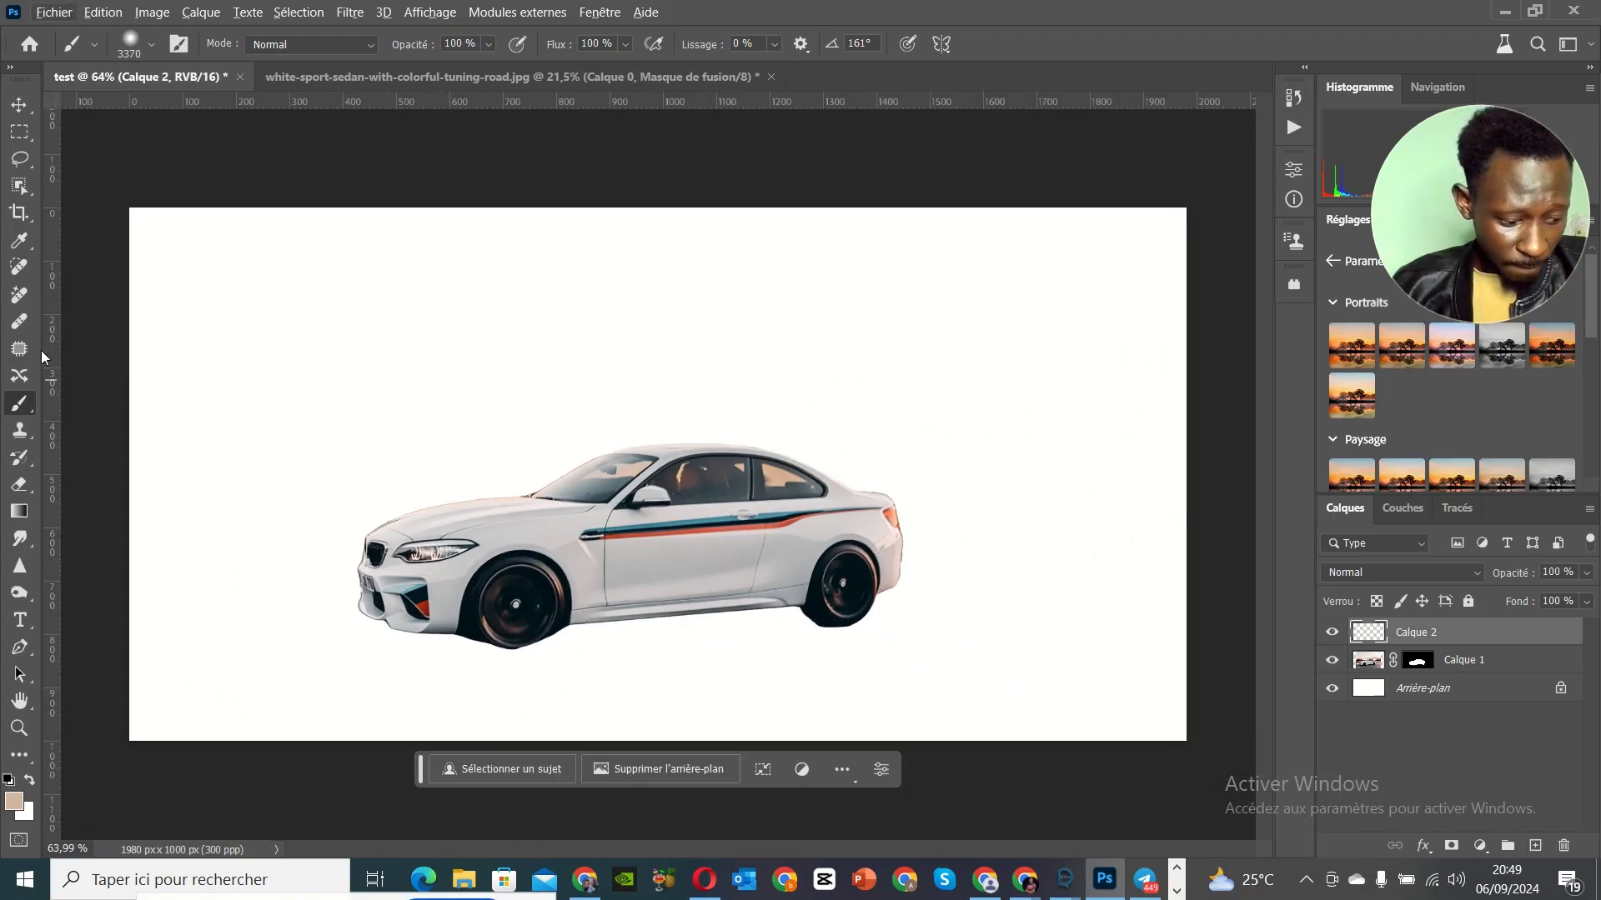
Step: Choose the Brush tool with the soft round tip and set its size to 425 px
{"action": "right_click", "coordinate": [23, 406]}
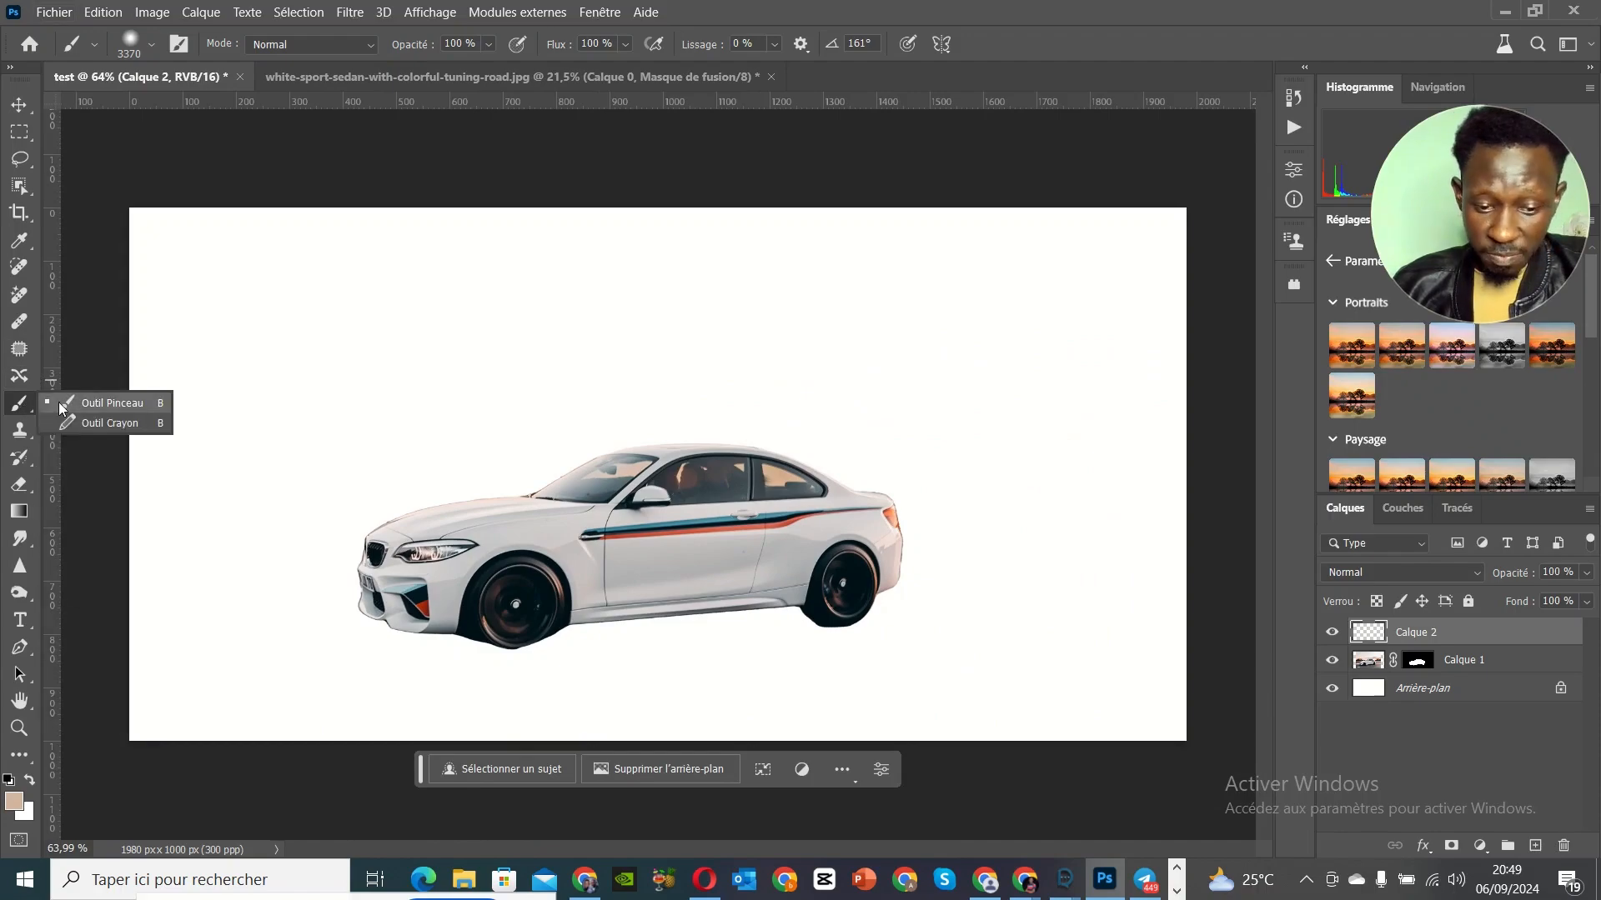
{"action": "right_click", "coordinate": [737, 534]}
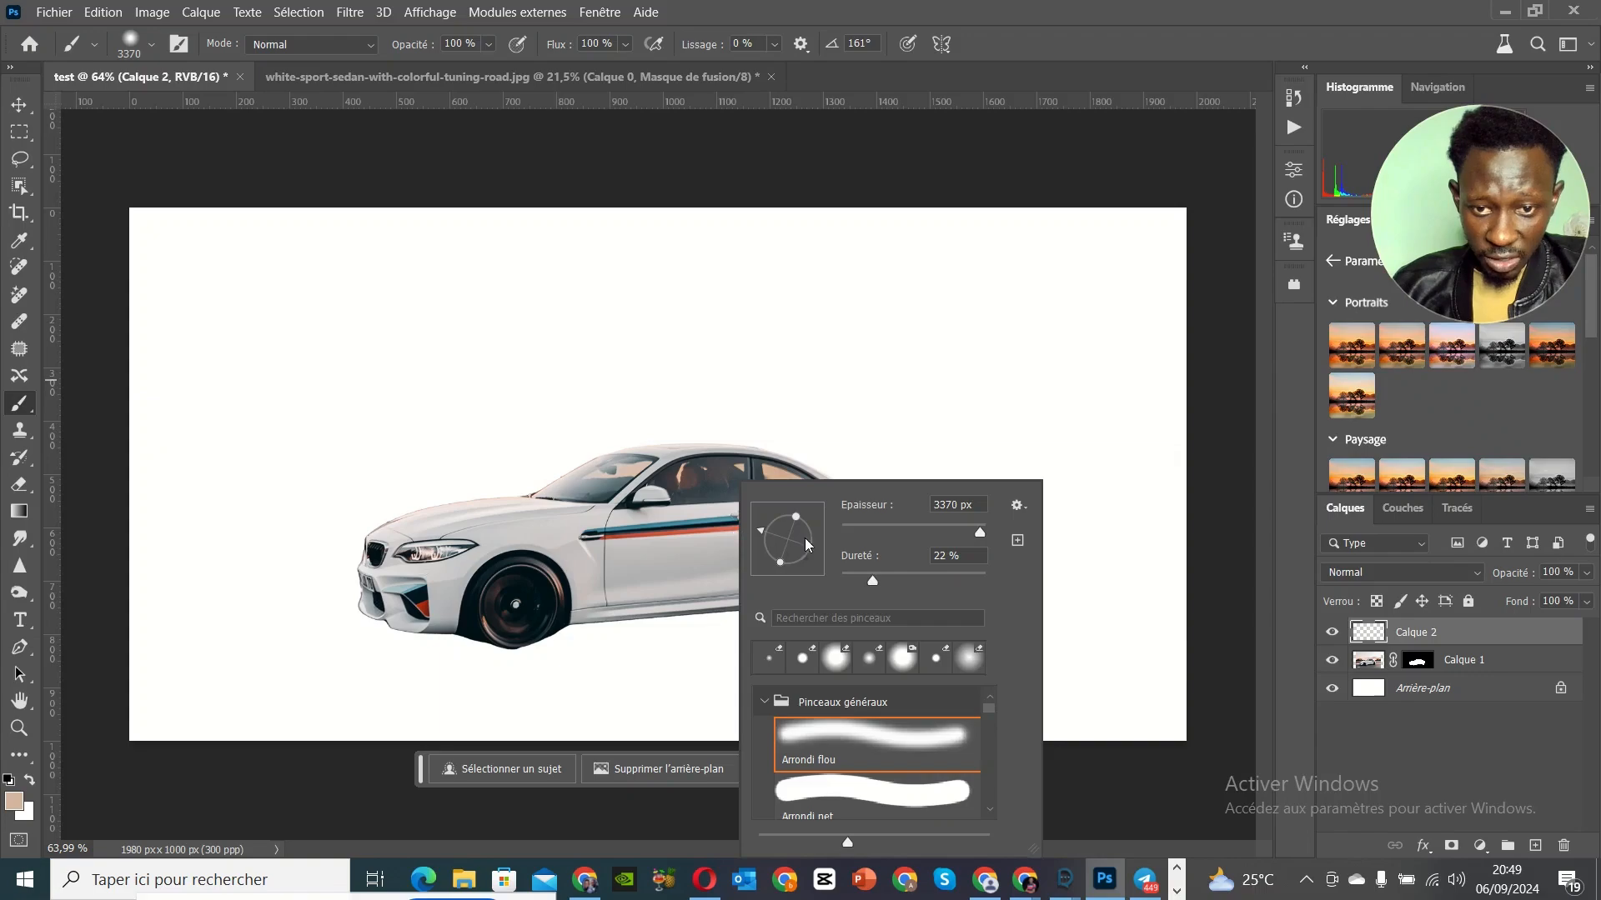
{"action": "scroll", "coordinate": [788, 536], "scroll_direction": "up", "scroll_amount": 2}
{"action": "left_click", "coordinate": [948, 531]}
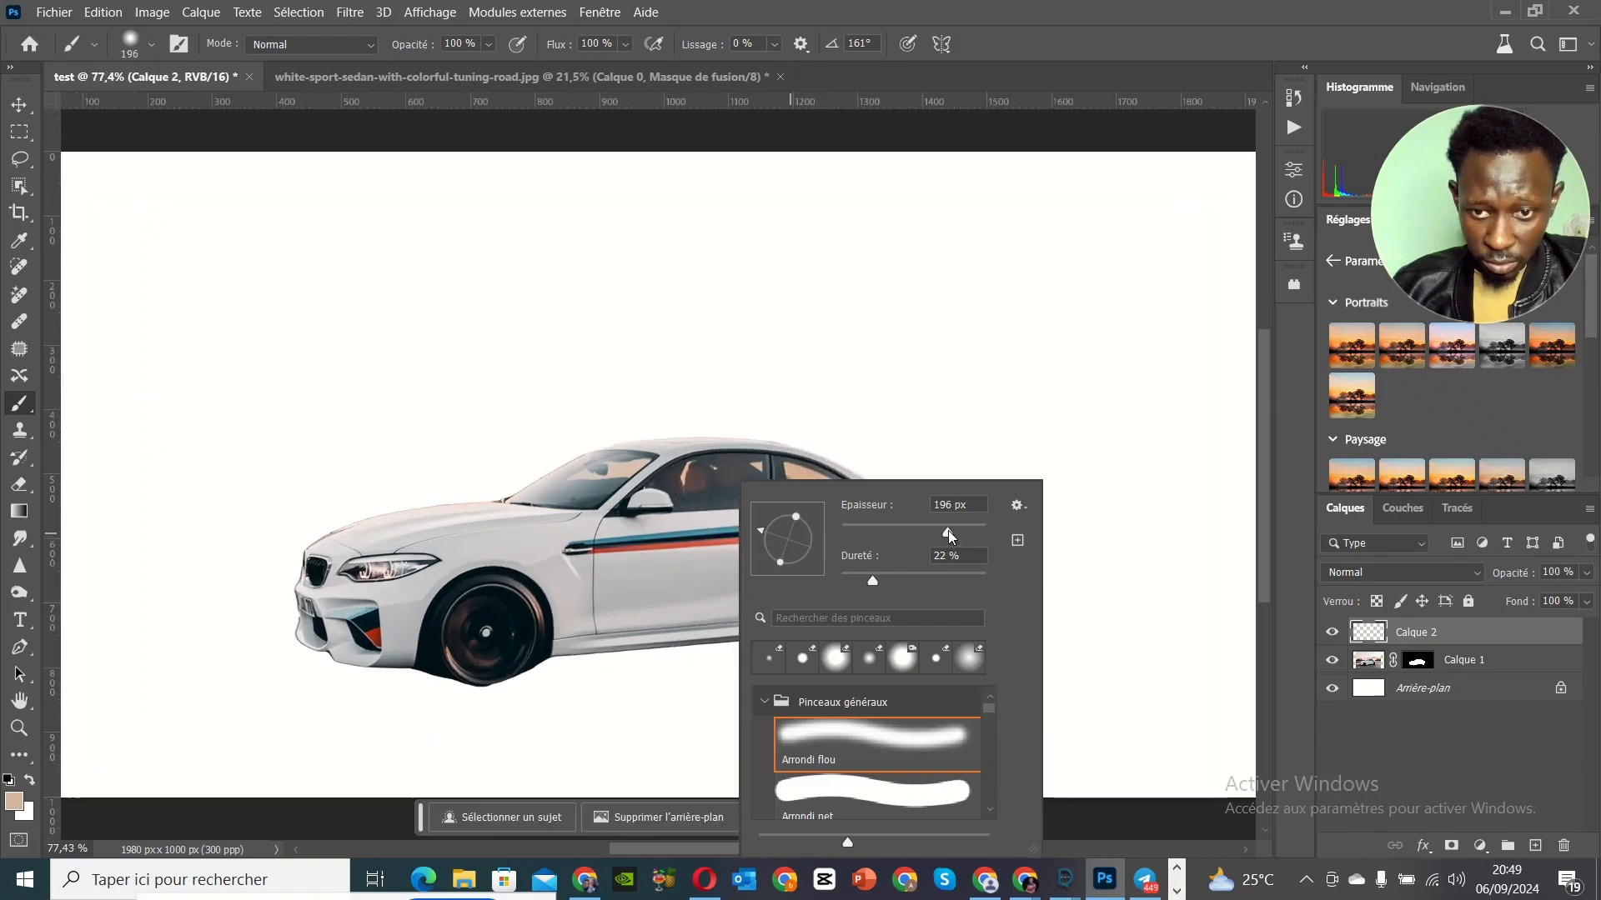
{"action": "left_click", "coordinate": [970, 531]}
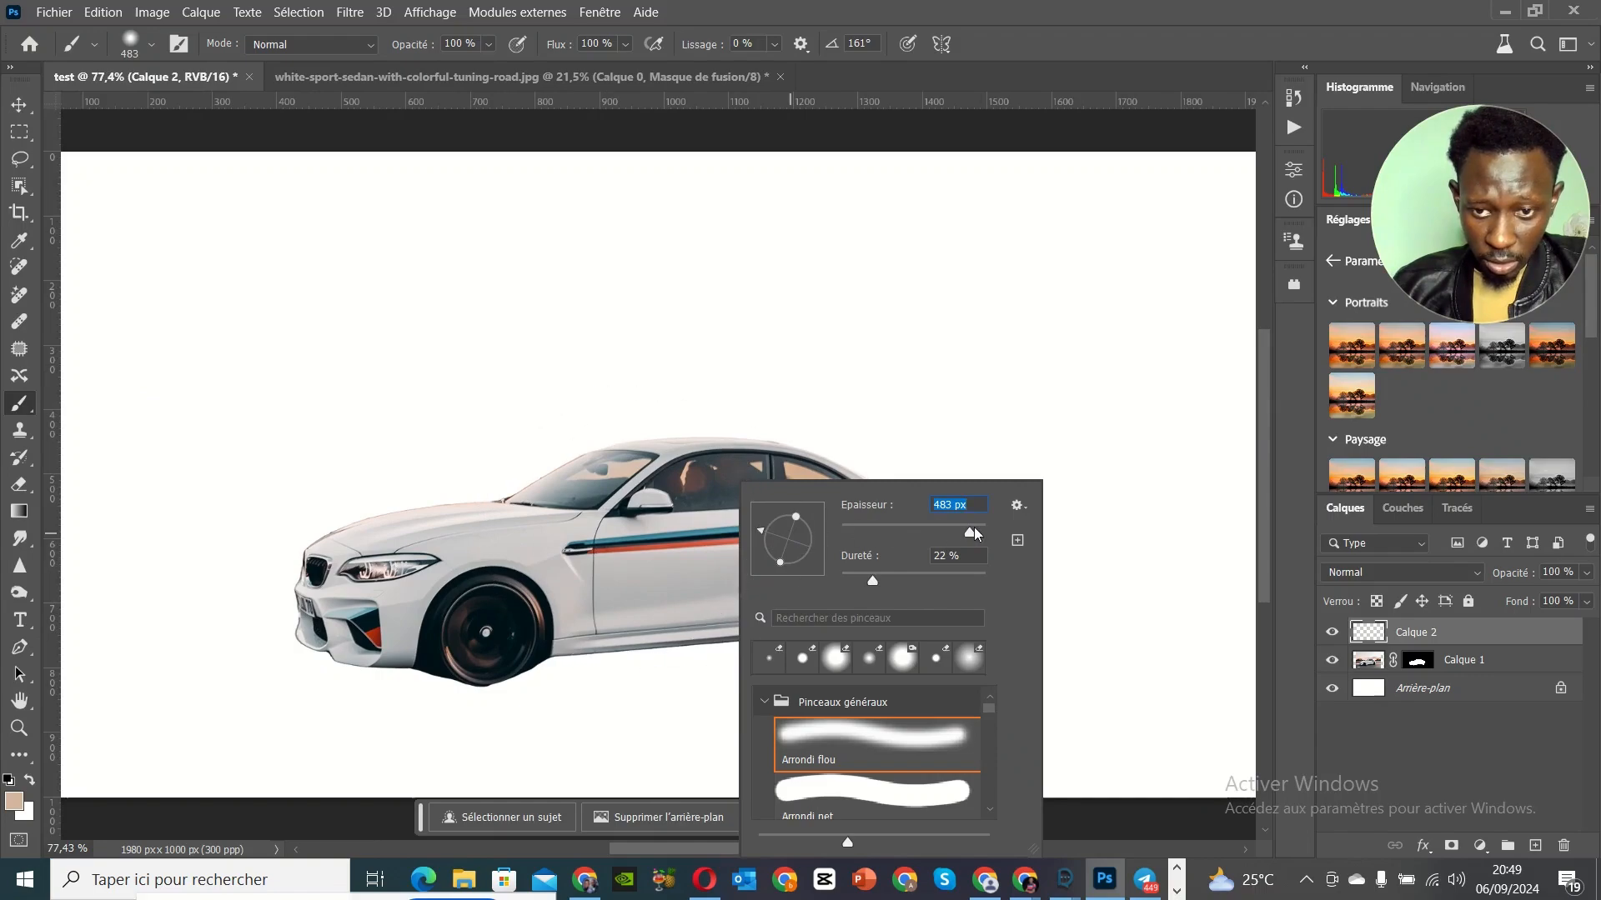
{"action": "left_click_drag", "start_coordinate": [968, 534], "coordinate": [964, 534]}
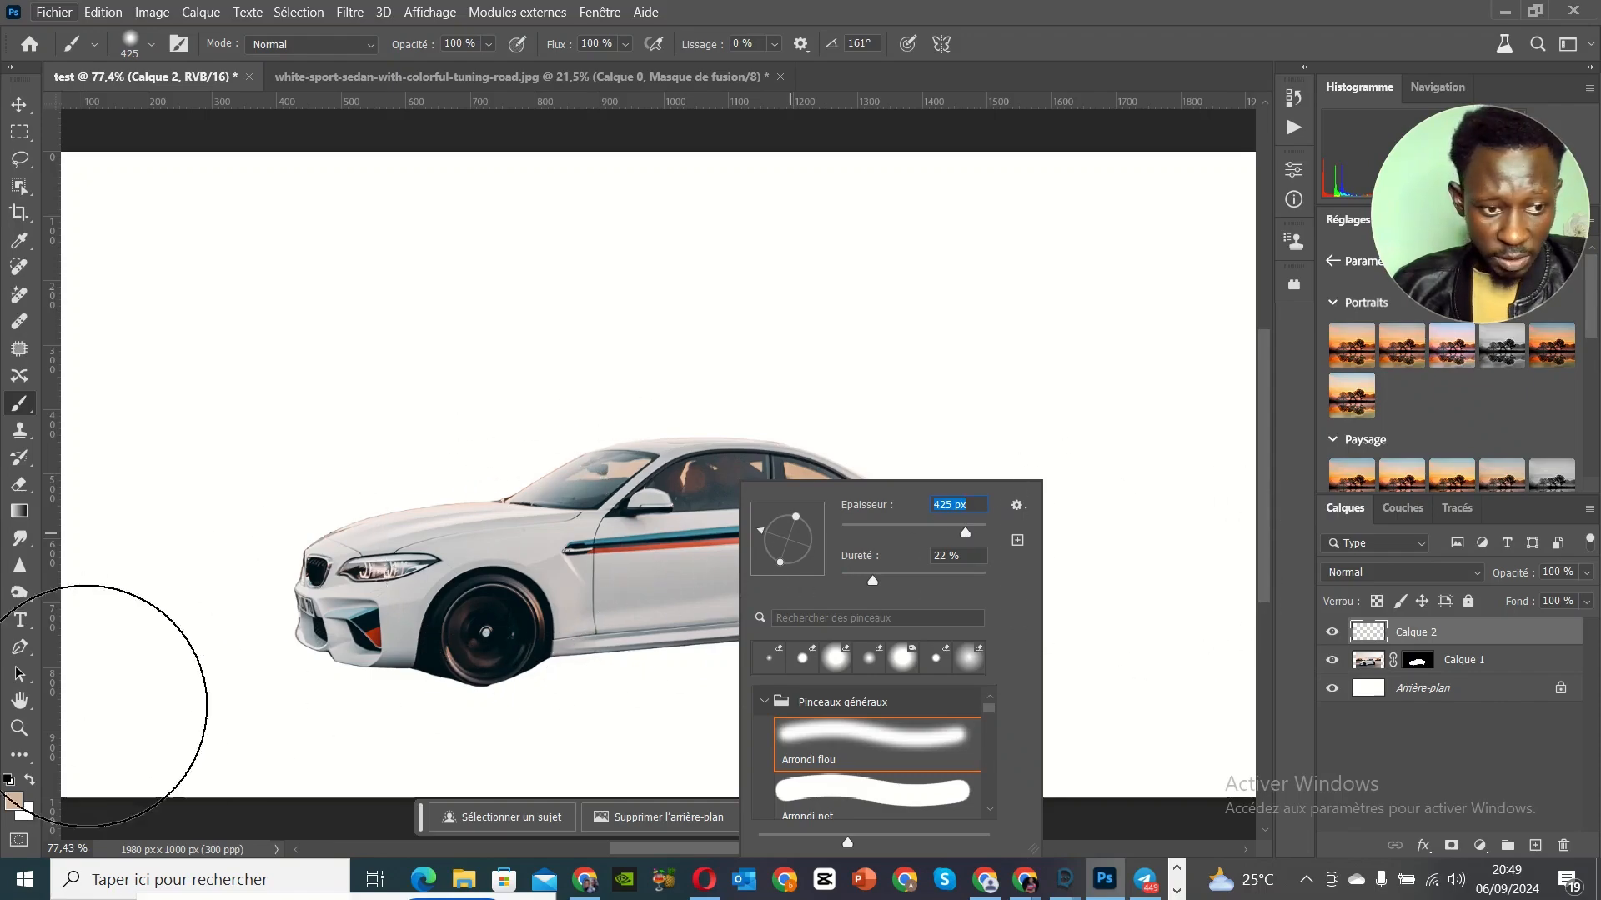
Step: Sample the door stripe's blue (3d859a) as the foreground colour and set the empty top layer's blend mode to Teinte
{"action": "left_click", "coordinate": [16, 802]}
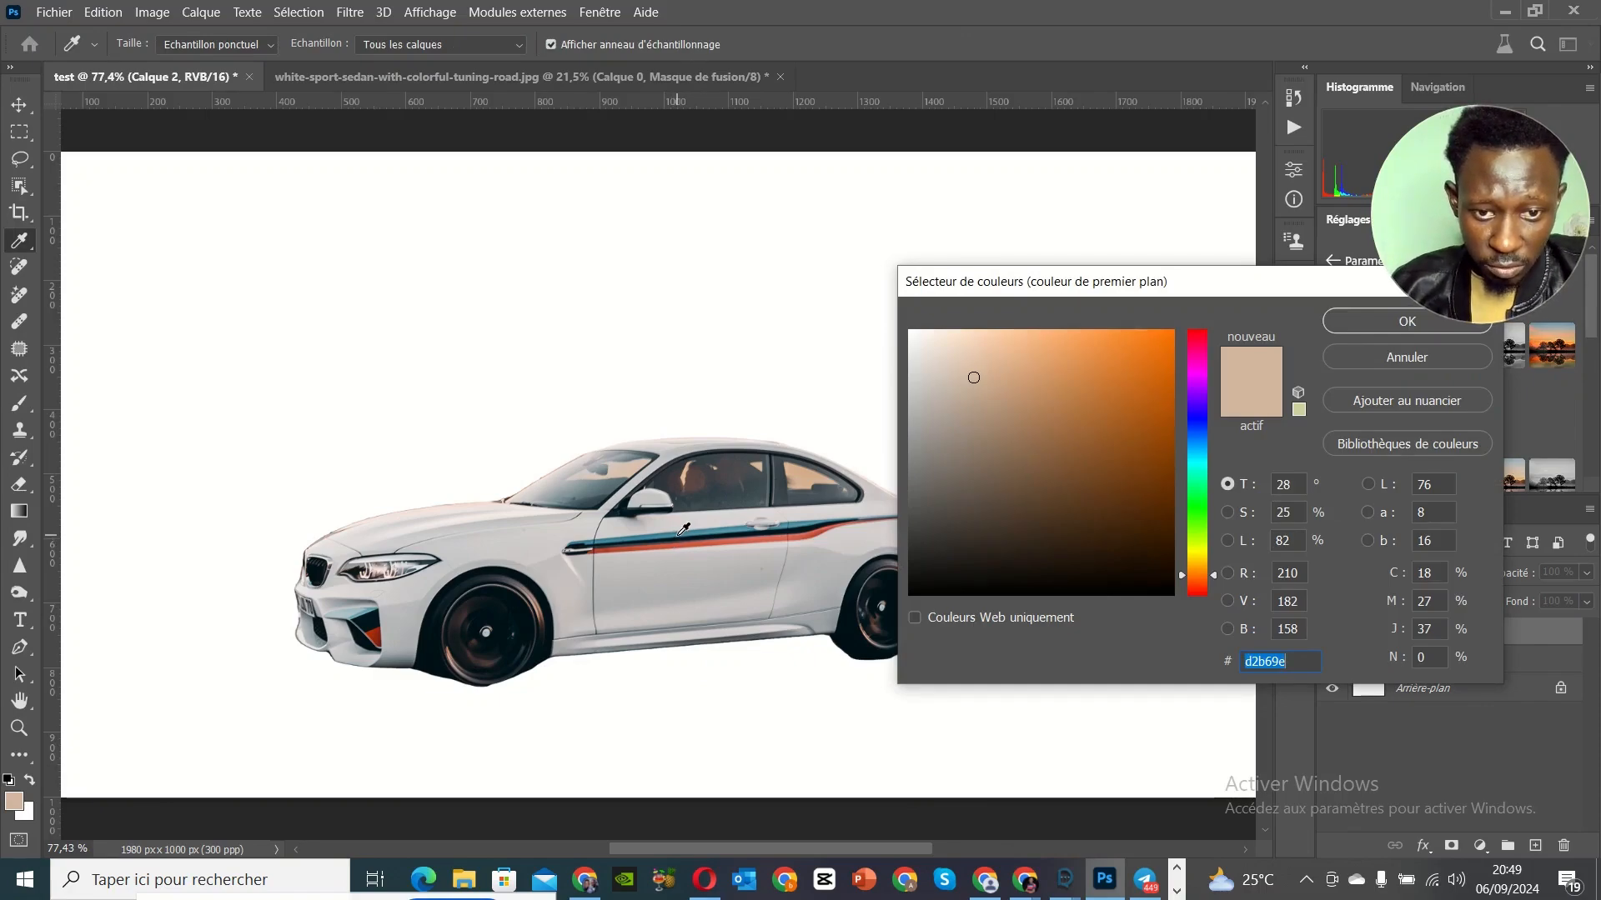
{"action": "left_click", "coordinate": [684, 528]}
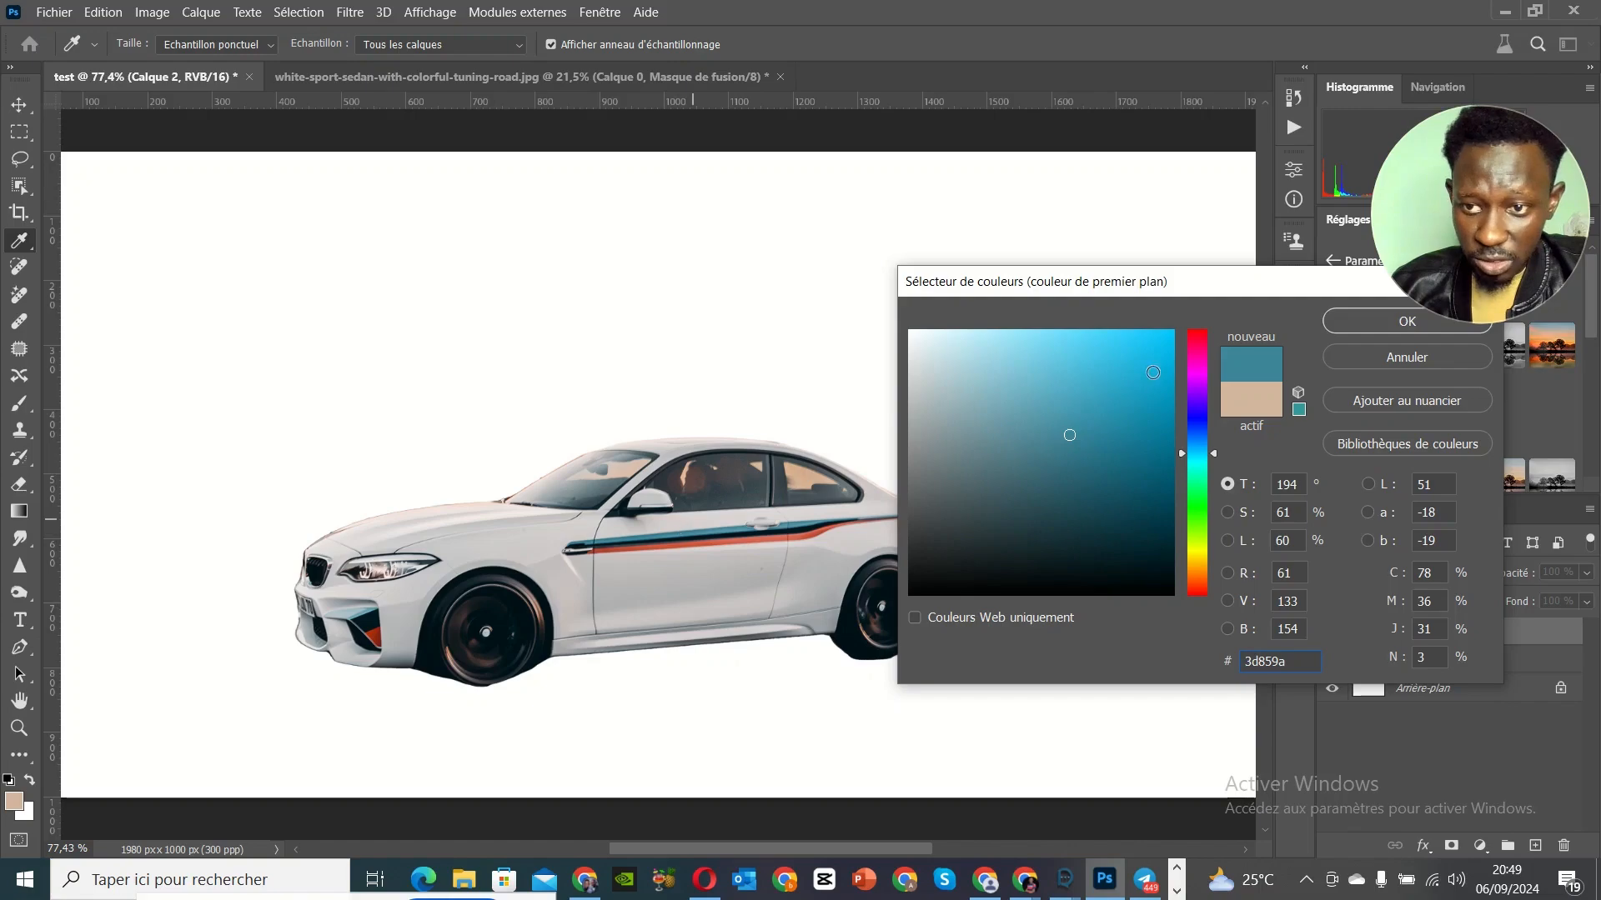
{"action": "left_click", "coordinate": [1332, 321]}
{"action": "key", "text": "b"}
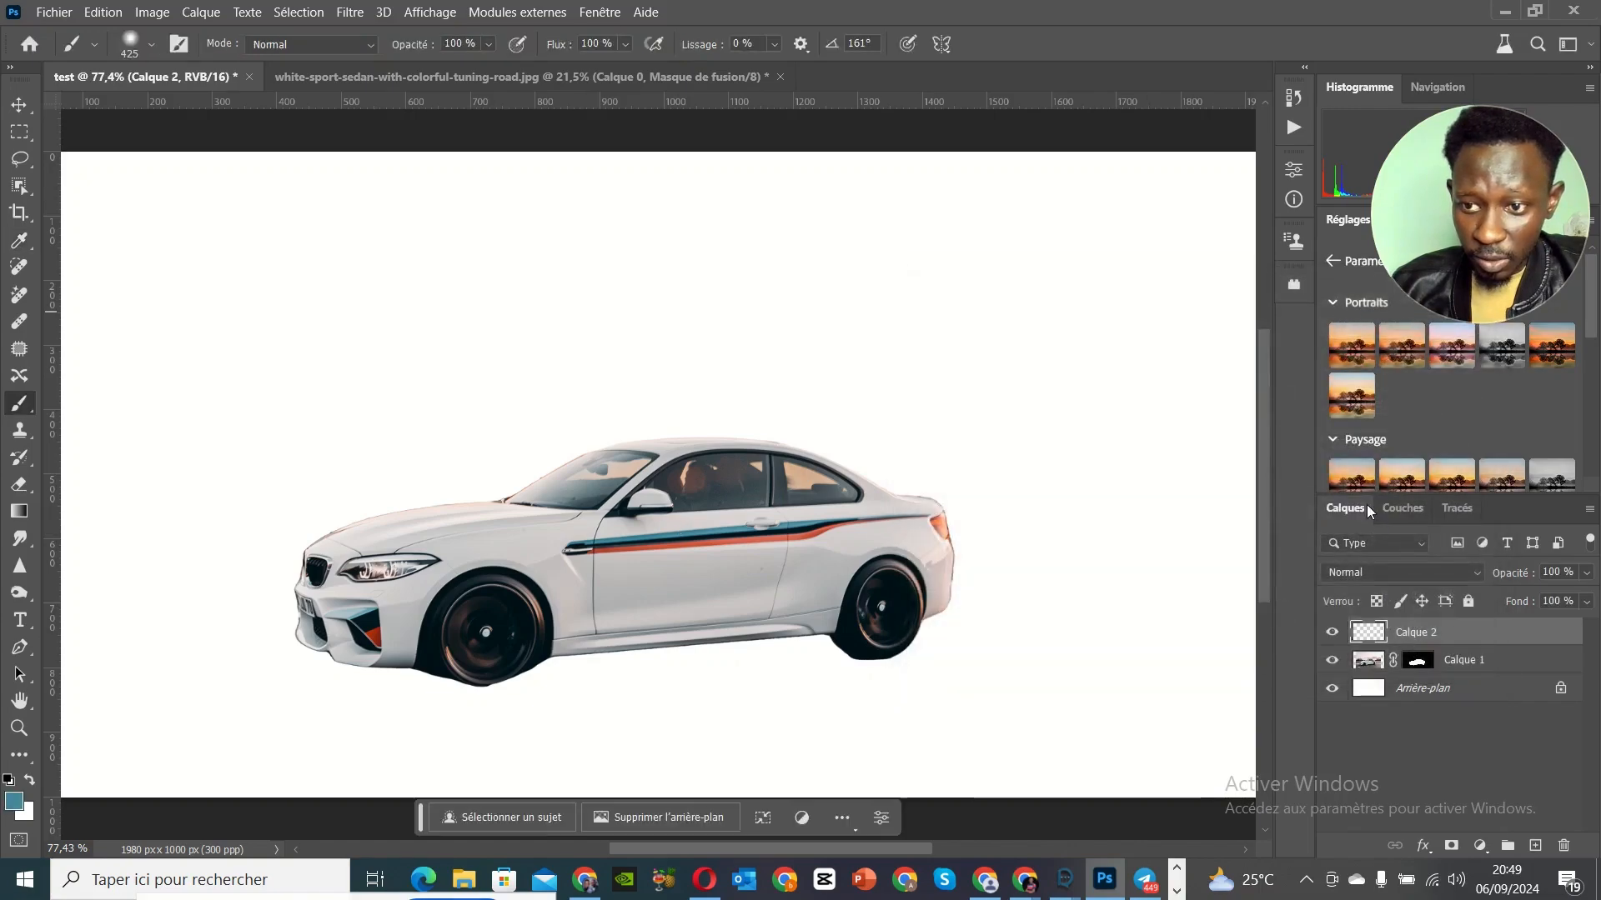
{"action": "left_click", "coordinate": [1362, 573]}
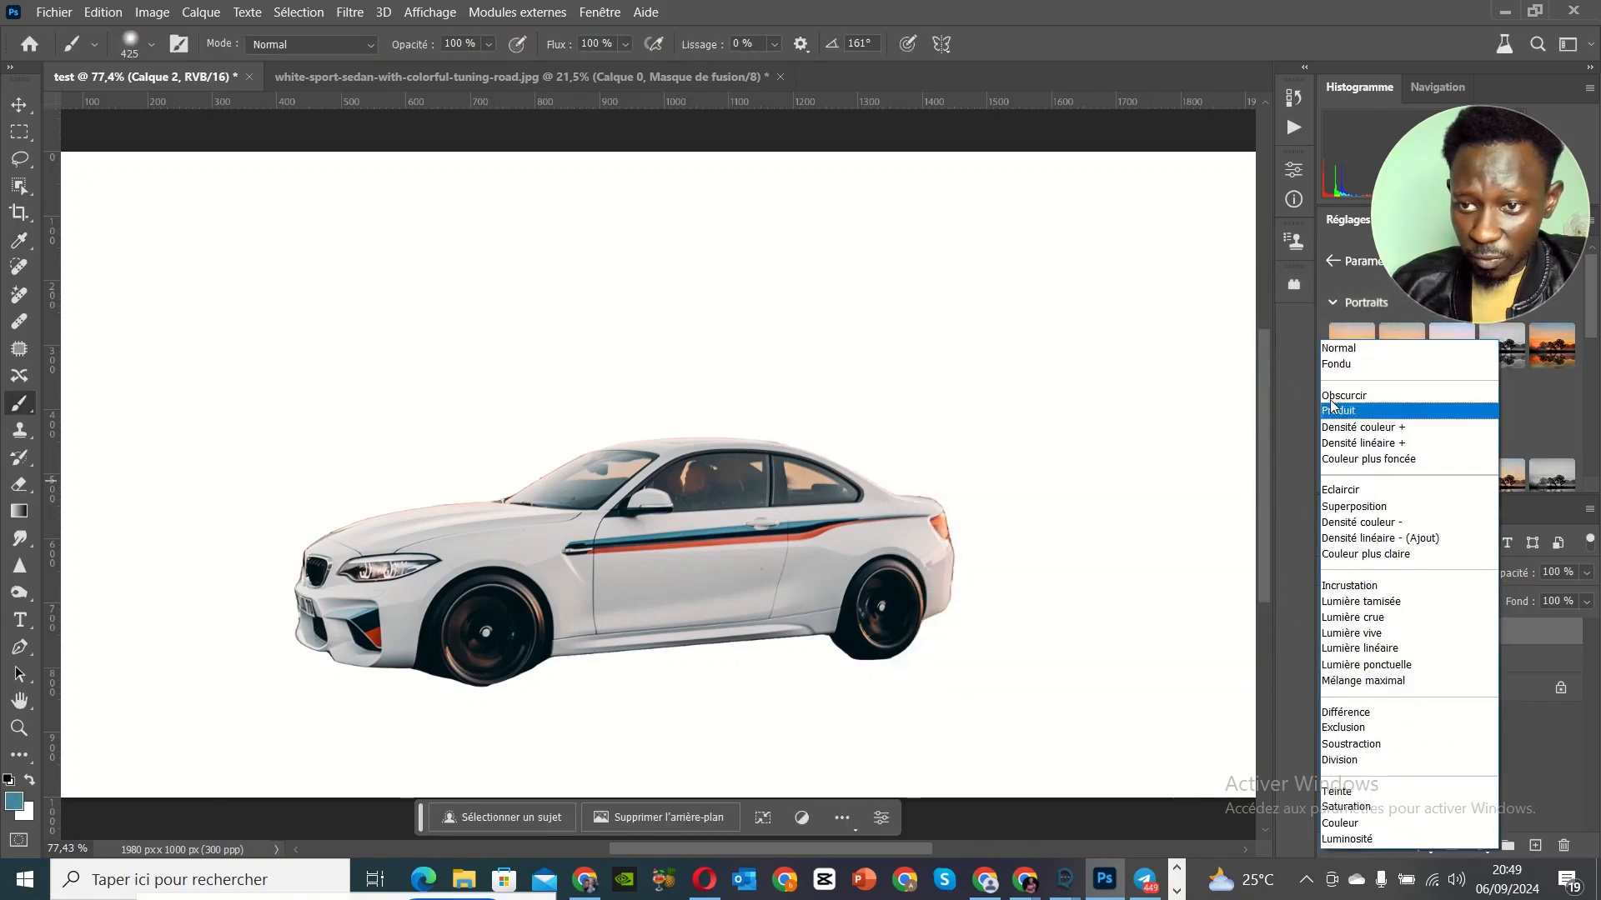
{"action": "left_click", "coordinate": [1377, 788]}
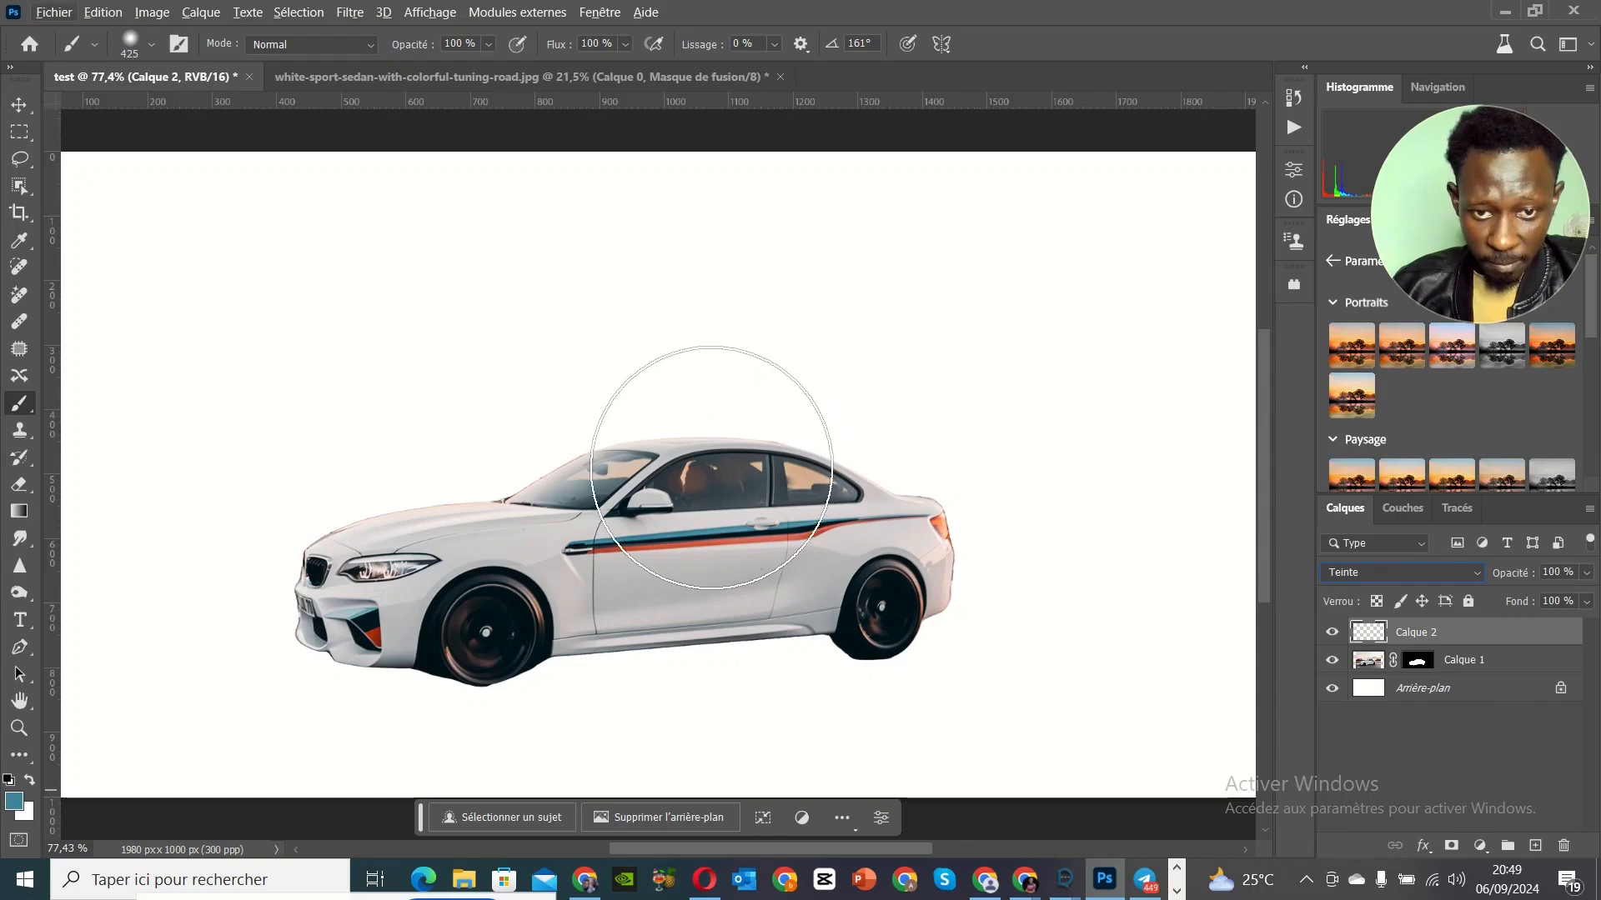
Step: Reduce the soft brush's size to 102 px for tinting the car body
{"action": "right_click", "coordinate": [717, 464]}
{"action": "right_click", "coordinate": [590, 631]}
{"action": "scroll", "coordinate": [650, 508], "scroll_direction": "up", "scroll_amount": 1}
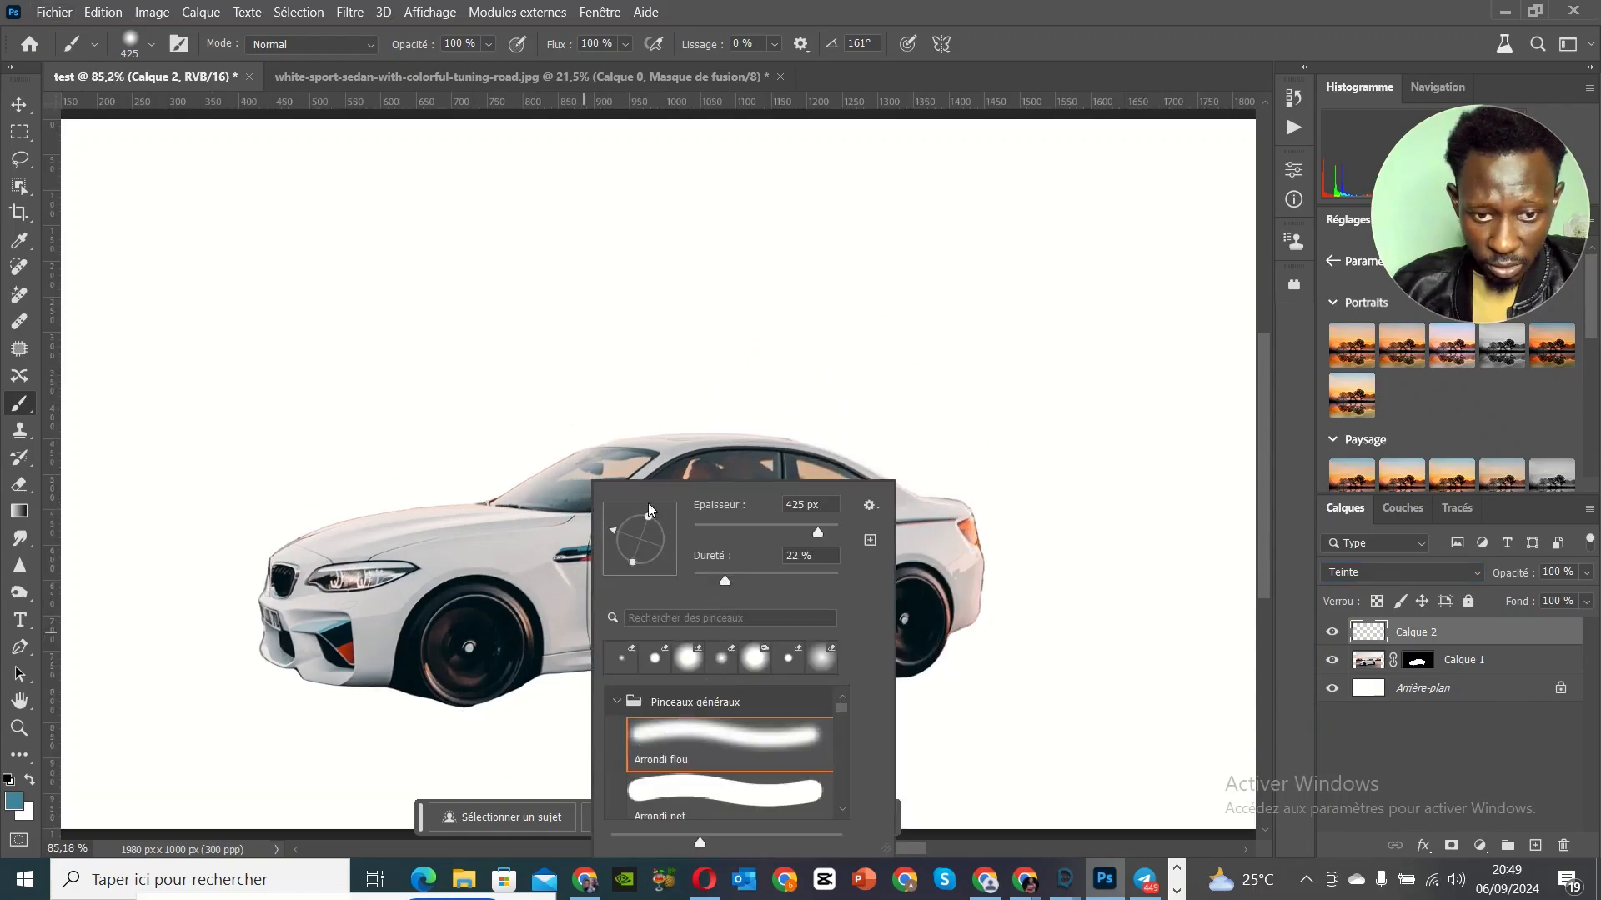
{"action": "right_click", "coordinate": [1012, 372]}
{"action": "scroll", "coordinate": [761, 603], "scroll_direction": "up", "scroll_amount": 4}
{"action": "scroll", "coordinate": [763, 600], "scroll_direction": "up", "scroll_amount": 3}
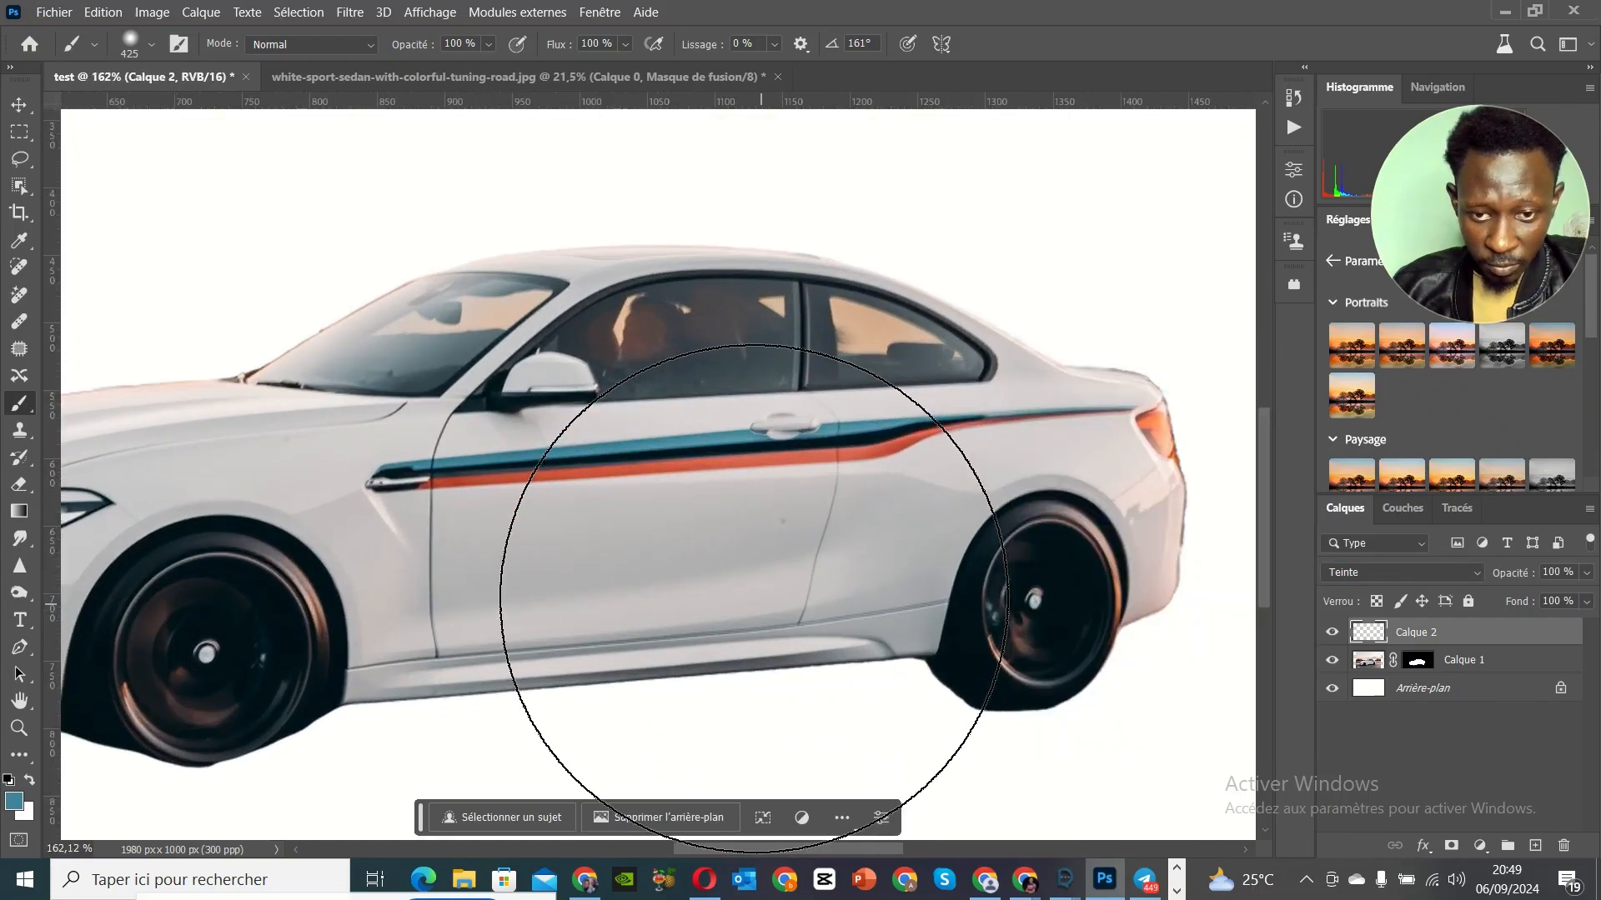
{"action": "right_click", "coordinate": [761, 603]}
{"action": "left_click", "coordinate": [936, 532]}
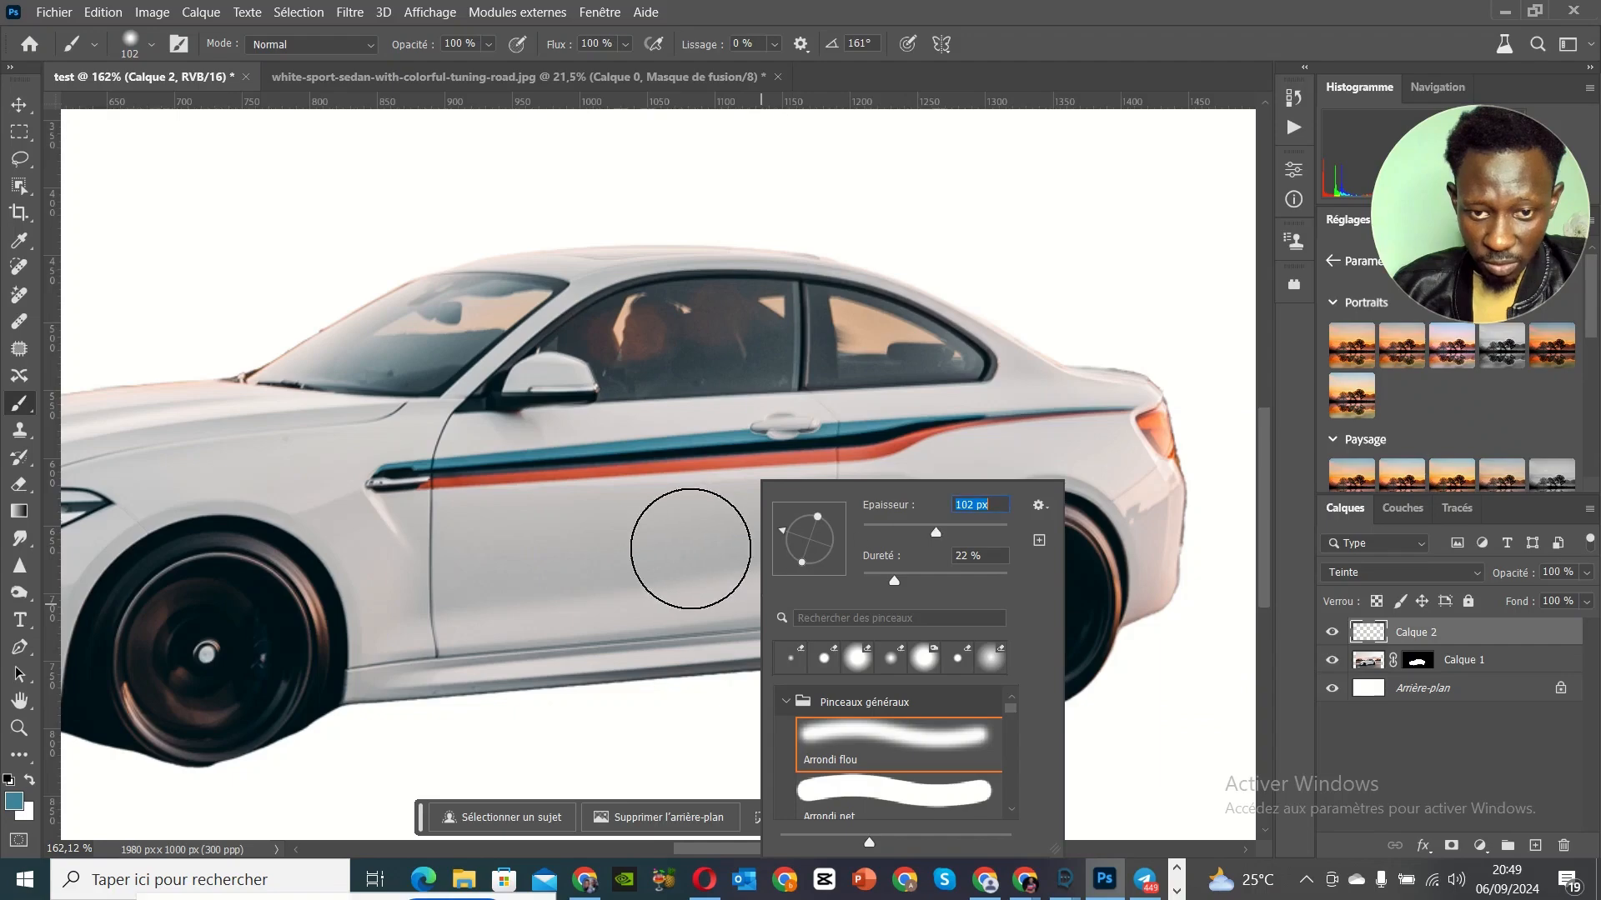
Step: Try a brush stroke on the car door and undo it
{"action": "left_click", "coordinate": [710, 549]}
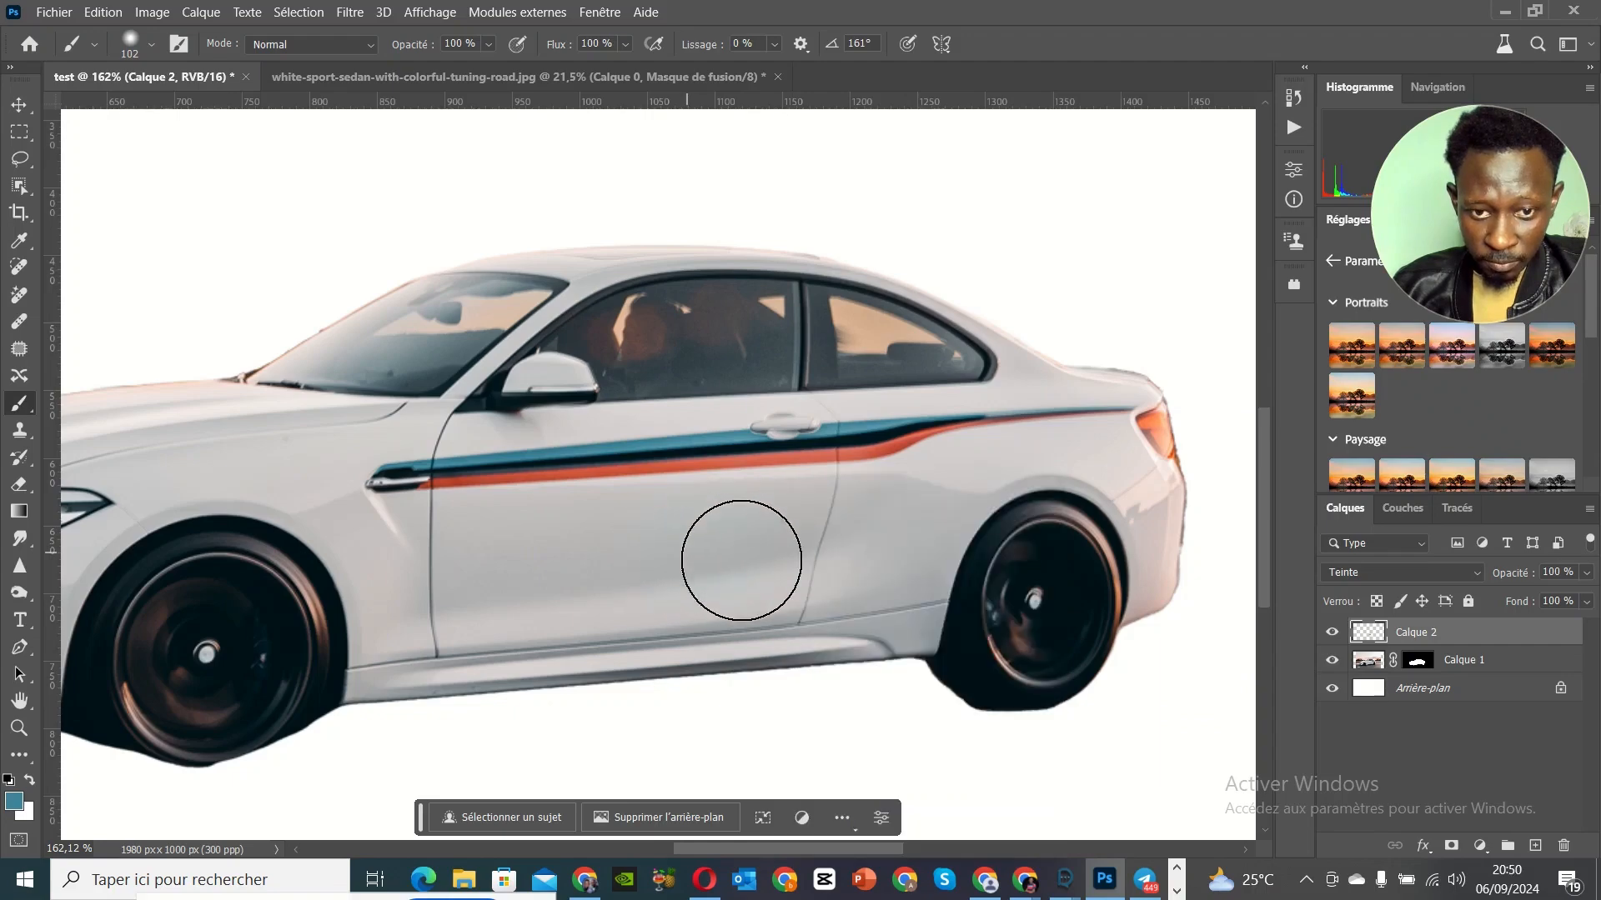
{"action": "left_click", "coordinate": [91, 16]}
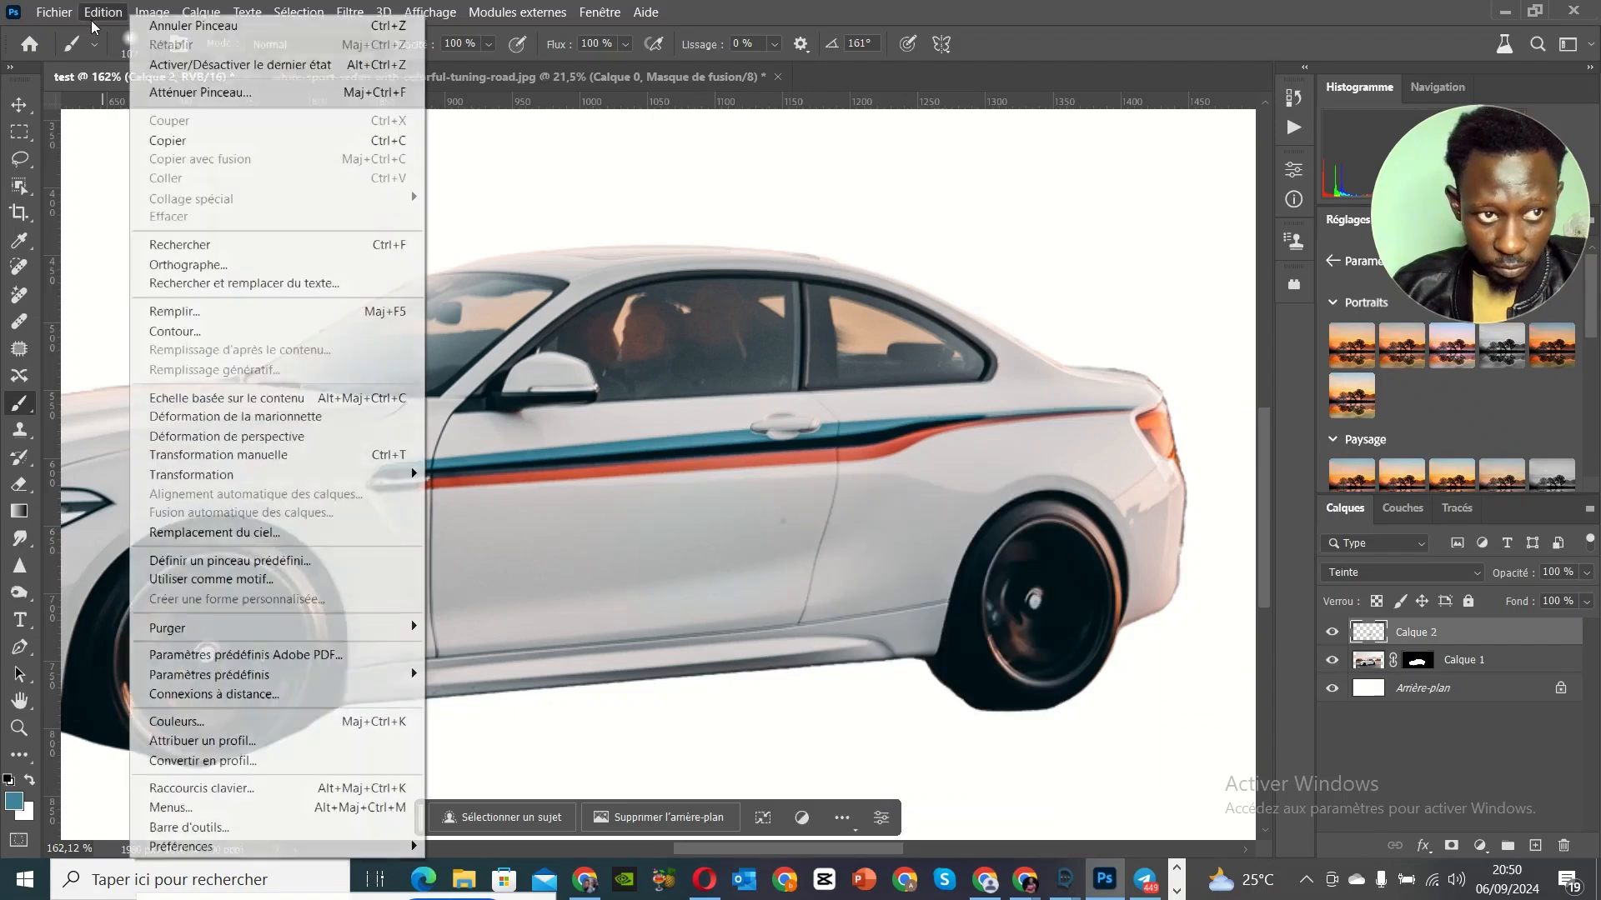
{"action": "left_click", "coordinate": [167, 26]}
{"action": "left_click", "coordinate": [99, 15]}
{"action": "left_click", "coordinate": [167, 25]}
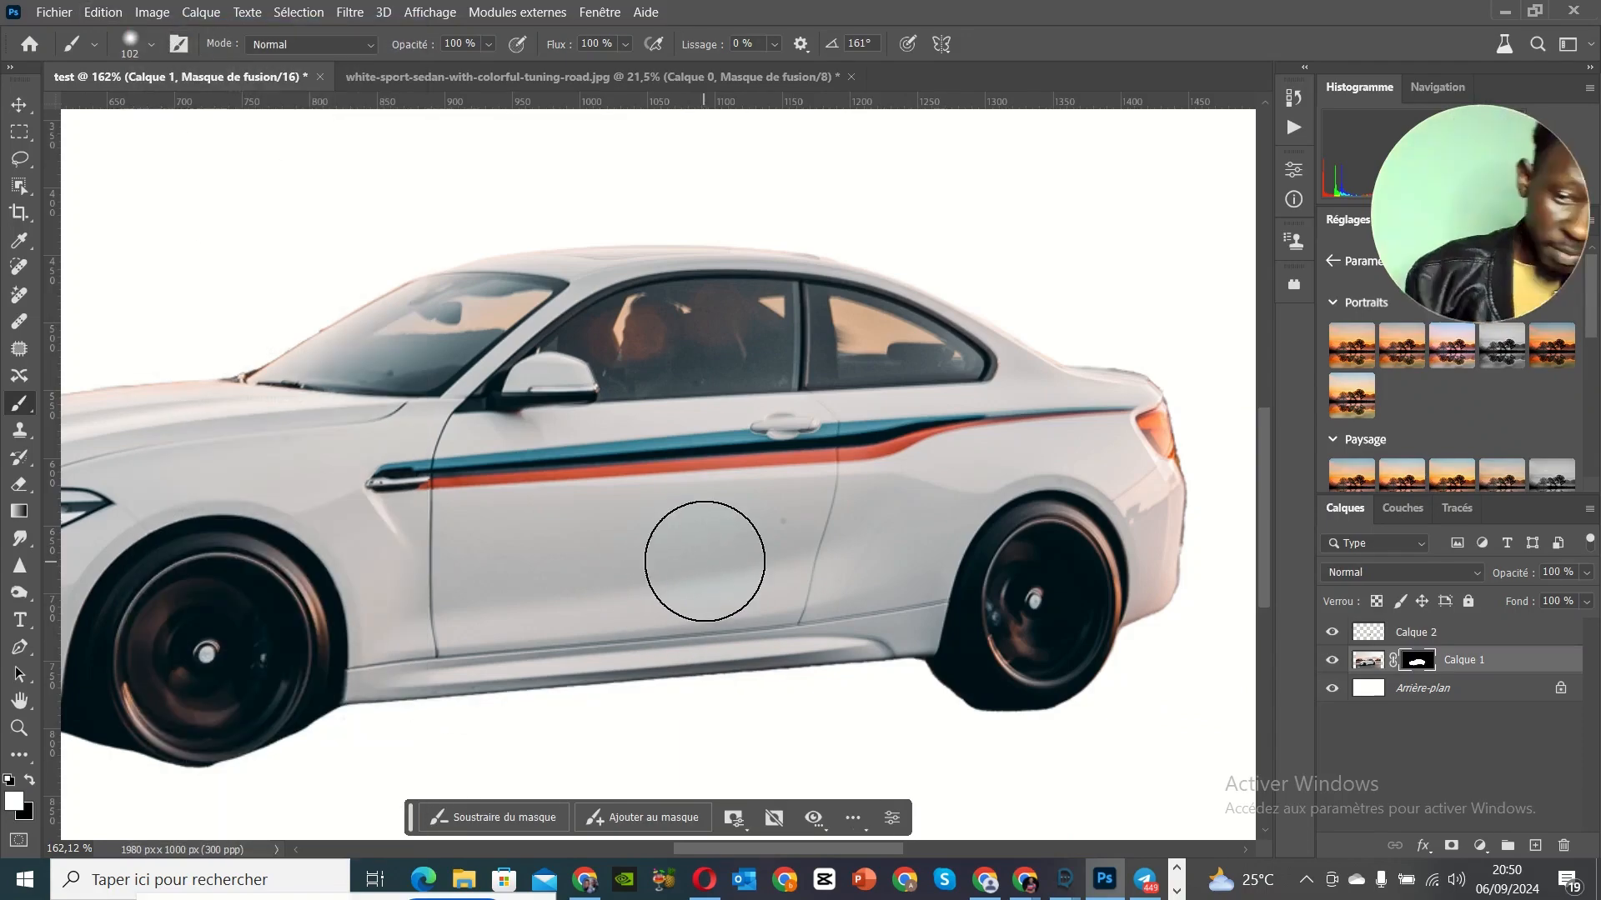
Step: Reselect the top layer and paint the blue tint over the car's roof, windows, rear wheel and tail light
{"action": "left_click", "coordinate": [1421, 635]}
{"action": "left_click", "coordinate": [14, 801]}
{"action": "left_click", "coordinate": [1384, 321]}
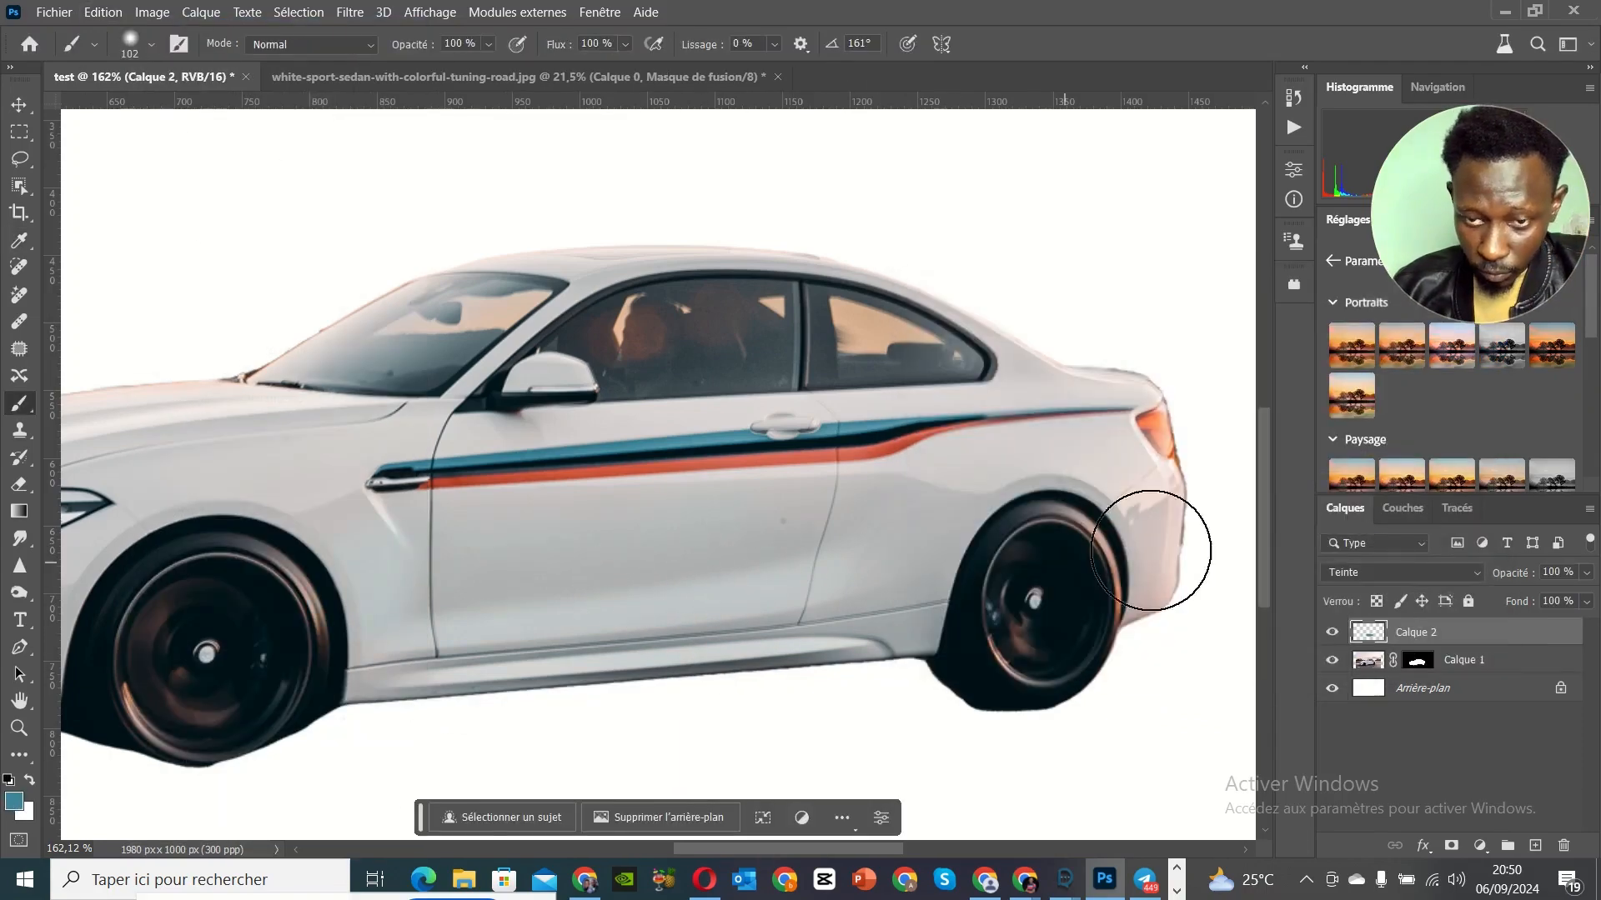
{"action": "scroll", "coordinate": [650, 711], "scroll_direction": "down", "scroll_amount": 1}
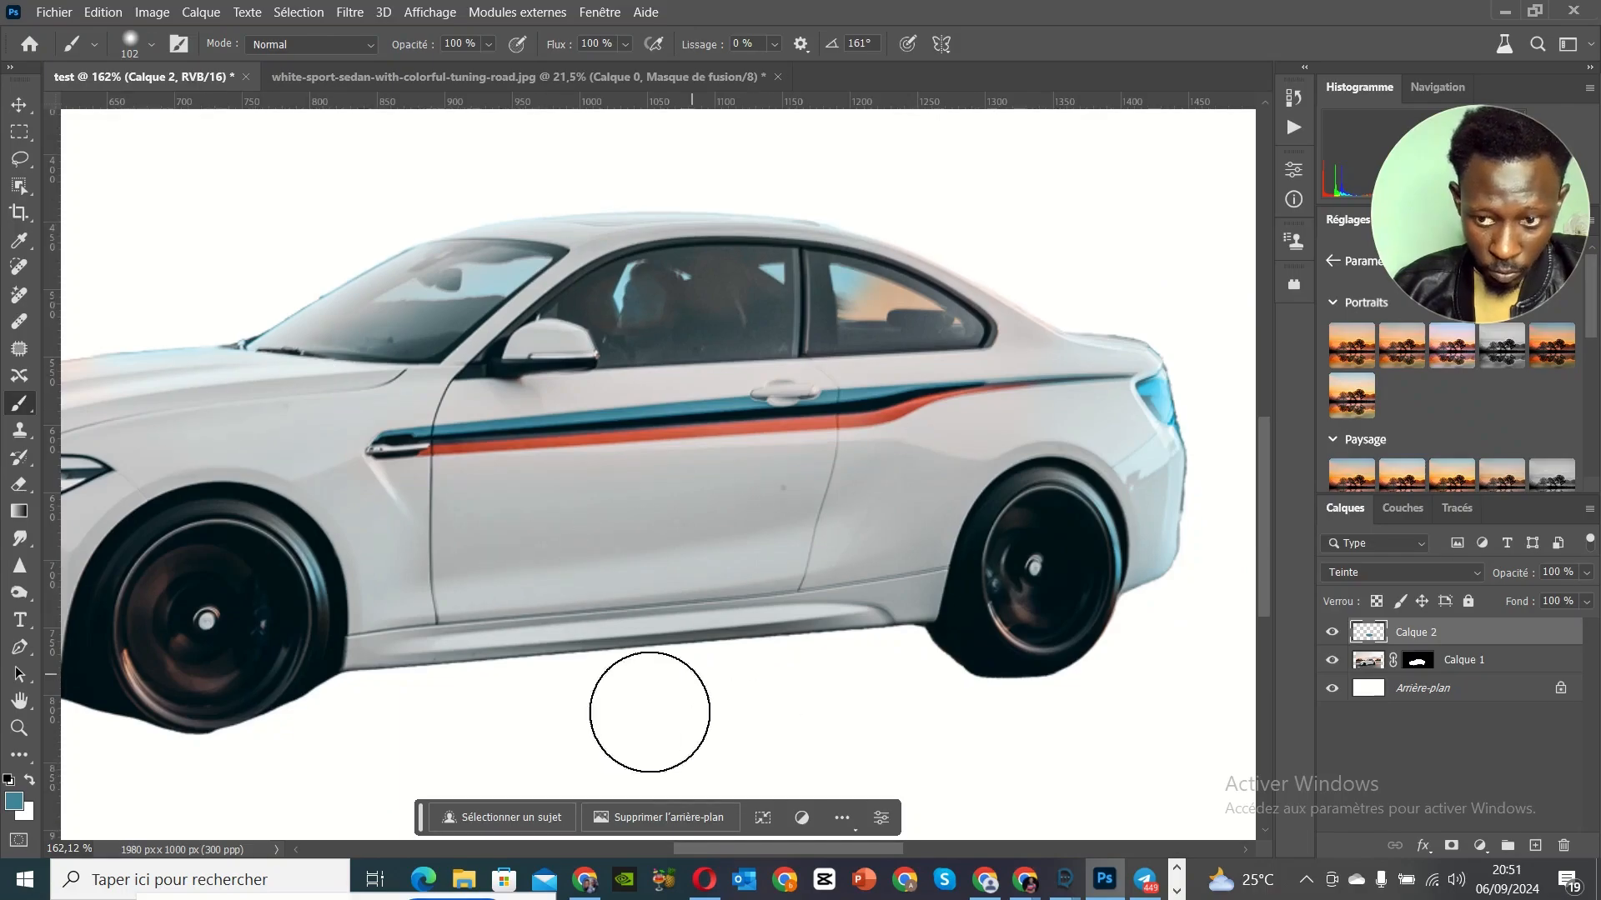
Step: Paint the blue tint over the bonnet and front end of the car, reducing the brush size to 63 px
{"action": "scroll", "coordinate": [564, 447], "scroll_direction": "left", "scroll_amount": 5}
{"action": "scroll", "coordinate": [564, 446], "scroll_direction": "up", "scroll_amount": 5}
{"action": "right_click", "coordinate": [611, 439]}
{"action": "left_click_drag", "start_coordinate": [696, 477], "coordinate": [679, 477]}
{"action": "scroll", "coordinate": [749, 475], "scroll_direction": "down", "scroll_amount": 5}
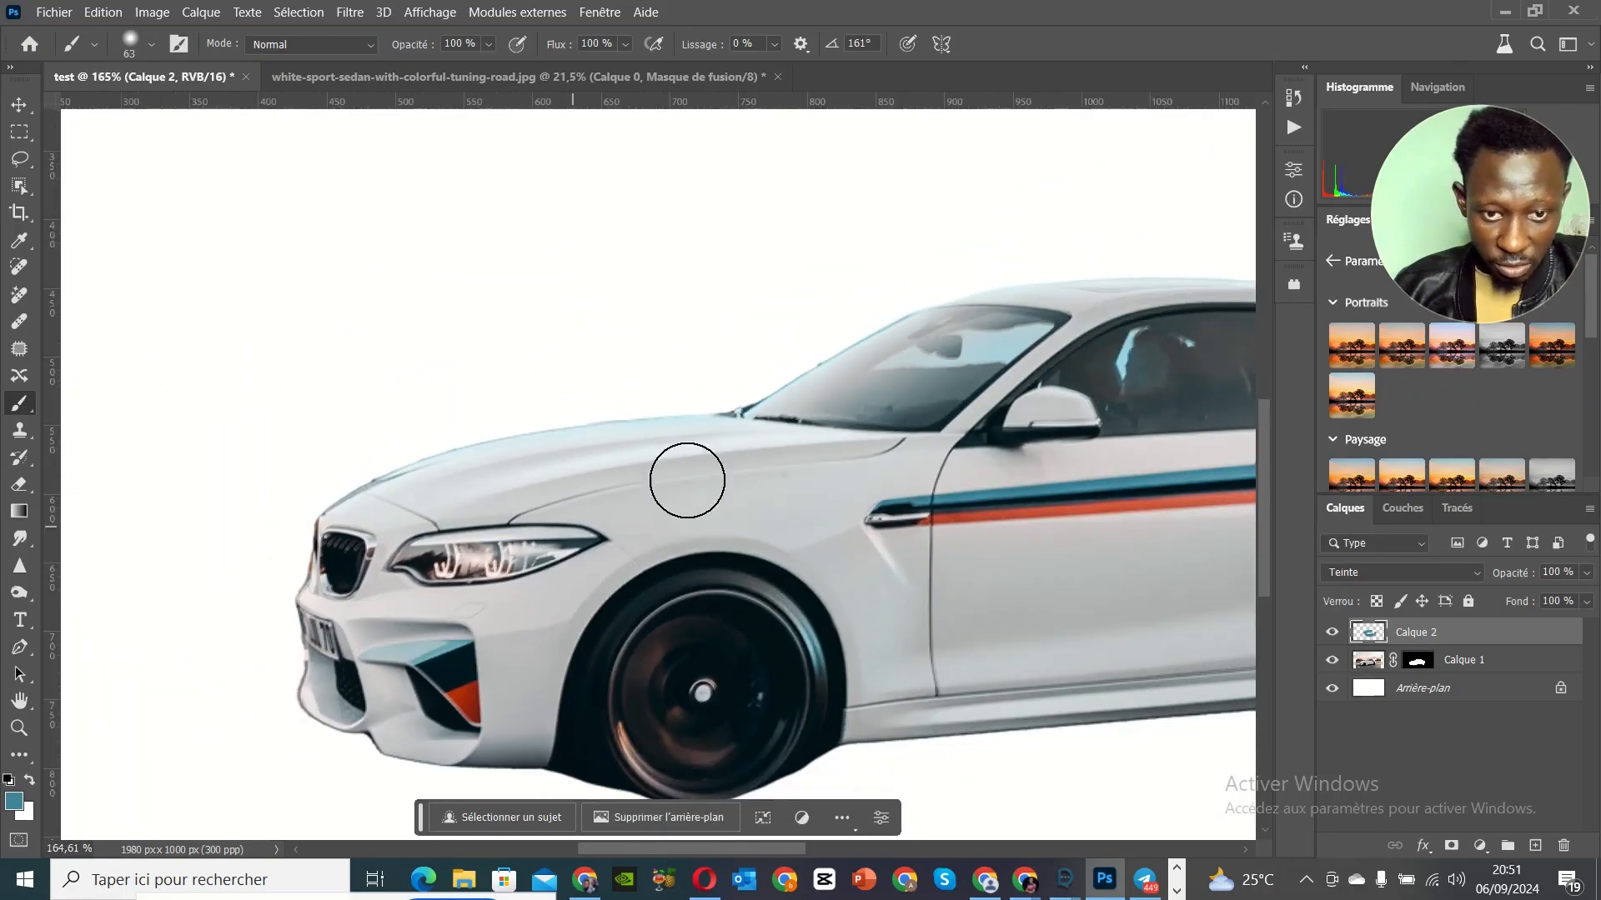
Step: Sample the stripe's red and tint the windscreen, front side window and door with a 95 px brush
{"action": "scroll", "coordinate": [683, 475], "scroll_direction": "right", "scroll_amount": 5}
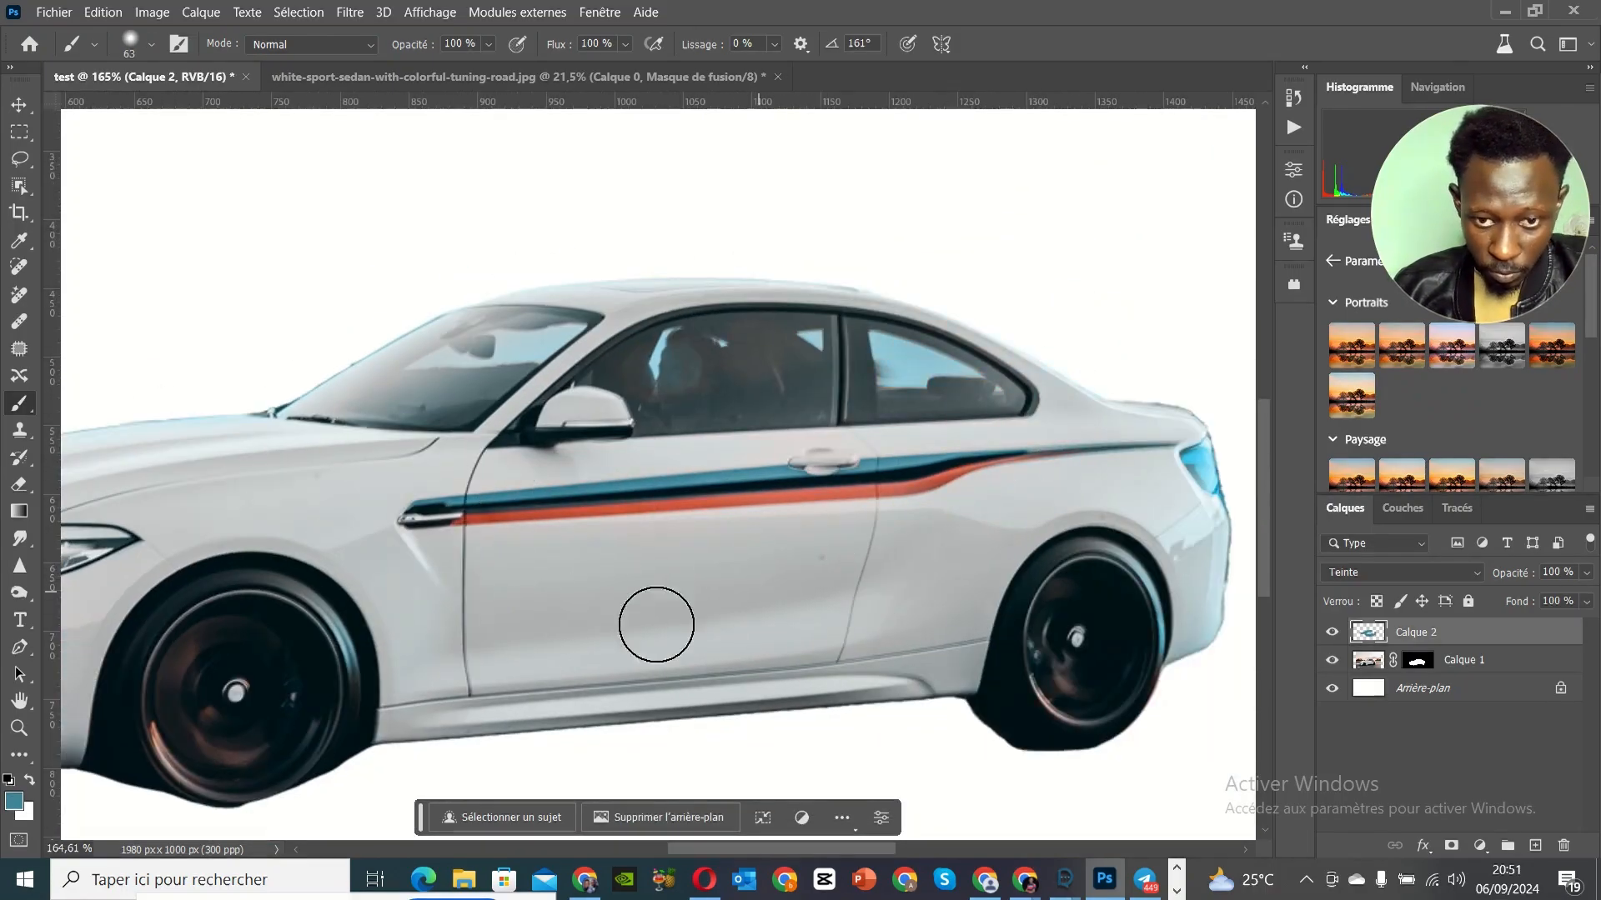
{"action": "left_click", "coordinate": [667, 510], "text": "alt"}
{"action": "right_click", "coordinate": [852, 631]}
{"action": "left_click_drag", "start_coordinate": [1019, 532], "coordinate": [1036, 532]}
{"action": "right_click", "coordinate": [676, 630]}
{"action": "mouse_move", "coordinate": [860, 532]}
{"action": "left_mouse_down"}
{"action": "mouse_move", "coordinate": [916, 532]}
{"action": "mouse_move", "coordinate": [858, 531]}
{"action": "left_mouse_up"}
{"action": "left_click", "coordinate": [610, 620]}
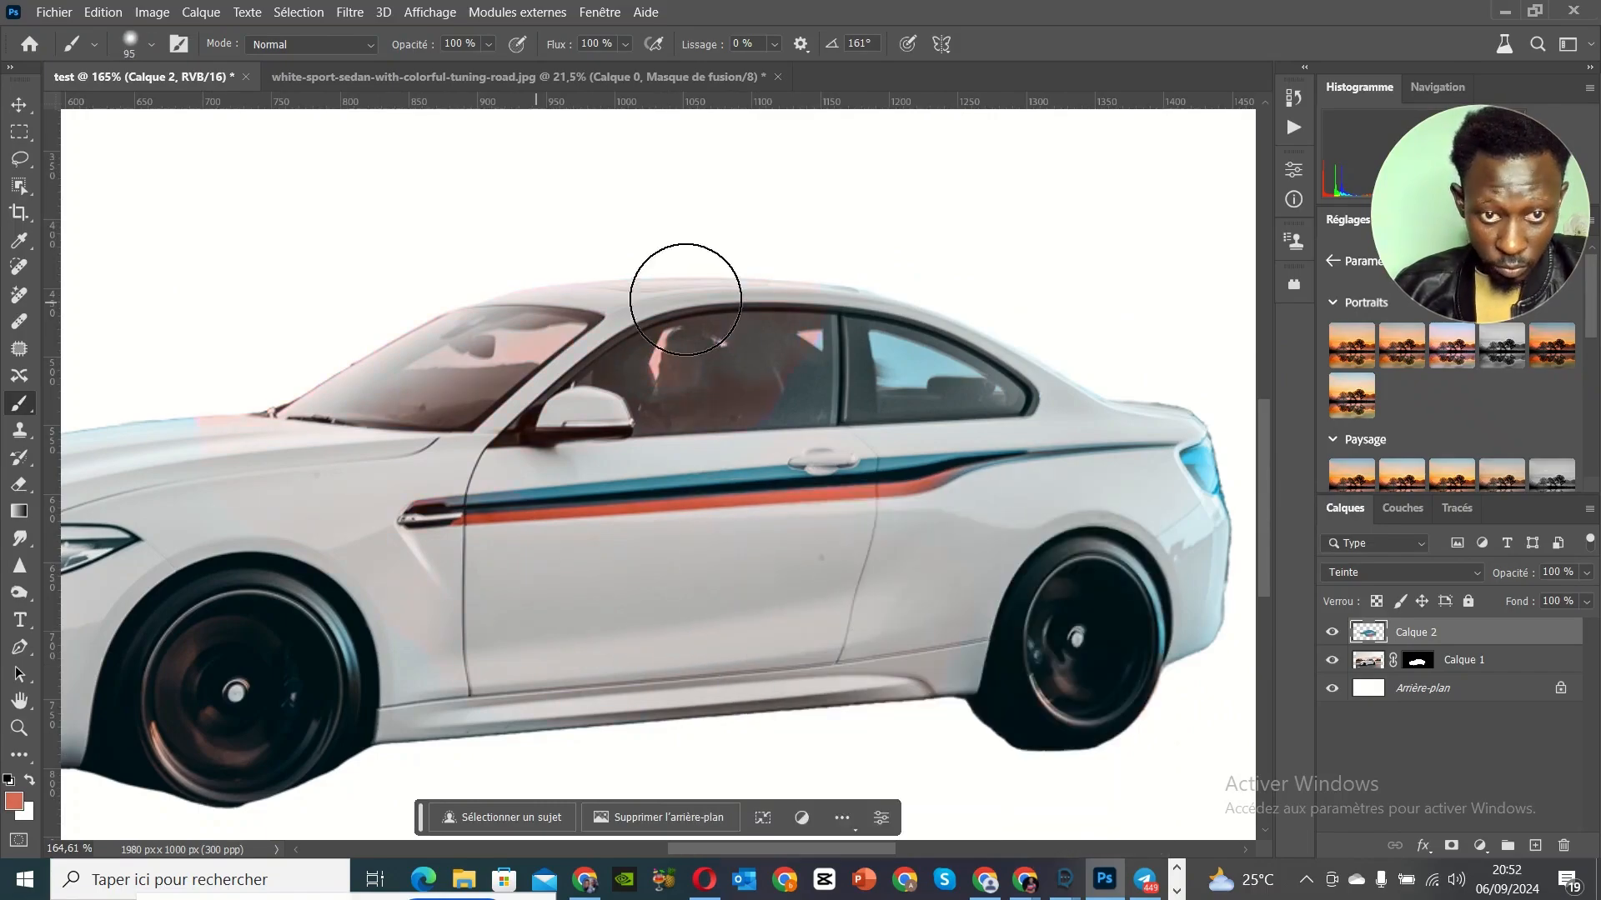
Step: Undo the red tint strokes on the windscreen and door, and activate the Move tool
{"action": "left_click", "coordinate": [201, 12]}
{"action": "mouse_move", "coordinate": [104, 12]}
{"action": "left_click", "coordinate": [163, 26]}
{"action": "scroll", "coordinate": [955, 621], "scroll_direction": "down", "scroll_amount": 5}
{"action": "key", "text": "v"}
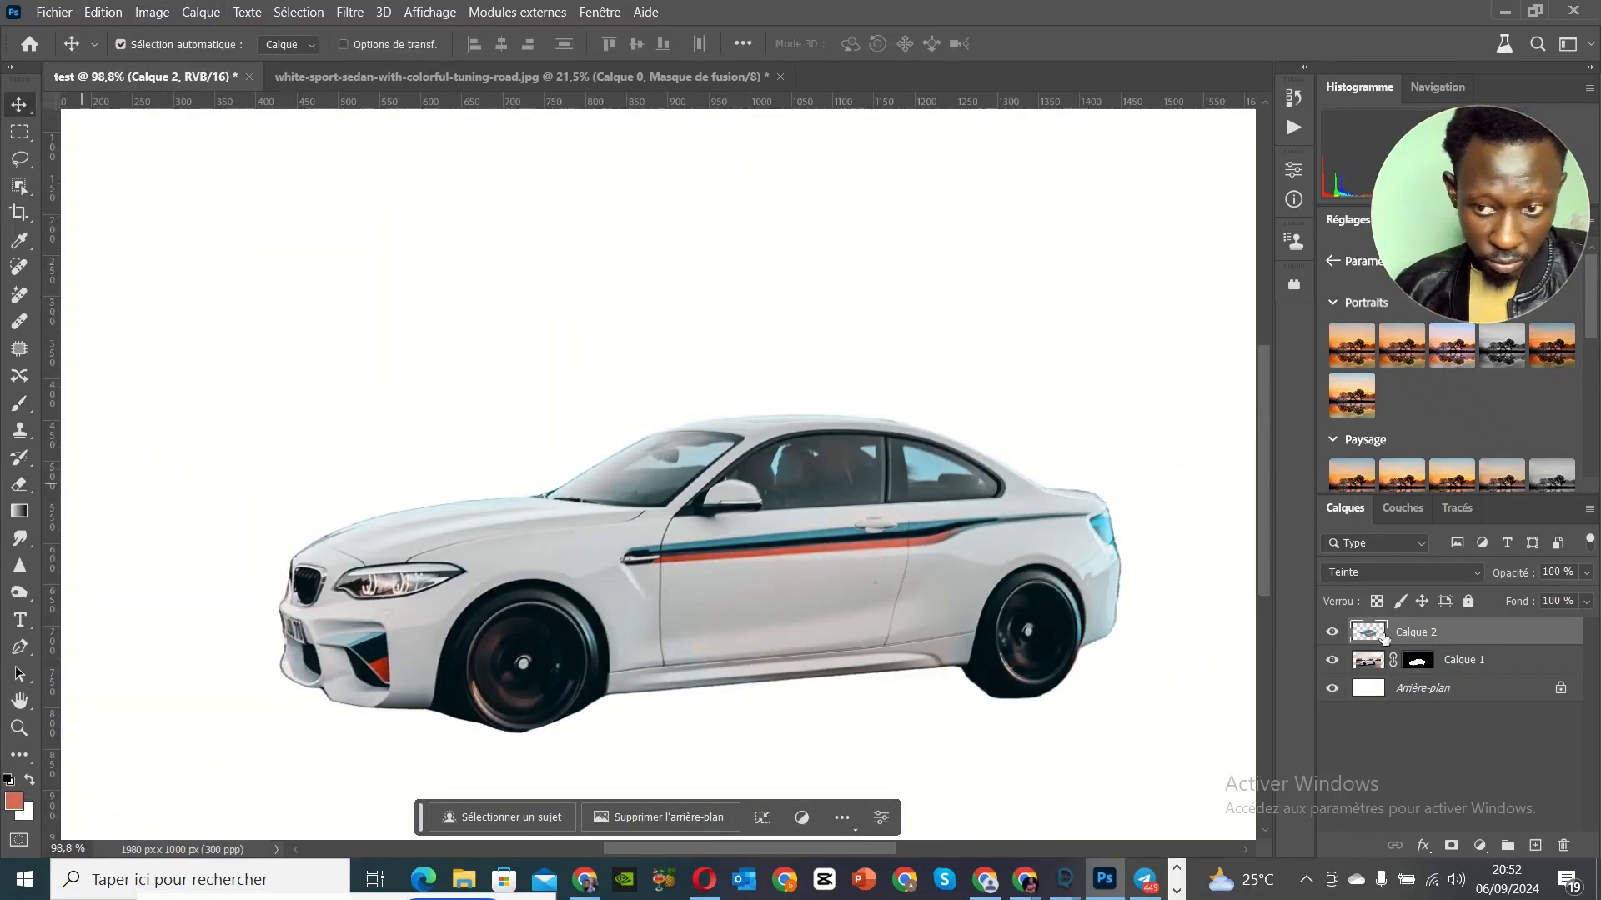
Step: Set the foreground colour to a deeper, more saturated red and switch to the Pencil tool
{"action": "left_click", "coordinate": [14, 801]}
{"action": "left_click", "coordinate": [1154, 411]}
{"action": "left_click", "coordinate": [1357, 318]}
{"action": "right_click", "coordinate": [19, 403]}
{"action": "left_click", "coordinate": [92, 423]}
Step: Paint a red tint along the car's lower side with the Pencil tool, keeping the layer's Teinte blend mode
{"action": "right_click", "coordinate": [690, 654]}
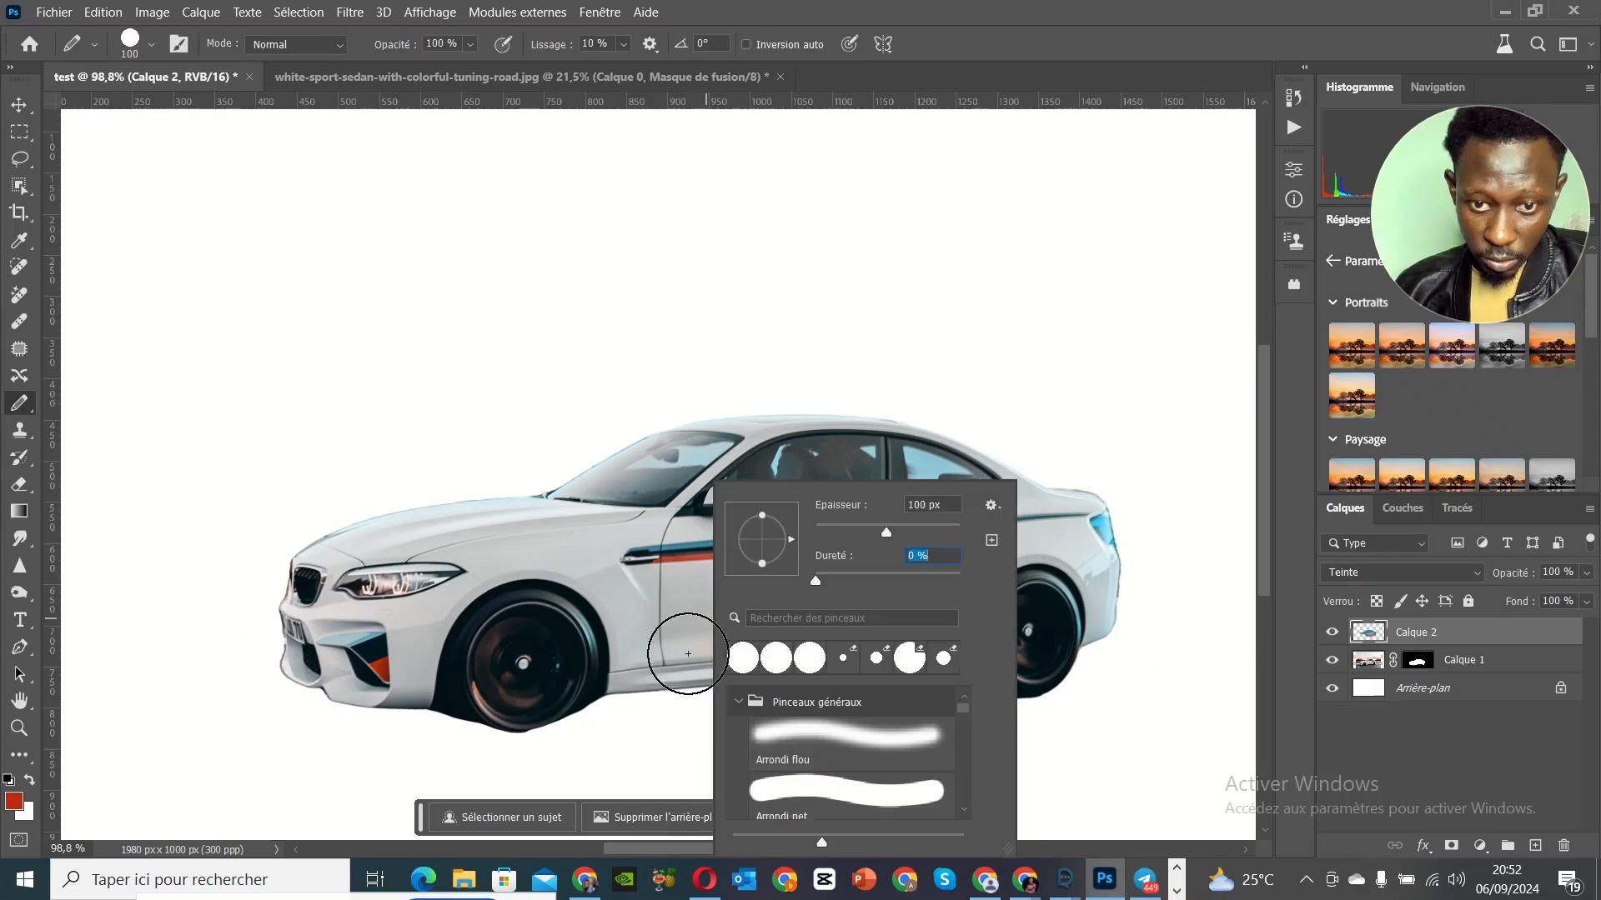
{"action": "left_click_drag", "start_coordinate": [658, 659], "coordinate": [904, 617]}
{"action": "scroll", "coordinate": [932, 640], "scroll_direction": "up", "scroll_amount": 1}
{"action": "left_click", "coordinate": [1403, 573]}
{"action": "left_click", "coordinate": [1367, 795]}
Step: Try painting on the car layer's mask along the area beneath the sill, and undo the stroke
{"action": "left_click", "coordinate": [1422, 664]}
{"action": "left_click_drag", "start_coordinate": [657, 667], "coordinate": [827, 663]}
{"action": "left_click", "coordinate": [103, 12]}
{"action": "left_click", "coordinate": [150, 28]}
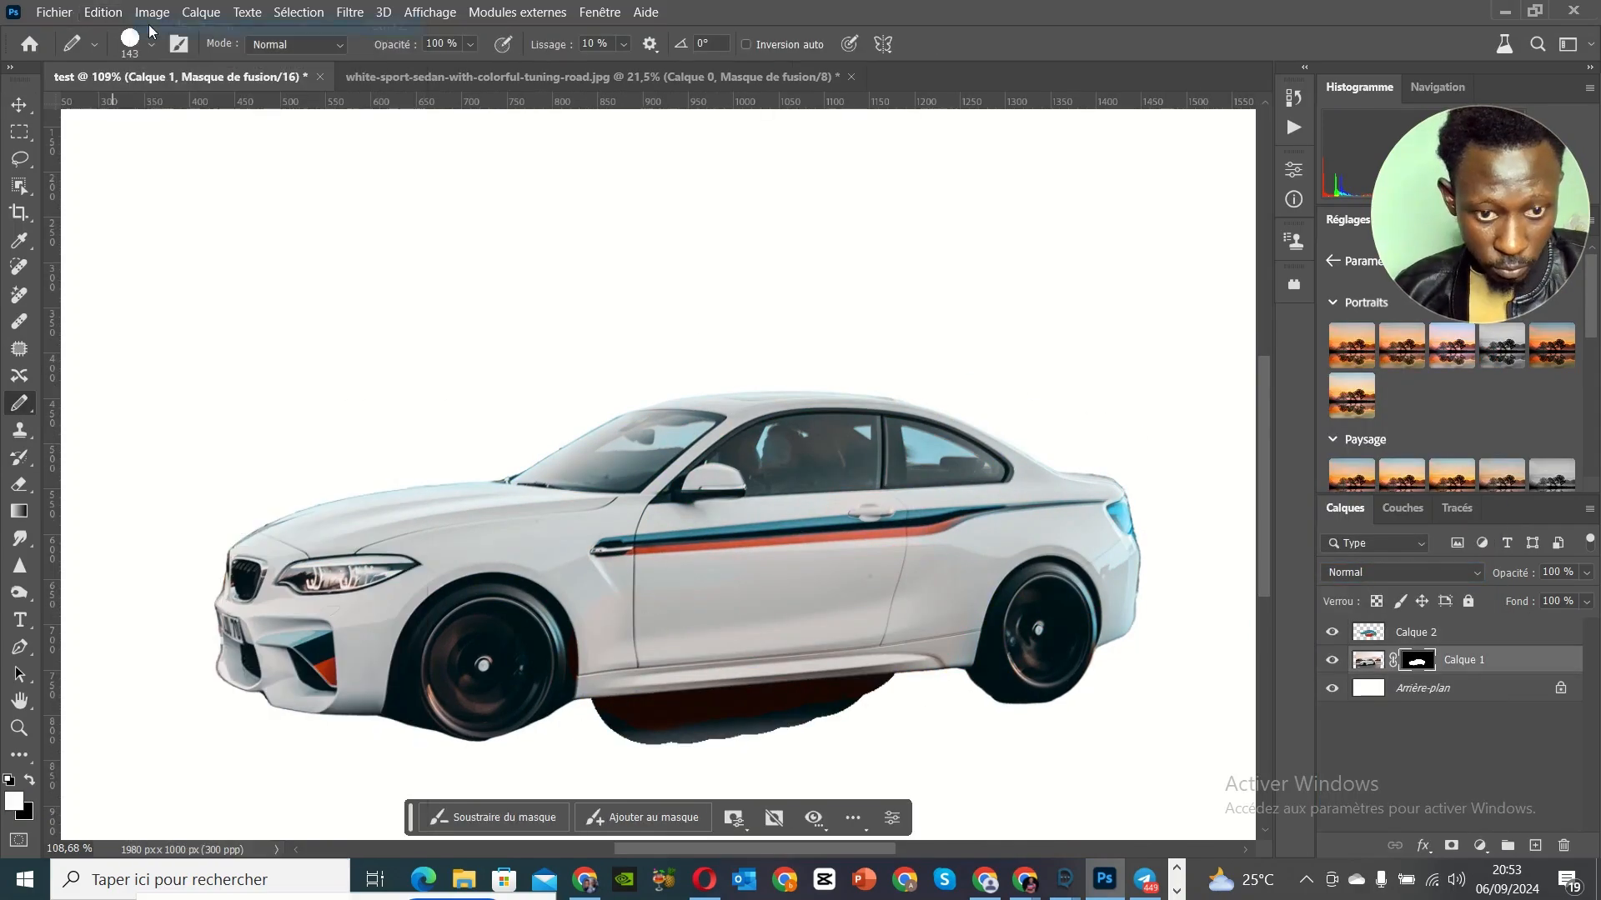
Step: Activate the Move tool and reselect the tint layer above the car
{"action": "left_click", "coordinate": [19, 105]}
{"action": "scroll", "coordinate": [817, 471], "scroll_direction": "up", "scroll_amount": 3}
{"action": "left_click", "coordinate": [1417, 633]}
{"action": "scroll", "coordinate": [975, 626], "scroll_direction": "down", "scroll_amount": 3}
{"action": "scroll", "coordinate": [584, 358], "scroll_direction": "down", "scroll_amount": 1}
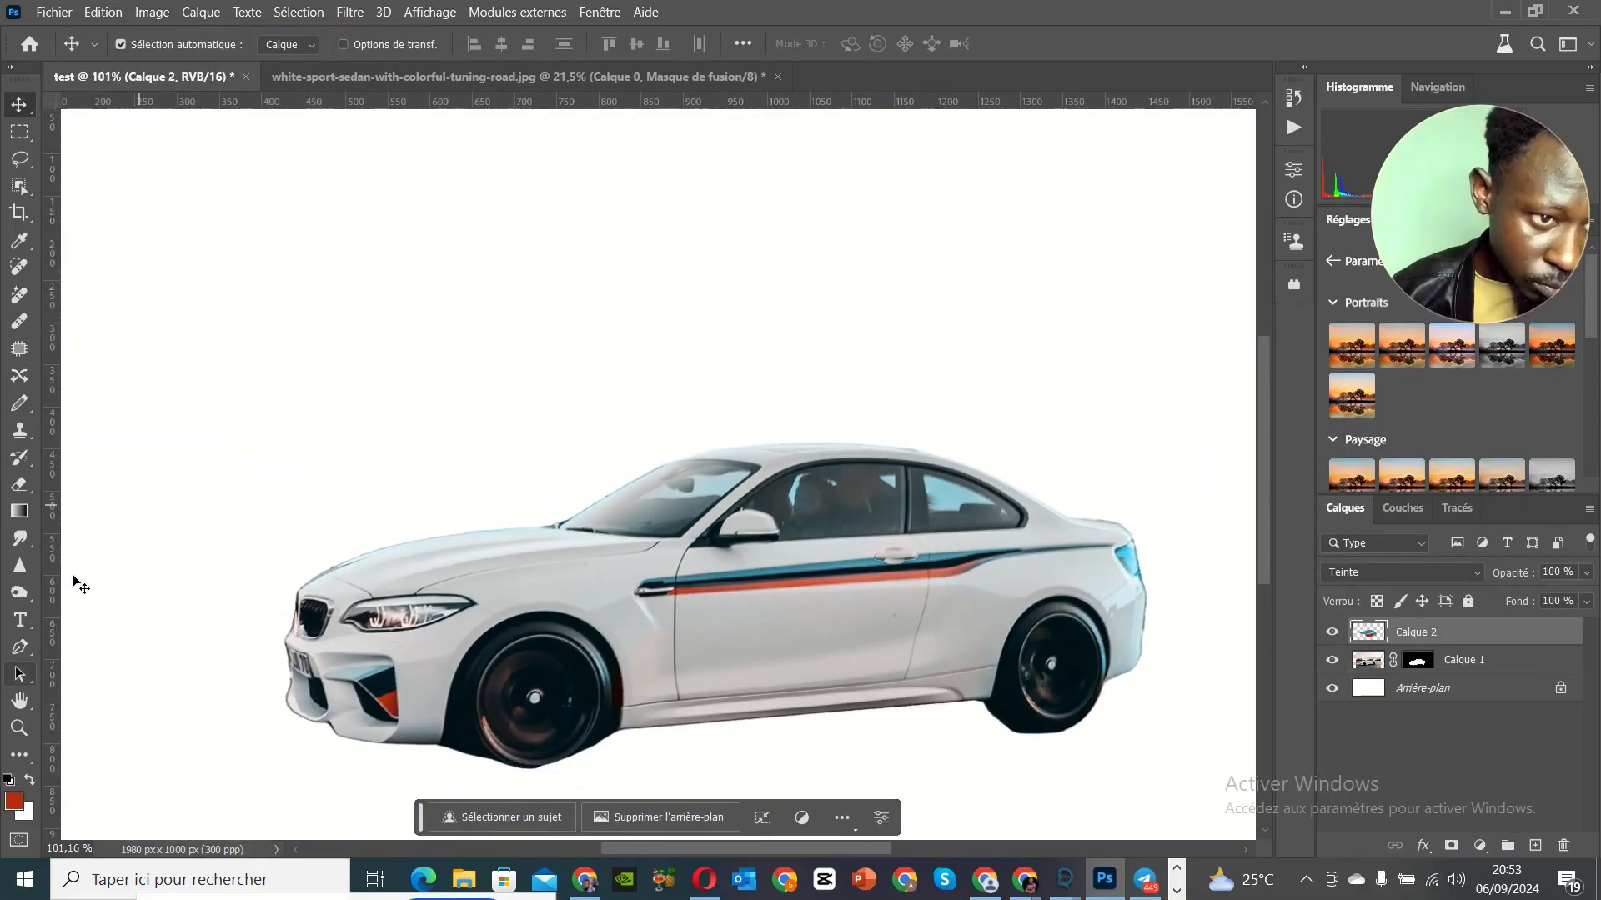
Step: Switch back to the Brush tool with the tint layer active
{"action": "right_click", "coordinate": [19, 756]}
{"action": "left_click", "coordinate": [107, 706]}
{"action": "scroll", "coordinate": [472, 467], "scroll_direction": "down", "scroll_amount": 5}
{"action": "scroll", "coordinate": [522, 617], "scroll_direction": "up", "scroll_amount": 5}
{"action": "left_click", "coordinate": [18, 460]}
{"action": "right_click", "coordinate": [19, 403]}
{"action": "left_click", "coordinate": [92, 404]}
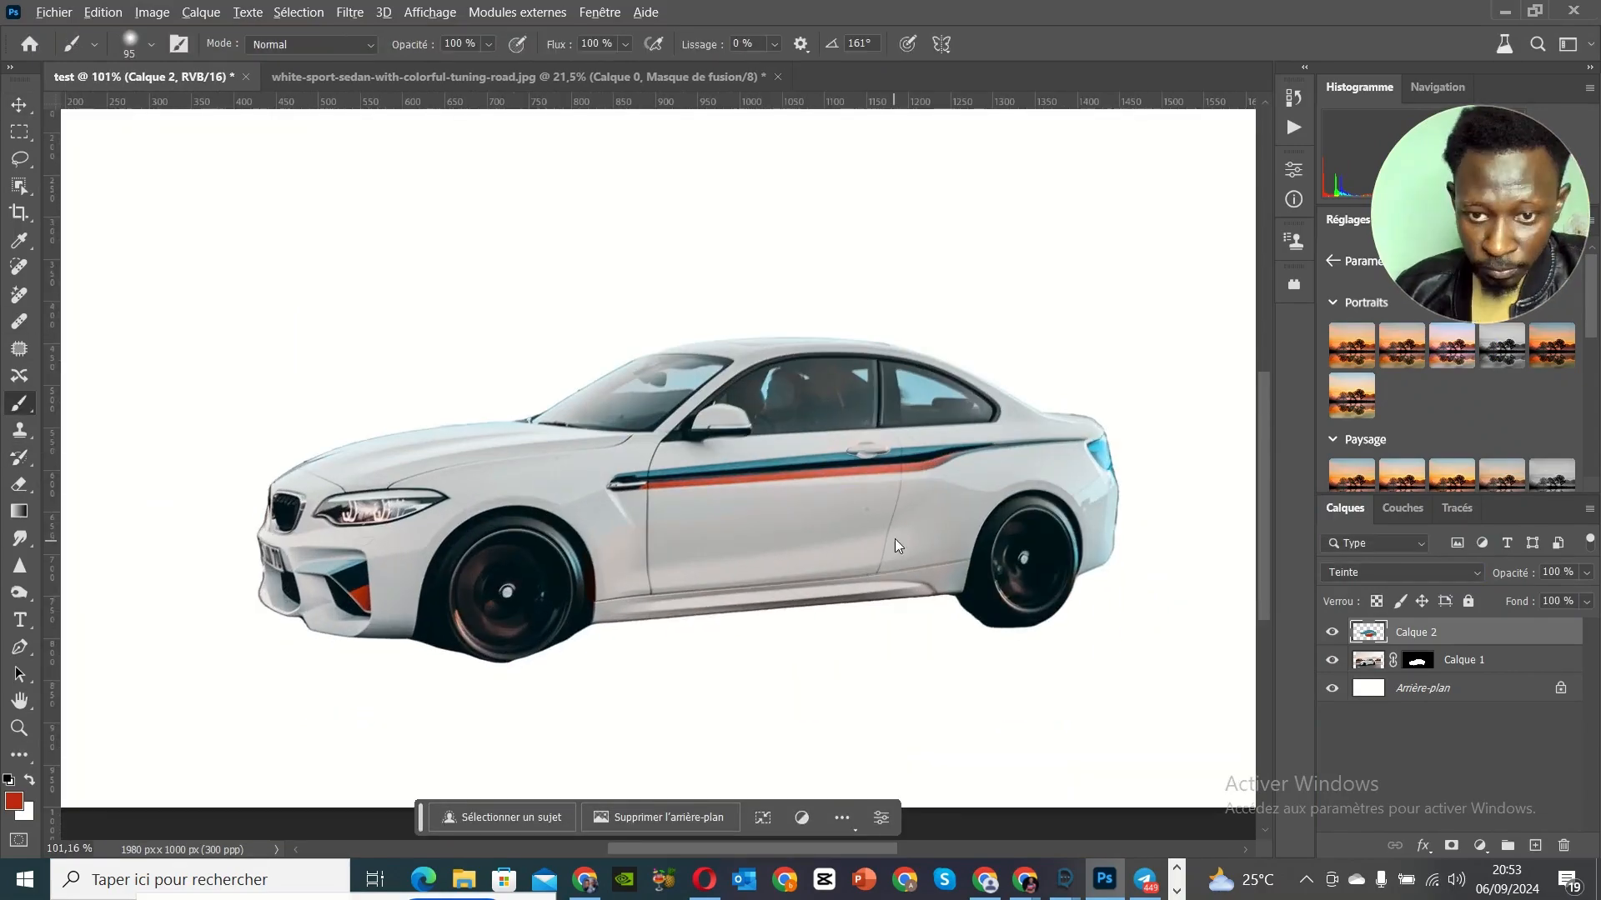
Step: Sample a colour from the car and paint tint strokes along its side, finishing with the Move tool active
{"action": "scroll", "coordinate": [907, 469], "scroll_direction": "up", "scroll_amount": 5}
{"action": "left_click", "coordinate": [719, 453], "text": "alt"}
{"action": "left_click_drag", "start_coordinate": [975, 462], "coordinate": [500, 502]}
{"action": "left_click", "coordinate": [1234, 445]}
{"action": "mouse_move", "coordinate": [808, 849]}
{"action": "left_mouse_down"}
{"action": "mouse_move", "coordinate": [720, 848]}
{"action": "mouse_move", "coordinate": [834, 849]}
{"action": "left_mouse_up"}
{"action": "left_click_drag", "start_coordinate": [125, 633], "coordinate": [200, 708]}
{"action": "left_click", "coordinate": [19, 105]}
{"action": "scroll", "coordinate": [459, 421], "scroll_direction": "down", "scroll_amount": 1}
{"action": "scroll", "coordinate": [460, 421], "scroll_direction": "down", "scroll_amount": 2}
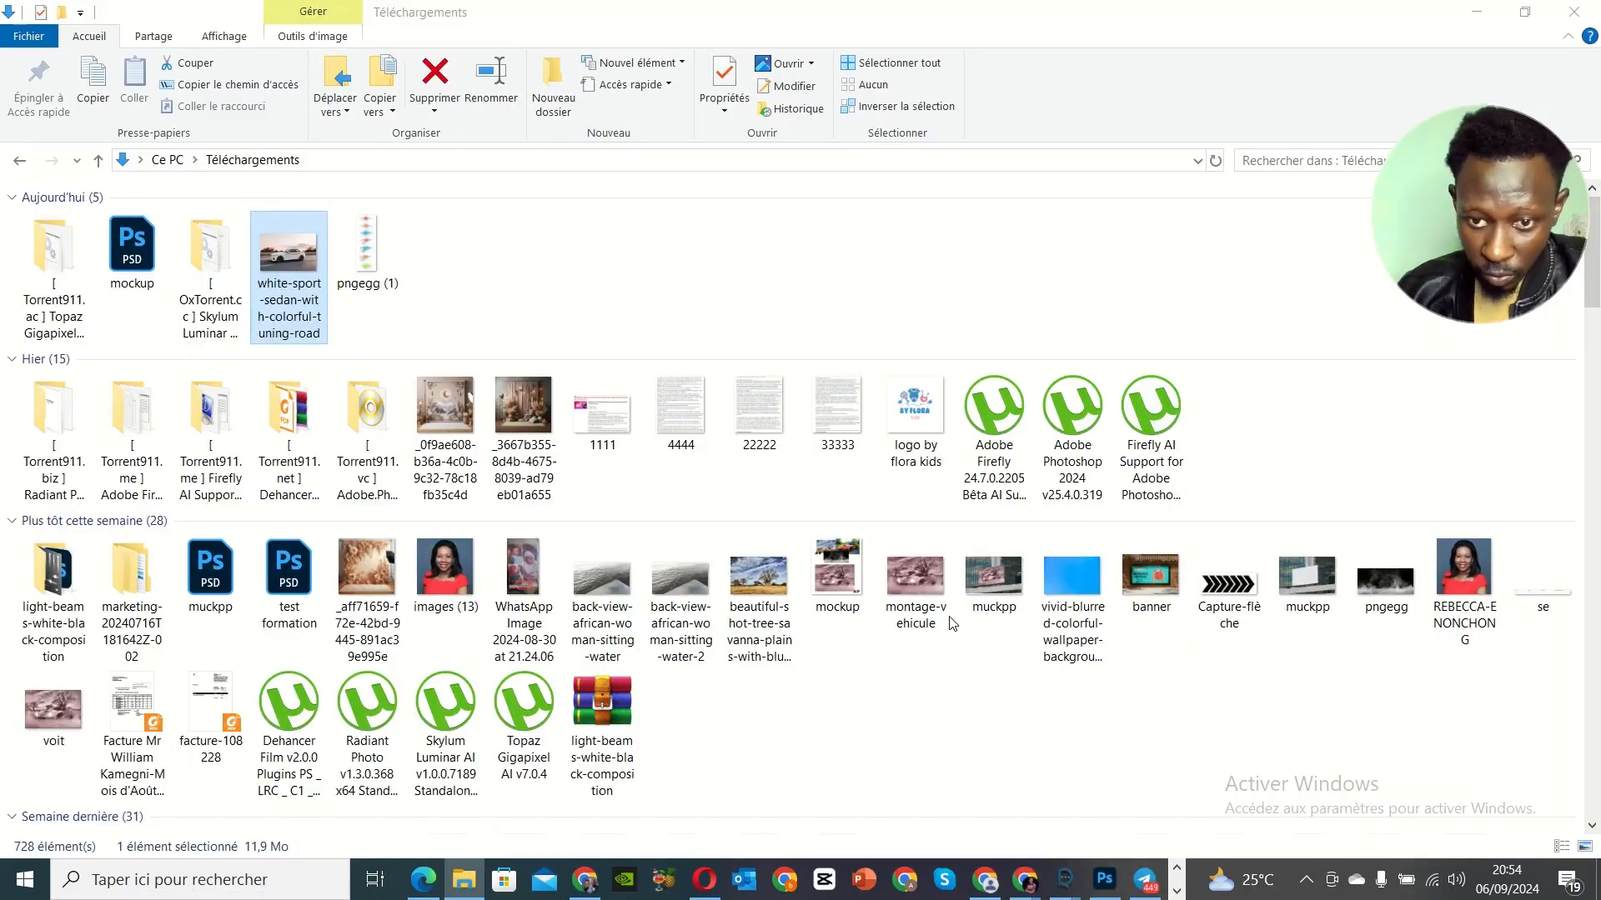
Step: Place the beautiful-shot-tree-savanna image in the test document, scale it to 30.08 % to cover the canvas, and move its layer below Calque 1
{"action": "scroll", "coordinate": [817, 565], "scroll_direction": "down", "scroll_amount": 5}
{"action": "left_click", "coordinate": [759, 609]}
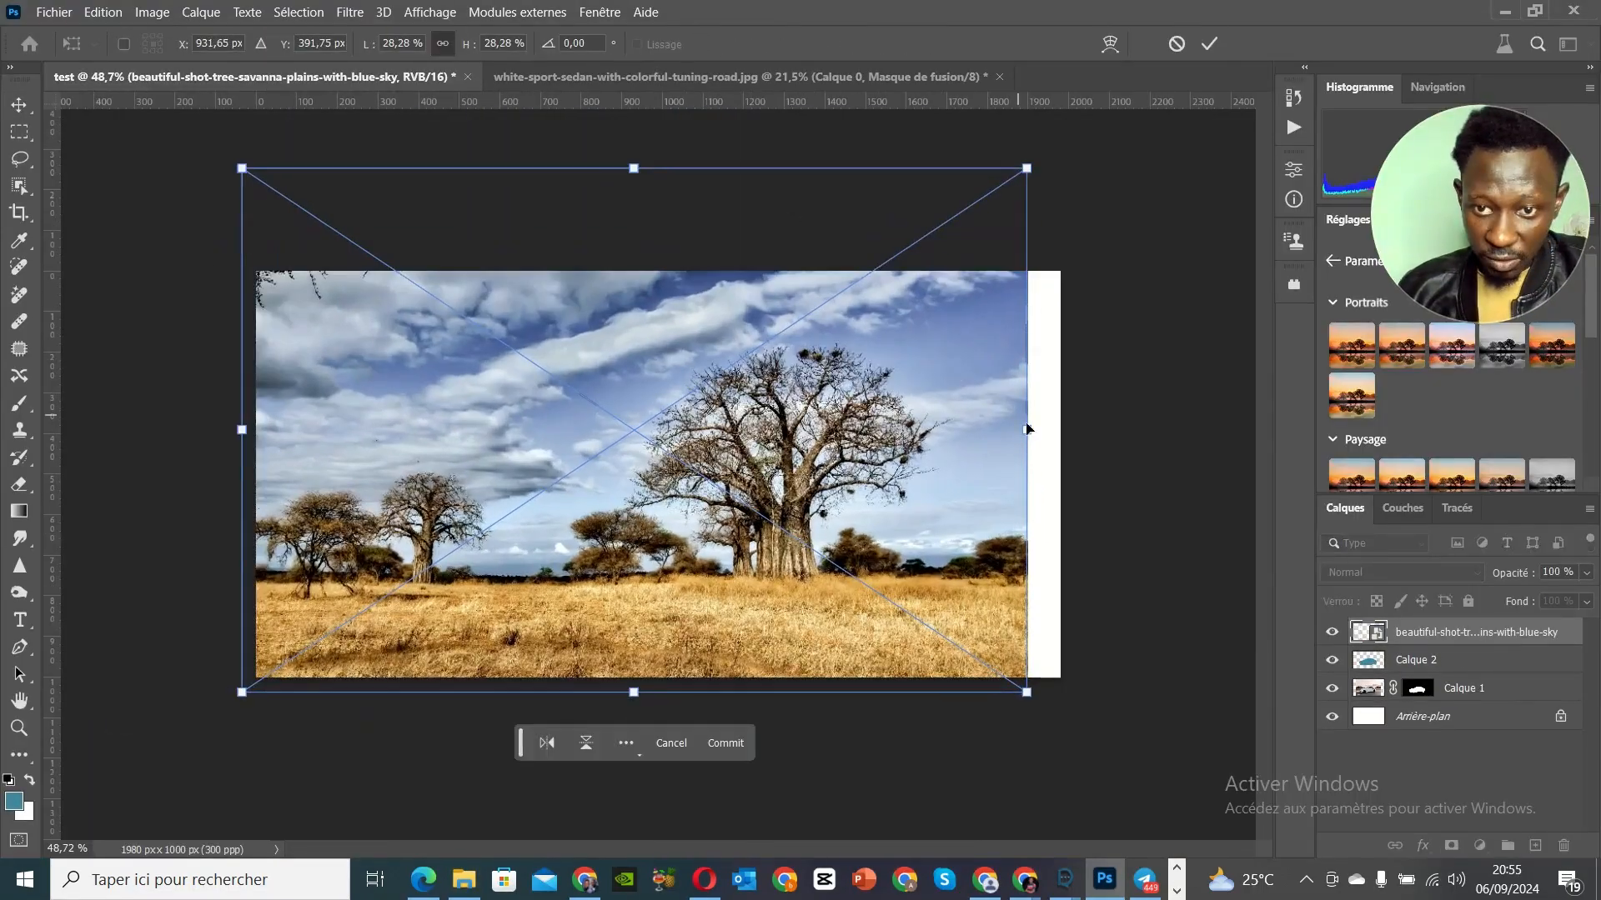
{"action": "left_click_drag", "start_coordinate": [1040, 427], "coordinate": [1110, 433]}
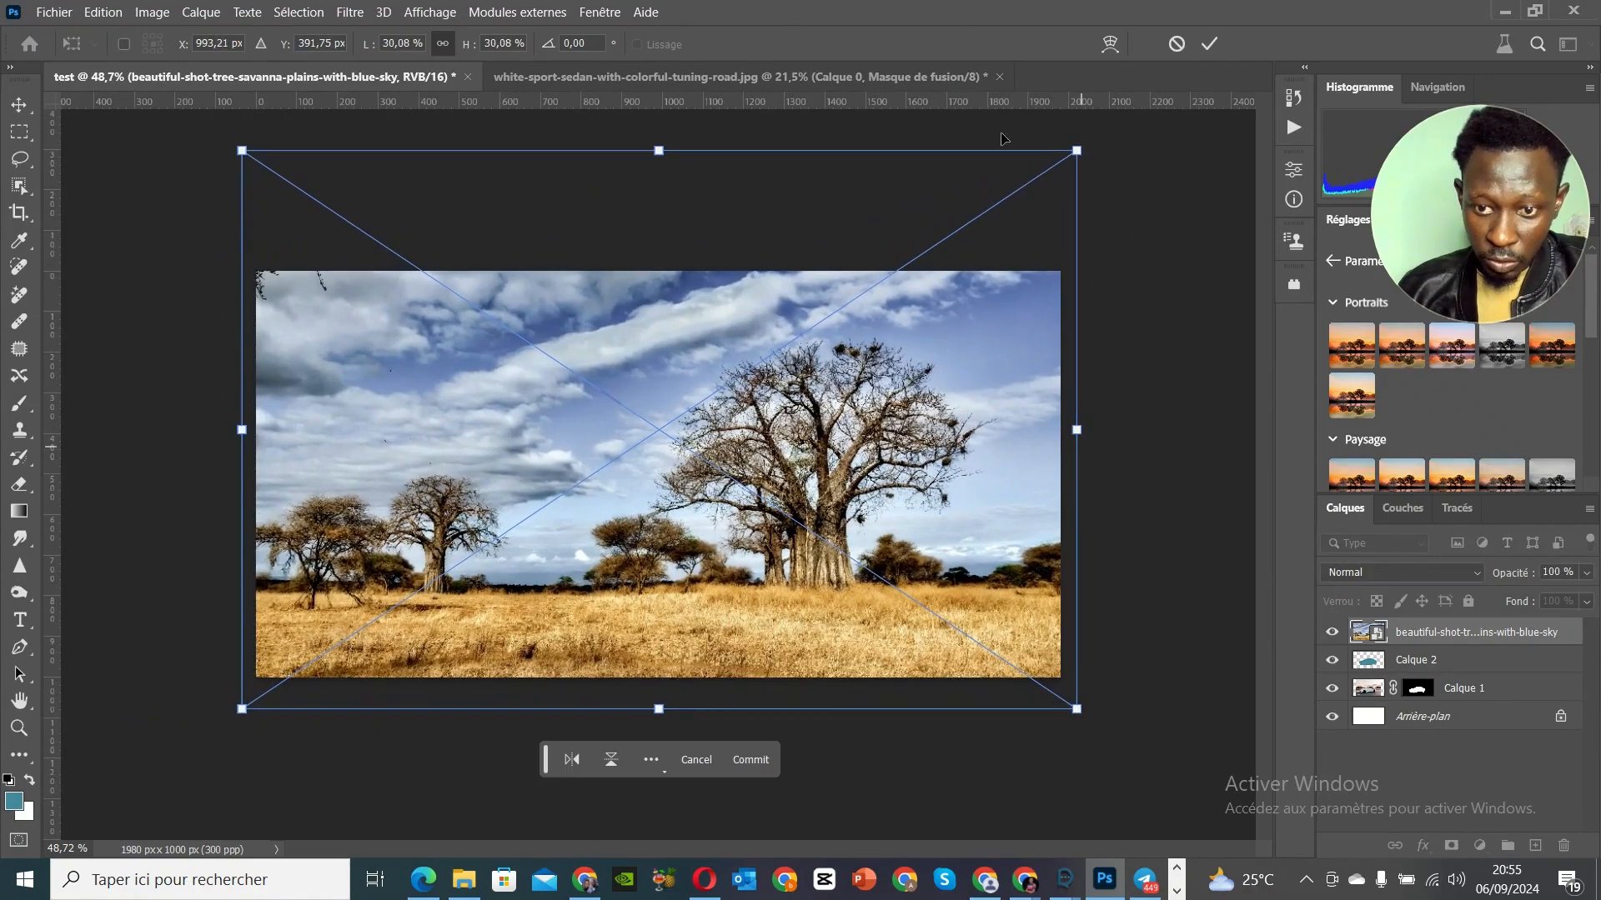
{"action": "left_click", "coordinate": [1210, 45]}
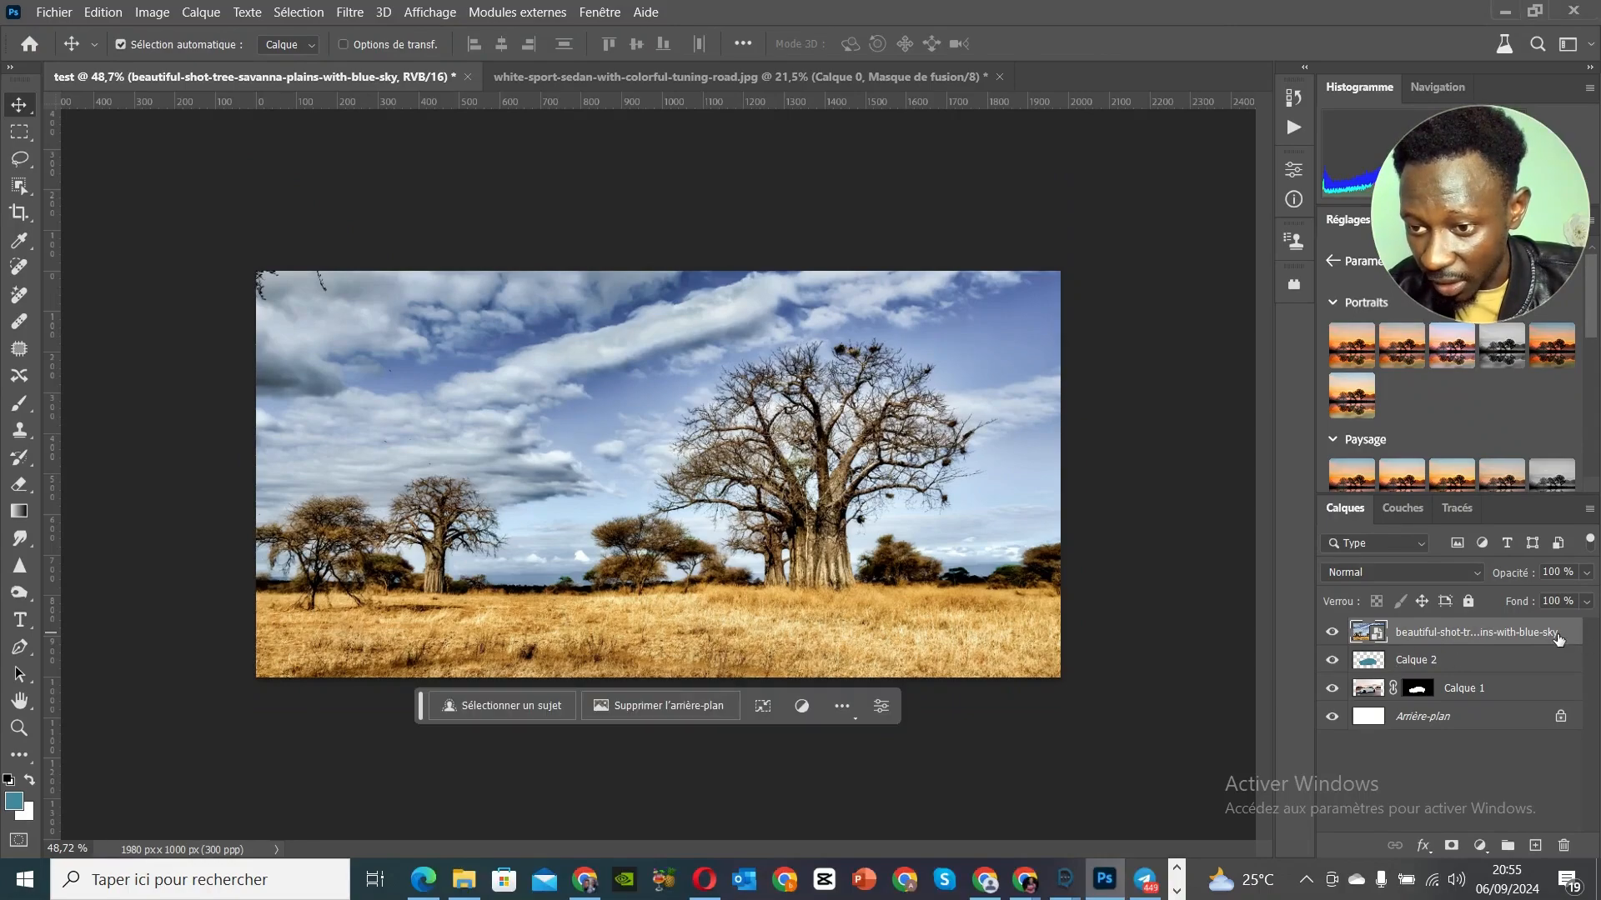
{"action": "left_click_drag", "start_coordinate": [1557, 638], "coordinate": [1558, 697]}
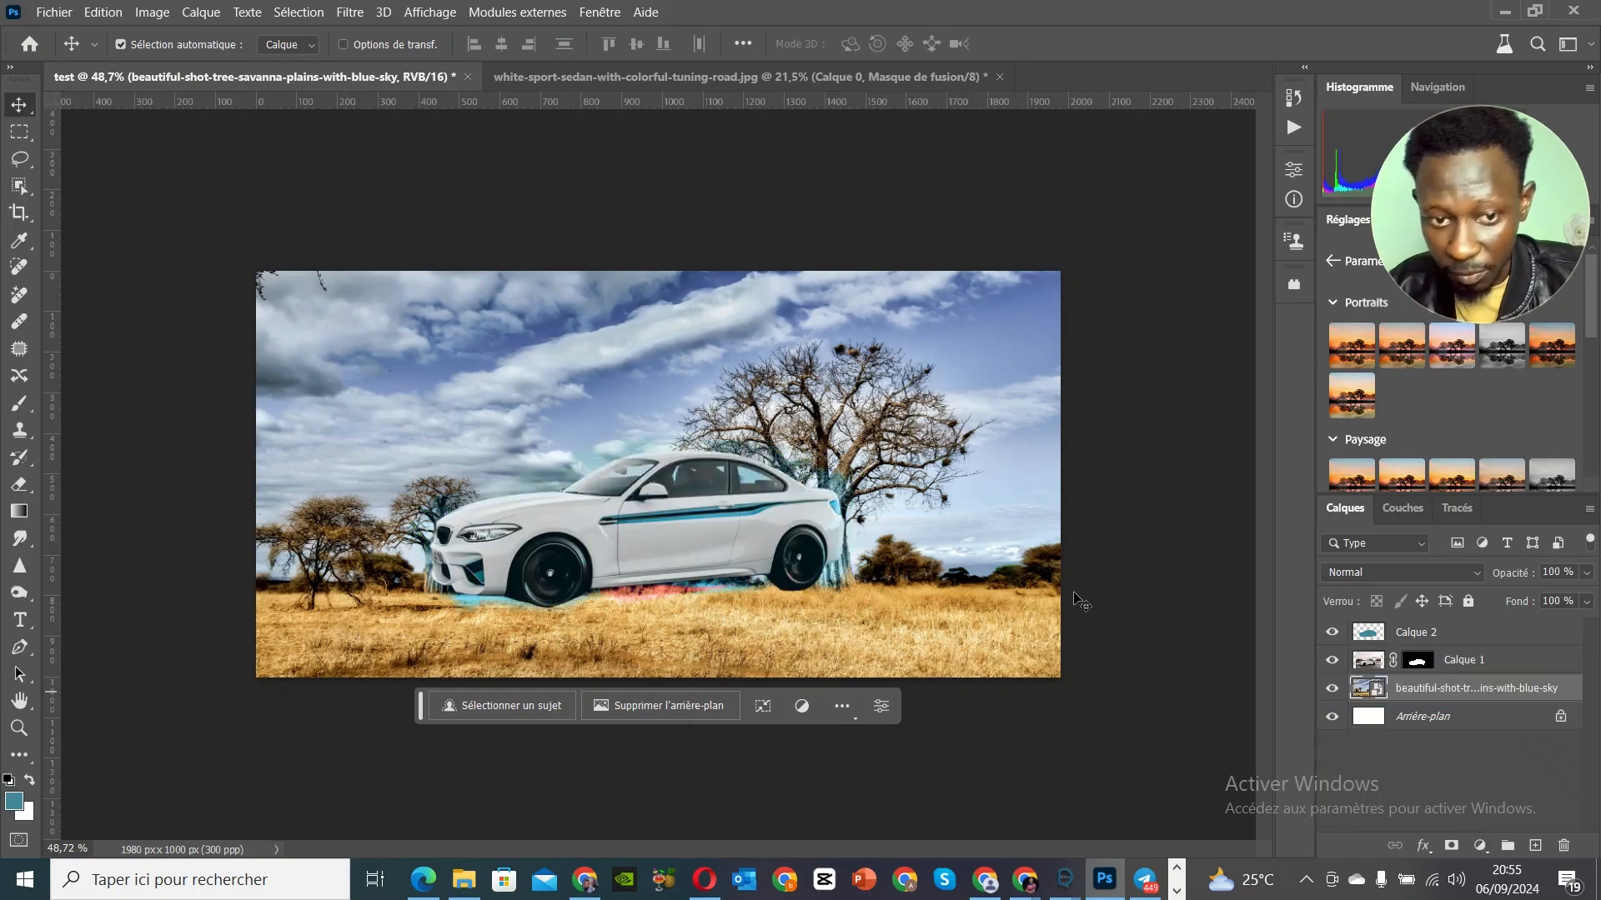
Step: Group the two car layers, Calque 2 and Calque 1
{"action": "left_click", "coordinate": [734, 533]}
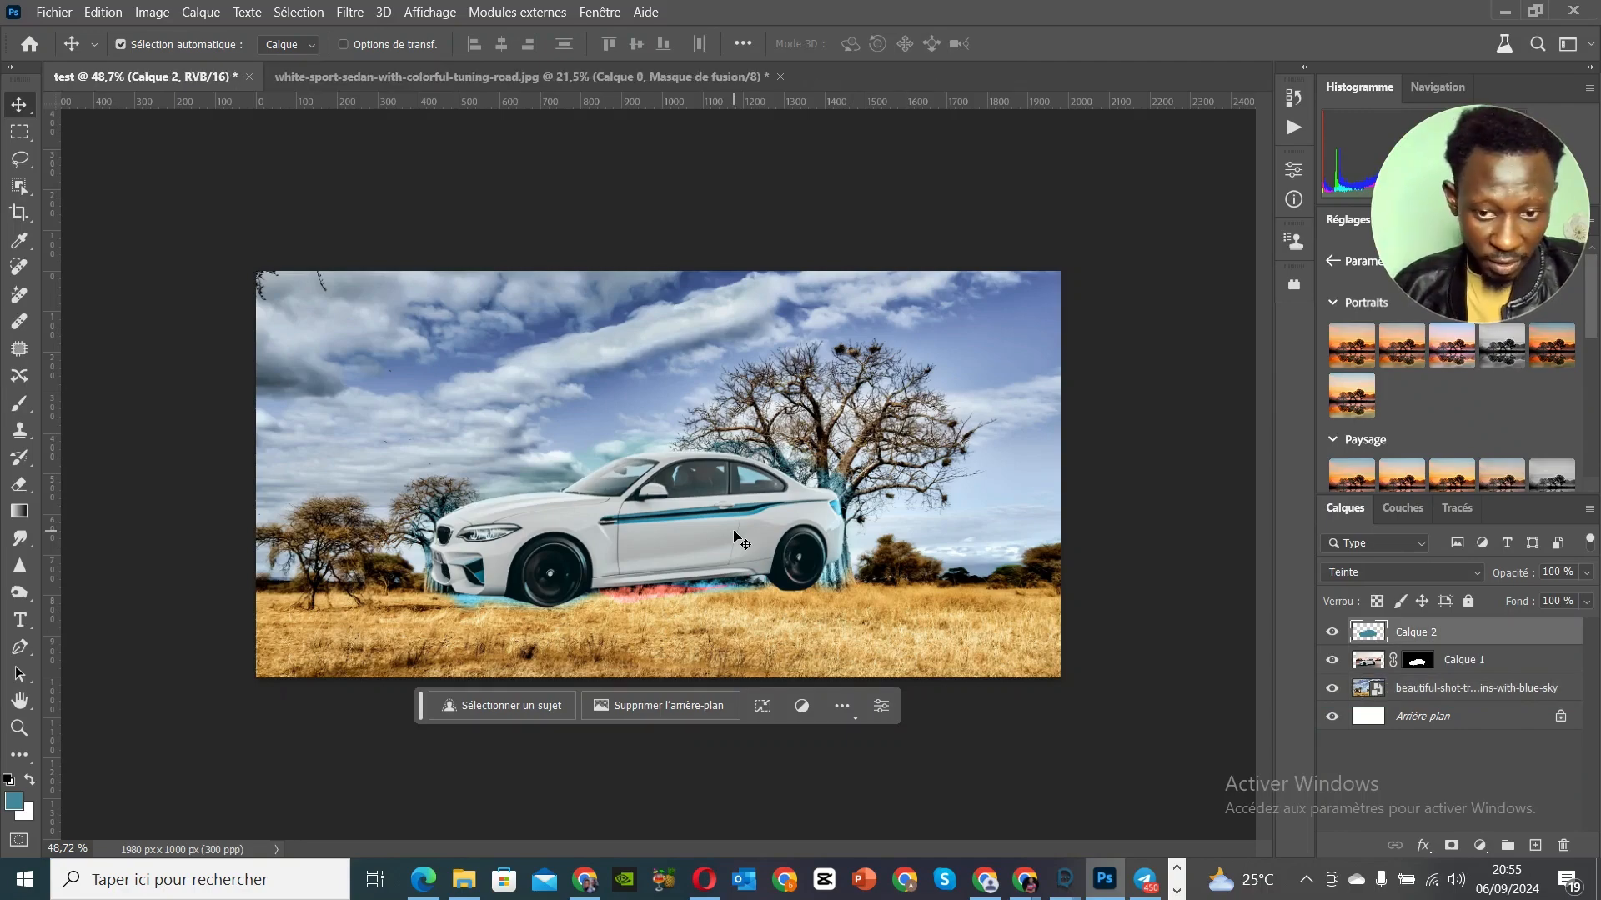
{"action": "left_click", "coordinate": [1513, 663], "text": "ctrl"}
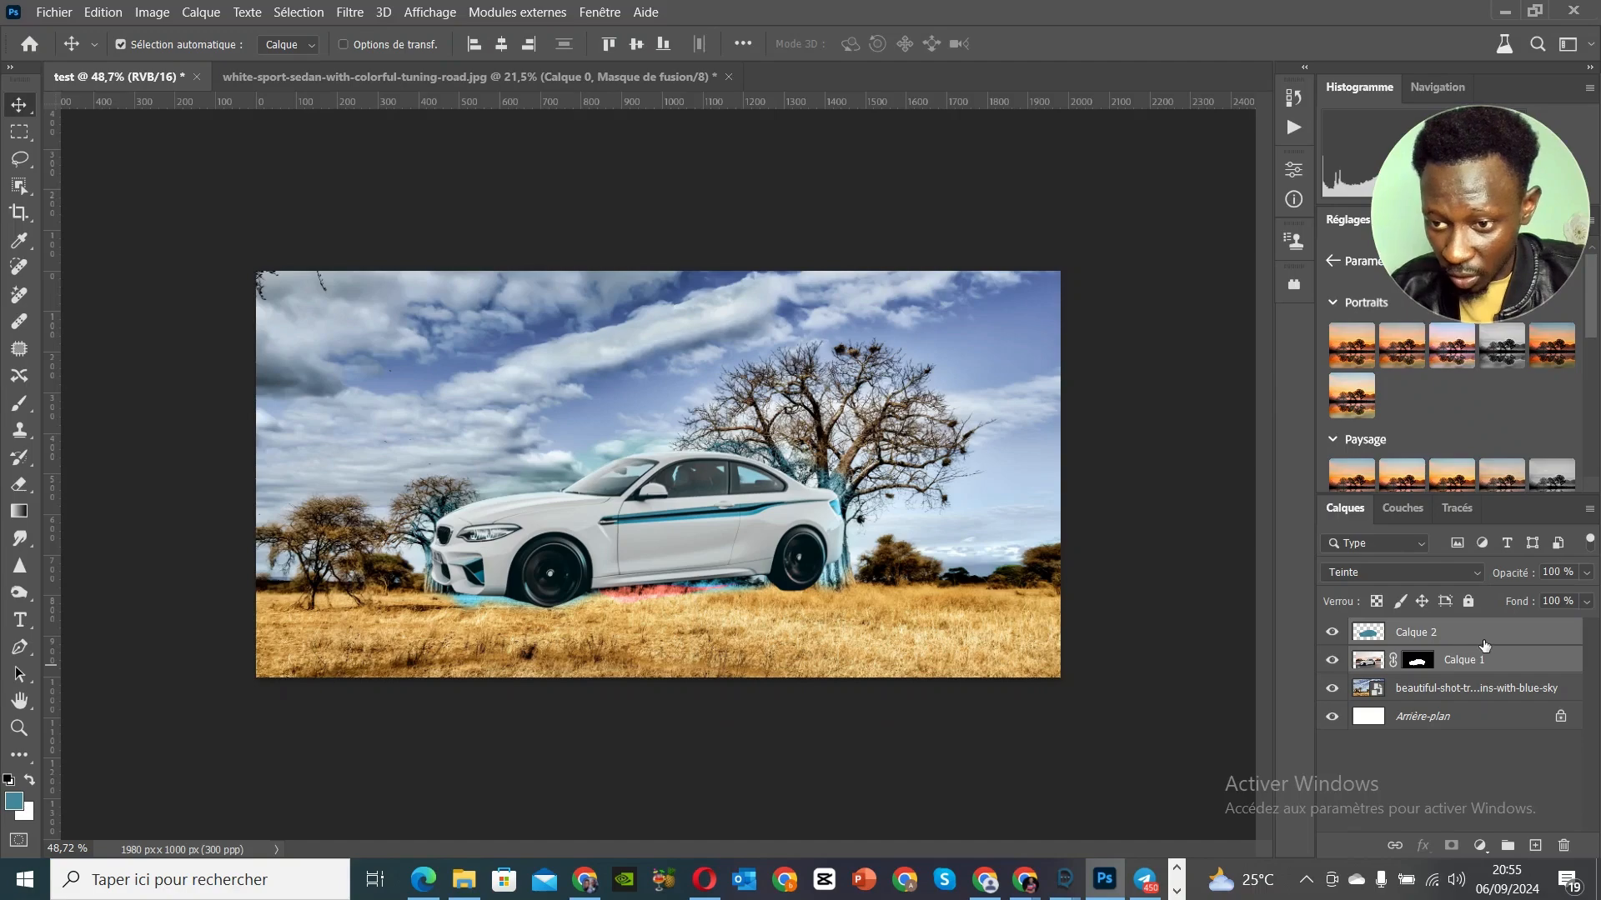
{"action": "left_click", "coordinate": [1506, 846]}
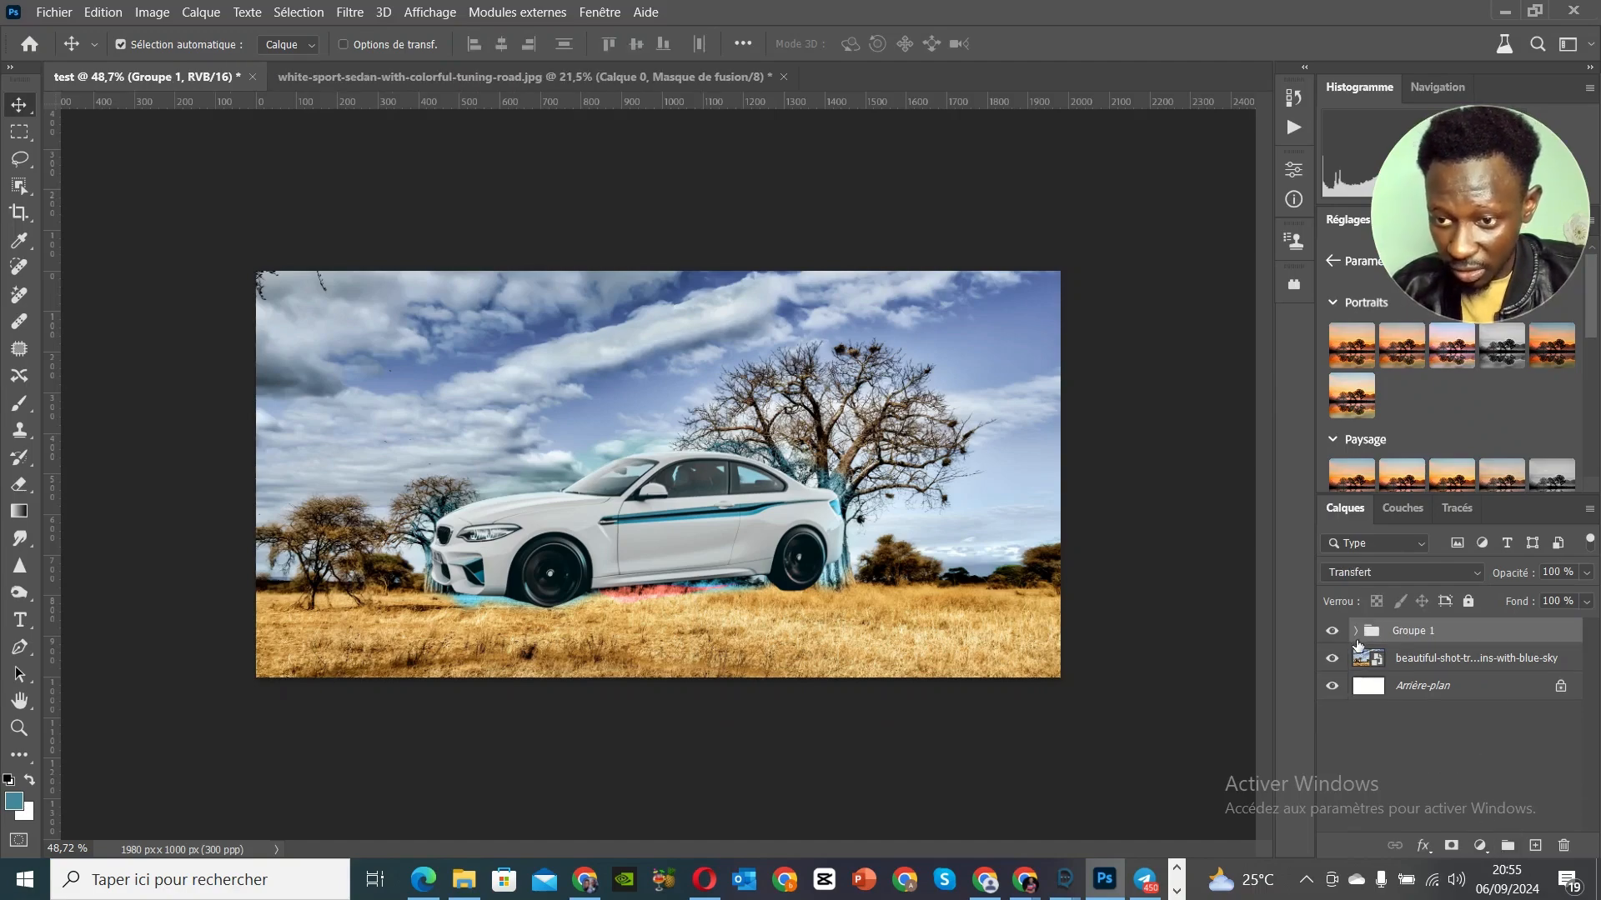
Step: Move the car group down onto the grass and centre it horizontally on the canvas, at about X 990 px and Y 687 px
{"action": "key", "text": "ctrl+t"}
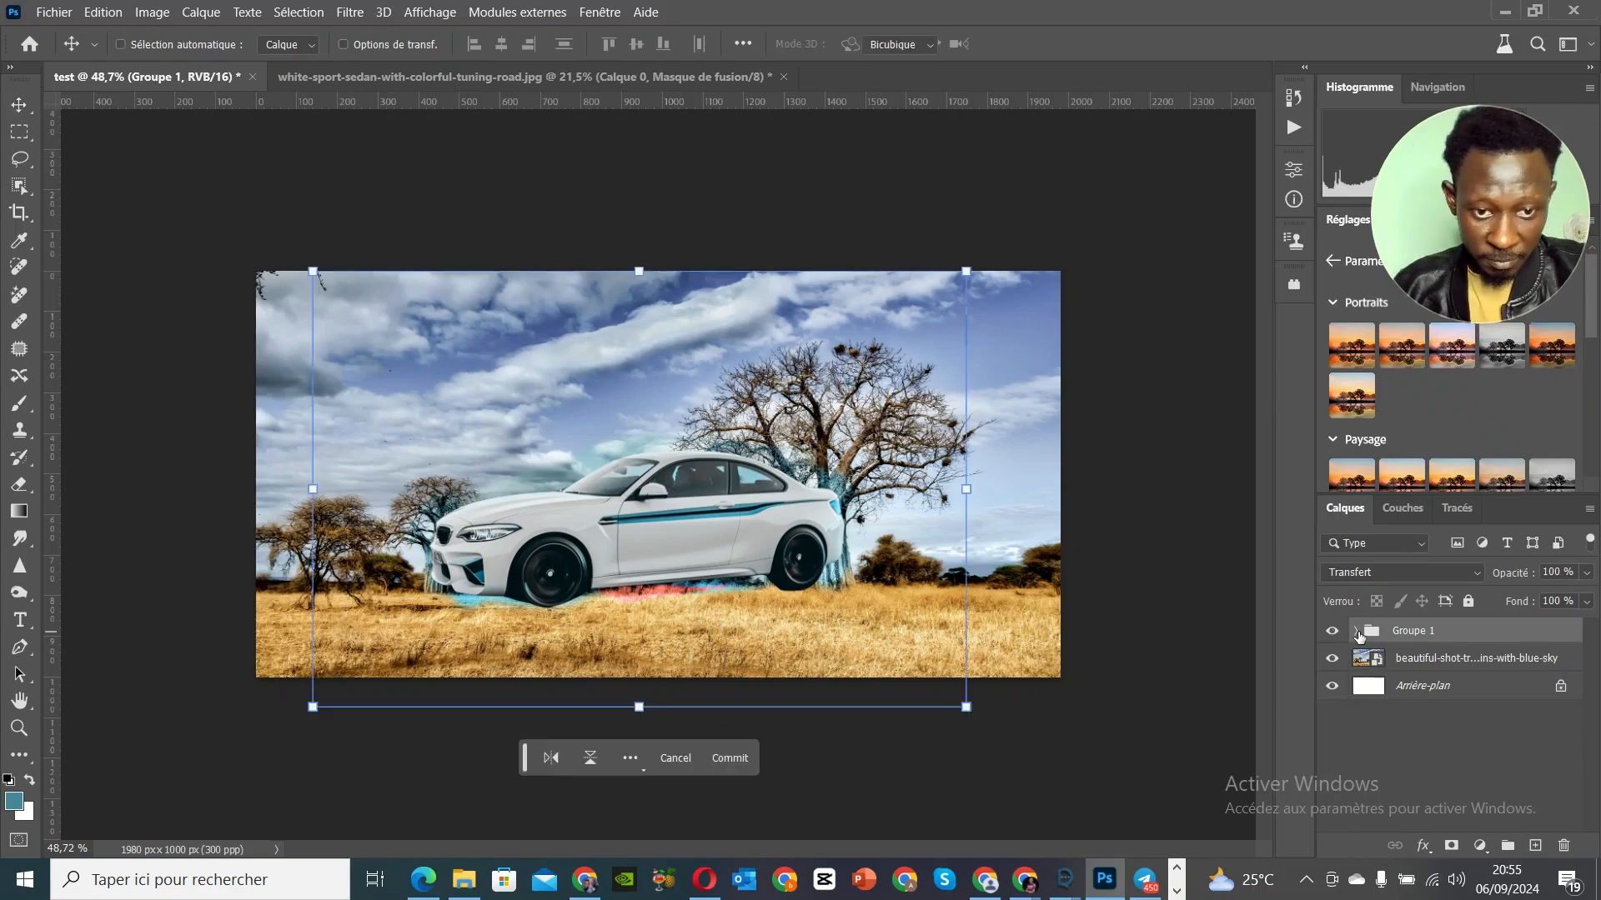
{"action": "left_click_drag", "start_coordinate": [845, 517], "coordinate": [859, 560]}
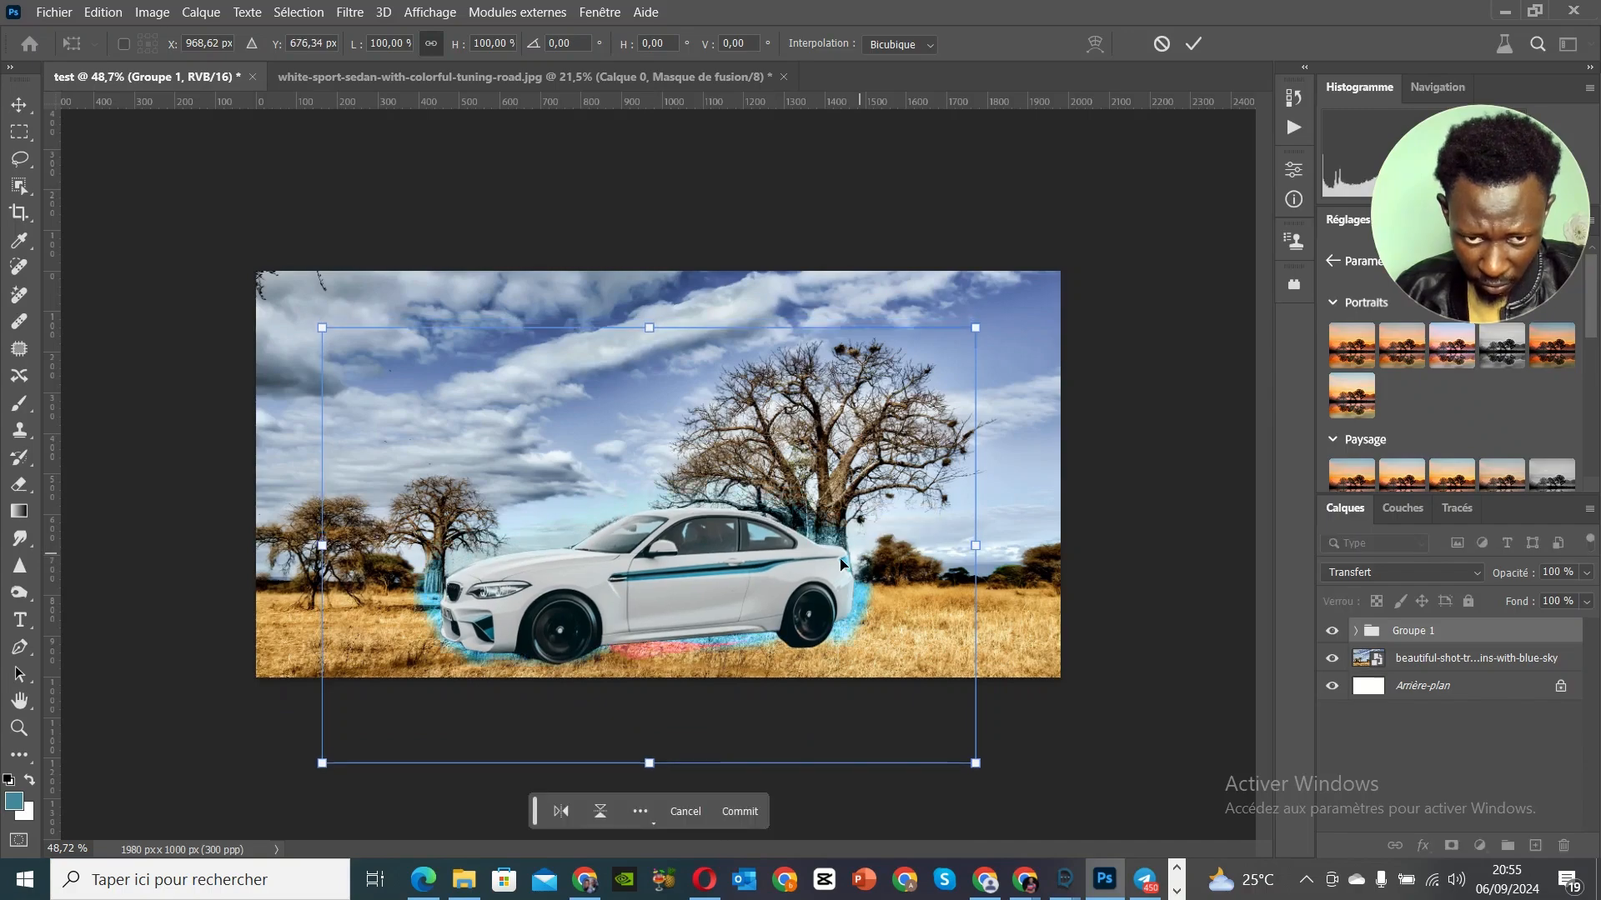
{"action": "key", "text": "shift+Down"}
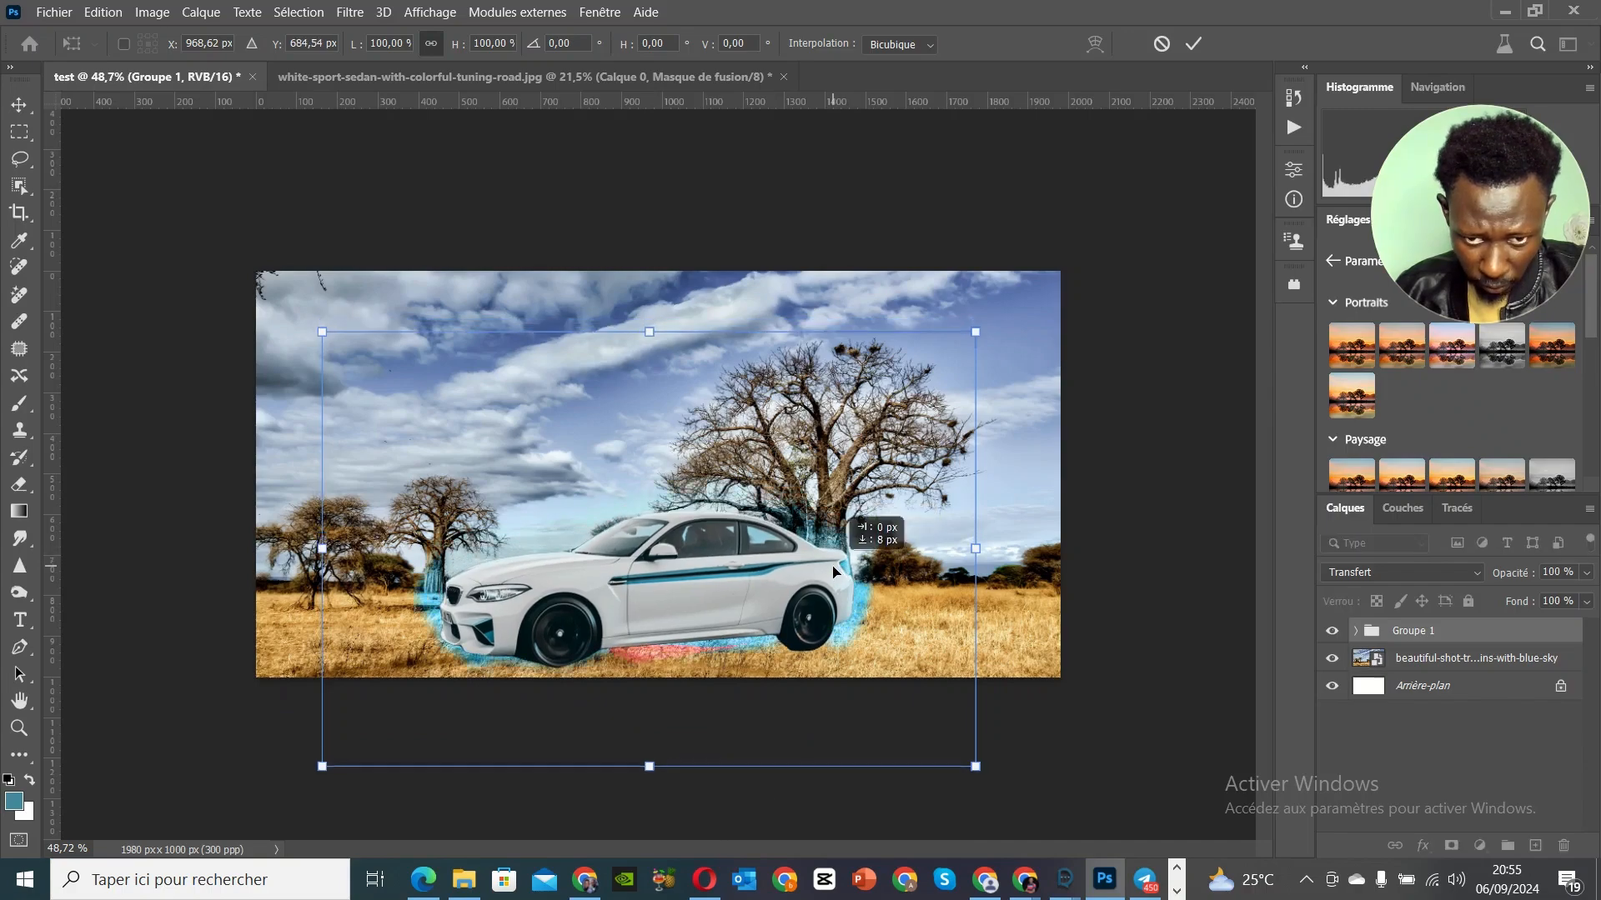
{"action": "left_click_drag", "start_coordinate": [833, 571], "coordinate": [836, 572]}
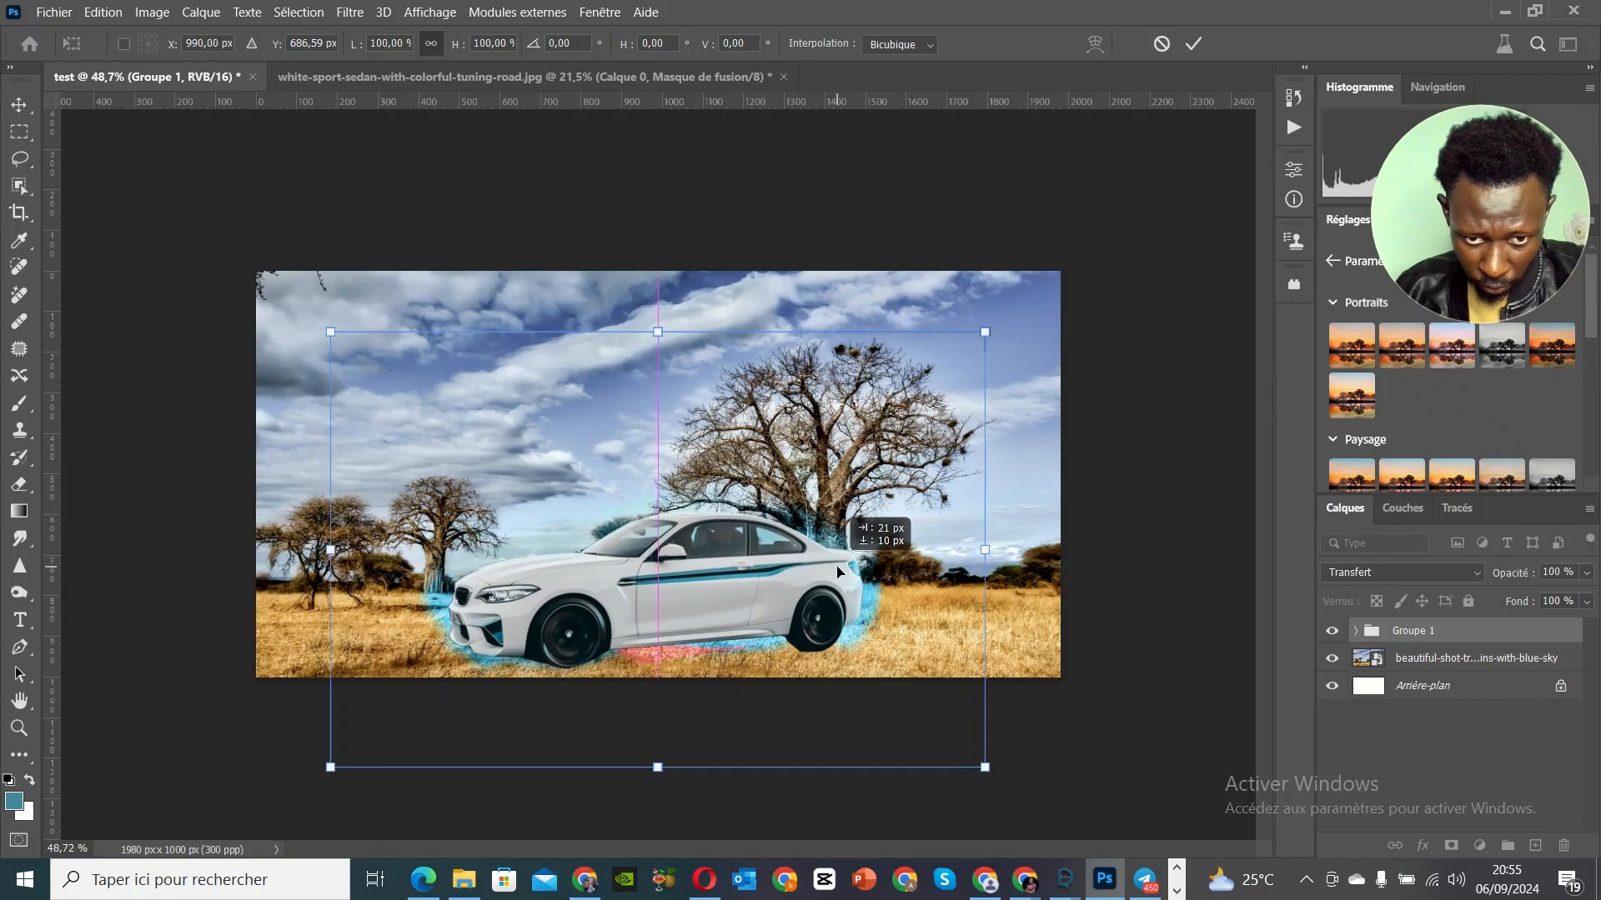
{"action": "key", "text": "ctrl+plus"}
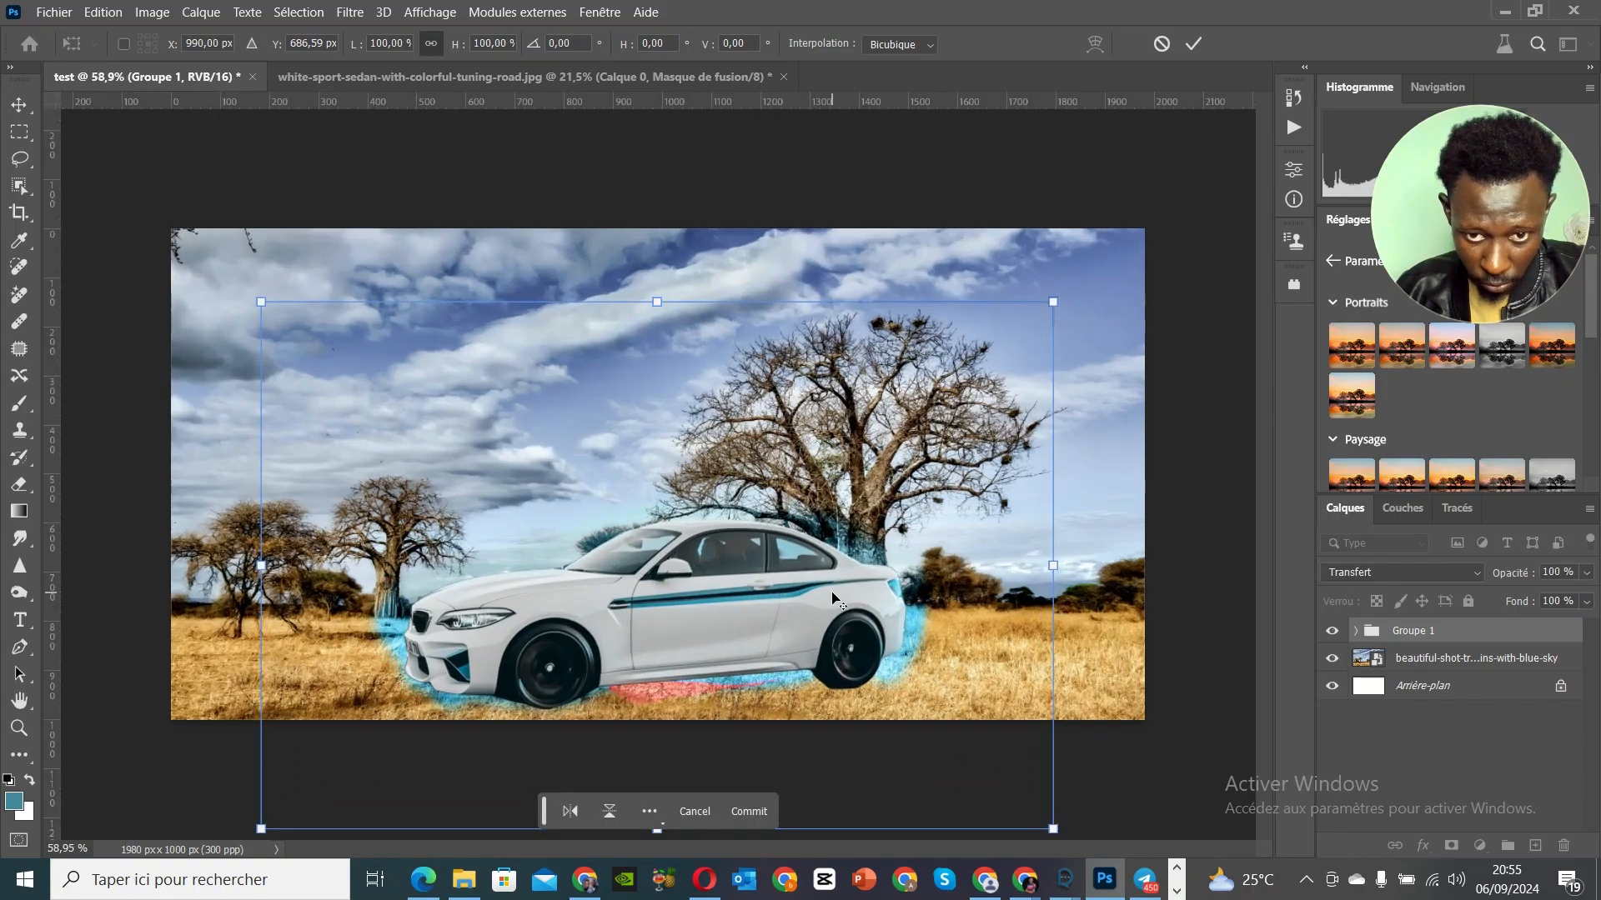
{"action": "key", "text": "ctrl+plus"}
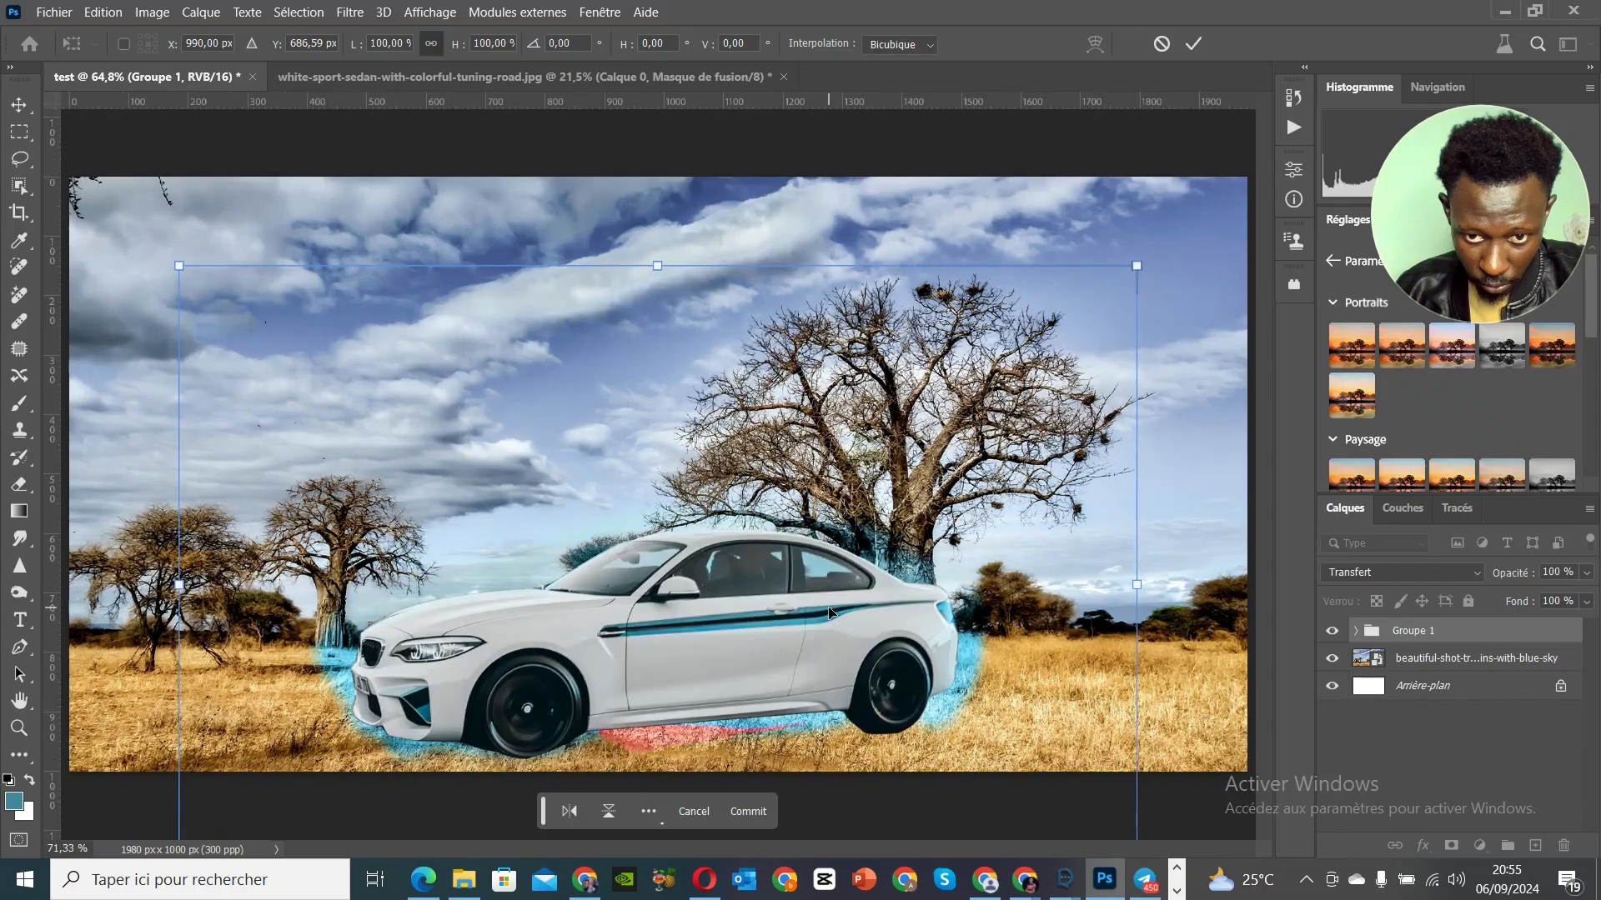
{"action": "key", "text": "ctrl+plus"}
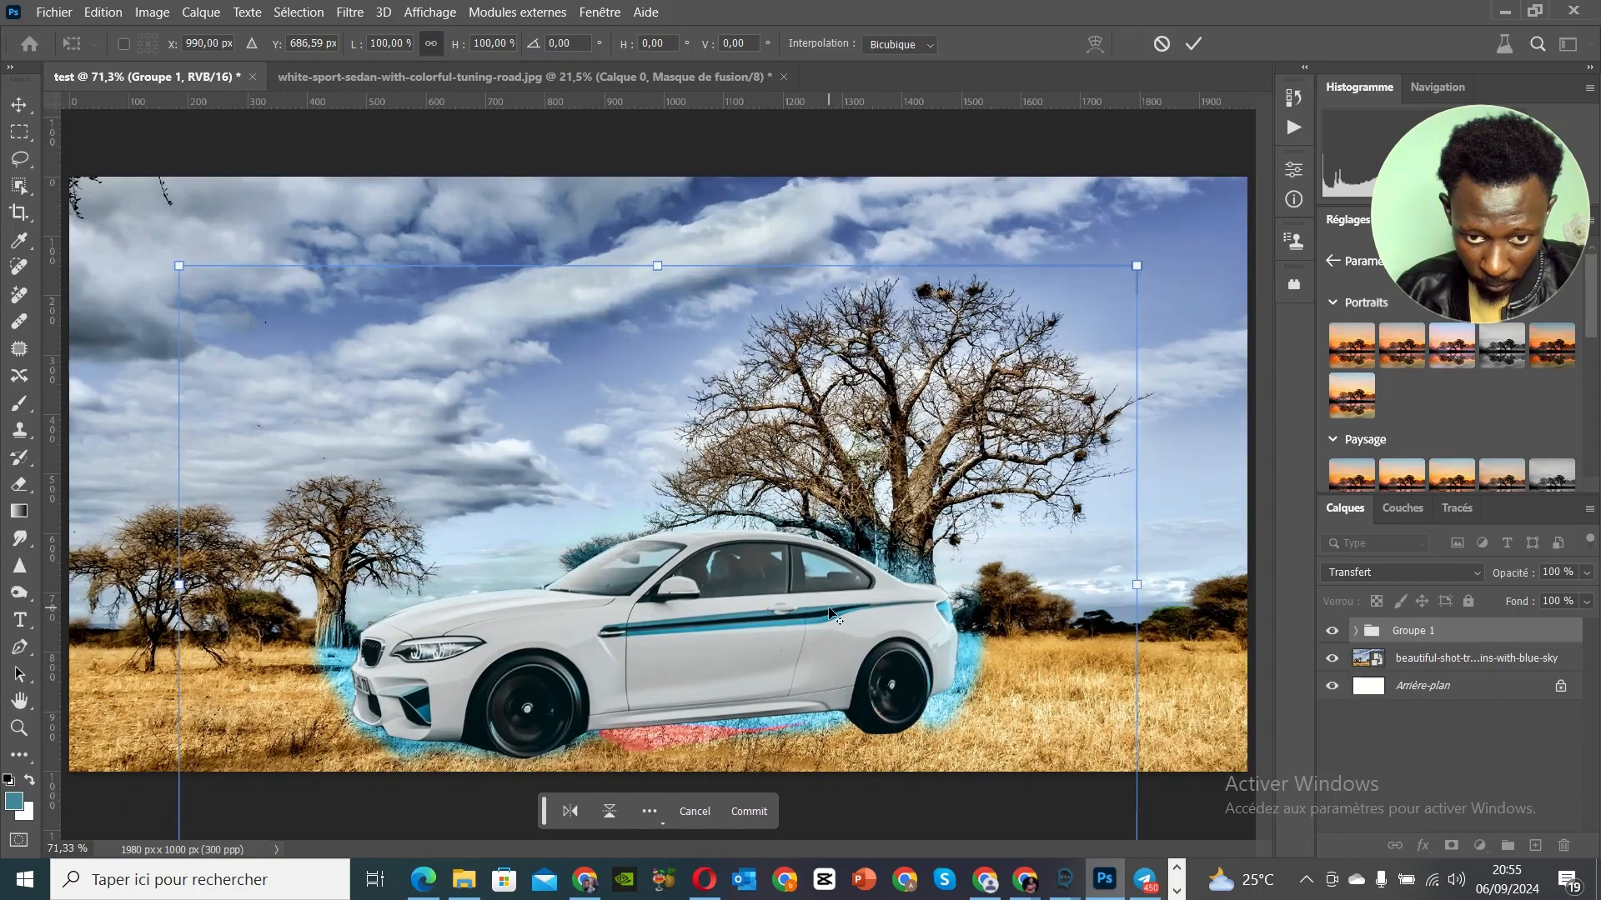
{"action": "scroll", "coordinate": [831, 614], "scroll_direction": "up", "scroll_amount": 1}
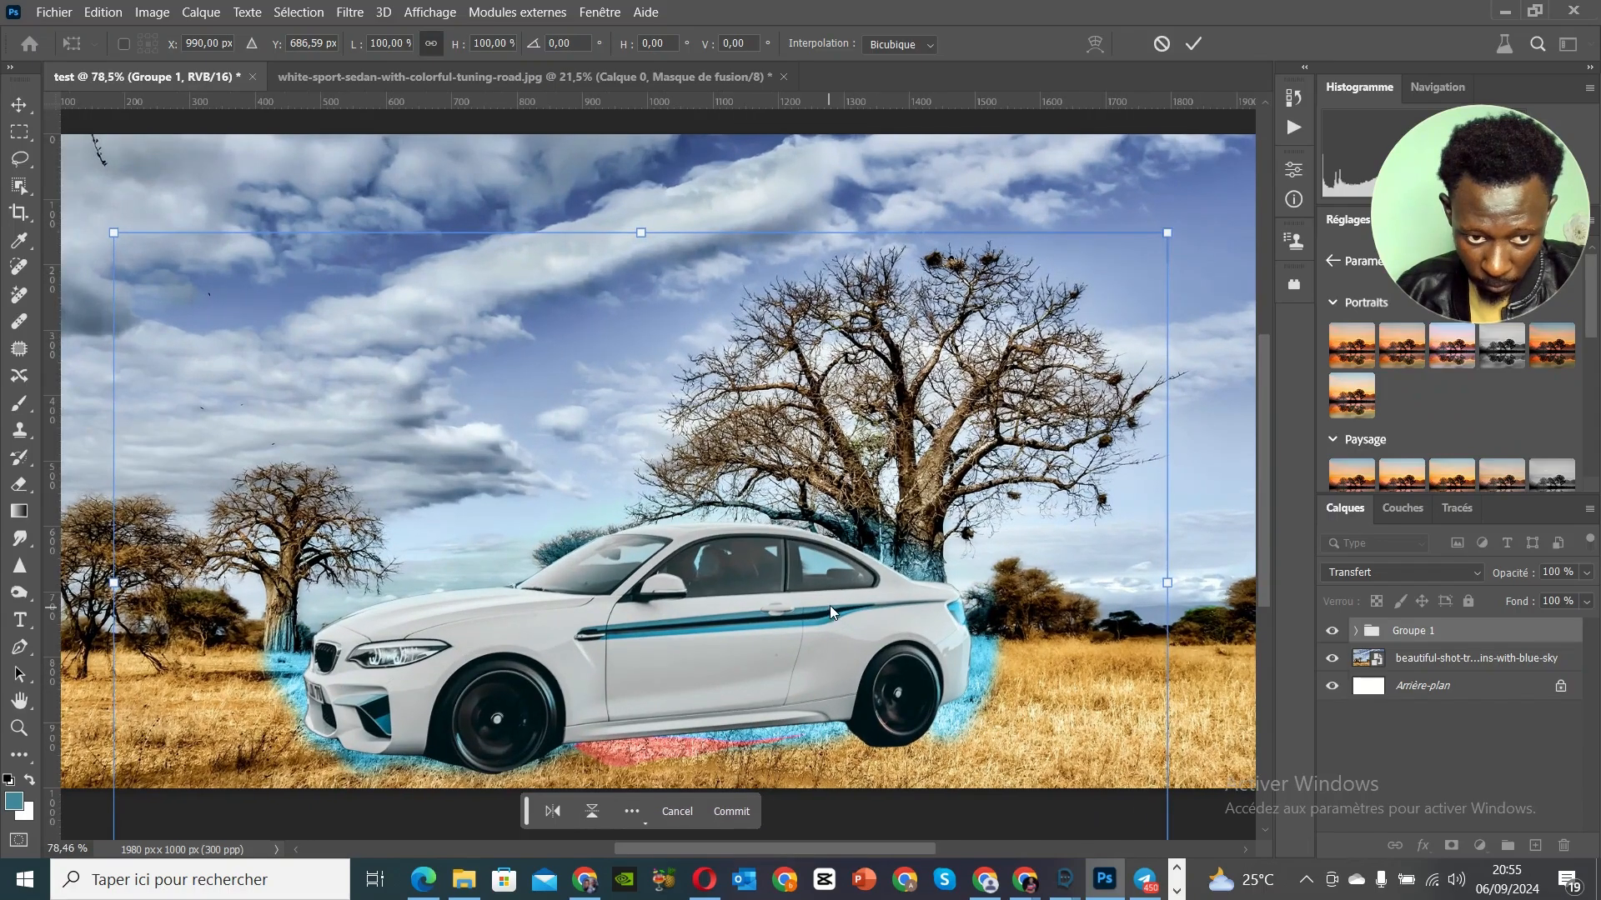
{"action": "left_click", "coordinate": [1194, 47]}
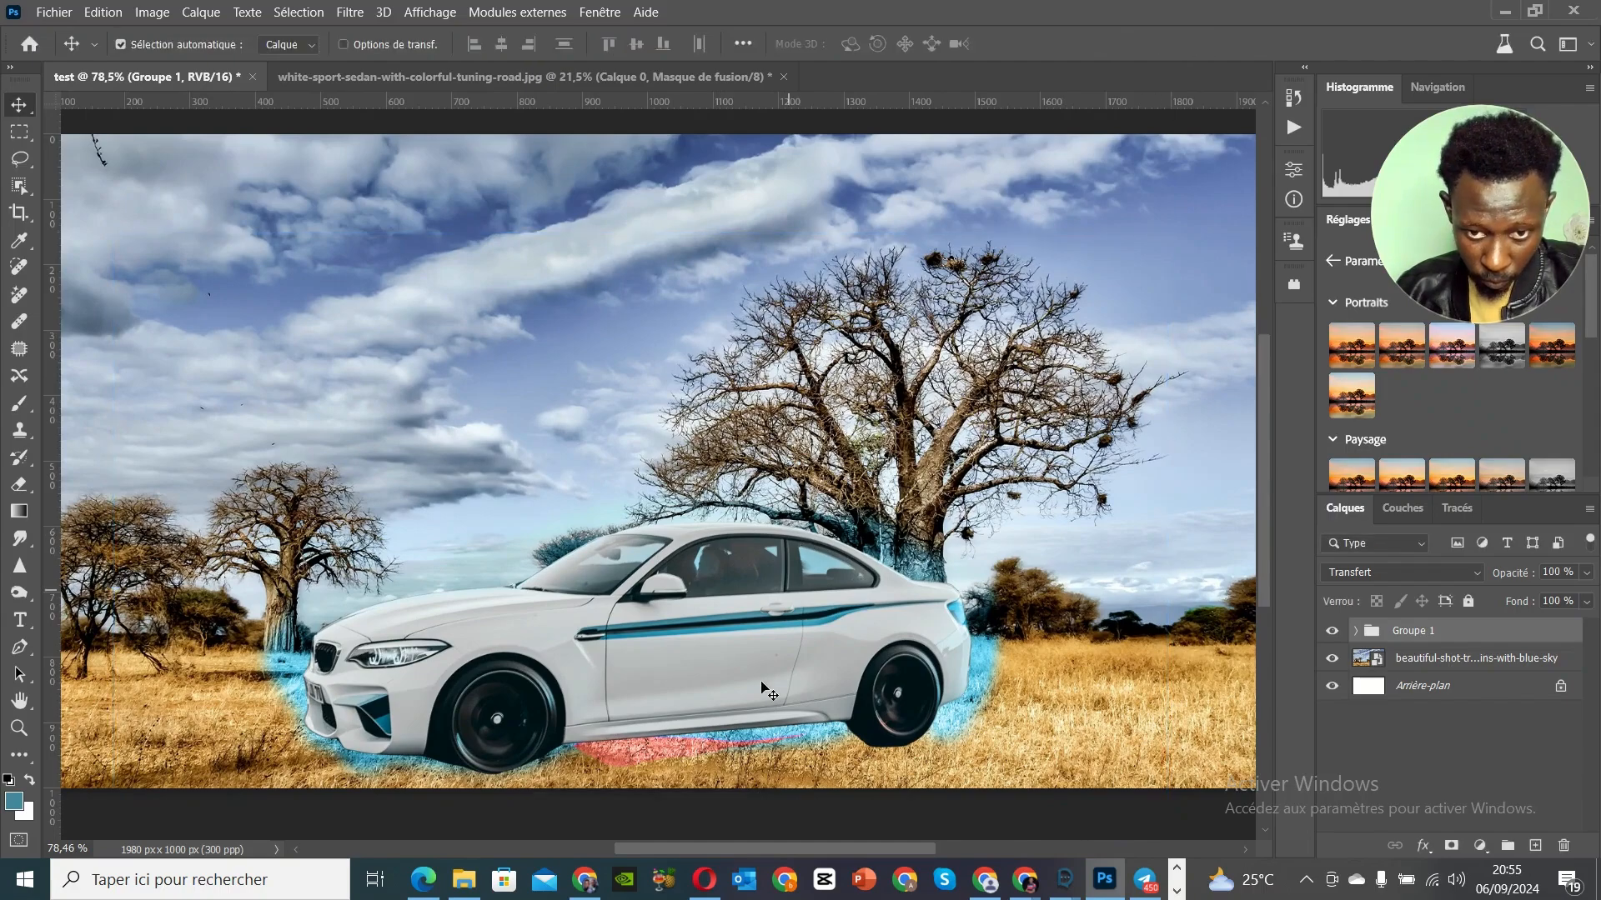
Step: Rescale the savanna background to 29.88 % and shift it so its left edge aligns with the canvas edge
{"action": "scroll", "coordinate": [760, 674], "scroll_direction": "down", "scroll_amount": 2}
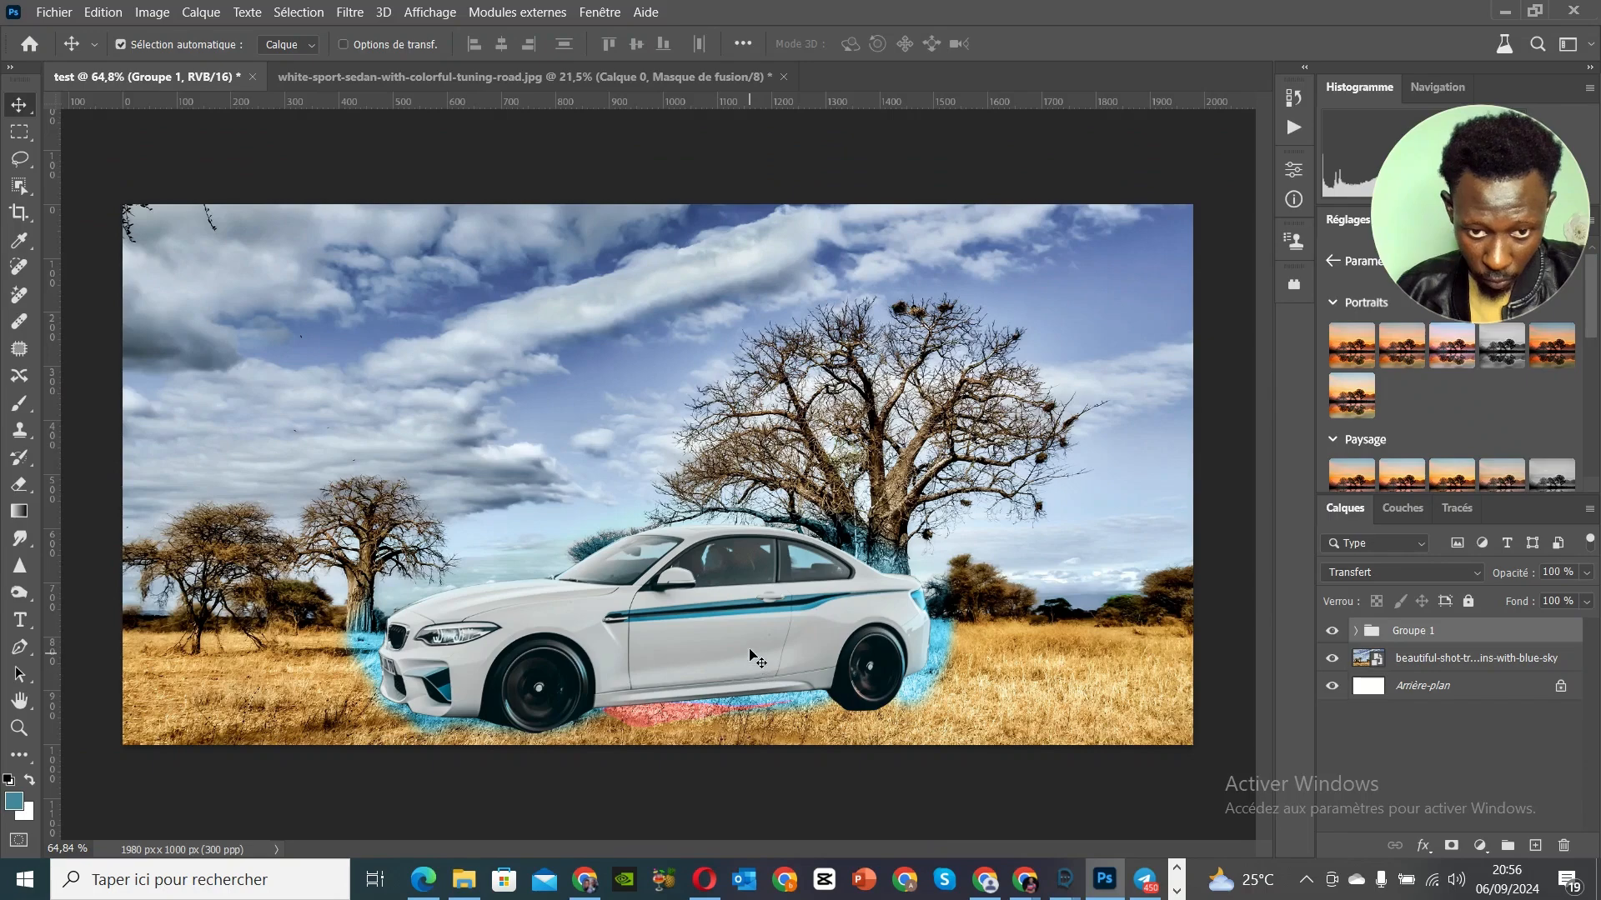
{"action": "left_click", "coordinate": [1461, 658]}
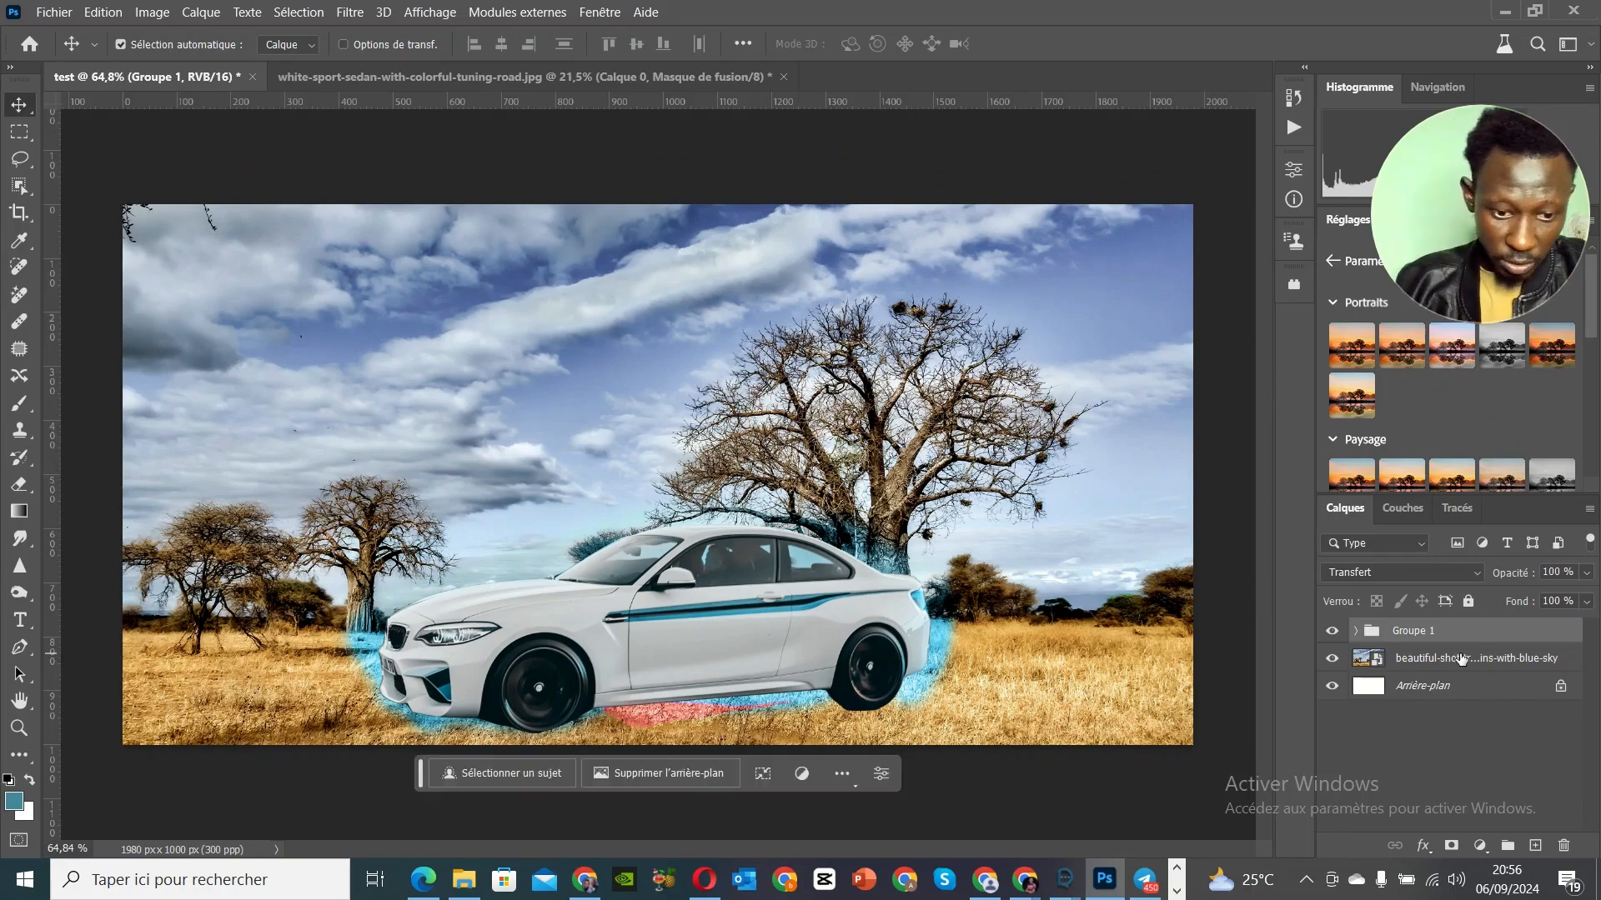
{"action": "key", "text": "ctrl+t"}
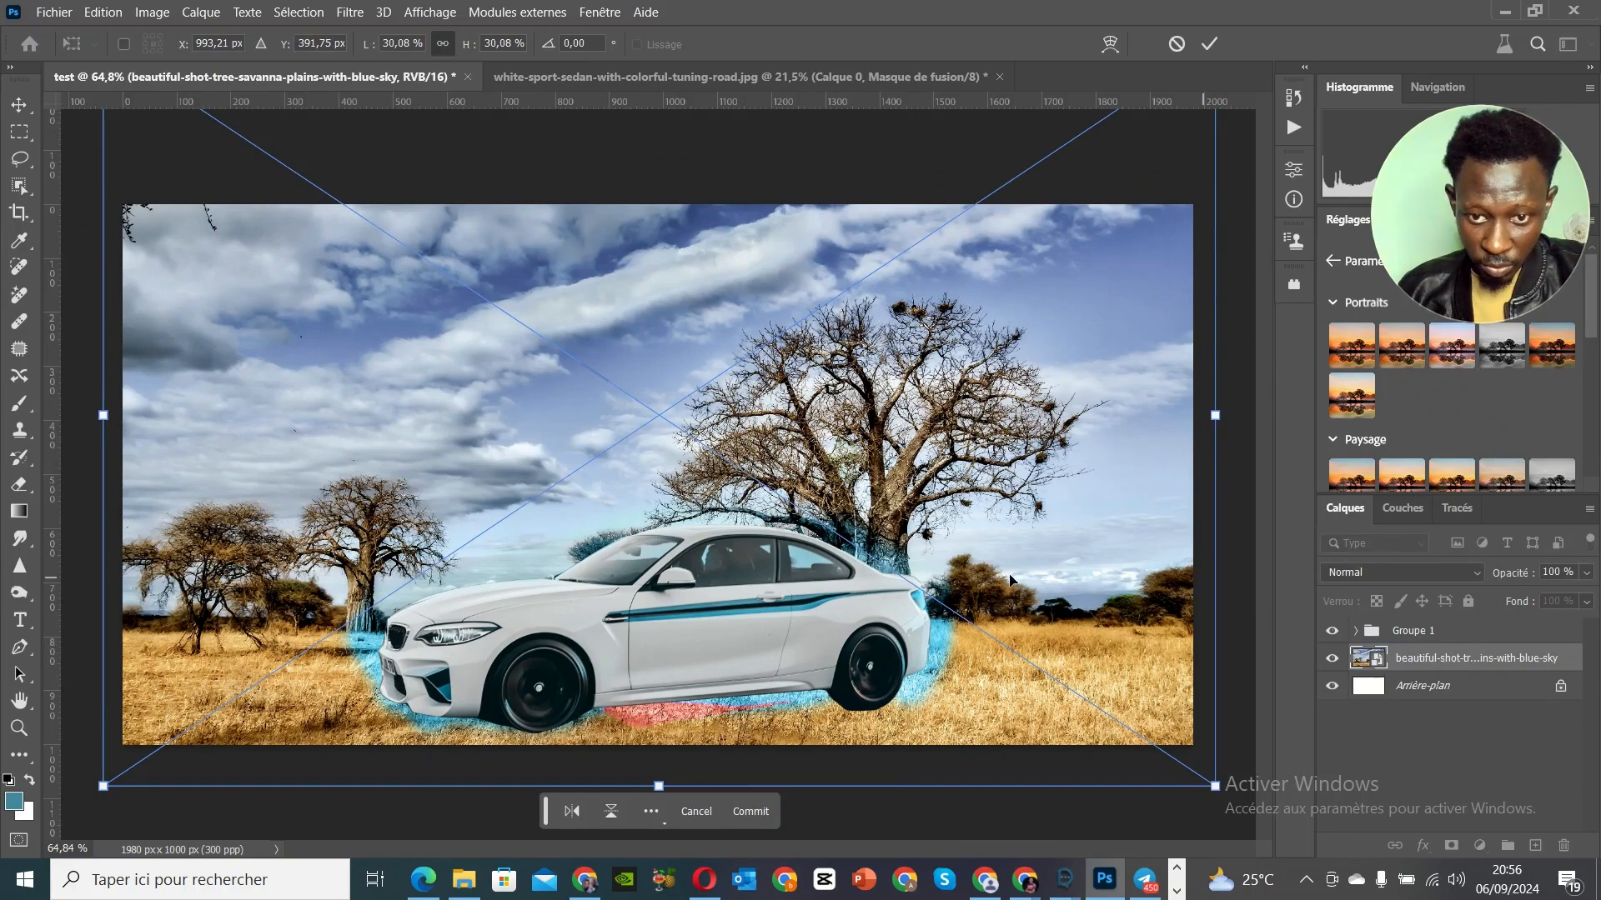
{"action": "scroll", "coordinate": [1010, 579], "scroll_direction": "down", "scroll_amount": 2}
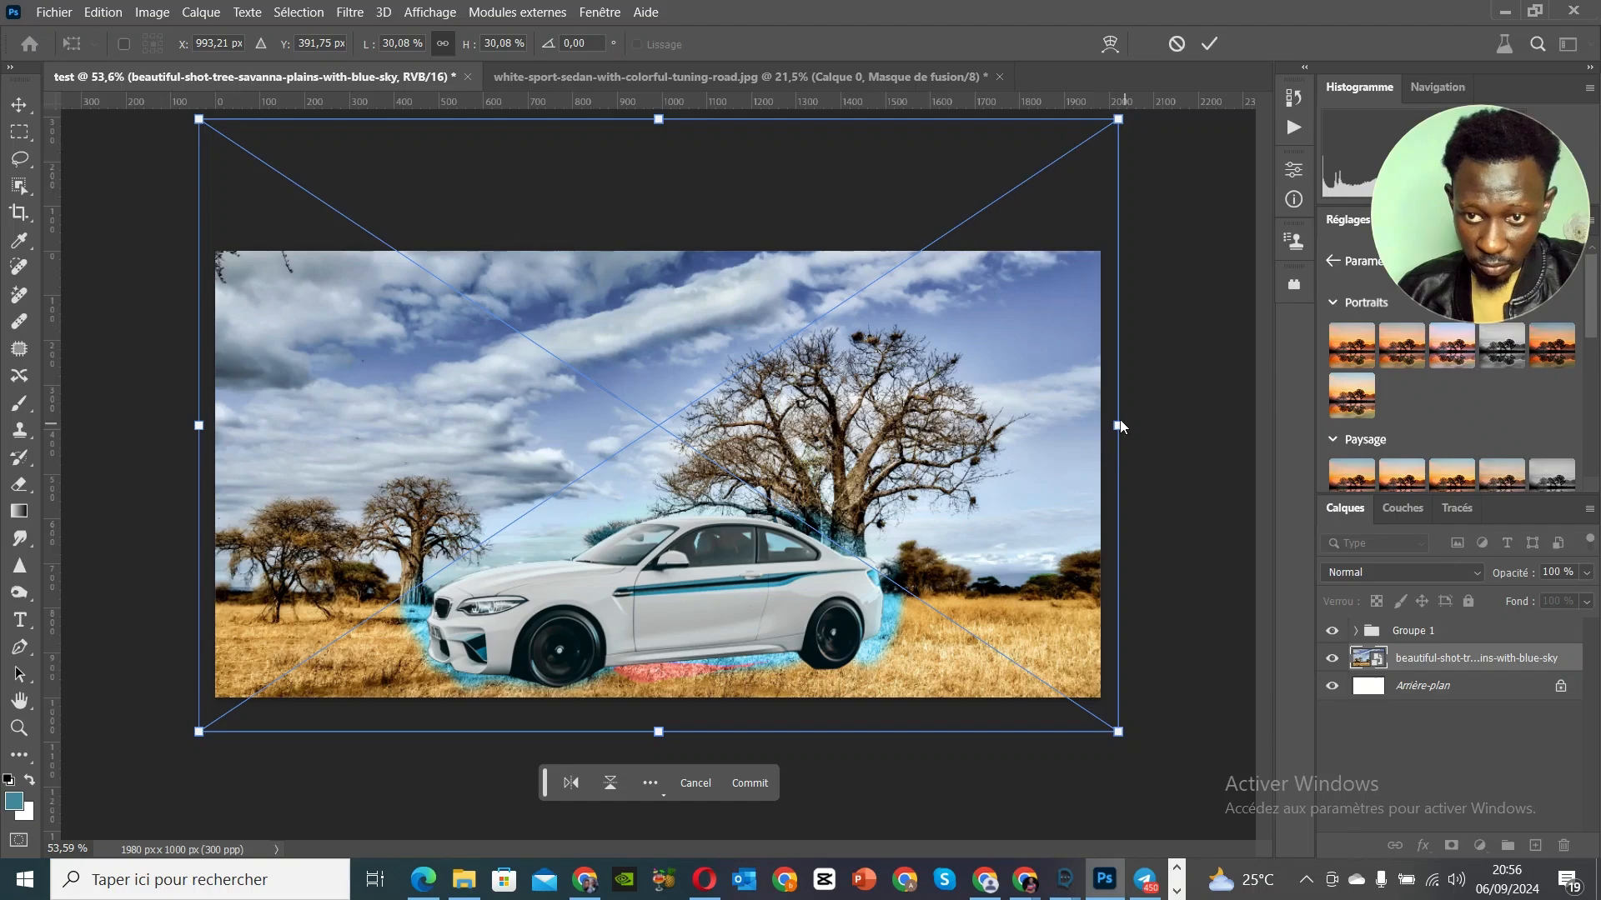
{"action": "left_click_drag", "start_coordinate": [1115, 422], "coordinate": [1079, 437]}
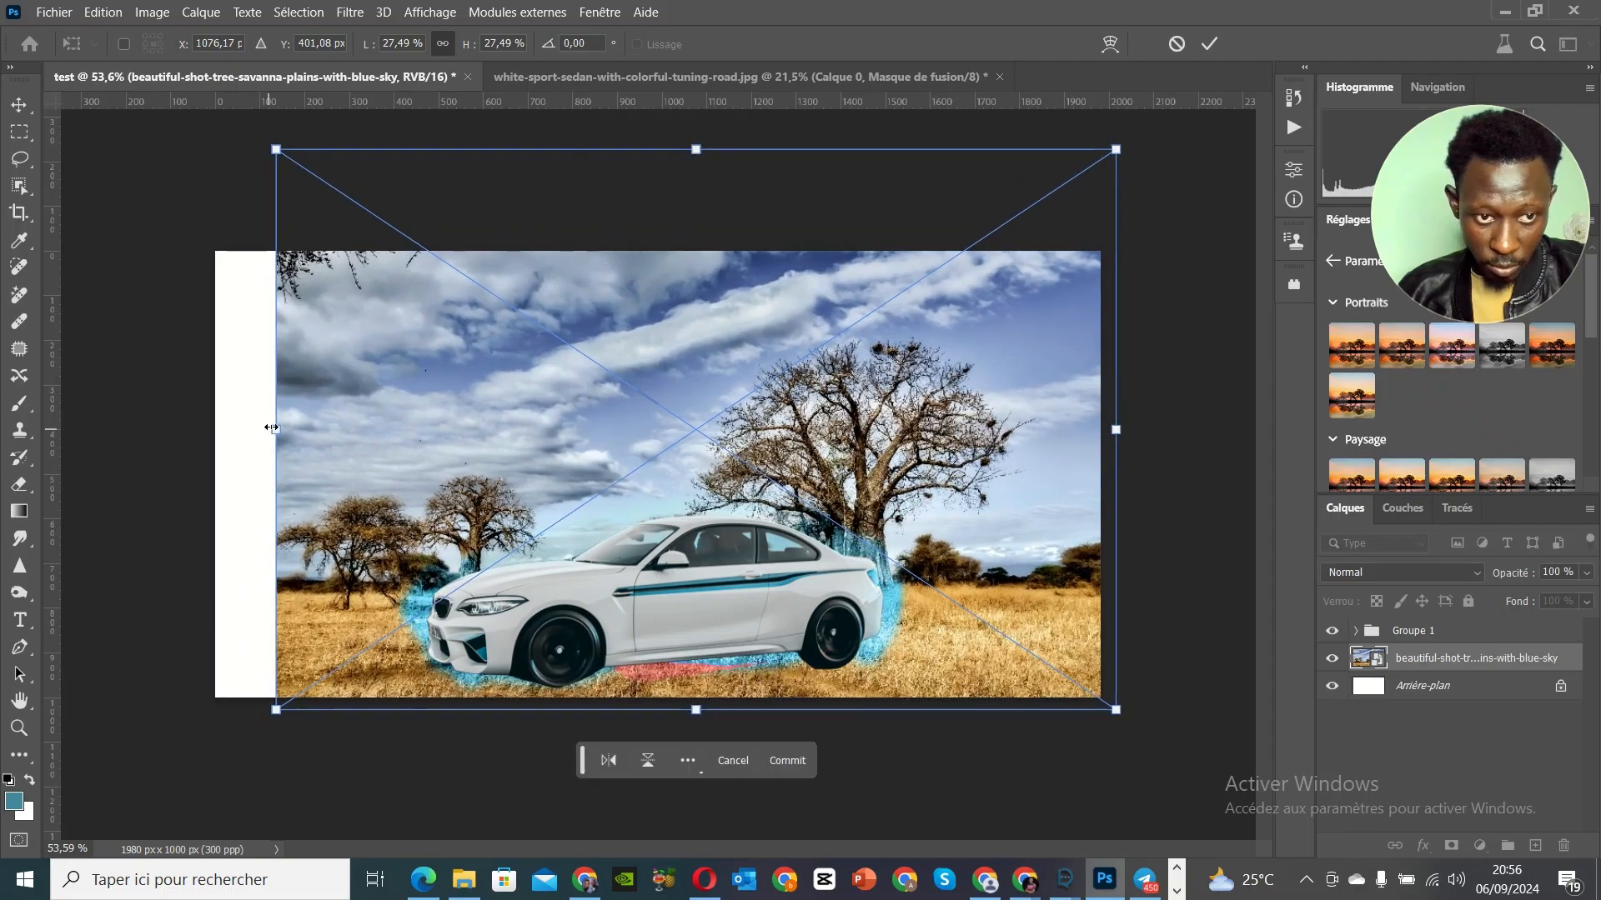
{"action": "left_click_drag", "start_coordinate": [272, 427], "coordinate": [202, 427]}
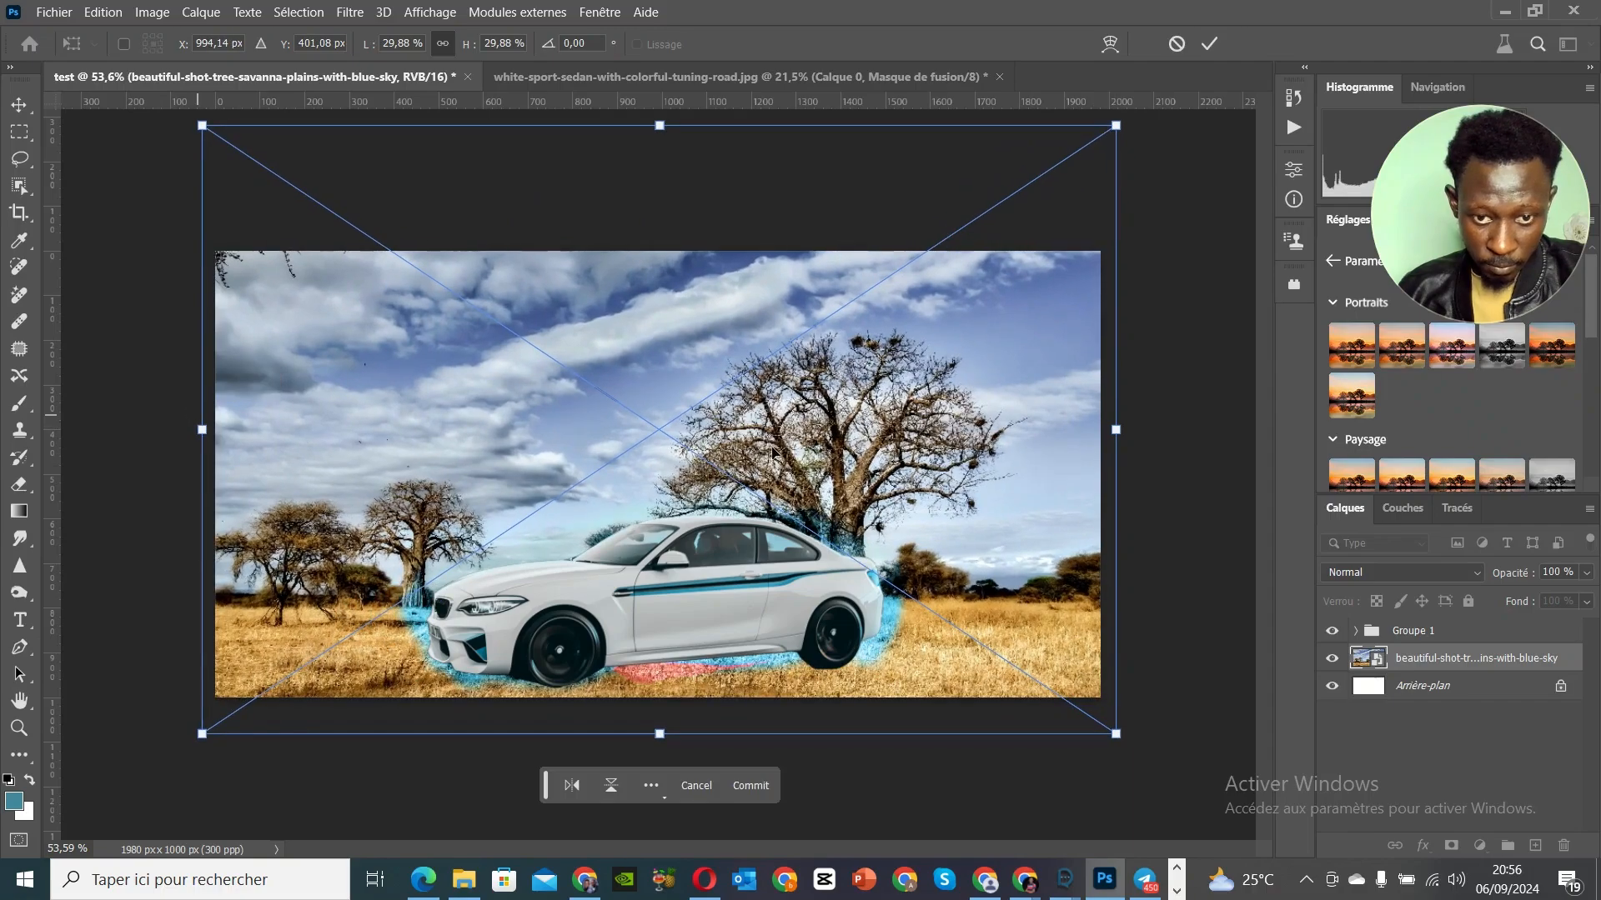
{"action": "mouse_move", "coordinate": [773, 451]}
{"action": "left_mouse_down"}
{"action": "mouse_move", "coordinate": [805, 448]}
{"action": "mouse_move", "coordinate": [780, 452]}
{"action": "left_mouse_up"}
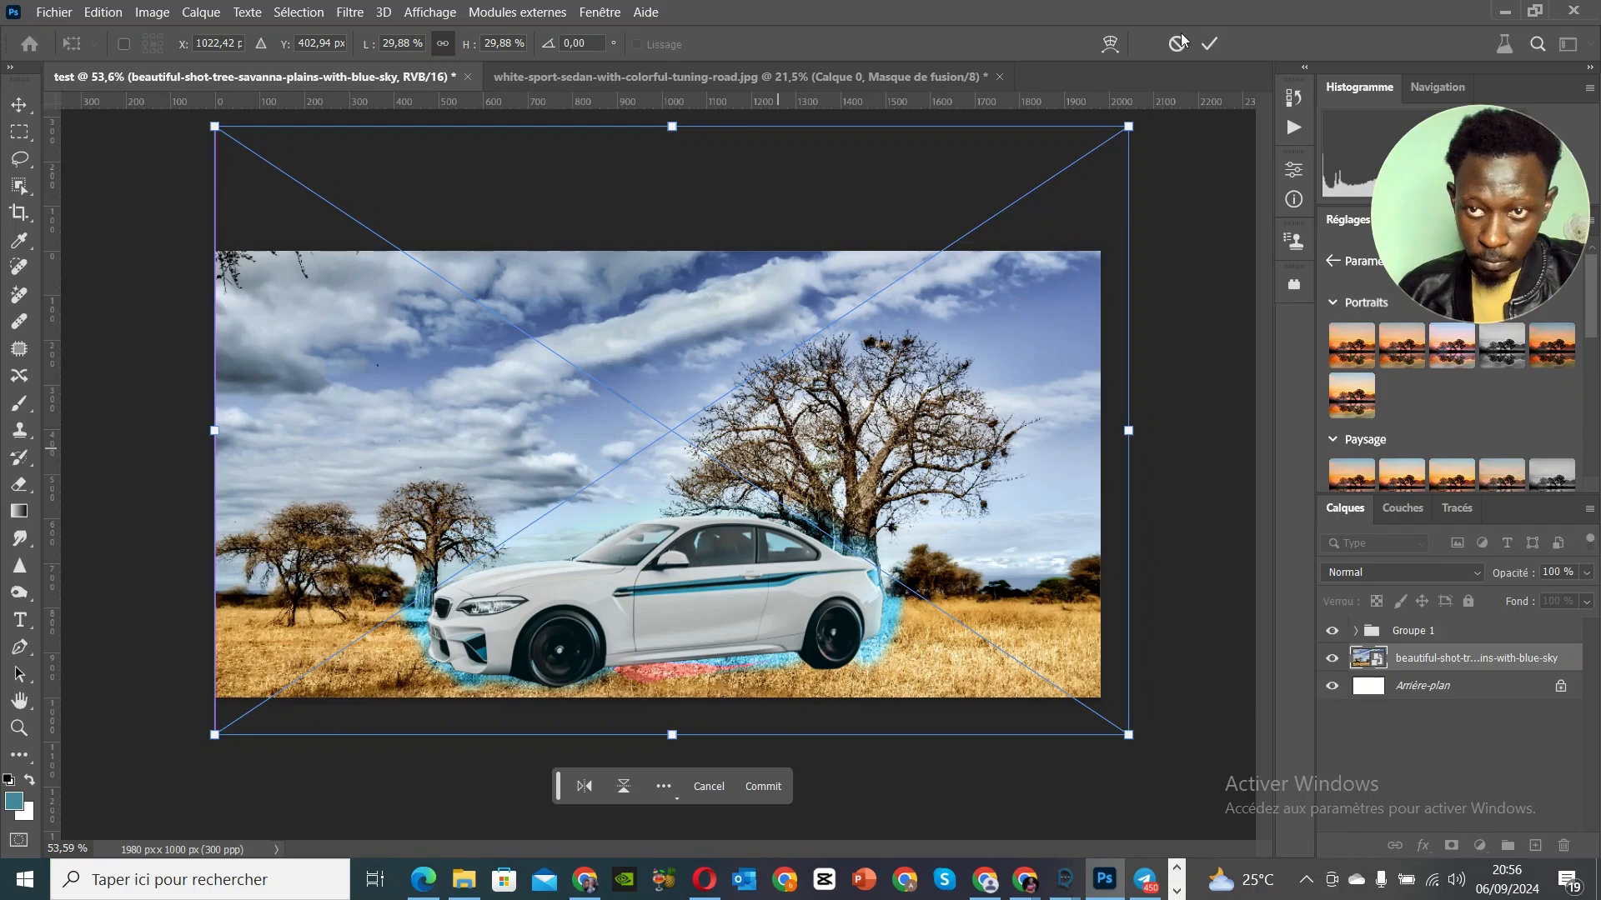
{"action": "left_click", "coordinate": [1208, 45]}
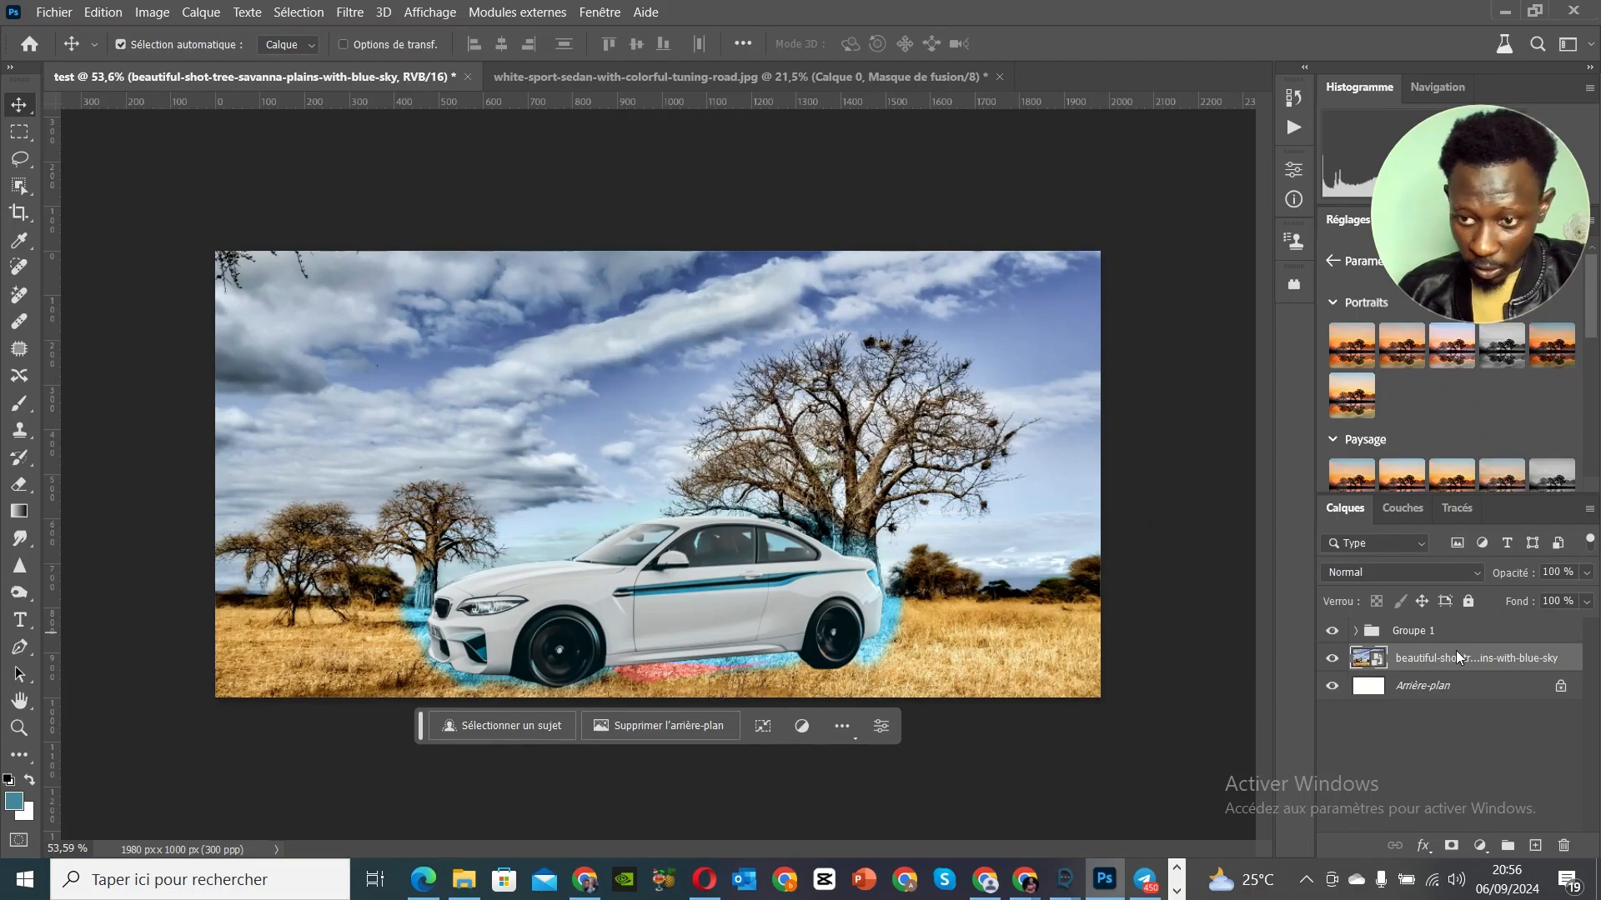
Step: Add a new layer above the savanna image and set the brush's foreground colour to near-black #010002 sampled from the picture
{"action": "left_click", "coordinate": [1534, 847]}
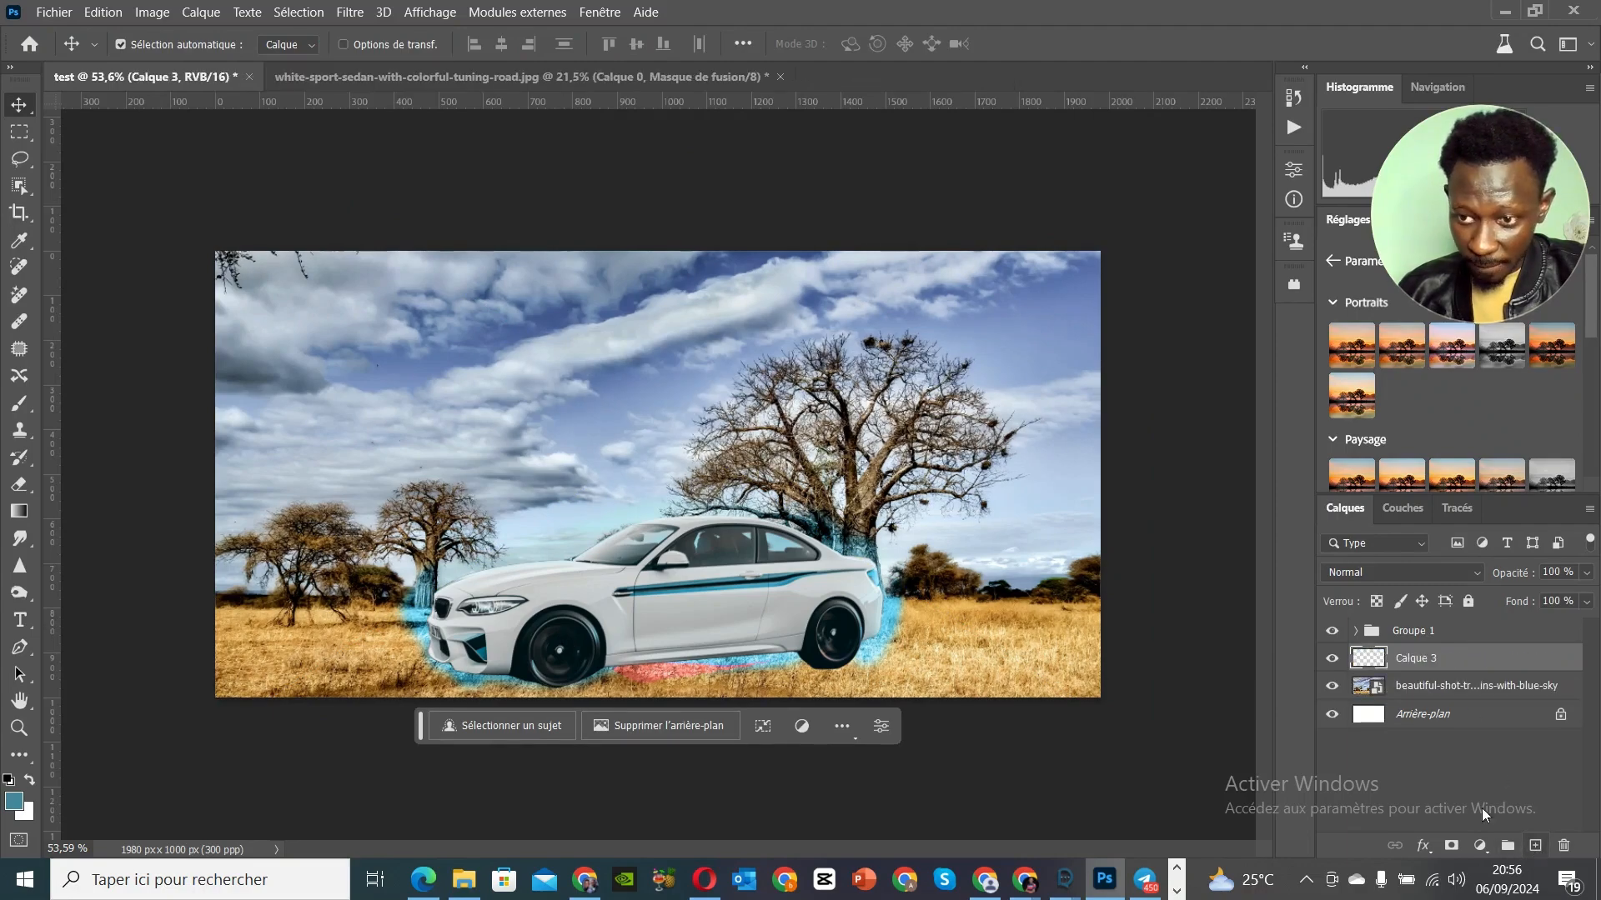
{"action": "left_click", "coordinate": [17, 406]}
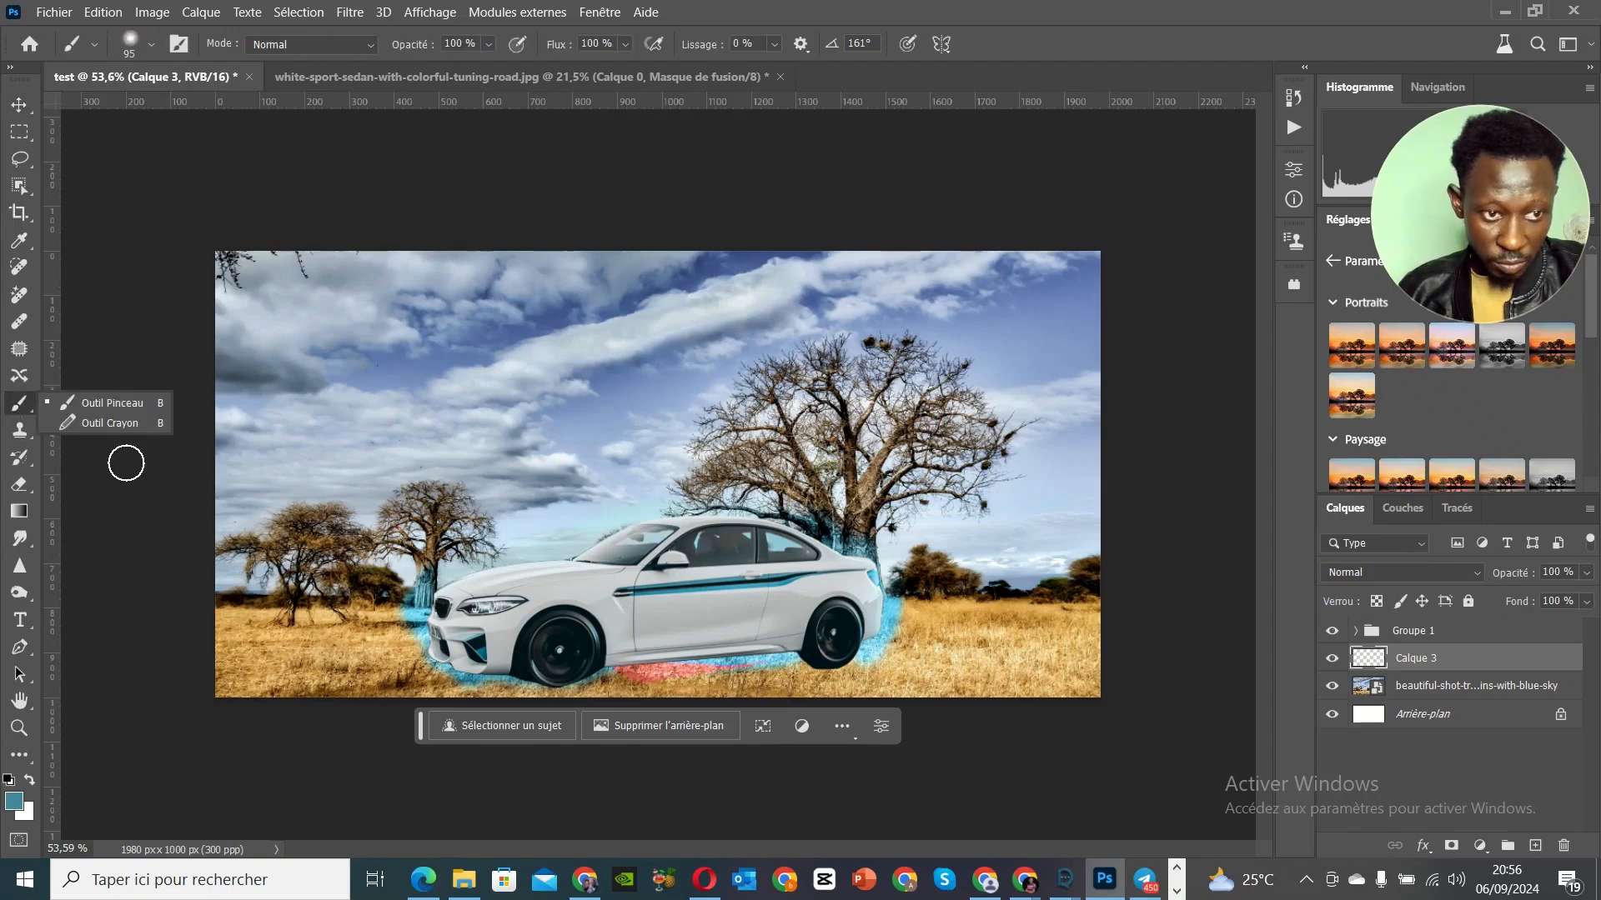
{"action": "left_click", "coordinate": [20, 804]}
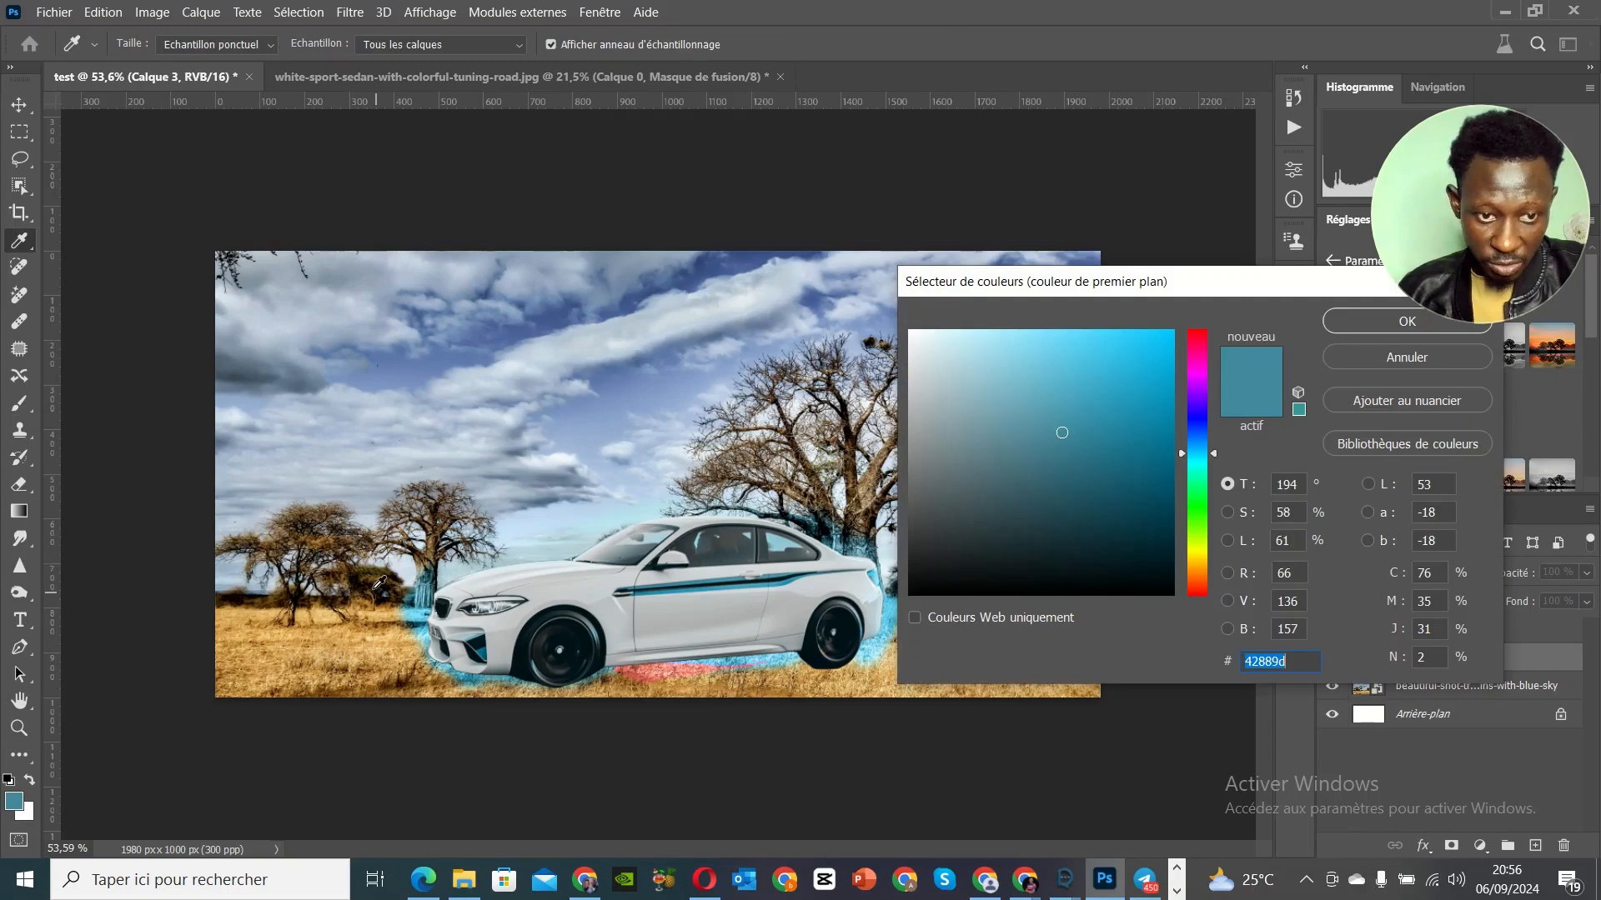
{"action": "left_click", "coordinate": [379, 581]}
{"action": "left_click", "coordinate": [699, 521]}
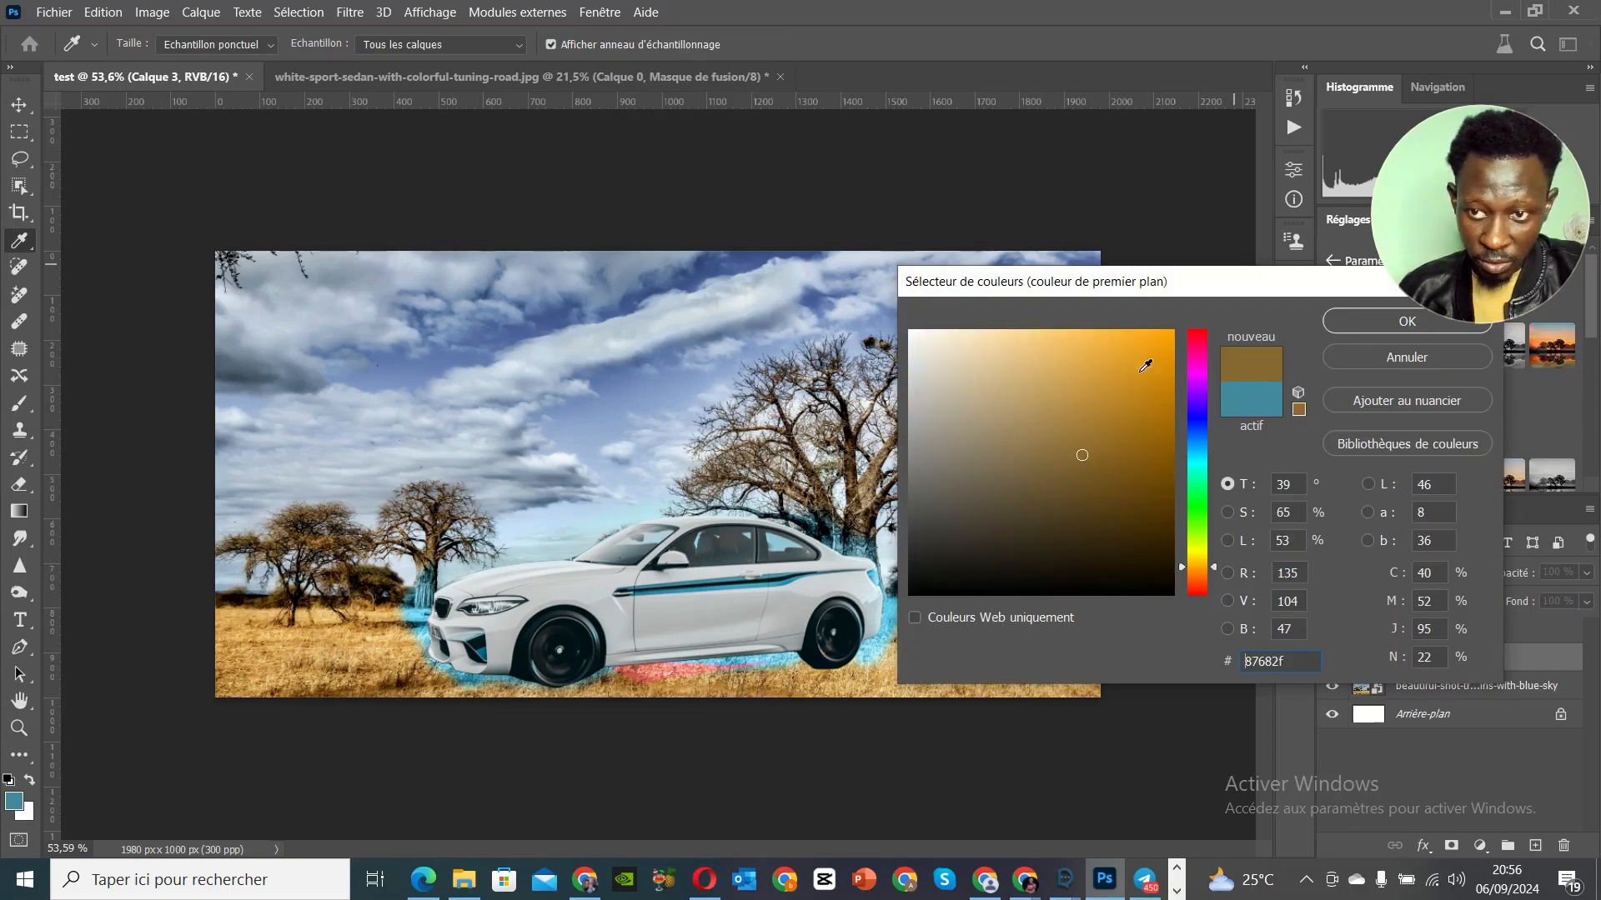
{"action": "left_click", "coordinate": [380, 582]}
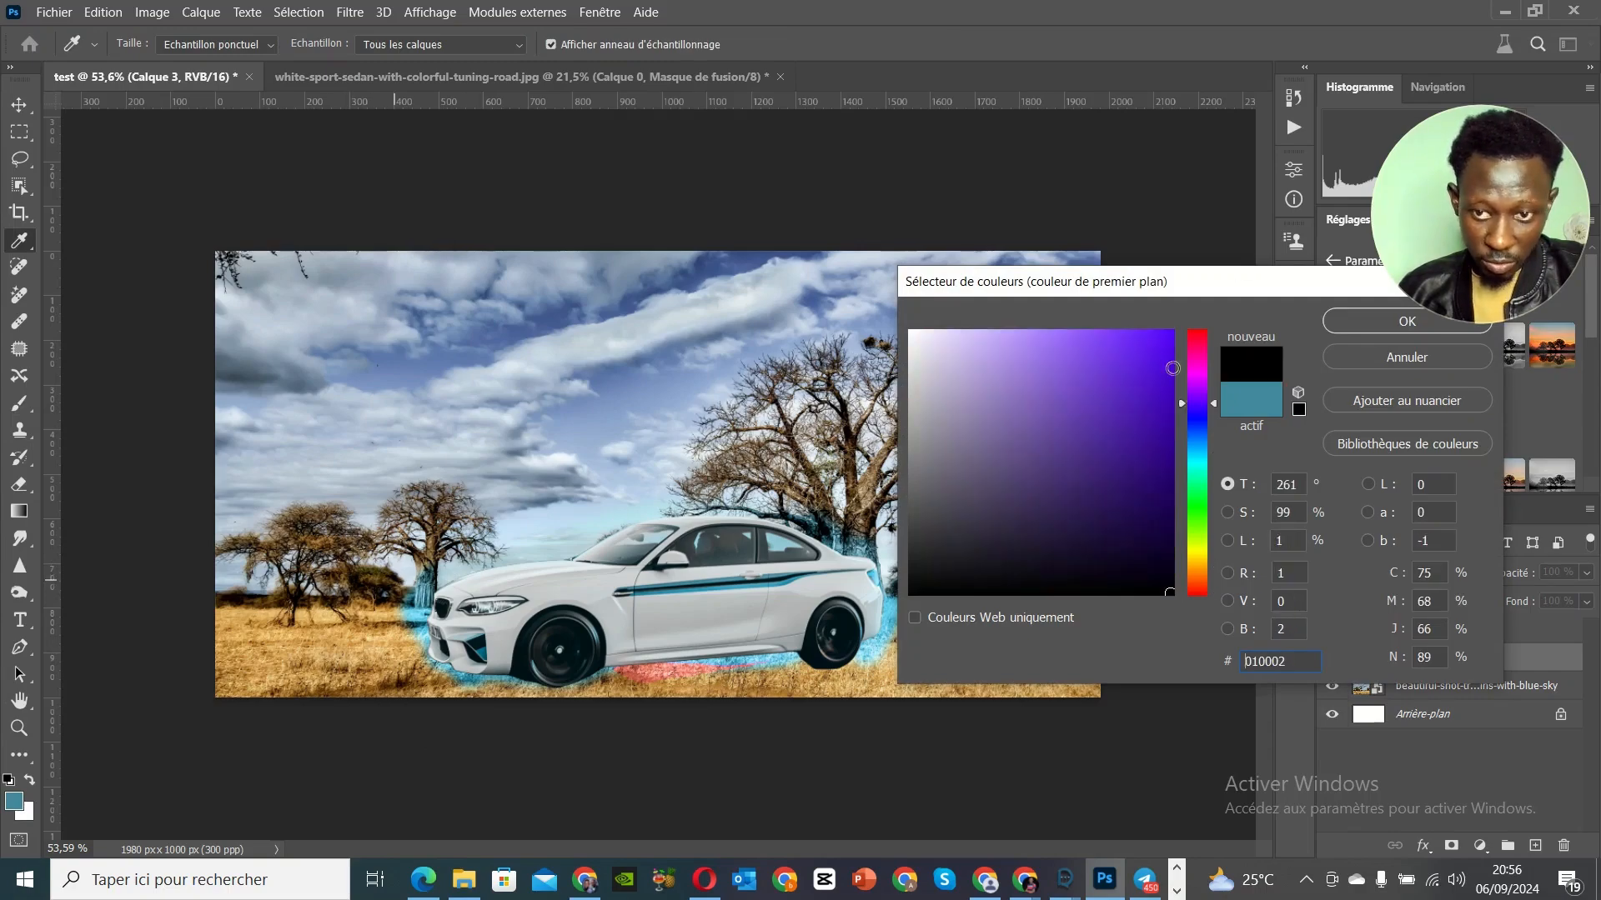
{"action": "left_click", "coordinate": [1333, 323]}
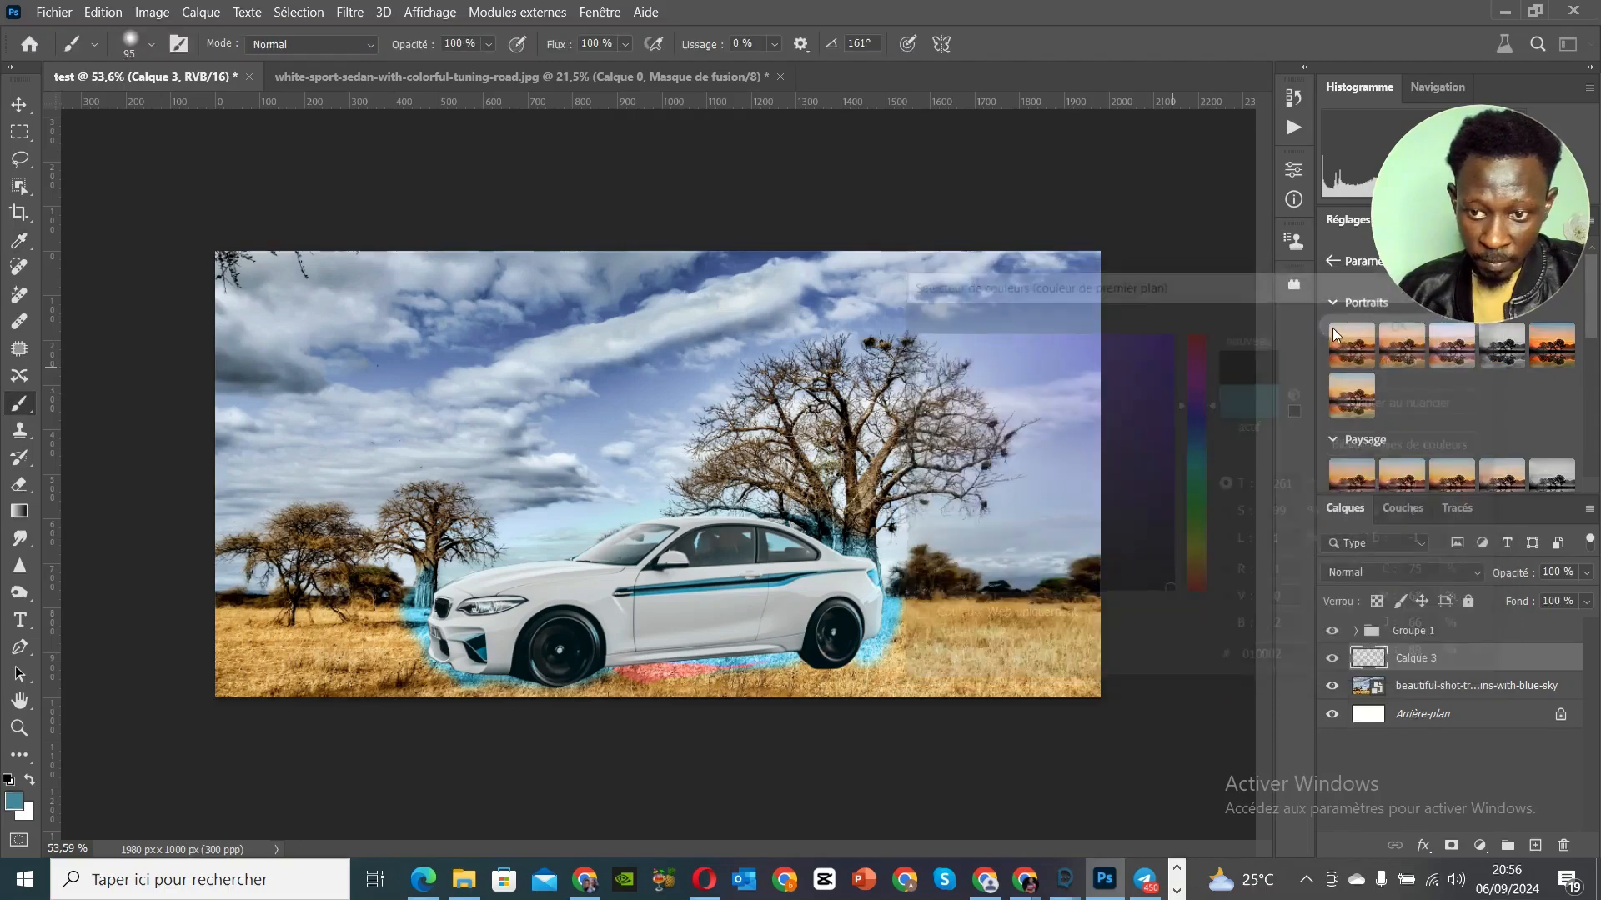
Step: Enlarge the soft round brush to about 1087 px and paint a dark area behind the car on the new layer
{"action": "right_click", "coordinate": [604, 615]}
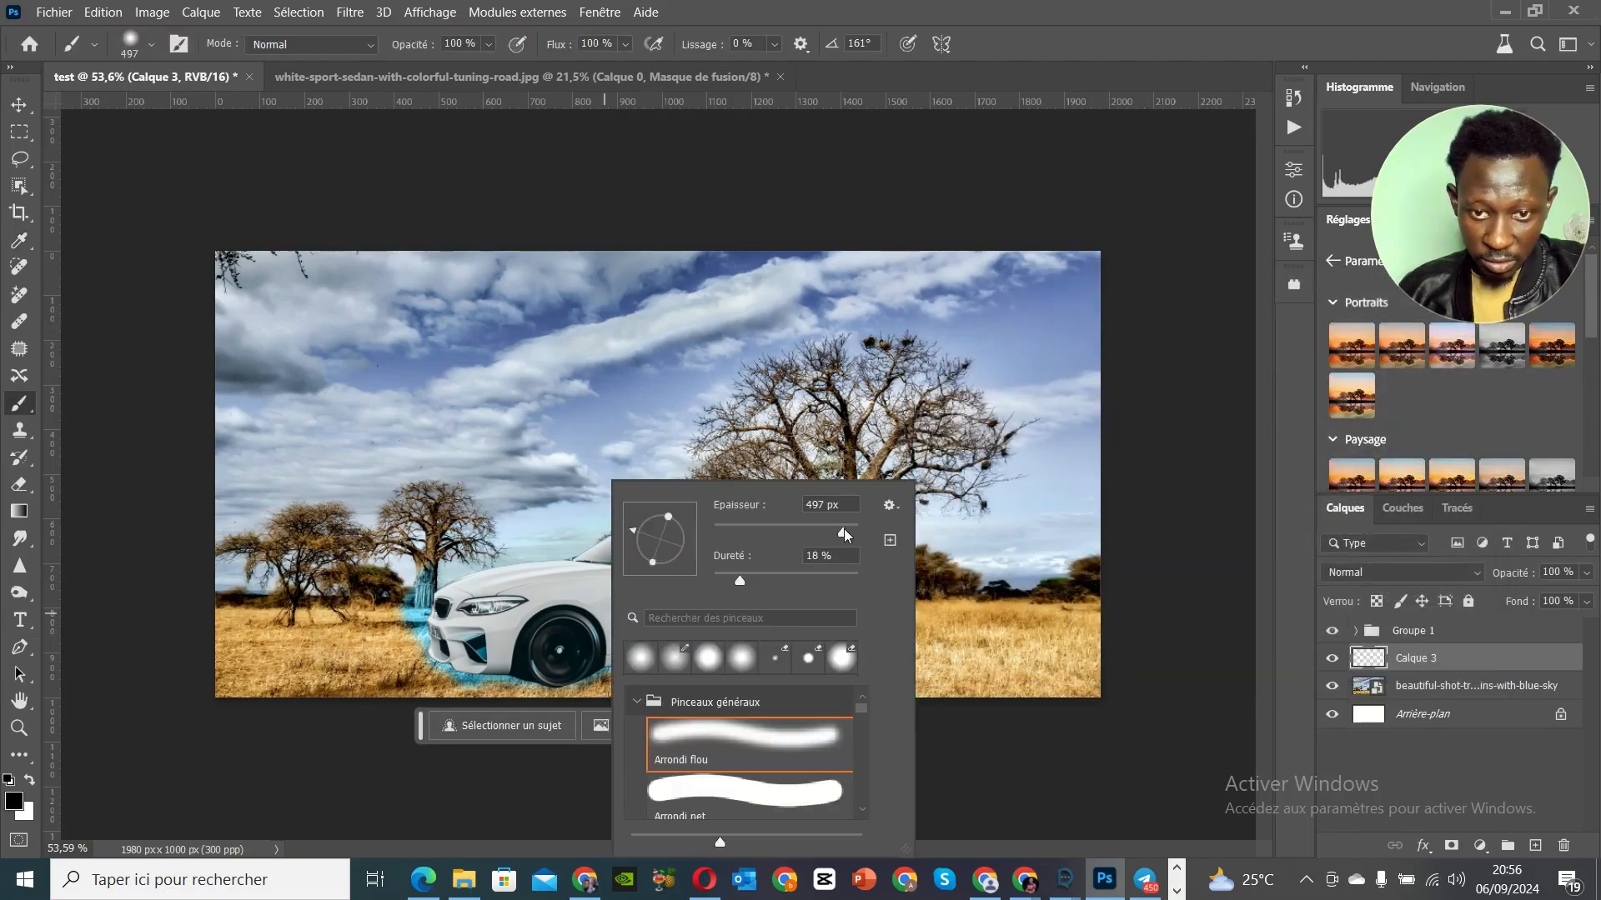
{"action": "left_click_drag", "start_coordinate": [844, 529], "coordinate": [849, 529]}
{"action": "left_click", "coordinate": [858, 506]}
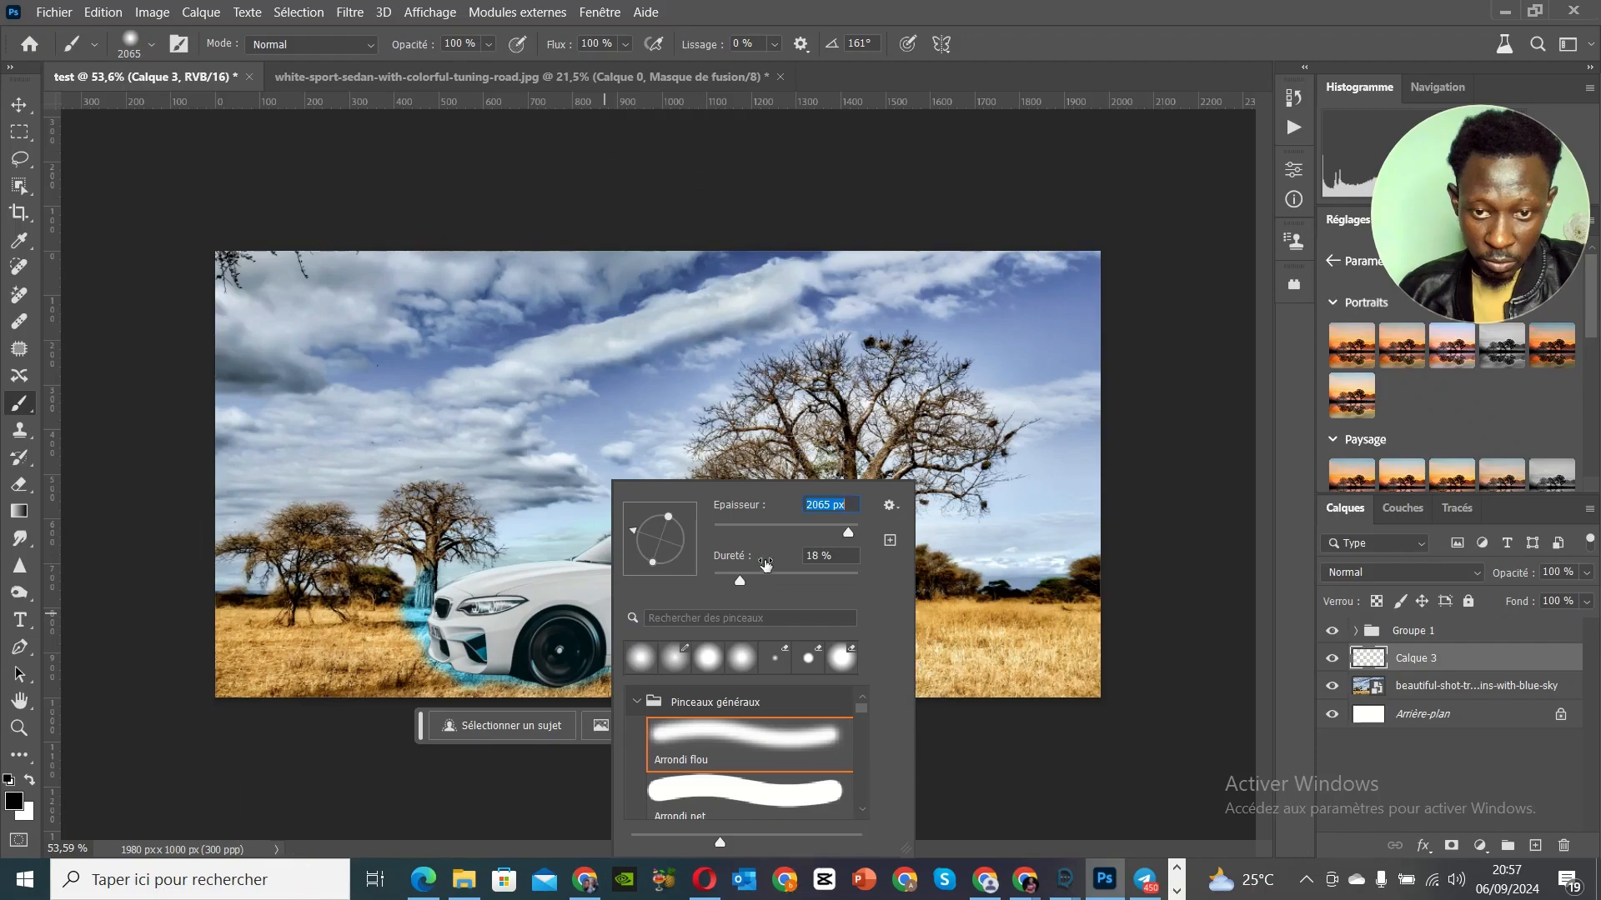
{"action": "left_click", "coordinate": [1097, 450]}
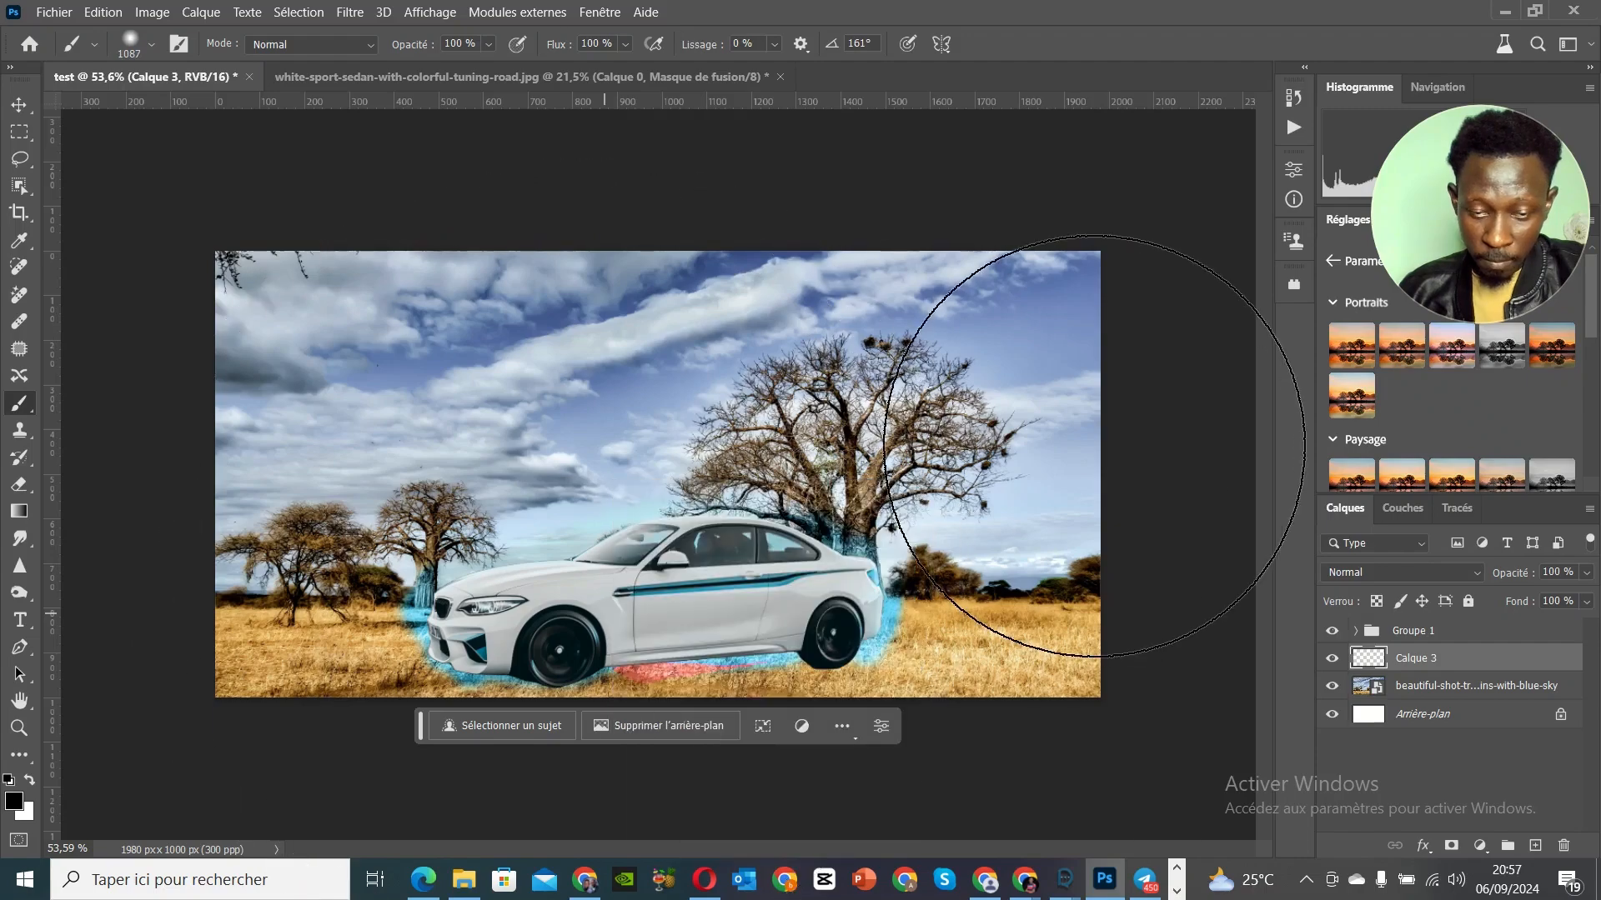
{"action": "left_click", "coordinate": [696, 571]}
{"action": "mouse_move", "coordinate": [696, 571]}
{"action": "left_mouse_down"}
{"action": "mouse_move", "coordinate": [490, 430]}
{"action": "mouse_move", "coordinate": [804, 510]}
{"action": "left_mouse_up"}
Step: Set the blend mode of the painted shadow layer Calque 3 to Lumière tamisée
{"action": "left_click", "coordinate": [17, 109]}
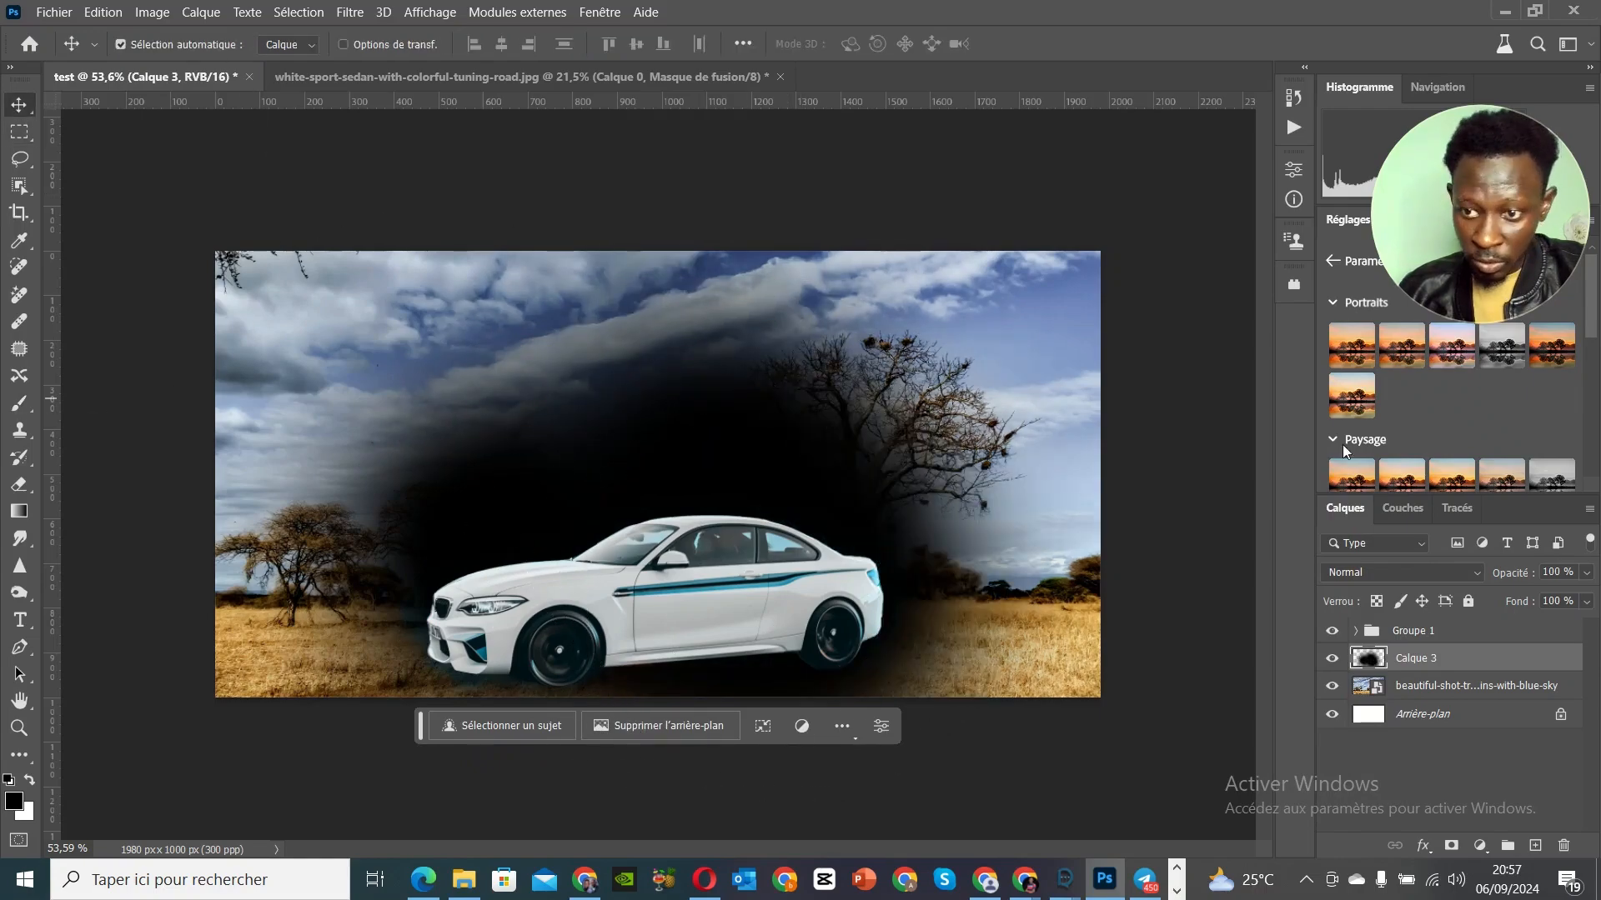
{"action": "left_click", "coordinate": [1438, 578]}
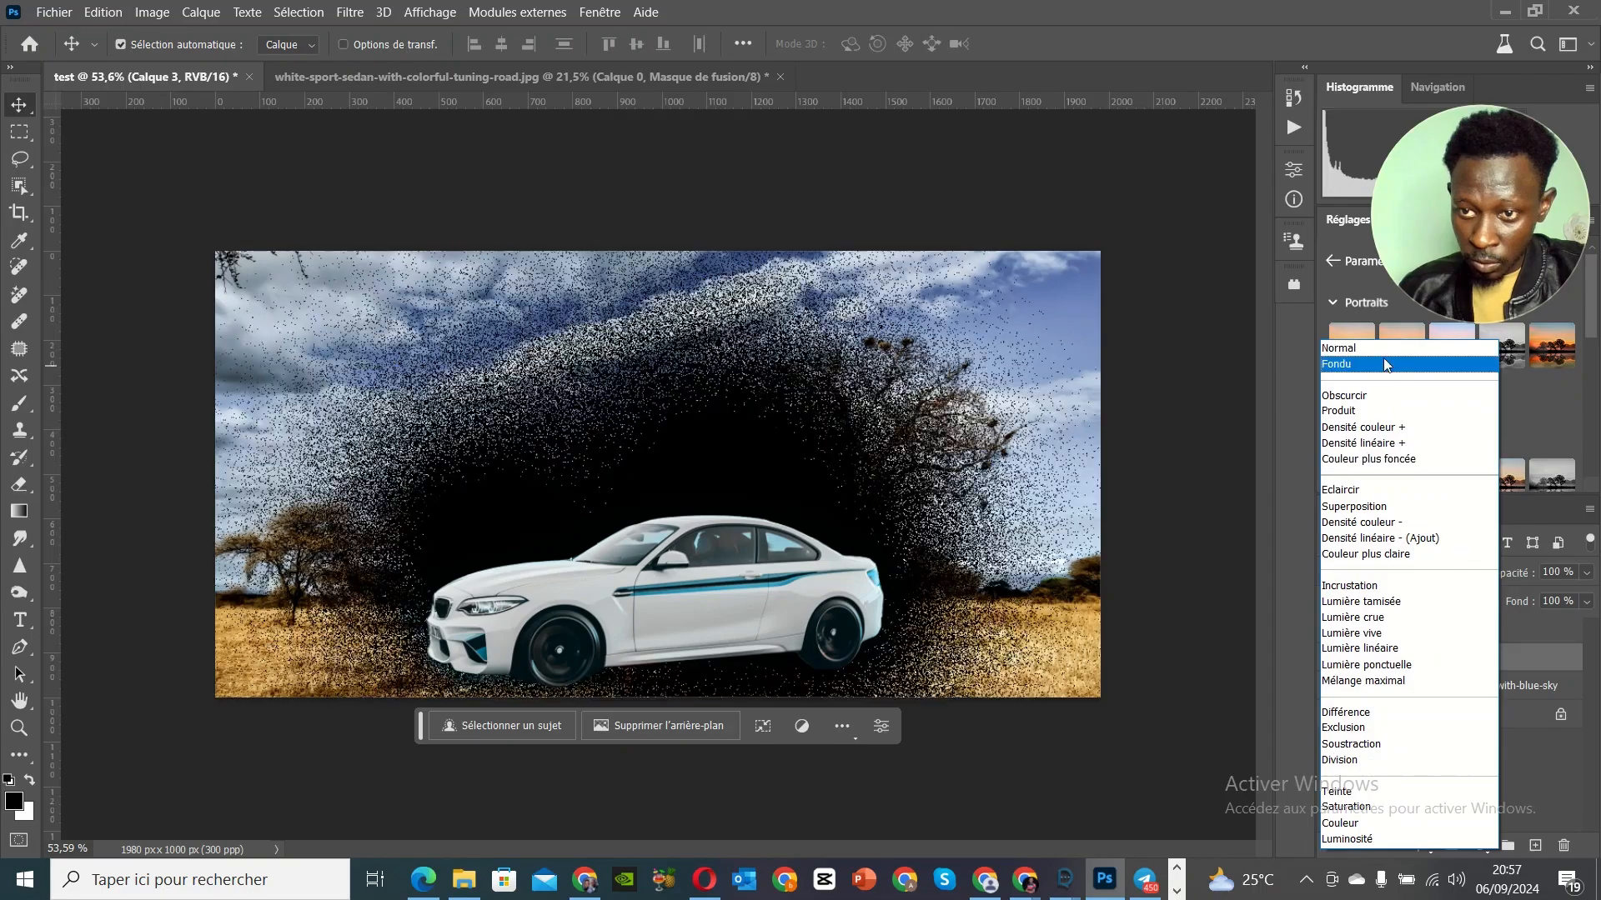
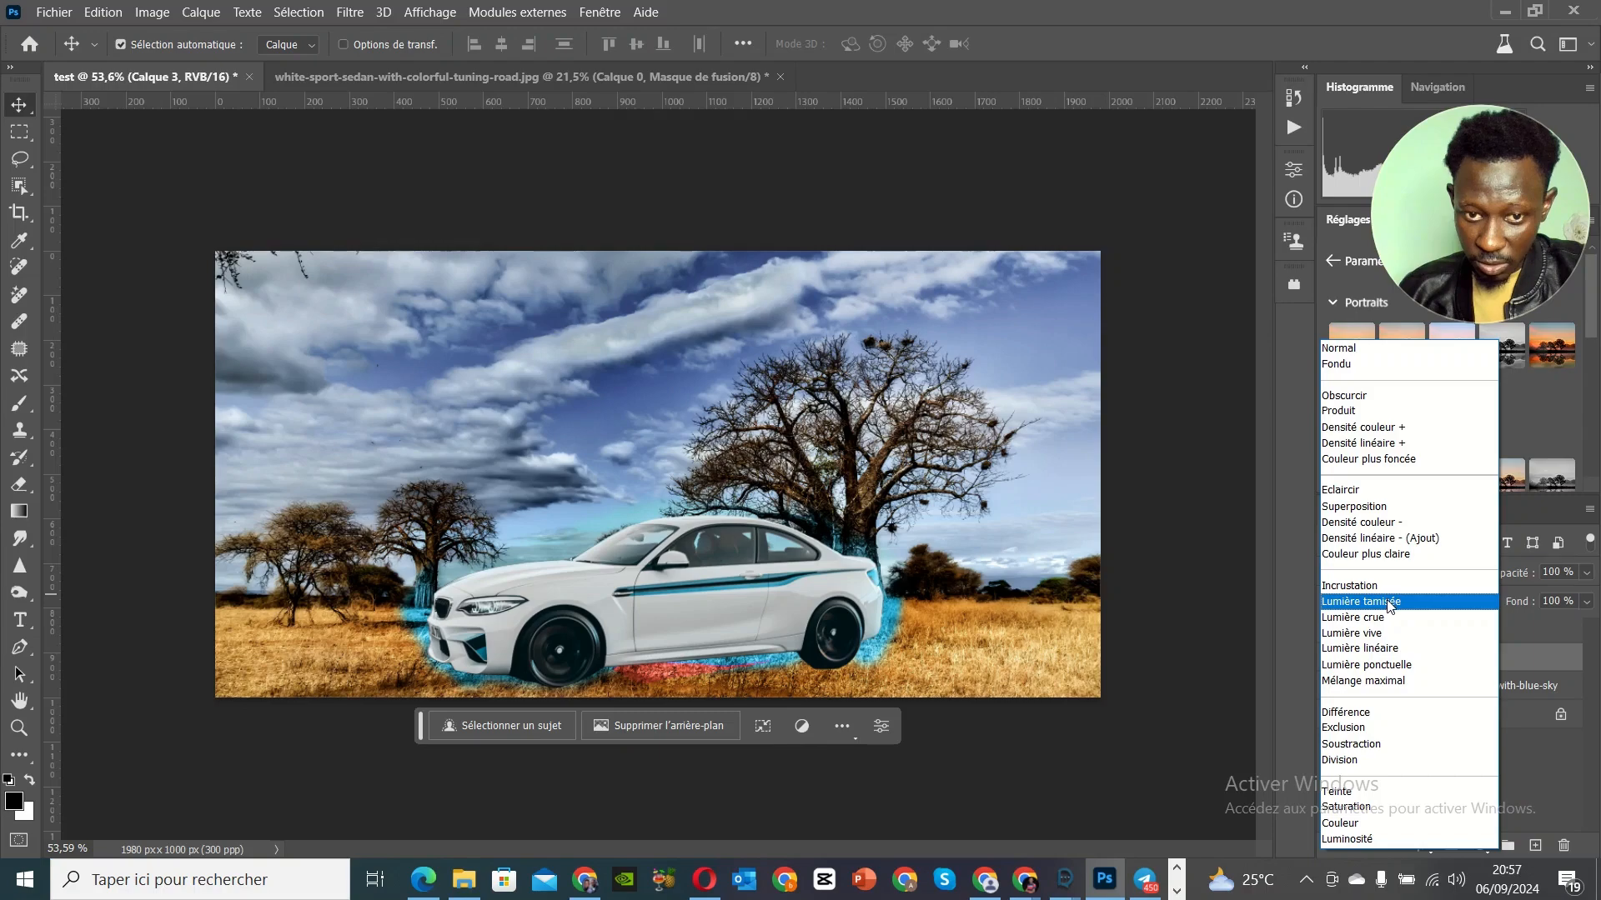
{"action": "left_click", "coordinate": [1388, 602]}
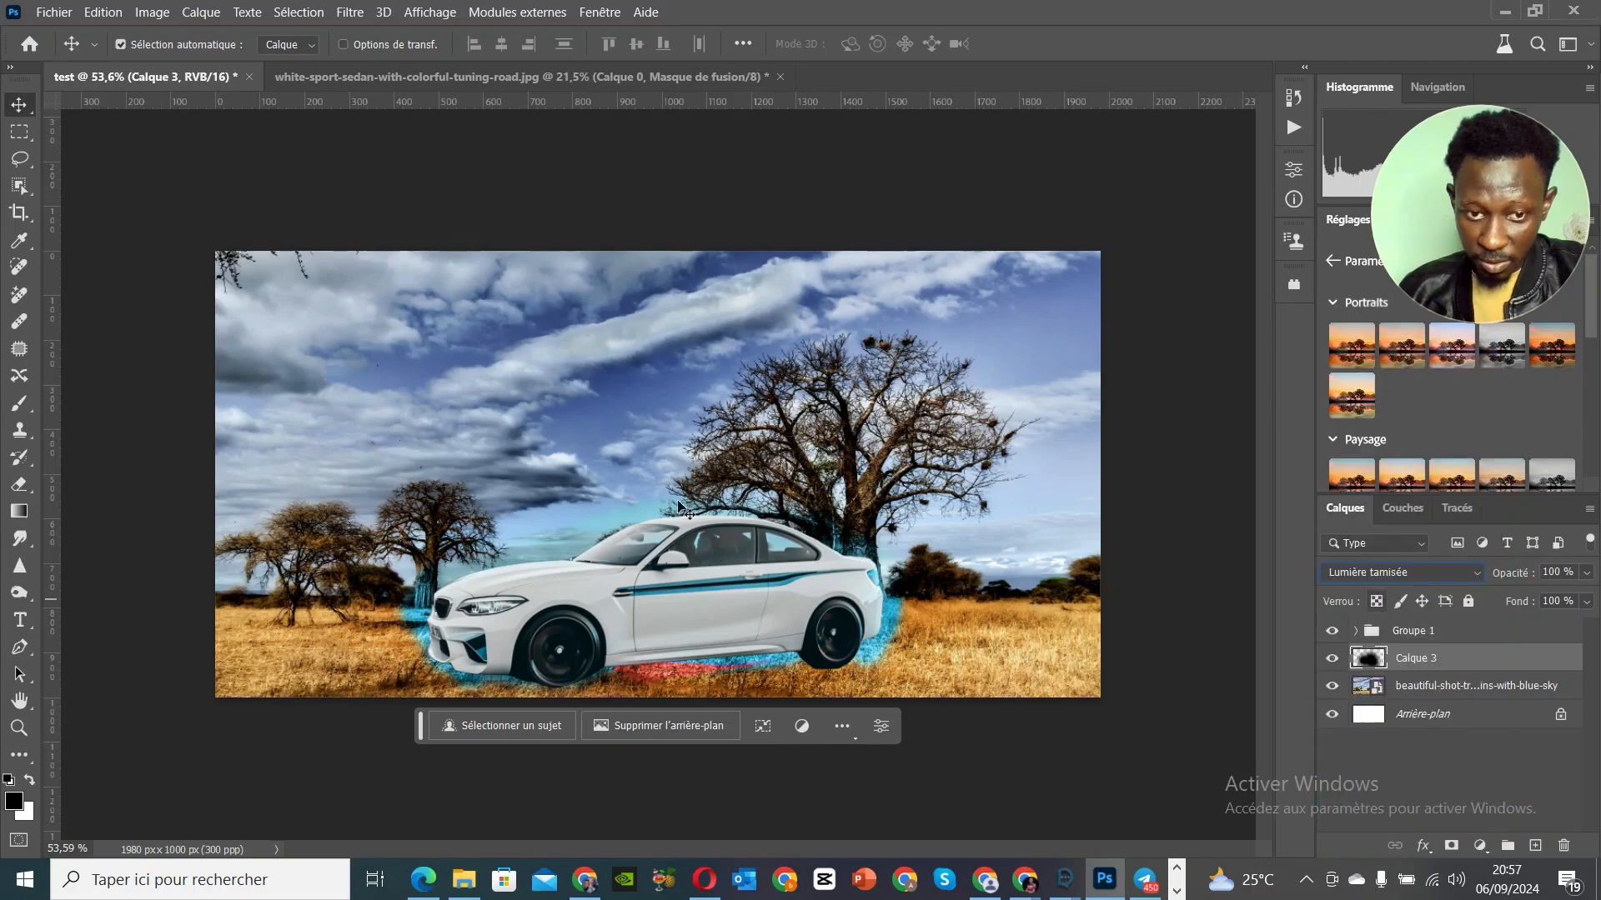
{"action": "left_click", "coordinate": [19, 129]}
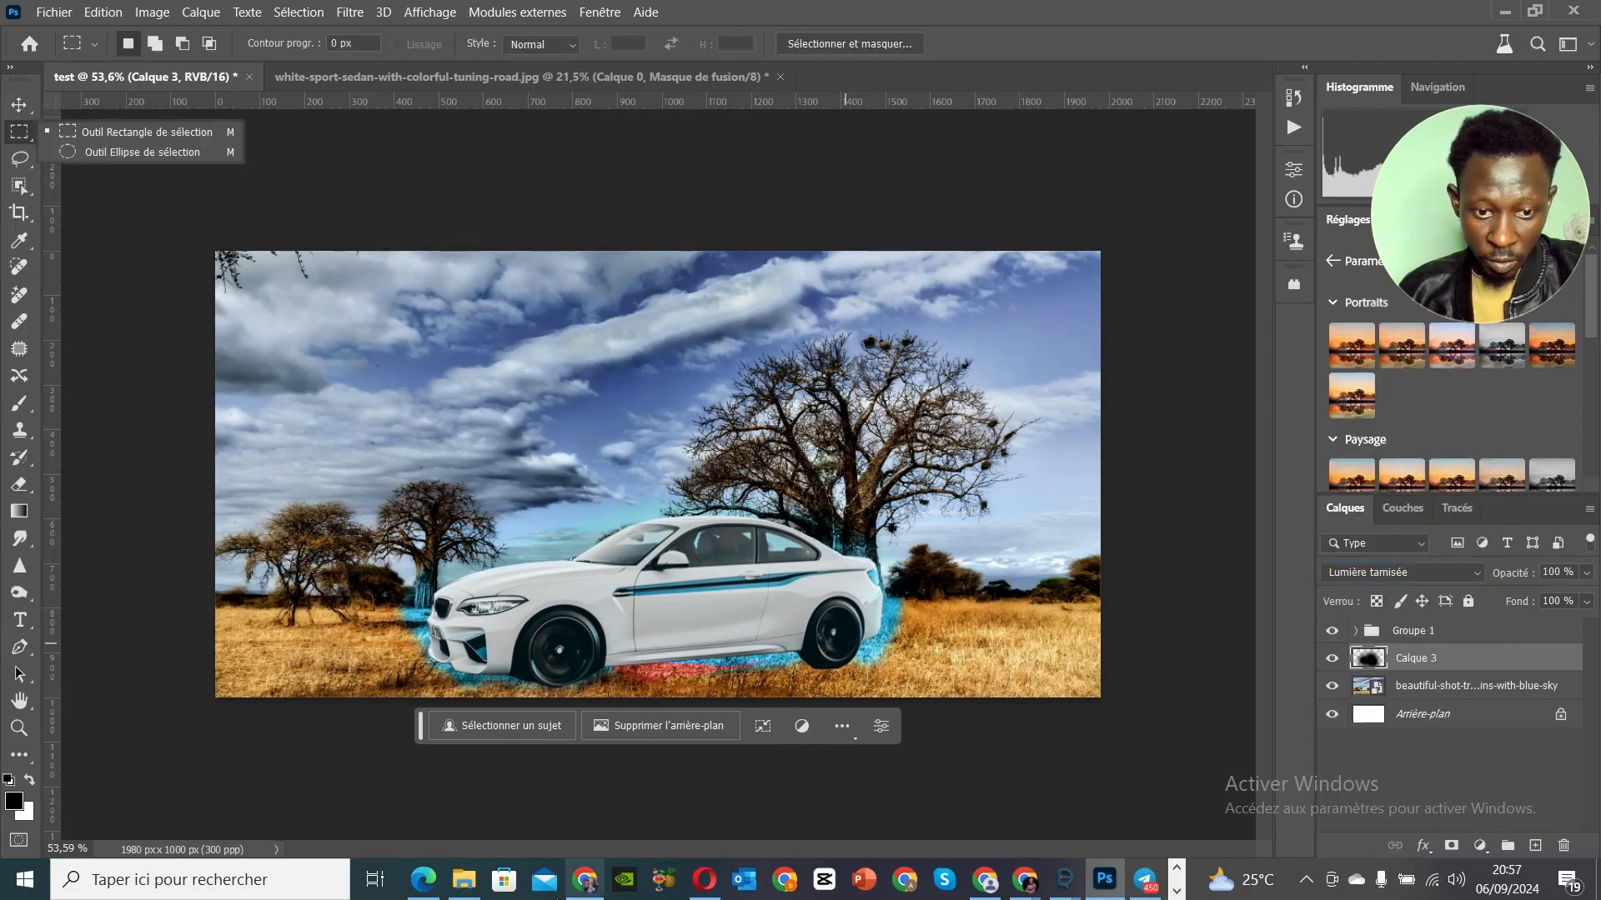
Step: Switch to File Explorer and place the pngegg (1) light-flare image from Téléchargements in the test document
{"action": "left_click", "coordinate": [464, 879]}
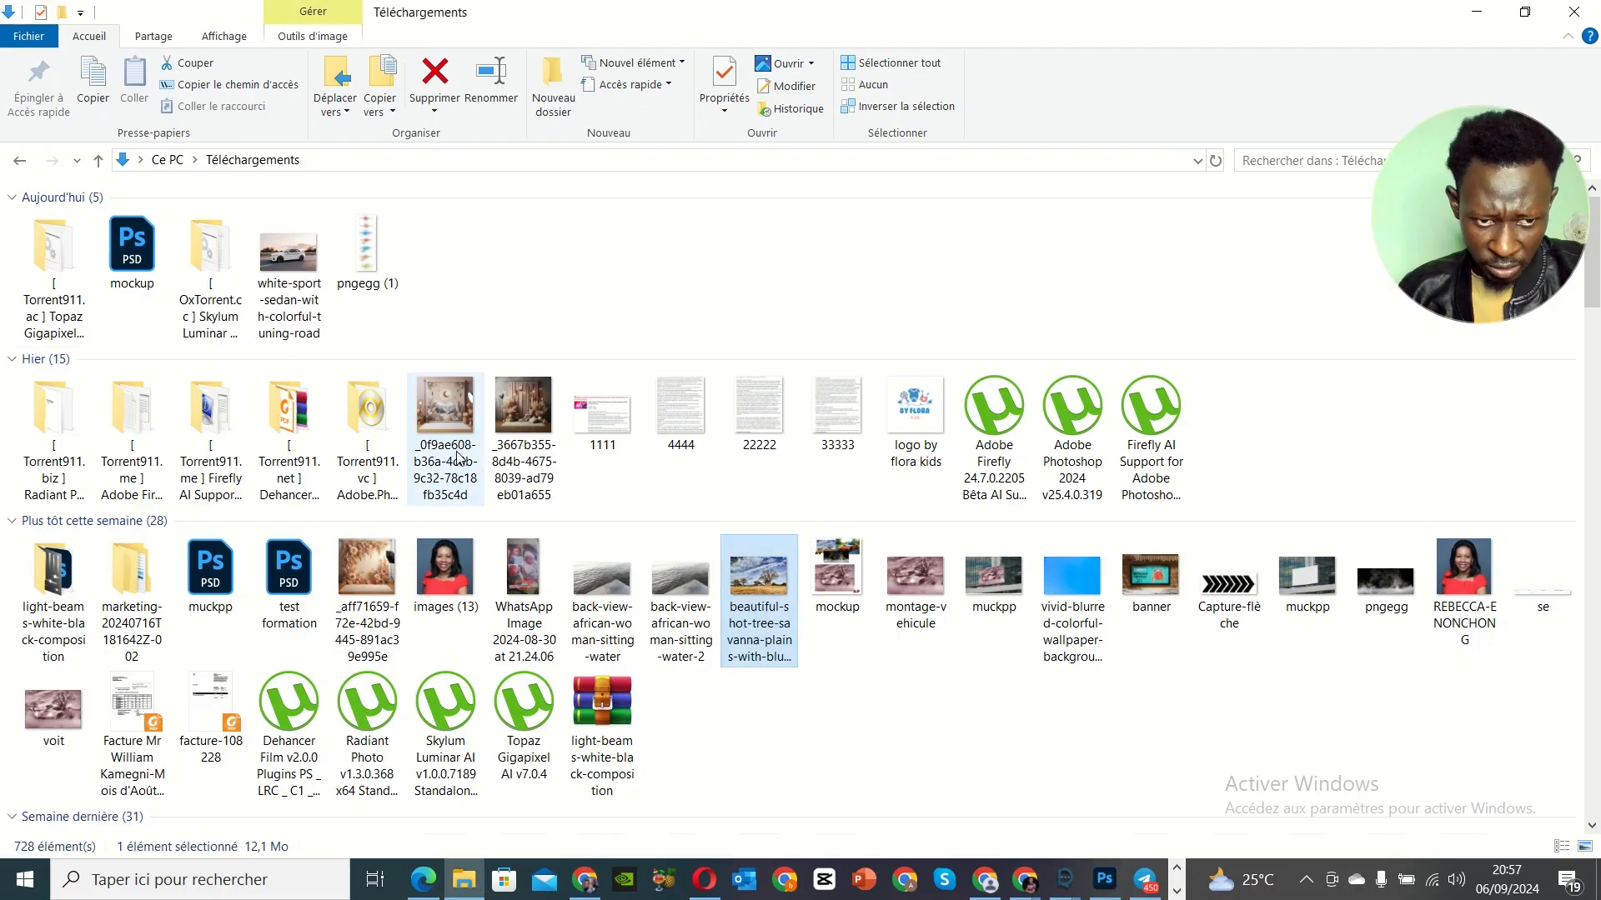
{"action": "scroll", "coordinate": [457, 457], "scroll_direction": "down", "scroll_amount": 10}
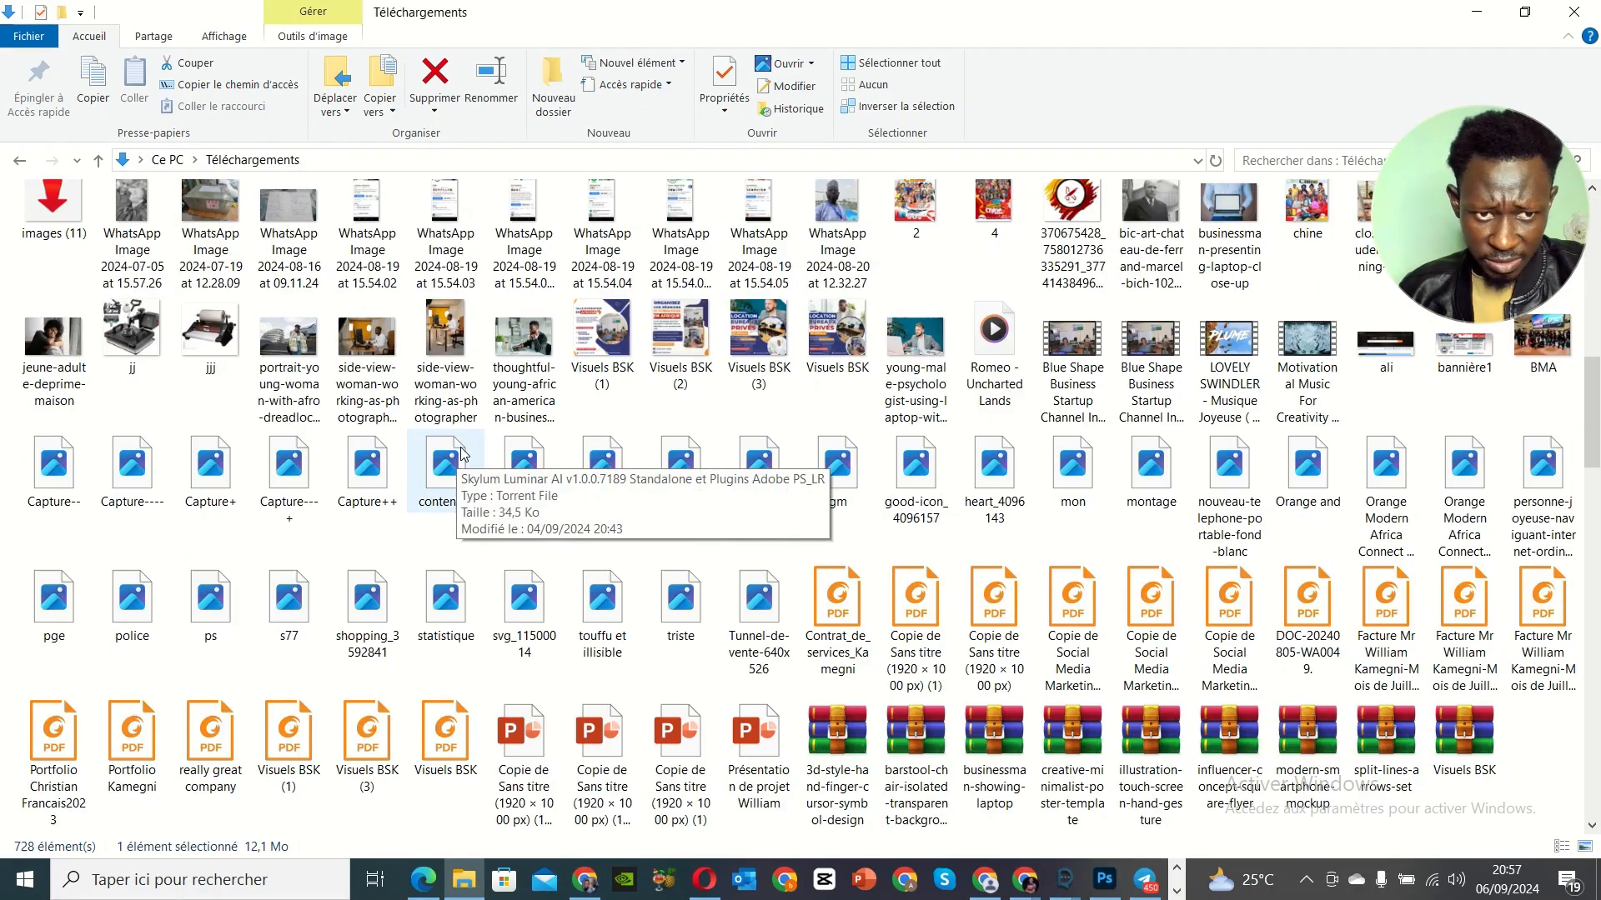
{"action": "scroll", "coordinate": [463, 454], "scroll_direction": "up", "scroll_amount": 15}
{"action": "left_click", "coordinate": [379, 265]}
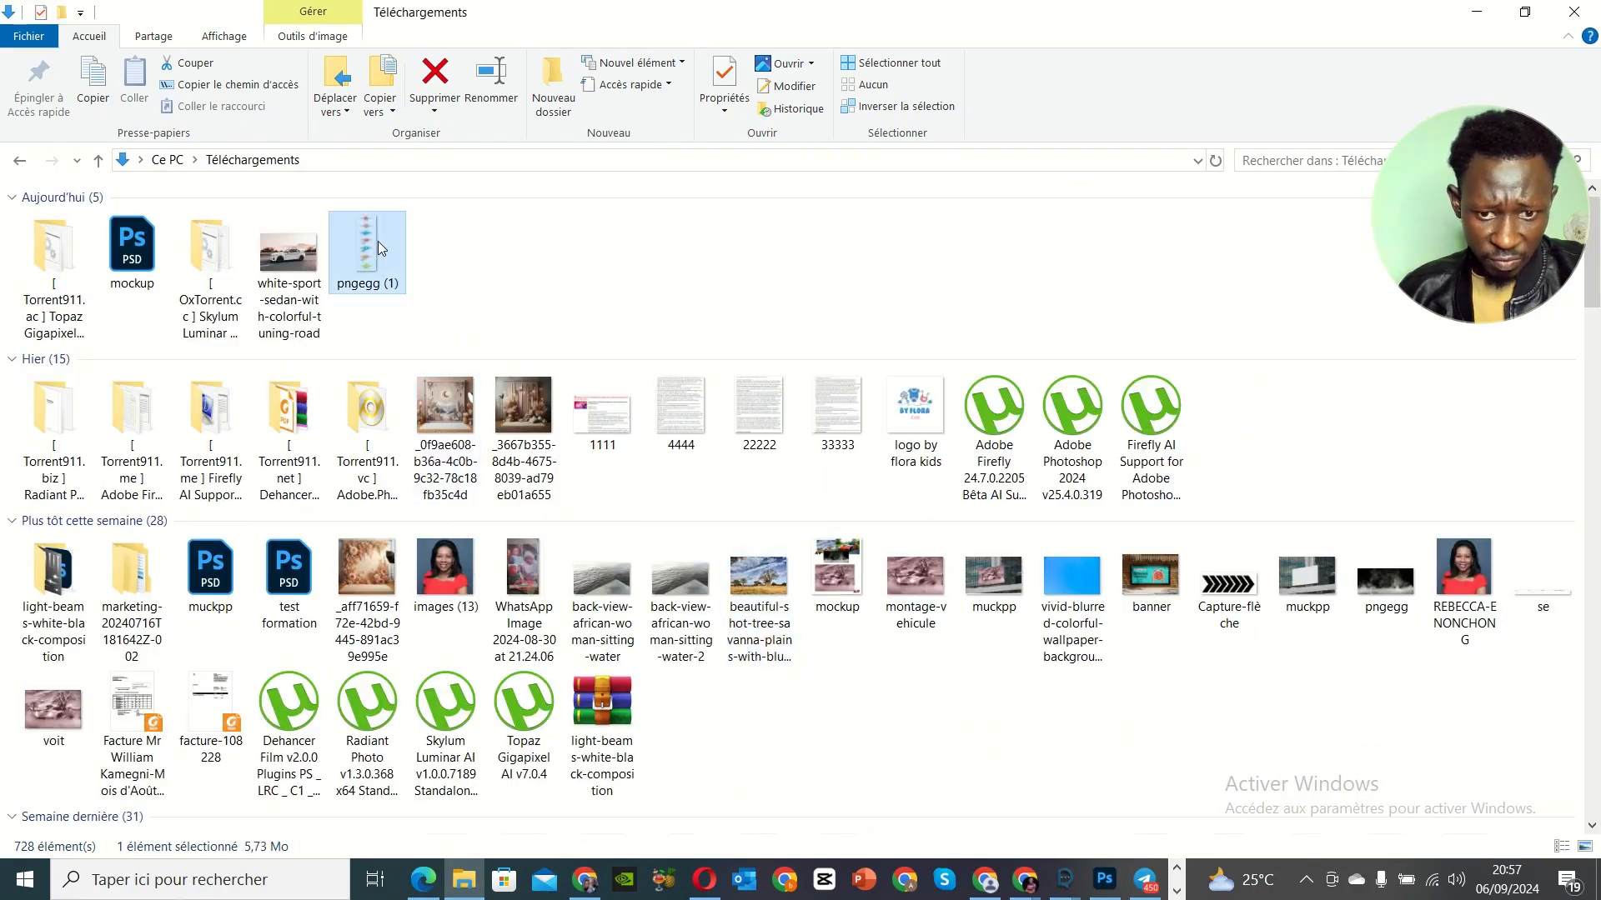
{"action": "left_click_drag", "start_coordinate": [1107, 886], "coordinate": [879, 544]}
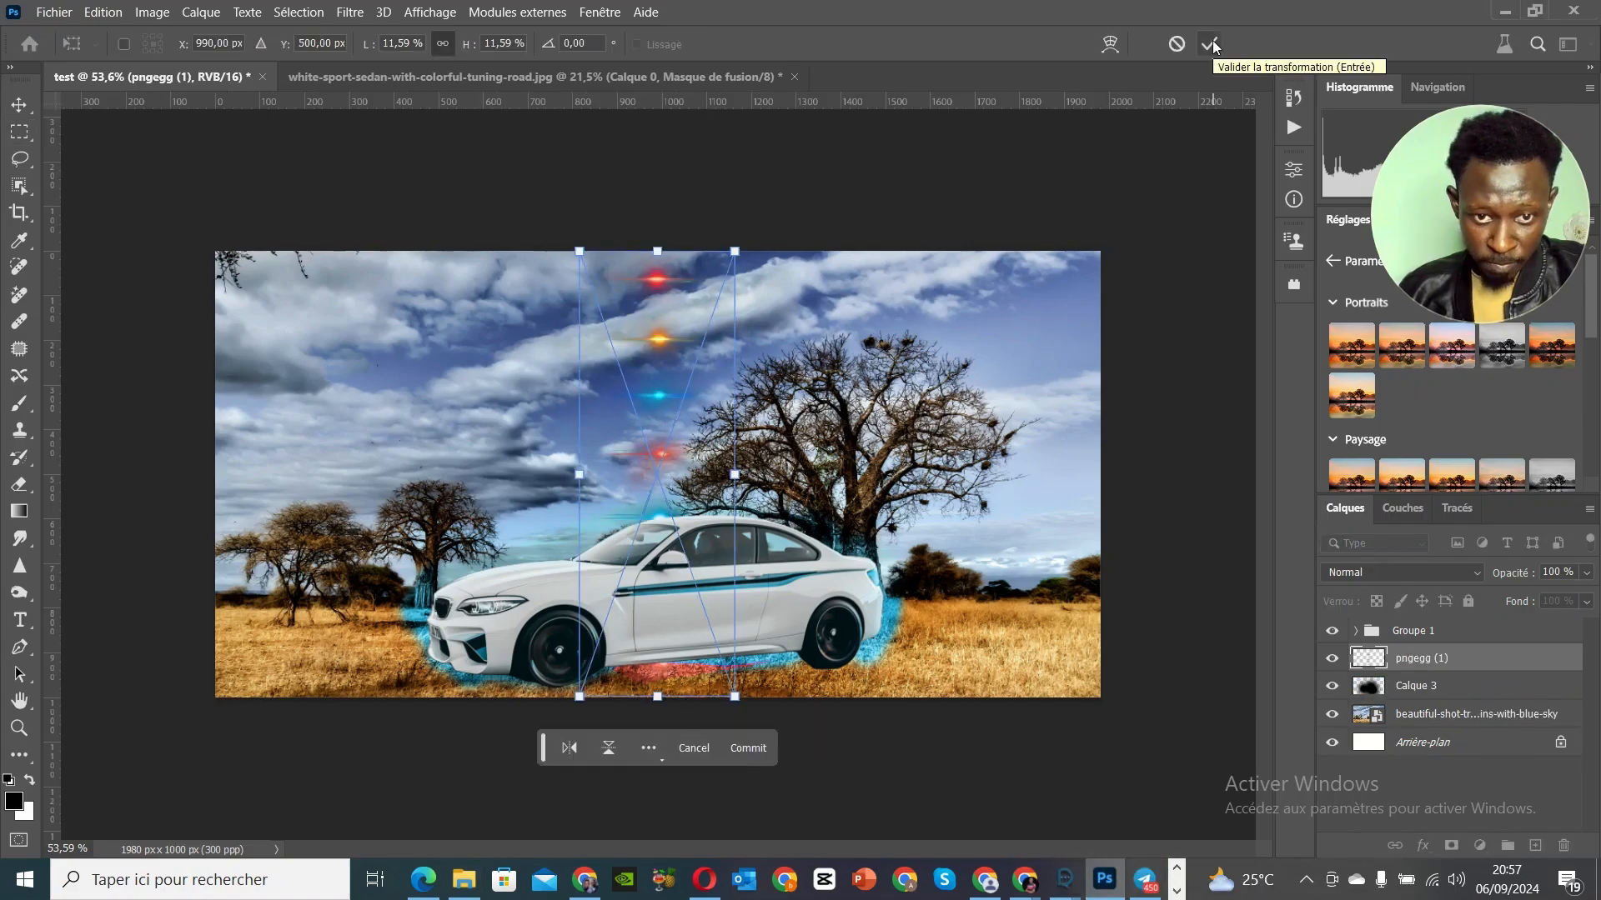
Step: Move the column of light flares over the front of the car and put the pngegg (1) layer inside Groupe 1
{"action": "scroll", "coordinate": [456, 783], "scroll_direction": "up", "scroll_amount": 5}
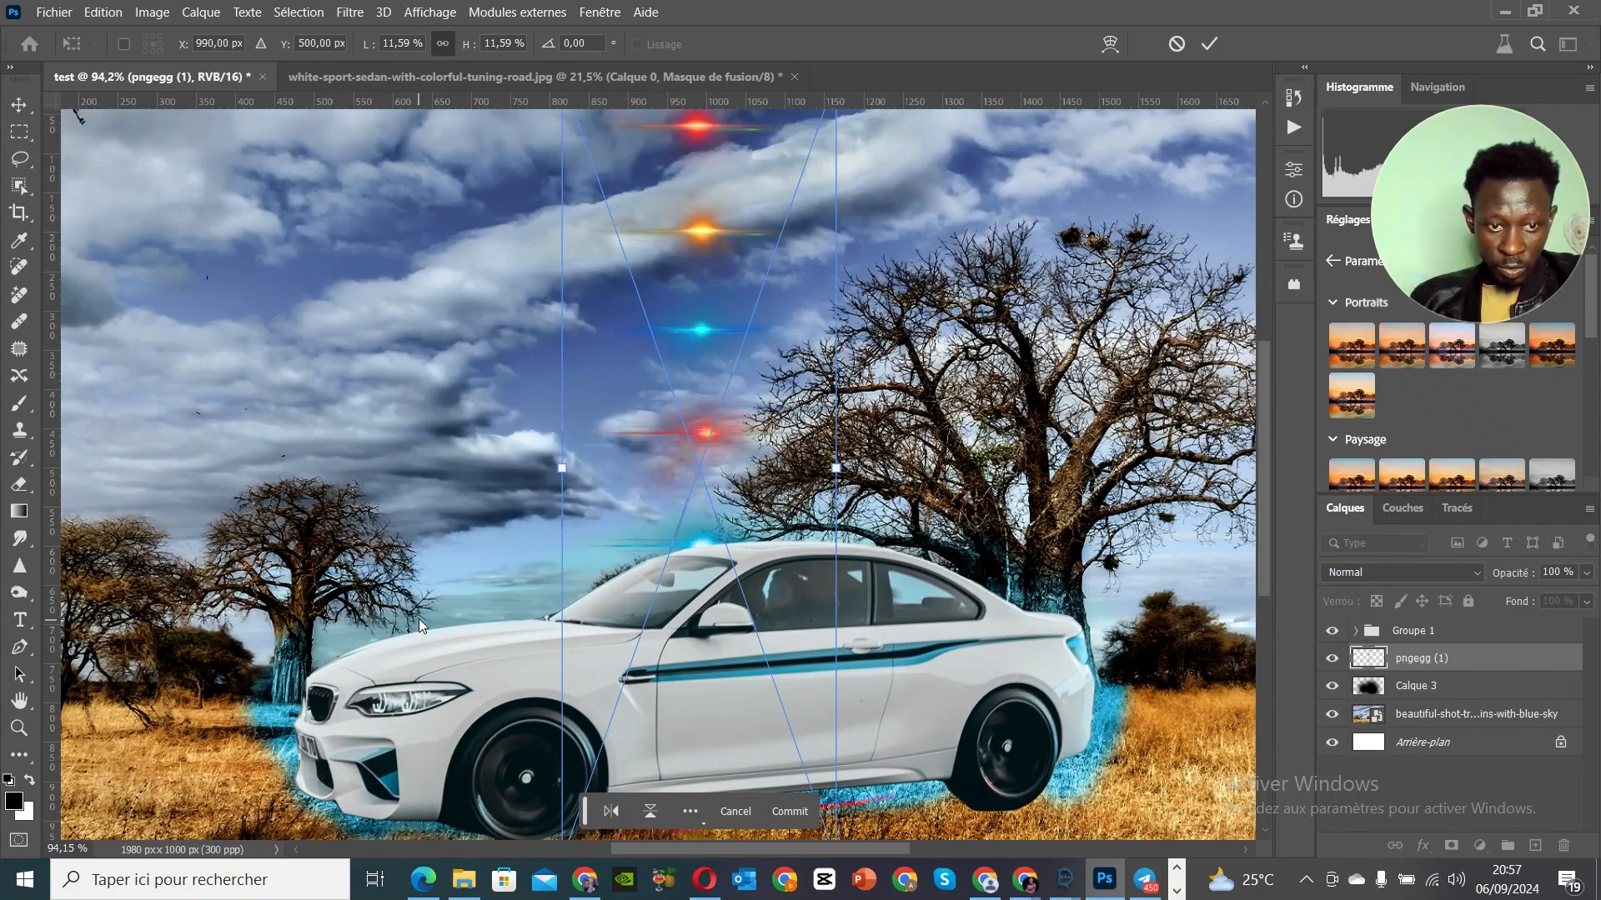
{"action": "left_click_drag", "start_coordinate": [685, 371], "coordinate": [438, 488]}
{"action": "left_click_drag", "start_coordinate": [1496, 657], "coordinate": [1491, 632]}
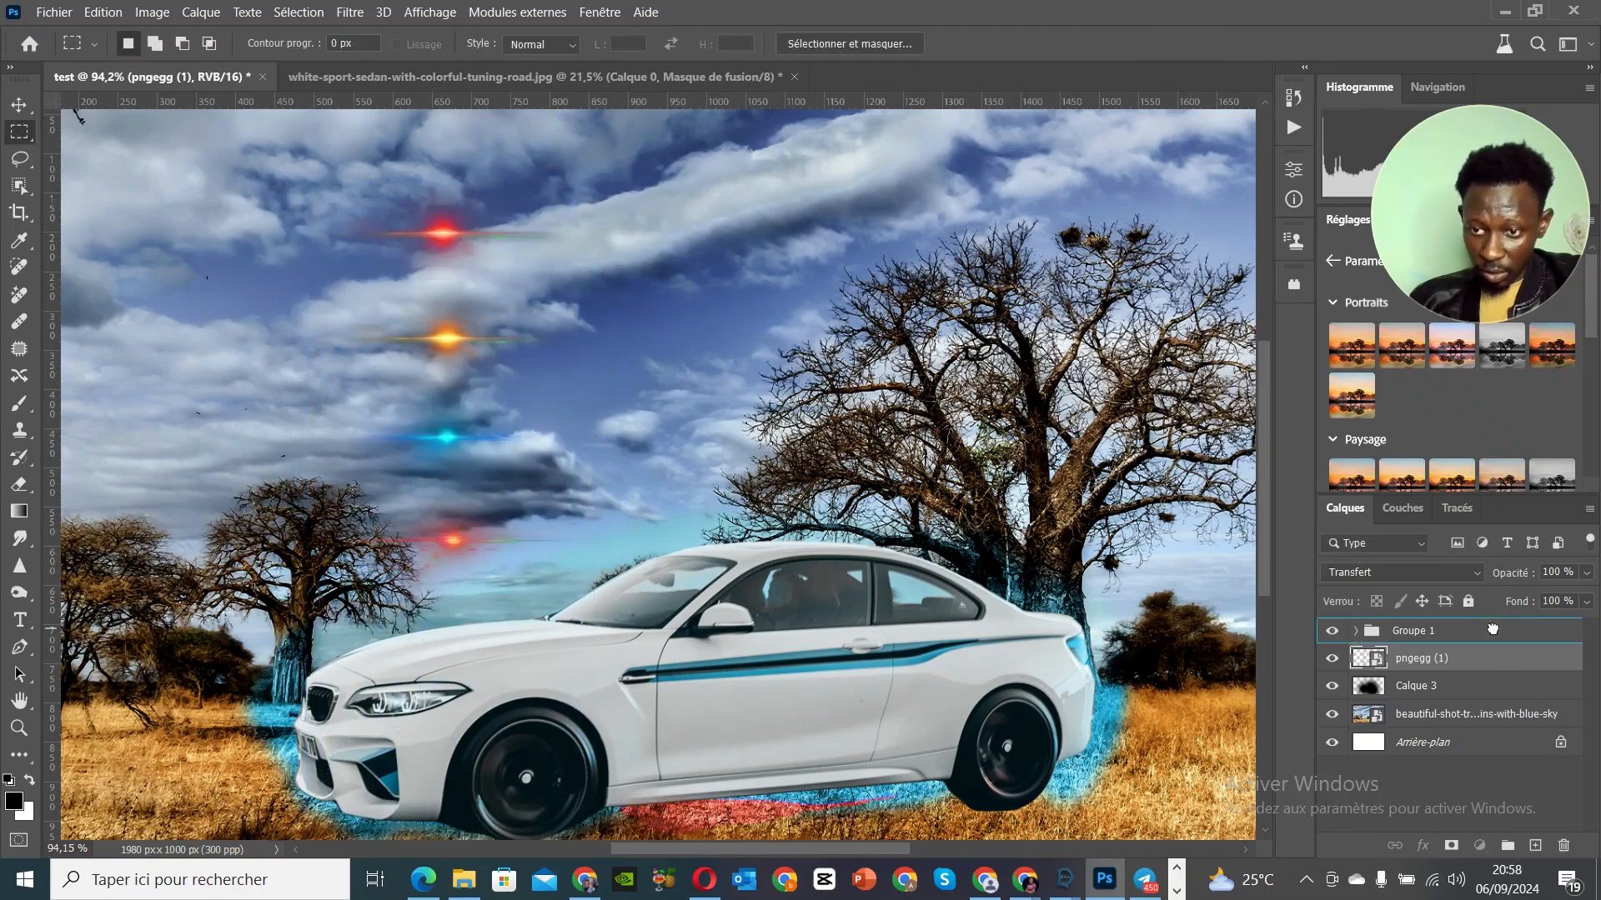
{"action": "key", "text": "ctrl+t"}
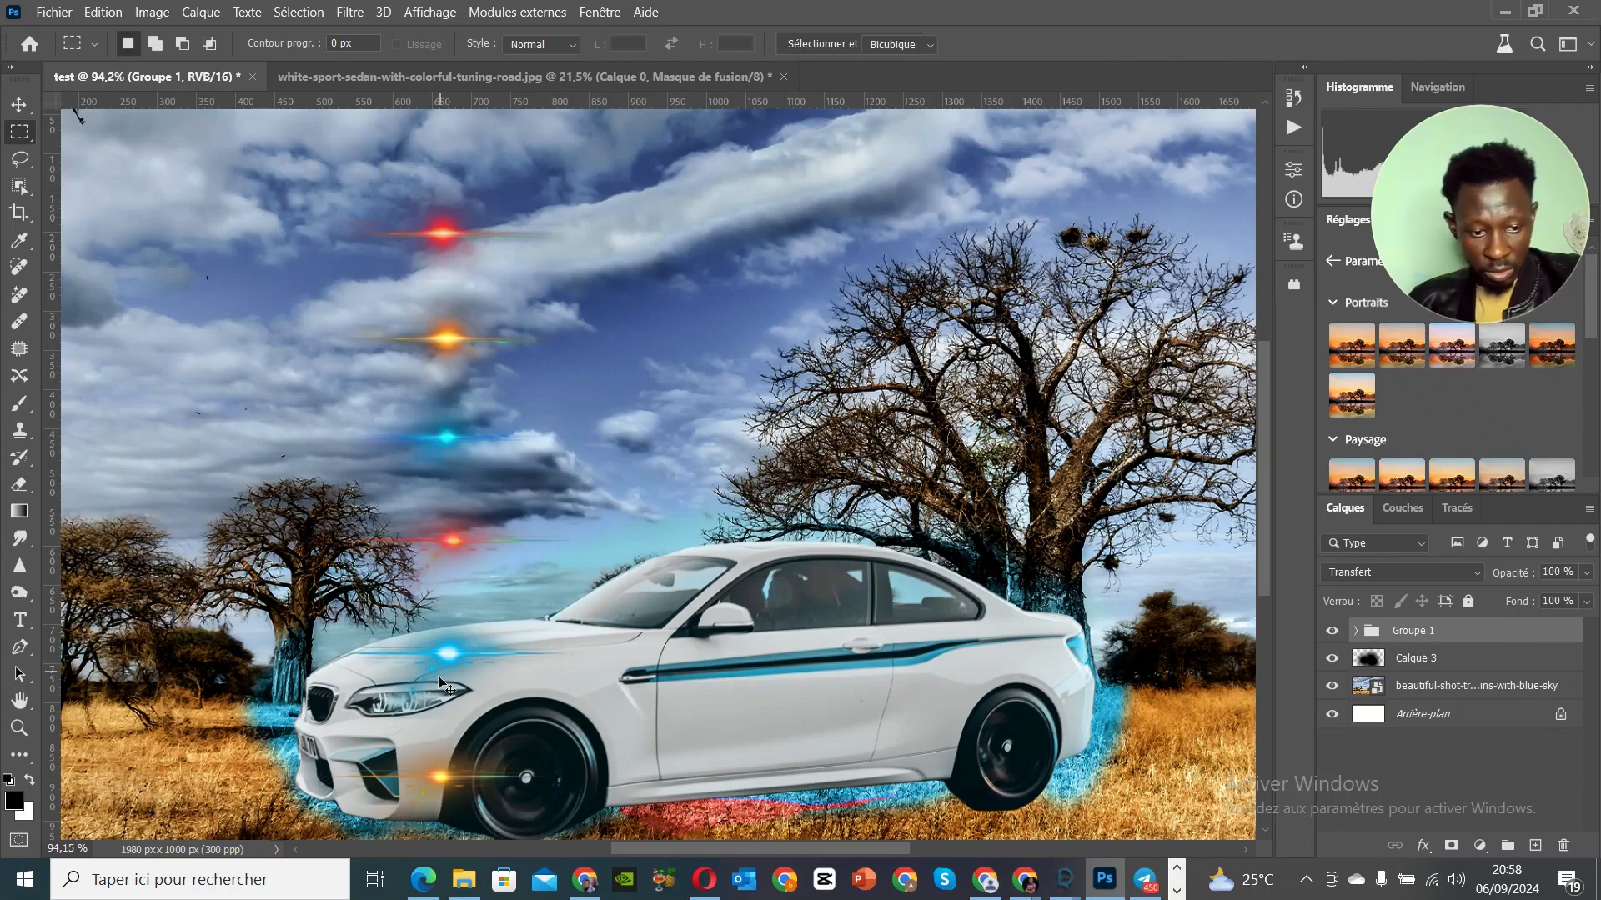
{"action": "key", "text": "ctrl+0"}
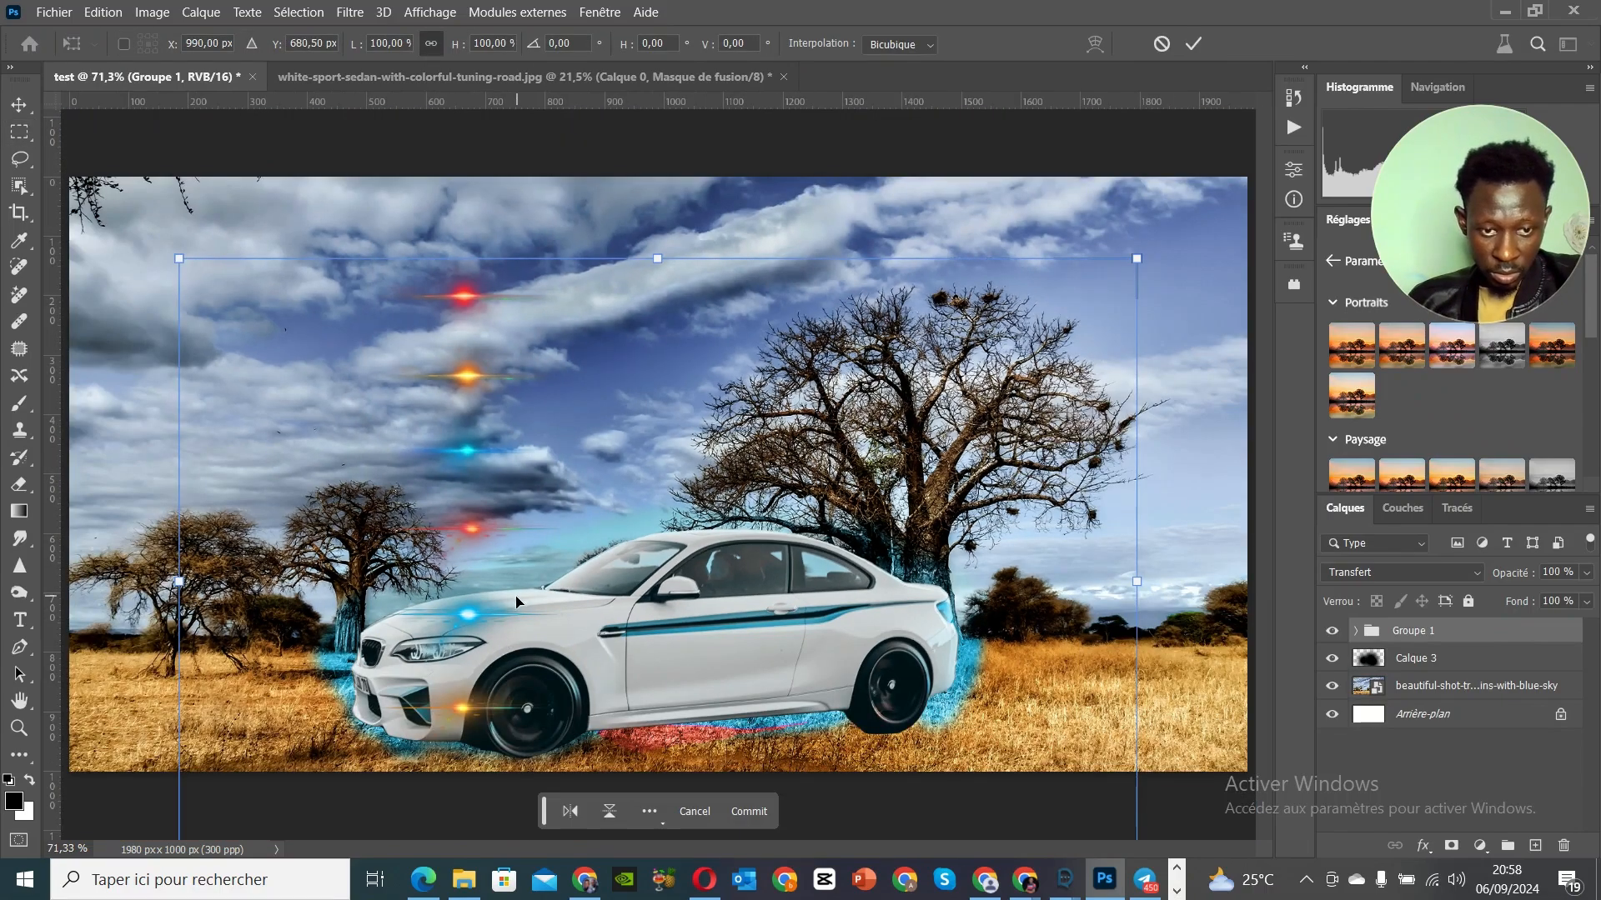
{"action": "left_click_drag", "start_coordinate": [516, 601], "coordinate": [479, 639]}
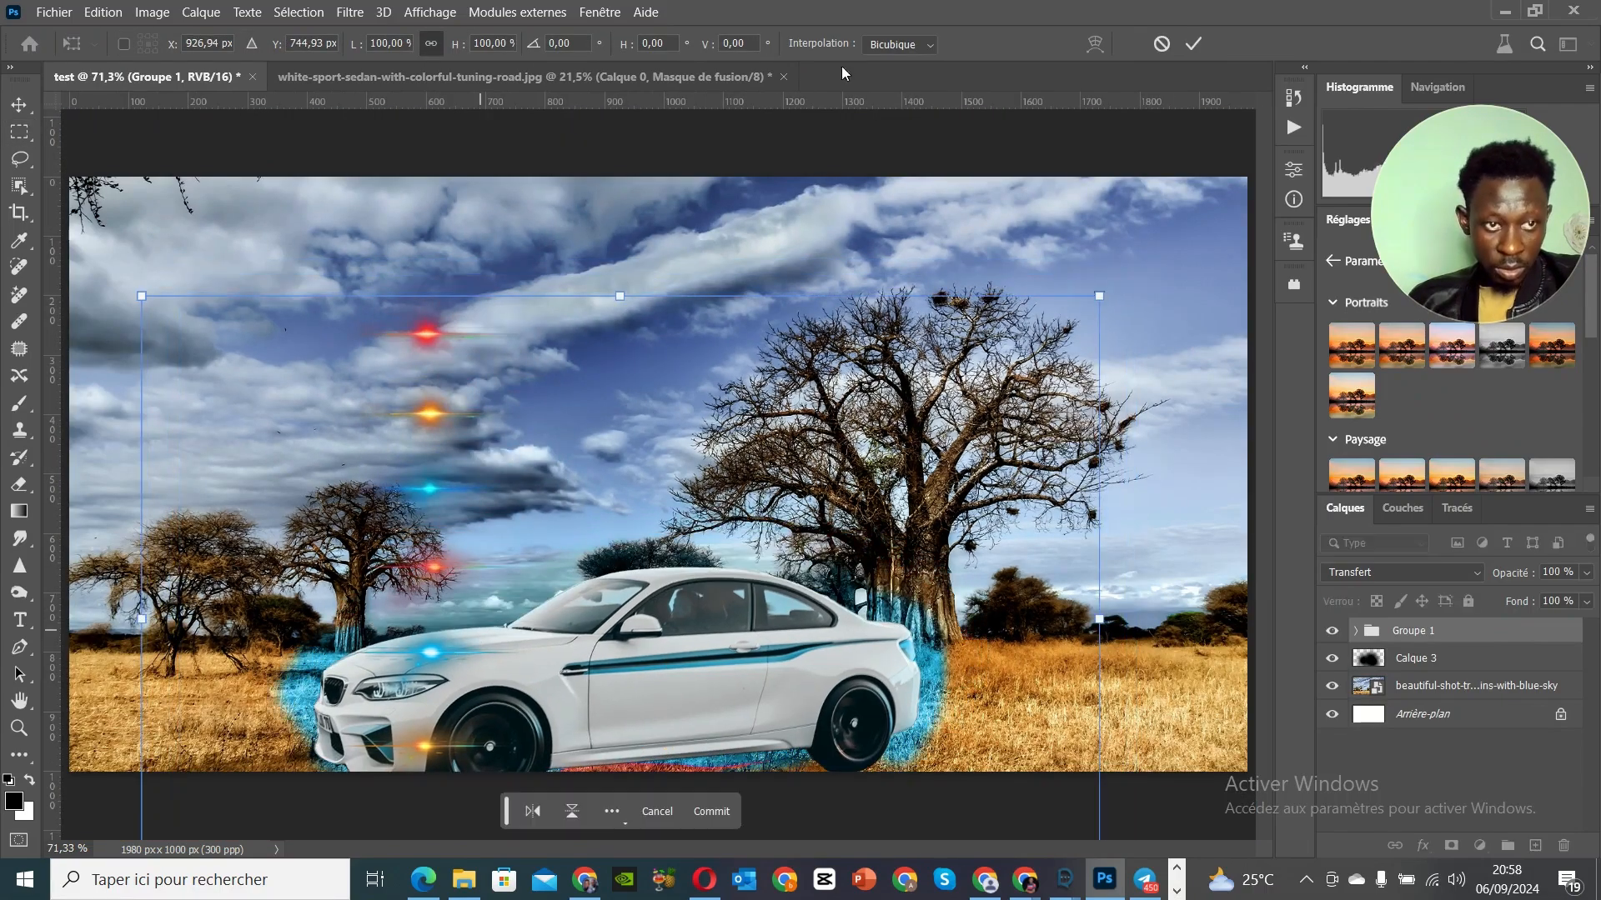
{"action": "left_click", "coordinate": [1162, 45]}
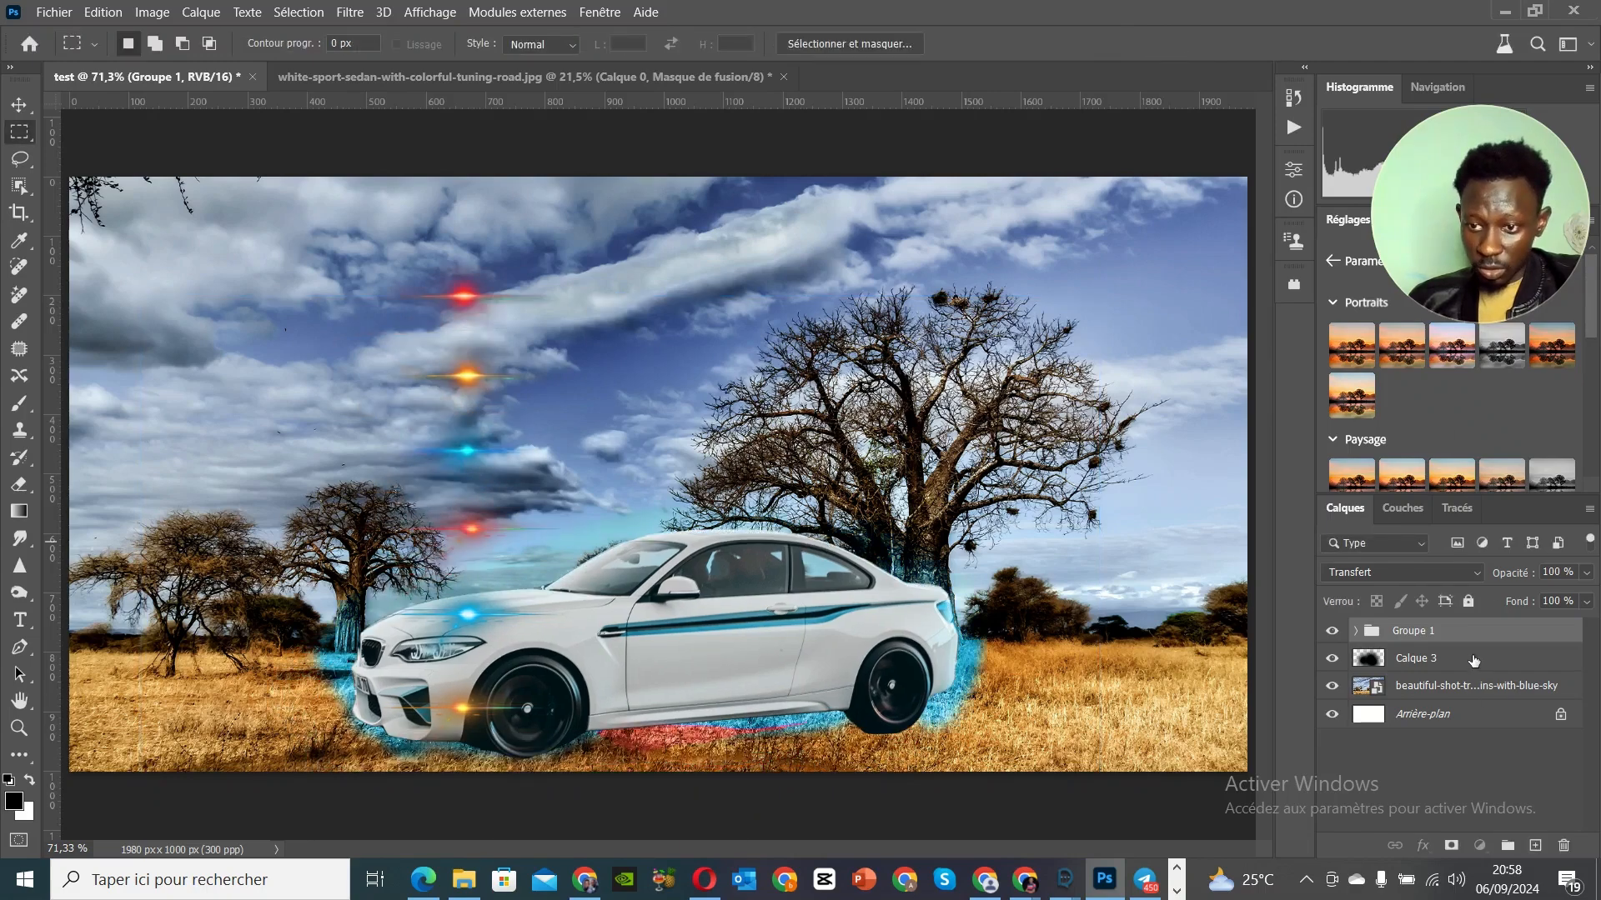
Step: Expand Groupe 1 and rasterize the pngegg (1) smart object so the Eraser can edit it
{"action": "left_click", "coordinate": [1473, 661]}
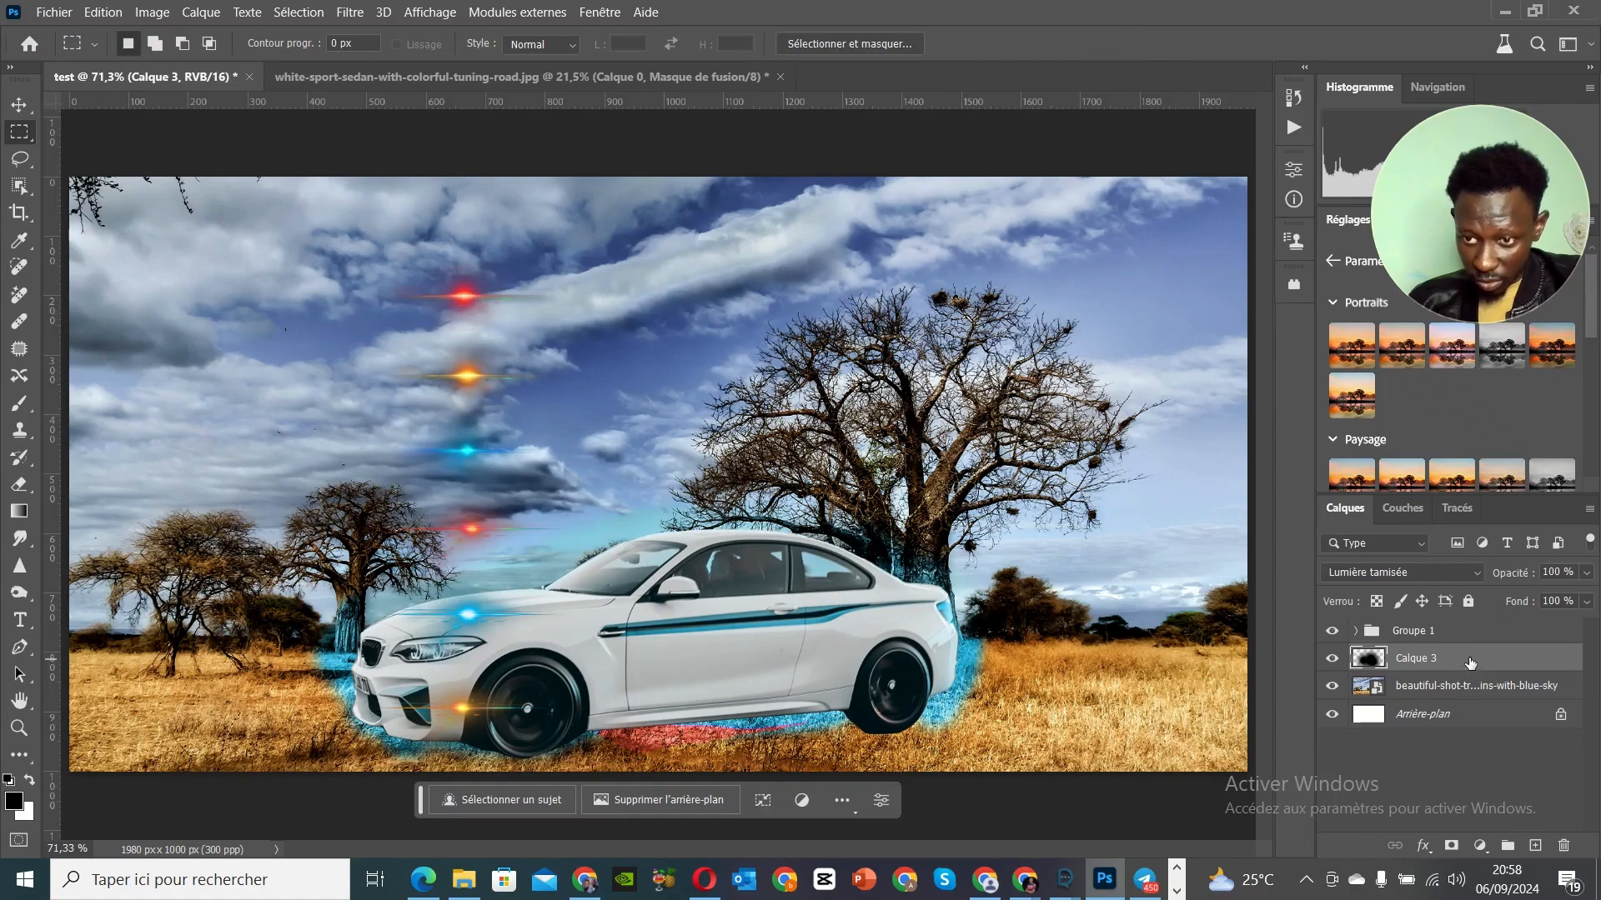
{"action": "left_click", "coordinate": [1355, 631]}
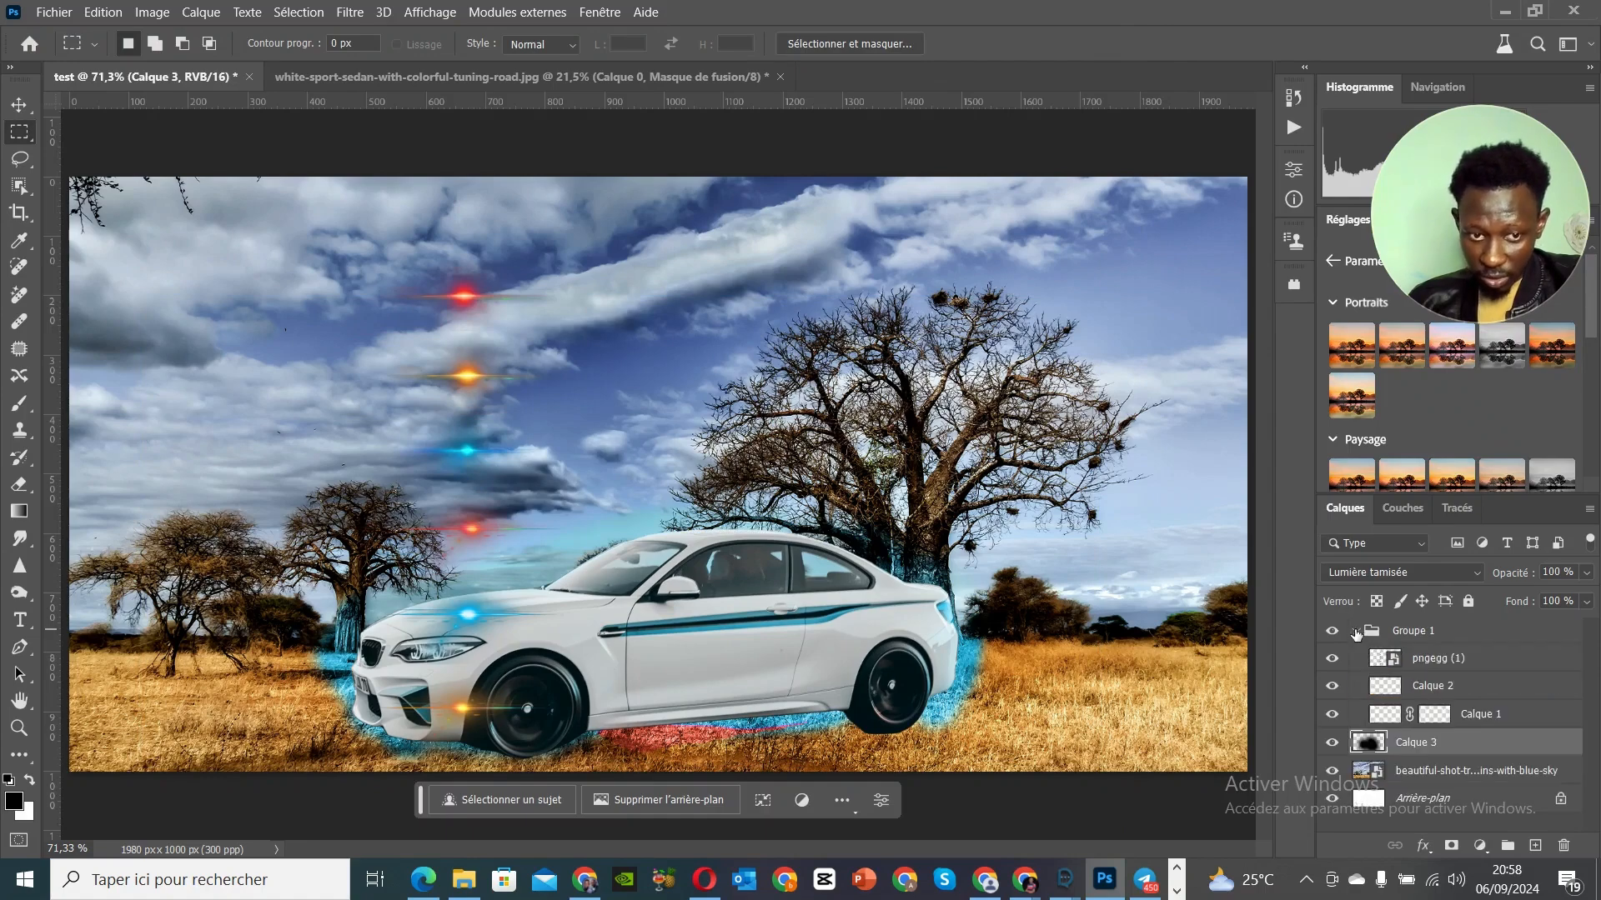
{"action": "left_click", "coordinate": [1435, 660]}
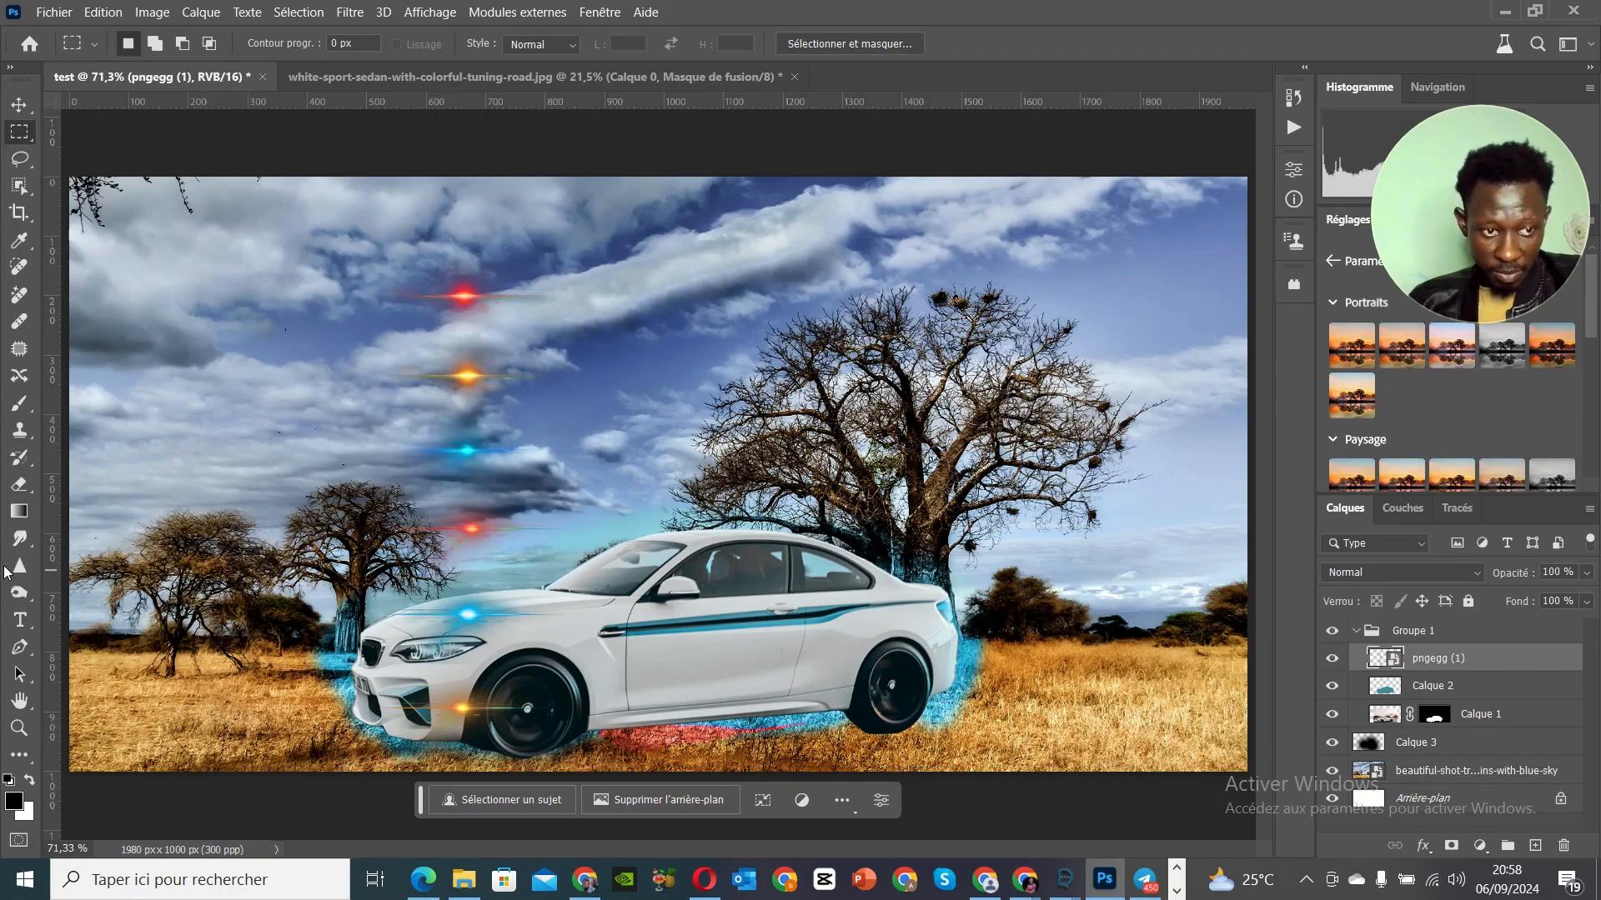
{"action": "left_click", "coordinate": [18, 488]}
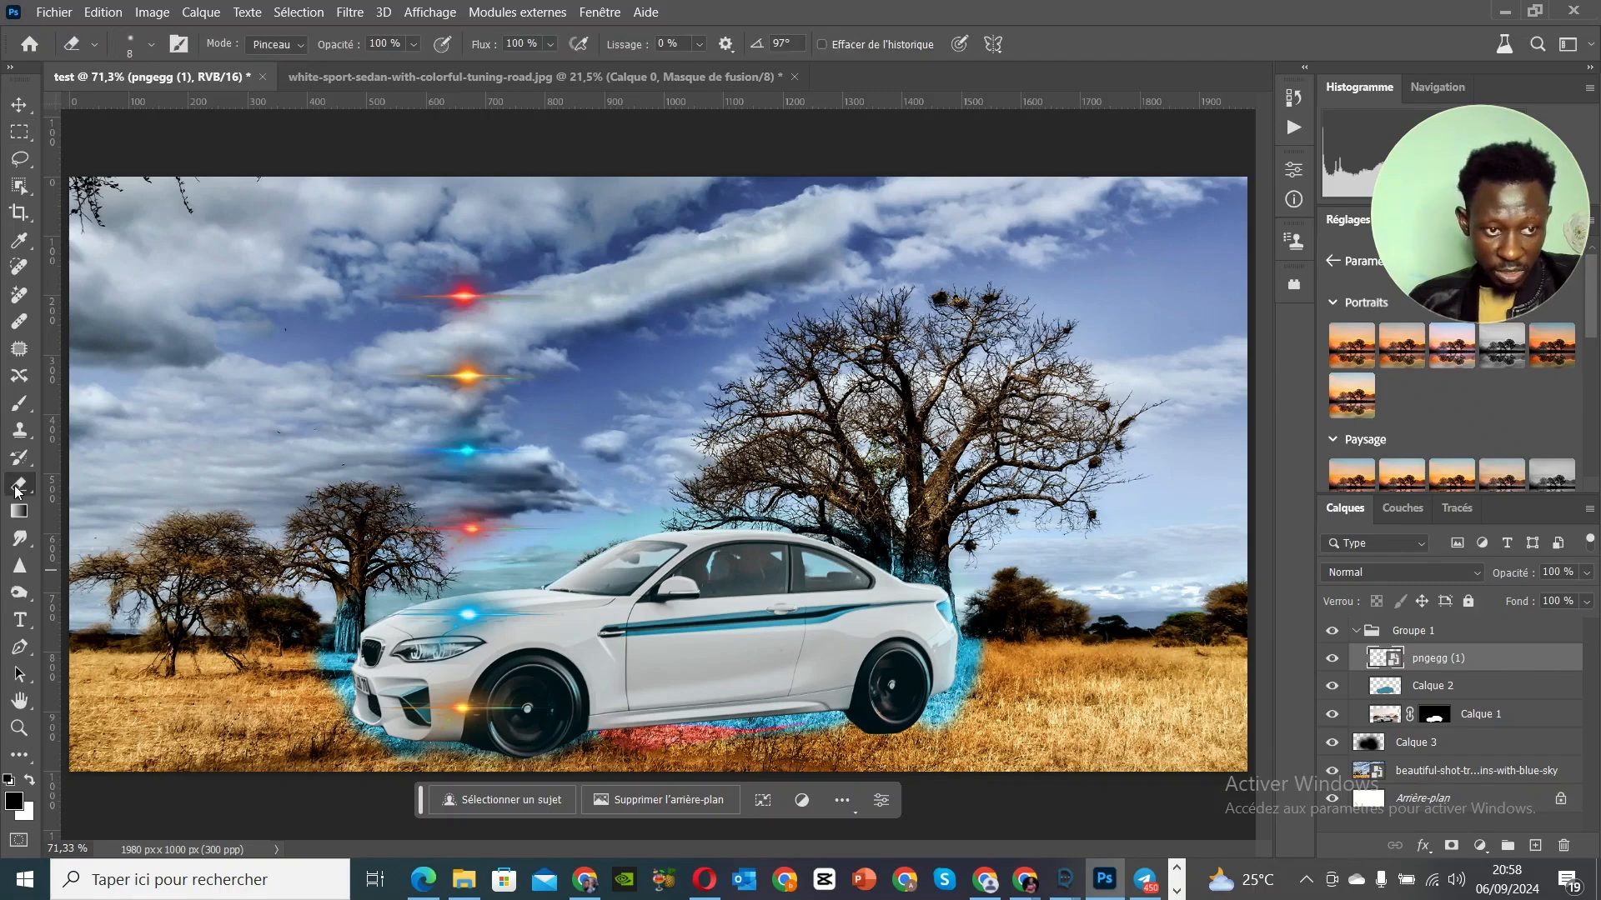
{"action": "left_click", "coordinate": [614, 685]}
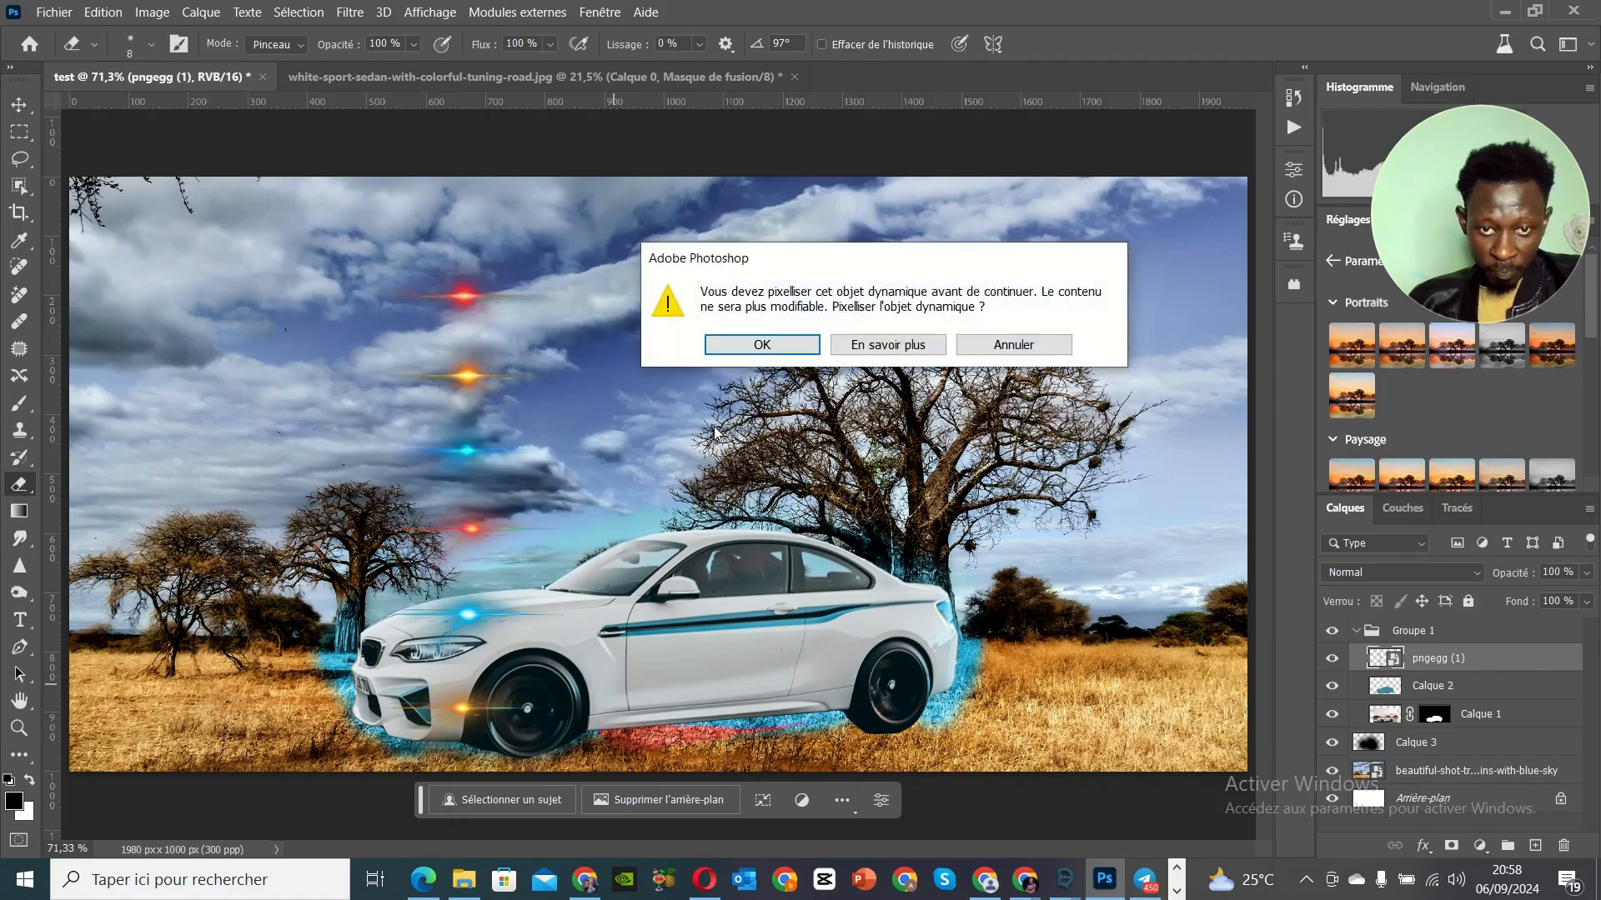
{"action": "left_click", "coordinate": [774, 344]}
Step: Erase every flare except the blue one on the hood with a soft 69 px eraser at 0 % hardness
{"action": "right_click", "coordinate": [766, 341]}
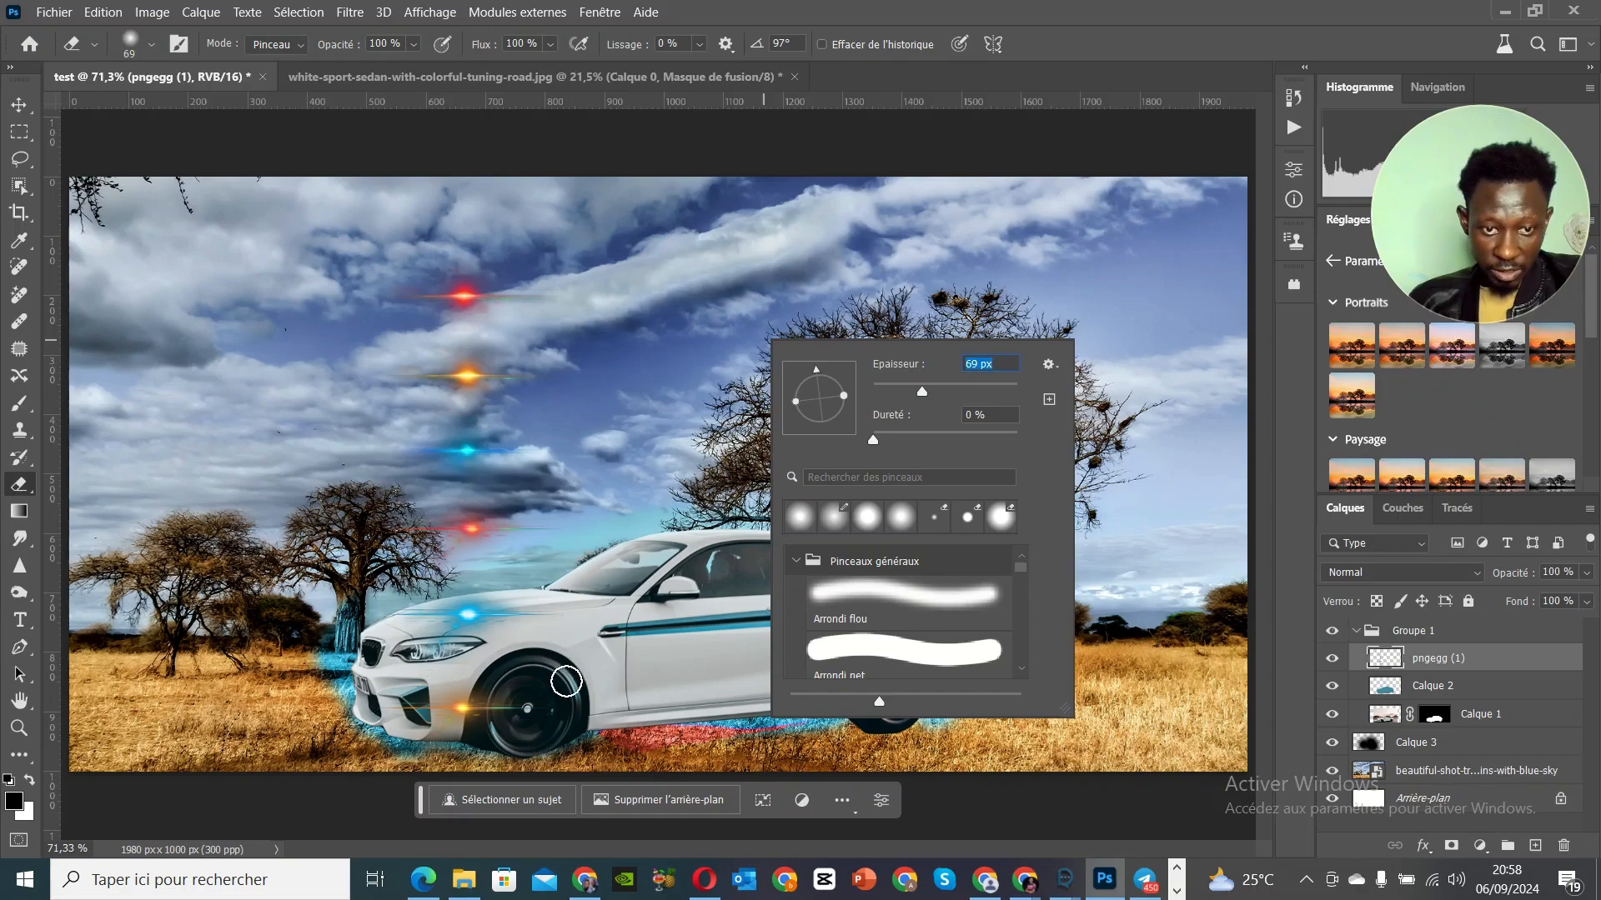
{"action": "key", "text": "Return"}
{"action": "mouse_move", "coordinate": [488, 527]}
{"action": "left_mouse_down"}
{"action": "mouse_move", "coordinate": [504, 533]}
{"action": "mouse_move", "coordinate": [414, 536]}
{"action": "mouse_move", "coordinate": [455, 533]}
{"action": "left_mouse_up"}
{"action": "left_click_drag", "start_coordinate": [512, 457], "coordinate": [427, 441]}
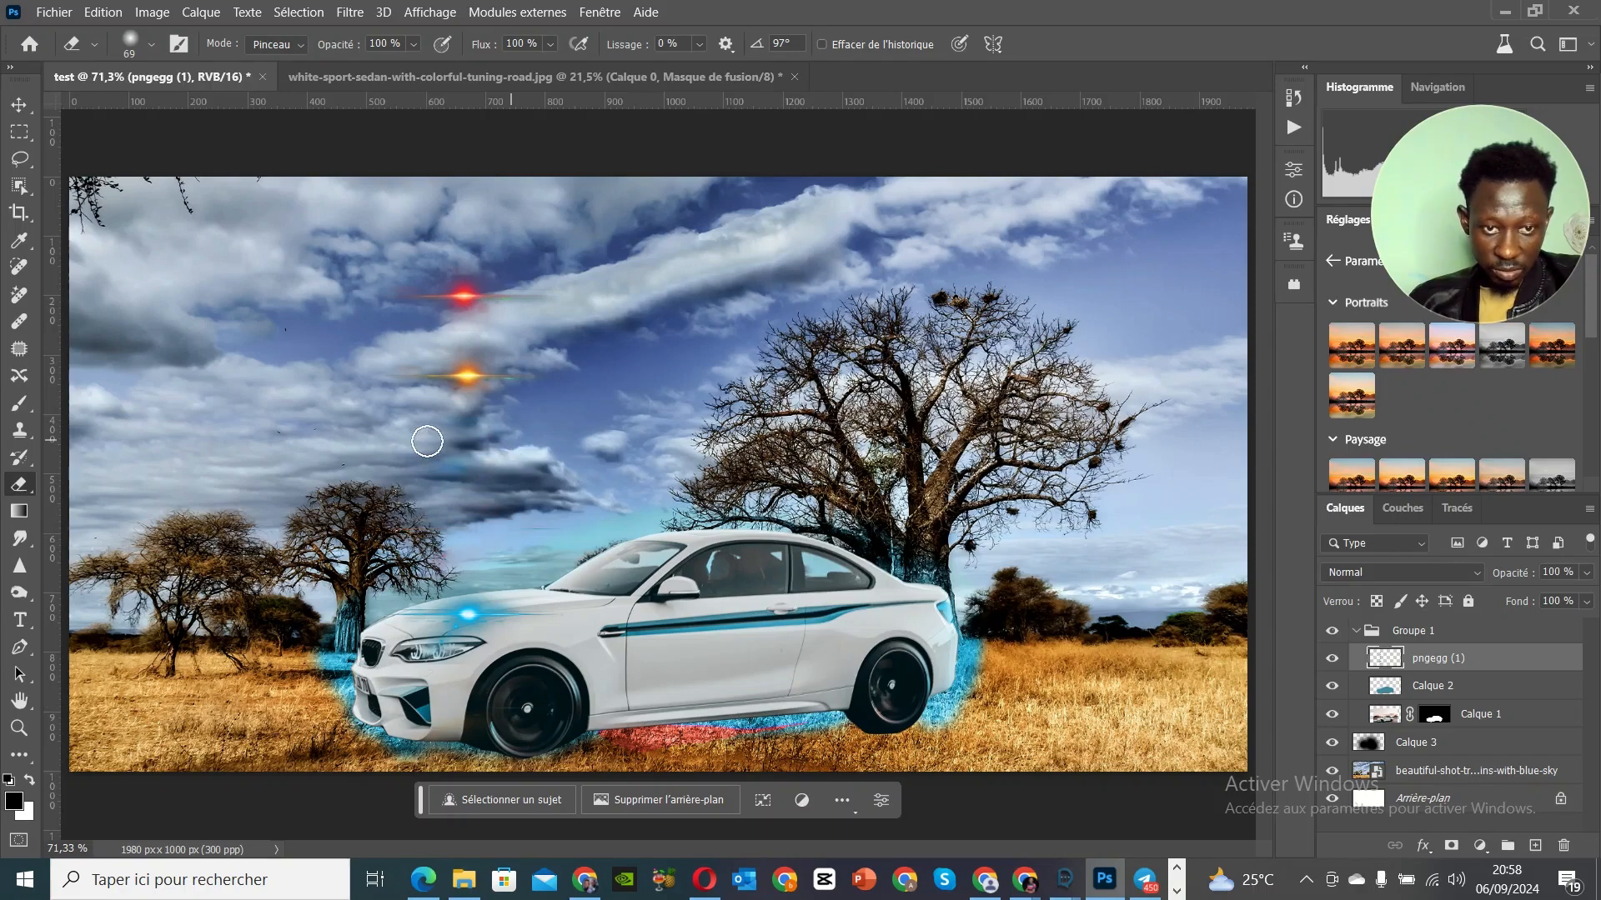
{"action": "mouse_move", "coordinate": [501, 379]}
{"action": "left_mouse_down"}
{"action": "mouse_move", "coordinate": [484, 345]}
{"action": "mouse_move", "coordinate": [510, 300]}
{"action": "left_mouse_up"}
Step: Move the remaining blue flare from the hood onto the car's front headlight
{"action": "left_click", "coordinate": [20, 105]}
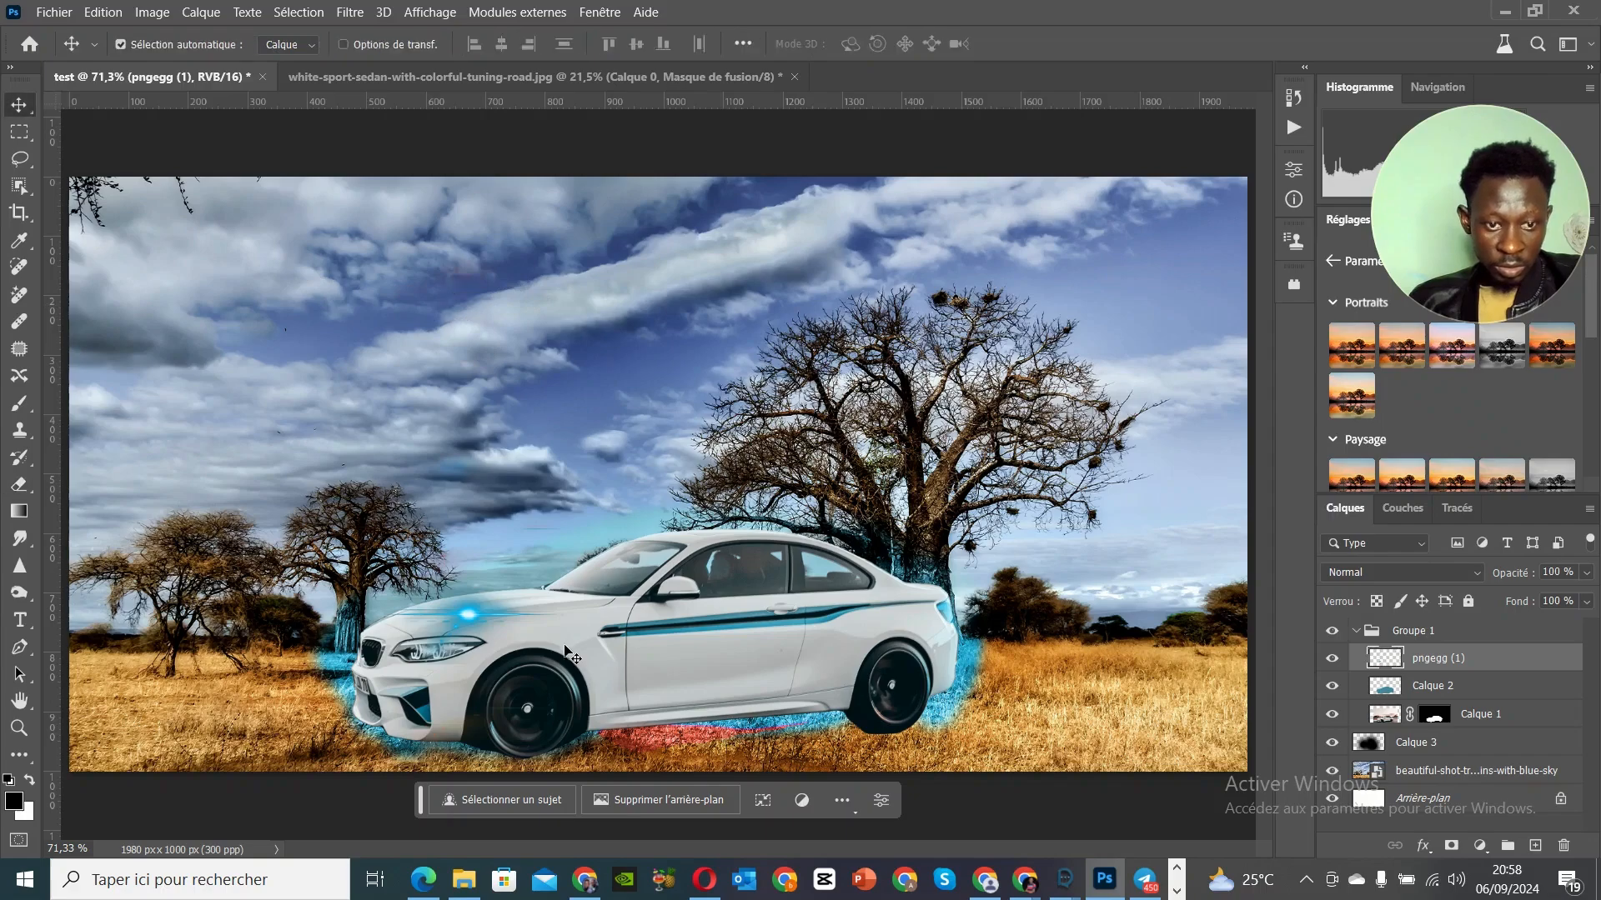
{"action": "scroll", "coordinate": [442, 720], "scroll_direction": "up", "scroll_amount": 3}
{"action": "scroll", "coordinate": [442, 713], "scroll_direction": "up", "scroll_amount": 3}
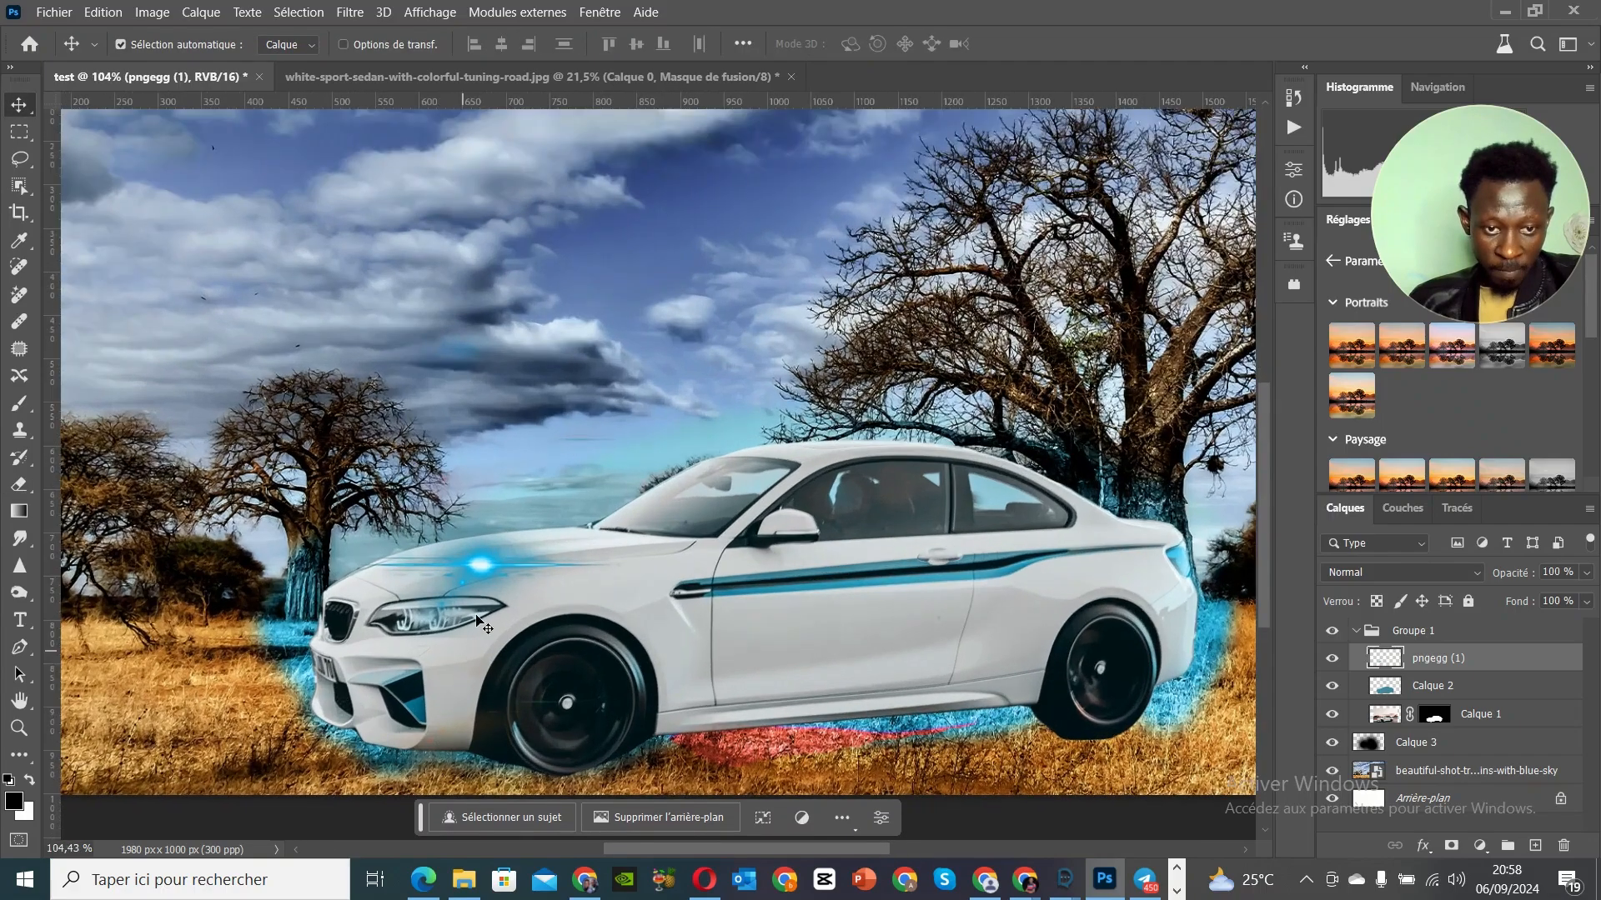
{"action": "left_click_drag", "start_coordinate": [452, 590], "coordinate": [406, 625]}
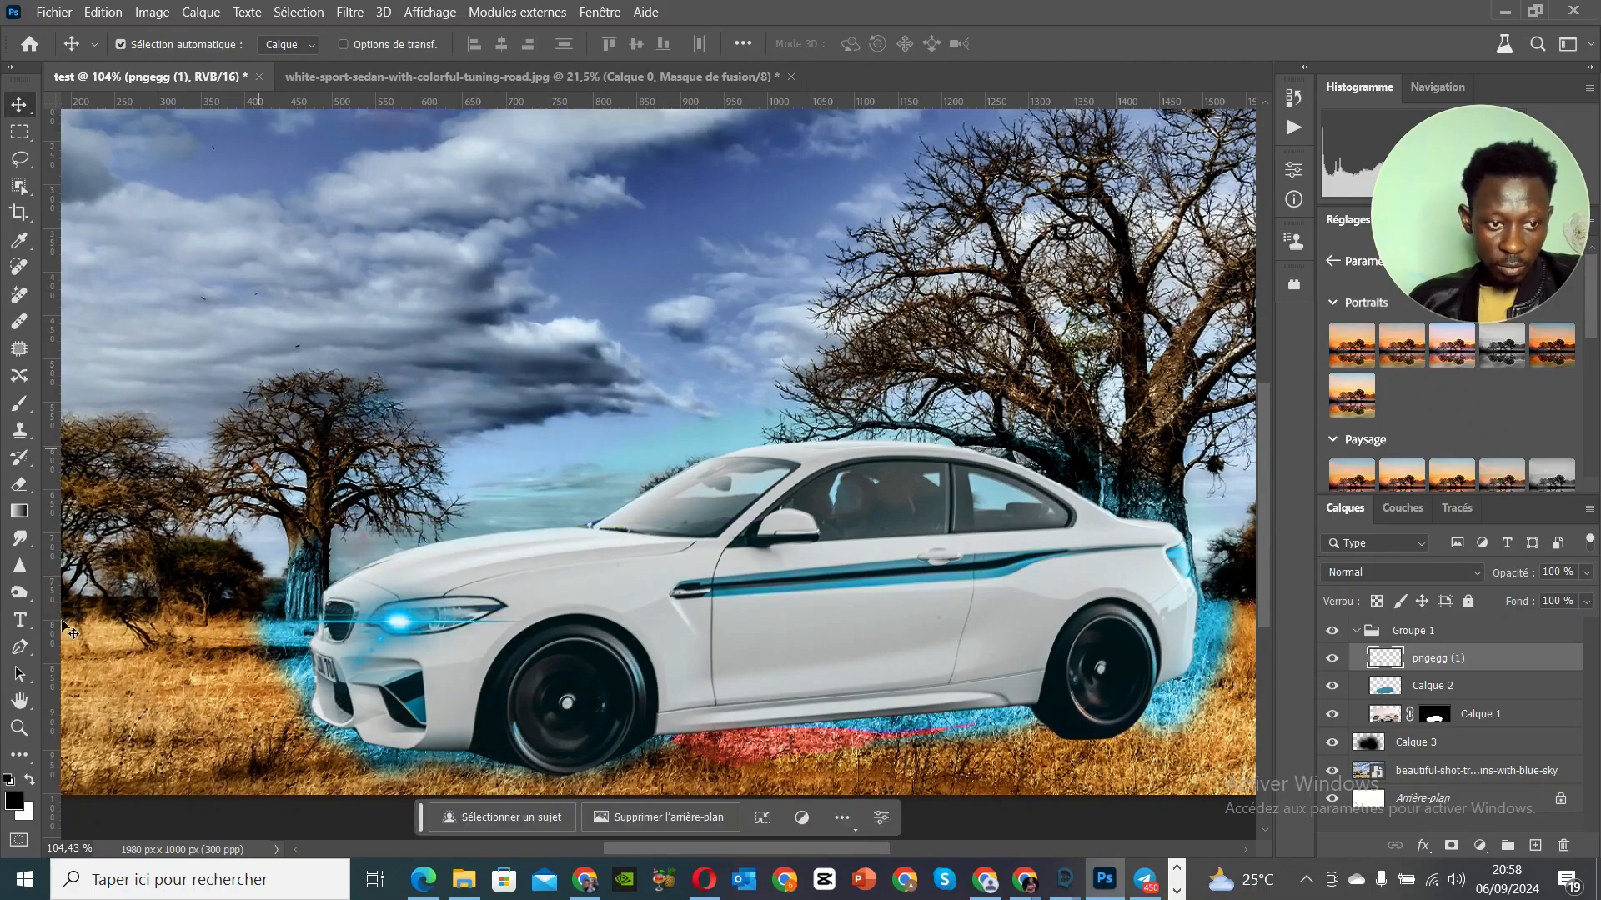
Step: Erase the stray blue specks of the flare below the headlight on the pngegg (1) layer
{"action": "key", "text": "e"}
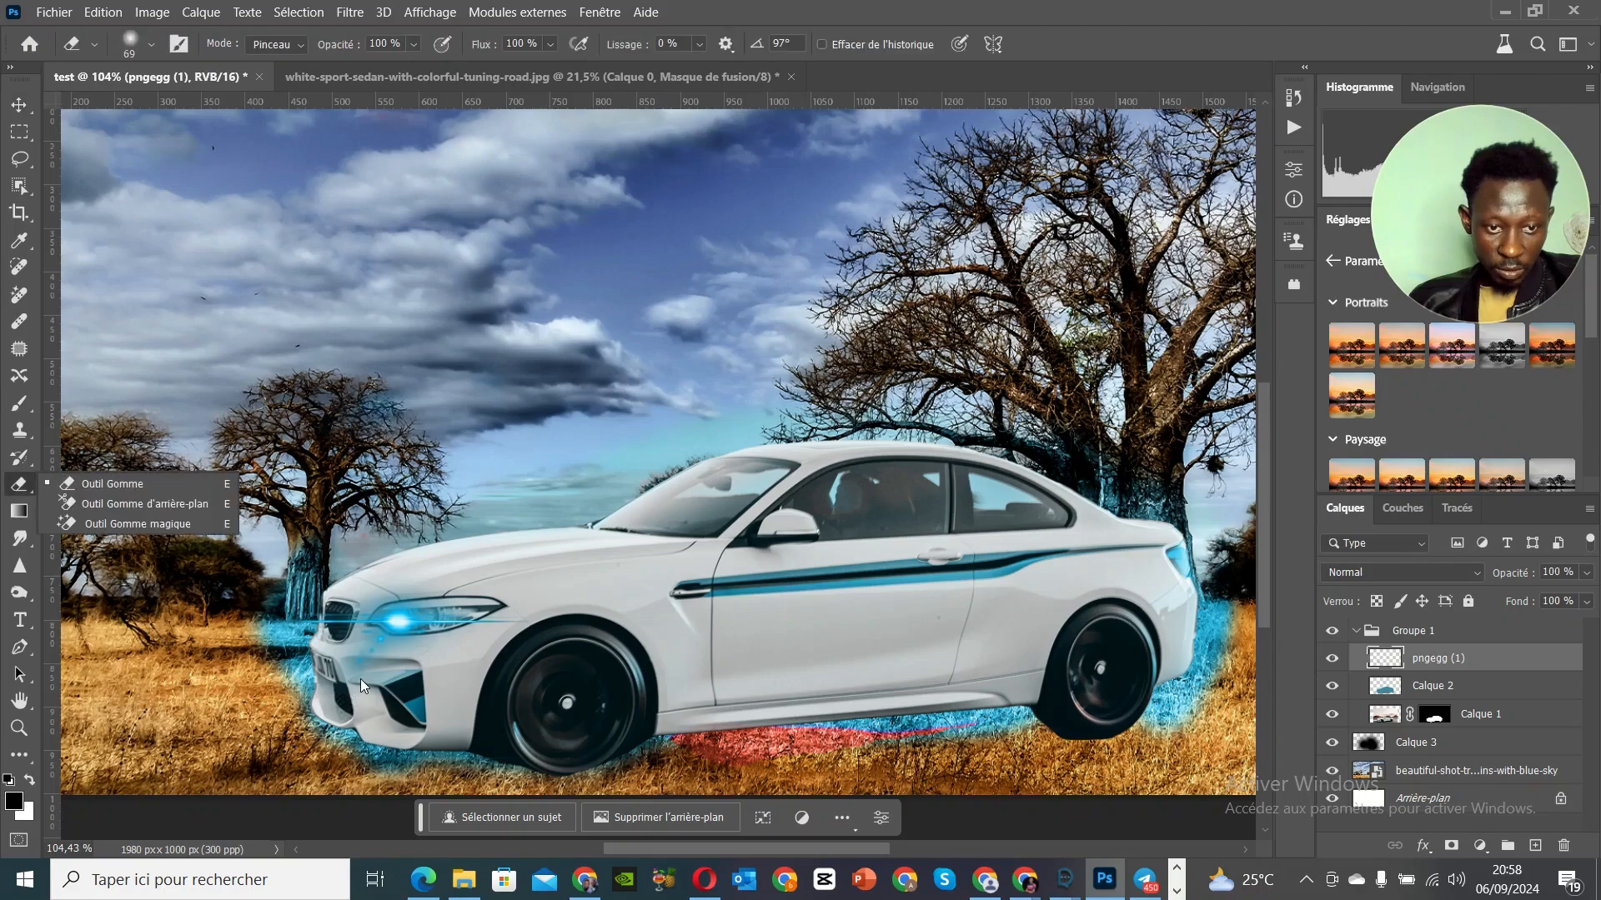
{"action": "scroll", "coordinate": [360, 679], "scroll_direction": "up", "scroll_amount": 5}
{"action": "scroll", "coordinate": [356, 659], "scroll_direction": "up", "scroll_amount": 1}
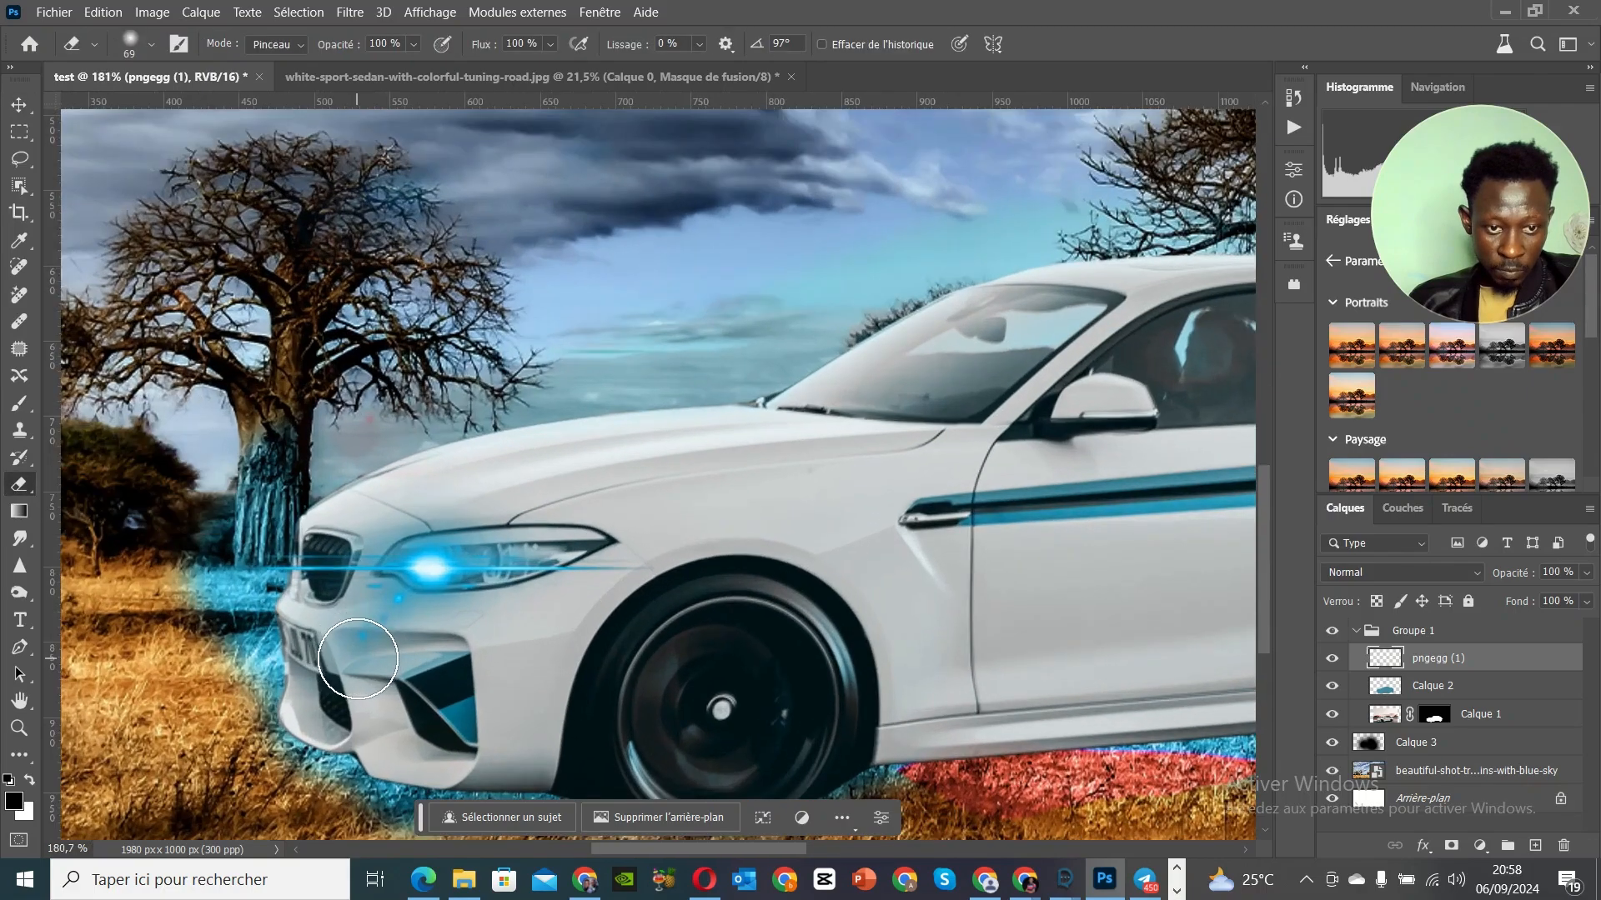
{"action": "right_click", "coordinate": [357, 671], "text": "alt"}
{"action": "scroll", "coordinate": [482, 654], "scroll_direction": "up", "scroll_amount": 2}
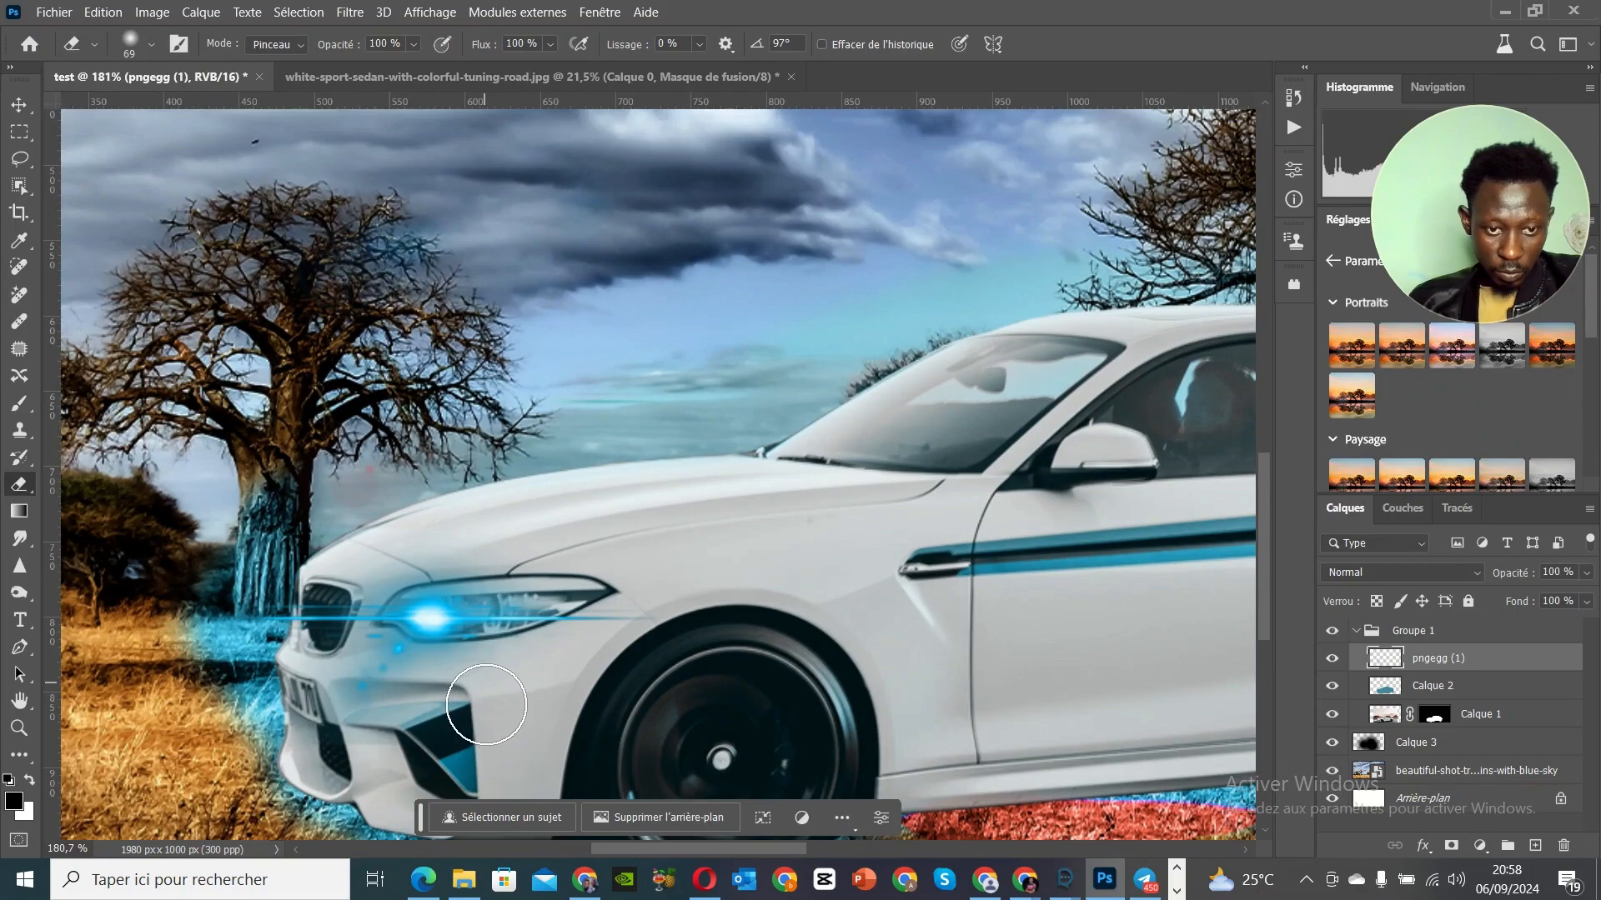
{"action": "scroll", "coordinate": [488, 692], "scroll_direction": "down", "scroll_amount": 2}
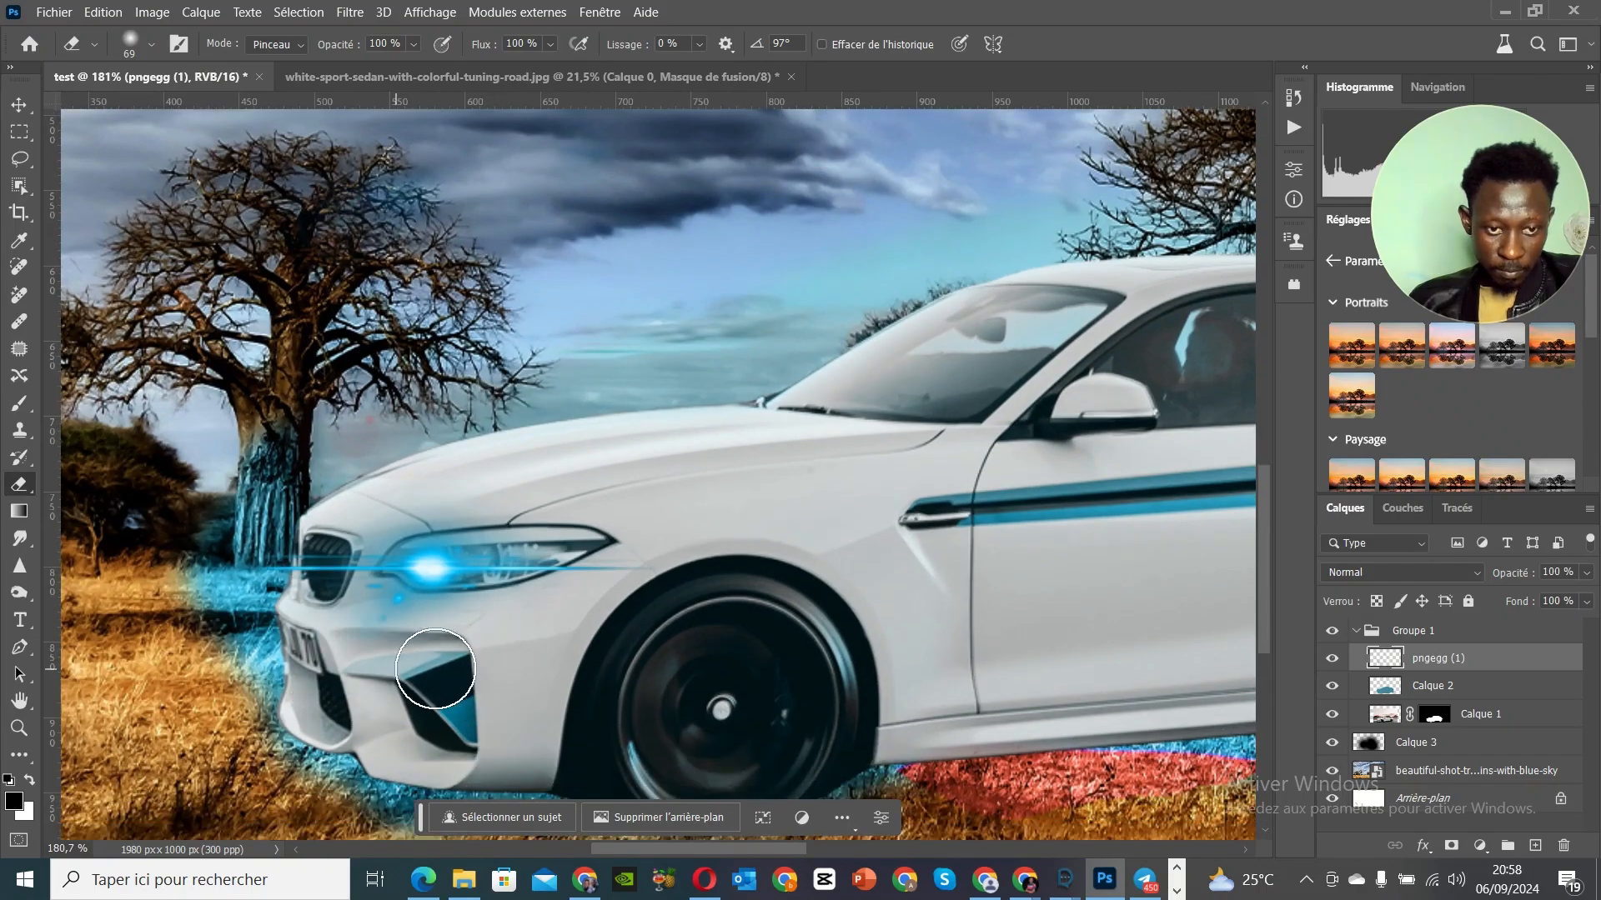
{"action": "left_click_drag", "start_coordinate": [390, 654], "coordinate": [354, 650]}
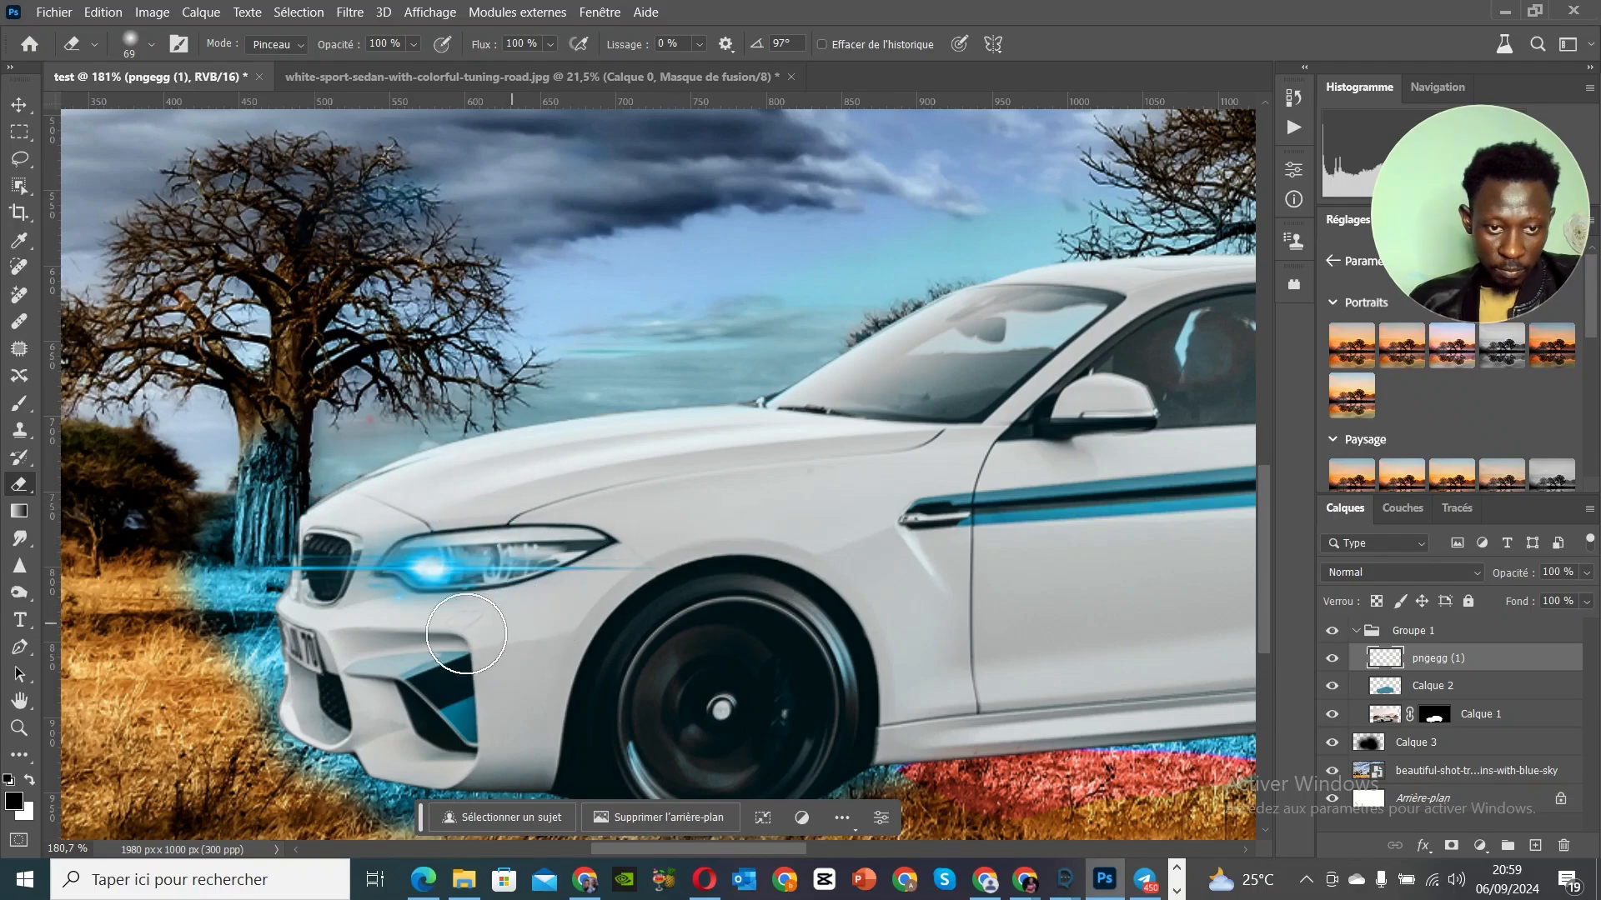
{"action": "left_click", "coordinate": [20, 106]}
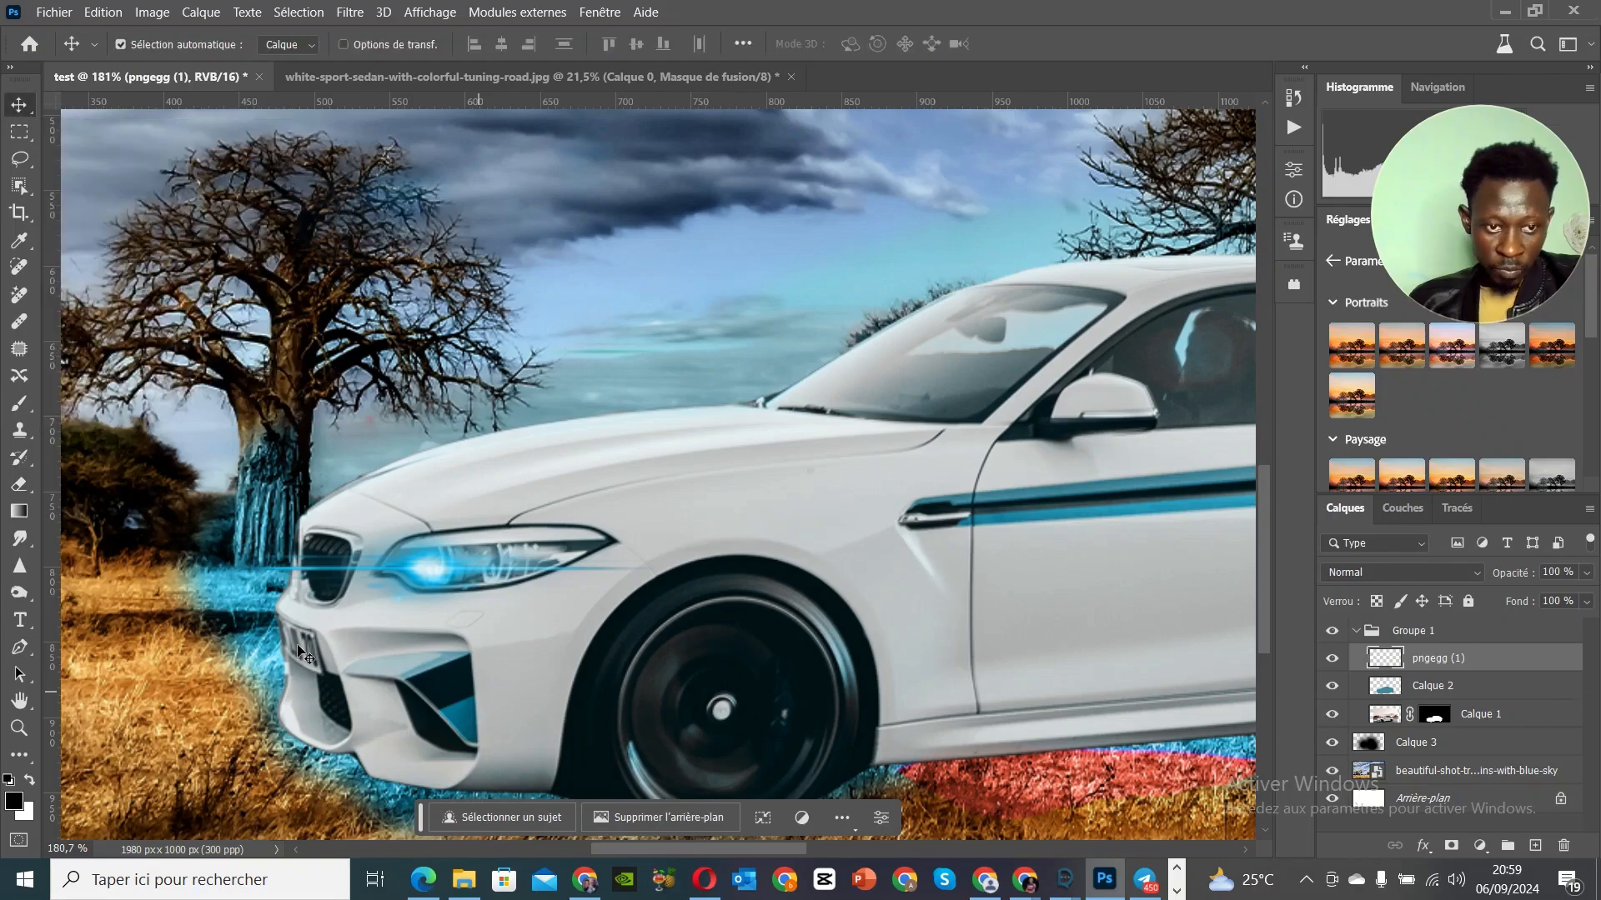
Step: On Calque 2, erase the cyan tint spilling over the tree trunk and grass in front of the car's nose
{"action": "left_click", "coordinate": [1401, 688]}
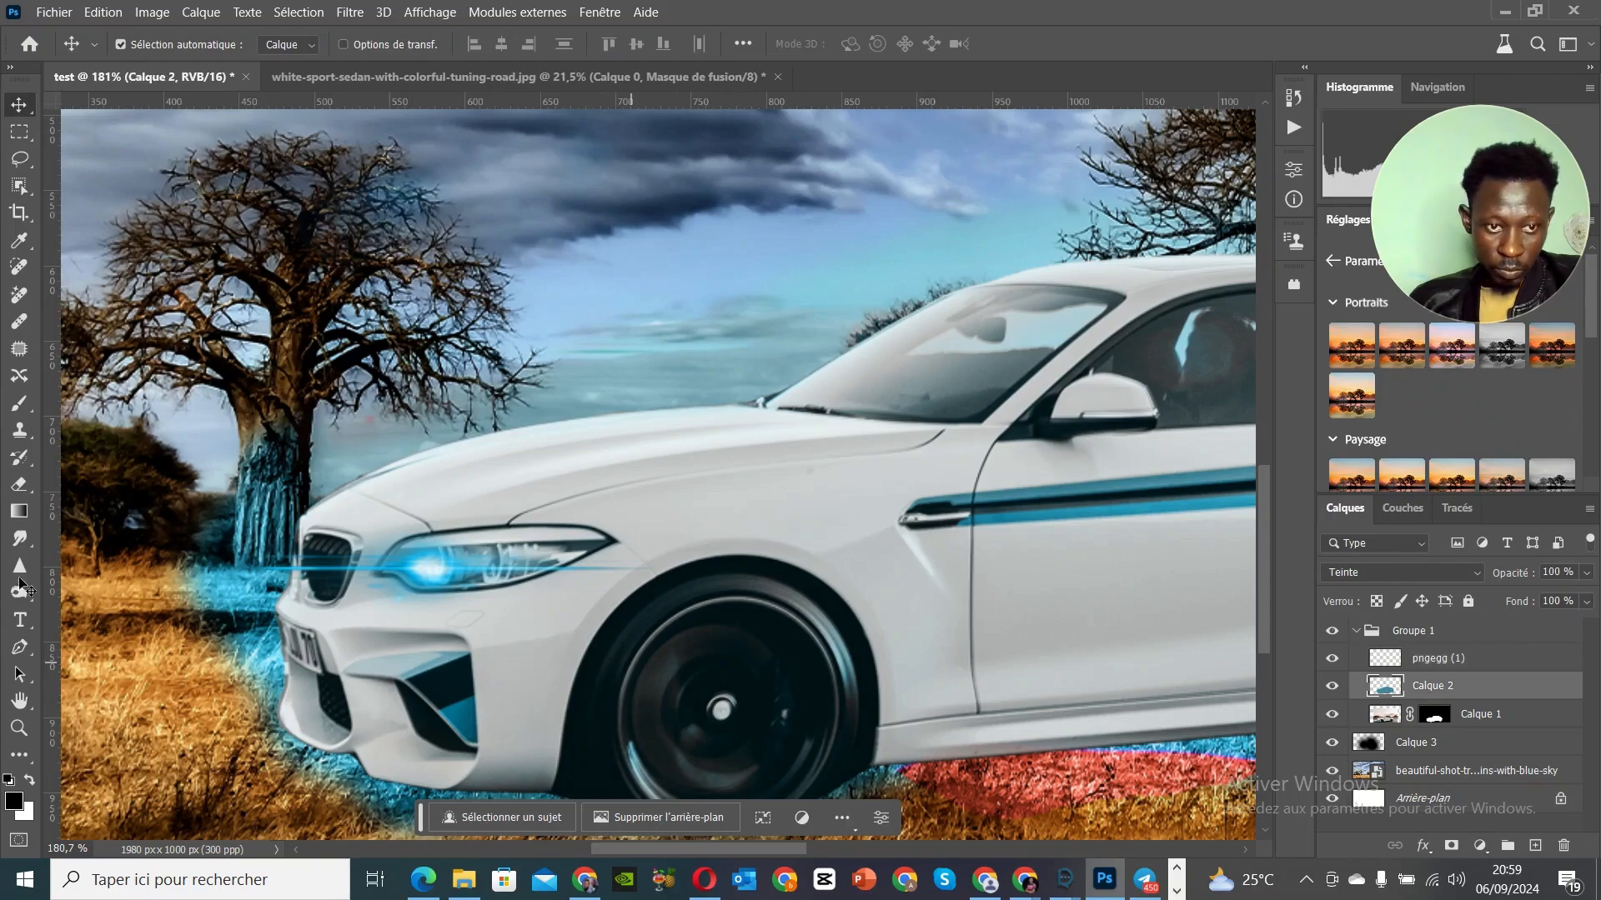
{"action": "left_click", "coordinate": [20, 484]}
{"action": "mouse_move", "coordinate": [256, 411]}
{"action": "left_mouse_down"}
{"action": "mouse_move", "coordinate": [165, 576]}
{"action": "mouse_move", "coordinate": [277, 432]}
{"action": "mouse_move", "coordinate": [212, 524]}
{"action": "mouse_move", "coordinate": [255, 457]}
{"action": "mouse_move", "coordinate": [238, 463]}
{"action": "mouse_move", "coordinate": [208, 648]}
{"action": "mouse_move", "coordinate": [226, 600]}
{"action": "mouse_move", "coordinate": [226, 698]}
{"action": "mouse_move", "coordinate": [292, 801]}
{"action": "left_mouse_up"}
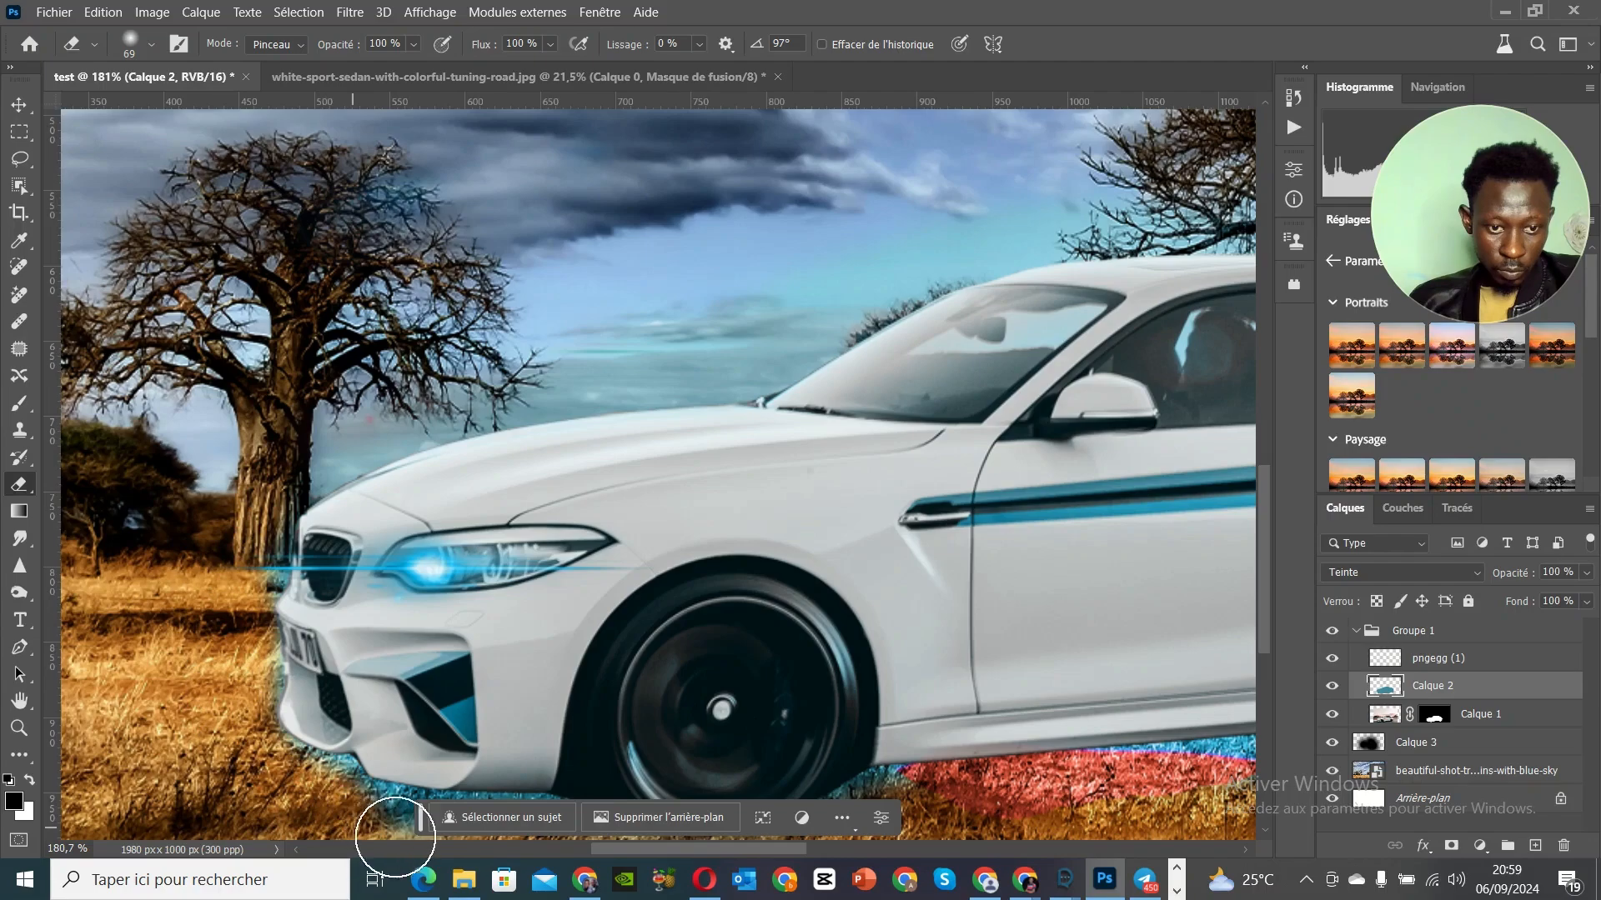
{"action": "scroll", "coordinate": [583, 732], "scroll_direction": "down", "scroll_amount": 4}
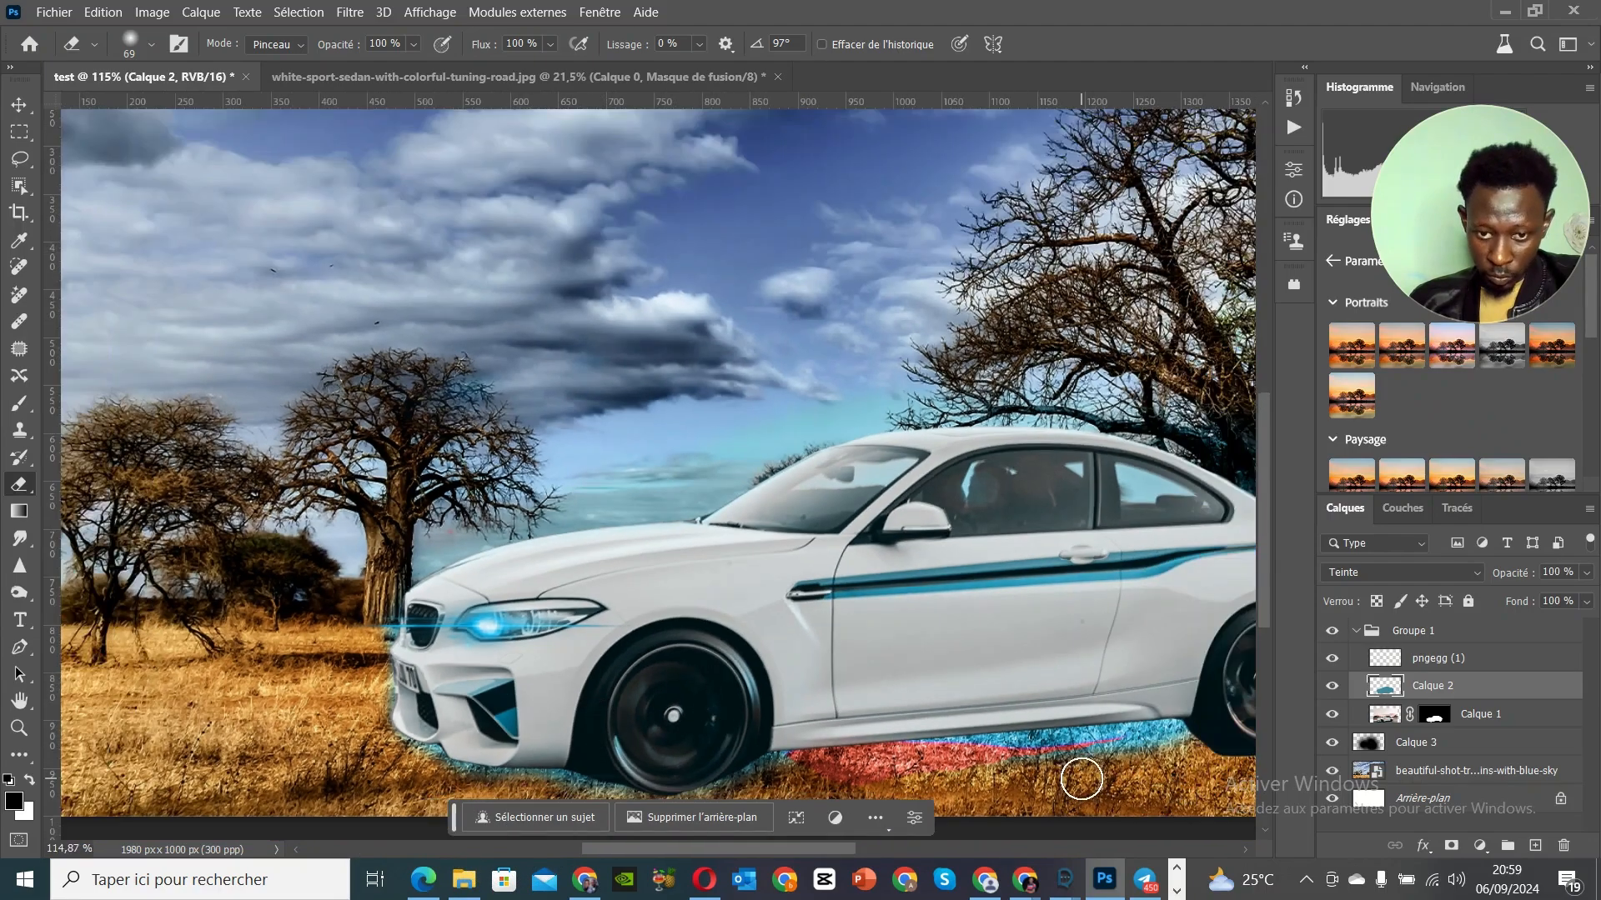
{"action": "scroll", "coordinate": [1059, 767], "scroll_direction": "down", "scroll_amount": 2}
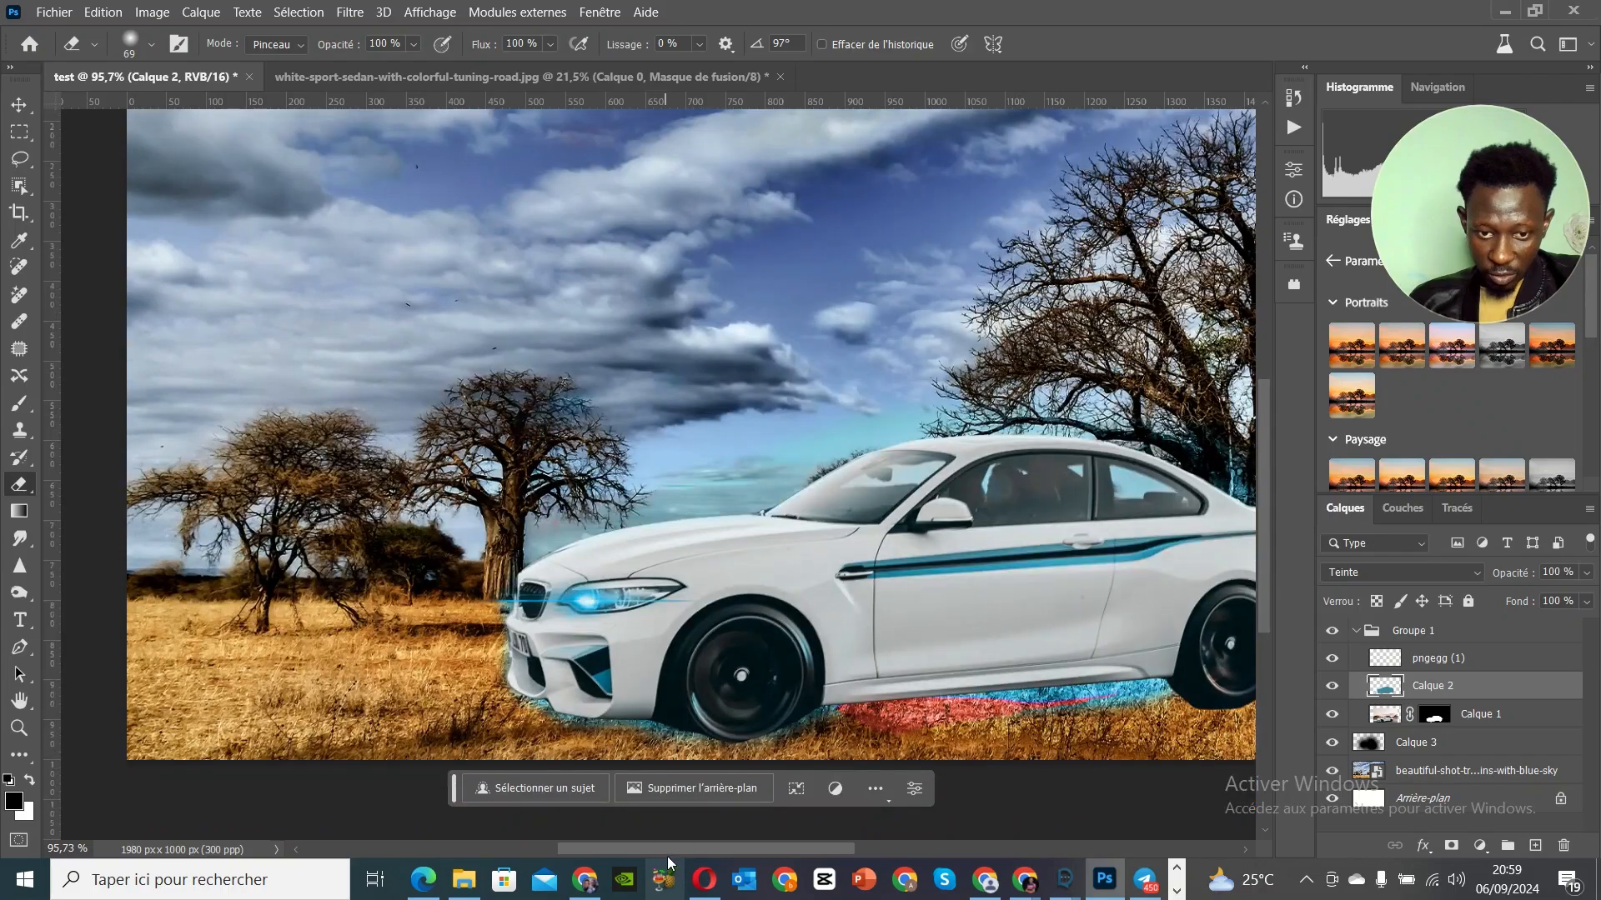
Step: On Calque 2, erase the red and cyan tint spilling beneath the car's sill and behind its rear bumper
{"action": "left_click_drag", "start_coordinate": [676, 850], "coordinate": [694, 850]}
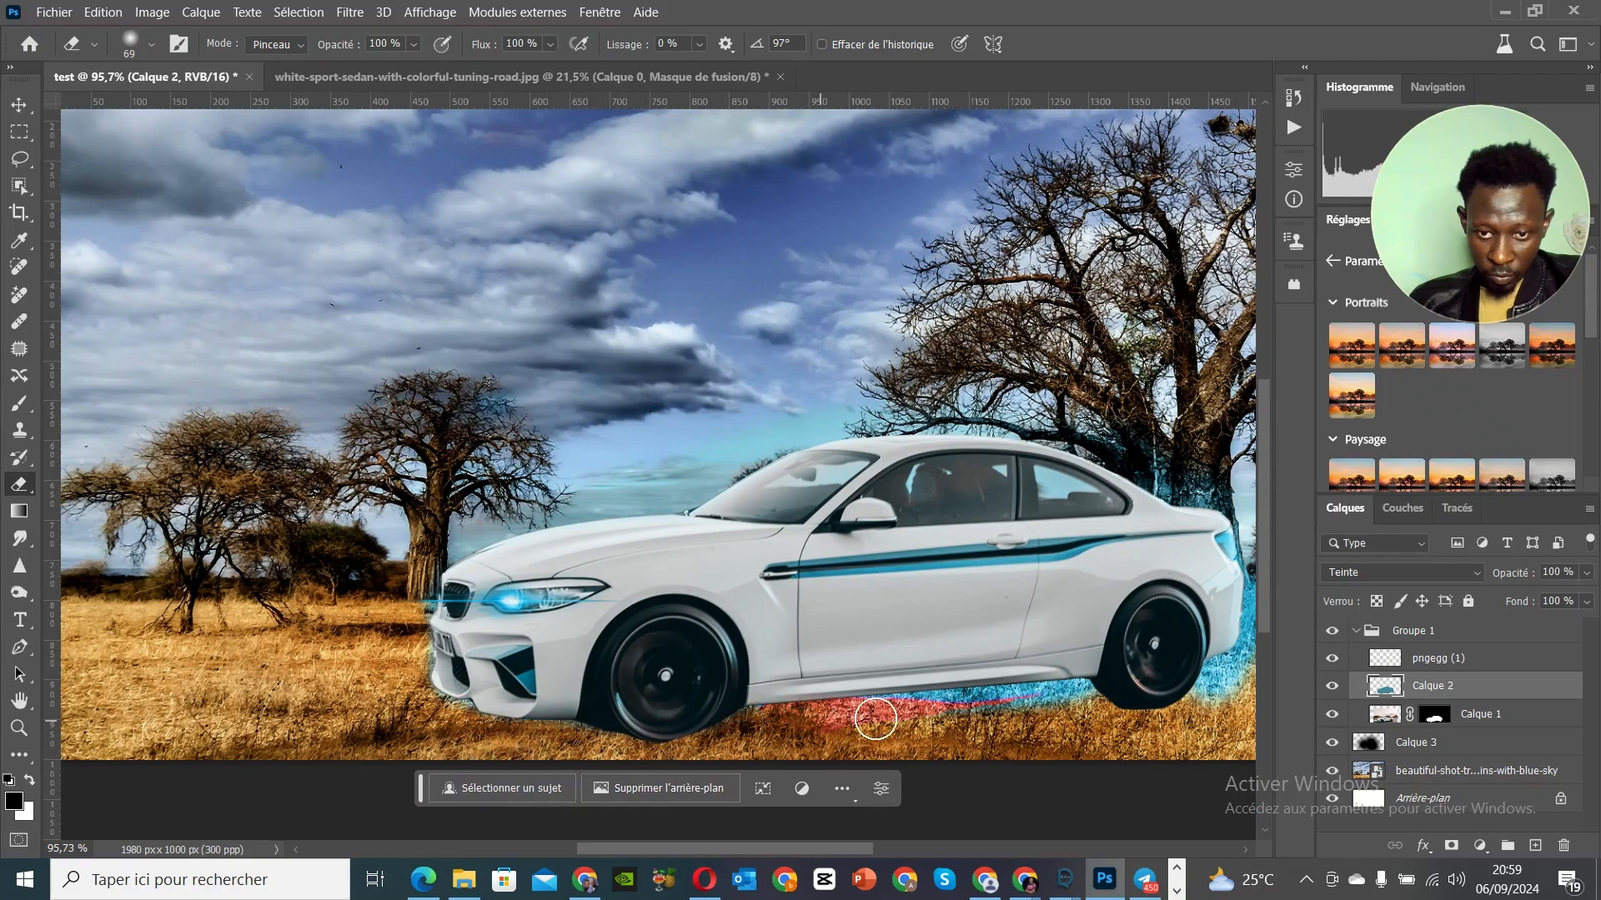
{"action": "left_click_drag", "start_coordinate": [875, 718], "coordinate": [1077, 711]}
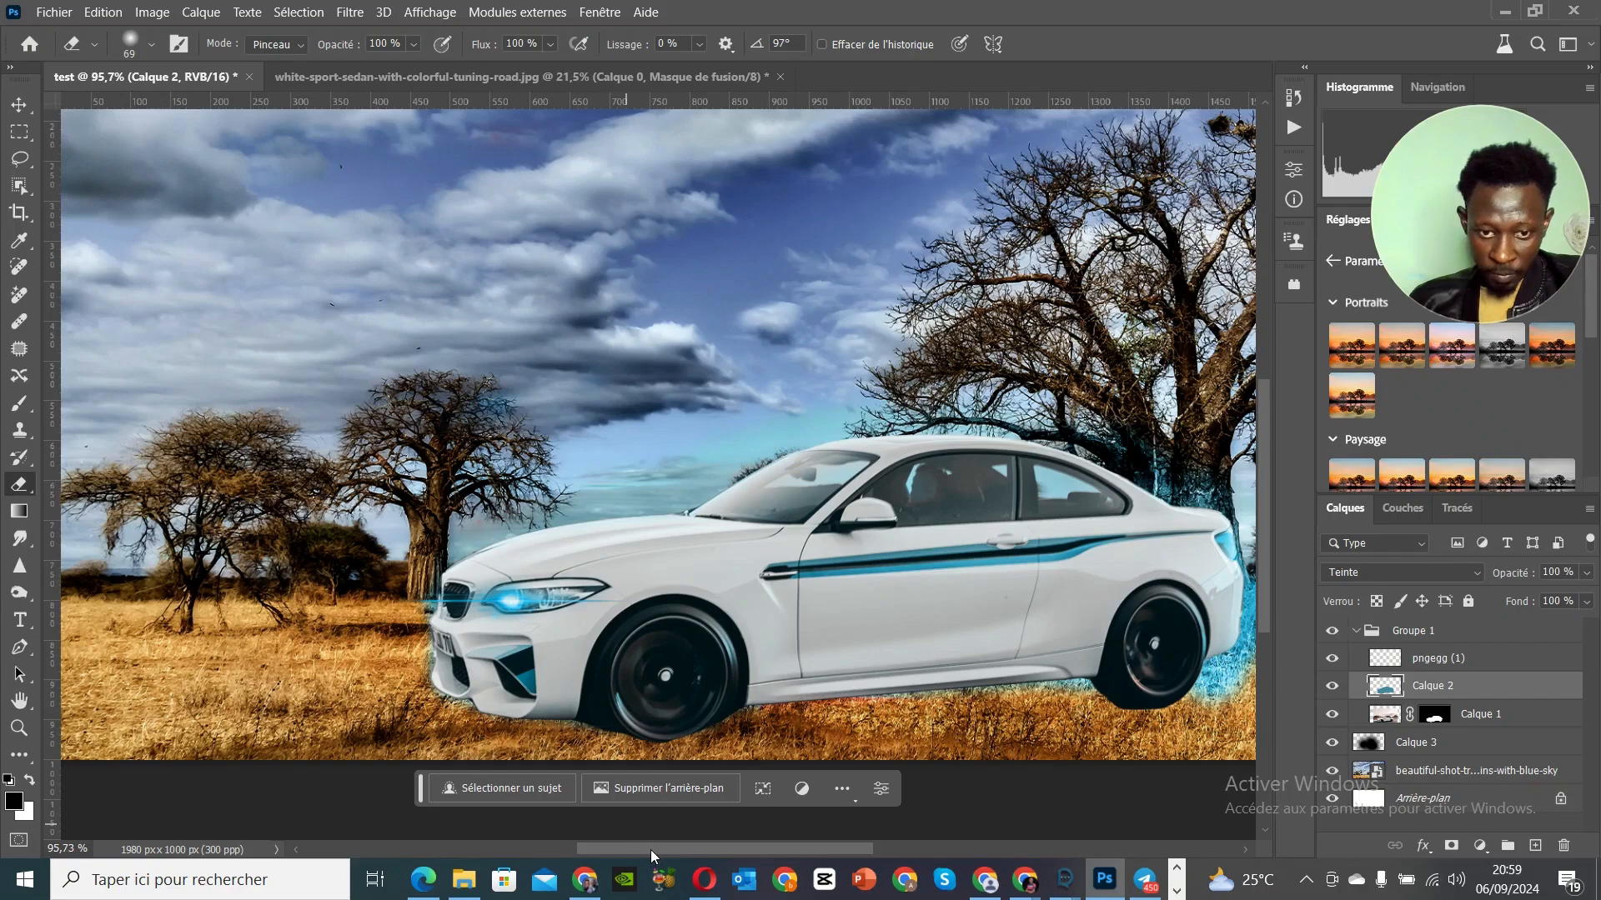
{"action": "left_click_drag", "start_coordinate": [650, 848], "coordinate": [699, 839]}
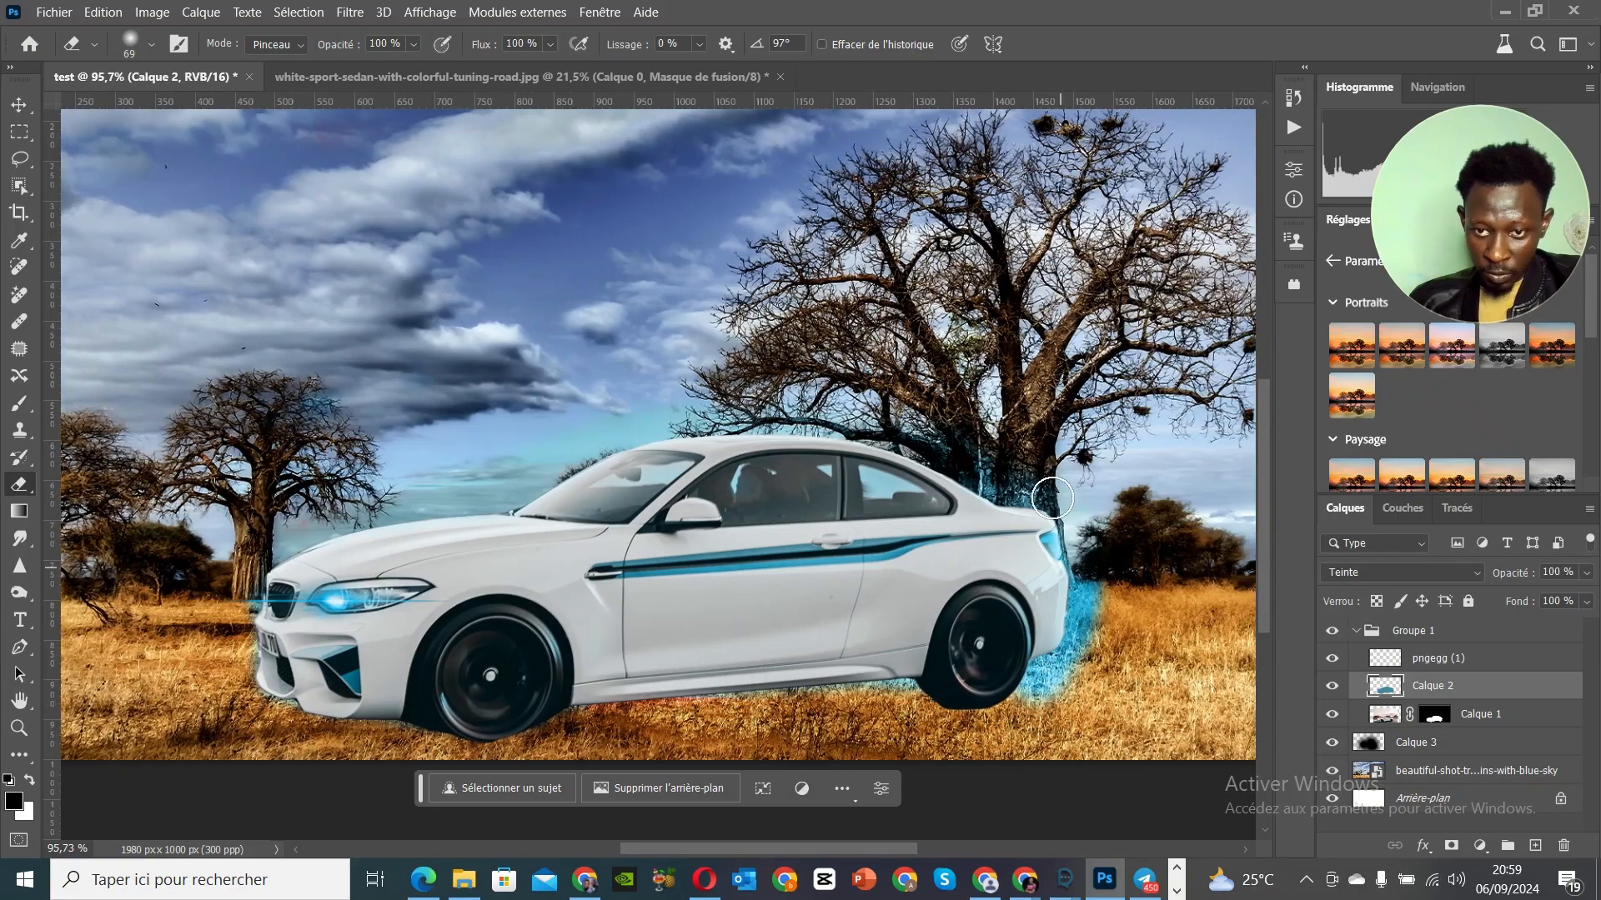
{"action": "mouse_move", "coordinate": [1052, 498]}
{"action": "left_mouse_down"}
{"action": "mouse_move", "coordinate": [1013, 474]}
{"action": "mouse_move", "coordinate": [1076, 506]}
{"action": "left_mouse_up"}
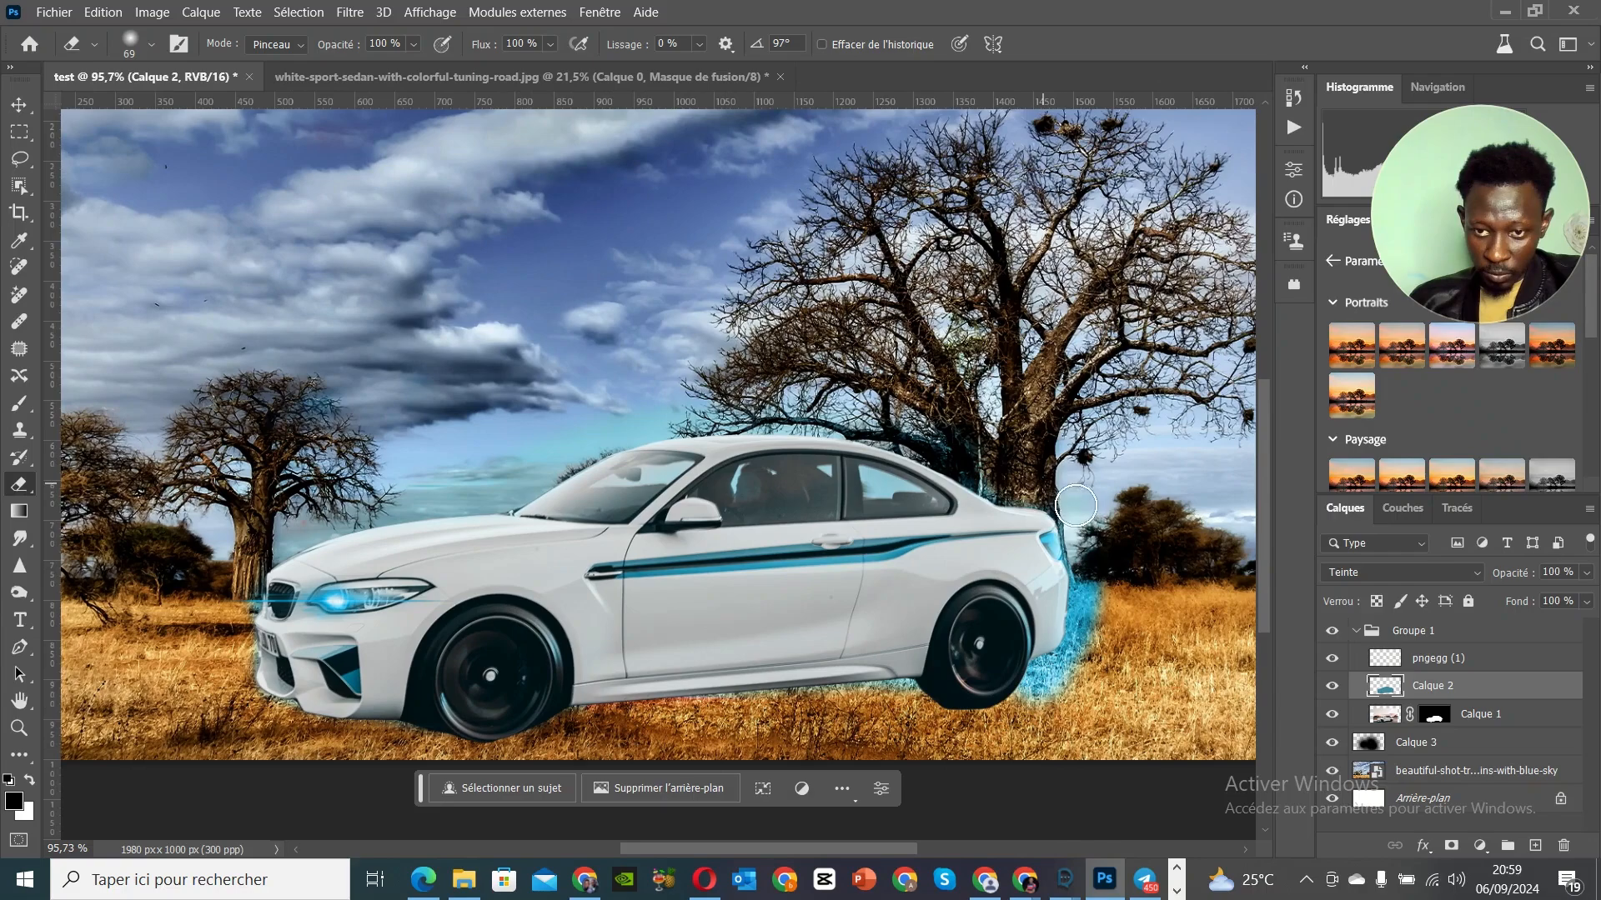
{"action": "mouse_move", "coordinate": [1100, 561]}
{"action": "left_mouse_down"}
{"action": "mouse_move", "coordinate": [1096, 635]}
{"action": "mouse_move", "coordinate": [1091, 534]}
{"action": "mouse_move", "coordinate": [1098, 642]}
{"action": "mouse_move", "coordinate": [1039, 706]}
{"action": "mouse_move", "coordinate": [1076, 670]}
{"action": "left_mouse_up"}
{"action": "scroll", "coordinate": [1075, 658], "scroll_direction": "down", "scroll_amount": 2}
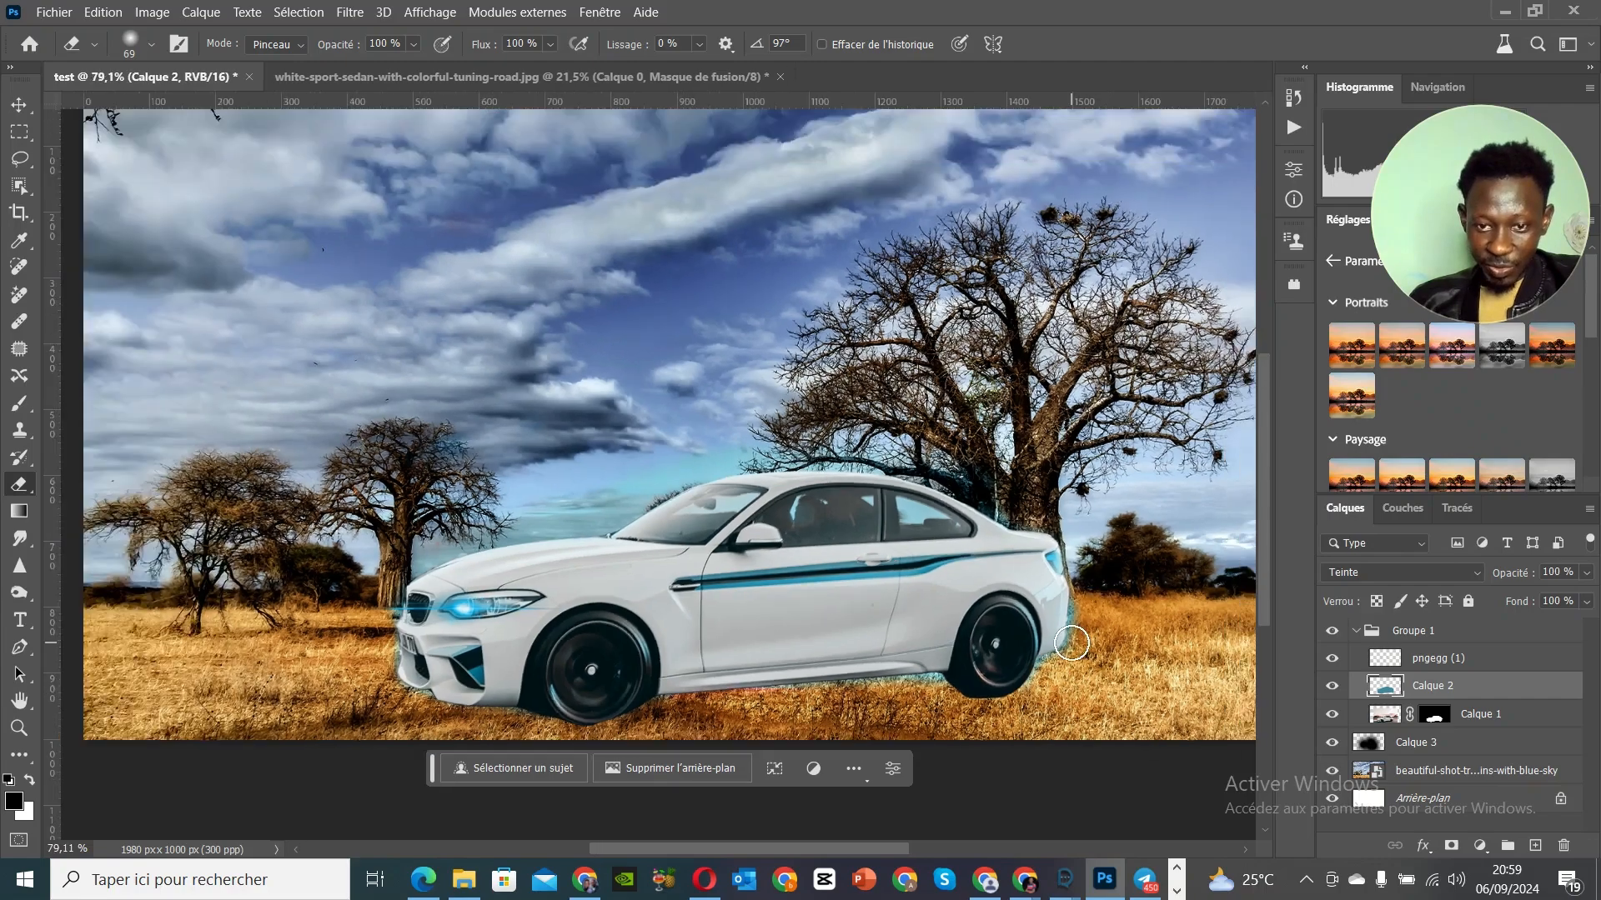
Step: Open the layer style of Calque 1 and enable the dark blue drop shadow, leaving the brown one off
{"action": "left_click", "coordinate": [23, 104]}
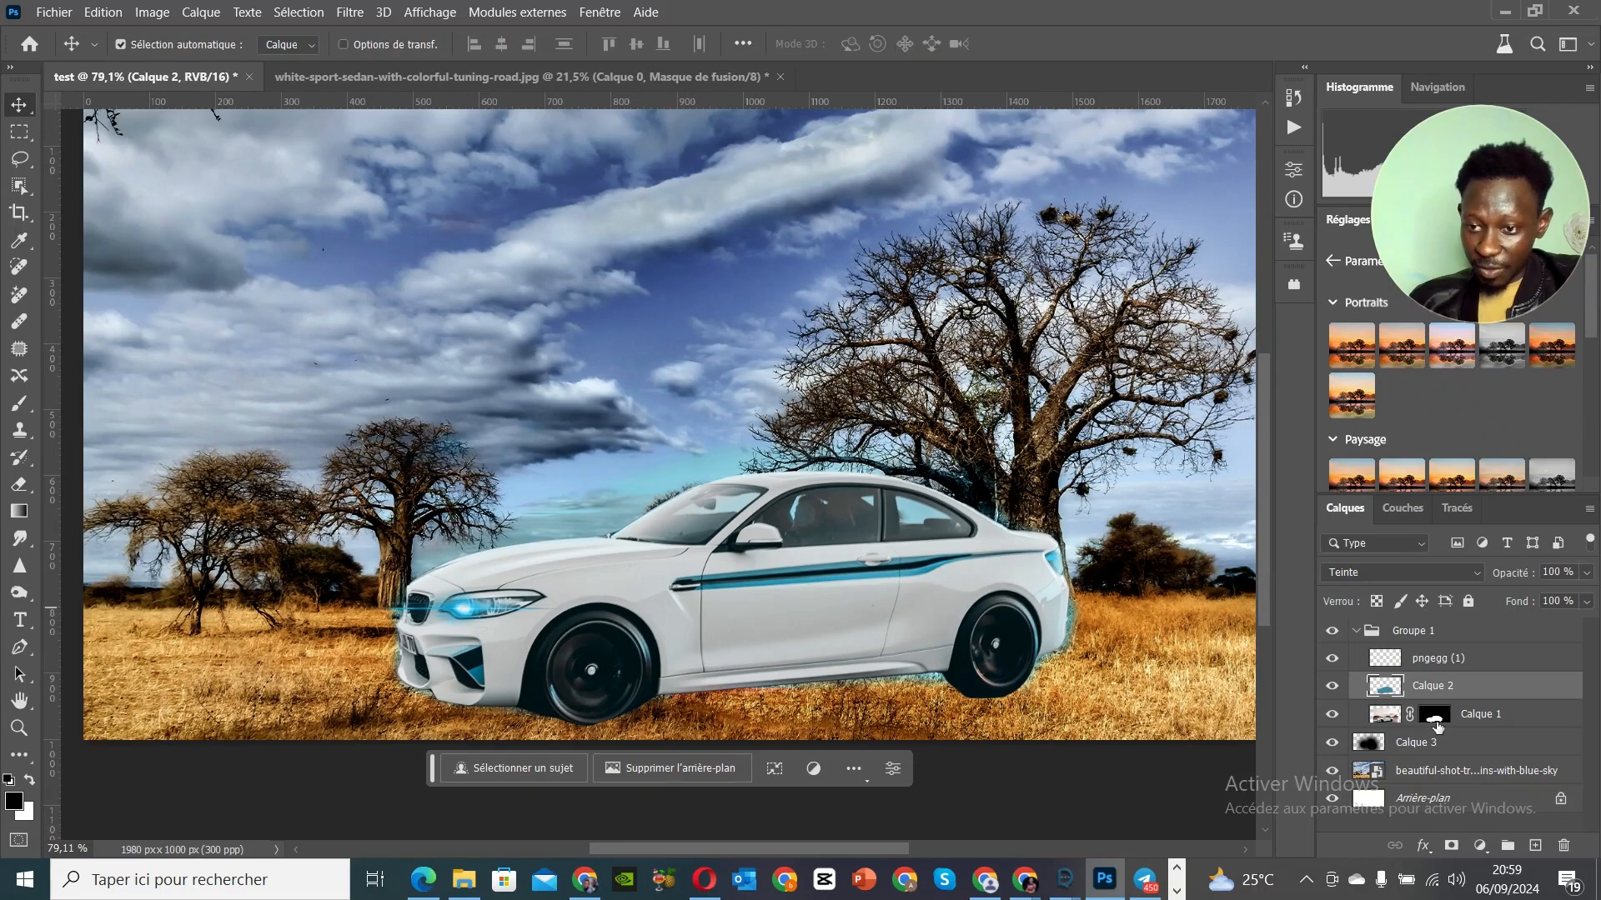
{"action": "left_click", "coordinate": [1514, 714]}
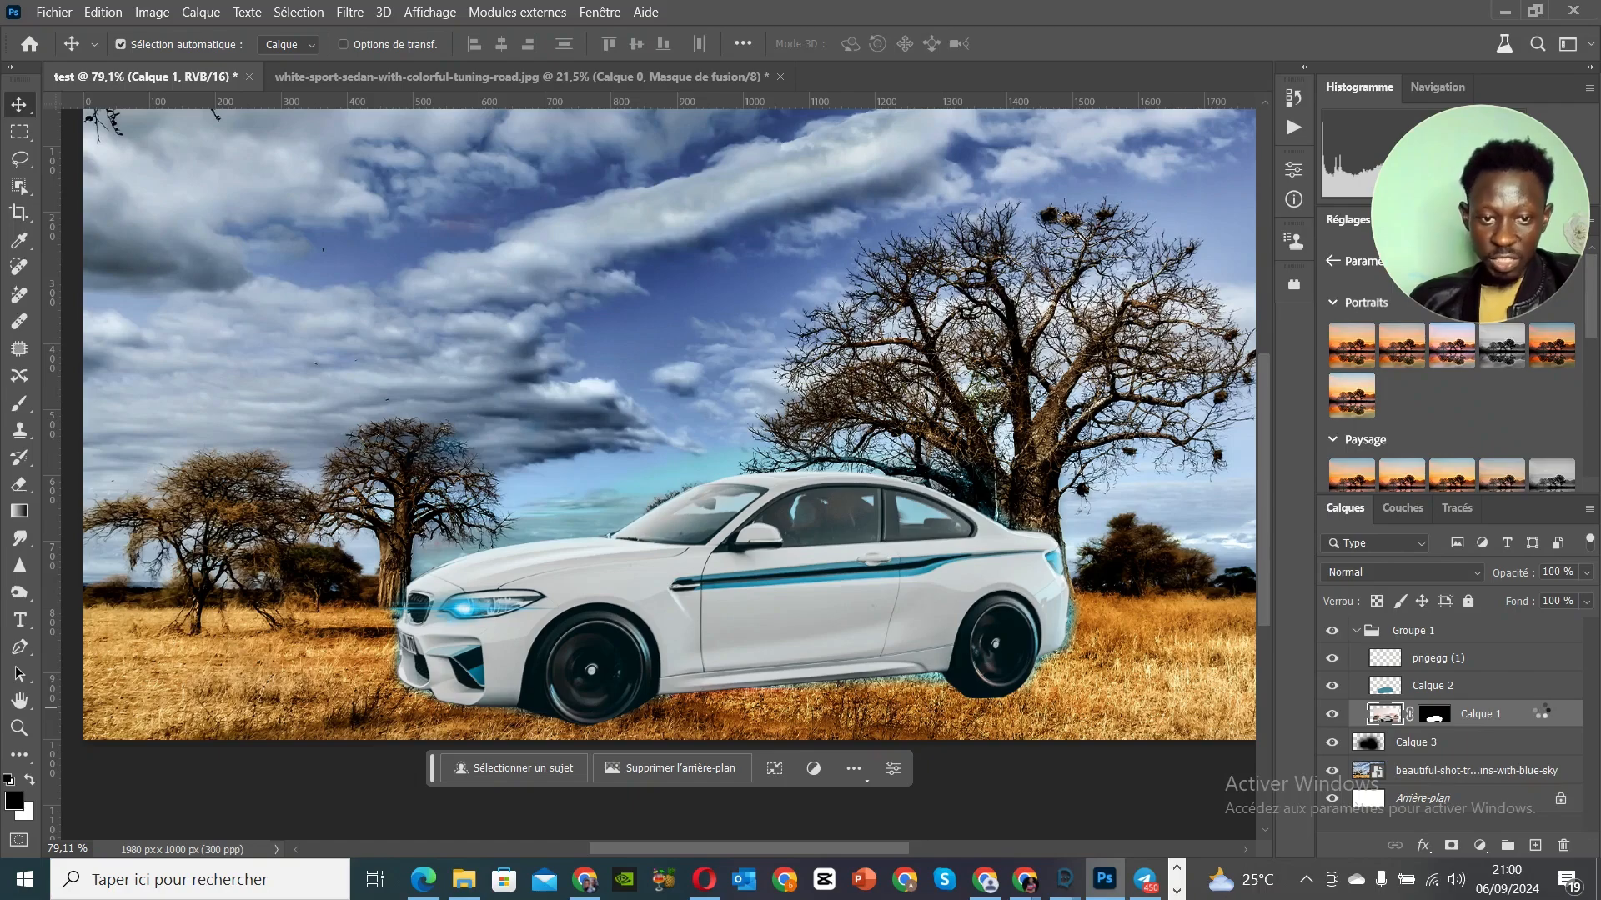
{"action": "double_click", "coordinate": [1534, 713]}
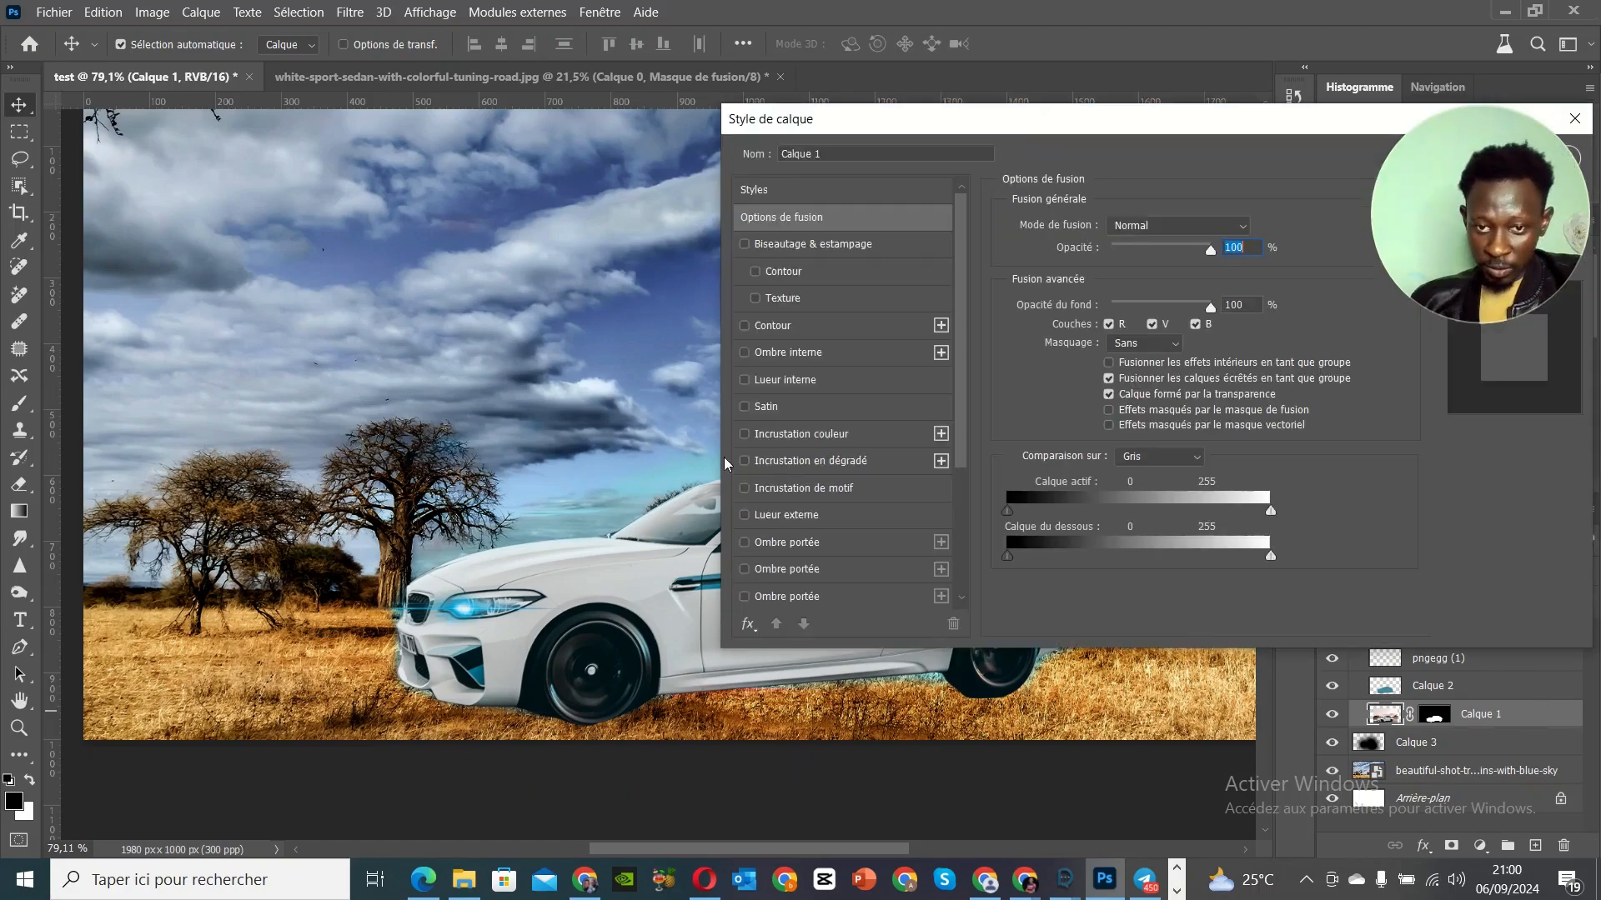
{"action": "left_click", "coordinate": [759, 570]}
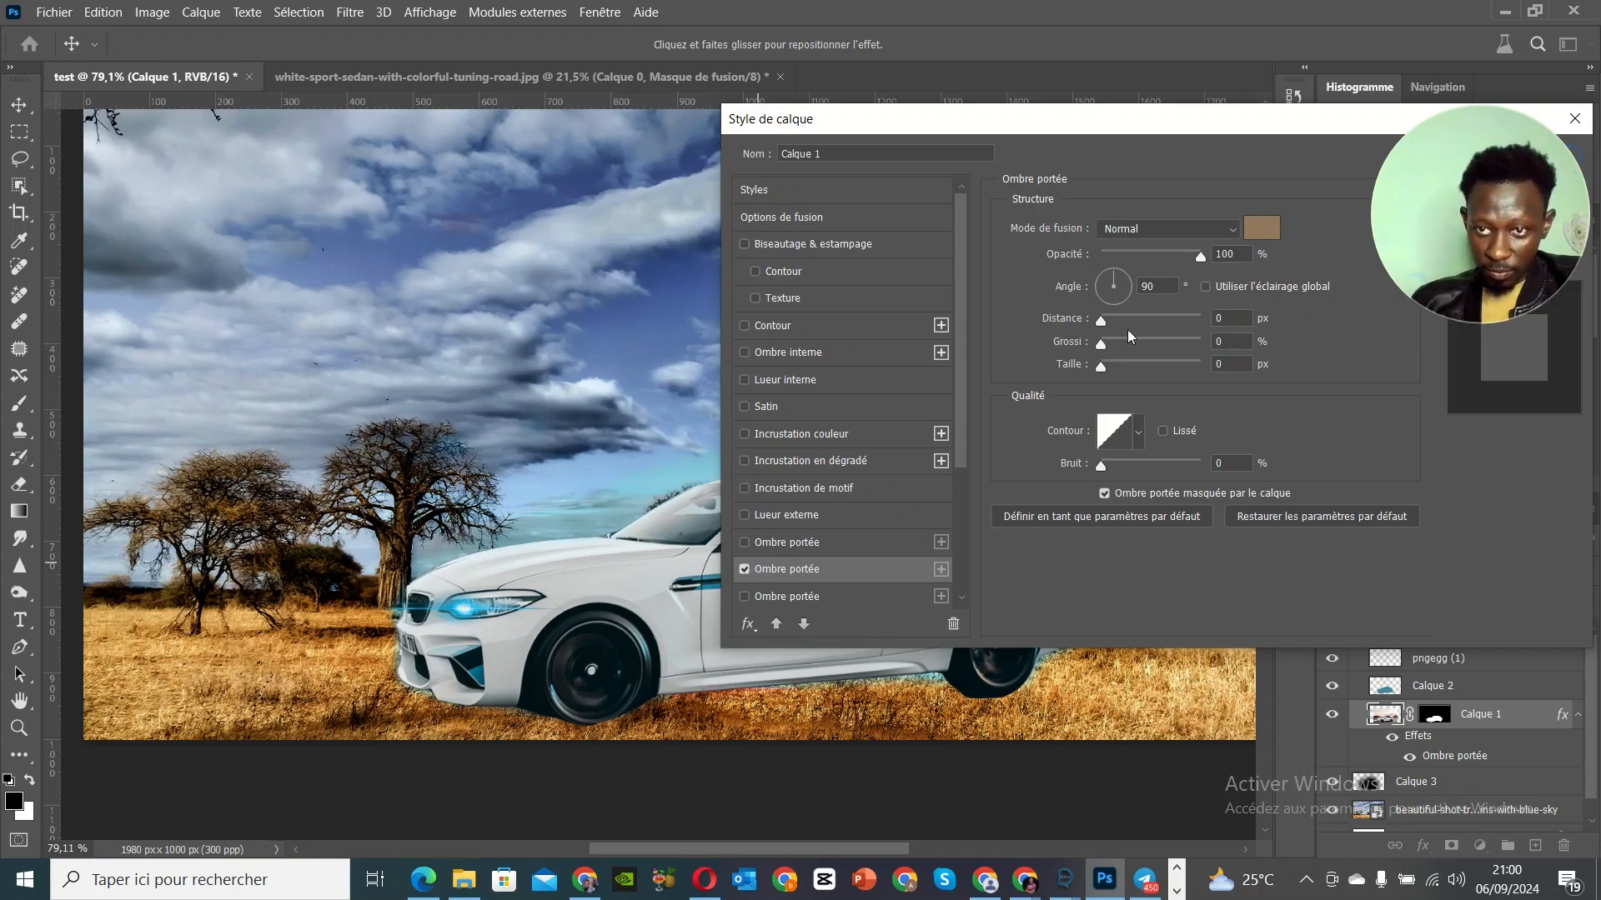
{"action": "scroll", "coordinate": [773, 573], "scroll_direction": "down", "scroll_amount": 1}
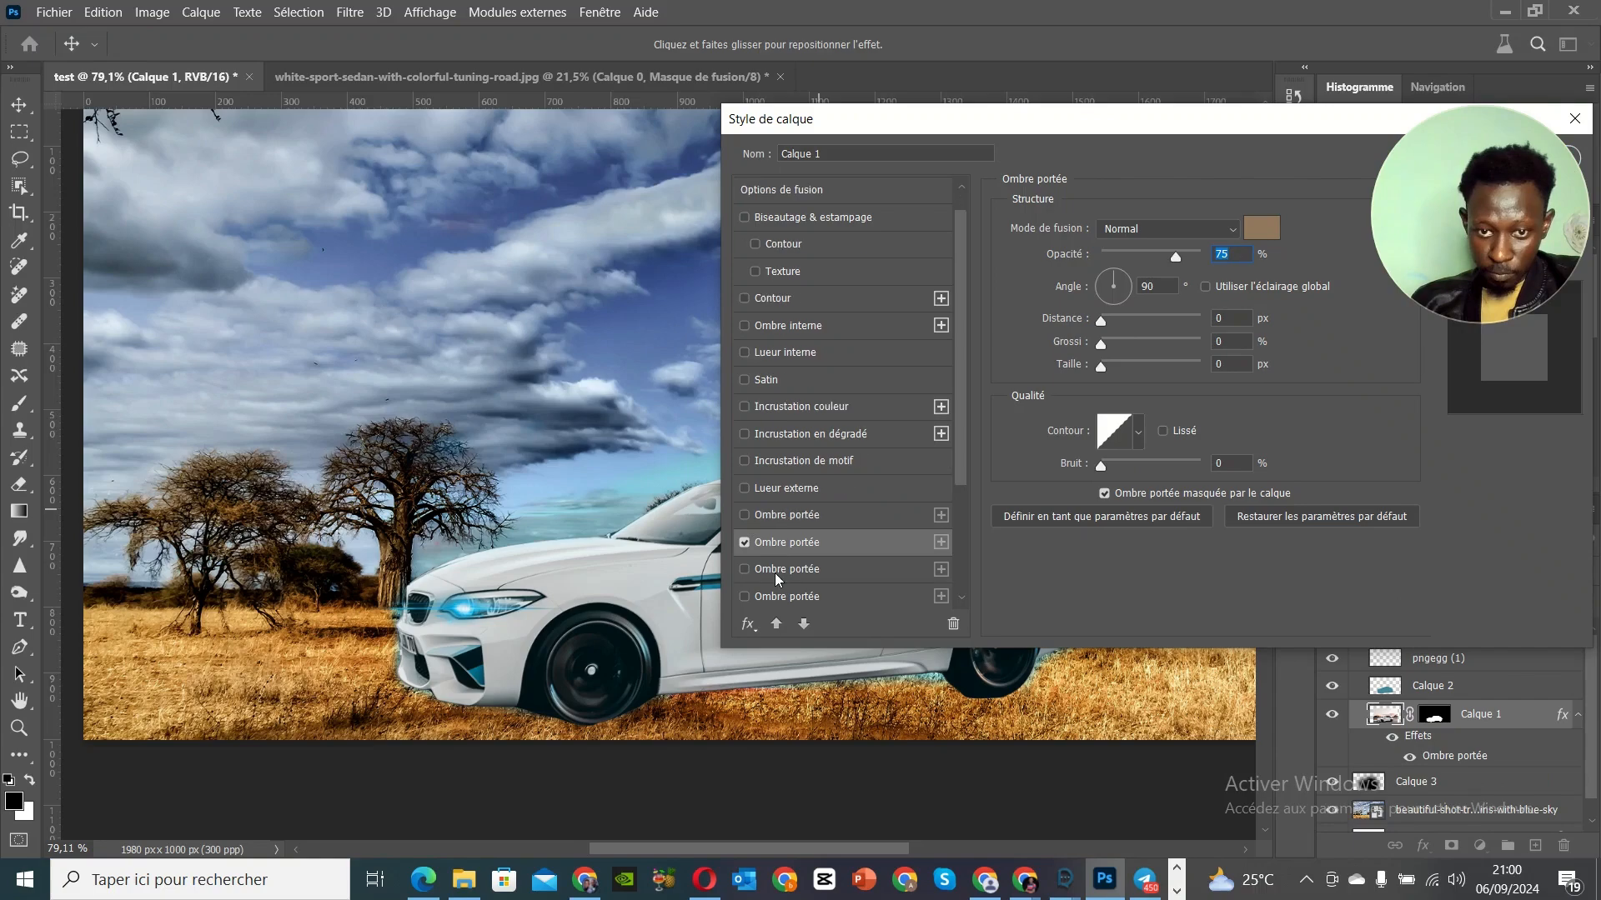
{"action": "left_click", "coordinate": [744, 544]}
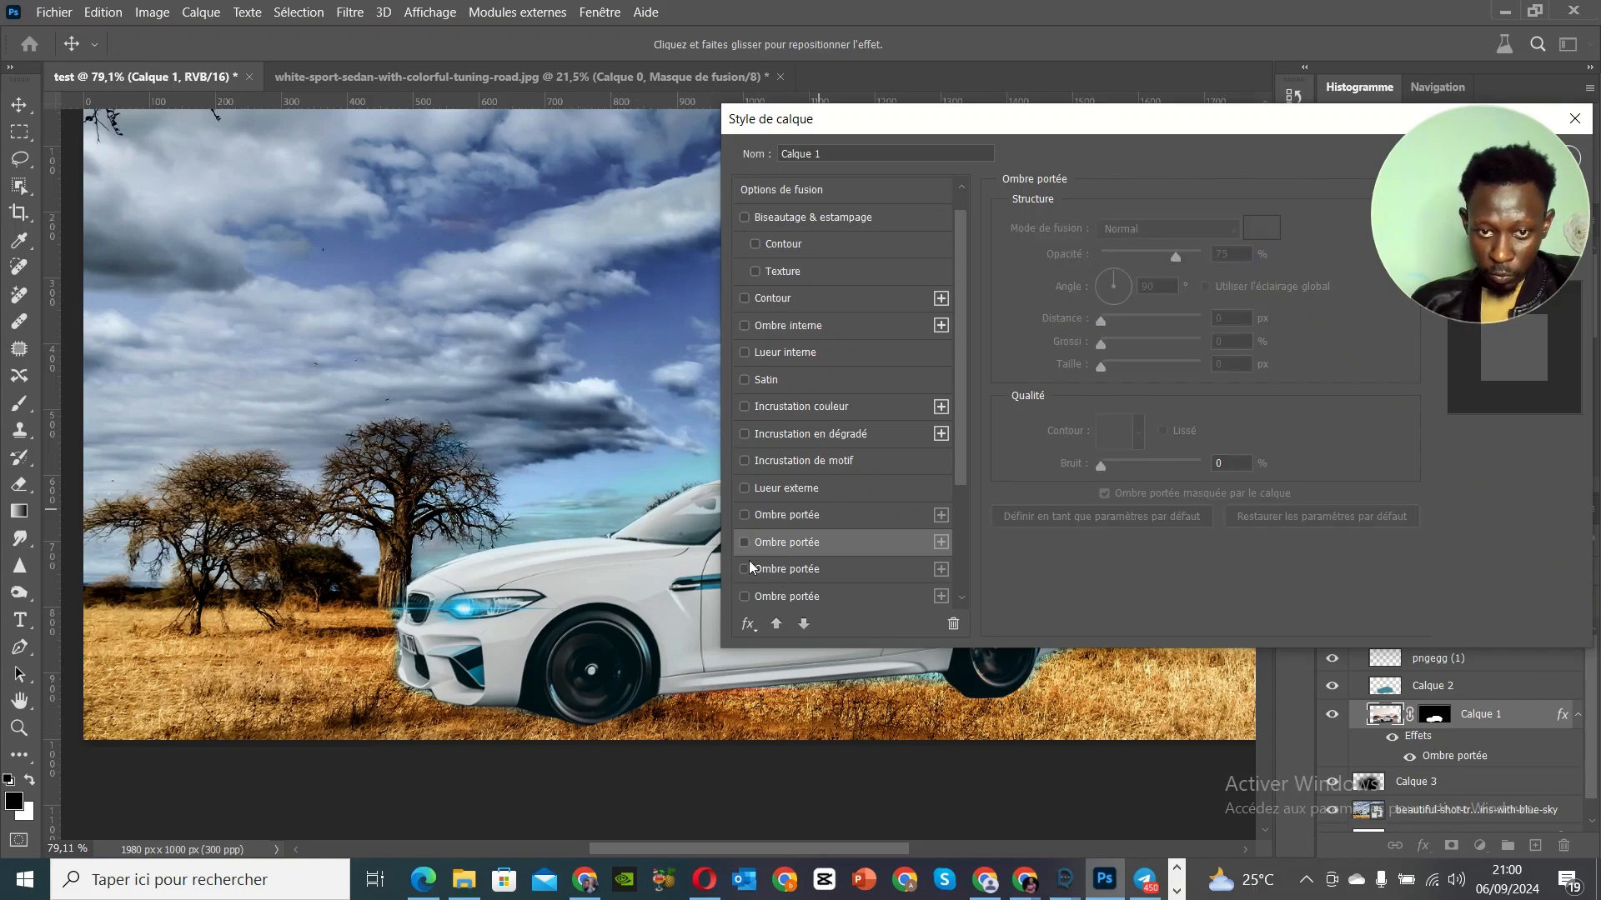
{"action": "left_click", "coordinate": [773, 568]}
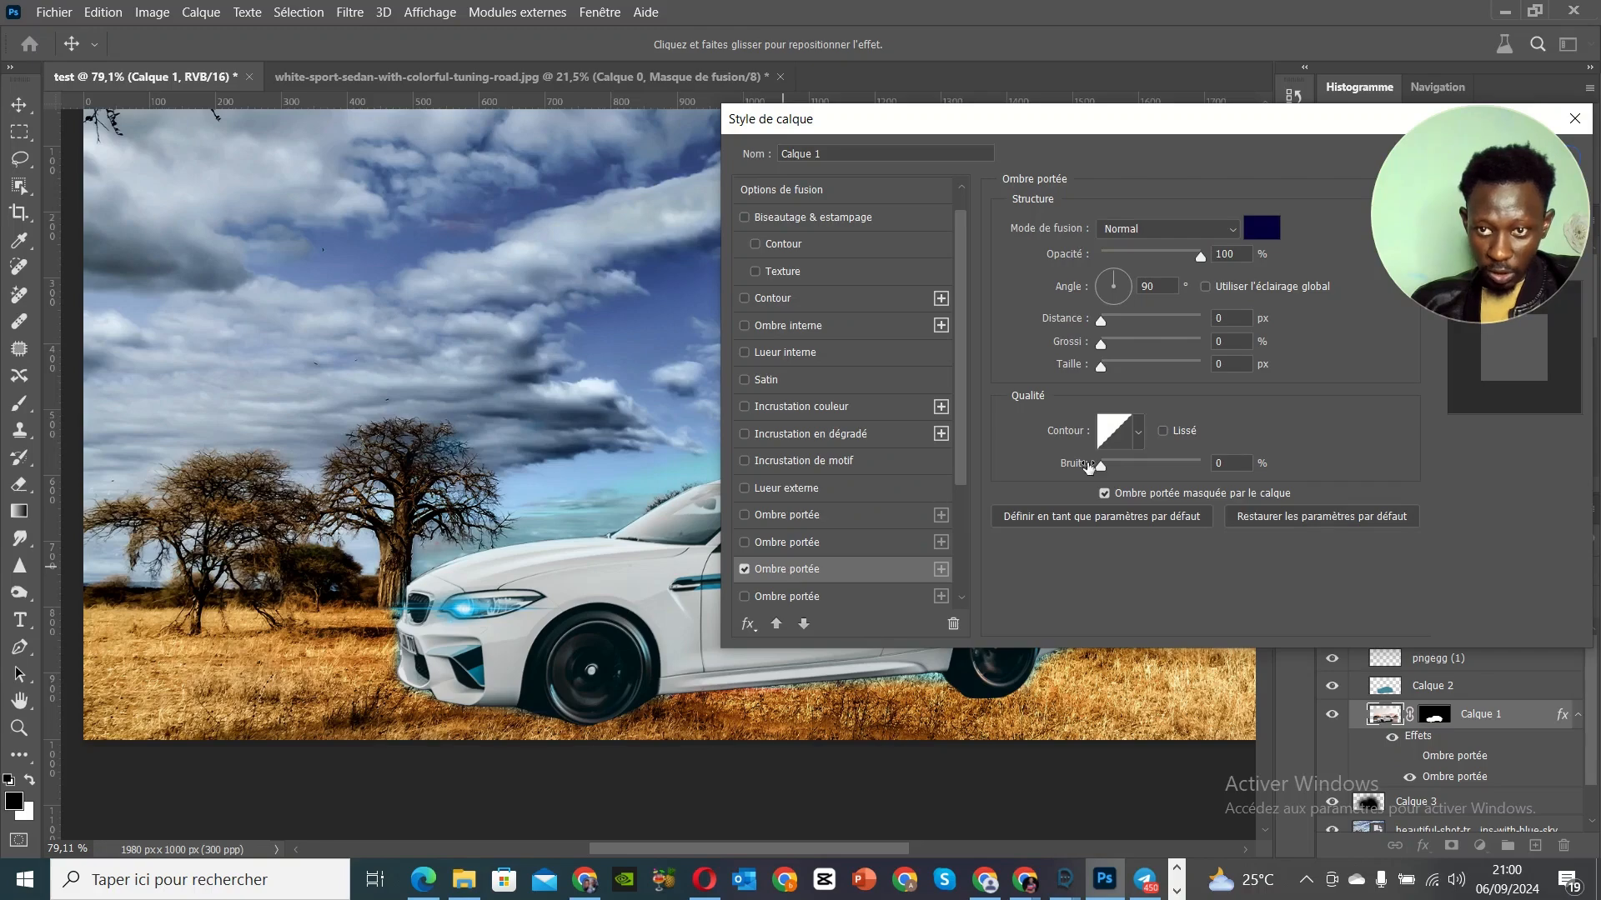
Step: Set the car's drop shadow to 98 % opacity and 21 px size, and apply the layer style
{"action": "left_click", "coordinate": [1168, 252]}
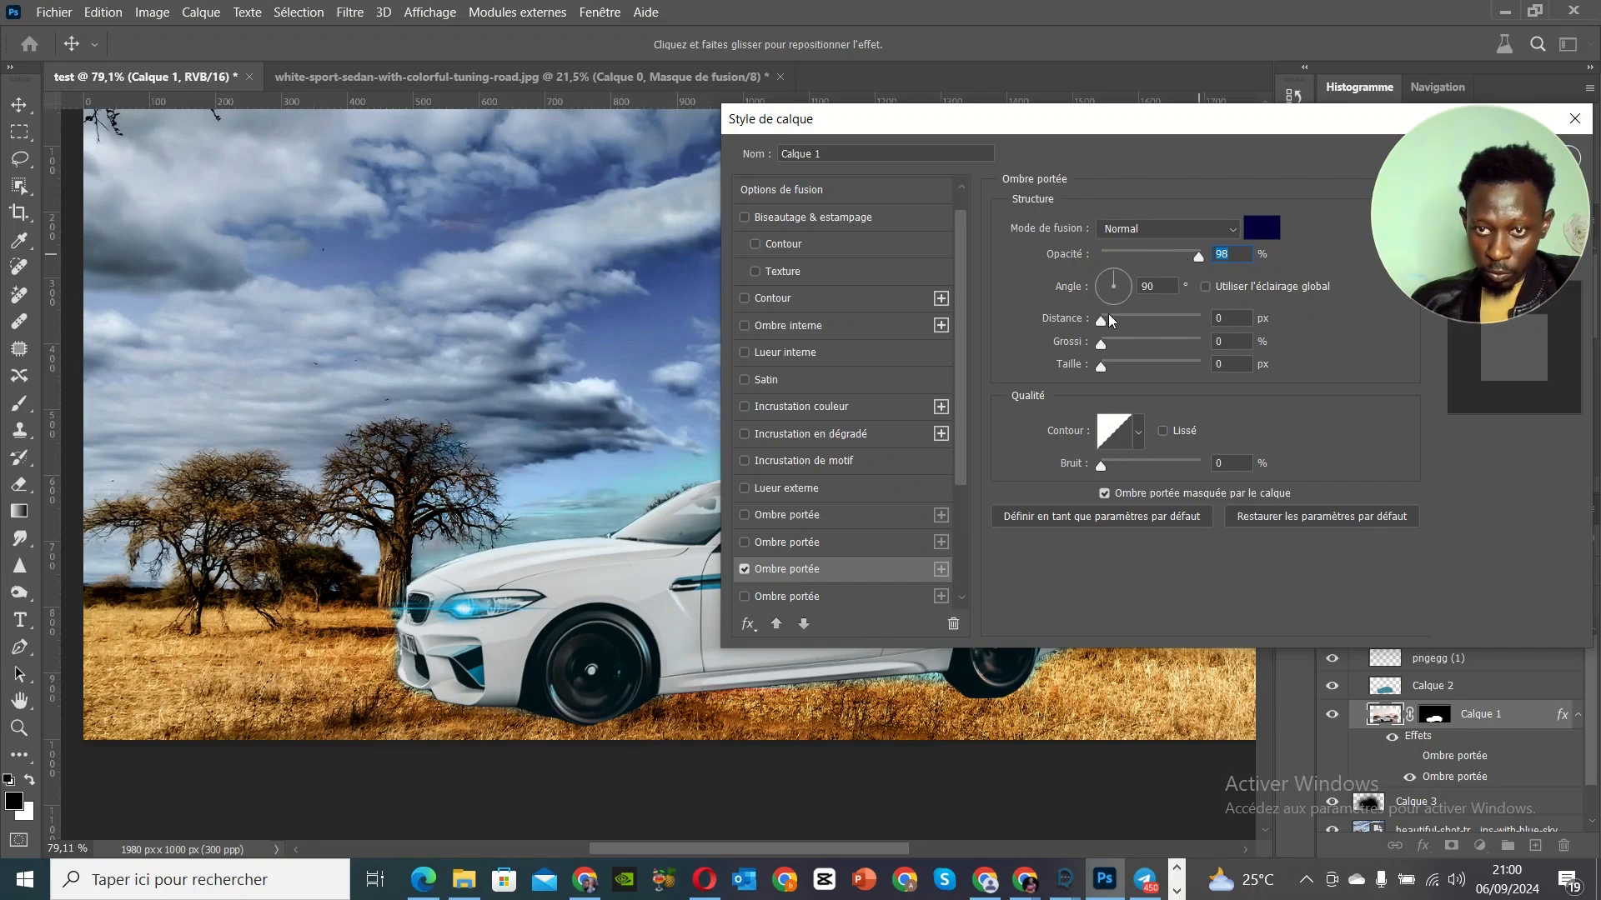
{"action": "mouse_move", "coordinate": [1102, 362]}
{"action": "left_mouse_down"}
{"action": "mouse_move", "coordinate": [1137, 364]}
{"action": "mouse_move", "coordinate": [1117, 362]}
{"action": "left_mouse_up"}
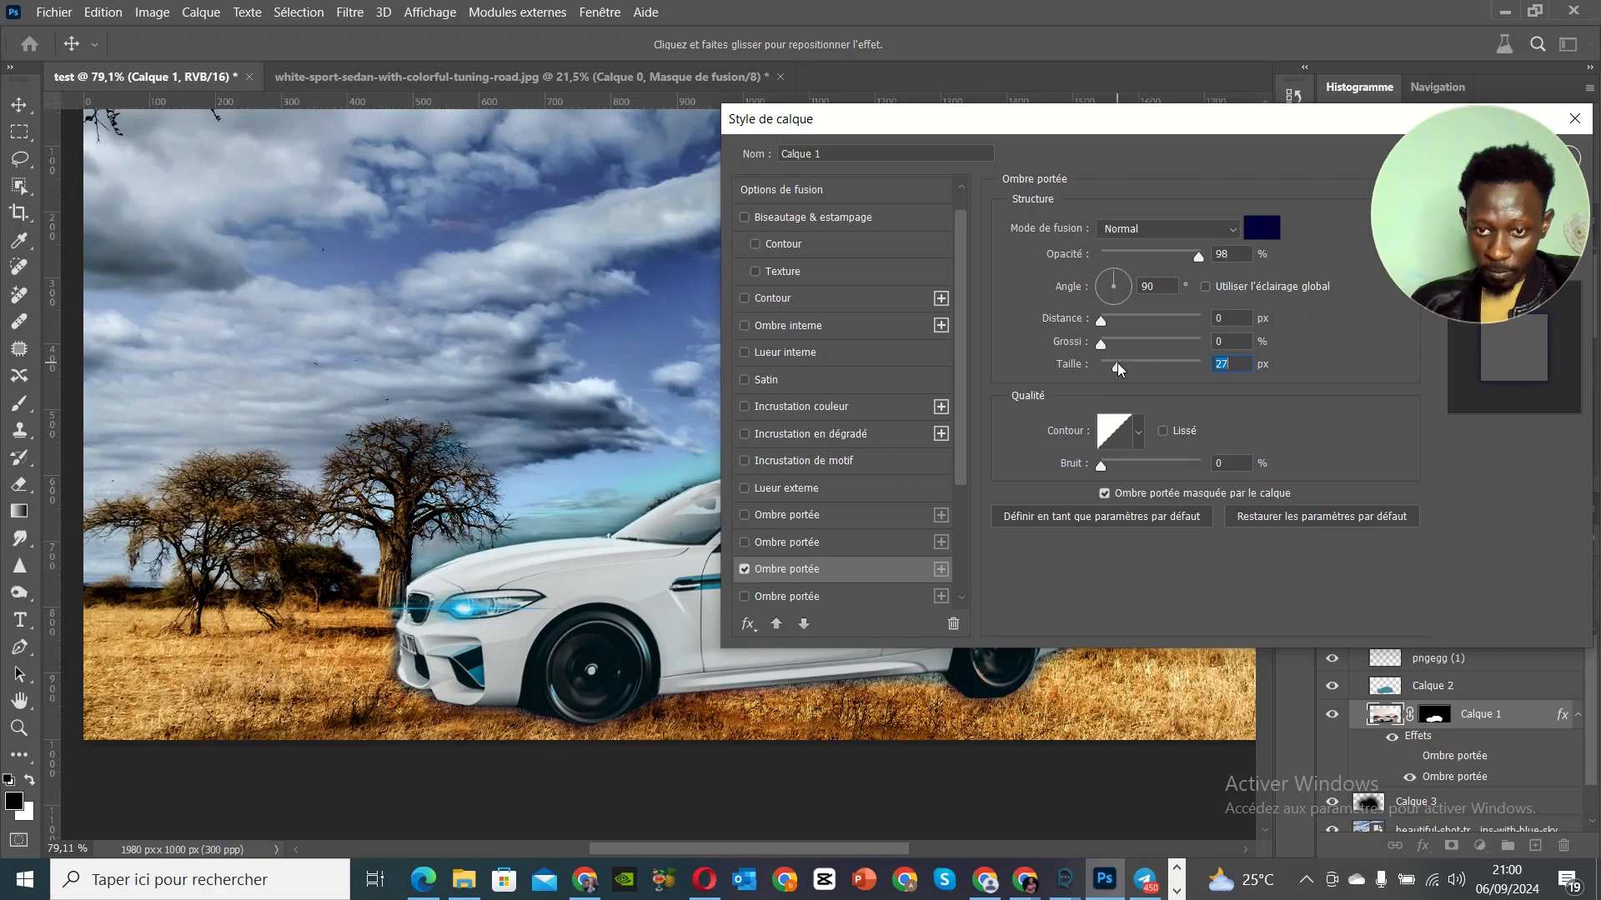
{"action": "type", "text": "21"}
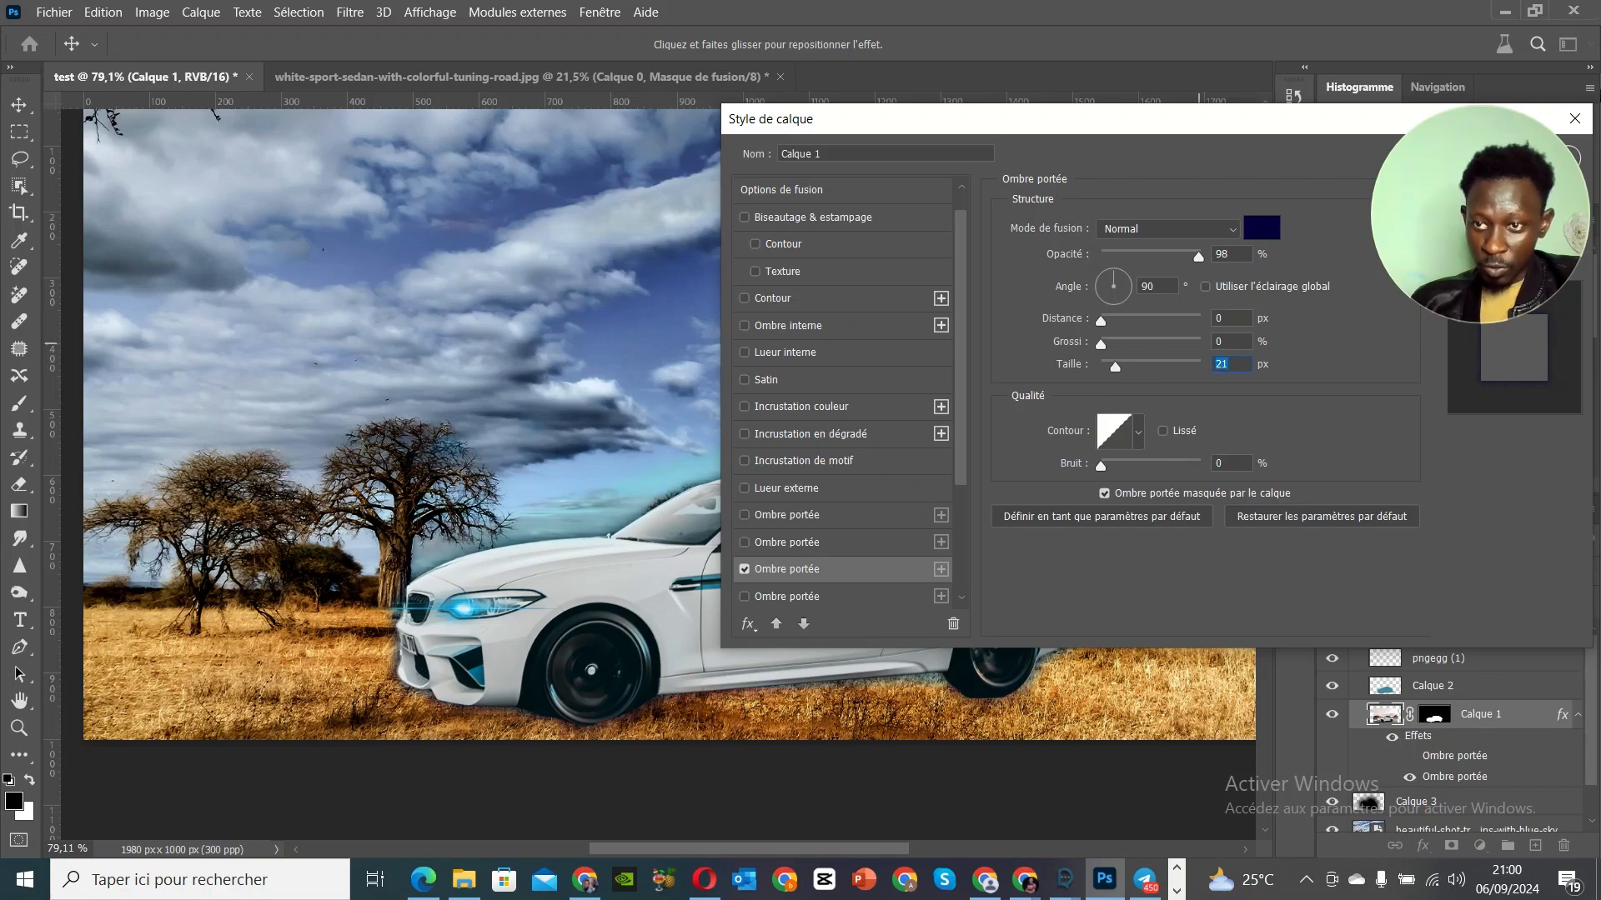
{"action": "key", "text": "Return"}
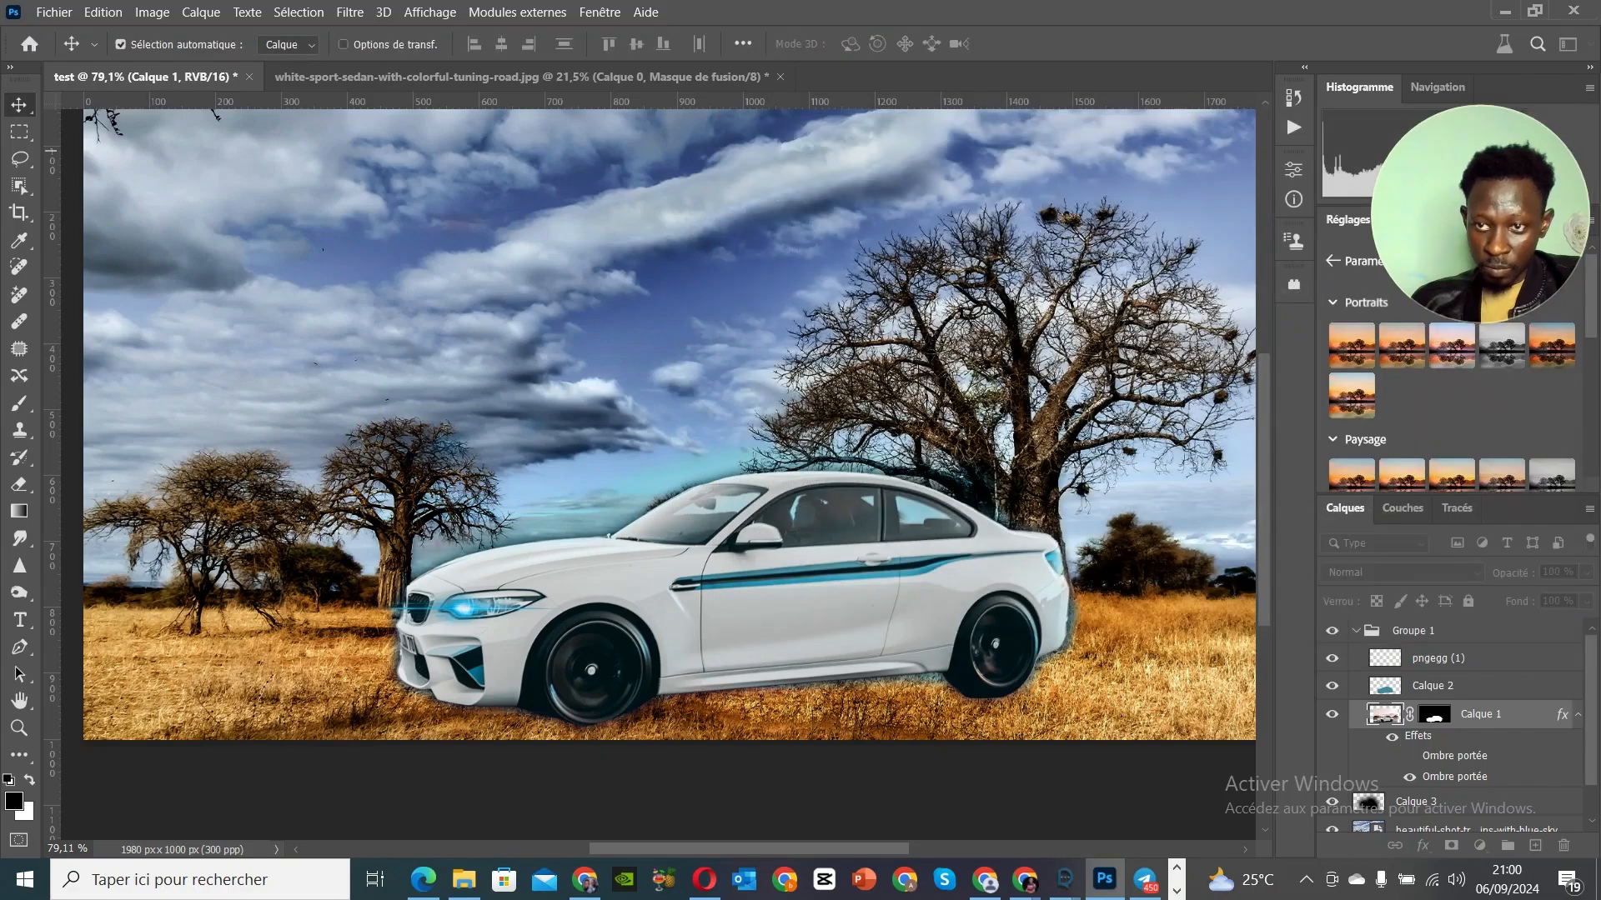
Step: Lower the fill of Calque 1 to 21 % to reveal the ground behind the car's wheels
{"action": "scroll", "coordinate": [589, 688], "scroll_direction": "up", "scroll_amount": 6}
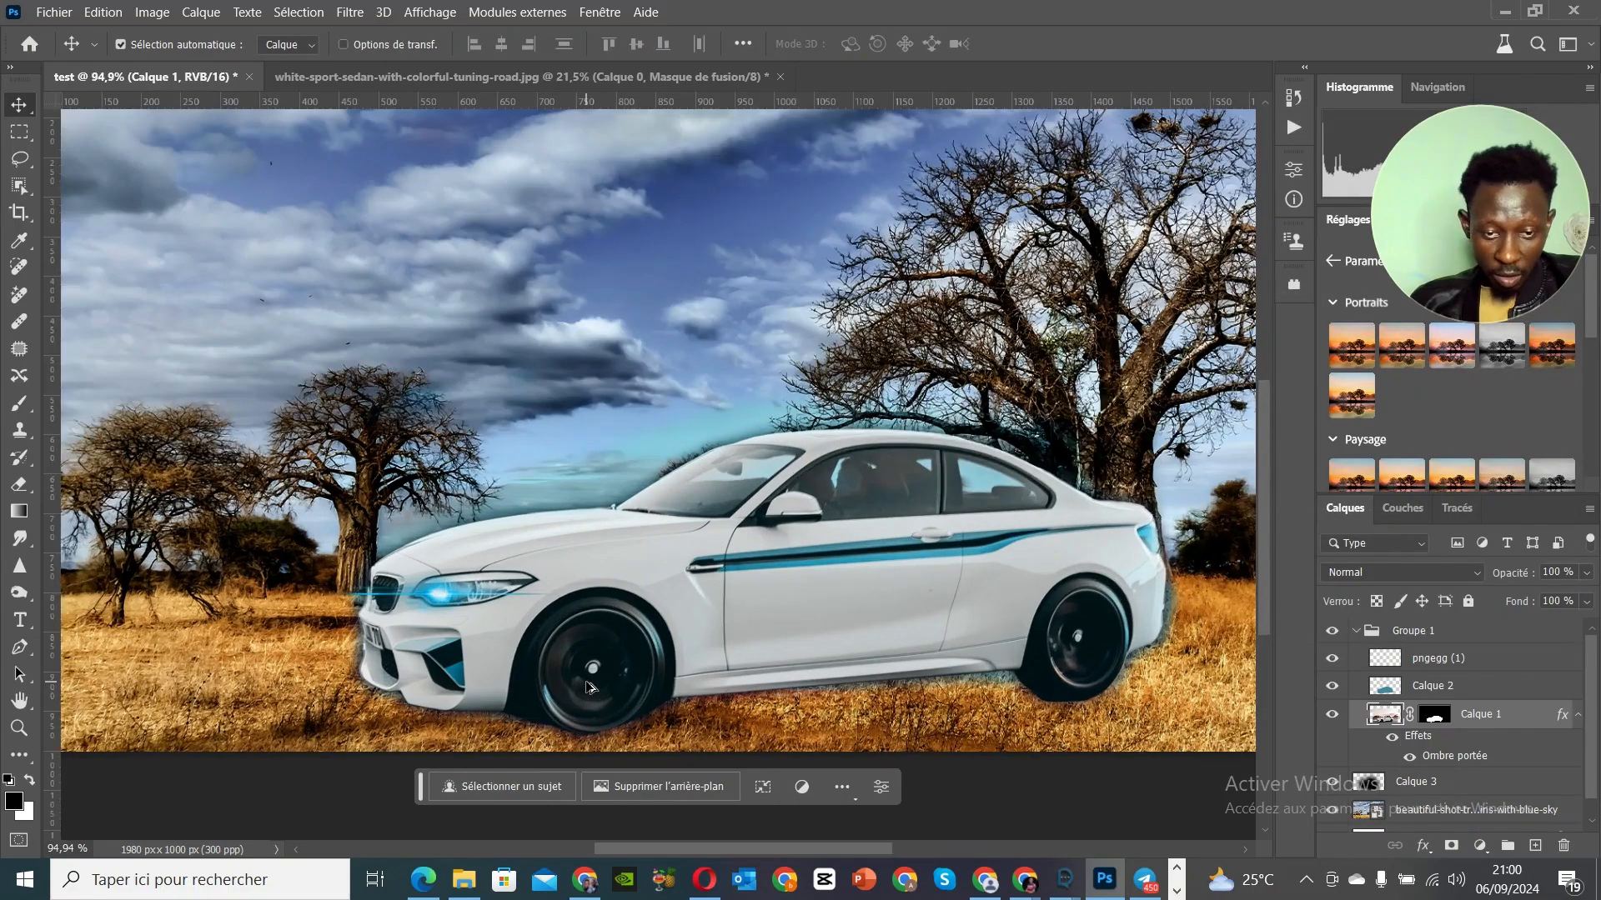
{"action": "scroll", "coordinate": [592, 688], "scroll_direction": "up", "scroll_amount": 3}
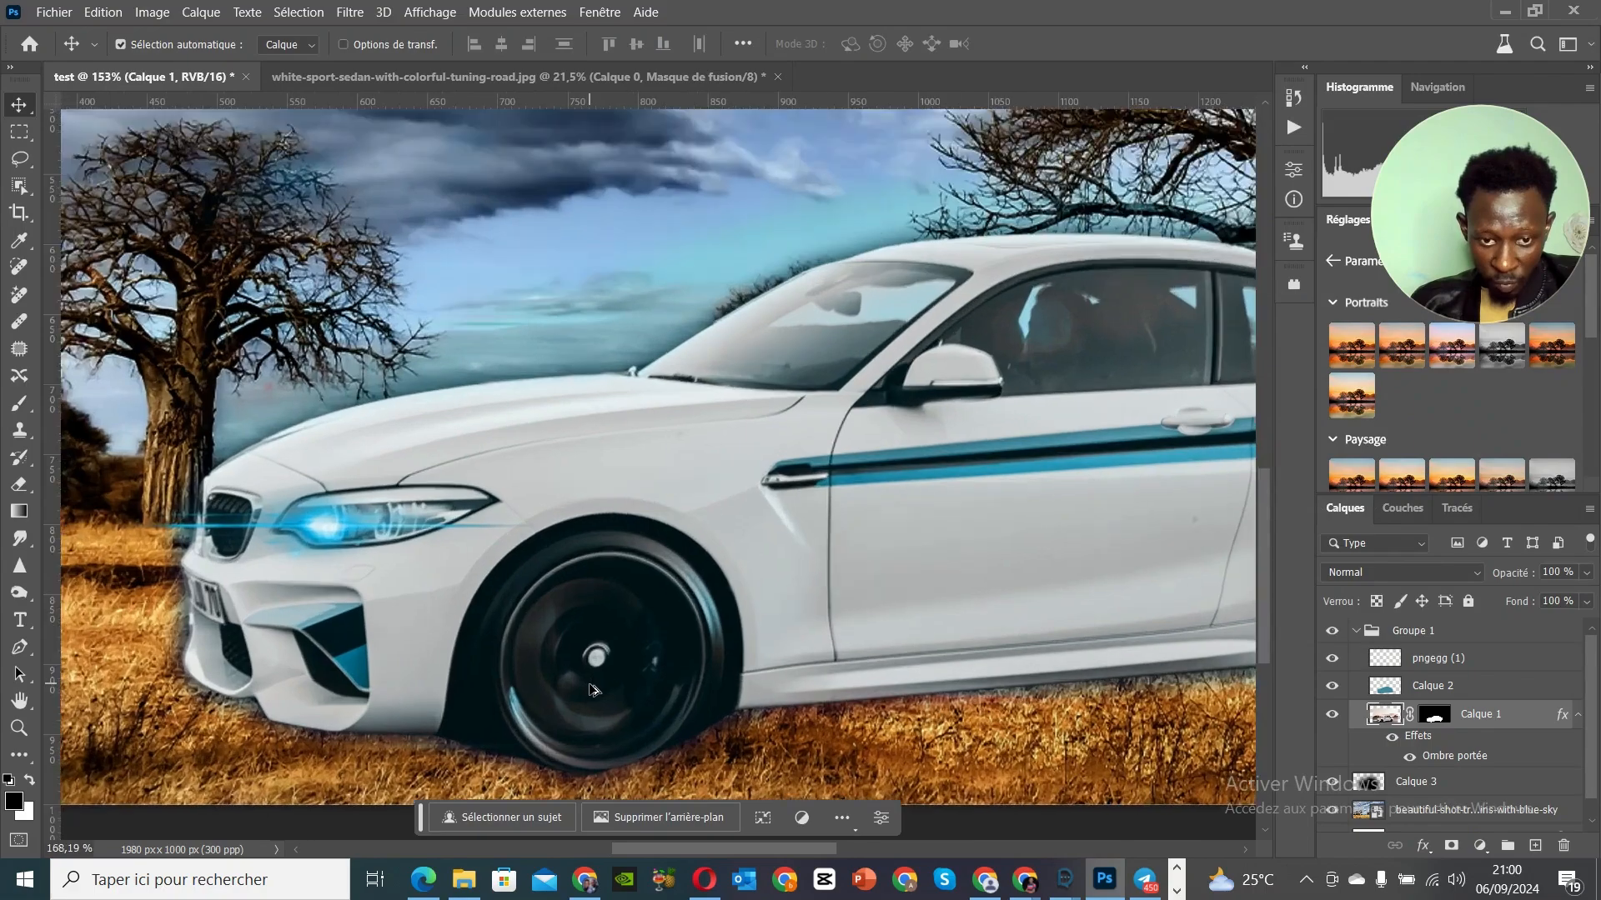
{"action": "scroll", "coordinate": [590, 699], "scroll_direction": "up", "scroll_amount": 5}
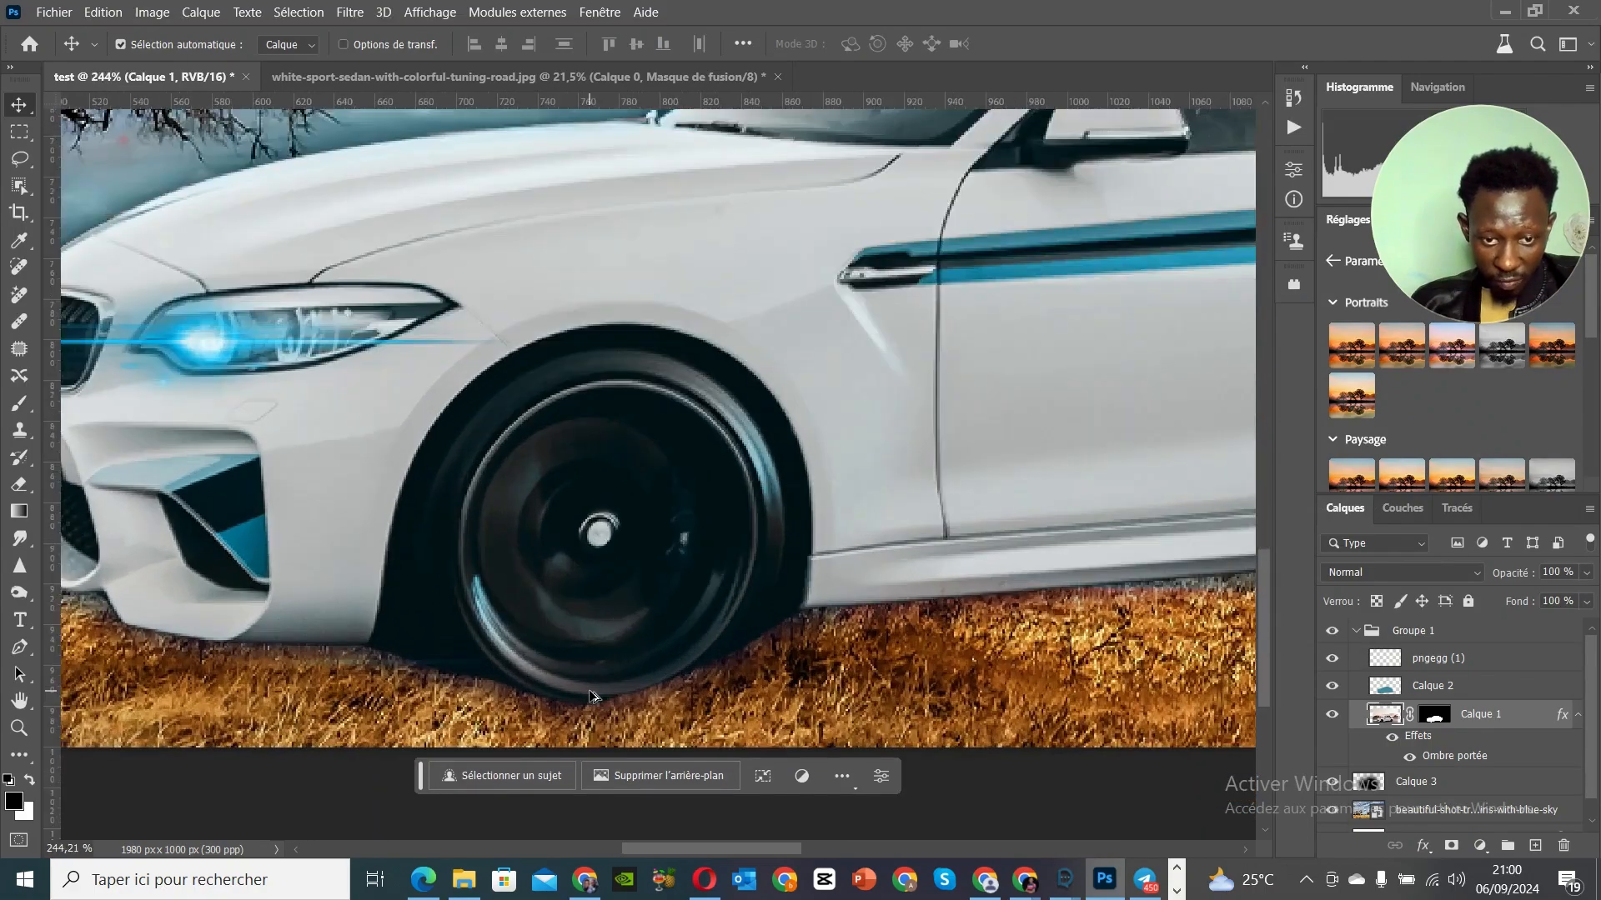
{"action": "scroll", "coordinate": [594, 702], "scroll_direction": "up", "scroll_amount": 3}
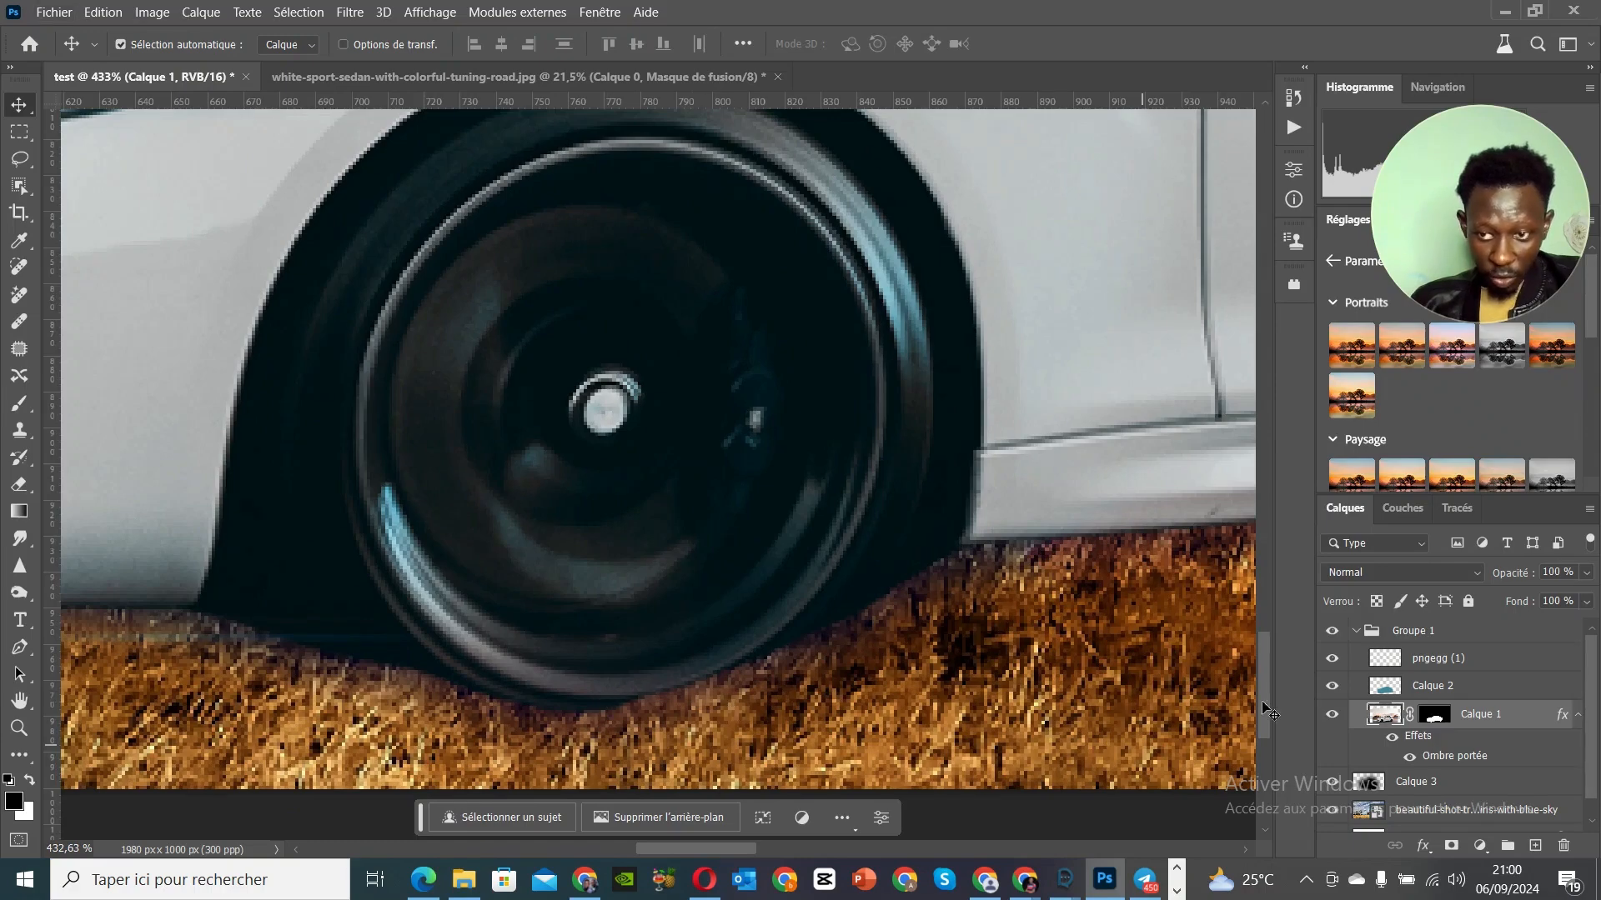
{"action": "left_click", "coordinate": [1588, 602]}
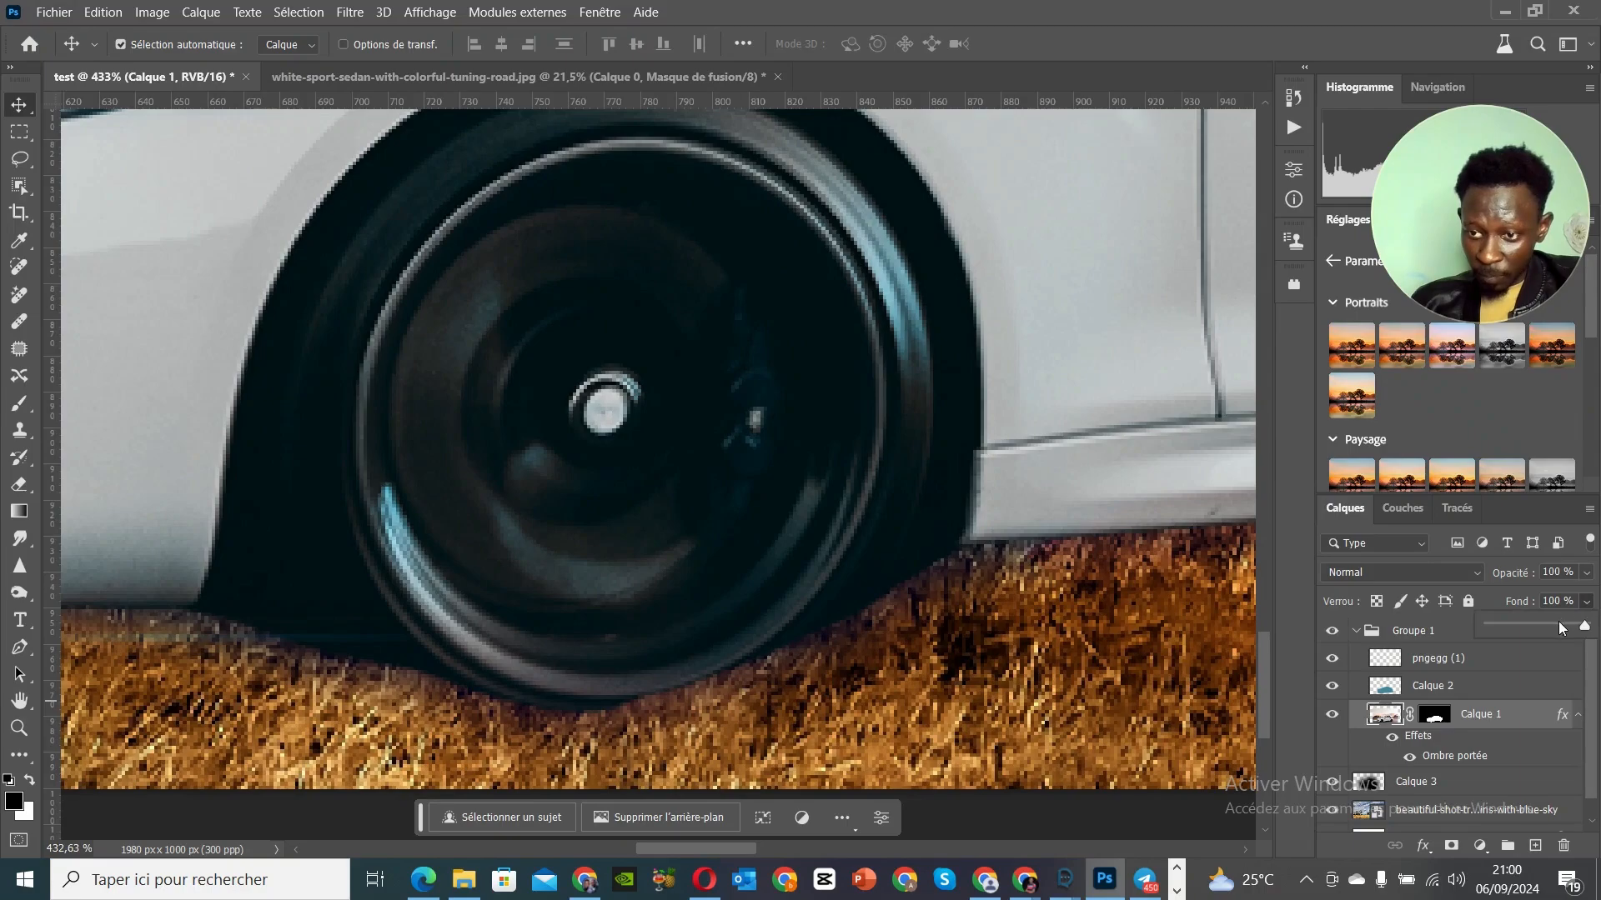
{"action": "left_click_drag", "start_coordinate": [1546, 627], "coordinate": [1508, 623]}
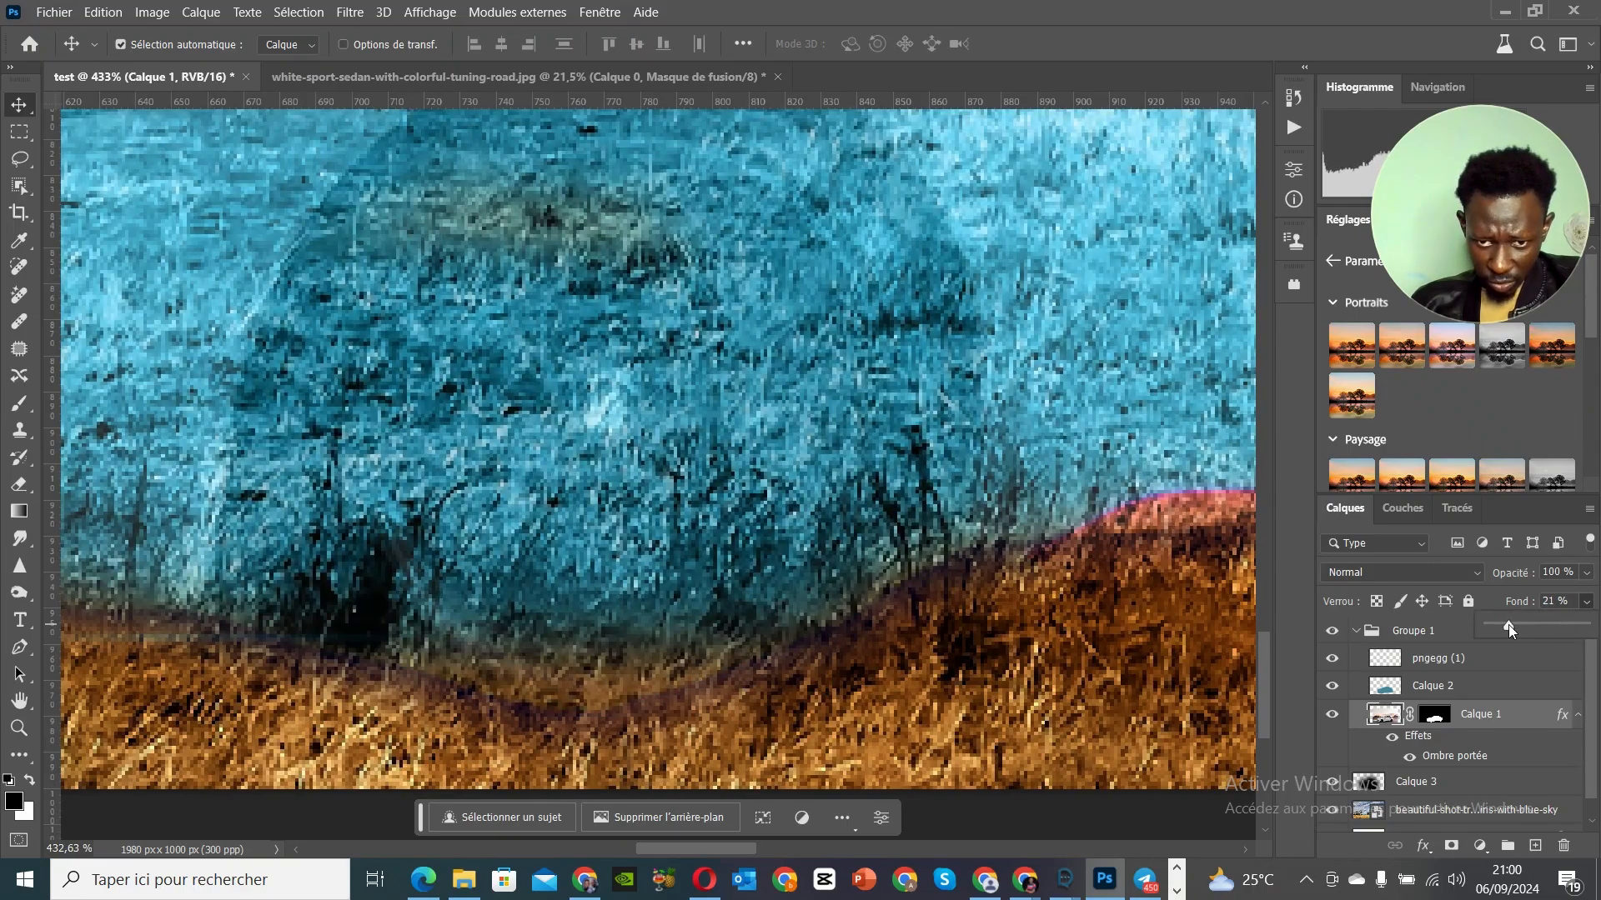
{"action": "scroll", "coordinate": [1508, 623], "scroll_direction": "down", "scroll_amount": 3}
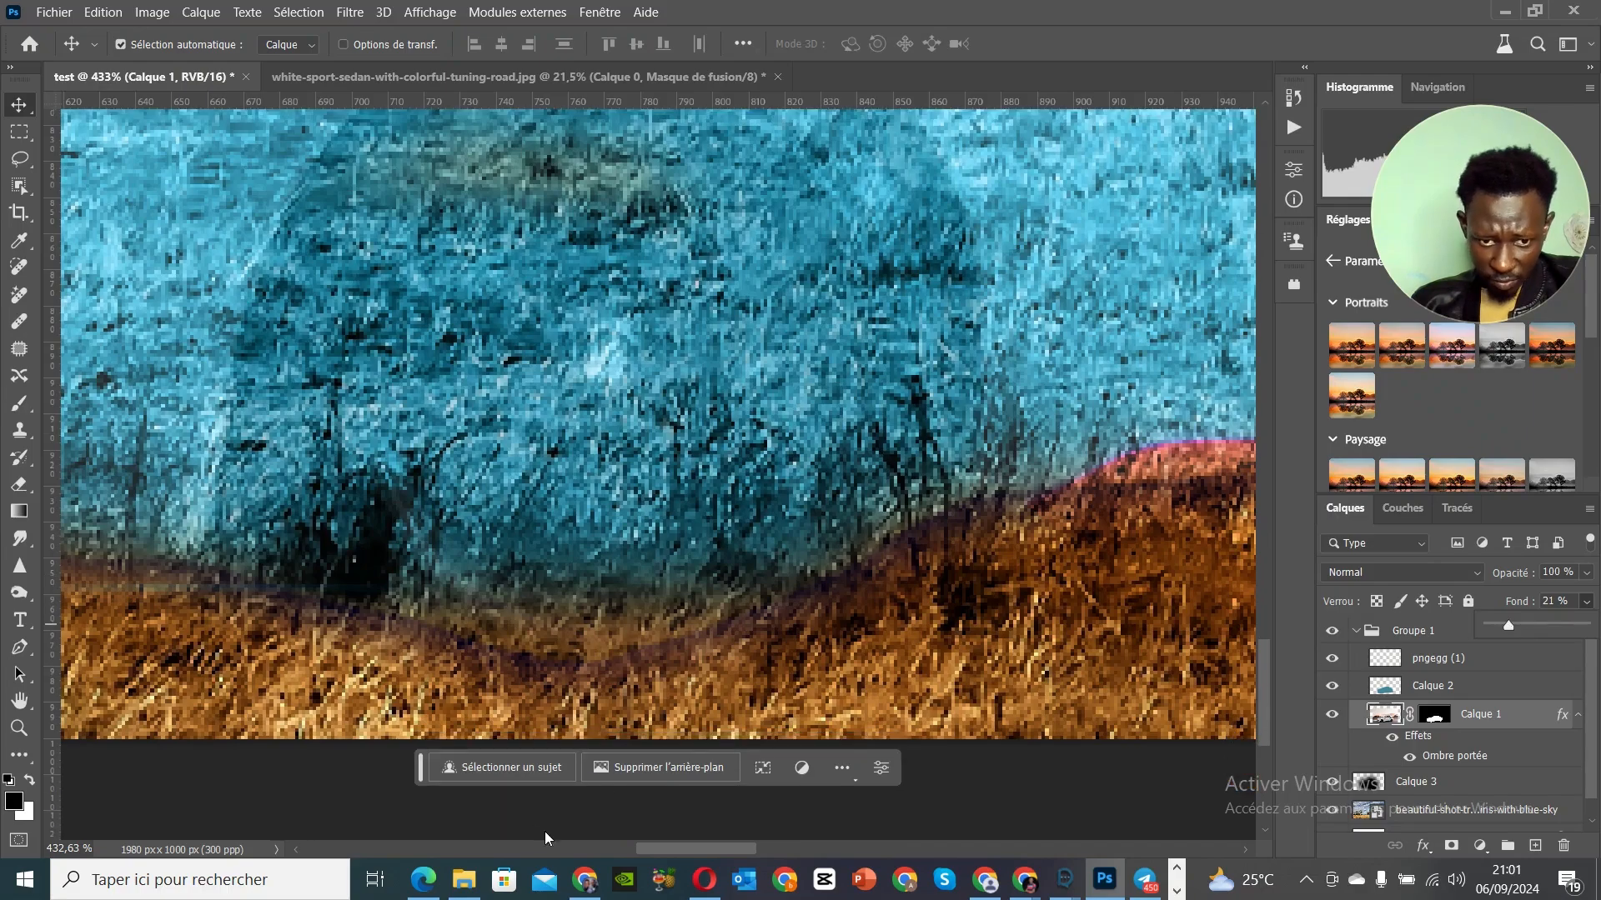
{"action": "left_click_drag", "start_coordinate": [662, 850], "coordinate": [715, 850]}
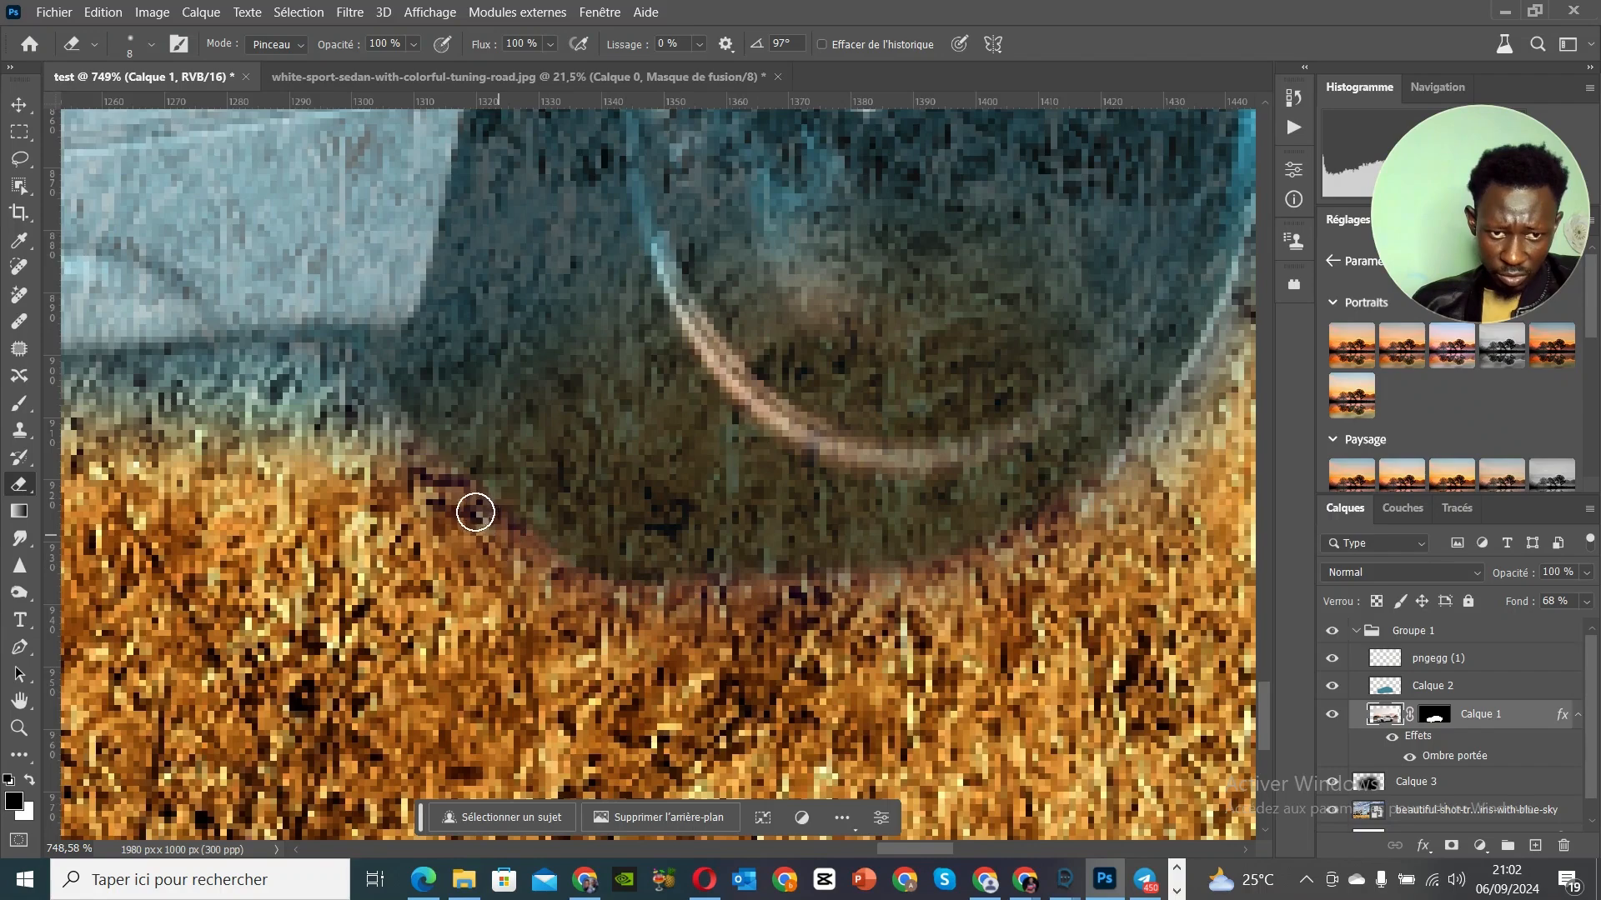
Step: Restore the fill of Calque 1 to 100 %
{"action": "left_click", "coordinate": [1586, 602]}
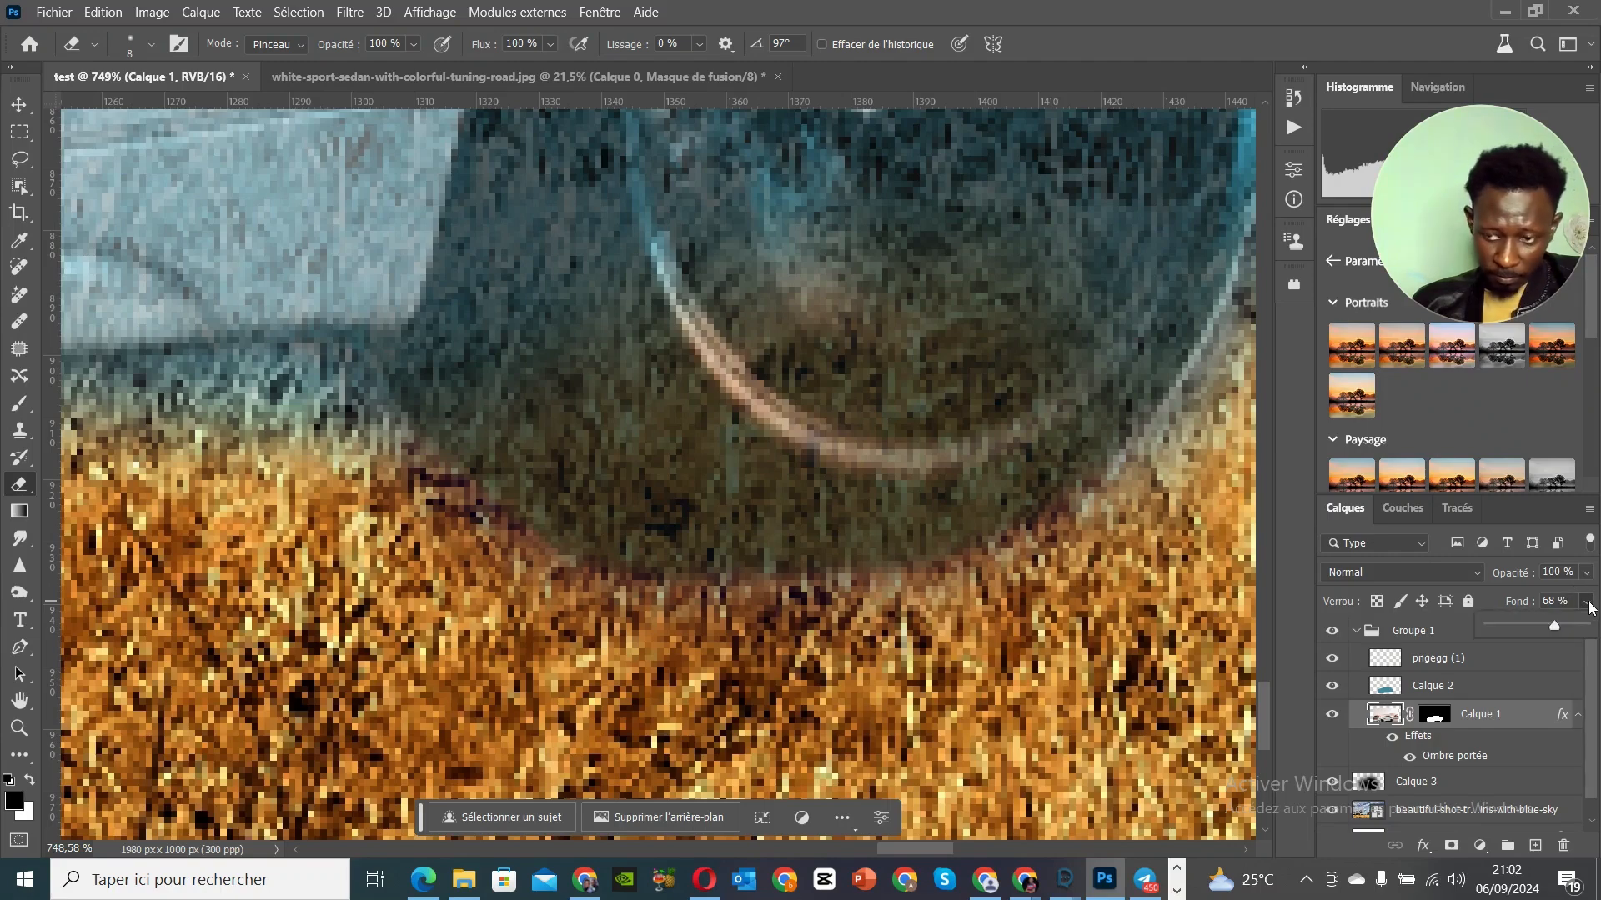
{"action": "left_click_drag", "start_coordinate": [1554, 625], "coordinate": [1587, 626]}
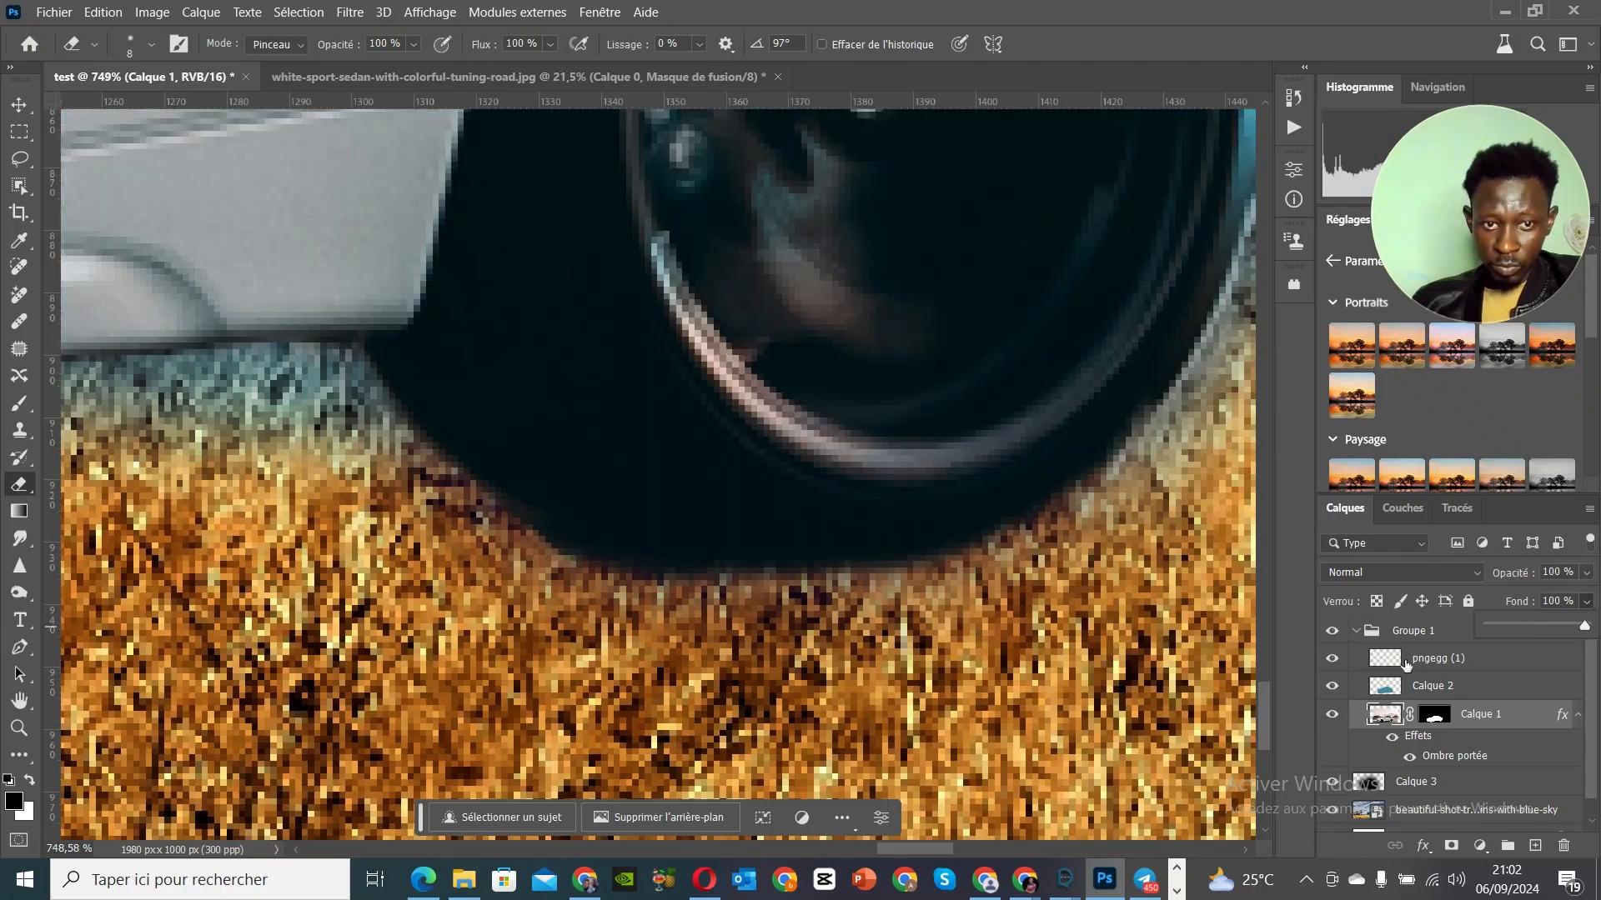
{"action": "scroll", "coordinate": [746, 680], "scroll_direction": "down", "scroll_amount": 5}
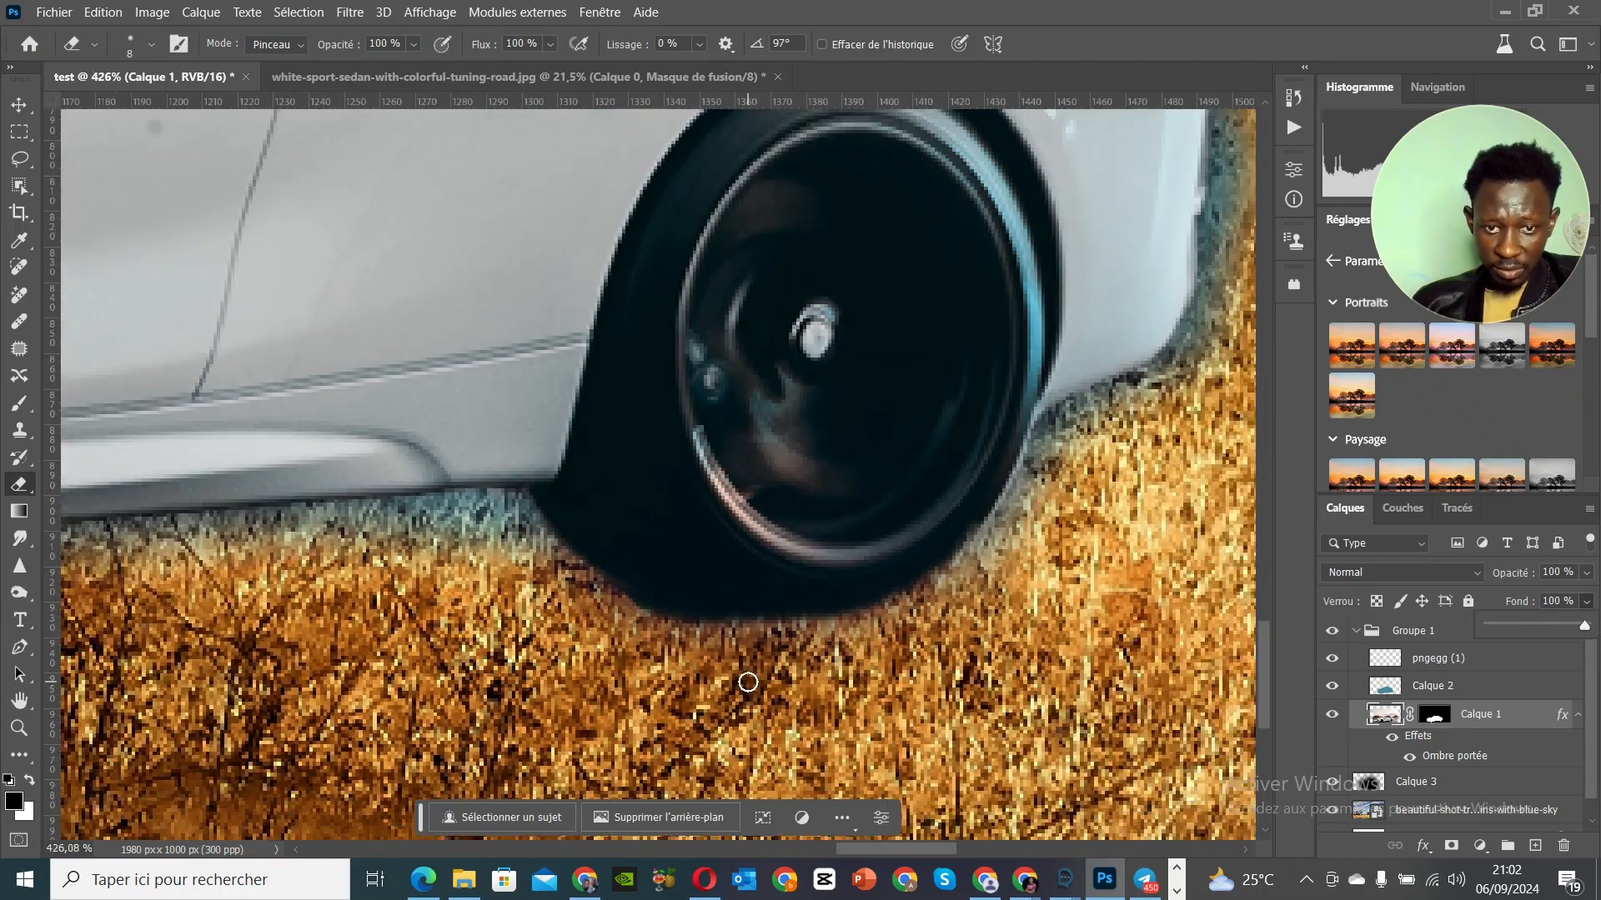
{"action": "scroll", "coordinate": [748, 682], "scroll_direction": "down", "scroll_amount": 6}
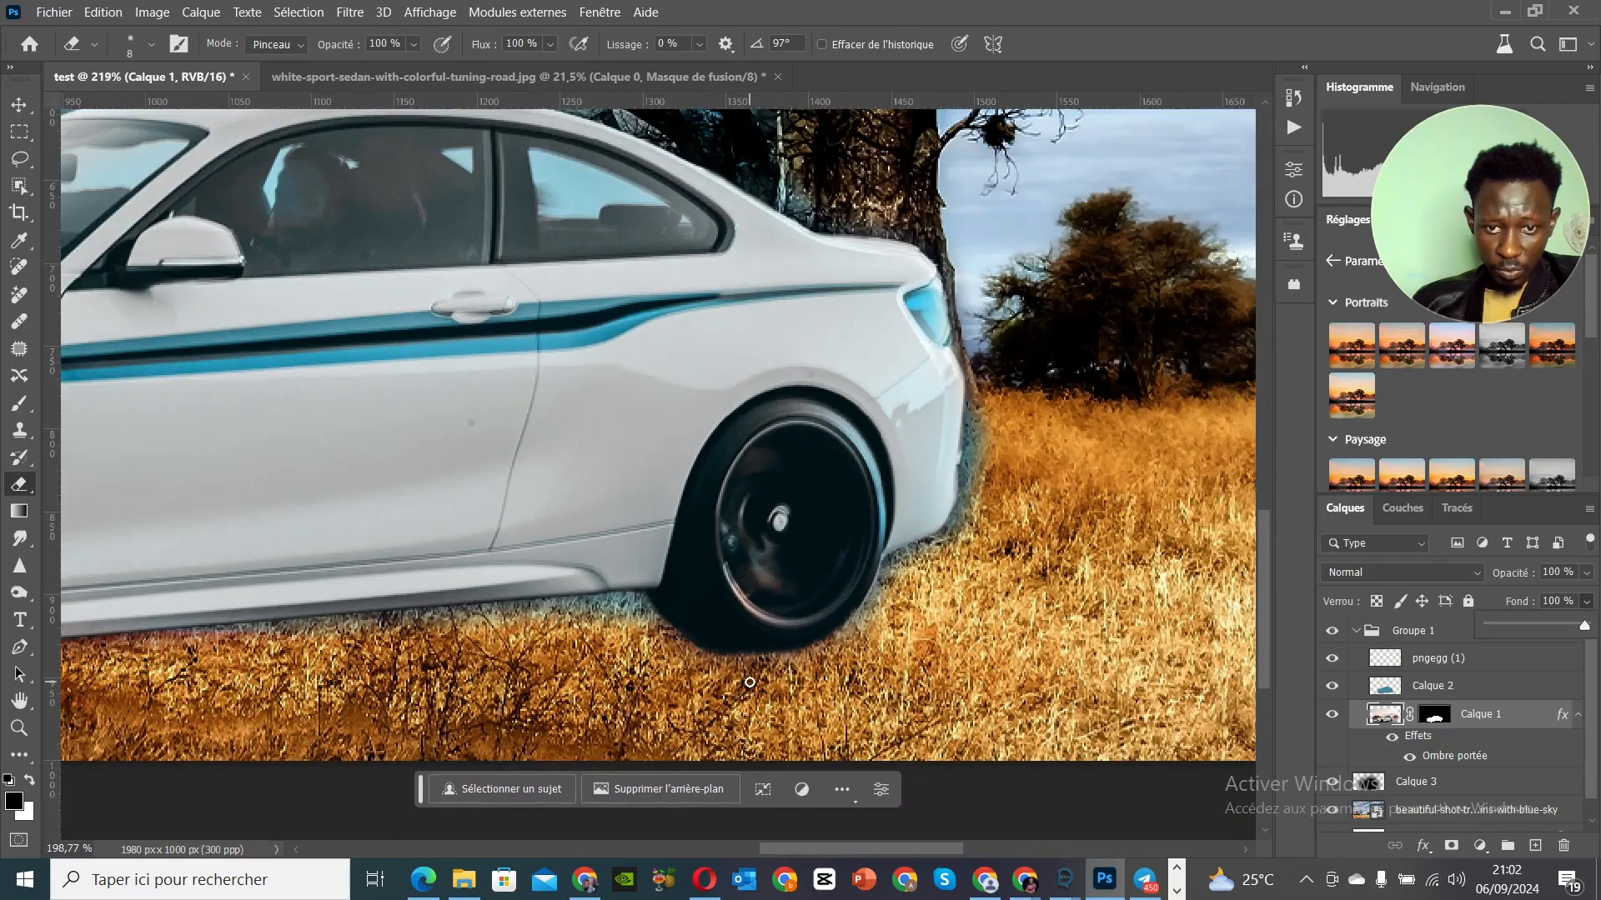
{"action": "scroll", "coordinate": [749, 682], "scroll_direction": "down", "scroll_amount": 2}
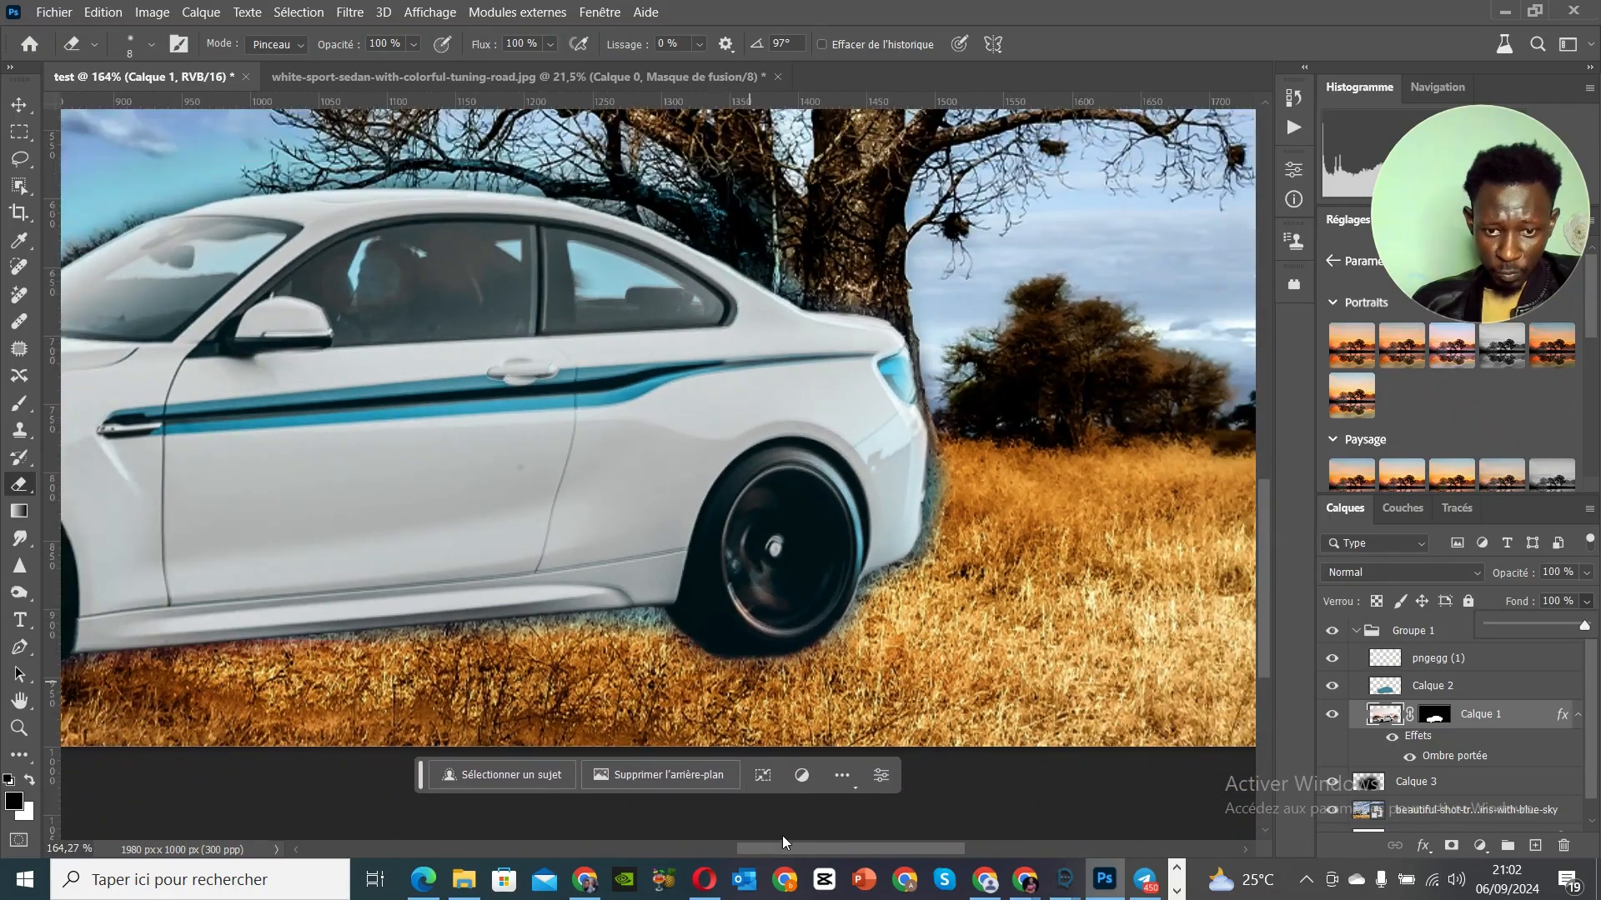
Step: Take up the Brush tool with the near-black foreground colour 010002 for retouching the ground beneath the front wheel
{"action": "left_click_drag", "start_coordinate": [784, 846], "coordinate": [672, 851]}
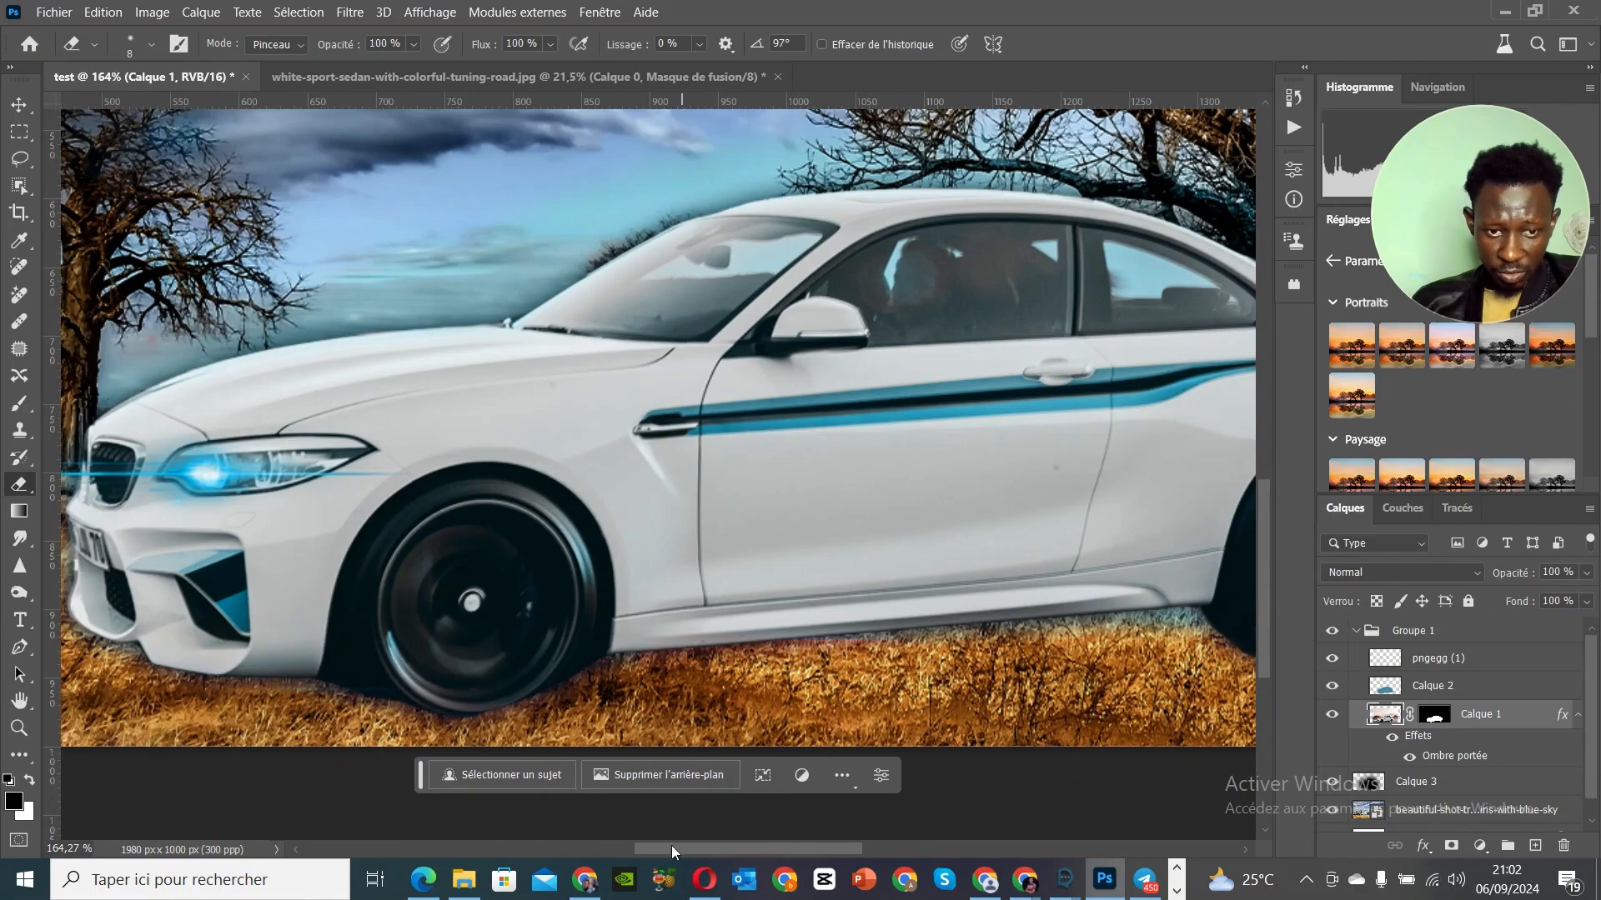
{"action": "scroll", "coordinate": [489, 695], "scroll_direction": "up", "scroll_amount": 5}
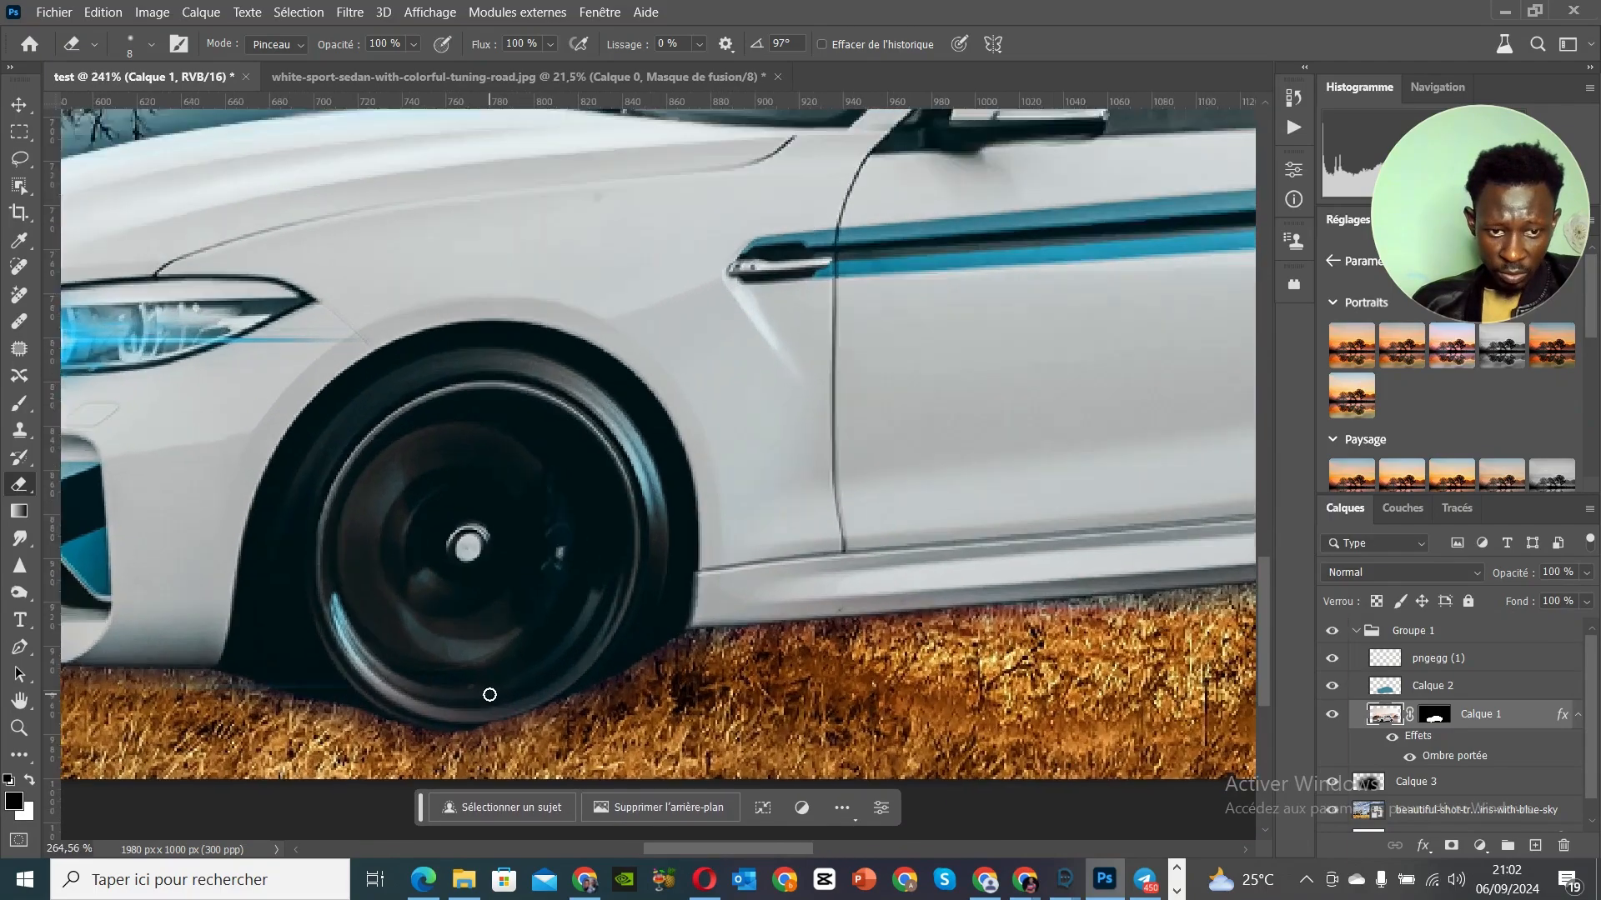
{"action": "scroll", "coordinate": [489, 694], "scroll_direction": "up", "scroll_amount": 3}
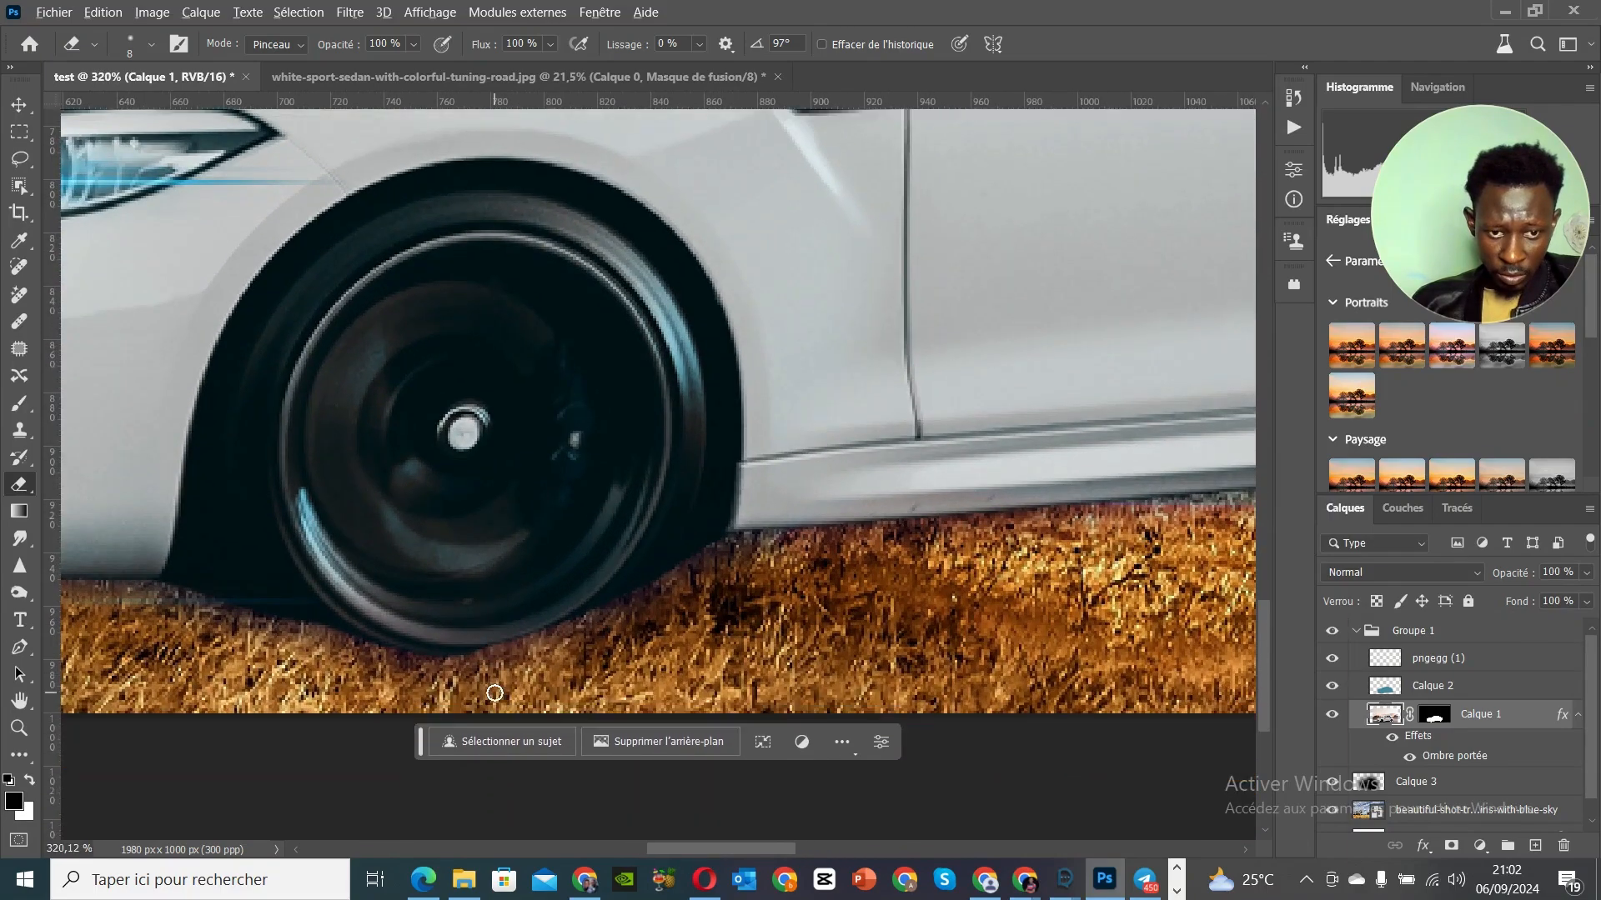
{"action": "scroll", "coordinate": [495, 693], "scroll_direction": "up", "scroll_amount": 3}
{"action": "scroll", "coordinate": [495, 694], "scroll_direction": "up", "scroll_amount": 2}
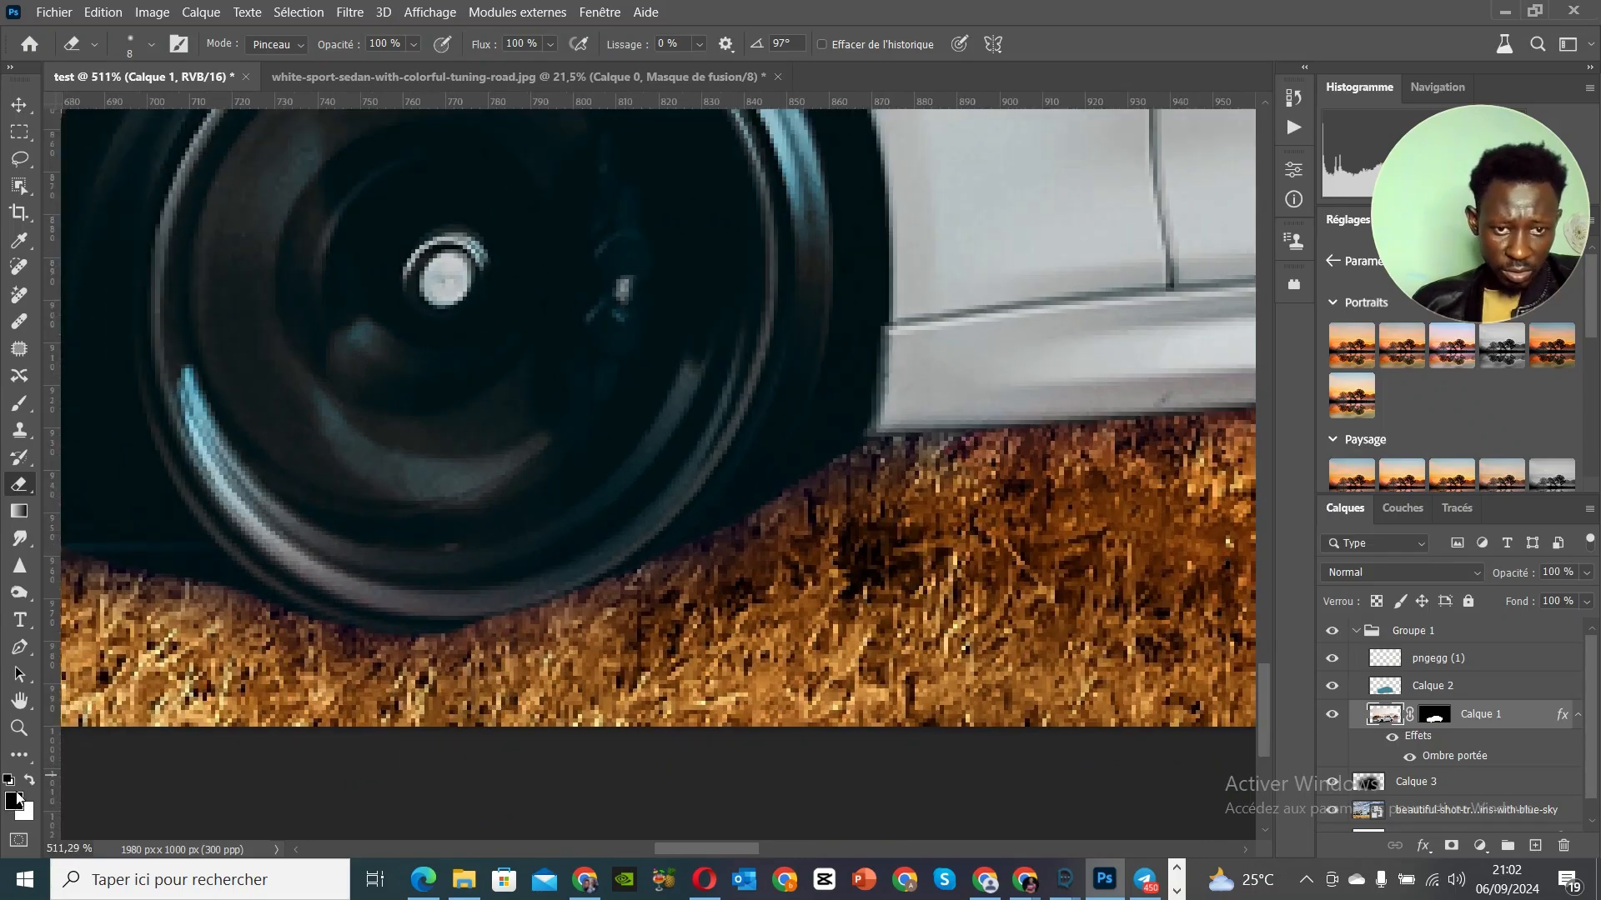
{"action": "left_click", "coordinate": [11, 802]}
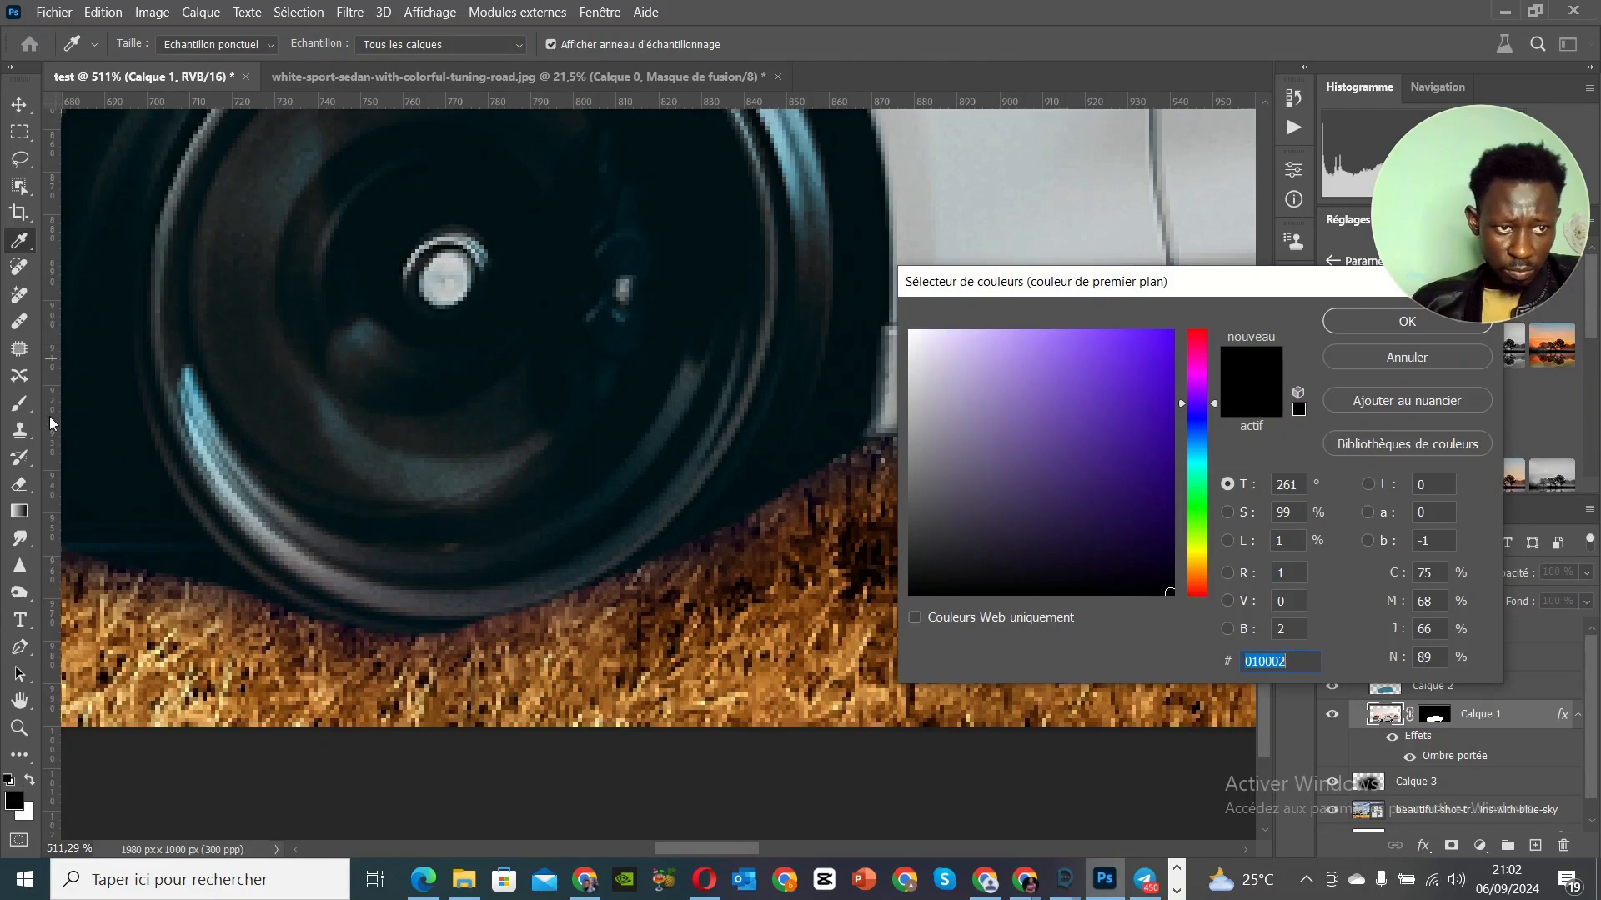
{"action": "left_click", "coordinate": [18, 411]}
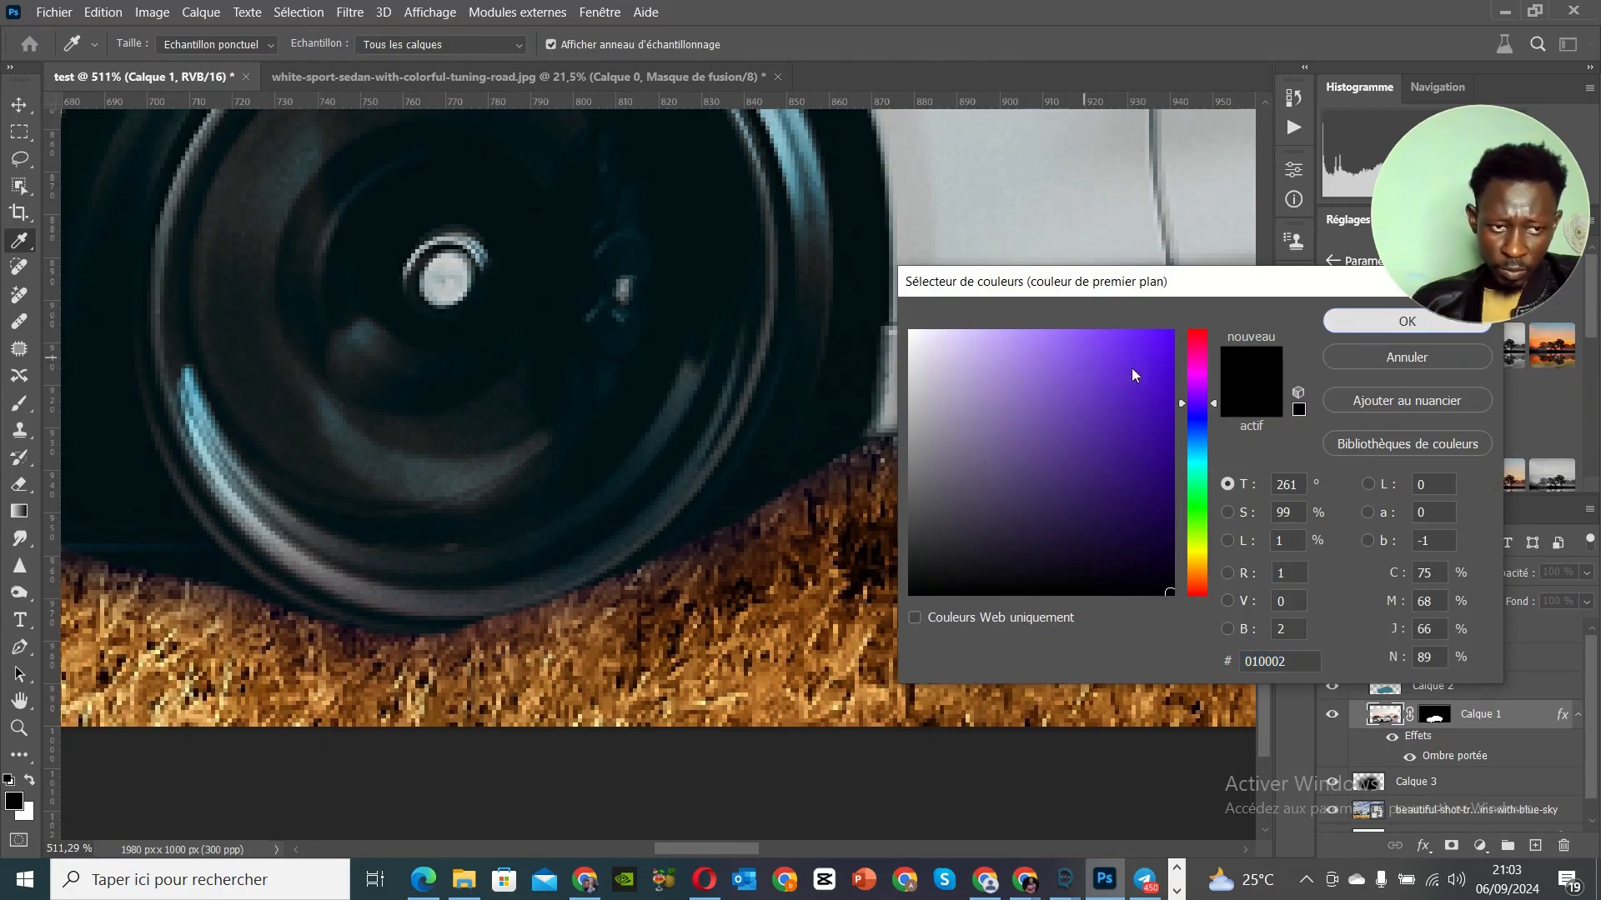
{"action": "left_click", "coordinate": [1340, 331]}
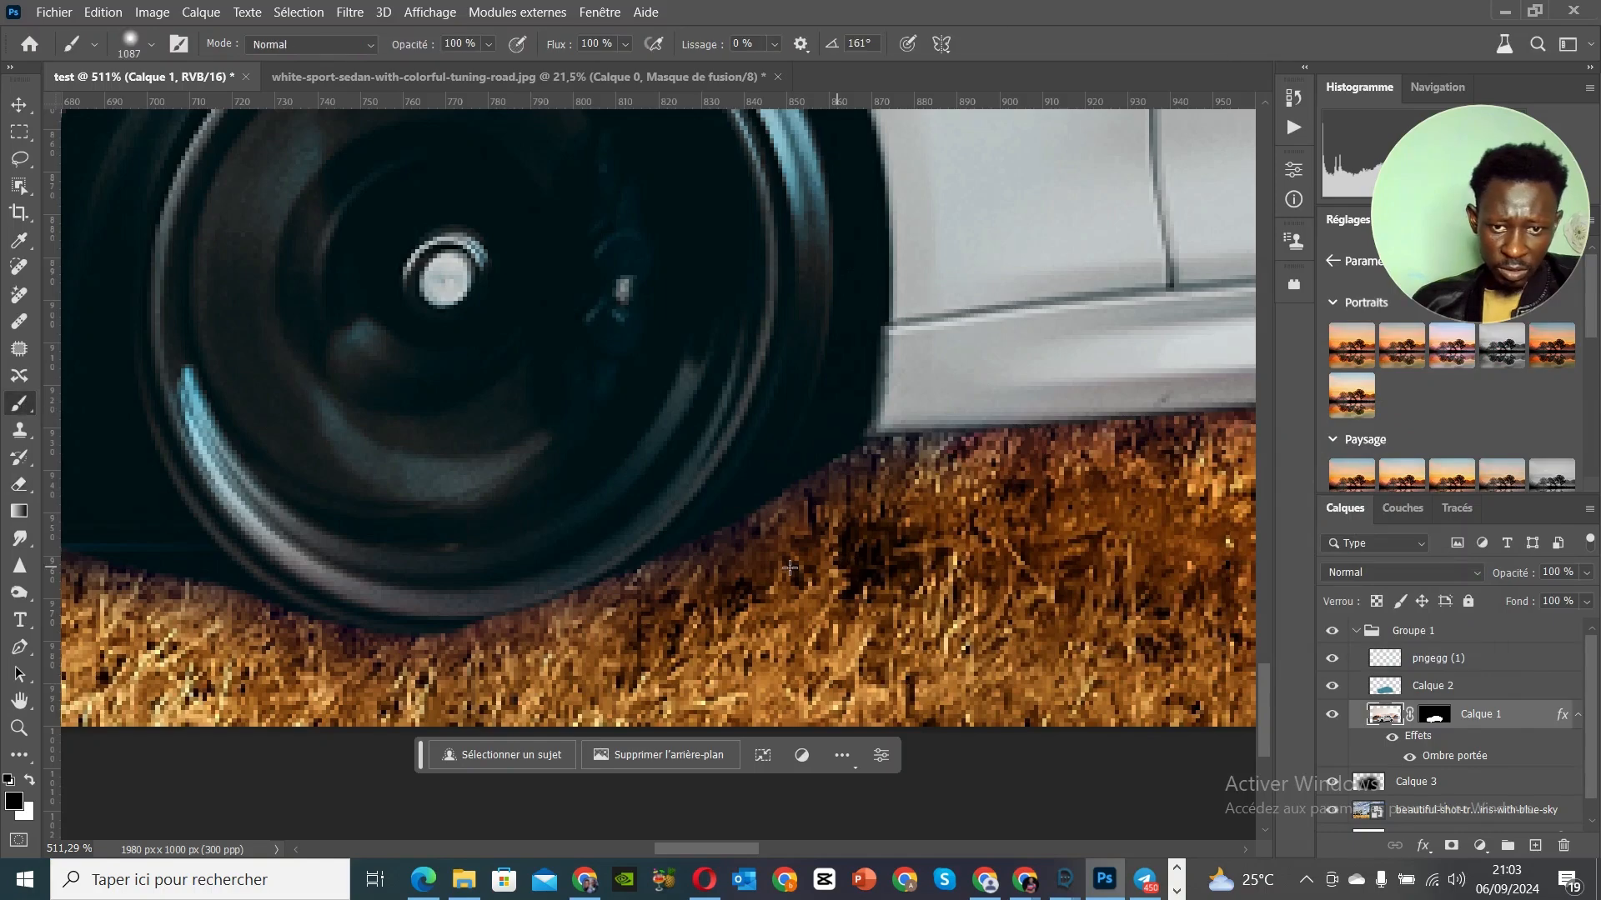
{"action": "left_click", "coordinate": [790, 564]}
{"action": "right_click", "coordinate": [792, 564]}
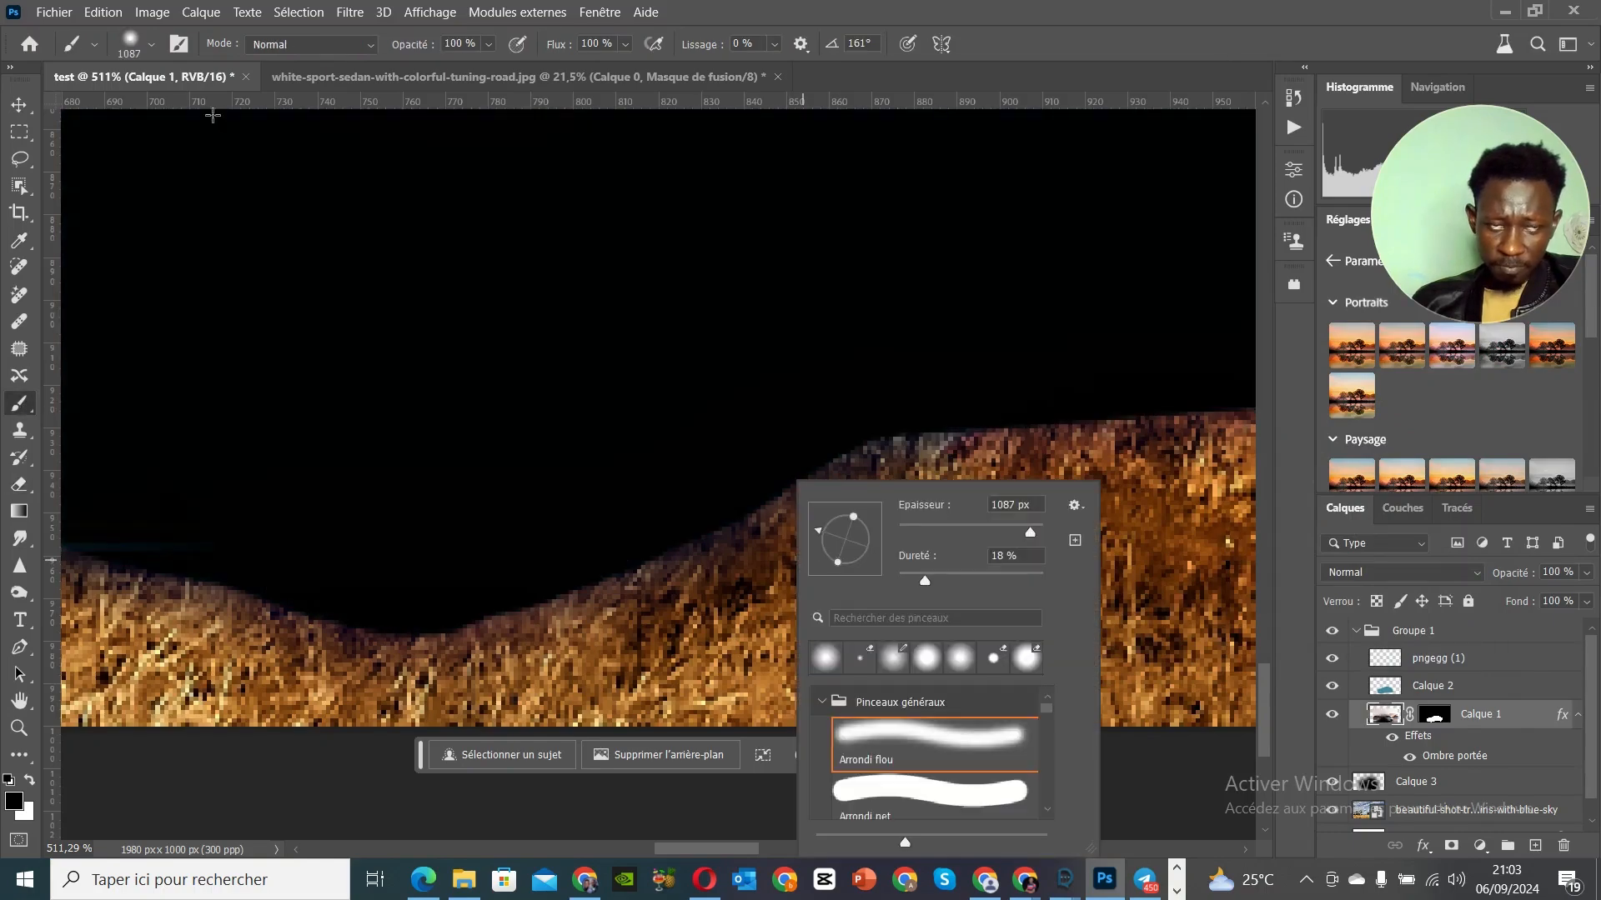
{"action": "left_click", "coordinate": [116, 11]}
{"action": "left_click", "coordinate": [109, 18]}
{"action": "left_click", "coordinate": [141, 23]}
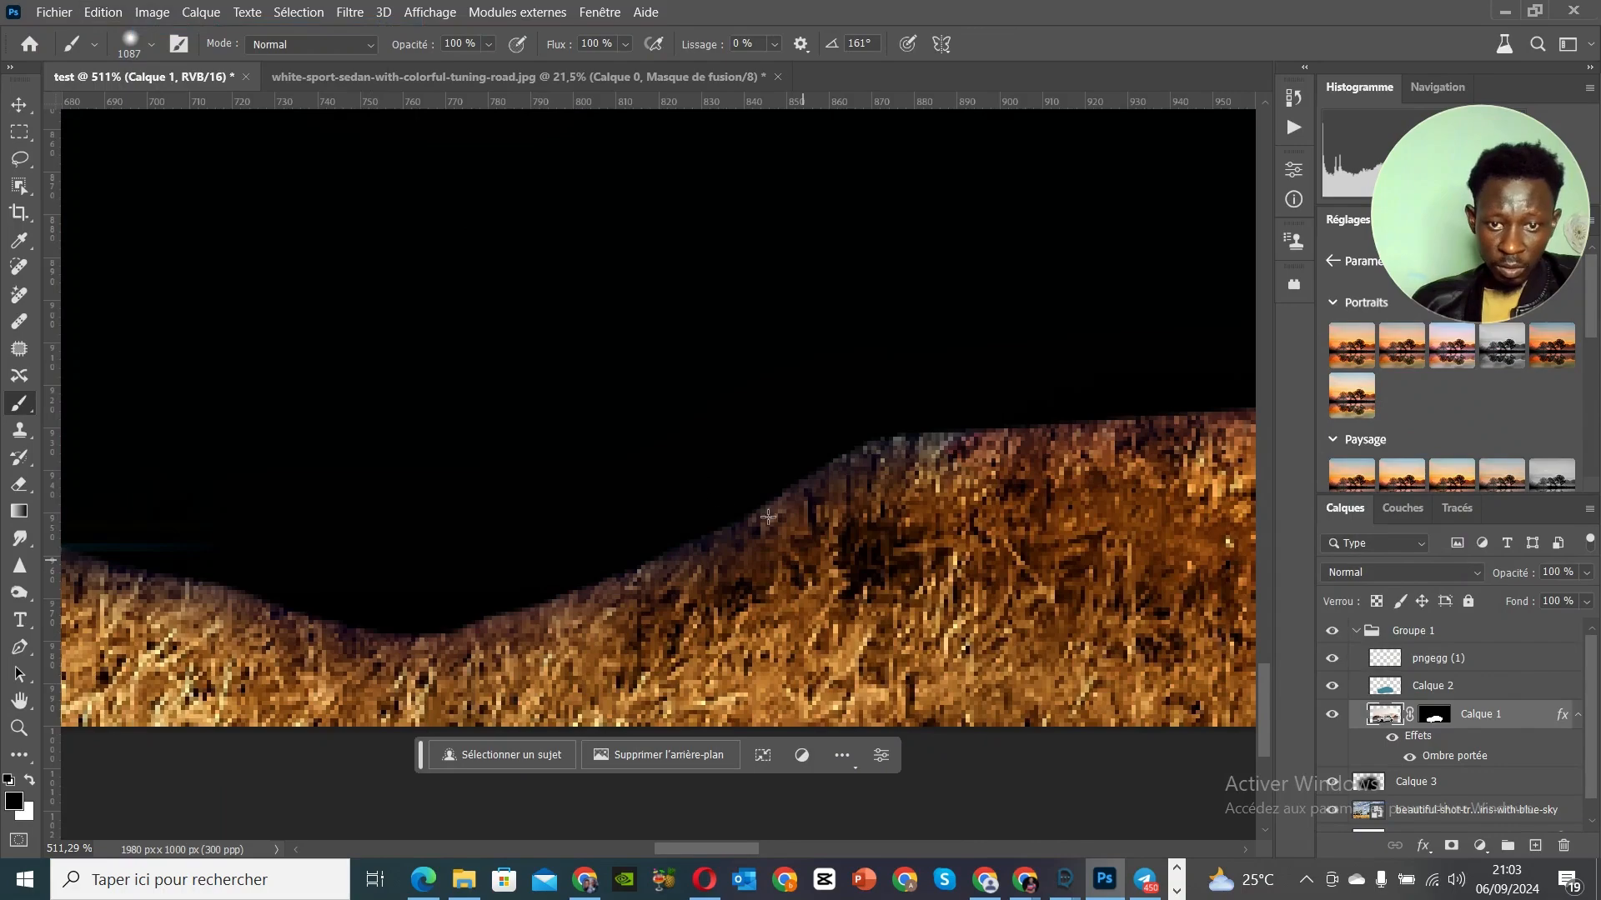
{"action": "key", "text": "ctrl+z"}
{"action": "left_click", "coordinate": [102, 13]}
{"action": "left_click", "coordinate": [743, 547]}
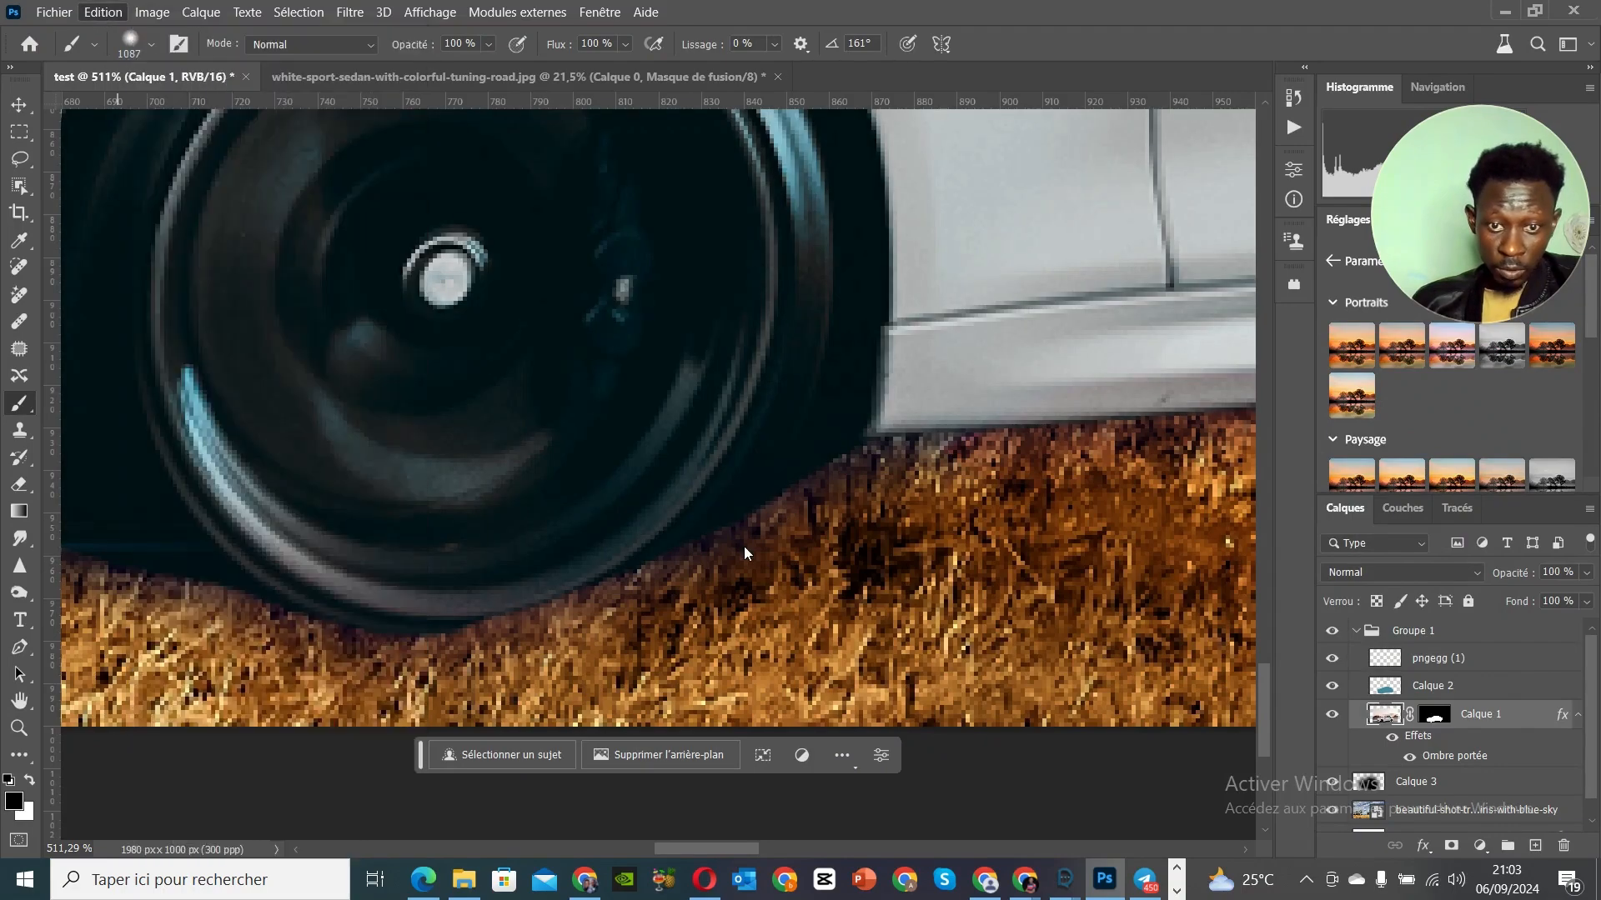
Step: Set the brush to 23 px size and 1 % hardness
{"action": "right_click", "coordinate": [744, 546]}
{"action": "left_click", "coordinate": [868, 530]}
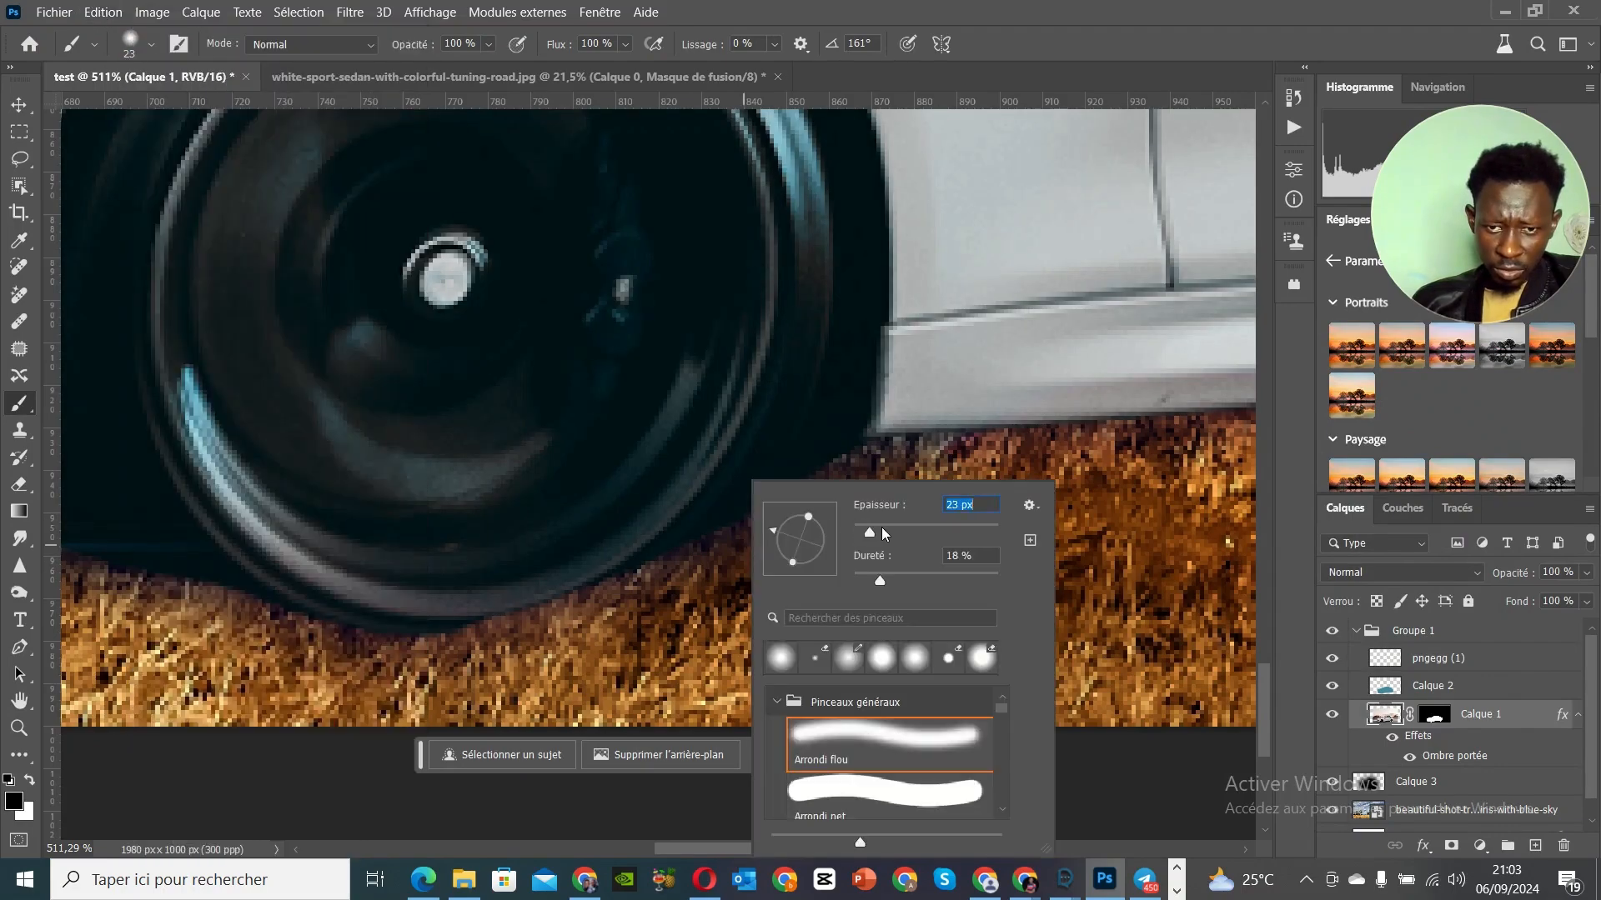
{"action": "left_click", "coordinate": [856, 577]}
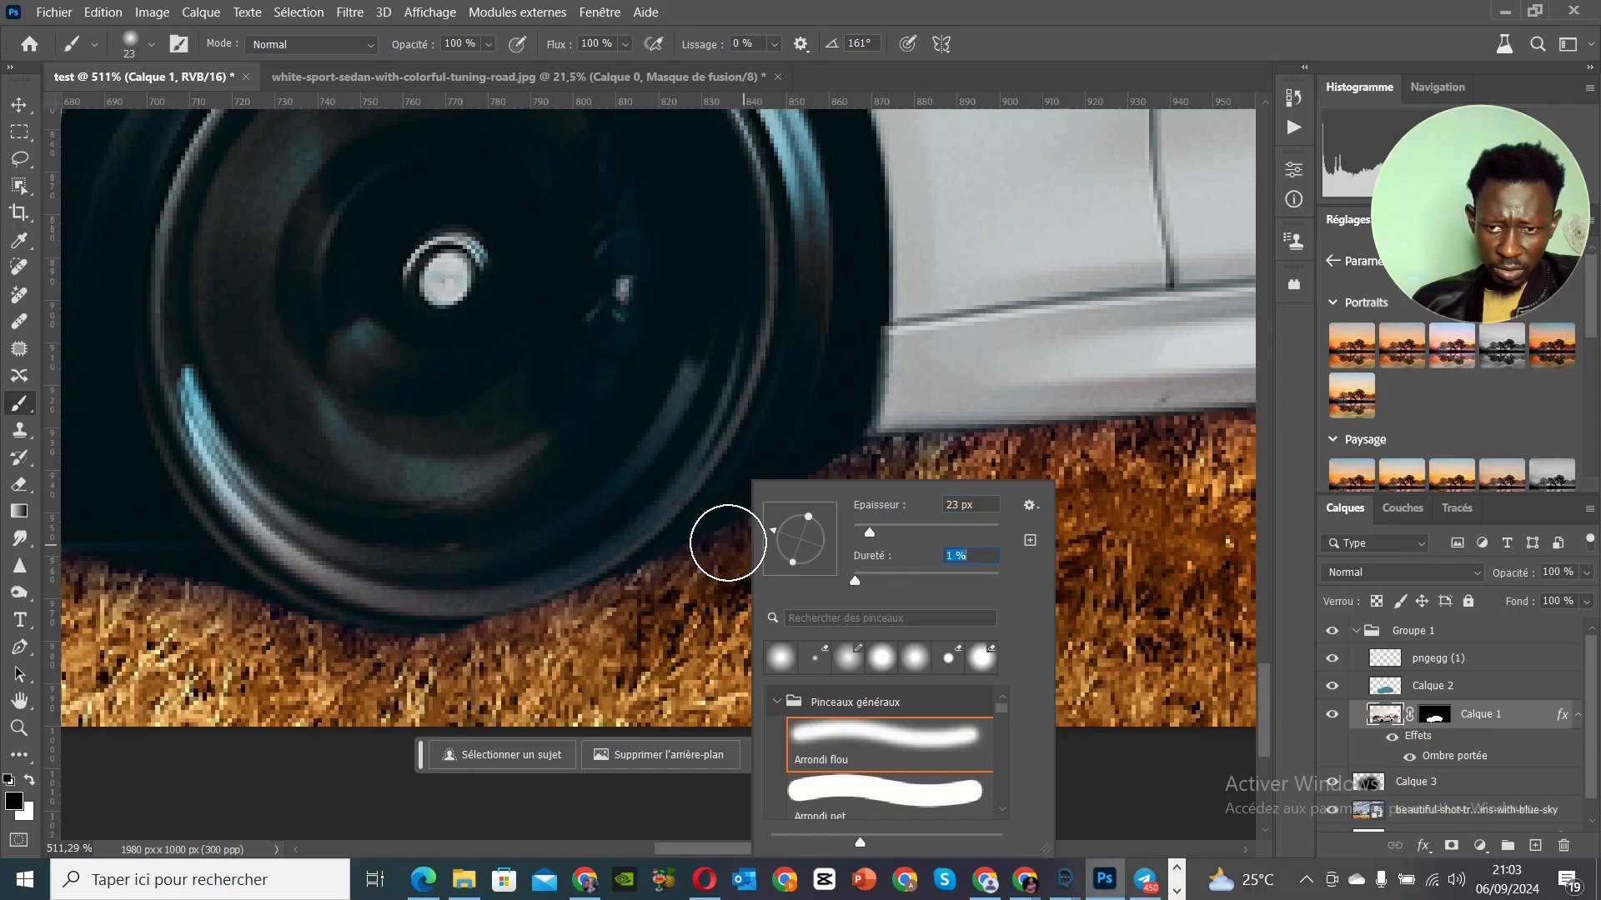
{"action": "key", "text": "Return"}
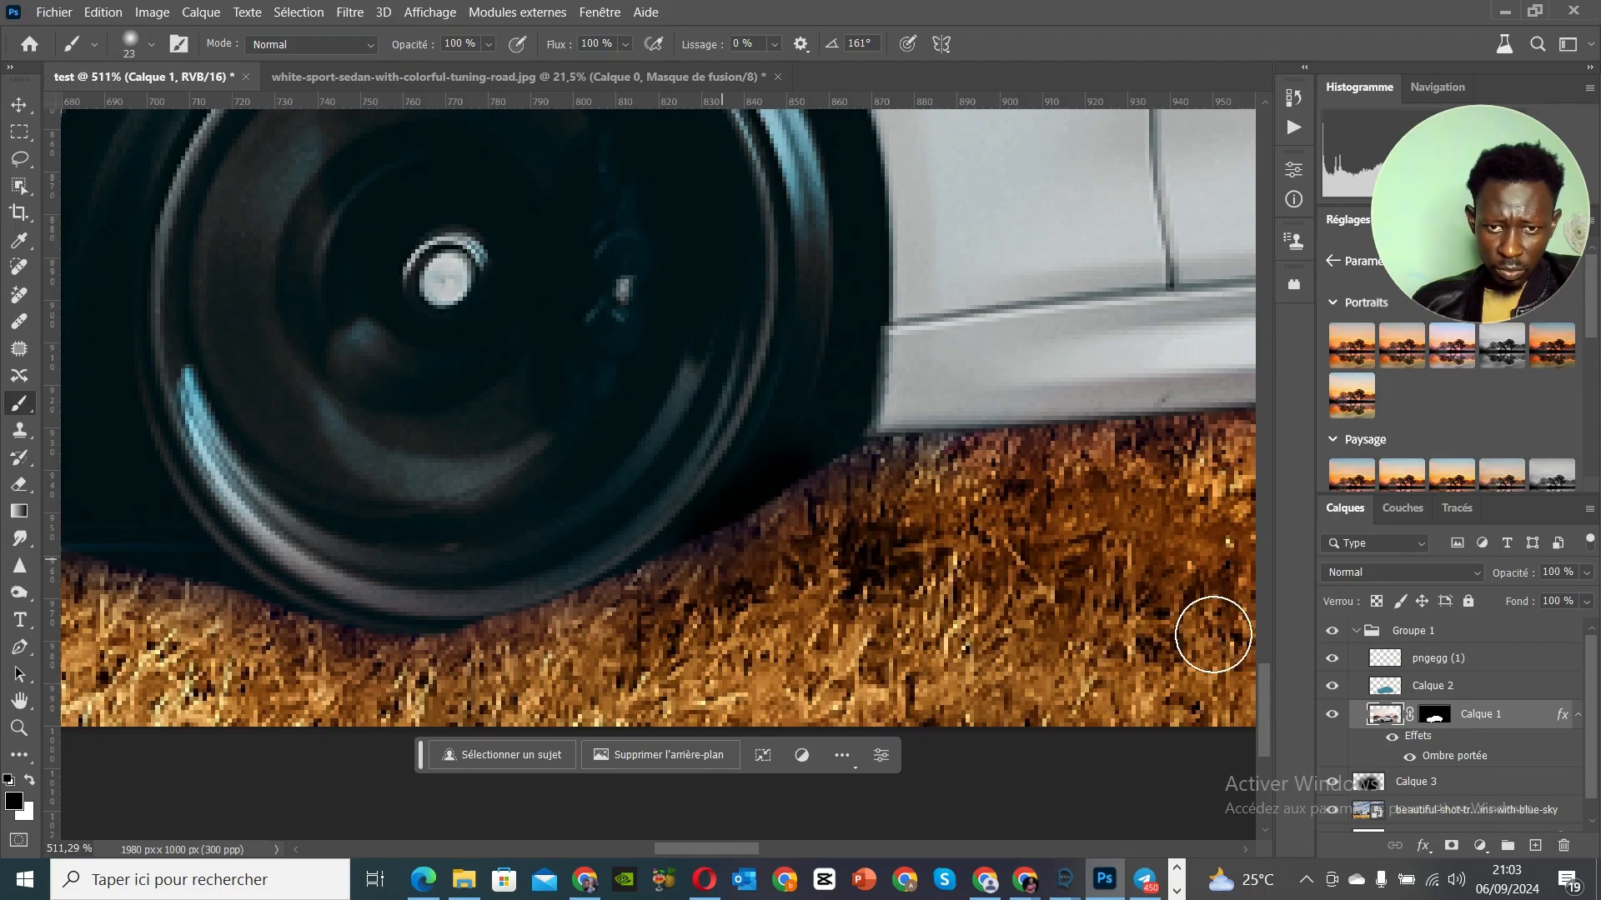
Step: Paint white on the layer mask of Calque 1 along the ground around the base of the front wheel to reveal its dark surroundings
{"action": "left_click", "coordinate": [1435, 715]}
{"action": "key", "text": "x"}
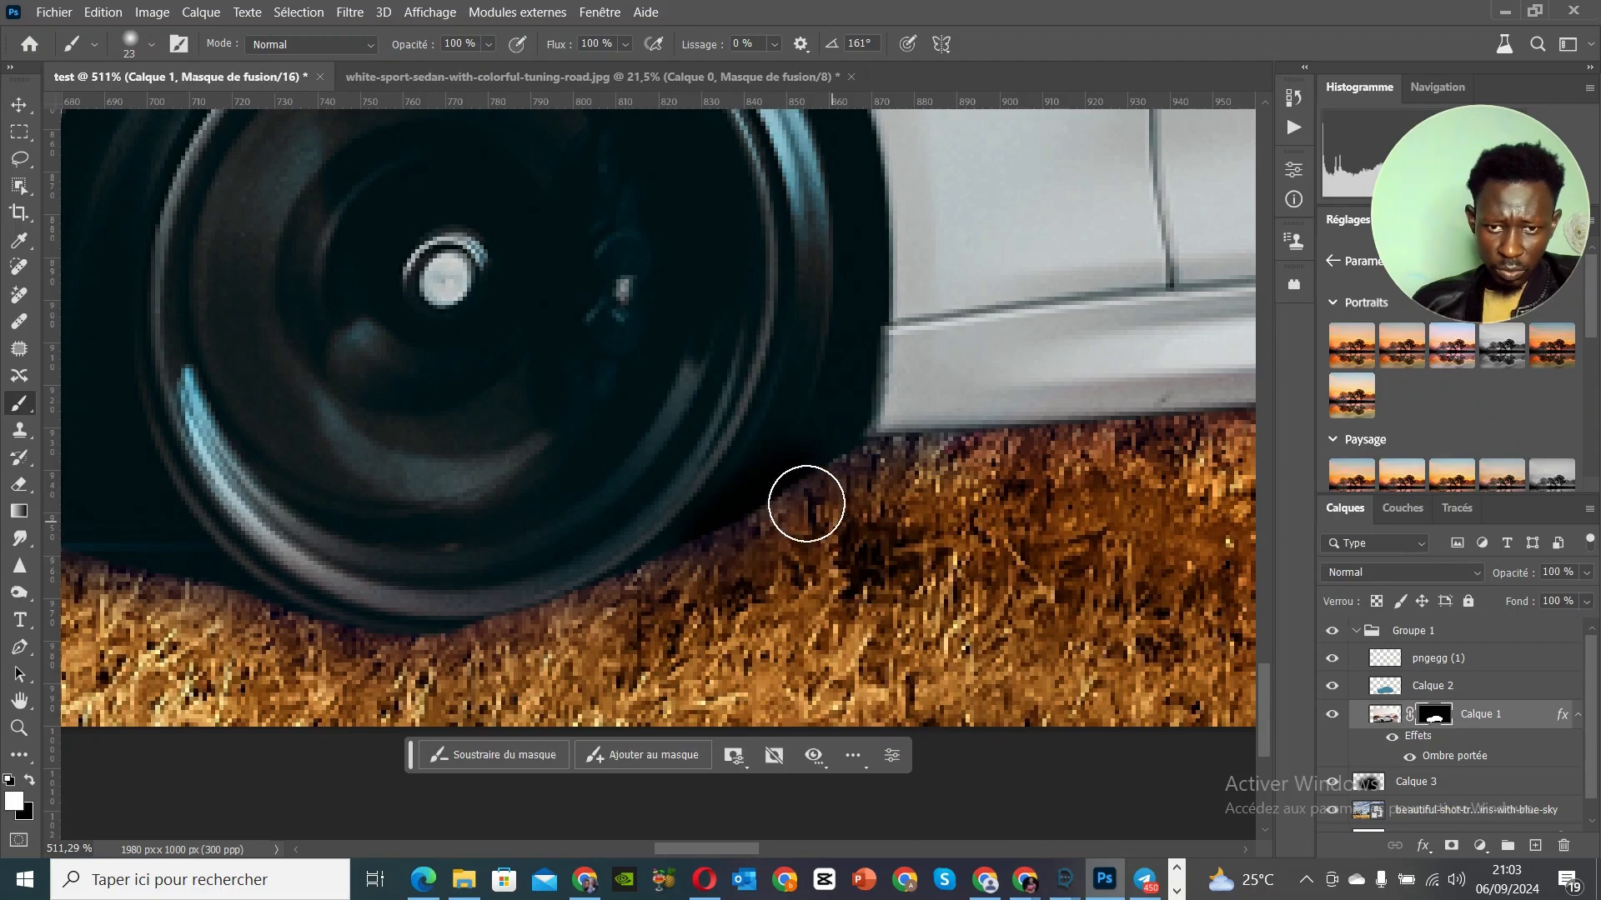
{"action": "mouse_move", "coordinate": [779, 506]}
{"action": "left_mouse_down"}
{"action": "mouse_move", "coordinate": [802, 461]}
{"action": "mouse_move", "coordinate": [740, 523]}
{"action": "left_mouse_up"}
{"action": "mouse_move", "coordinate": [665, 560]}
{"action": "left_mouse_down"}
{"action": "mouse_move", "coordinate": [721, 542]}
{"action": "mouse_move", "coordinate": [791, 452]}
{"action": "mouse_move", "coordinate": [651, 584]}
{"action": "mouse_move", "coordinate": [515, 612]}
{"action": "mouse_move", "coordinate": [322, 615]}
{"action": "left_mouse_up"}
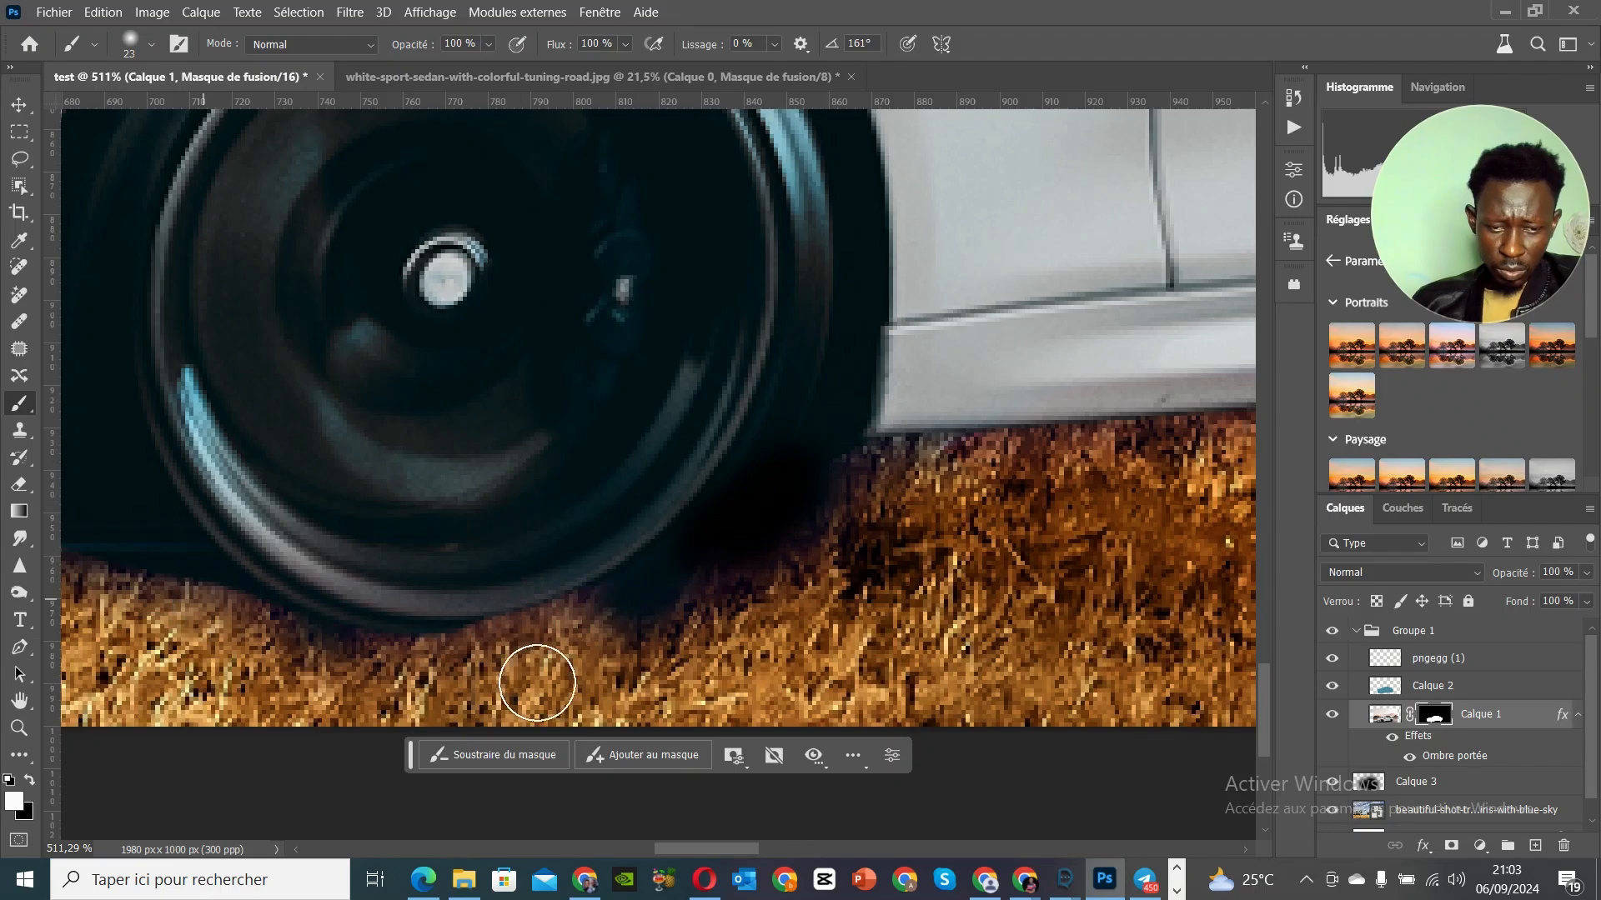
{"action": "left_click_drag", "start_coordinate": [680, 852], "coordinate": [675, 852]}
{"action": "mouse_move", "coordinate": [203, 559]}
{"action": "left_mouse_down"}
{"action": "mouse_move", "coordinate": [236, 603]}
{"action": "mouse_move", "coordinate": [198, 582]}
{"action": "mouse_move", "coordinate": [282, 625]}
{"action": "mouse_move", "coordinate": [259, 591]}
{"action": "mouse_move", "coordinate": [333, 617]}
{"action": "mouse_move", "coordinate": [416, 608]}
{"action": "left_mouse_up"}
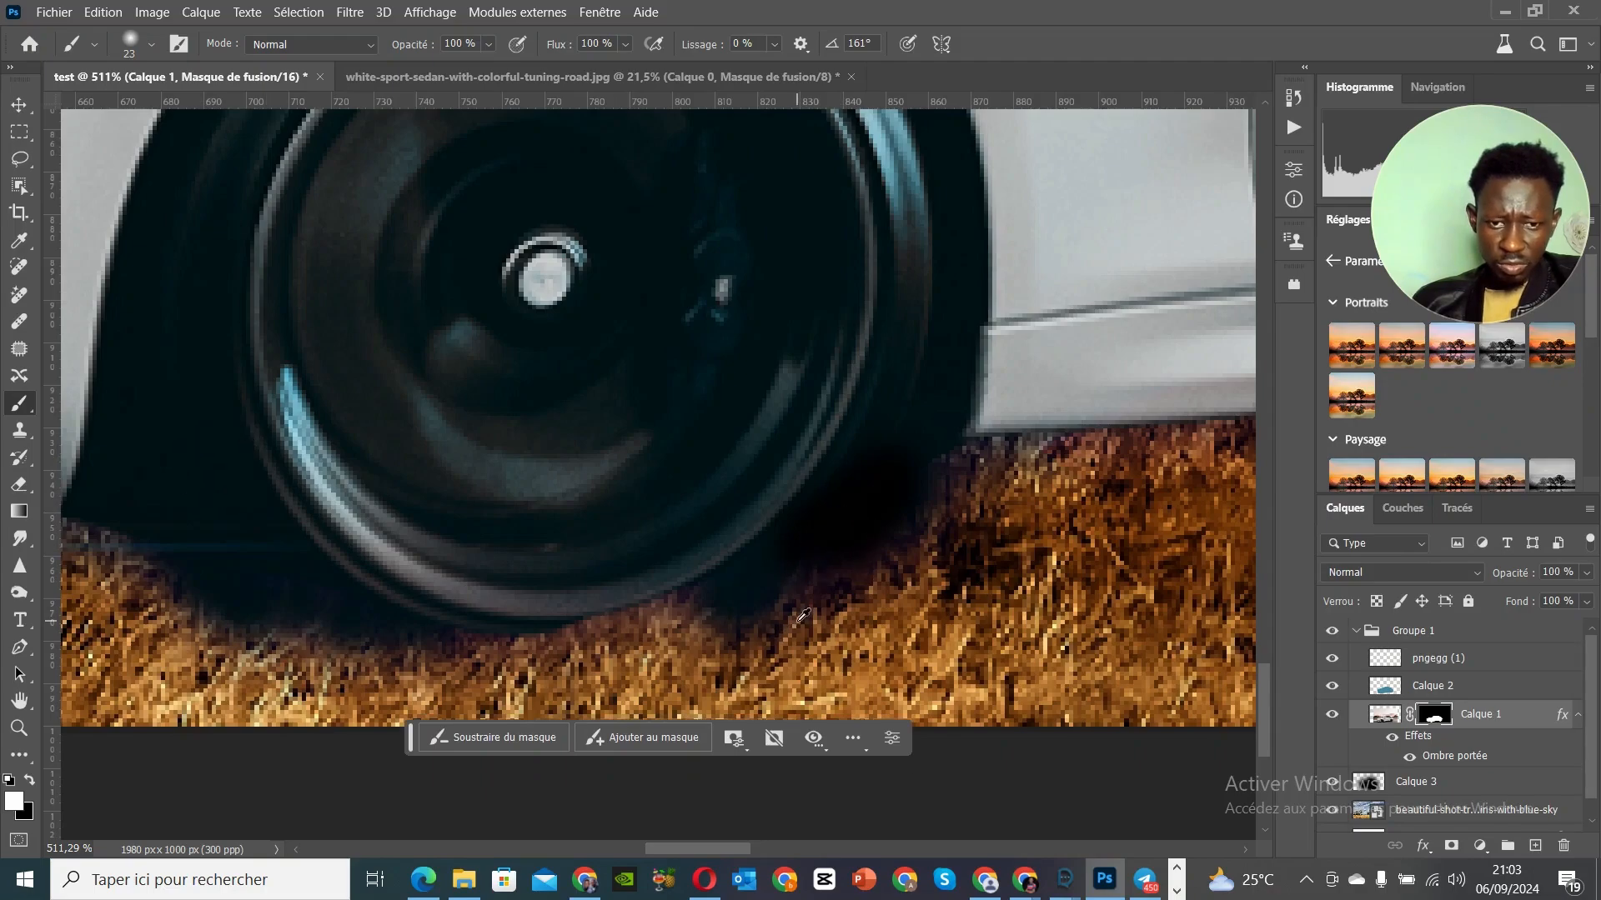
Step: Paint white on the Calque 1 mask along the lower edge of the rear wheel
{"action": "scroll", "coordinate": [813, 606], "scroll_direction": "down", "scroll_amount": 3}
{"action": "scroll", "coordinate": [813, 606], "scroll_direction": "down", "scroll_amount": 5}
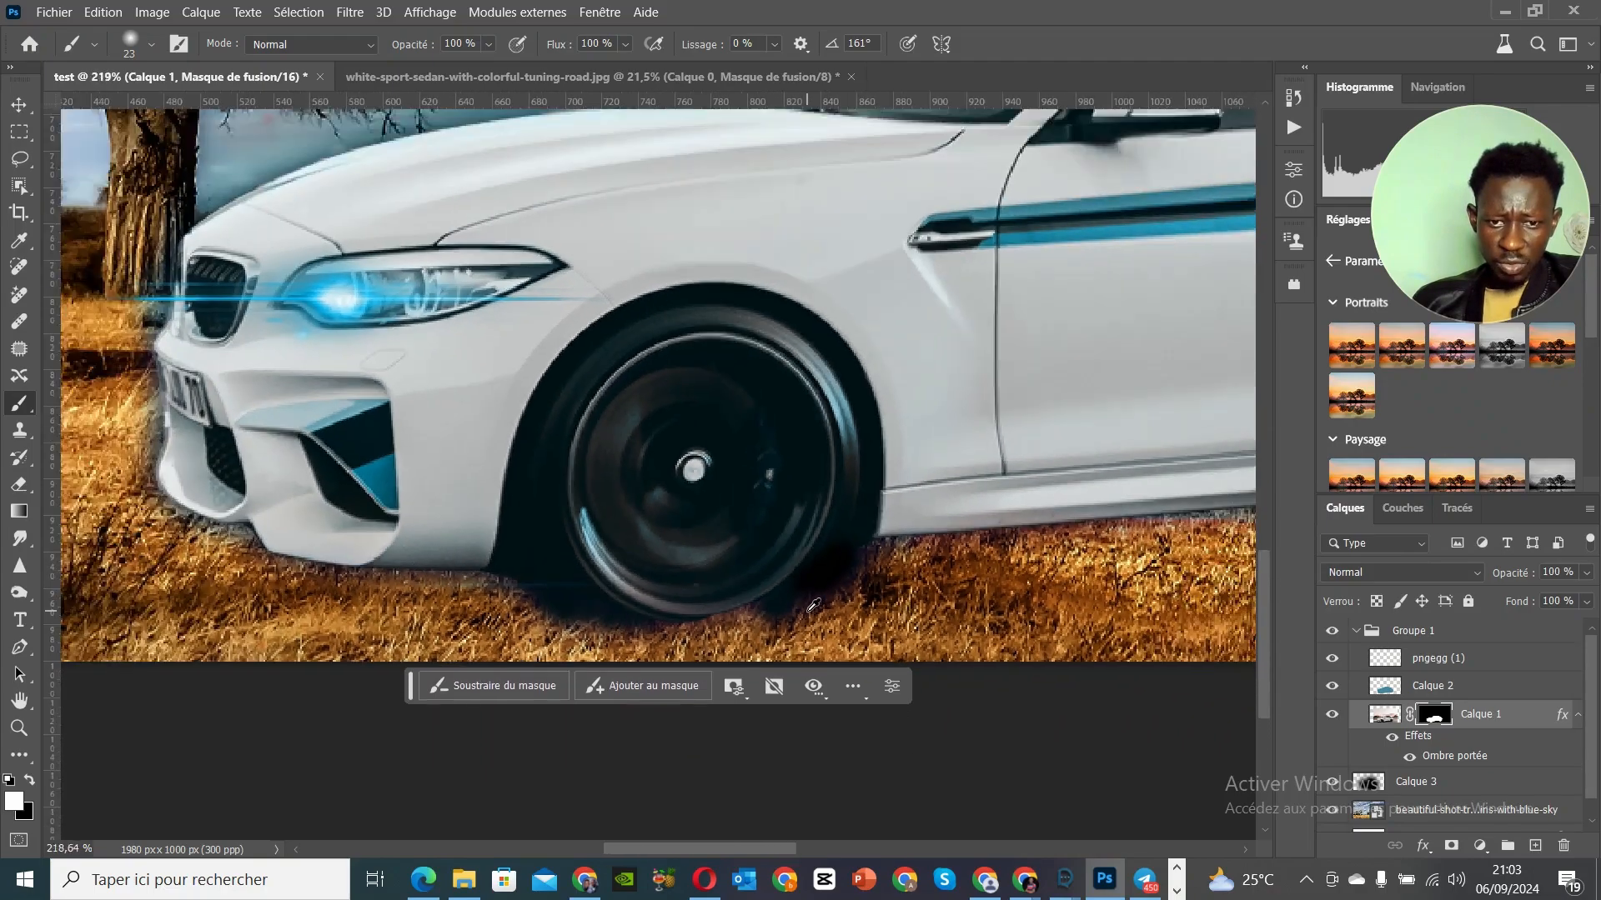
{"action": "scroll", "coordinate": [813, 606], "scroll_direction": "down", "scroll_amount": 2}
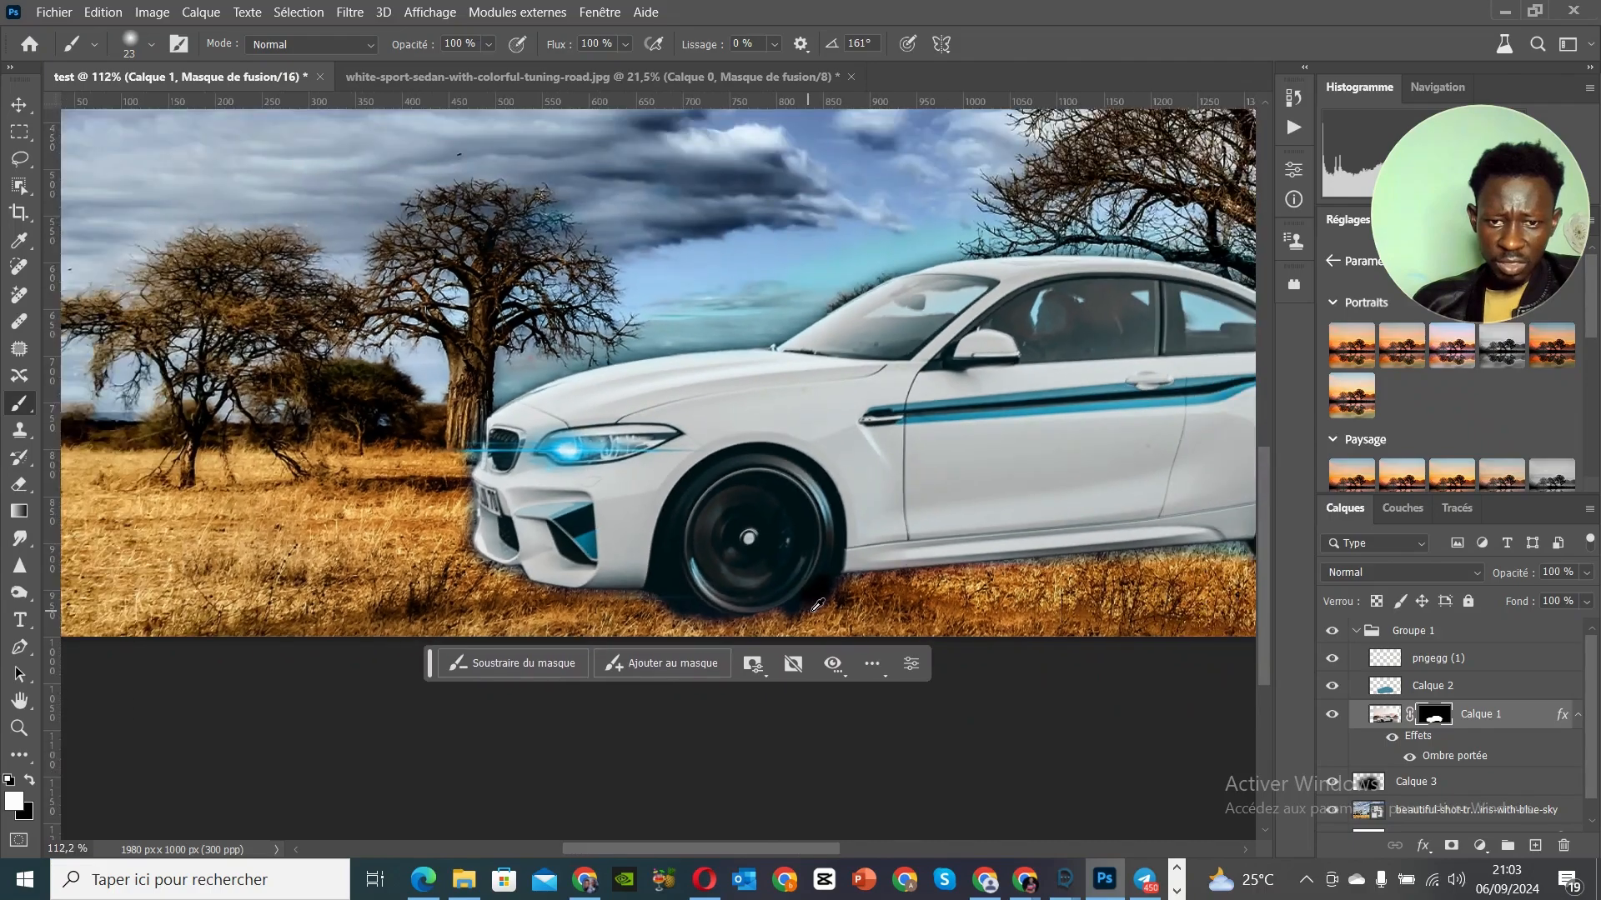
{"action": "scroll", "coordinate": [813, 606], "scroll_direction": "down", "scroll_amount": 3}
{"action": "scroll", "coordinate": [1215, 547], "scroll_direction": "down", "scroll_amount": 1}
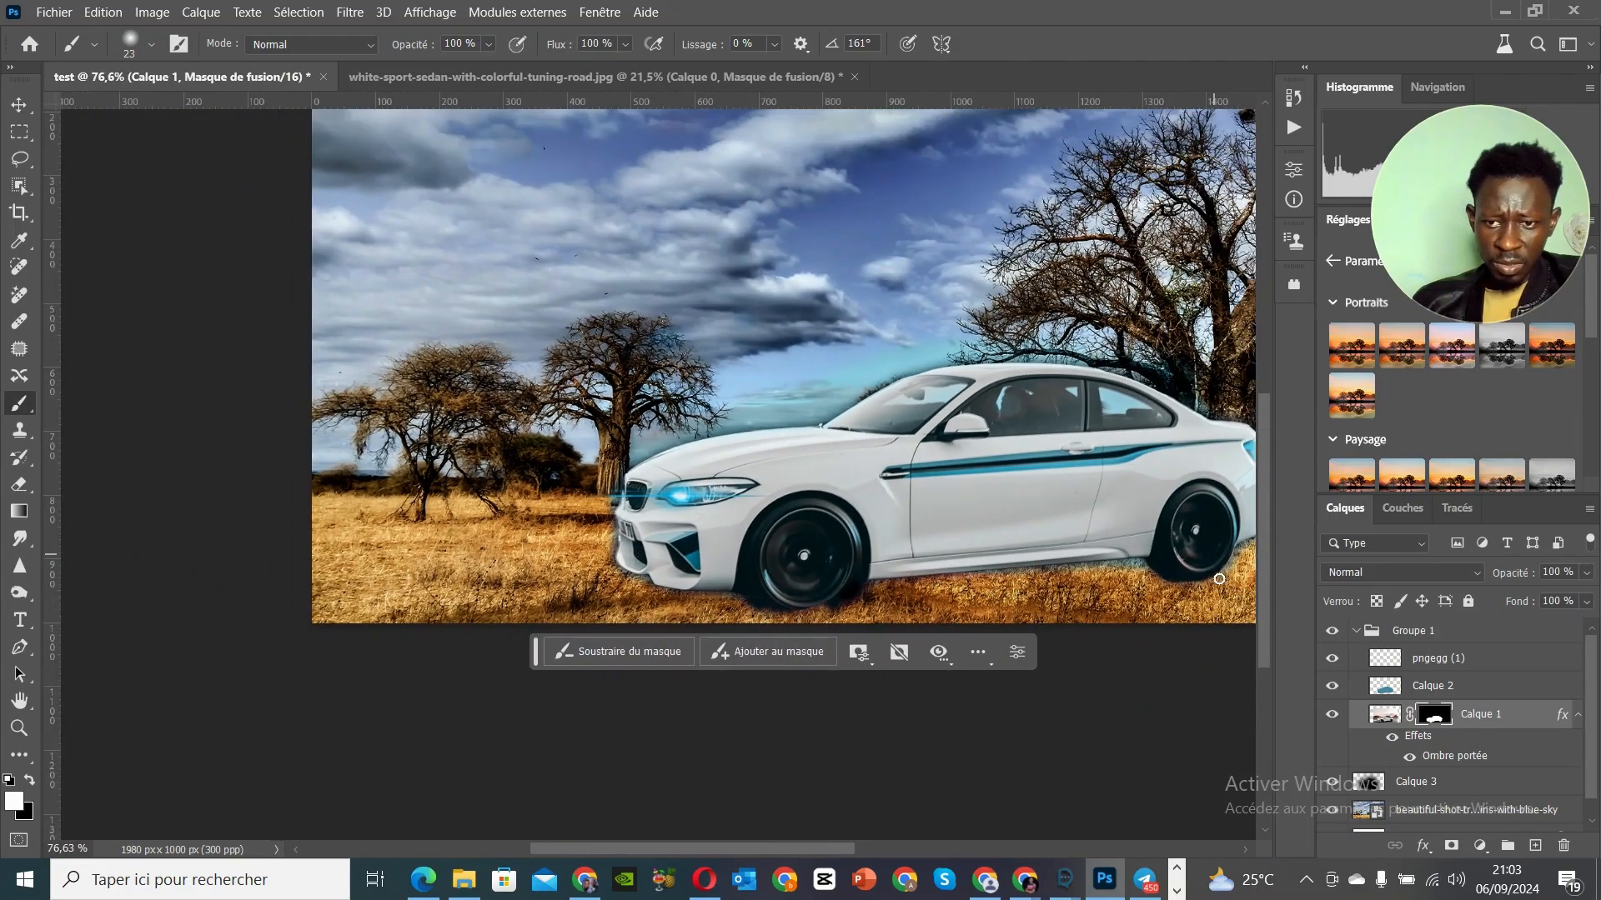
{"action": "left_click_drag", "start_coordinate": [811, 849], "coordinate": [887, 847]}
{"action": "scroll", "coordinate": [977, 600], "scroll_direction": "up", "scroll_amount": 5}
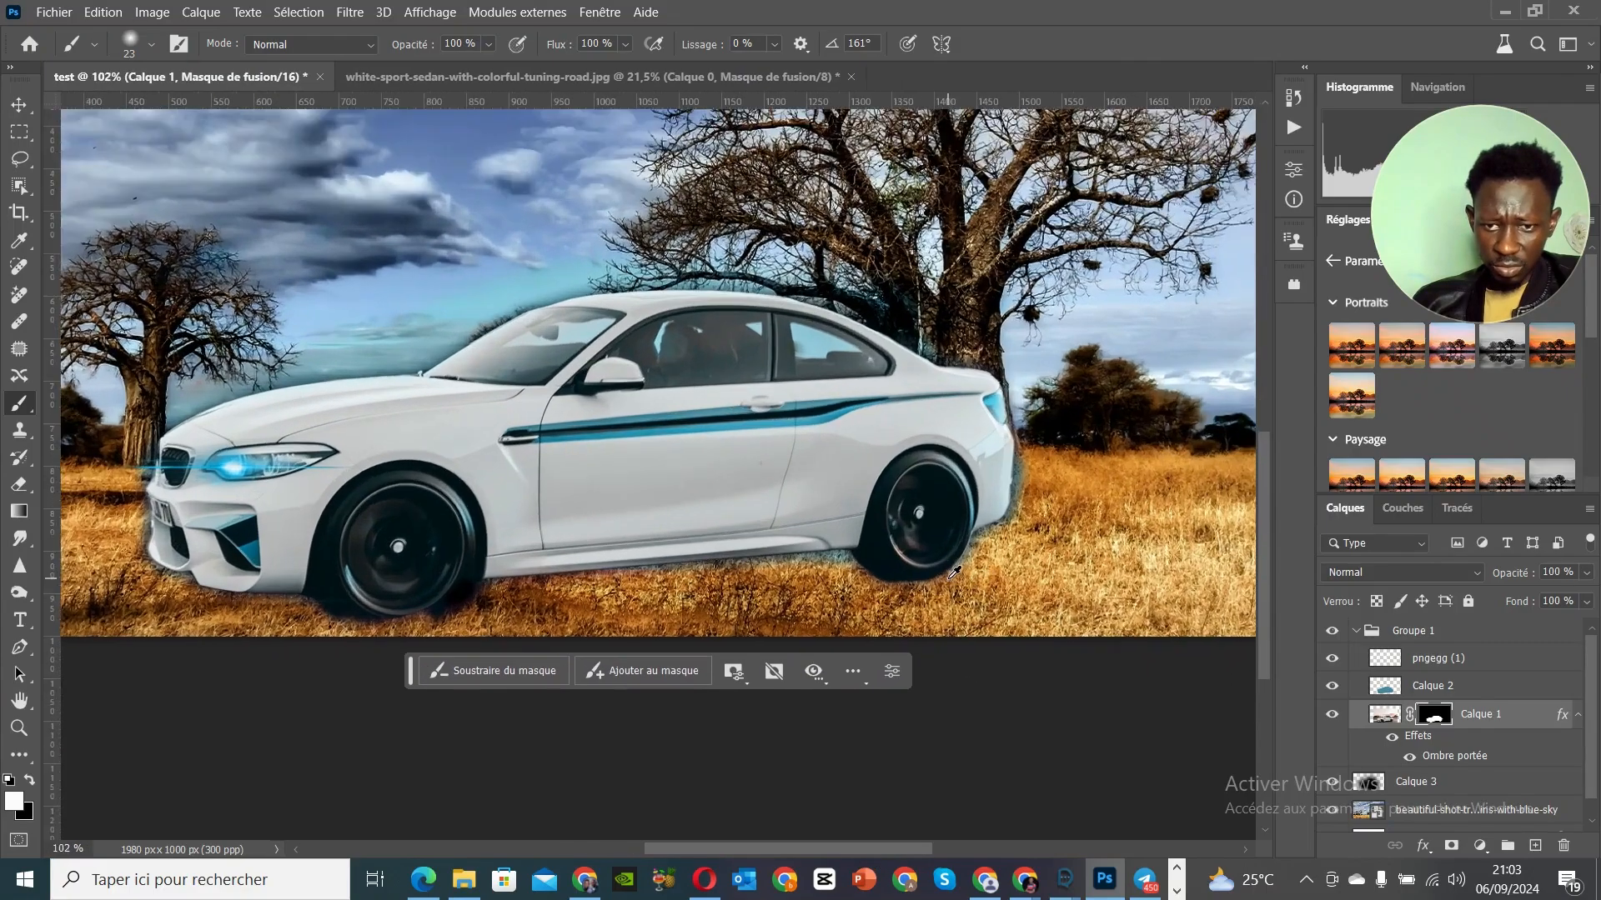
{"action": "scroll", "coordinate": [958, 567], "scroll_direction": "up", "scroll_amount": 5}
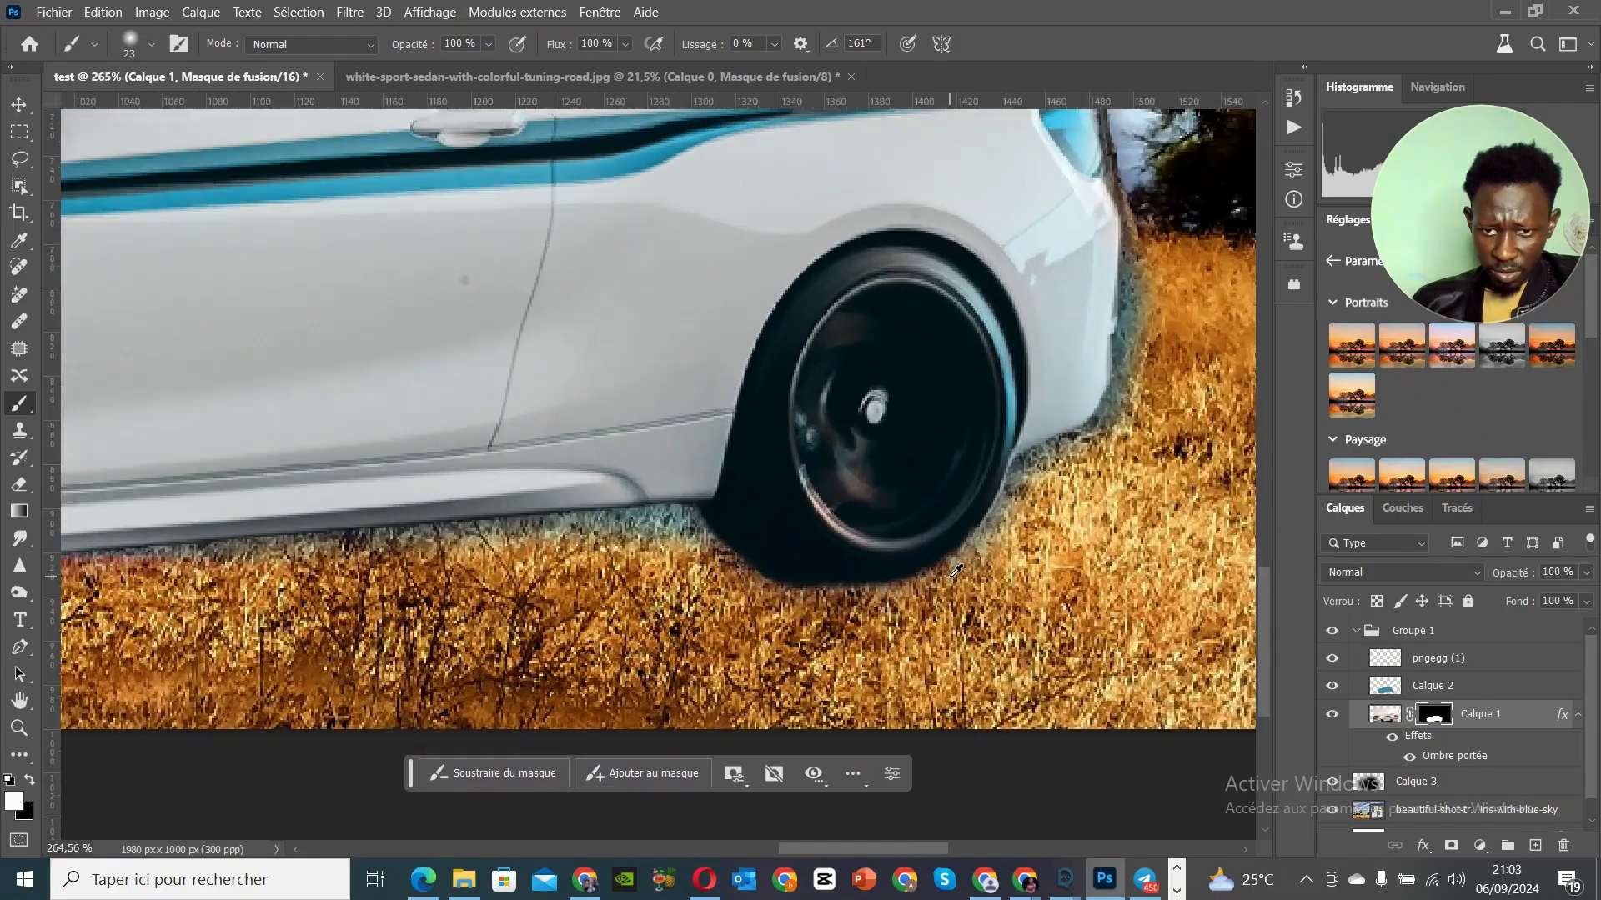
{"action": "scroll", "coordinate": [984, 526], "scroll_direction": "up", "scroll_amount": 2}
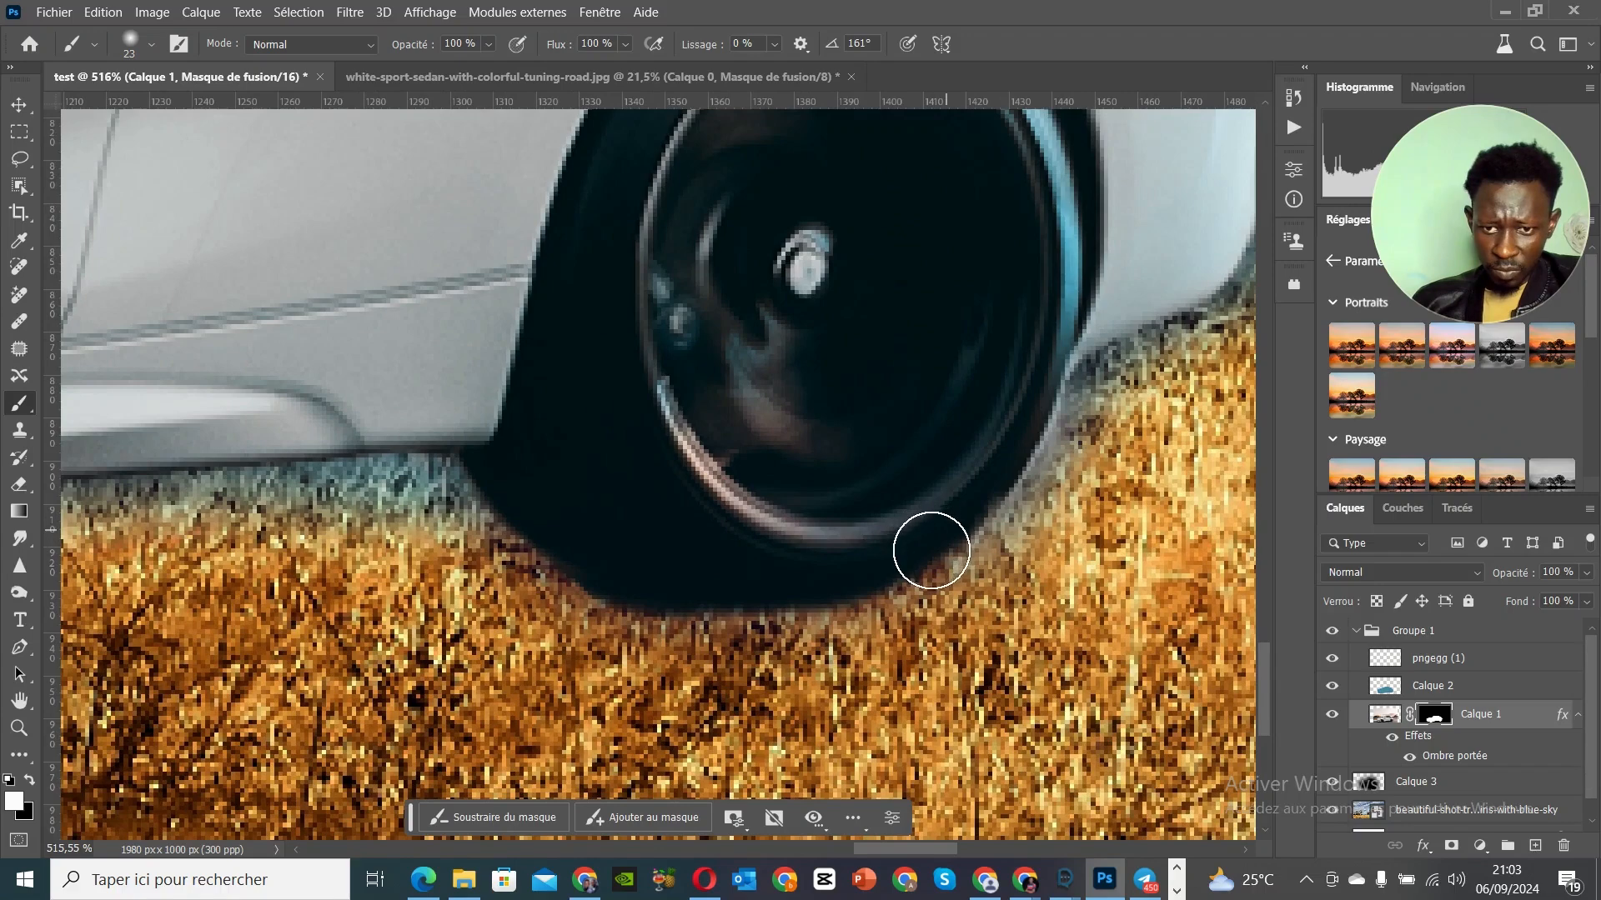
{"action": "mouse_move", "coordinate": [561, 583]}
{"action": "left_mouse_down"}
{"action": "mouse_move", "coordinate": [653, 601]}
{"action": "mouse_move", "coordinate": [858, 600]}
{"action": "mouse_move", "coordinate": [986, 518]}
{"action": "left_mouse_up"}
Step: Place the pngegg smoke image from File Explorer's Downloads folder above Calque 1 at 90.89 % scale, centred horizontally and resting on the canvas bottom
{"action": "scroll", "coordinate": [772, 631], "scroll_direction": "down", "scroll_amount": 4}
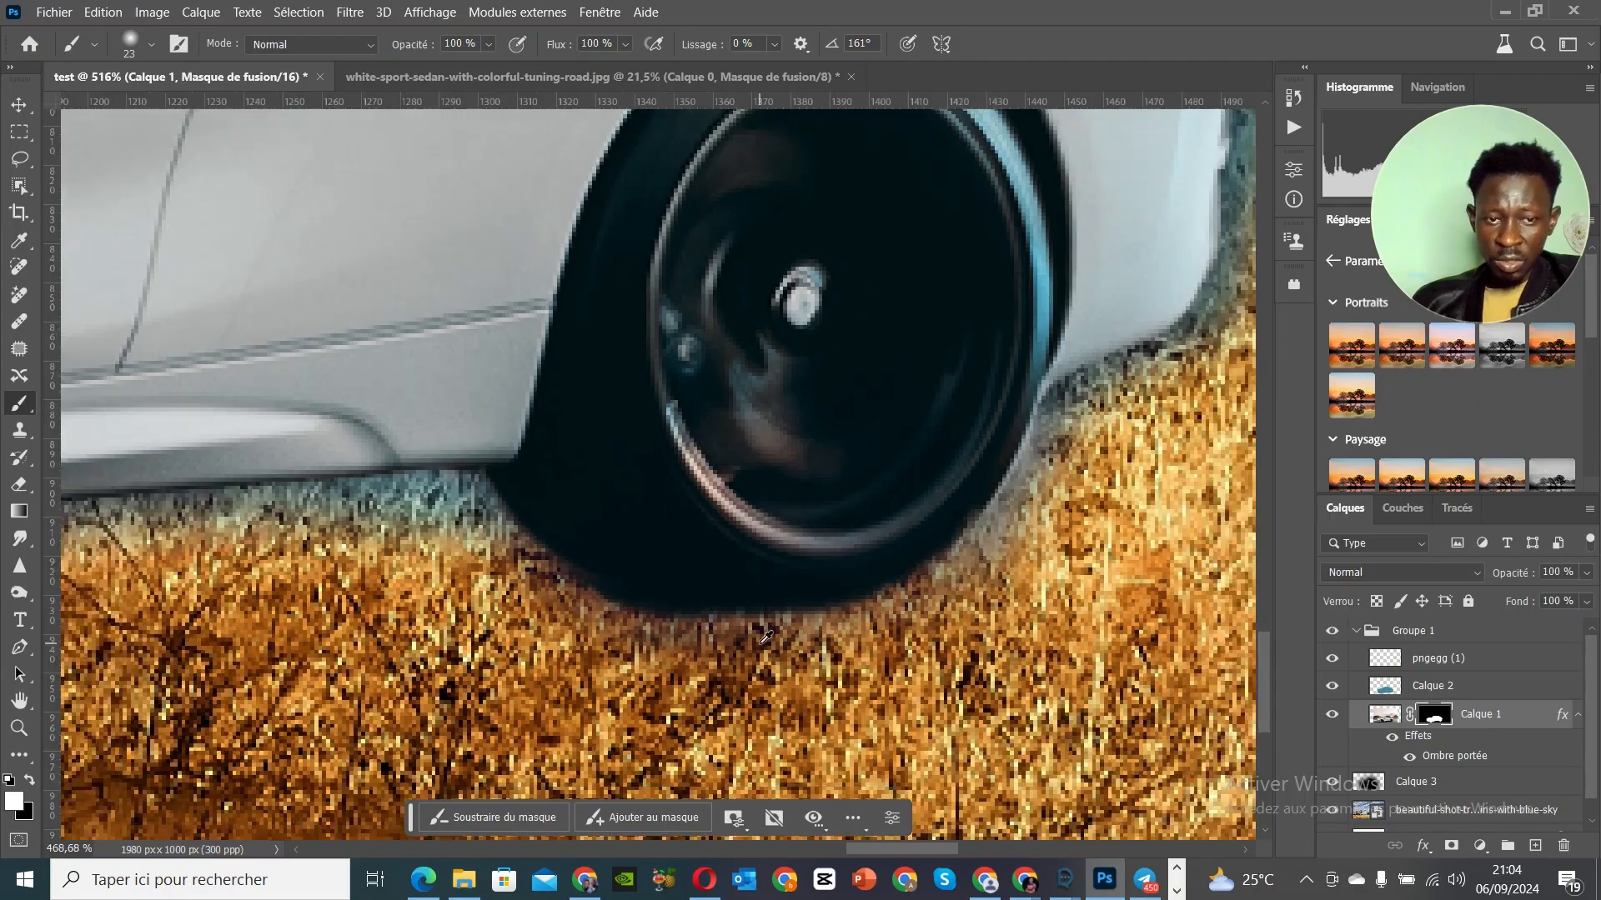
{"action": "scroll", "coordinate": [772, 631], "scroll_direction": "down", "scroll_amount": 5}
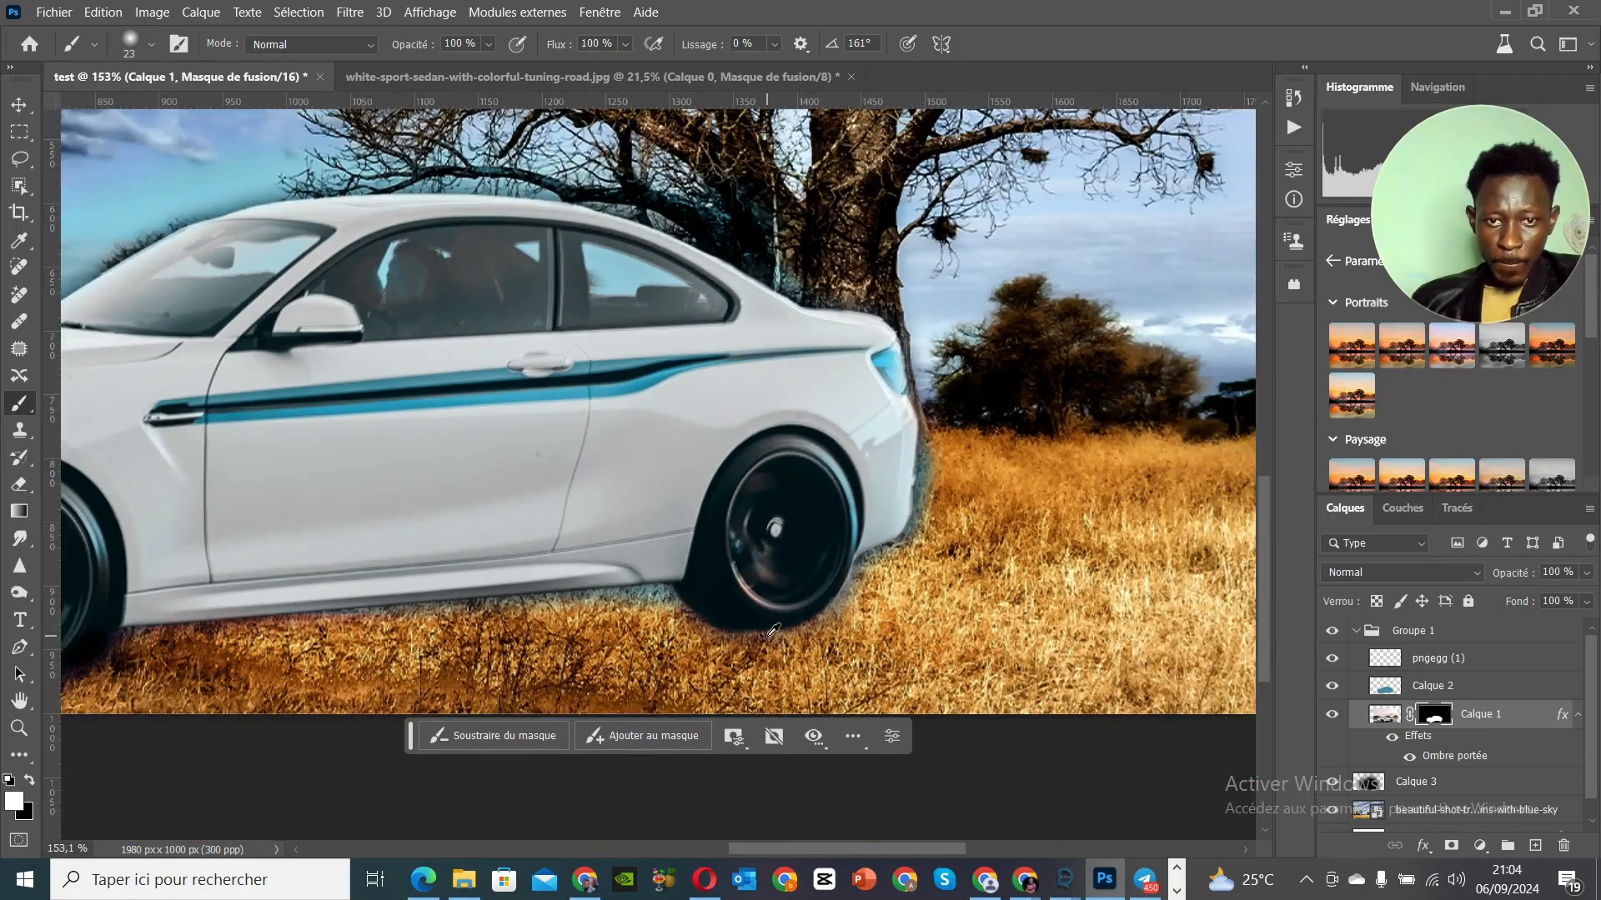
{"action": "scroll", "coordinate": [772, 631], "scroll_direction": "down", "scroll_amount": 3}
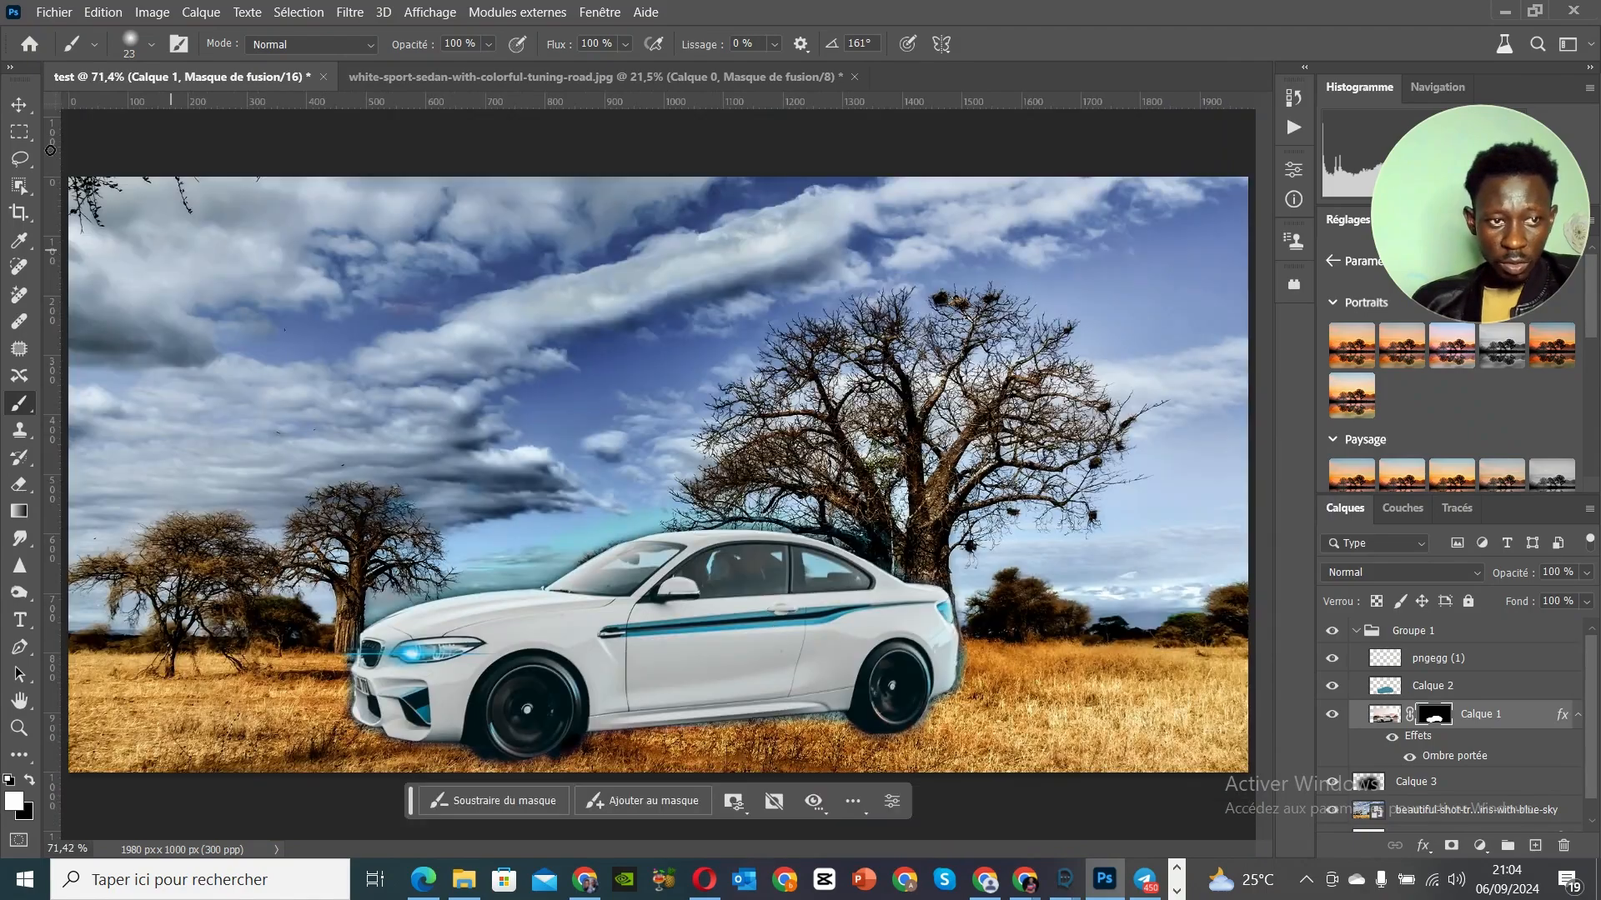
{"action": "left_click", "coordinate": [19, 104]}
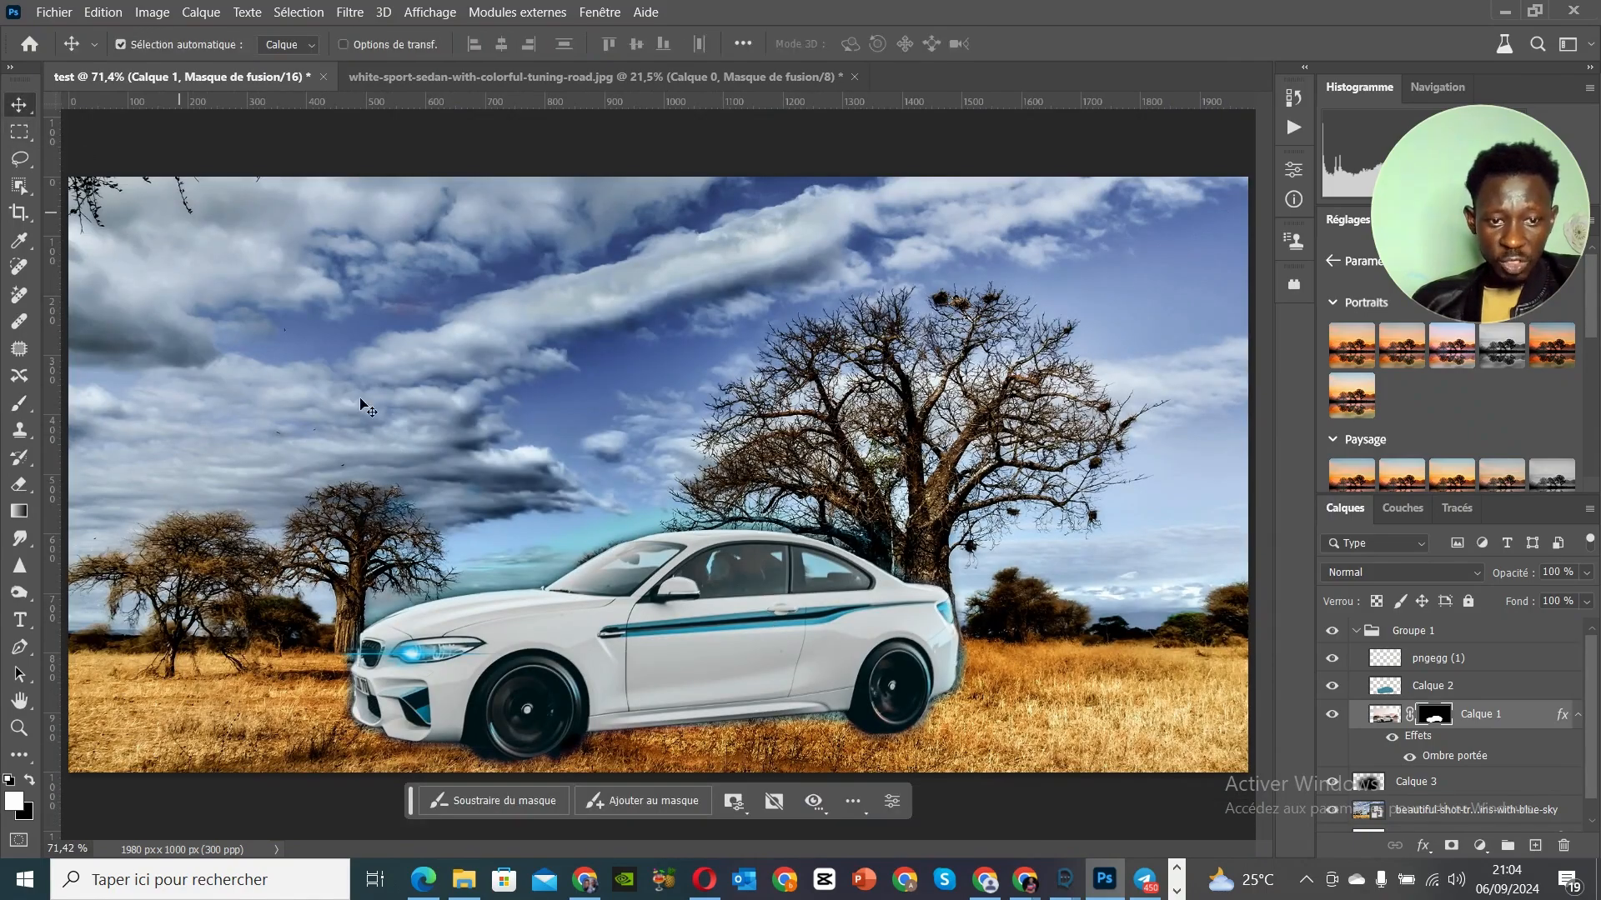
{"action": "scroll", "coordinate": [586, 518], "scroll_direction": "down", "scroll_amount": 1}
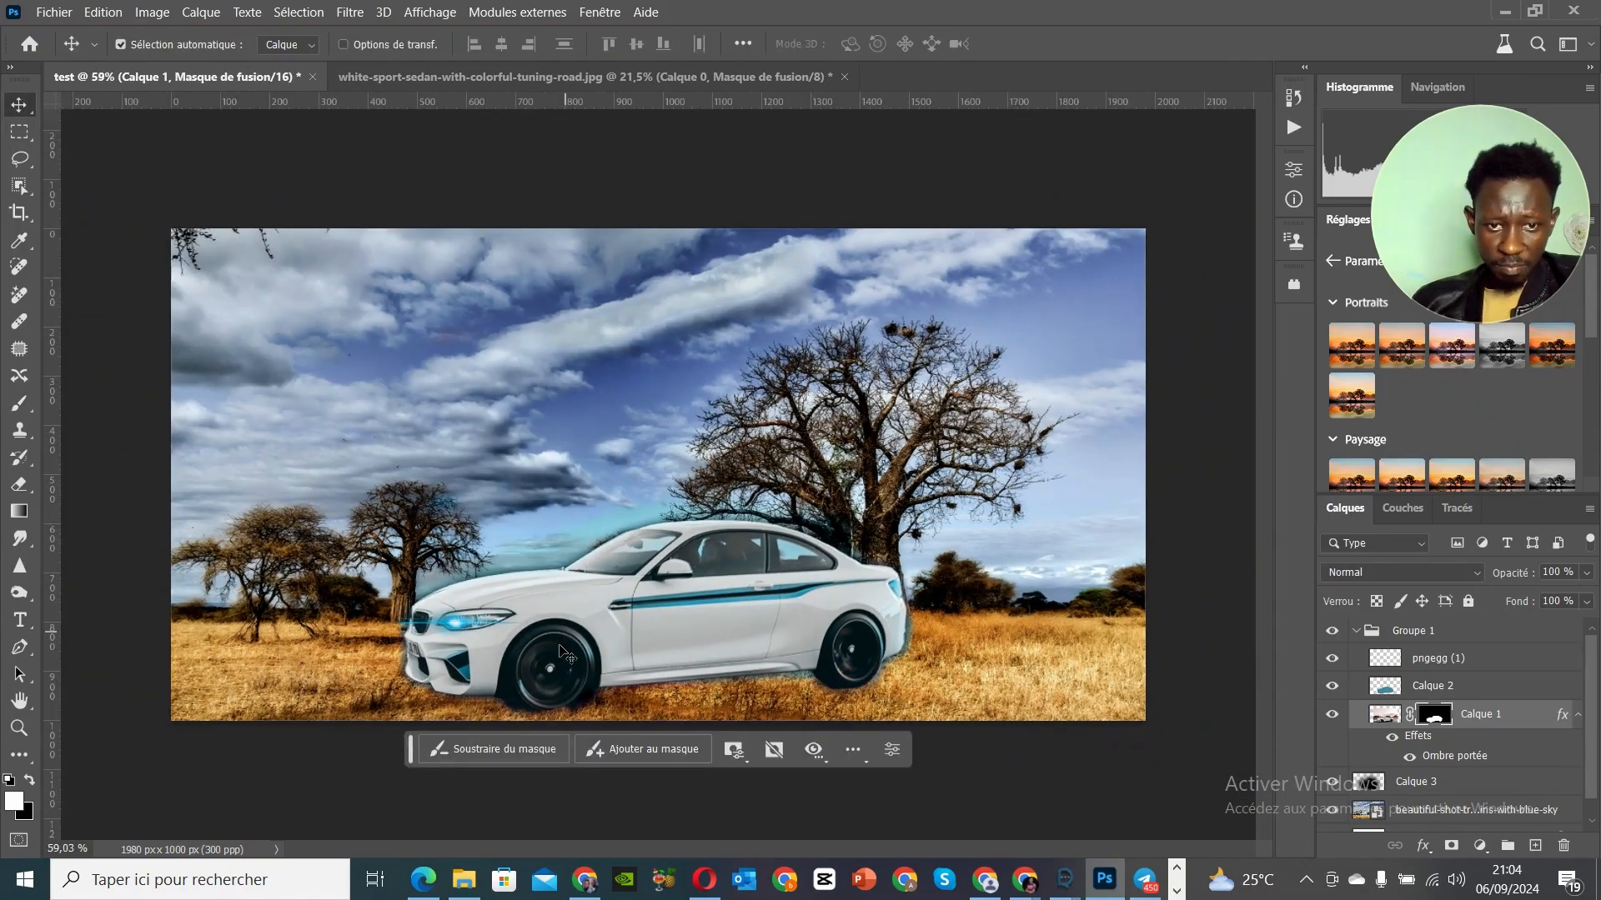
{"action": "left_click", "coordinate": [463, 879]}
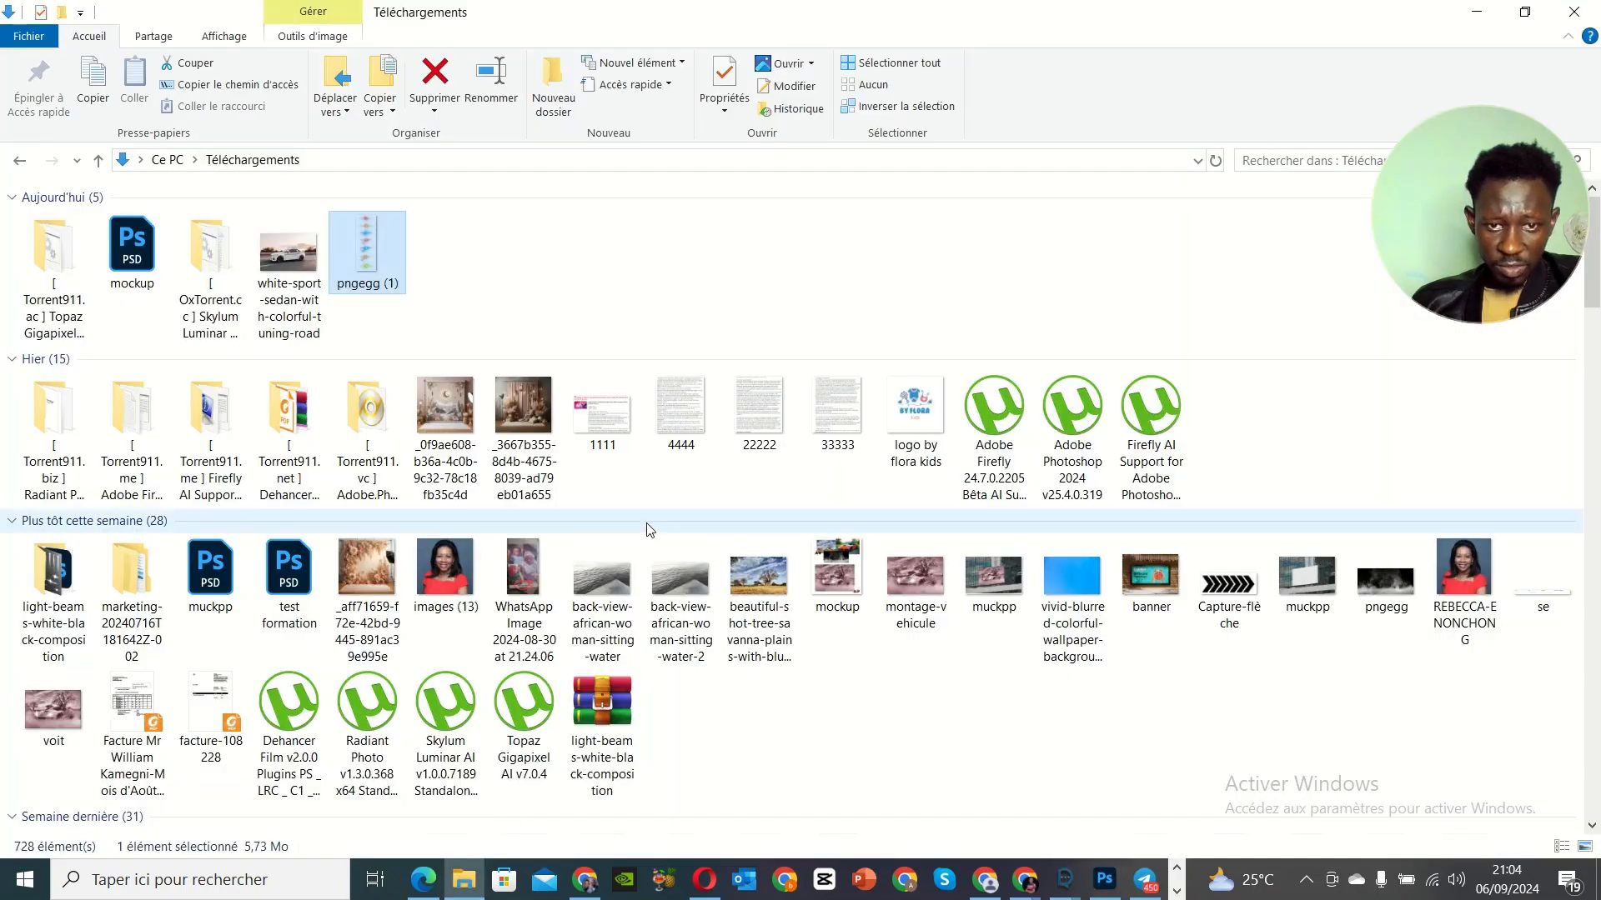
{"action": "scroll", "coordinate": [650, 534], "scroll_direction": "down", "scroll_amount": 5}
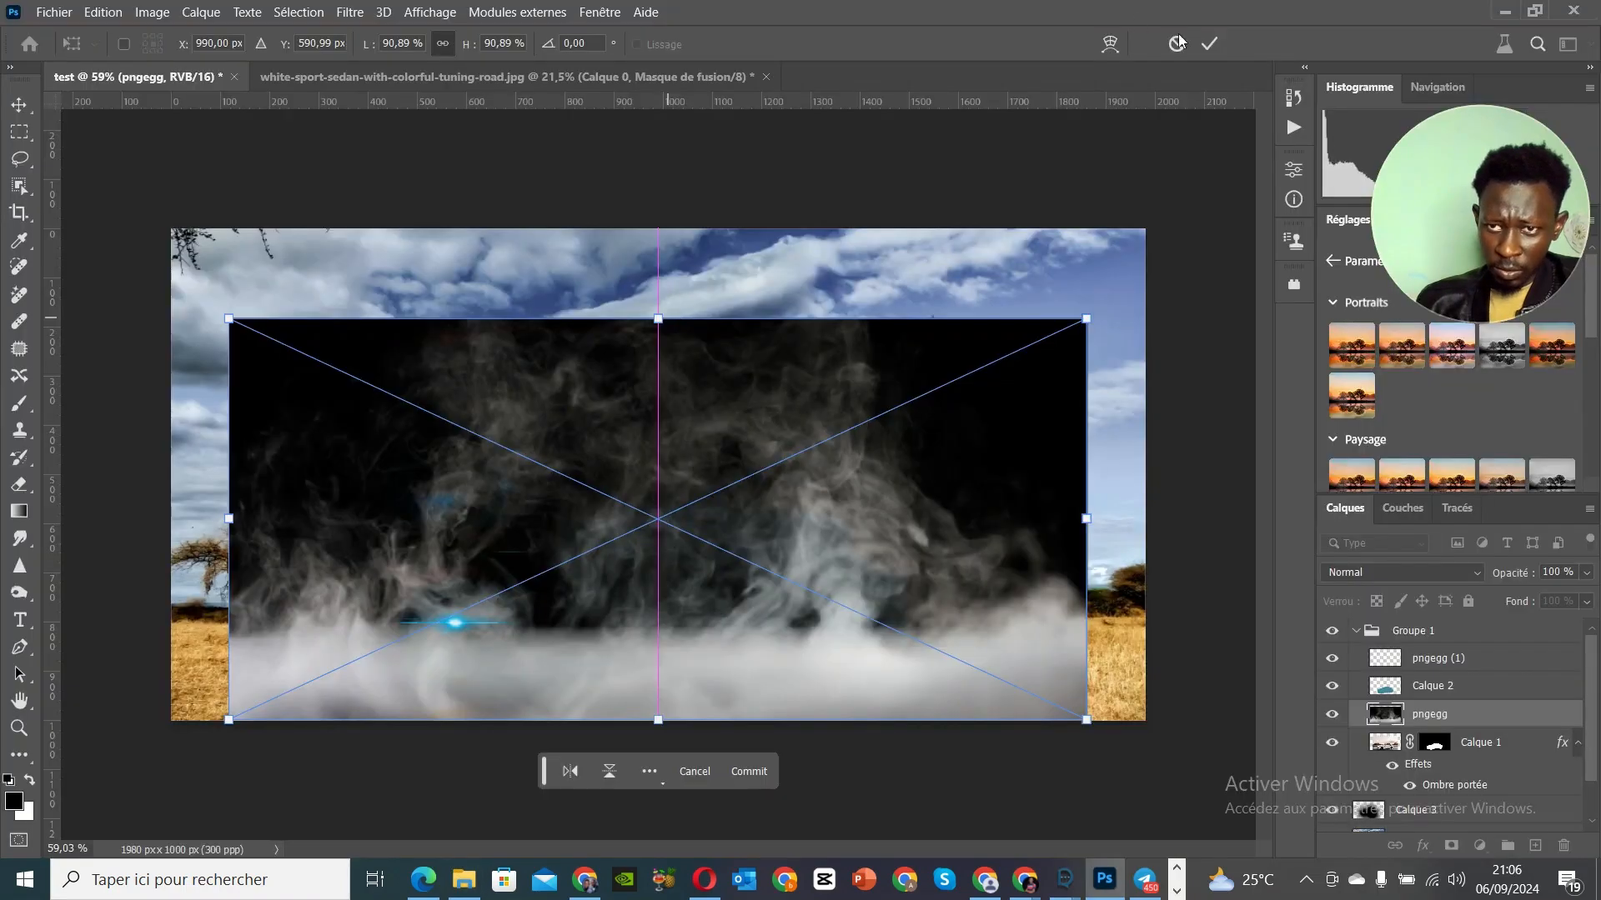
{"action": "left_click", "coordinate": [1209, 45]}
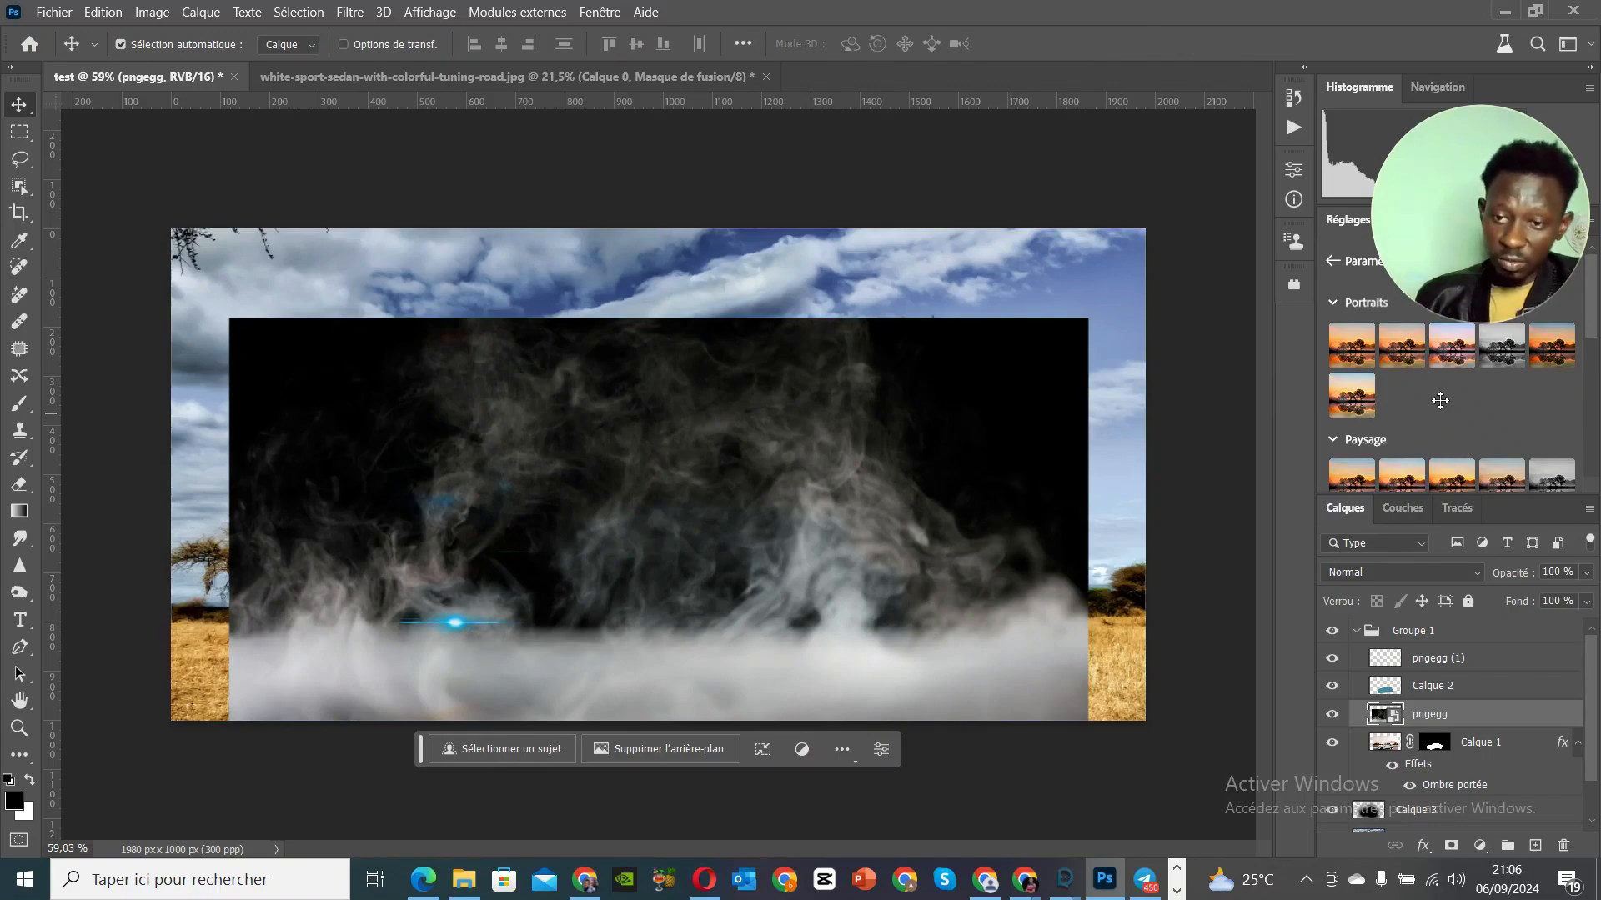
Step: Set the blend mode of the pngegg smoke layer to Couleur plus claire
{"action": "left_click", "coordinate": [1419, 571]}
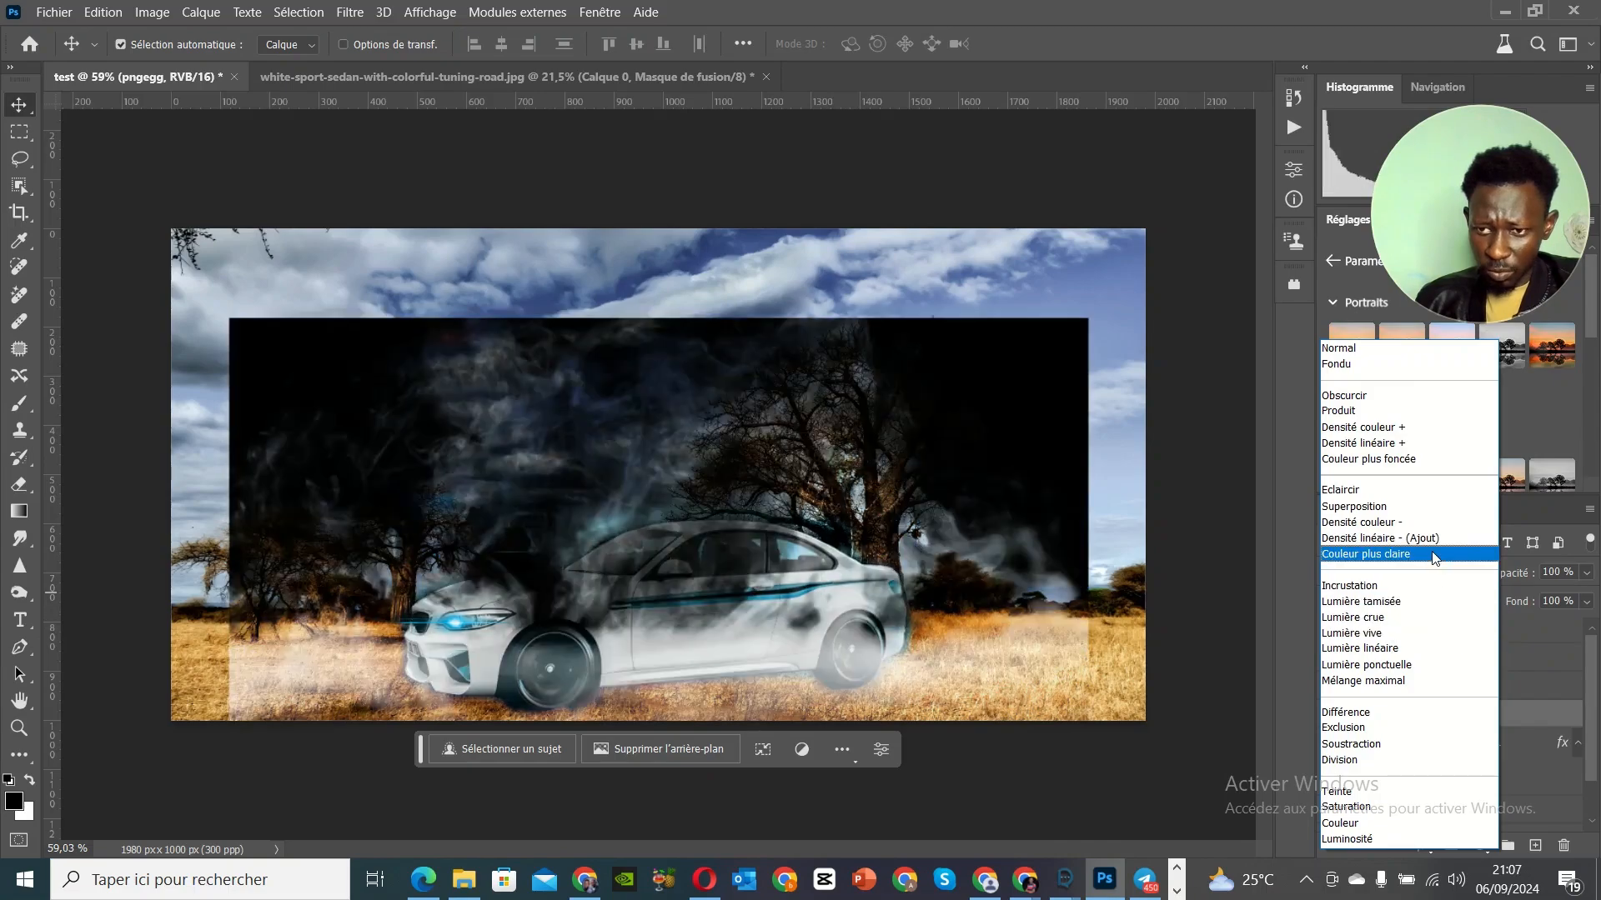
{"action": "left_click", "coordinate": [1433, 555]}
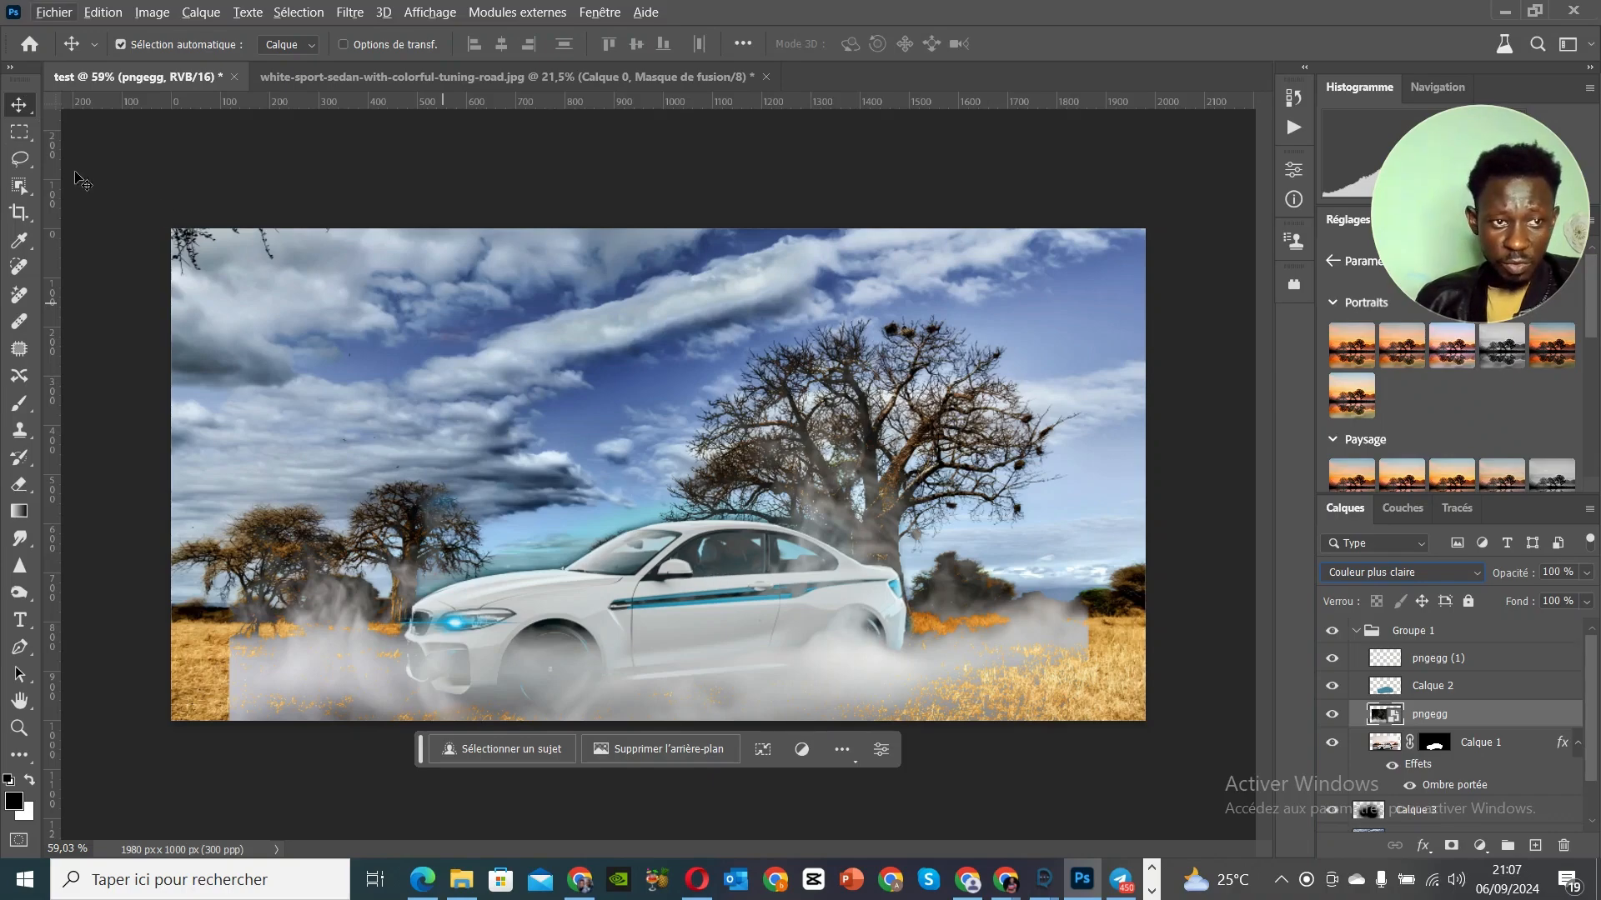
{"action": "left_click", "coordinate": [828, 642]}
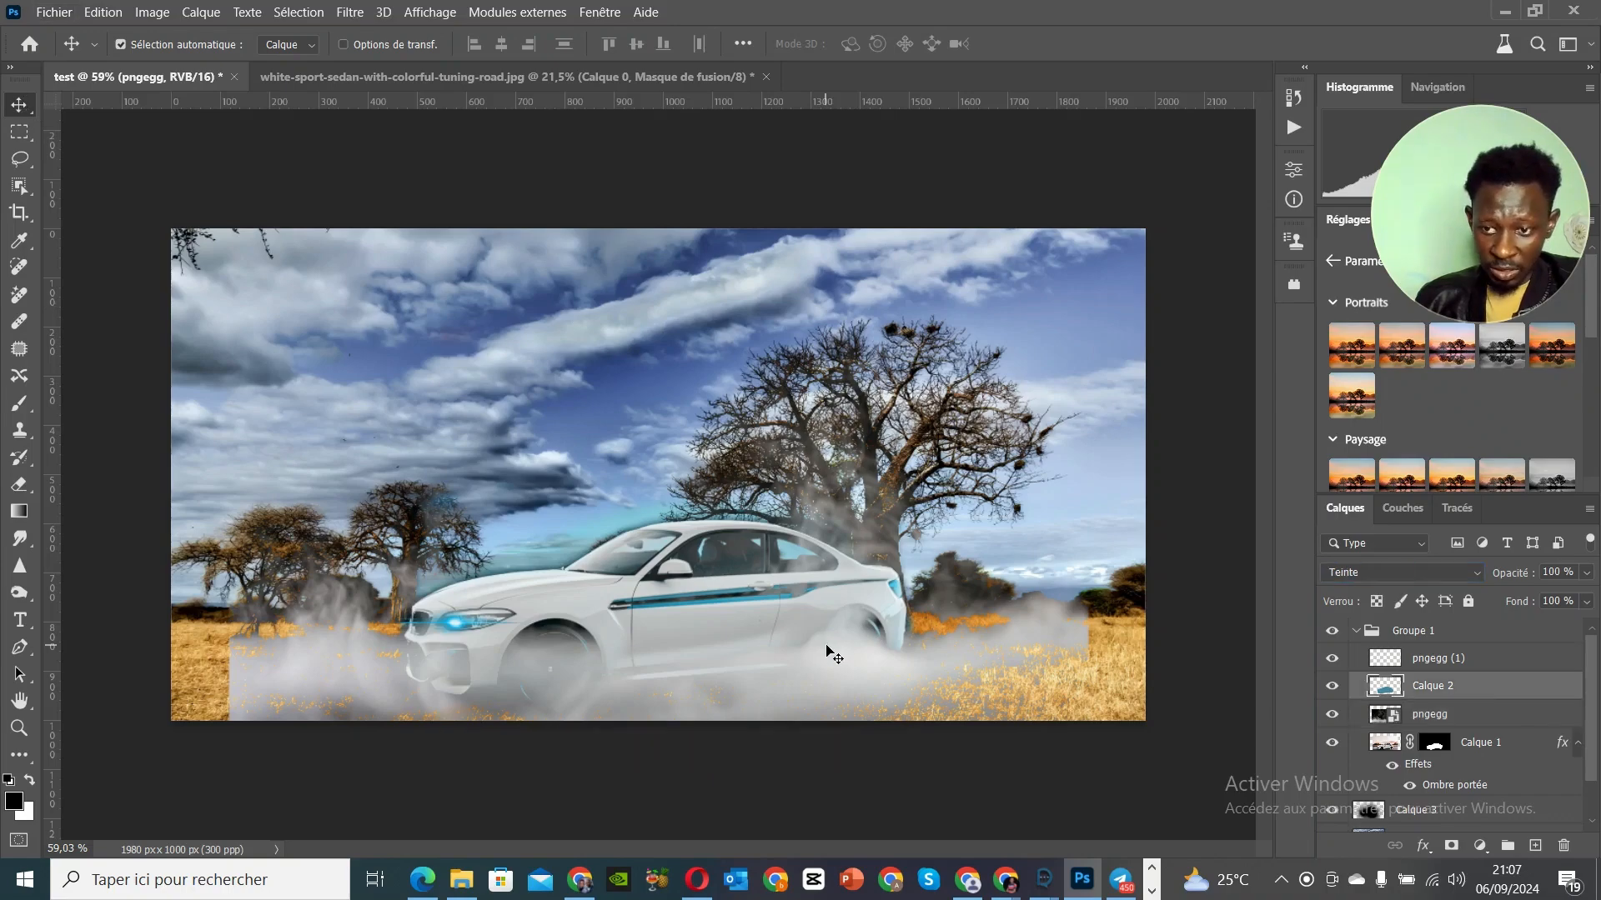
Step: Scale the pngegg smoke layer to 91.95 % and shift it to the right, centred at about X 1229.82 px, Y 586.24 px
{"action": "left_click", "coordinate": [1454, 722]}
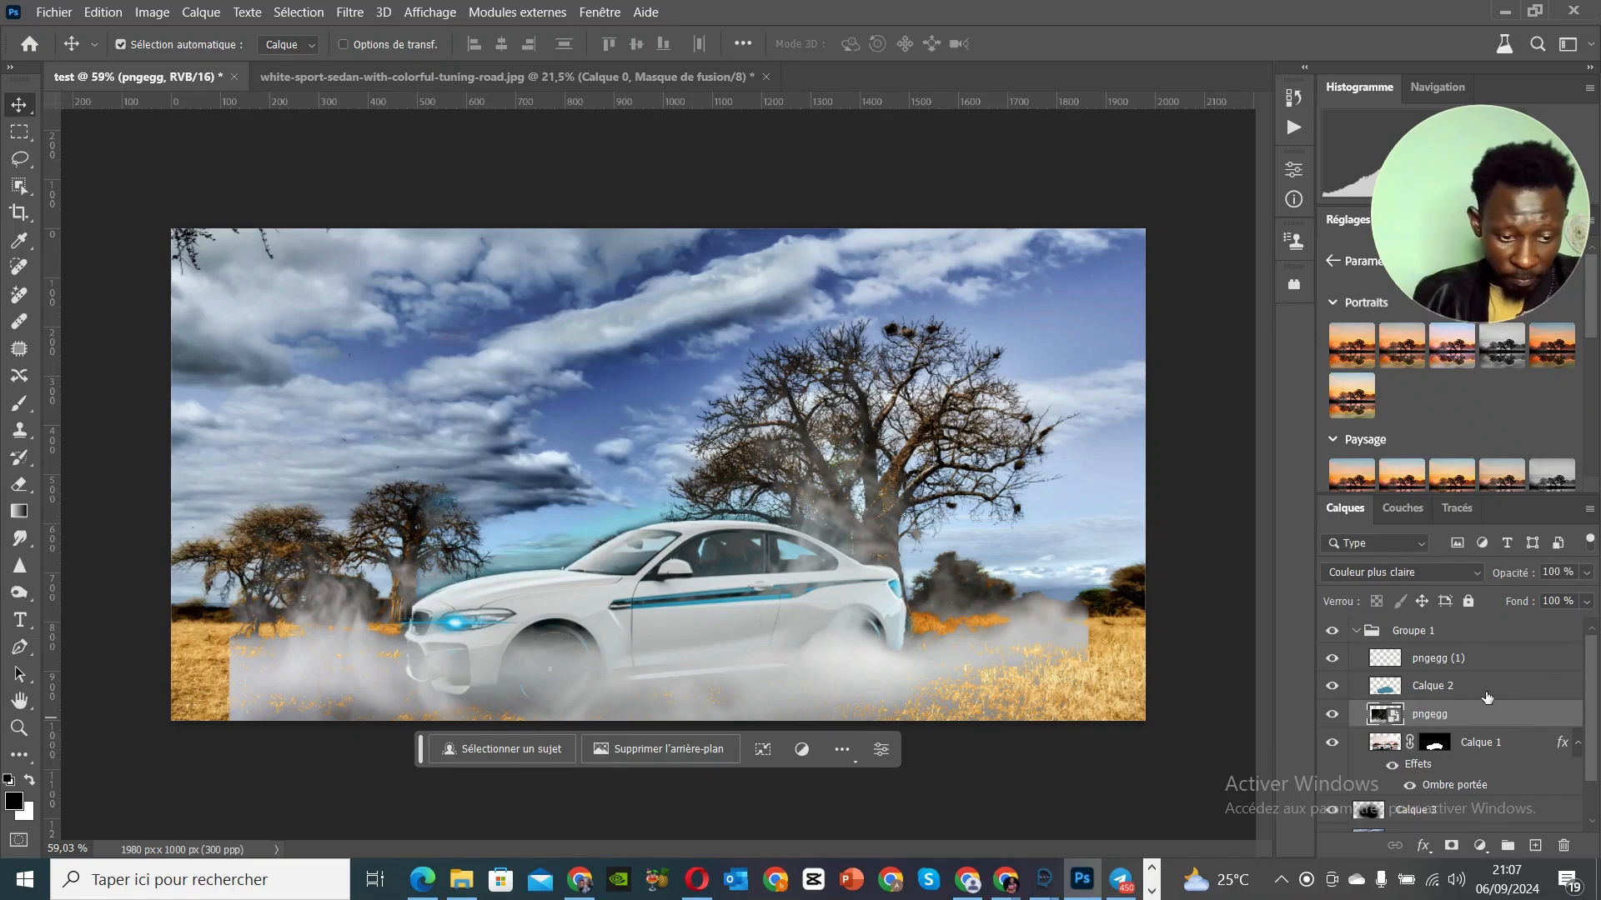
{"action": "key", "text": "ctrl+t"}
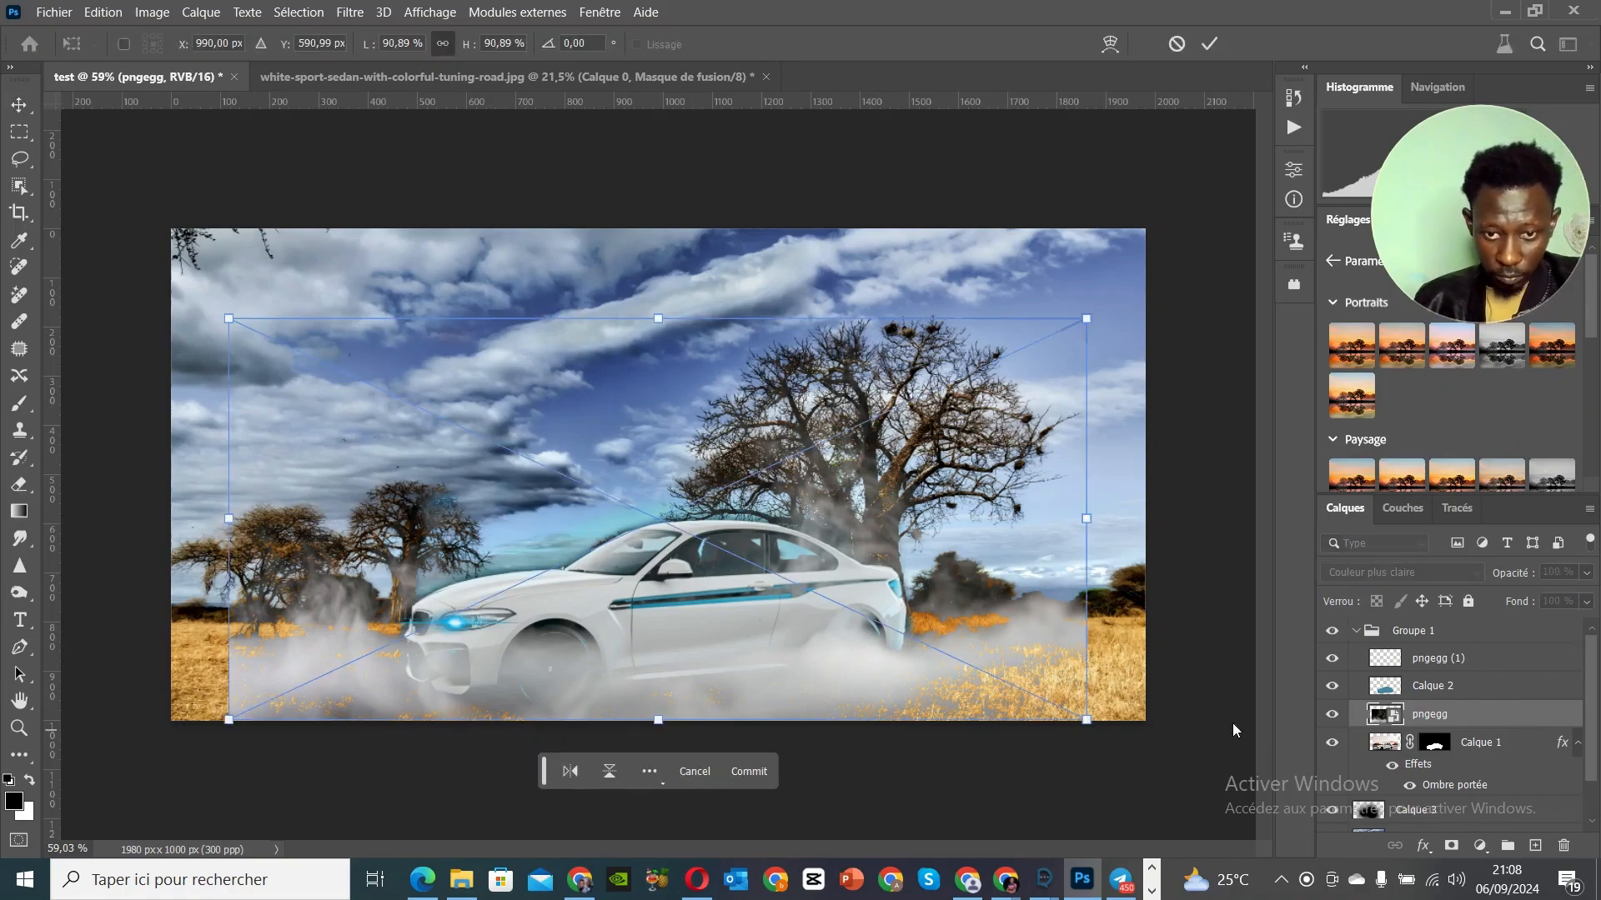
{"action": "left_click_drag", "start_coordinate": [1082, 714], "coordinate": [1232, 787]}
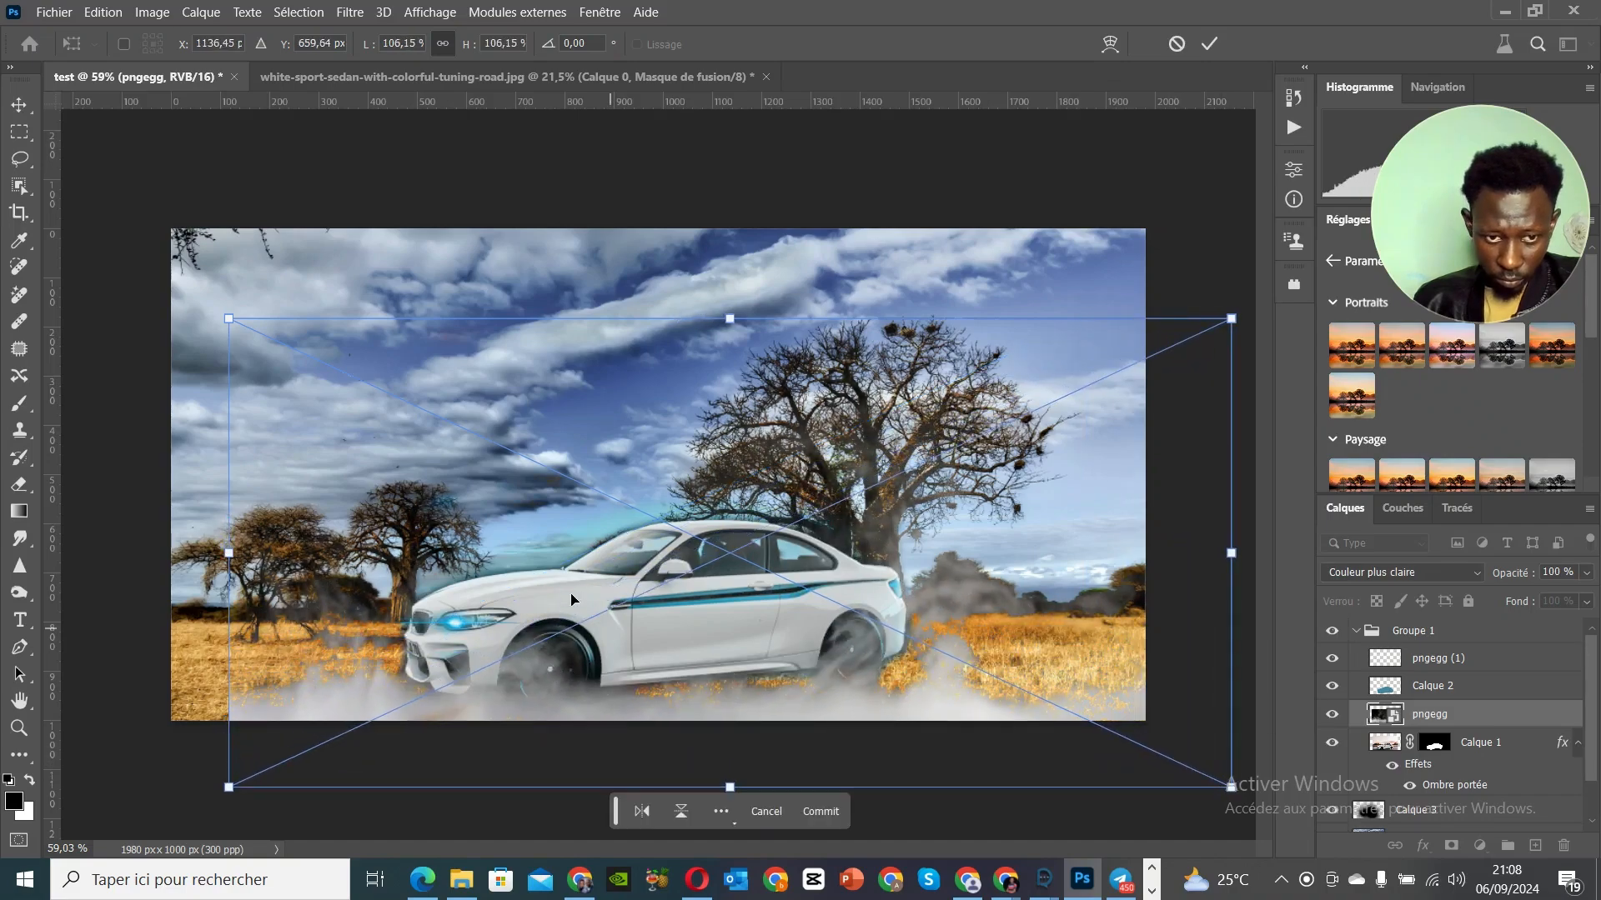
{"action": "left_click_drag", "start_coordinate": [506, 601], "coordinate": [701, 592]}
{"action": "mouse_move", "coordinate": [1031, 611]}
{"action": "left_mouse_down"}
{"action": "mouse_move", "coordinate": [995, 613]}
{"action": "mouse_move", "coordinate": [1032, 625]}
{"action": "left_mouse_up"}
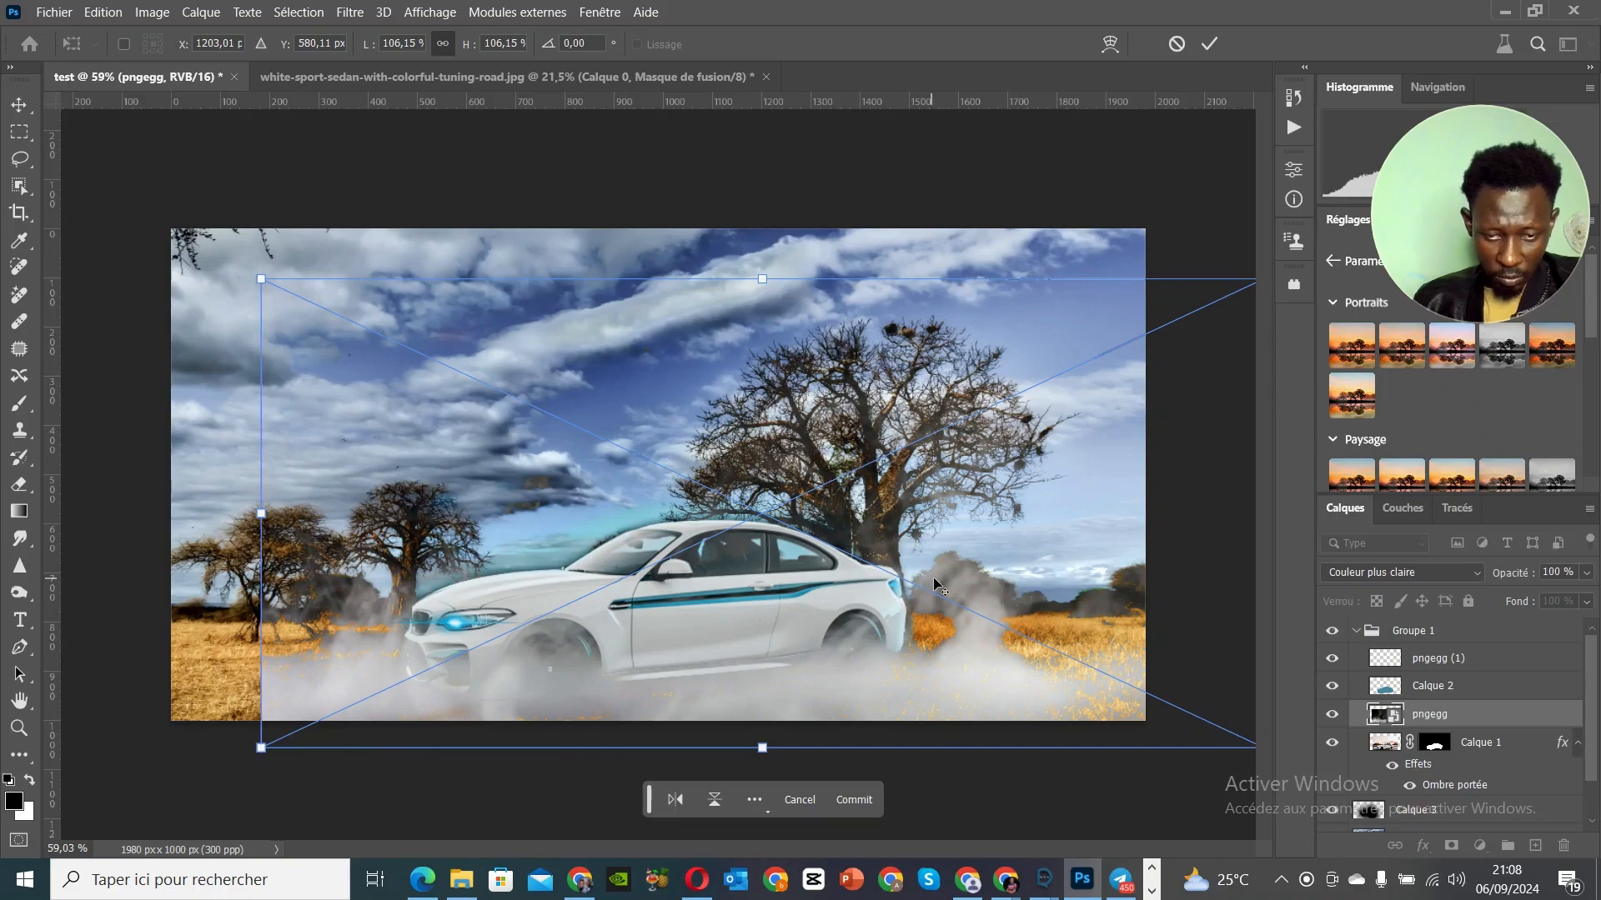
{"action": "key", "text": "ctrl+minus"}
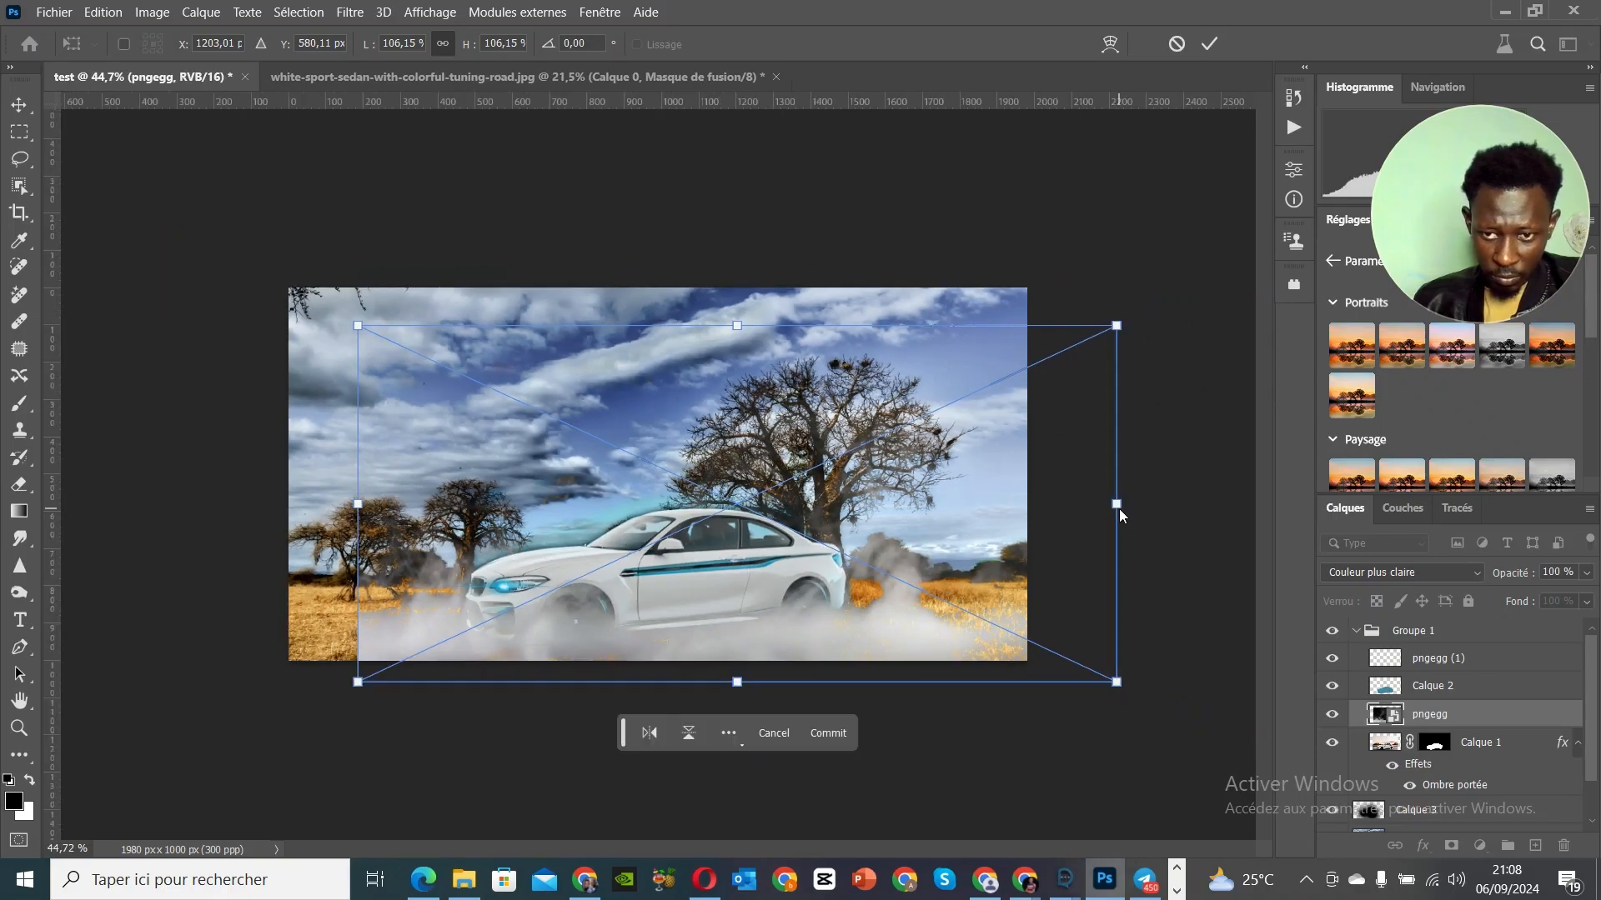
{"action": "left_click_drag", "start_coordinate": [1116, 503], "coordinate": [1013, 498]}
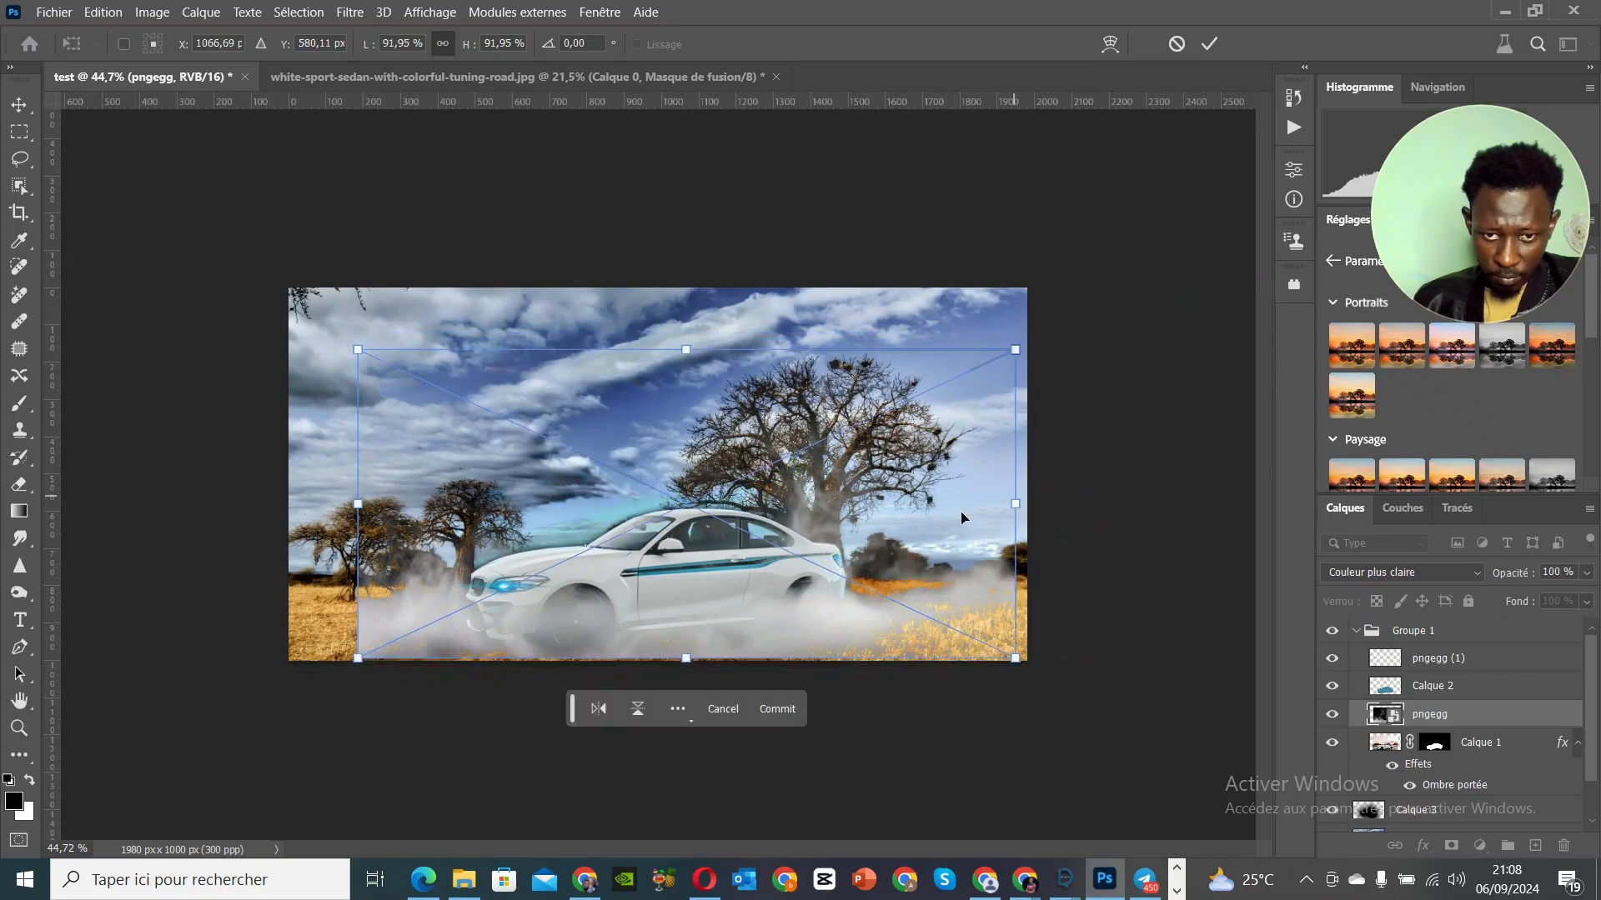
{"action": "left_click_drag", "start_coordinate": [887, 550], "coordinate": [941, 553]}
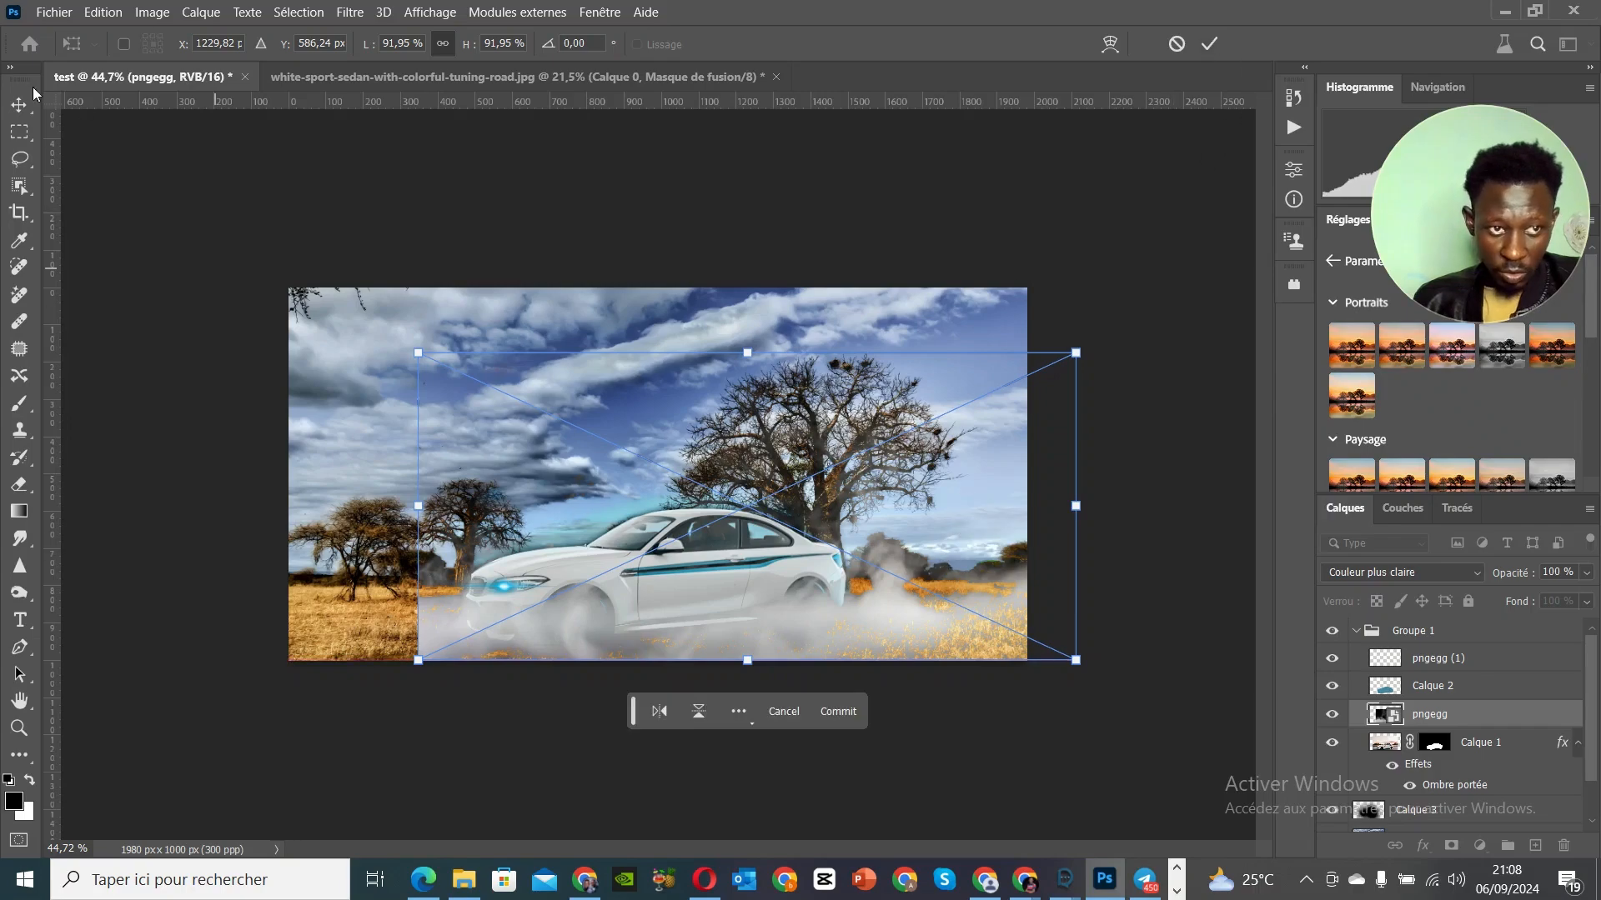
{"action": "left_click", "coordinate": [1212, 44]}
Step: Rasterize the pngegg smoke smart object for erasing
{"action": "scroll", "coordinate": [791, 611], "scroll_direction": "up", "scroll_amount": 3}
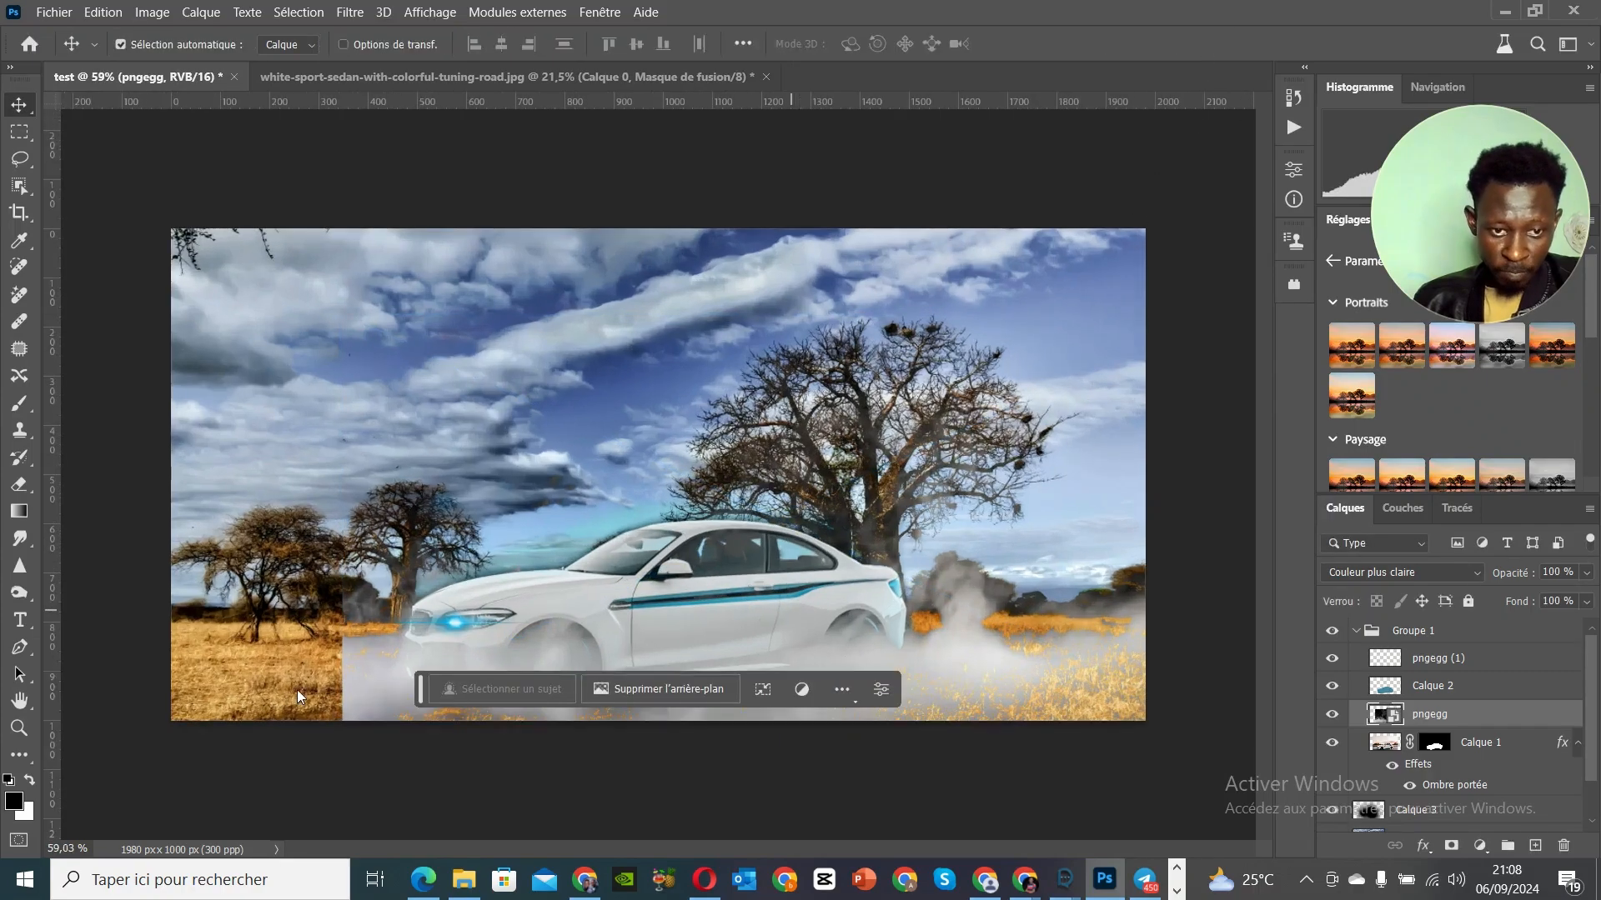
{"action": "left_click", "coordinate": [19, 486]}
{"action": "left_click", "coordinate": [357, 672]}
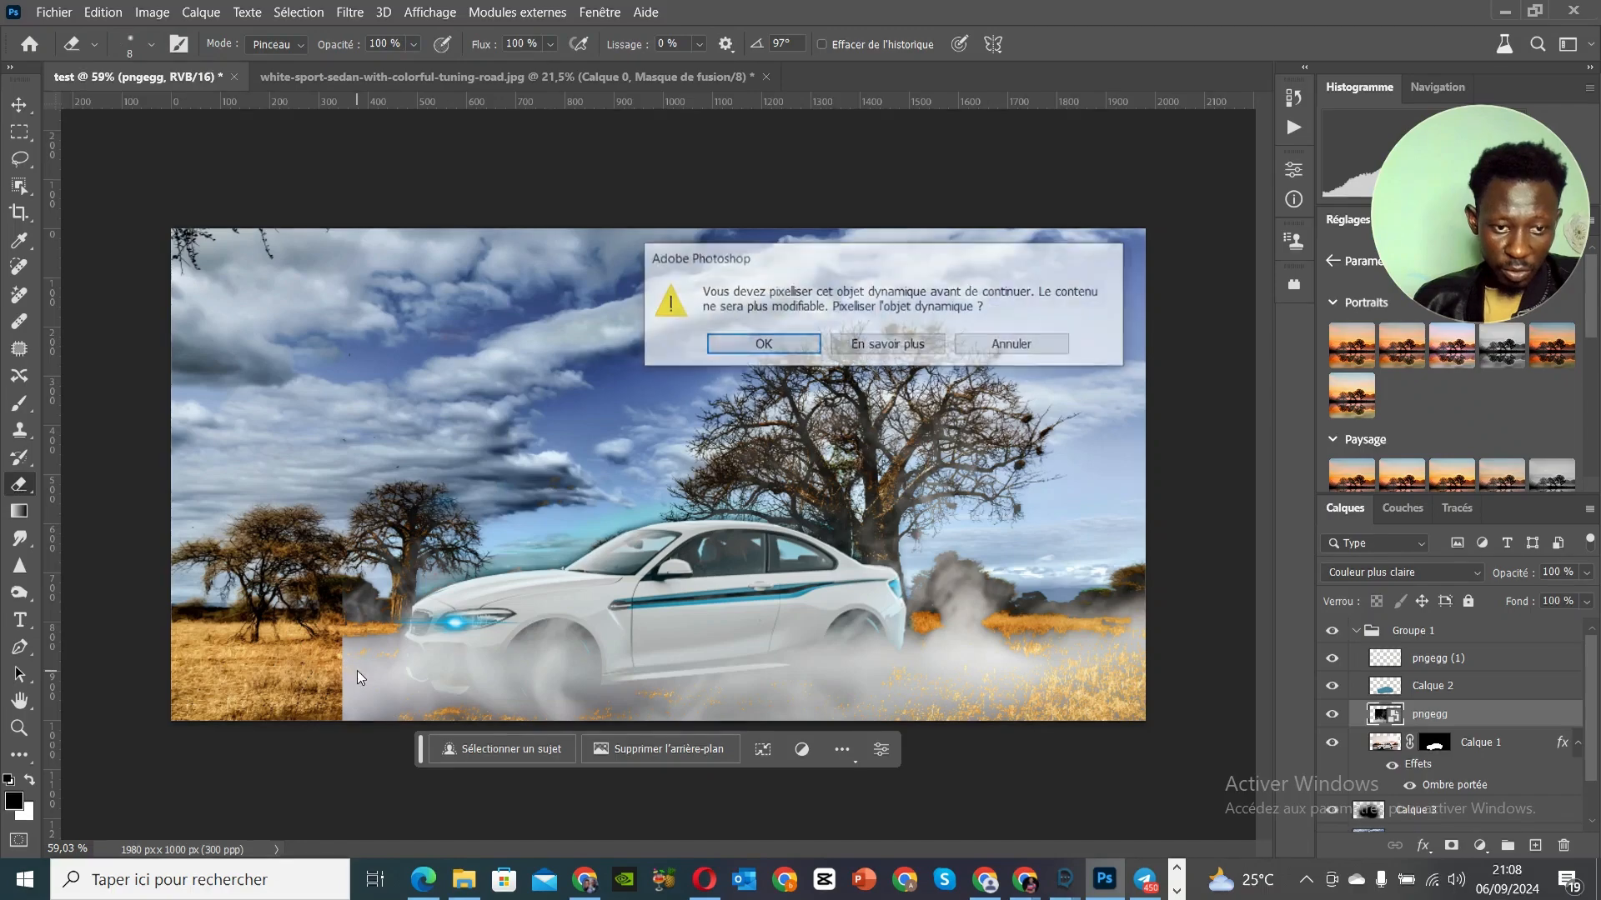
{"action": "left_click", "coordinate": [737, 350]}
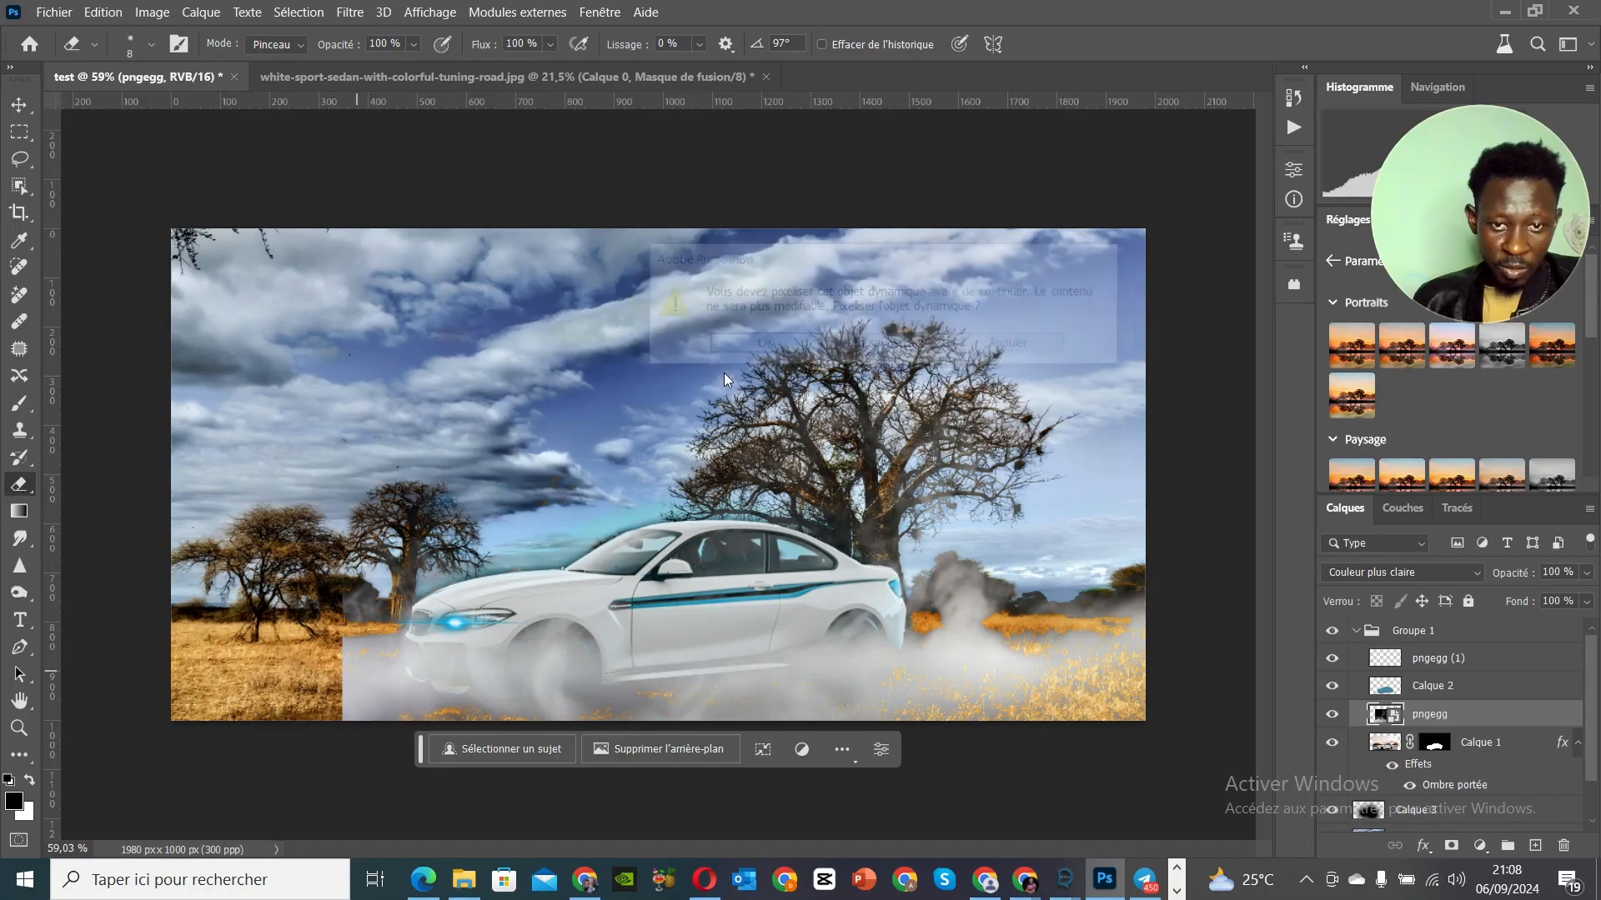
Step: Erase the hard vertical edge of the smoke in front of the car with a soft 167 px eraser at 0 % hardness
{"action": "right_click", "coordinate": [331, 663]}
{"action": "left_click", "coordinate": [476, 577]}
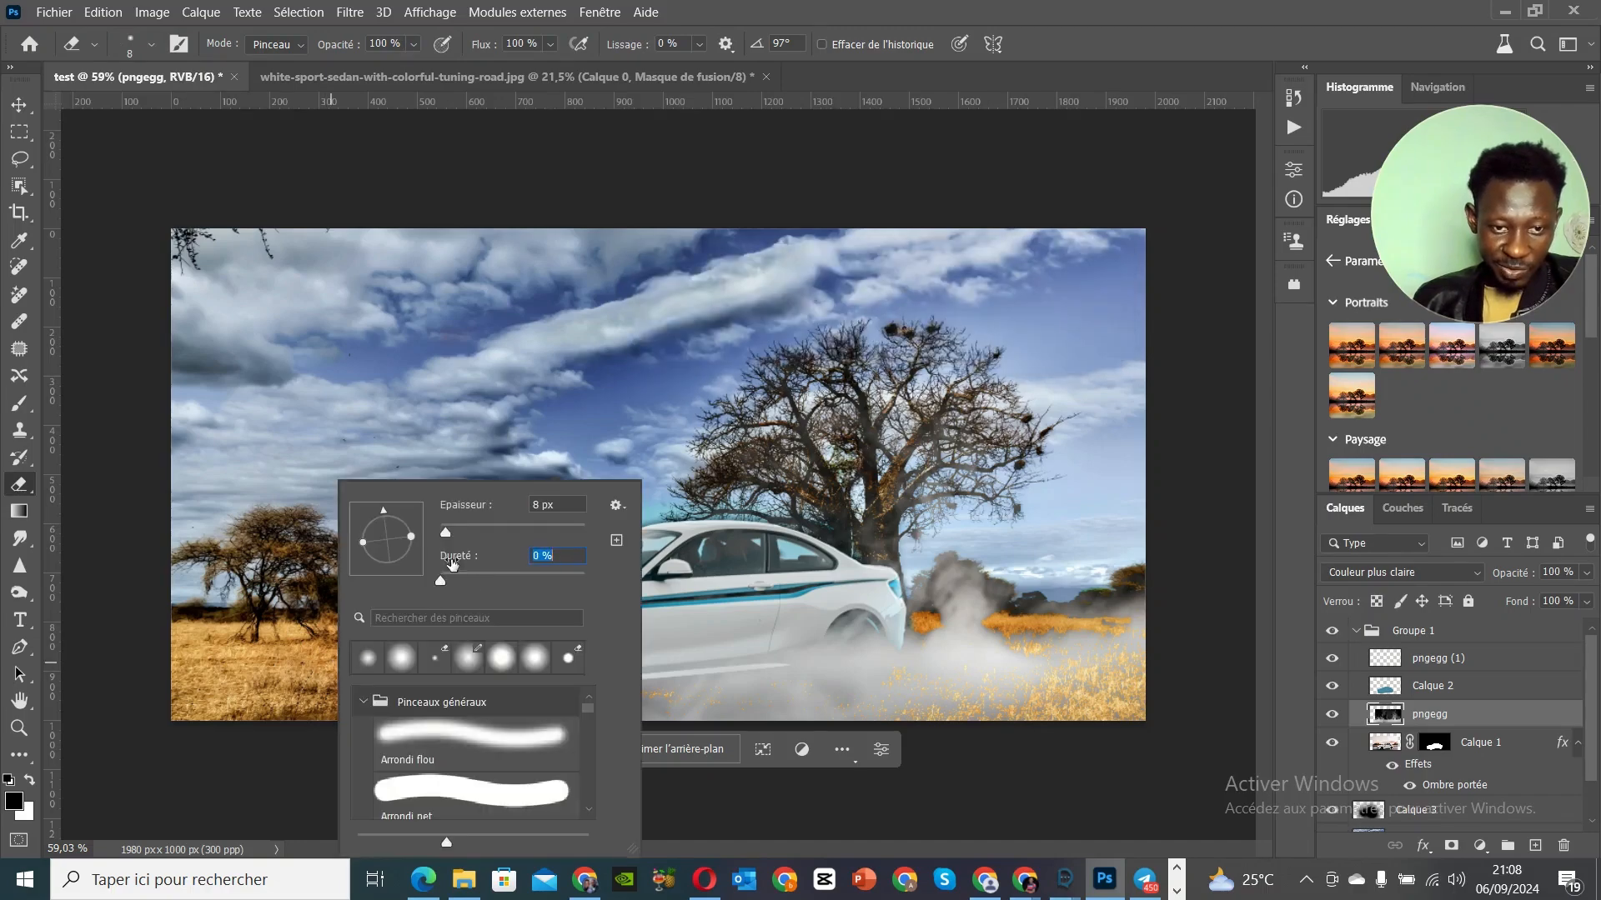
{"action": "left_click_drag", "start_coordinate": [450, 532], "coordinate": [494, 530]}
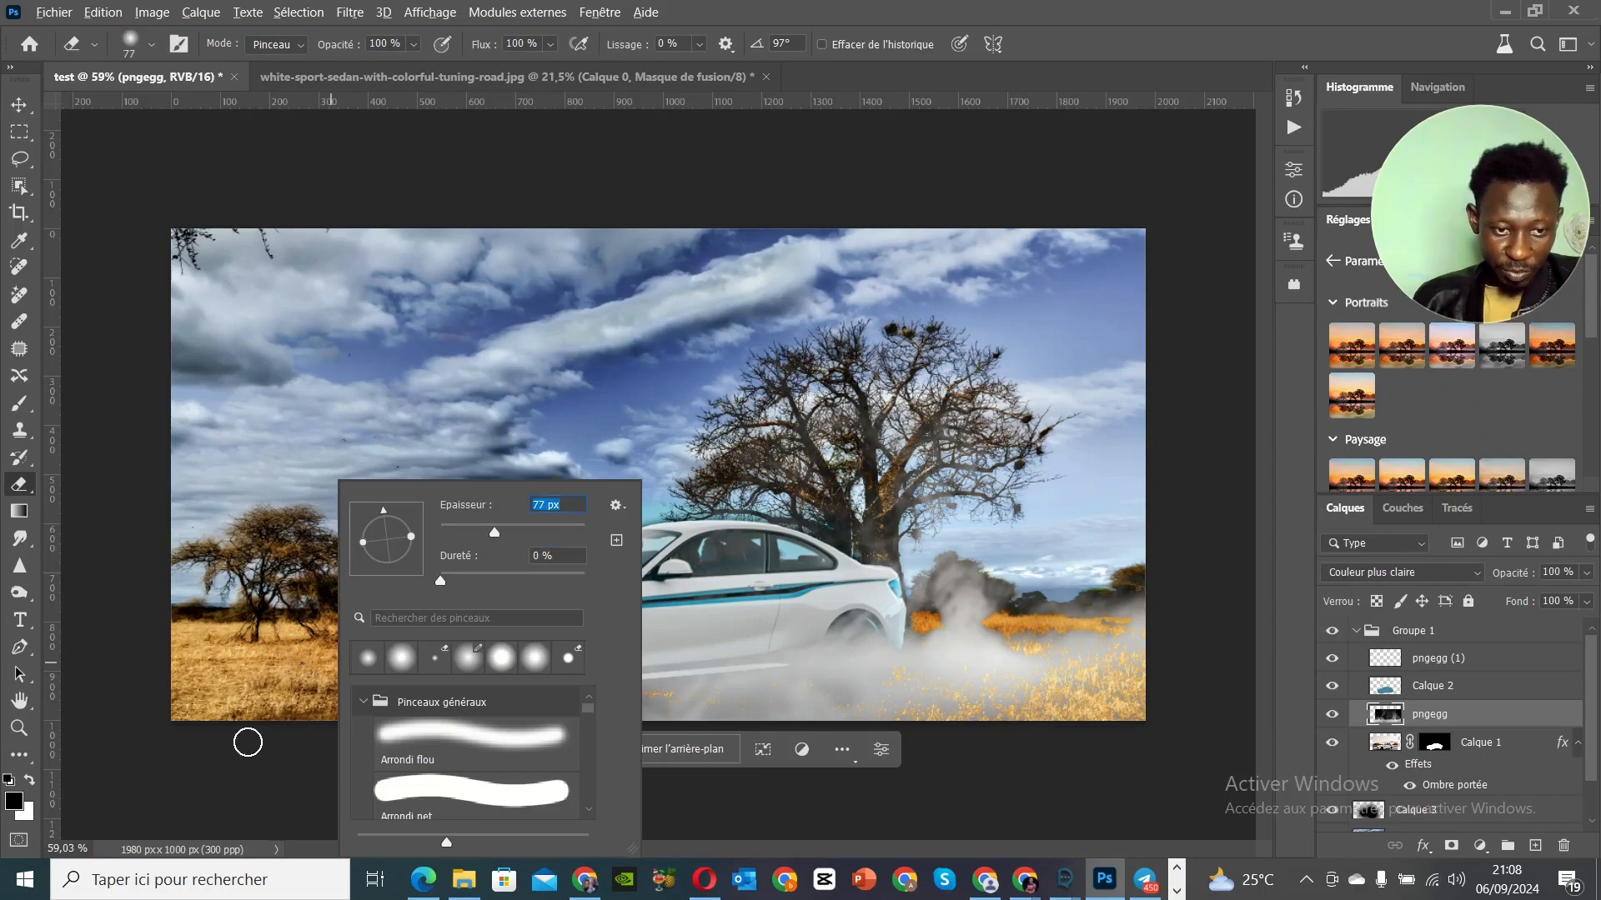
{"action": "right_click", "coordinate": [794, 547]}
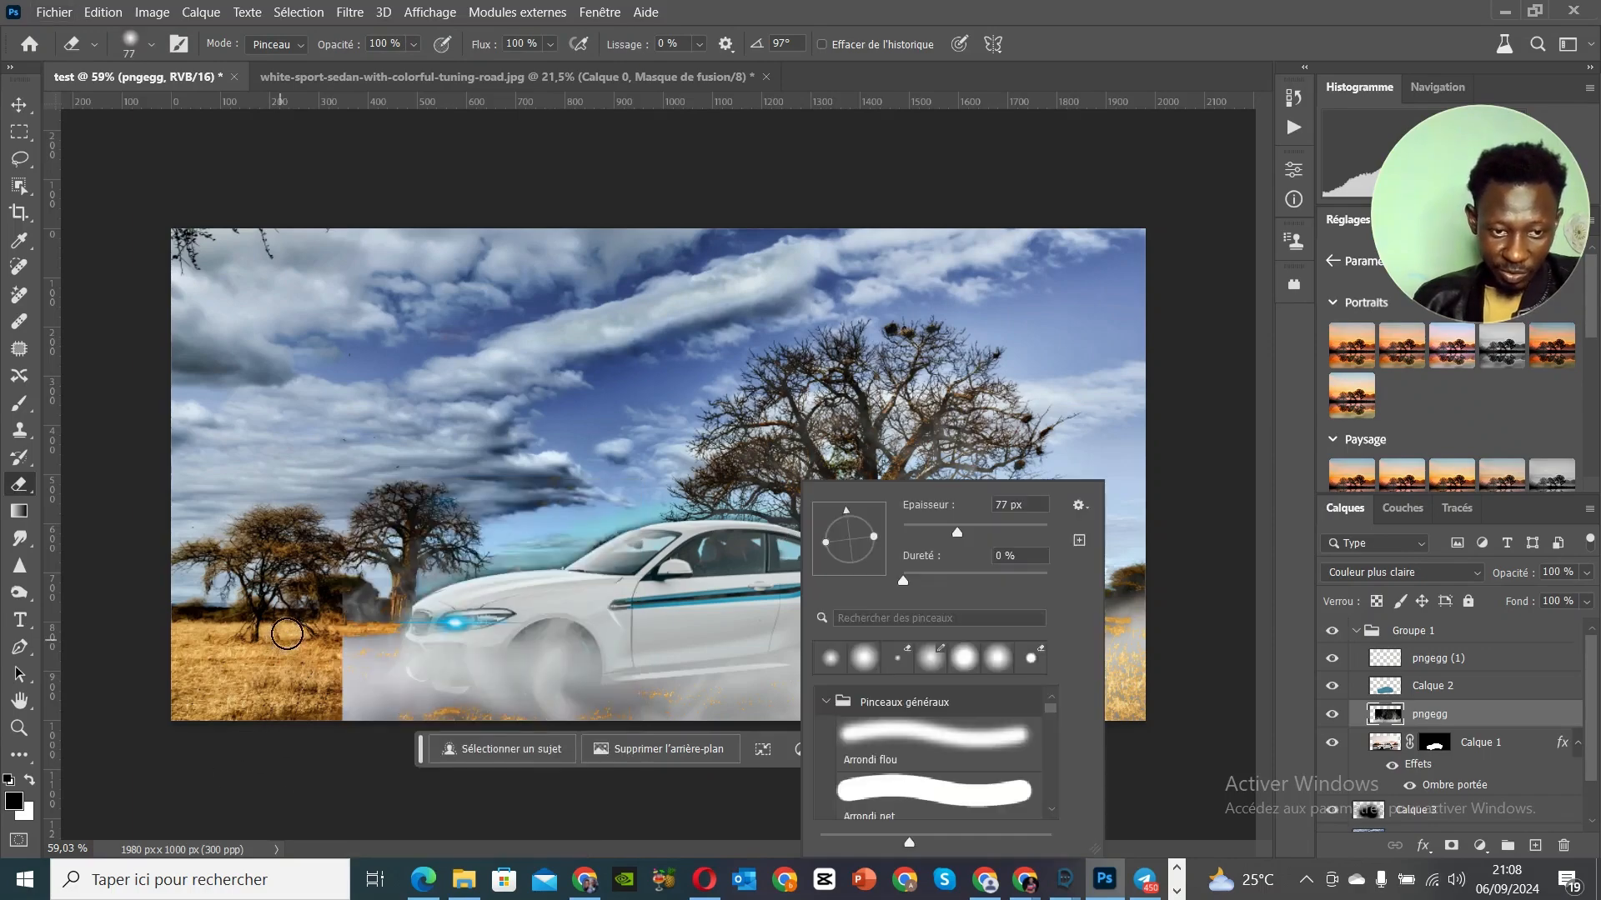
{"action": "scroll", "coordinate": [287, 634], "scroll_direction": "up", "scroll_amount": 3}
{"action": "key", "text": "Escape"}
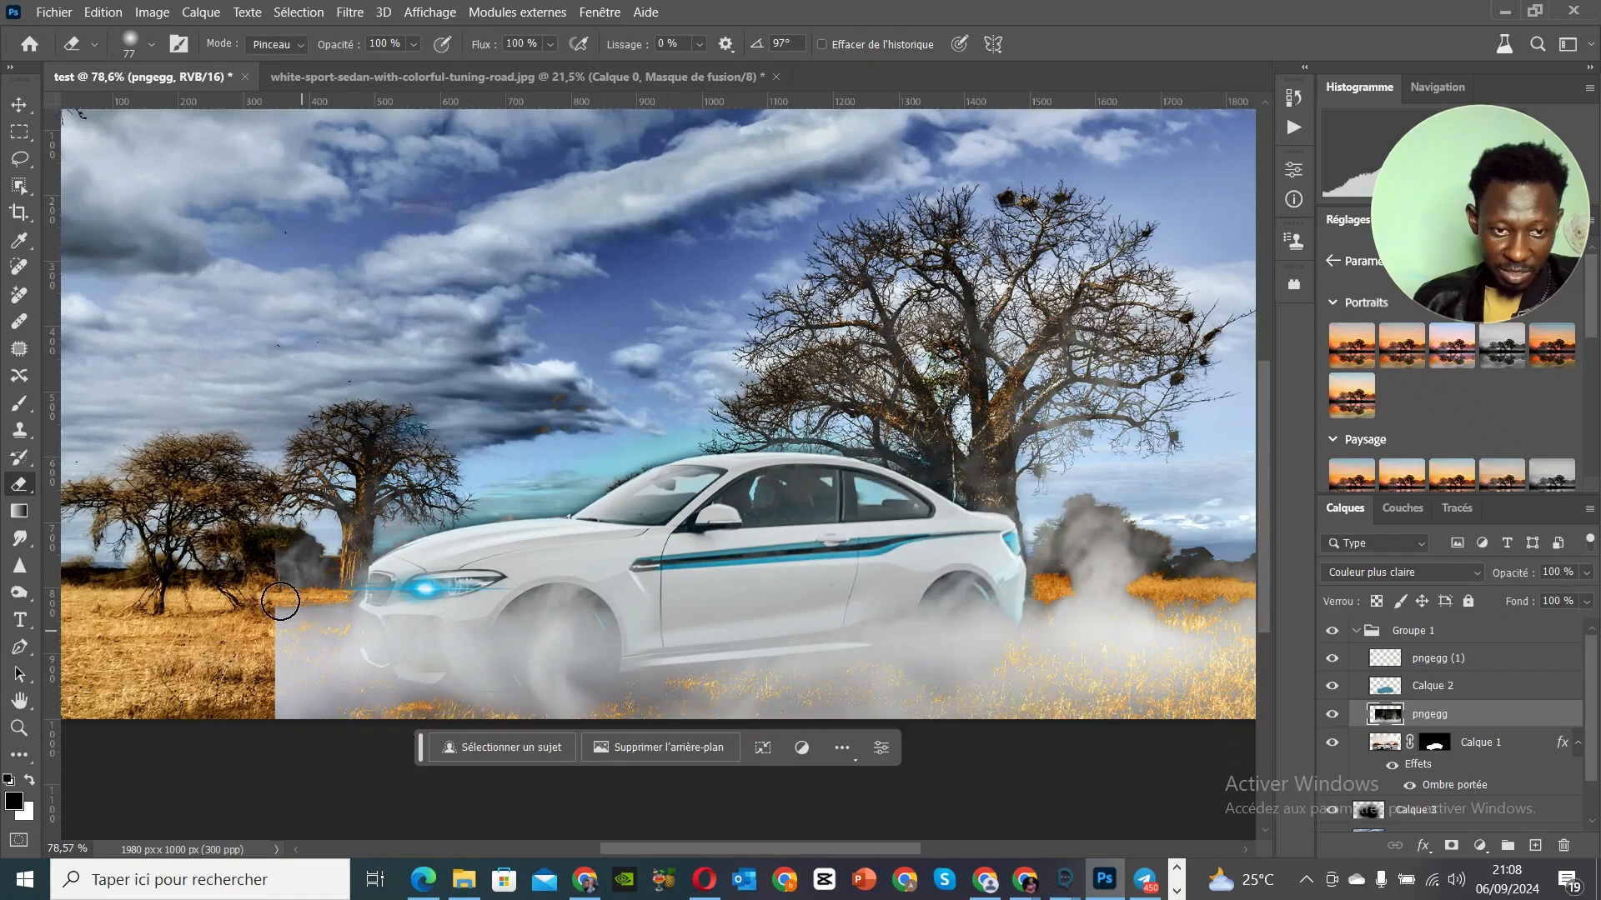
{"action": "right_click", "coordinate": [280, 601]}
{"action": "left_click", "coordinate": [196, 577]}
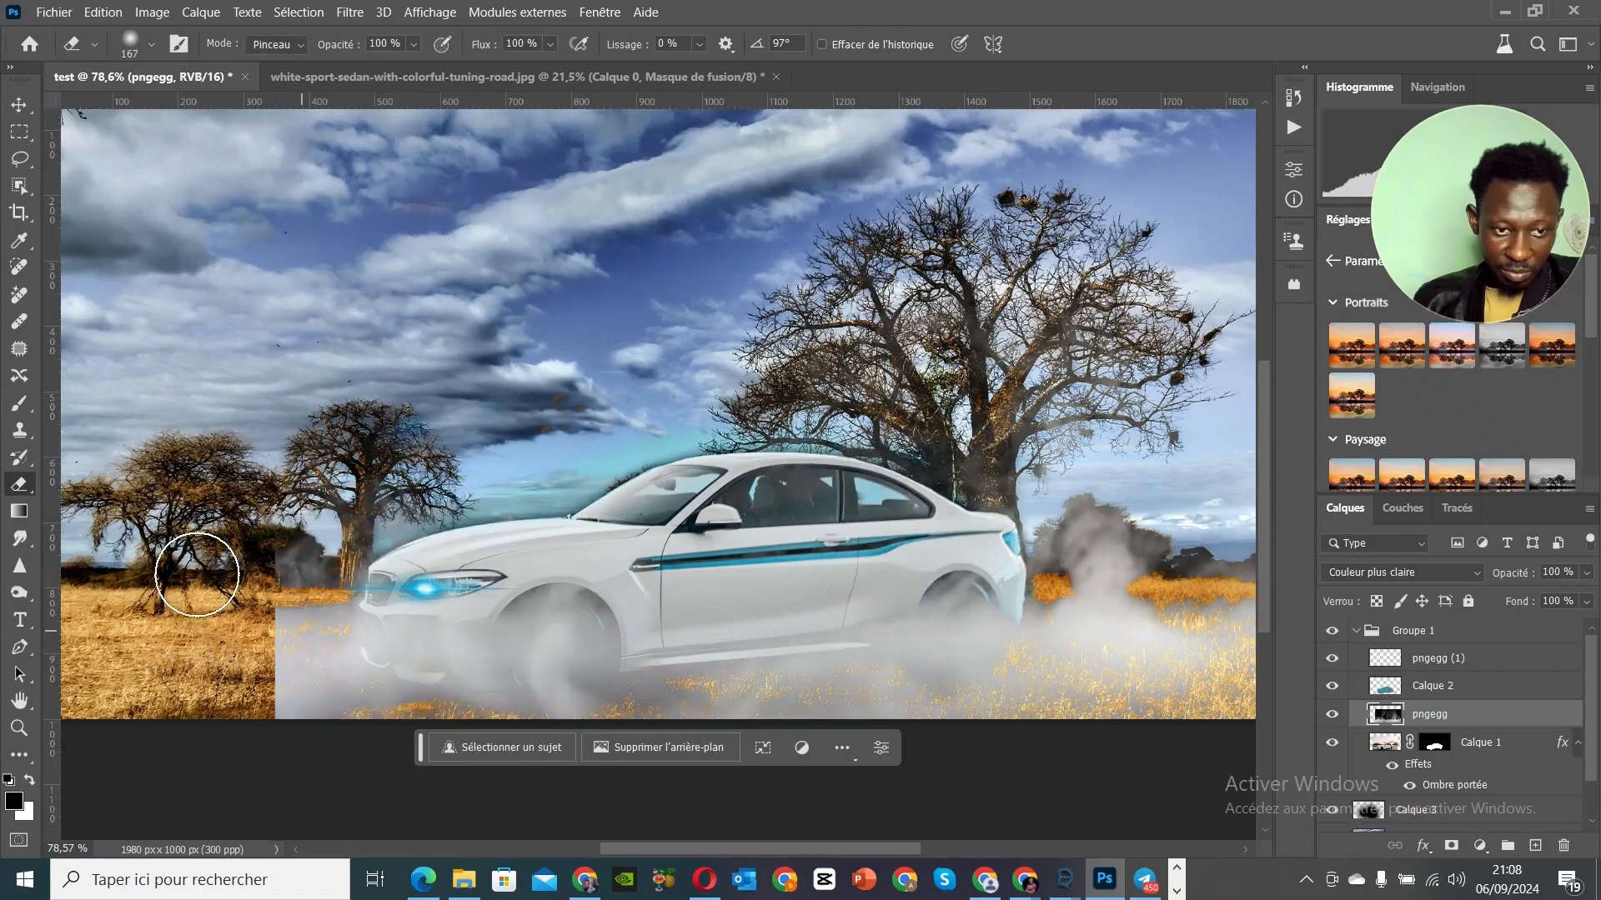
{"action": "mouse_move", "coordinate": [259, 600]}
{"action": "left_mouse_down"}
{"action": "mouse_move", "coordinate": [236, 643]}
{"action": "mouse_move", "coordinate": [271, 715]}
{"action": "left_mouse_up"}
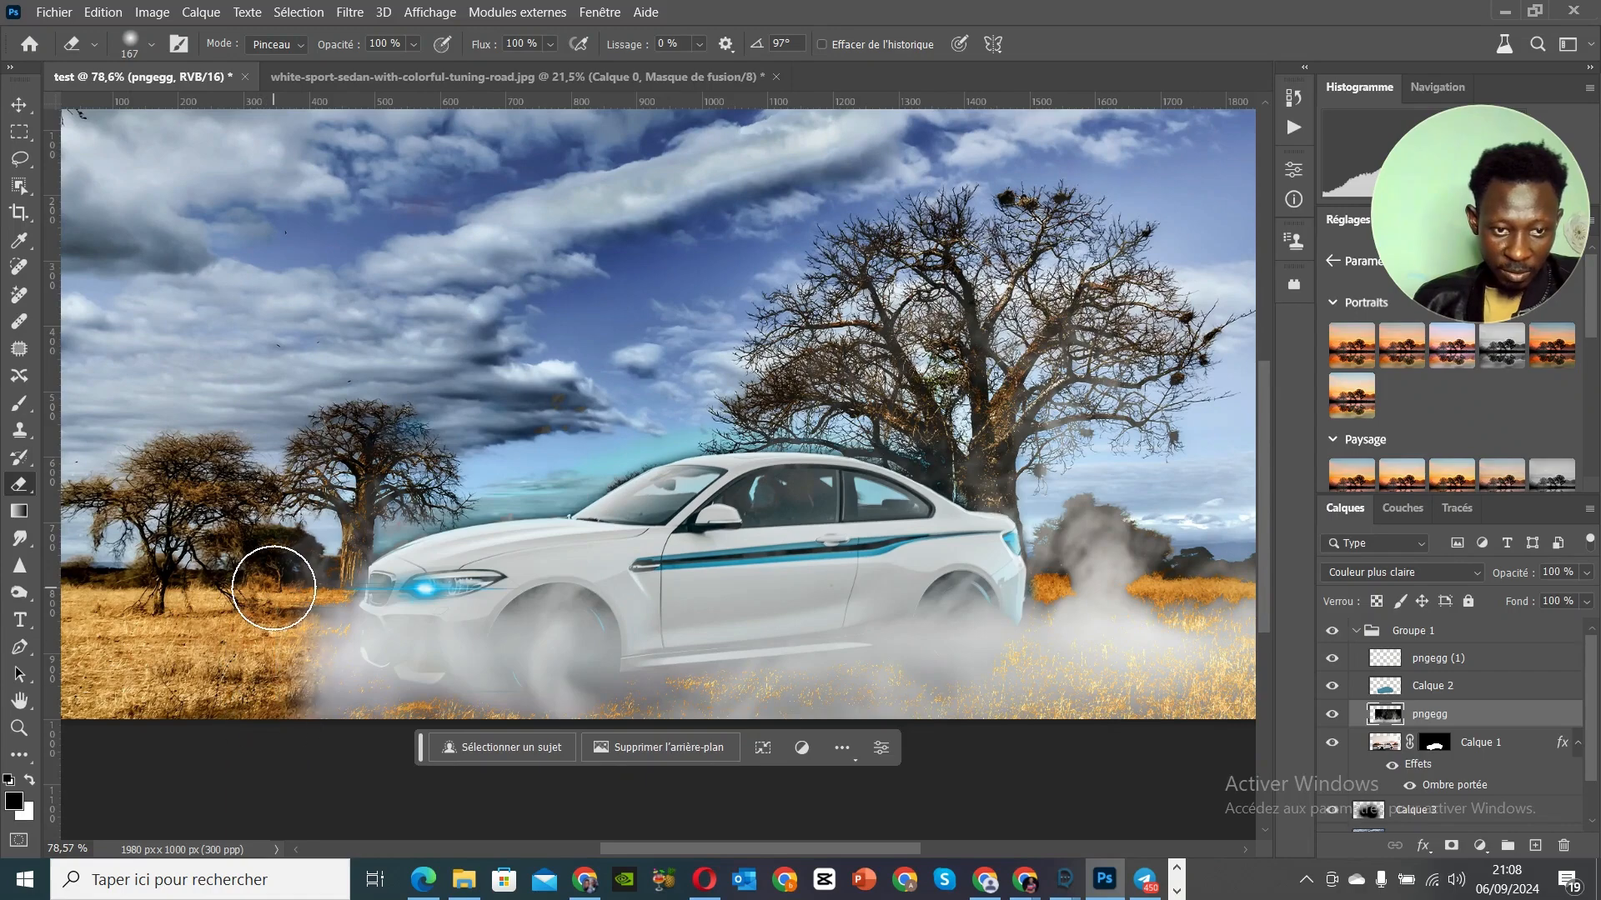
Step: Erase the smoke covering the car's front bumper, body and wheels with a soft 309 px eraser, keeping smoke low around the tyres
{"action": "right_click", "coordinate": [275, 588]}
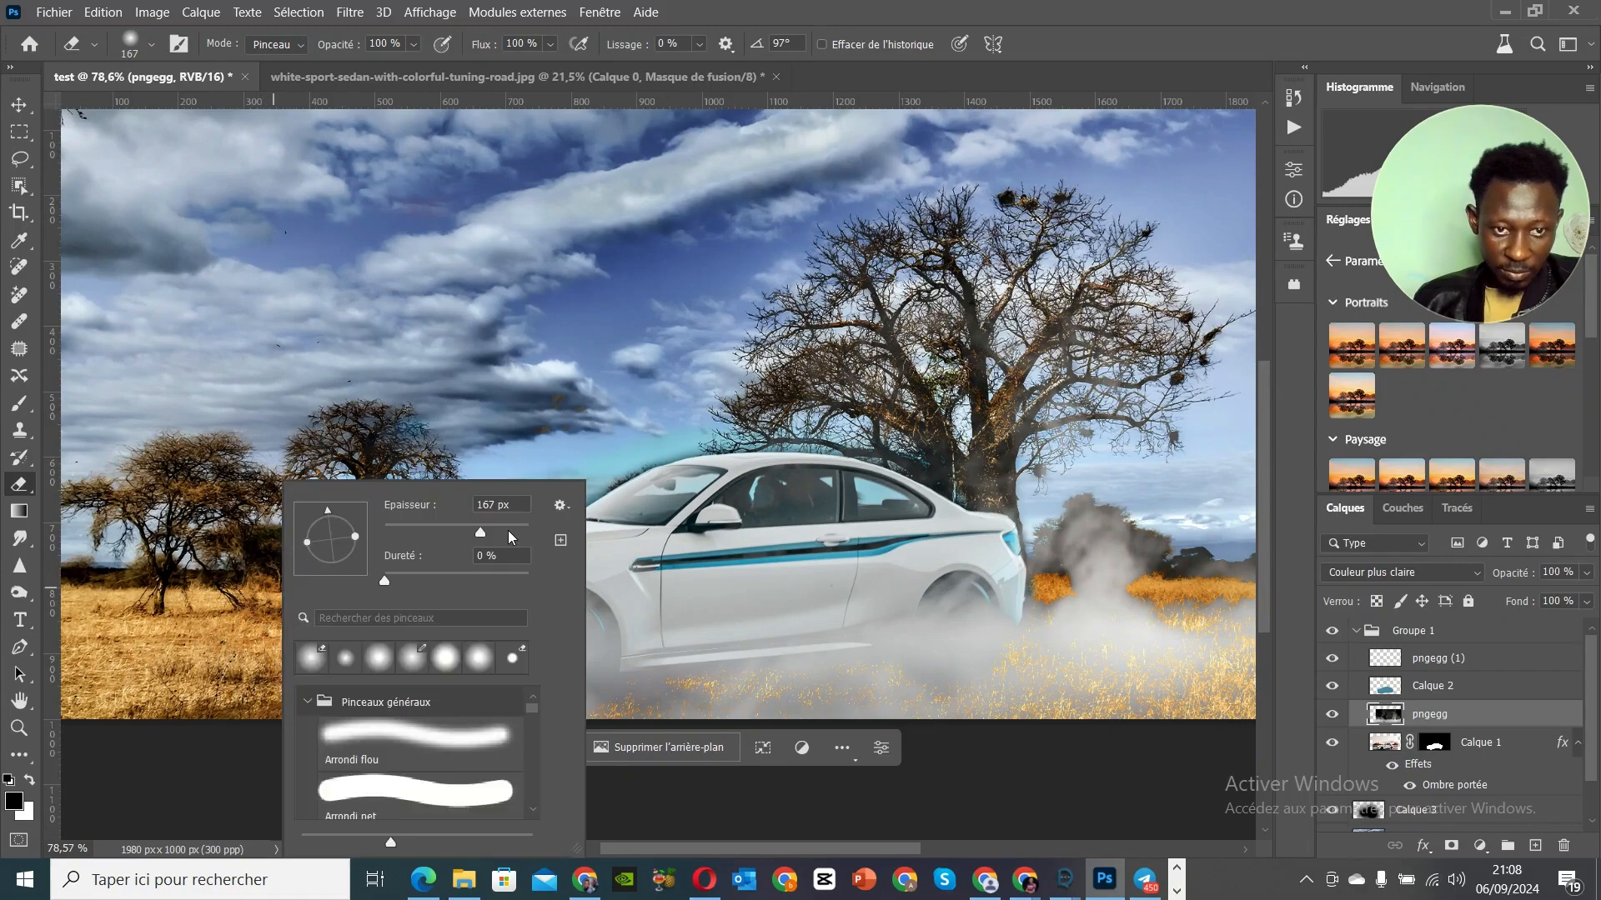
{"action": "left_click", "coordinate": [242, 560]}
{"action": "mouse_move", "coordinate": [259, 620]}
{"action": "left_mouse_down"}
{"action": "mouse_move", "coordinate": [259, 719]}
{"action": "mouse_move", "coordinate": [260, 702]}
{"action": "left_mouse_up"}
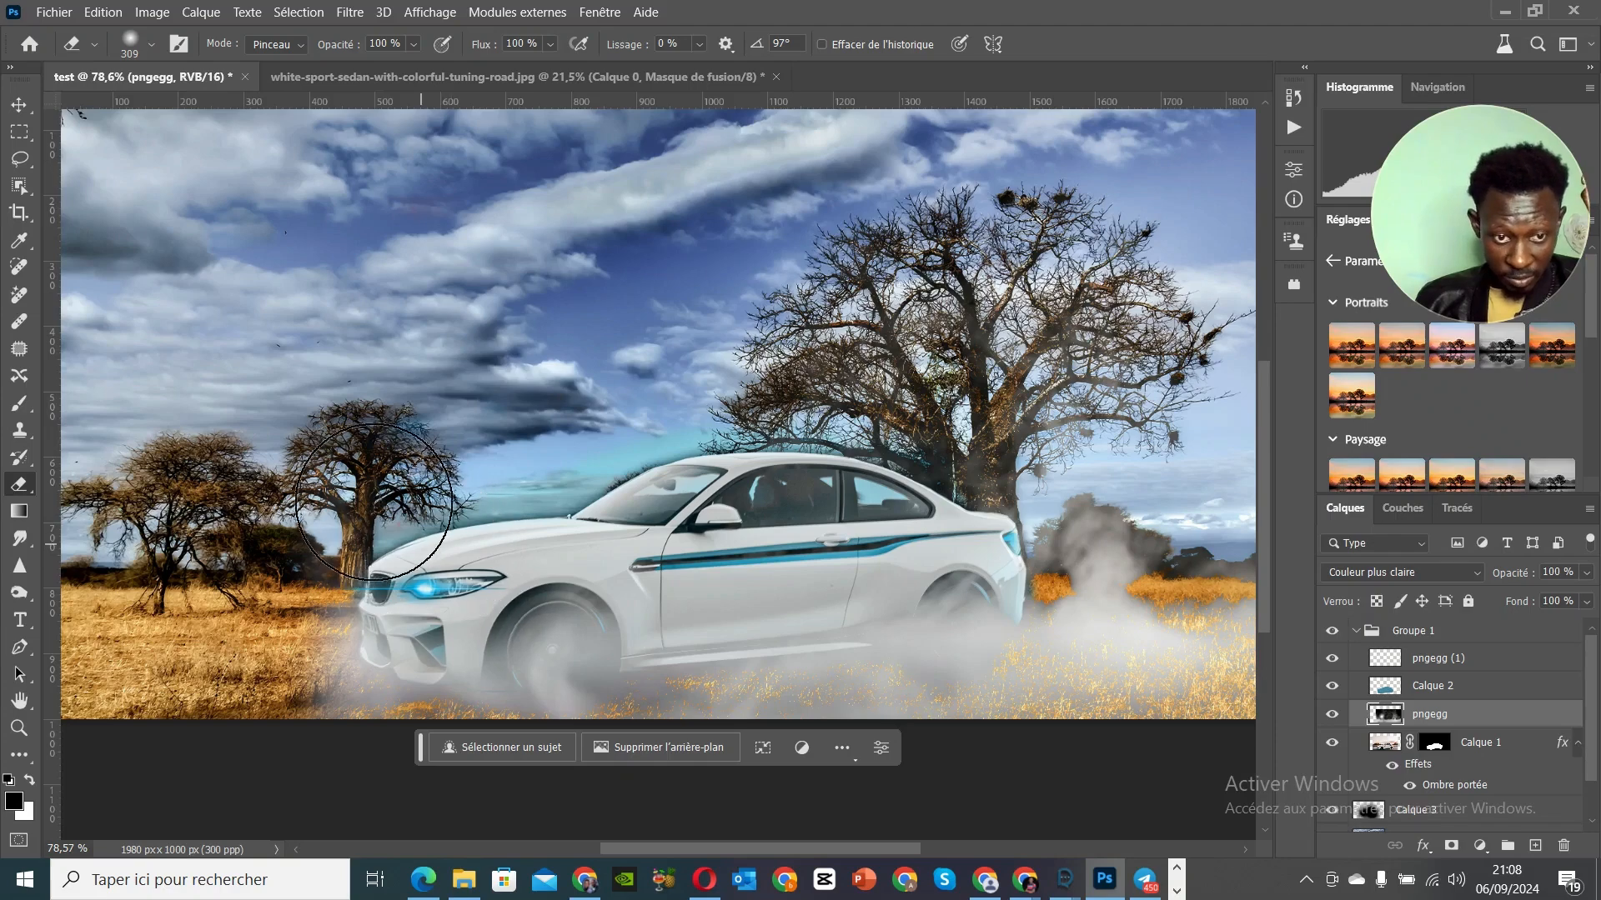
{"action": "mouse_move", "coordinate": [303, 534]}
{"action": "left_mouse_down"}
{"action": "mouse_move", "coordinate": [338, 540]}
{"action": "mouse_move", "coordinate": [306, 616]}
{"action": "mouse_move", "coordinate": [290, 619]}
{"action": "mouse_move", "coordinate": [255, 562]}
{"action": "mouse_move", "coordinate": [257, 537]}
{"action": "mouse_move", "coordinate": [369, 761]}
{"action": "mouse_move", "coordinate": [367, 629]}
{"action": "left_mouse_up"}
{"action": "mouse_move", "coordinate": [880, 447]}
{"action": "left_mouse_down"}
{"action": "mouse_move", "coordinate": [936, 468]}
{"action": "mouse_move", "coordinate": [878, 491]}
{"action": "mouse_move", "coordinate": [968, 525]}
{"action": "mouse_move", "coordinate": [1100, 444]}
{"action": "mouse_move", "coordinate": [819, 490]}
{"action": "mouse_move", "coordinate": [647, 485]}
{"action": "mouse_move", "coordinate": [759, 510]}
{"action": "mouse_move", "coordinate": [849, 500]}
{"action": "mouse_move", "coordinate": [739, 519]}
{"action": "mouse_move", "coordinate": [854, 514]}
{"action": "mouse_move", "coordinate": [780, 528]}
{"action": "mouse_move", "coordinate": [659, 508]}
{"action": "mouse_move", "coordinate": [706, 541]}
{"action": "mouse_move", "coordinate": [809, 532]}
{"action": "mouse_move", "coordinate": [846, 505]}
{"action": "mouse_move", "coordinate": [773, 535]}
{"action": "mouse_move", "coordinate": [657, 514]}
{"action": "mouse_move", "coordinate": [658, 530]}
{"action": "mouse_move", "coordinate": [777, 550]}
{"action": "mouse_move", "coordinate": [859, 530]}
{"action": "mouse_move", "coordinate": [899, 497]}
{"action": "mouse_move", "coordinate": [872, 544]}
{"action": "mouse_move", "coordinate": [640, 528]}
{"action": "mouse_move", "coordinate": [621, 487]}
{"action": "mouse_move", "coordinate": [683, 488]}
{"action": "left_mouse_up"}
{"action": "scroll", "coordinate": [684, 487], "scroll_direction": "down", "scroll_amount": 2}
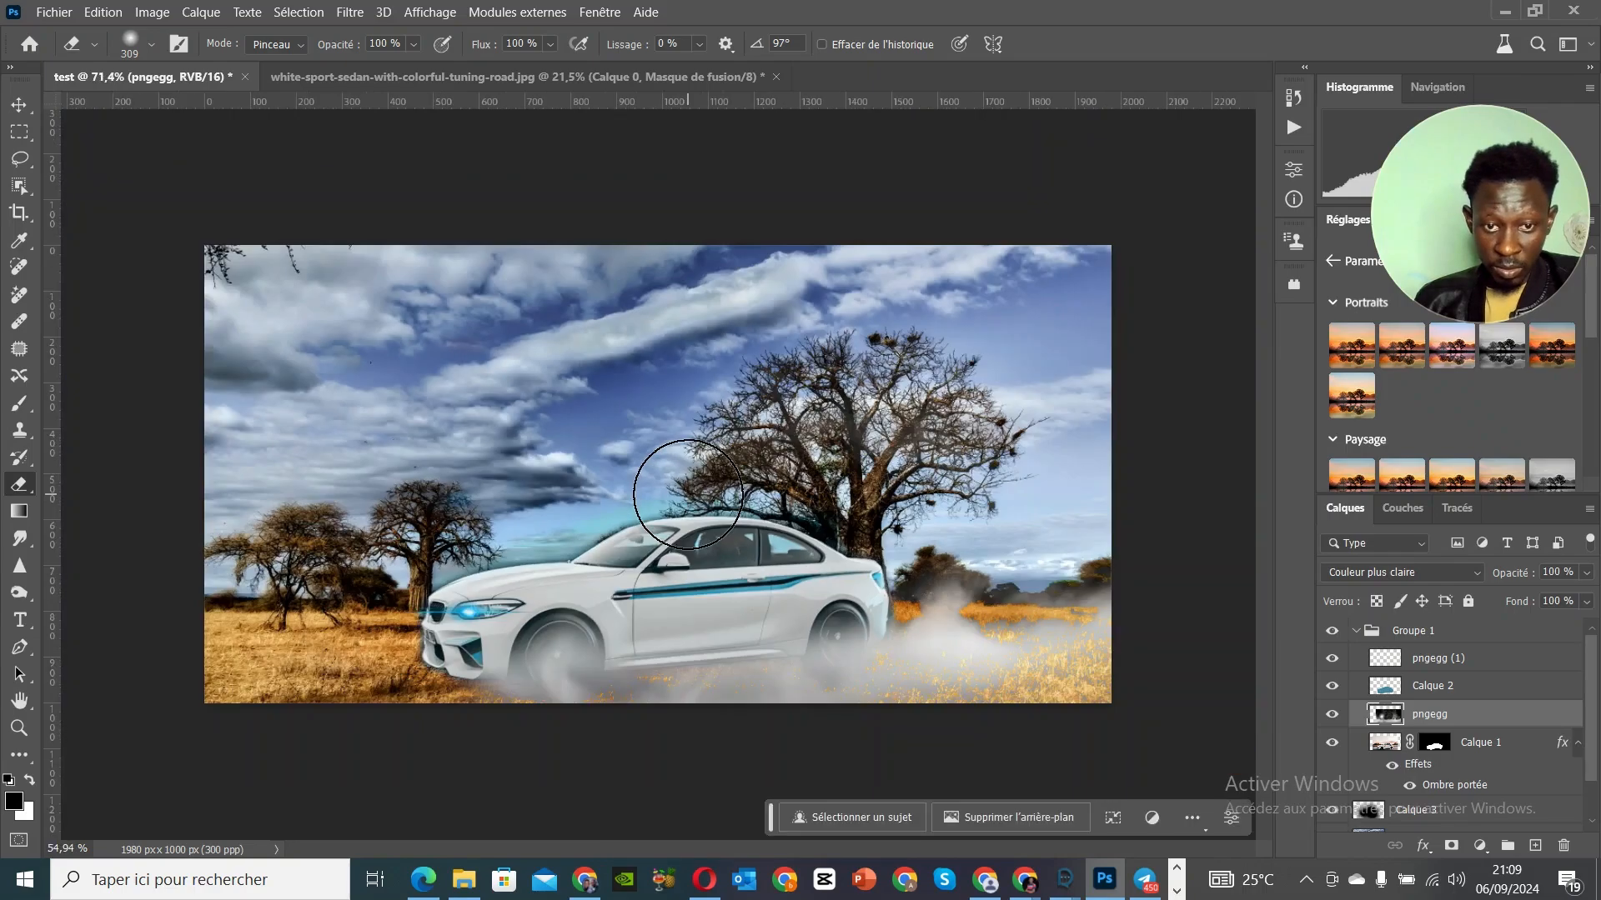
{"action": "scroll", "coordinate": [685, 492], "scroll_direction": "down", "scroll_amount": 2}
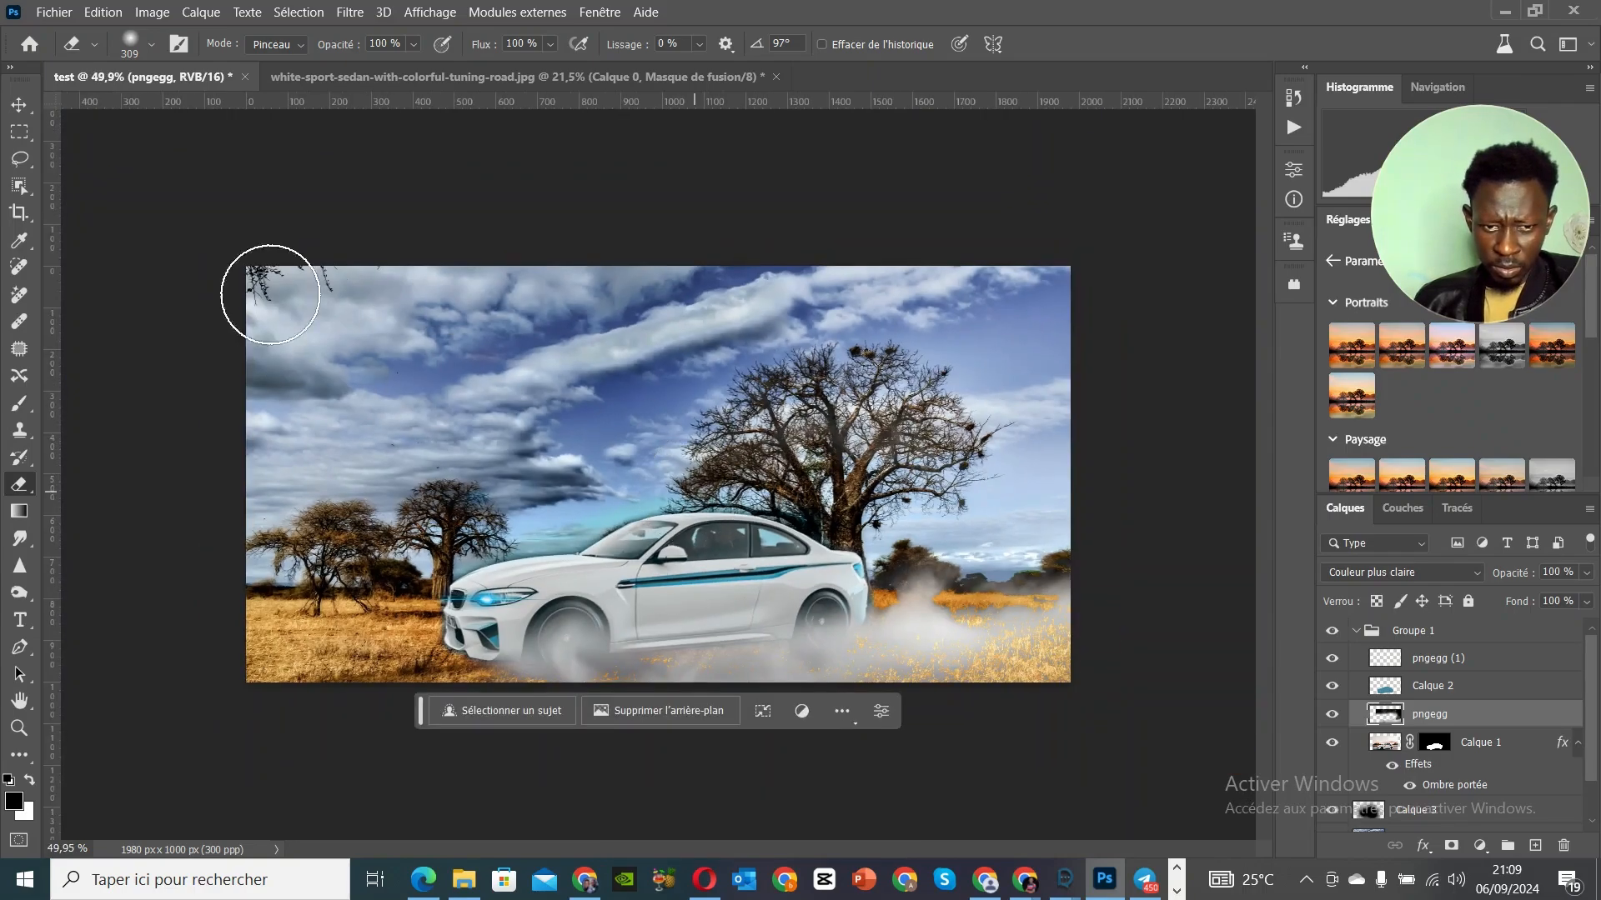
{"action": "left_click", "coordinate": [20, 106]}
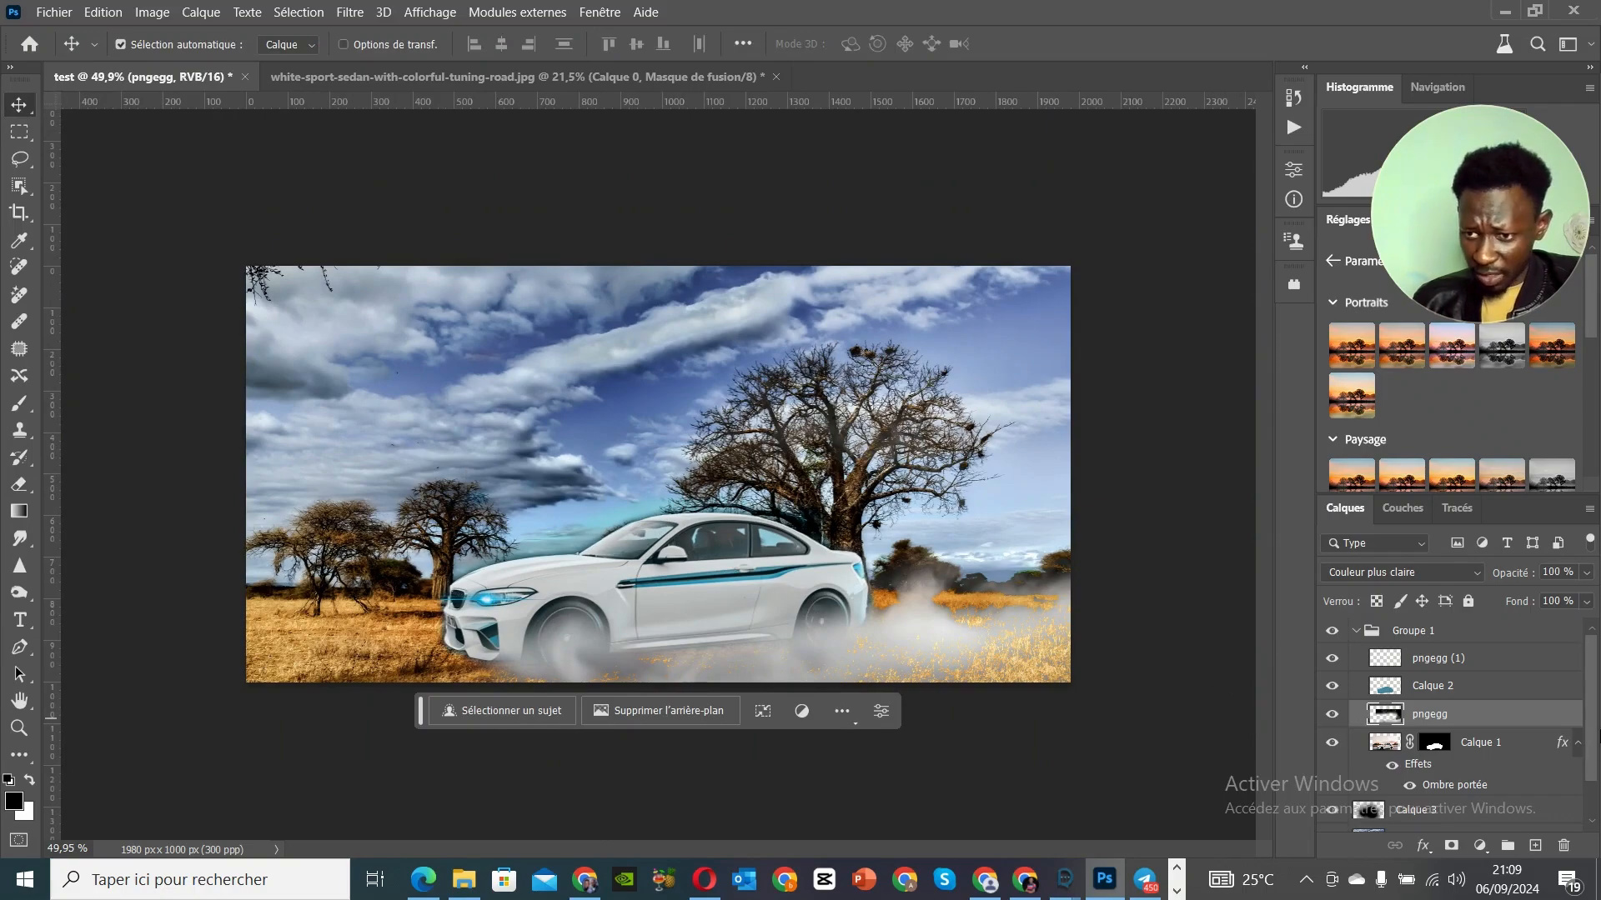
{"action": "left_click", "coordinate": [1504, 633]}
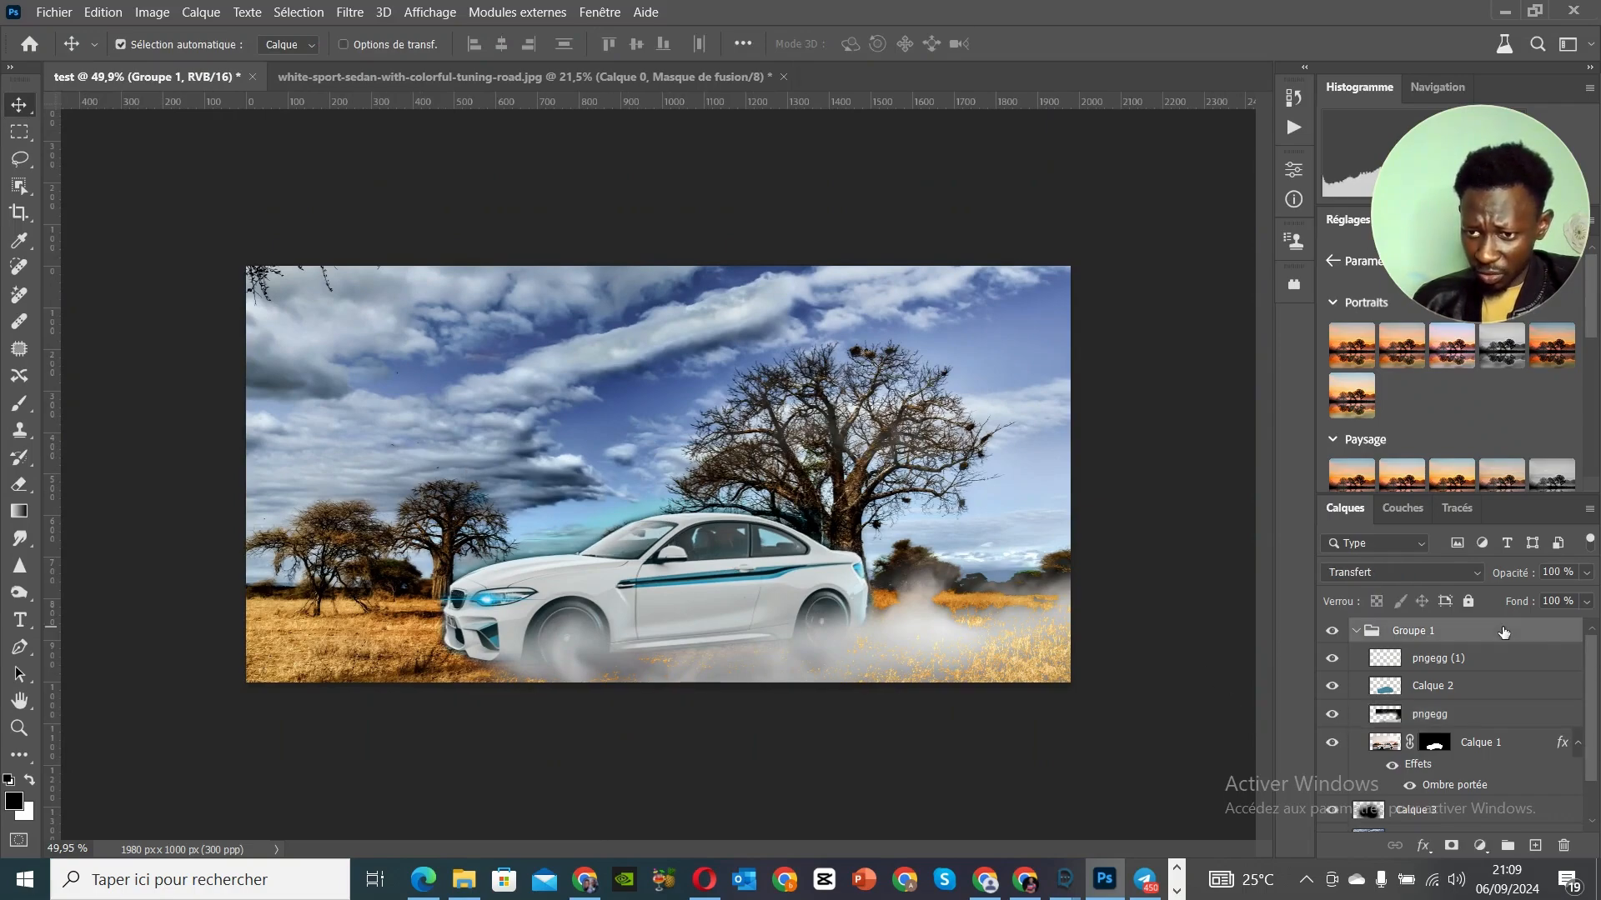
{"action": "left_click", "coordinate": [1536, 846]}
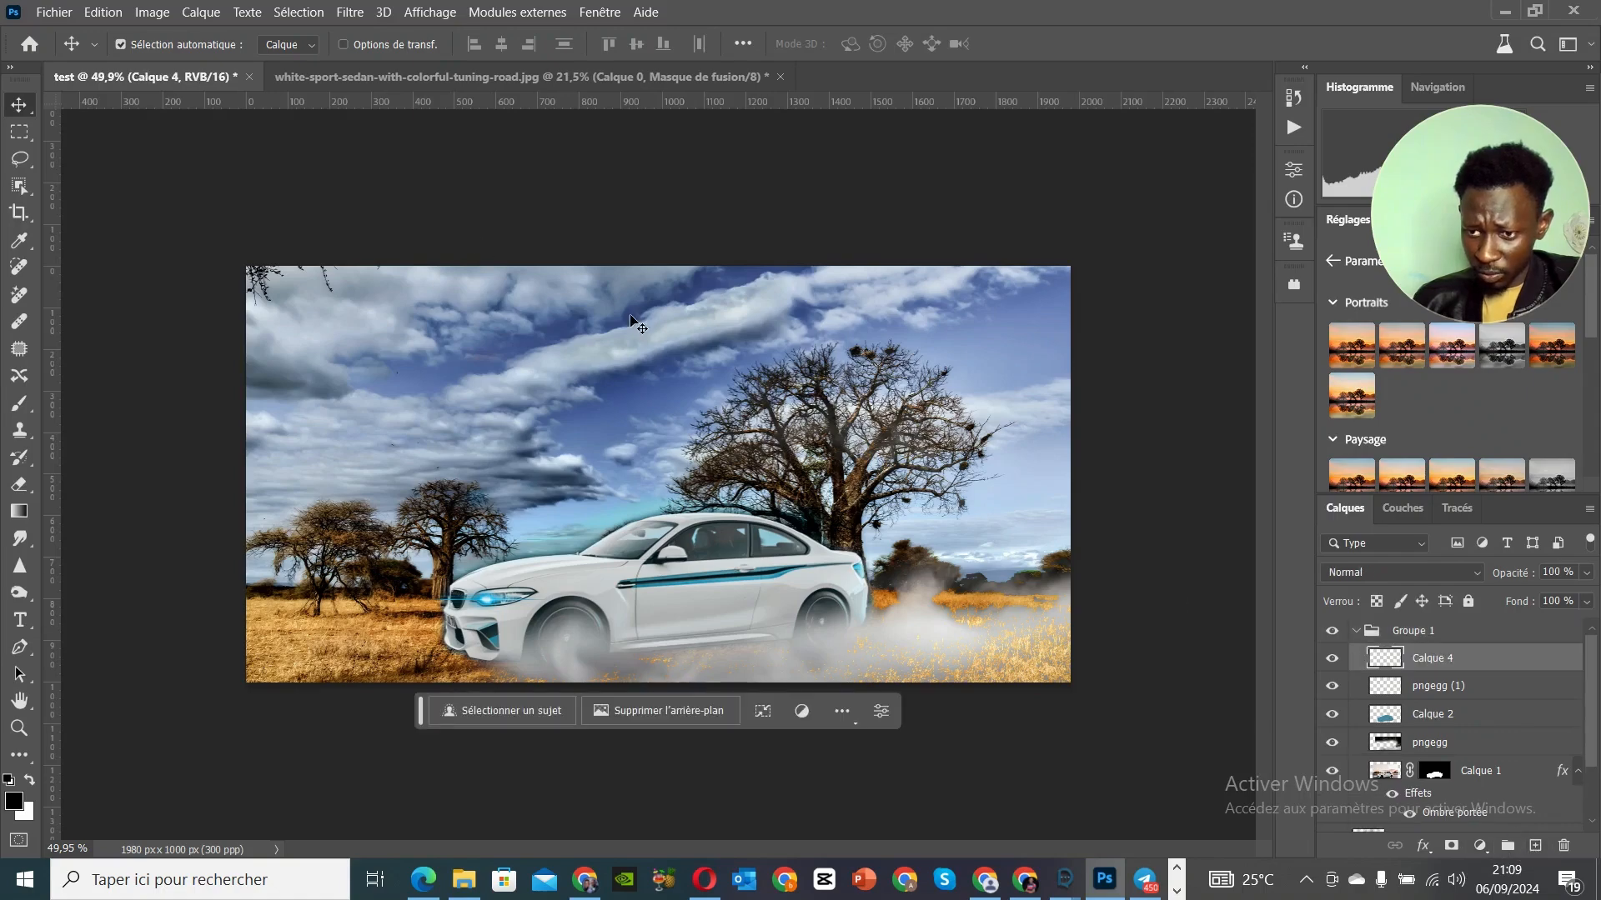
{"action": "left_click", "coordinate": [102, 11]}
{"action": "left_click", "coordinate": [104, 25]}
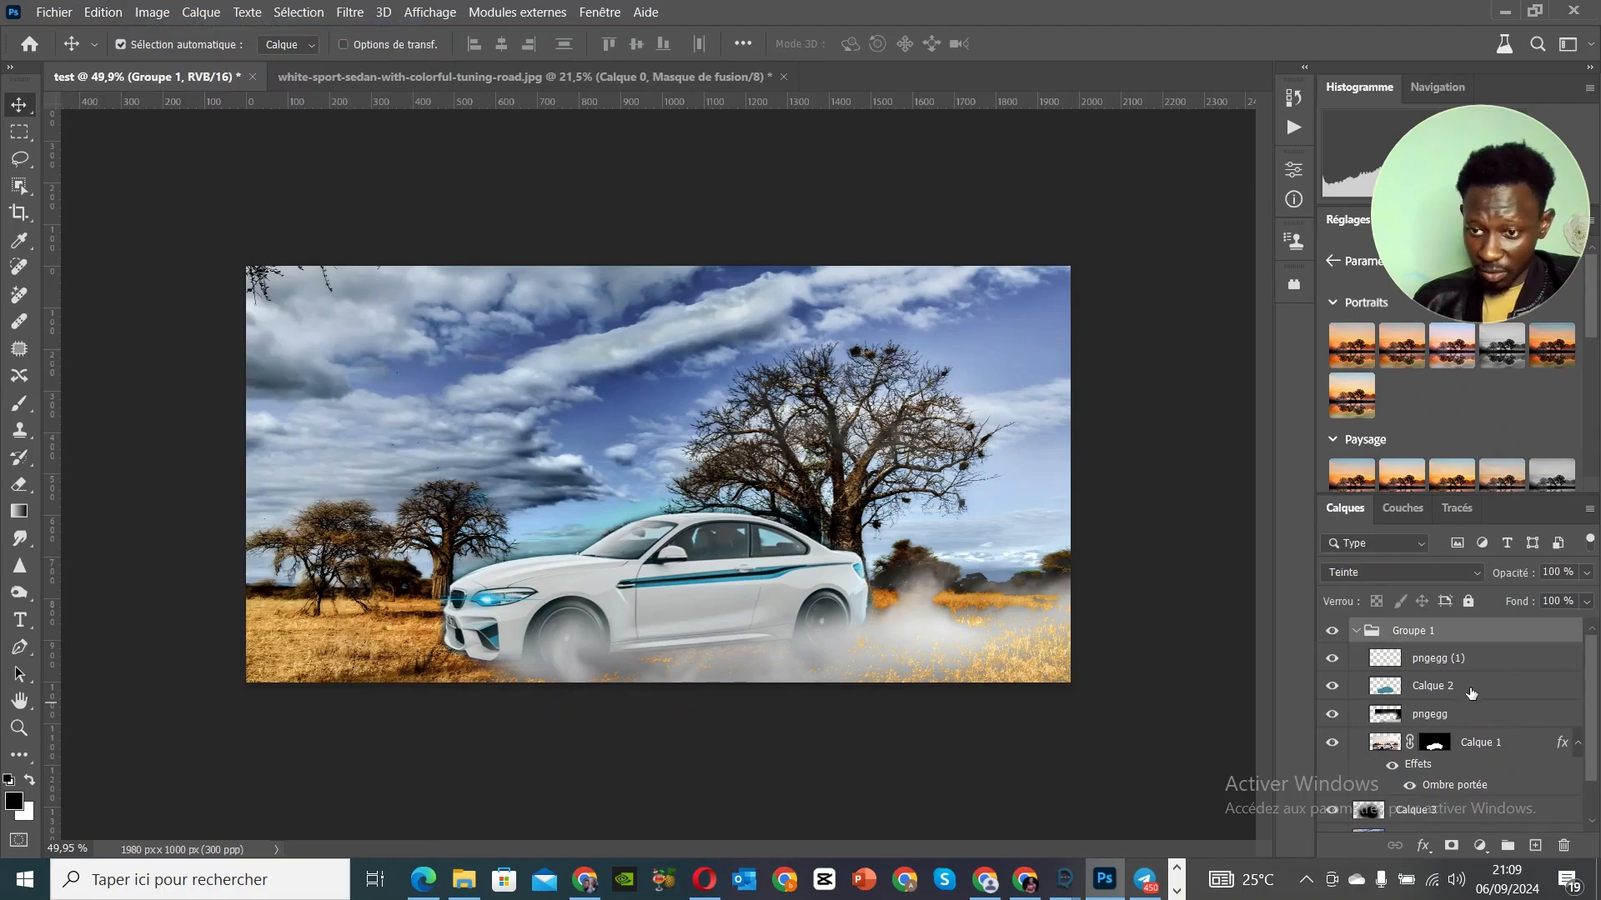
Step: Select Calque 2 for brush painting and set the foreground colour to the light blue sampled from the car's headlight
{"action": "left_click", "coordinate": [1444, 692]}
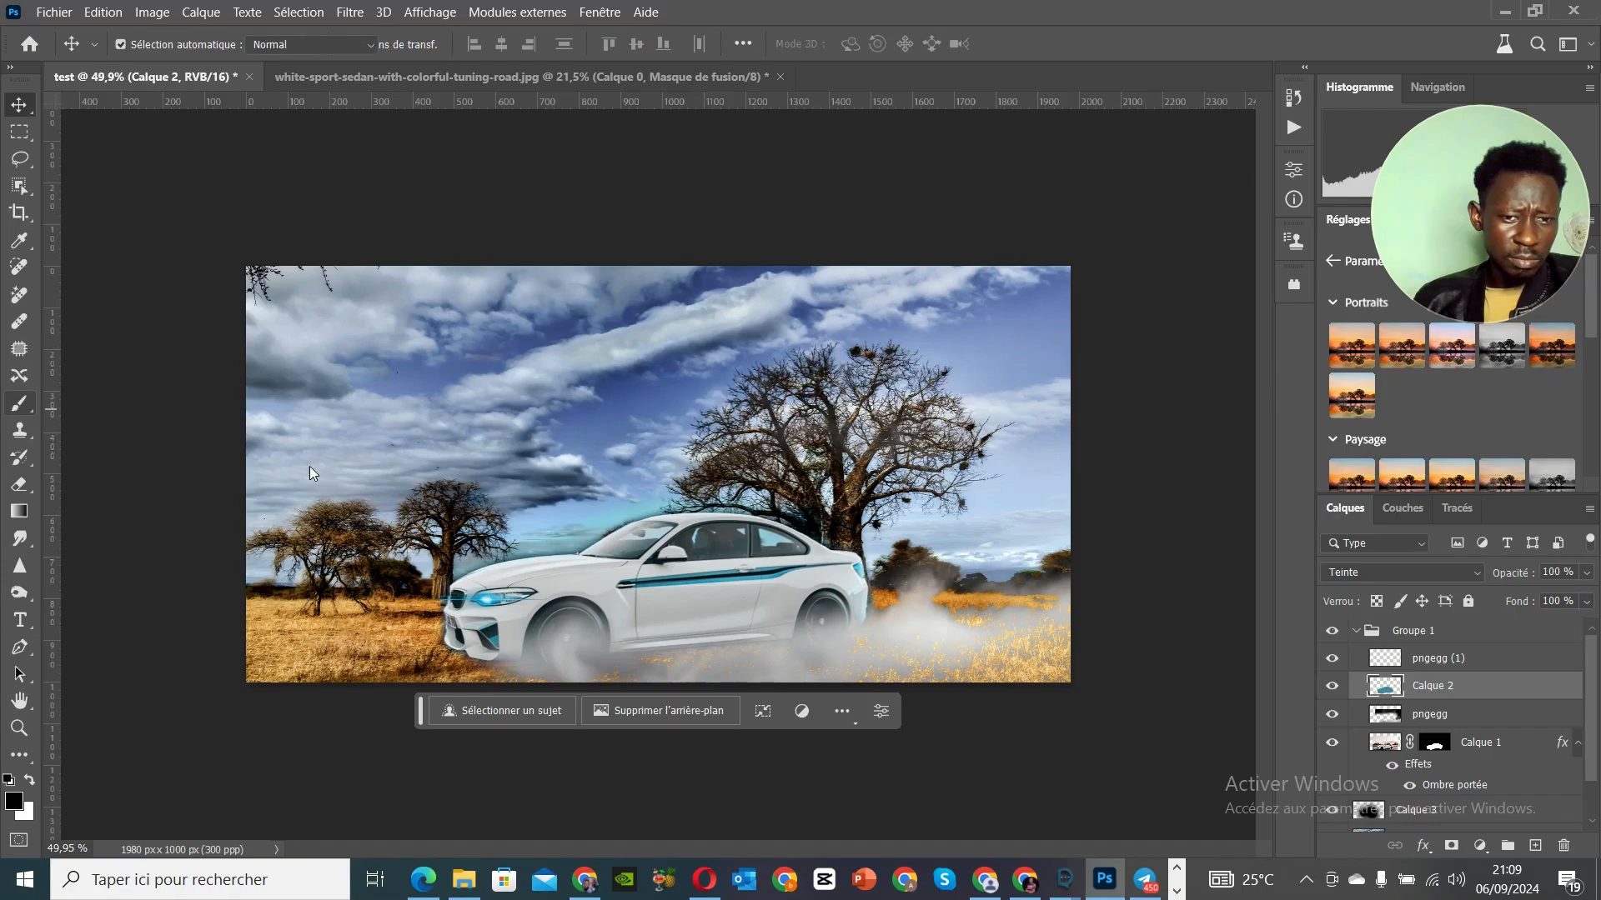
{"action": "key", "text": "b"}
{"action": "right_click", "coordinate": [453, 476]}
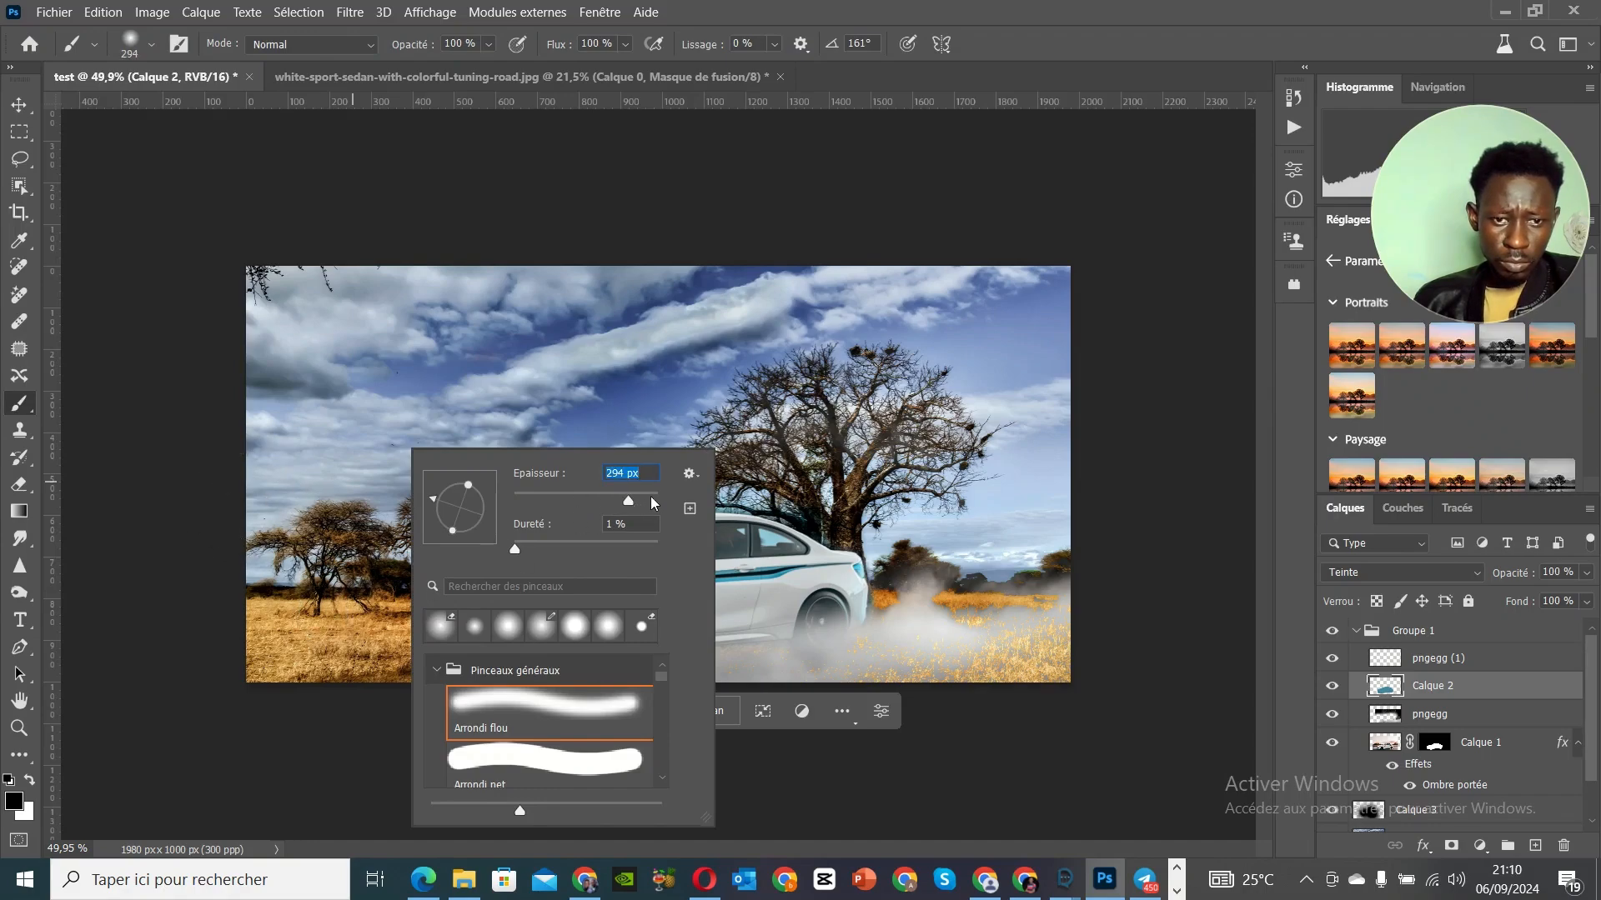
{"action": "key", "text": "Return"}
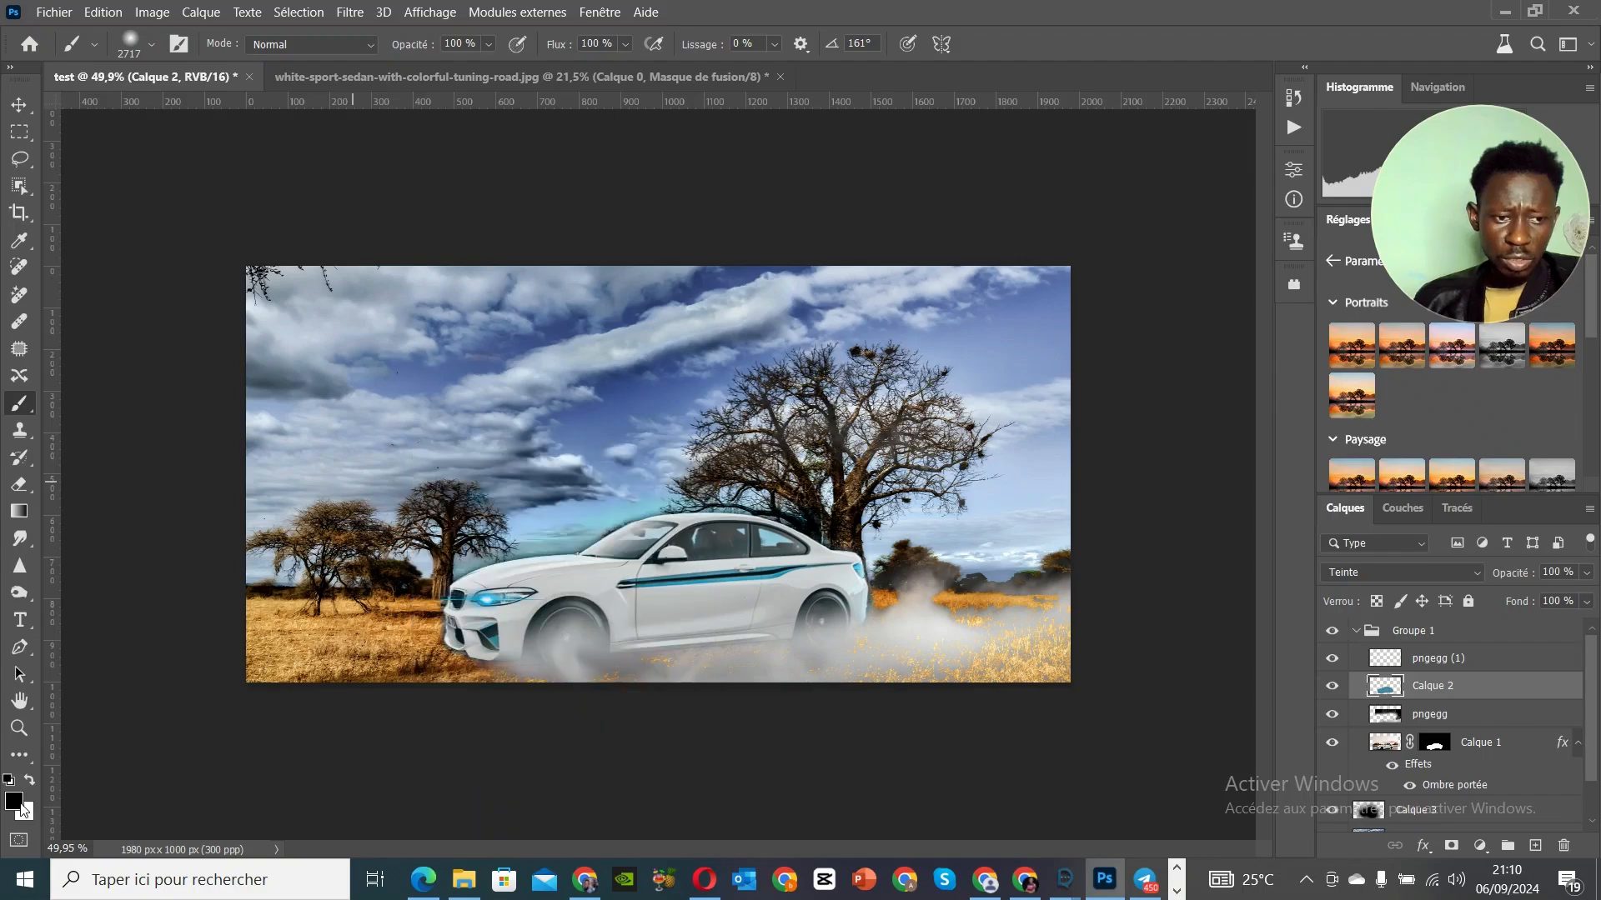
{"action": "left_click", "coordinate": [22, 806]}
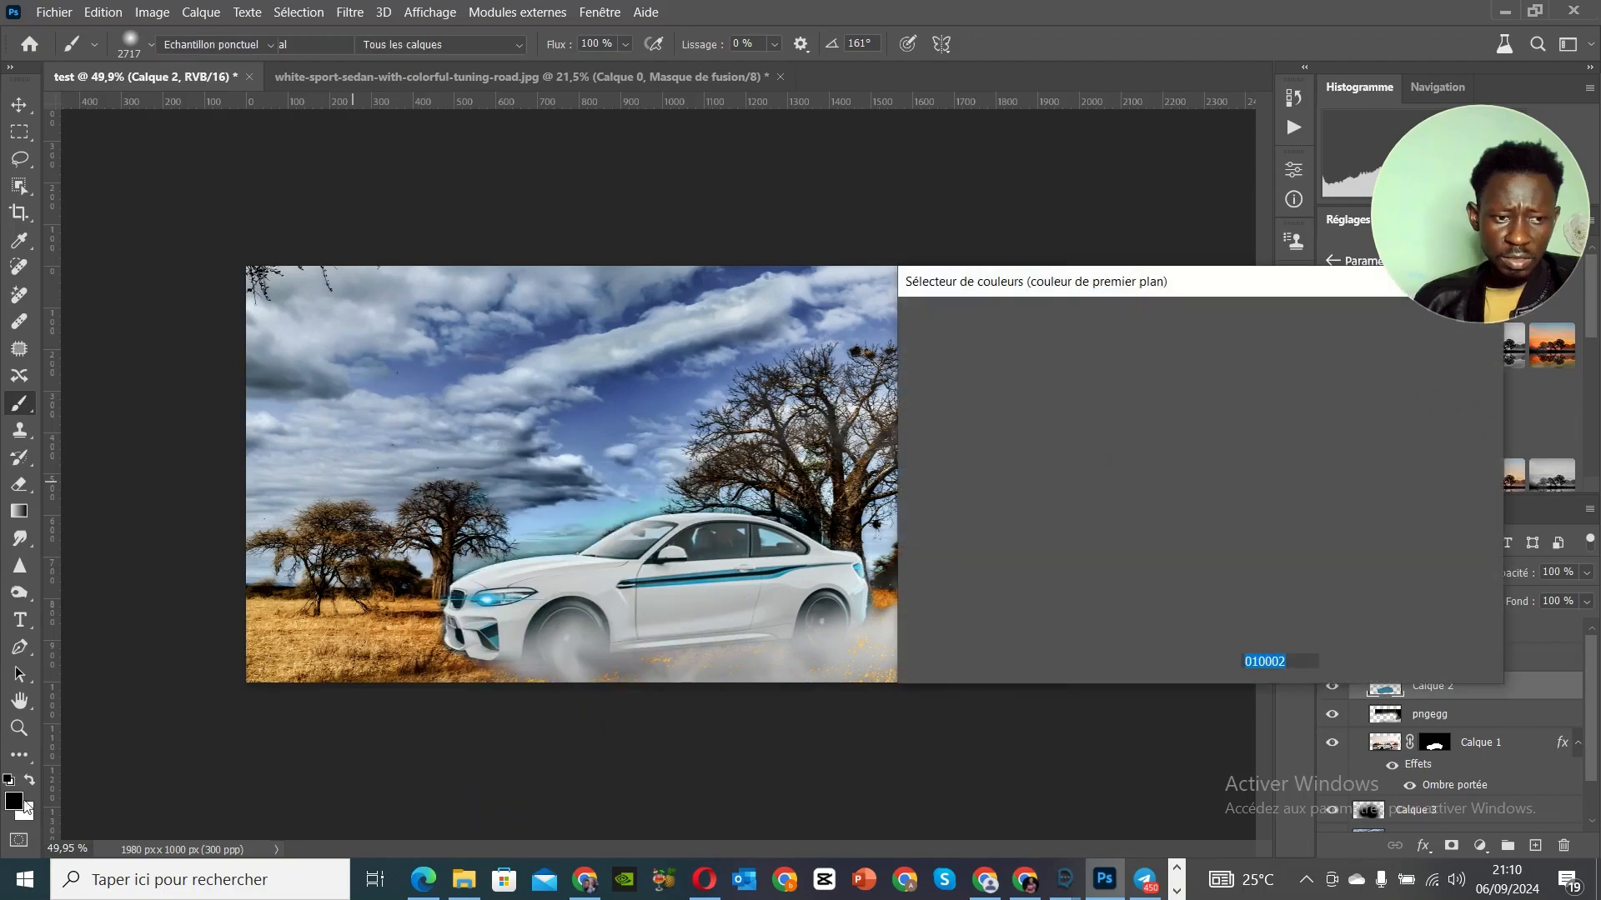
{"action": "left_click", "coordinate": [491, 594]}
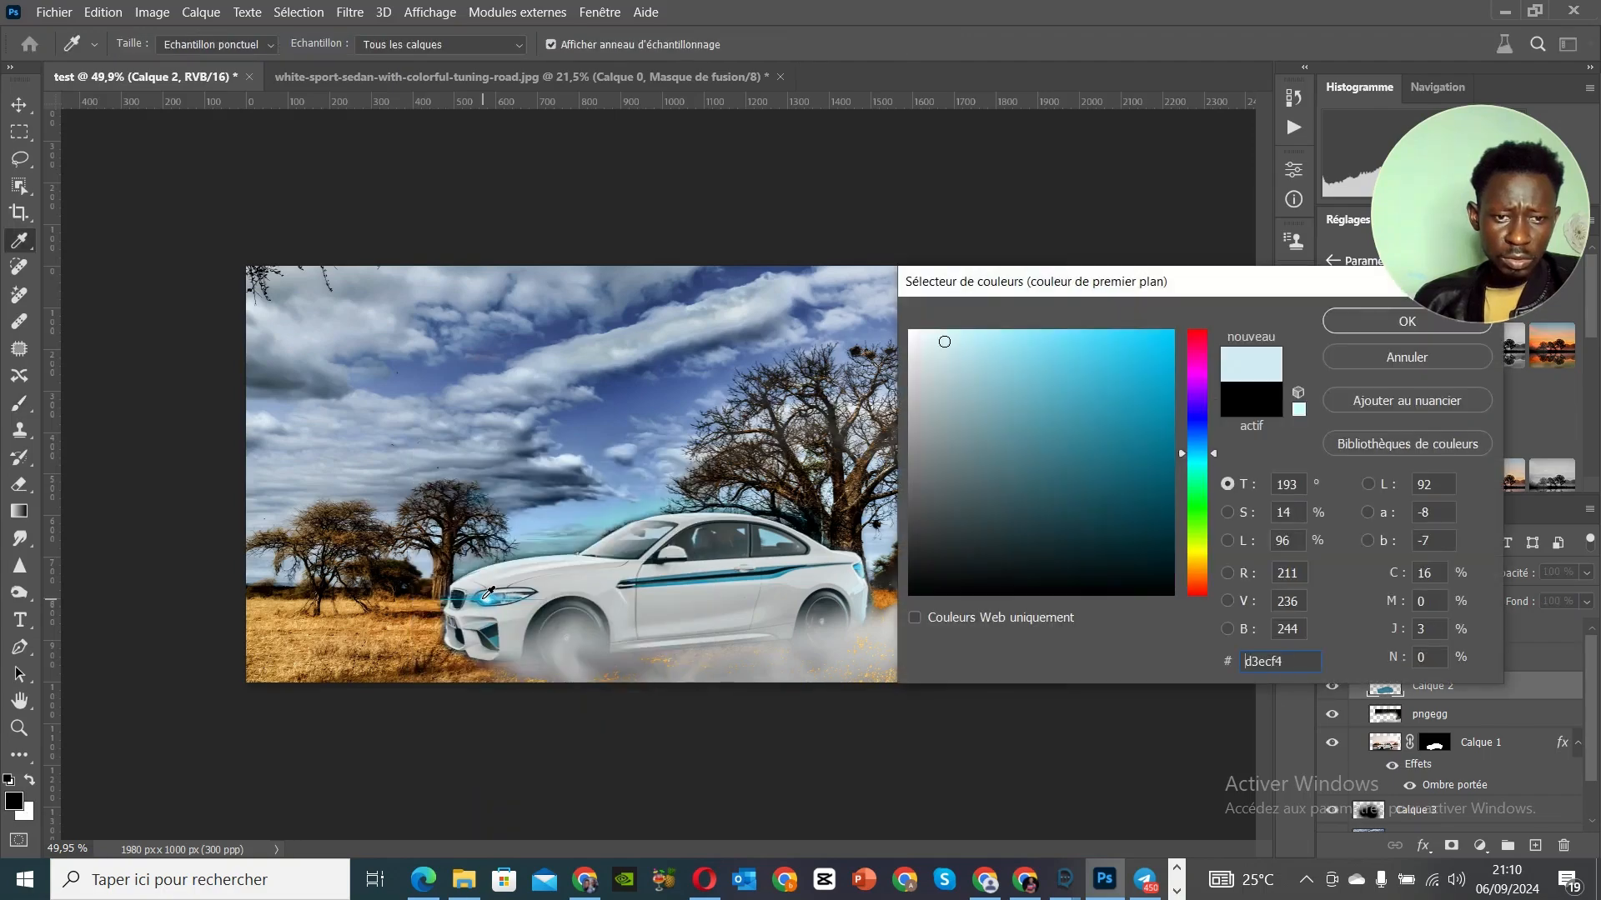
{"action": "left_click", "coordinate": [1375, 324]}
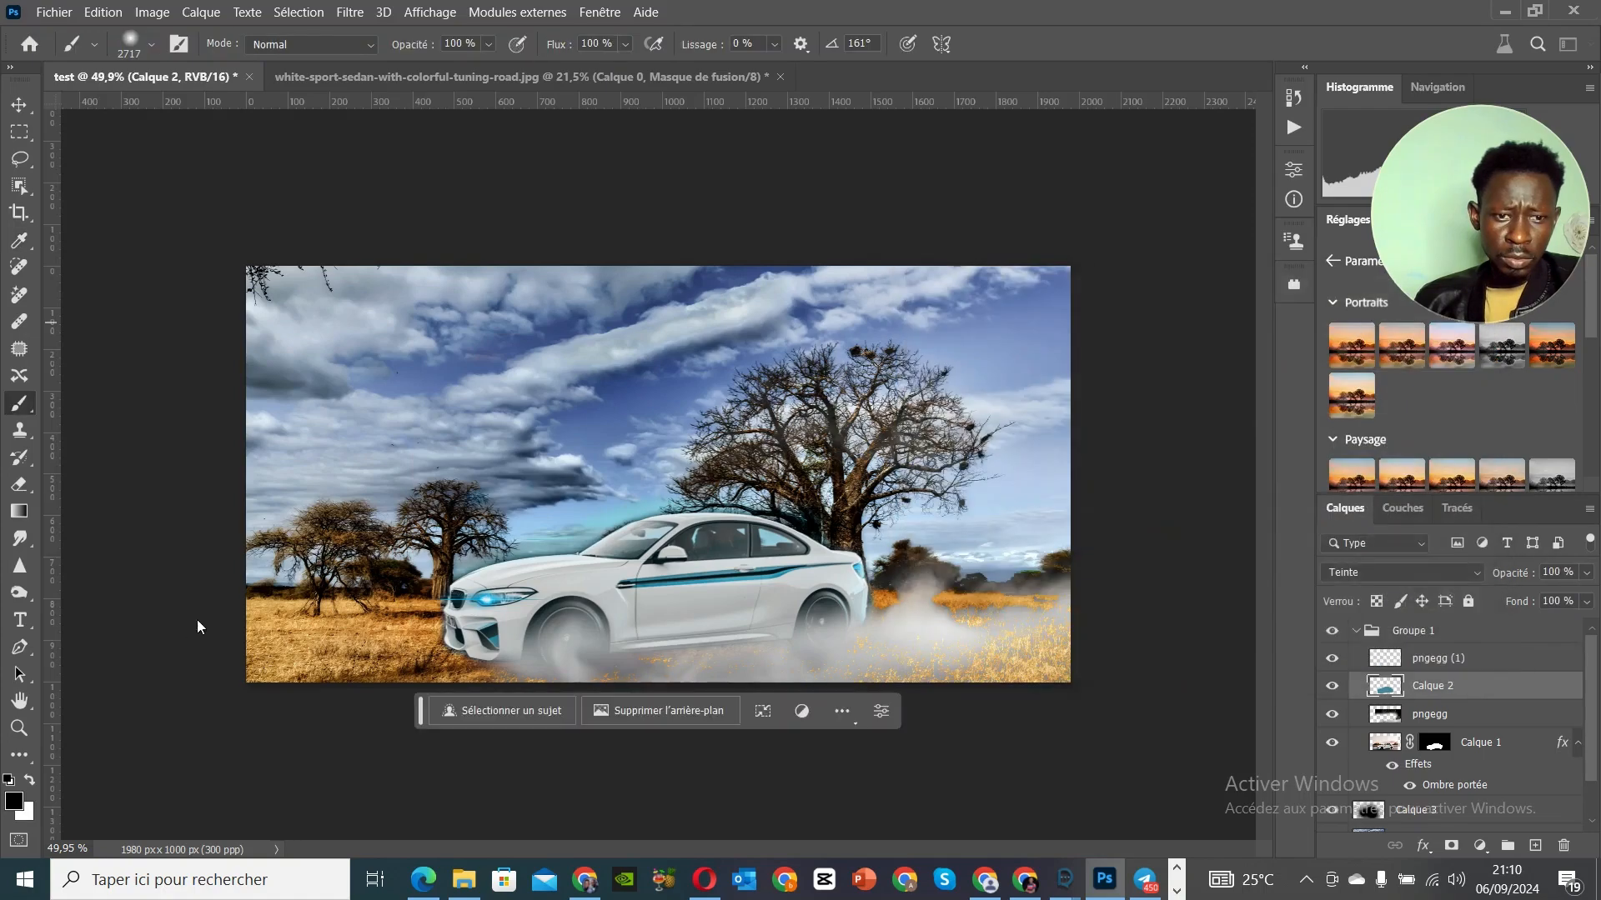
Step: Paint light blue over the grass, trees and sky around the car on Calque 2 with a soft 439 px brush at 1 % hardness
{"action": "right_click", "coordinate": [449, 518]}
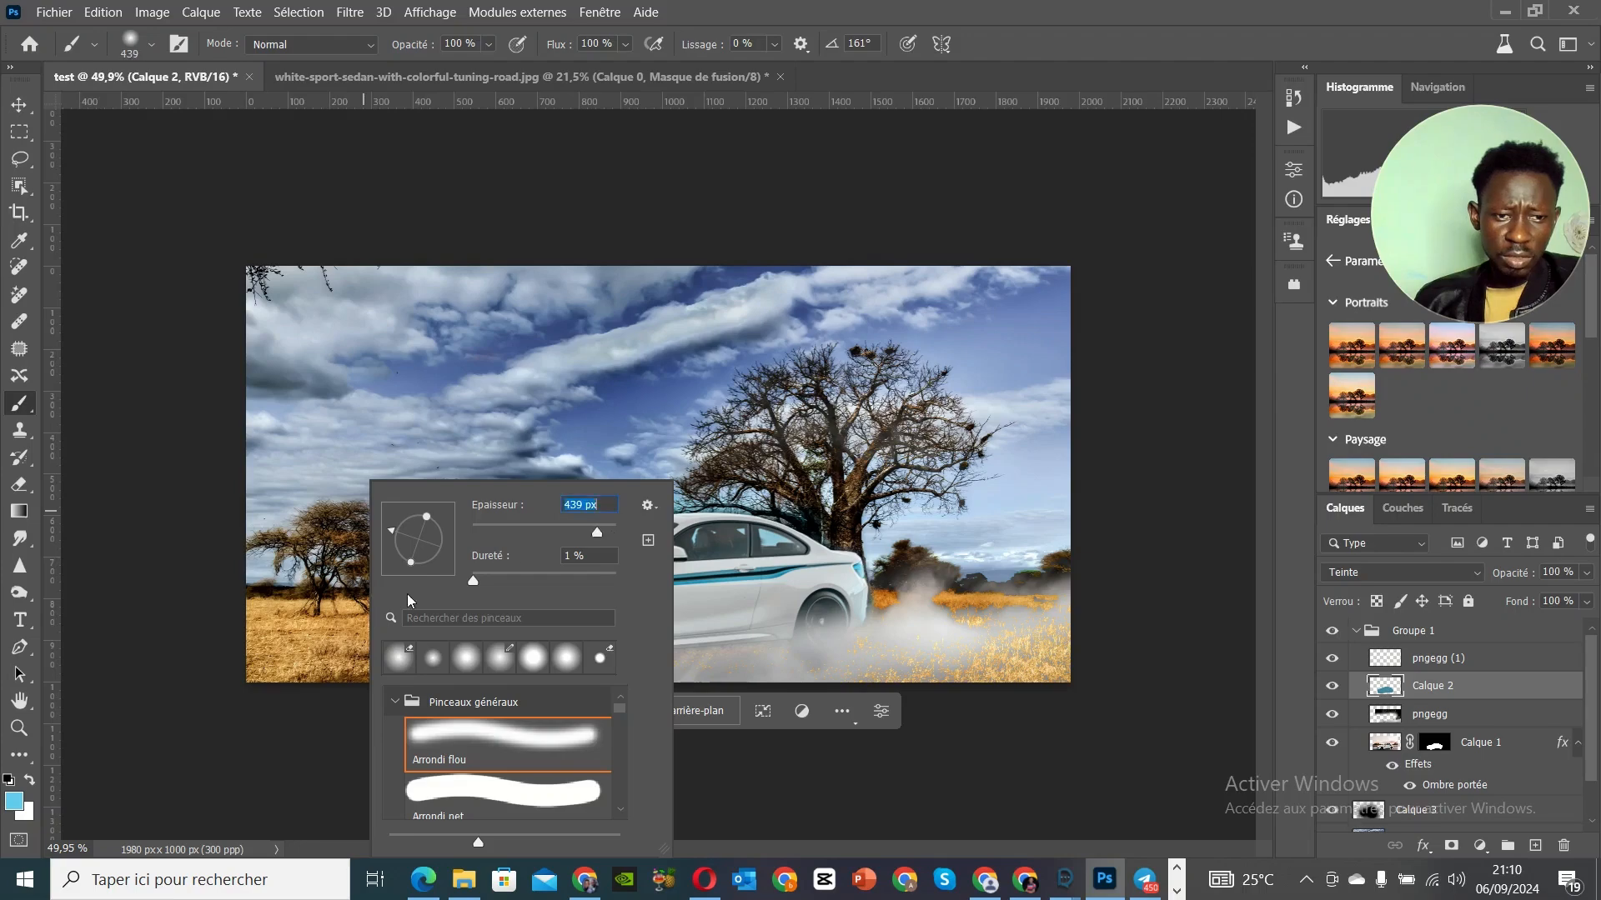
{"action": "mouse_move", "coordinate": [304, 616]}
{"action": "left_mouse_down"}
{"action": "mouse_move", "coordinate": [238, 647]}
{"action": "mouse_move", "coordinate": [120, 621]}
{"action": "mouse_move", "coordinate": [260, 713]}
{"action": "left_mouse_up"}
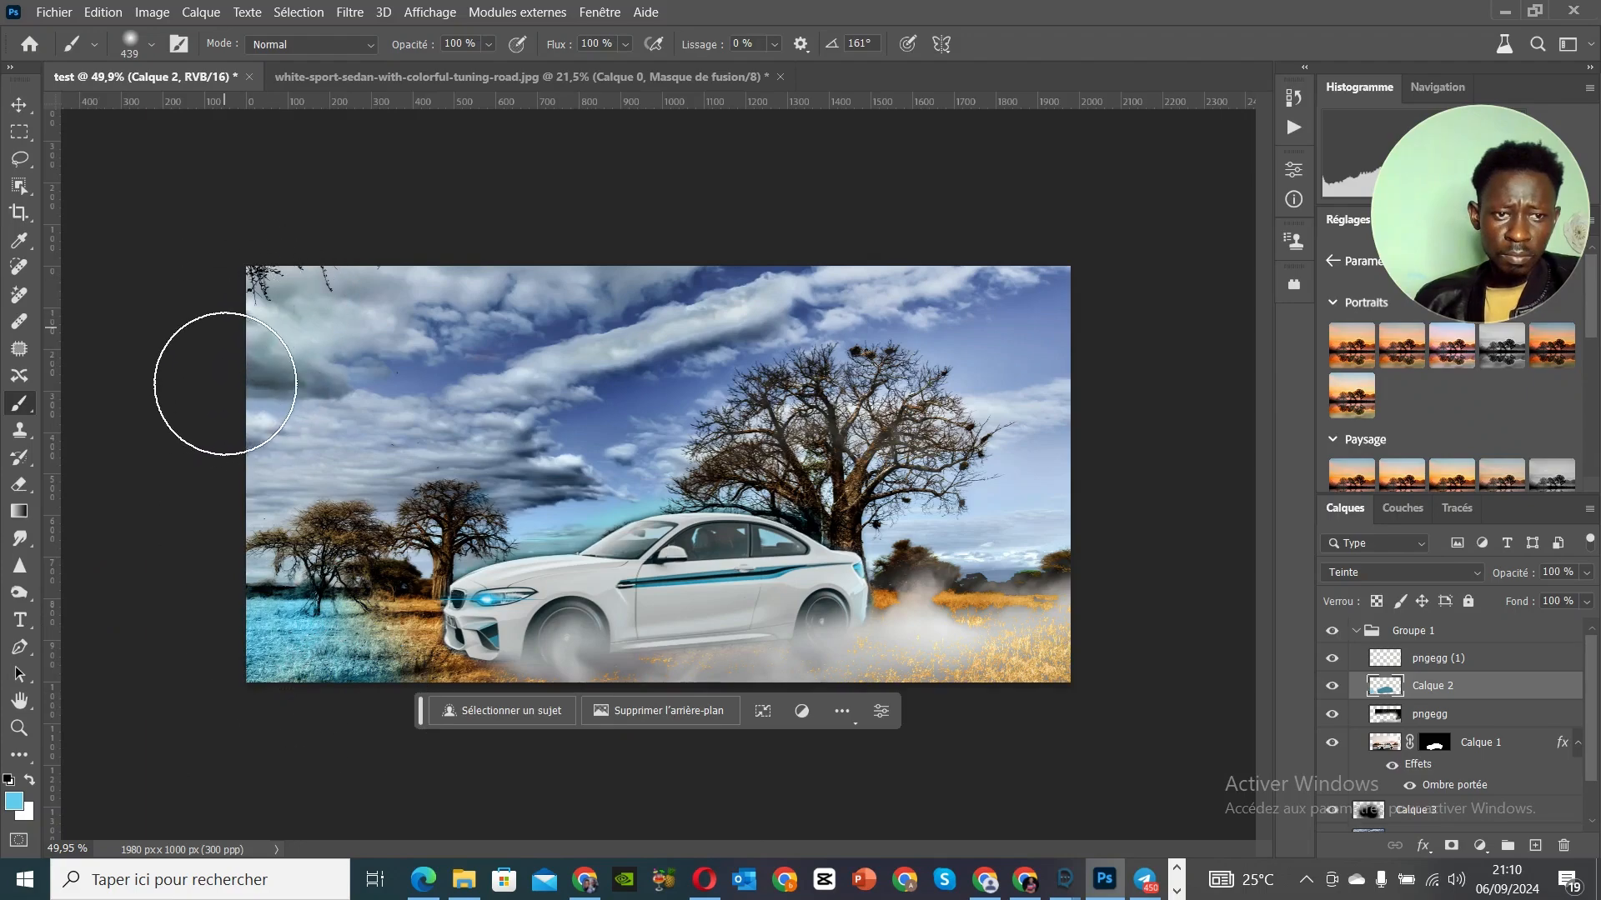
{"action": "mouse_move", "coordinate": [1043, 336]}
{"action": "left_mouse_down"}
{"action": "mouse_move", "coordinate": [1072, 340]}
{"action": "mouse_move", "coordinate": [1047, 333]}
{"action": "mouse_move", "coordinate": [1057, 482]}
{"action": "left_mouse_up"}
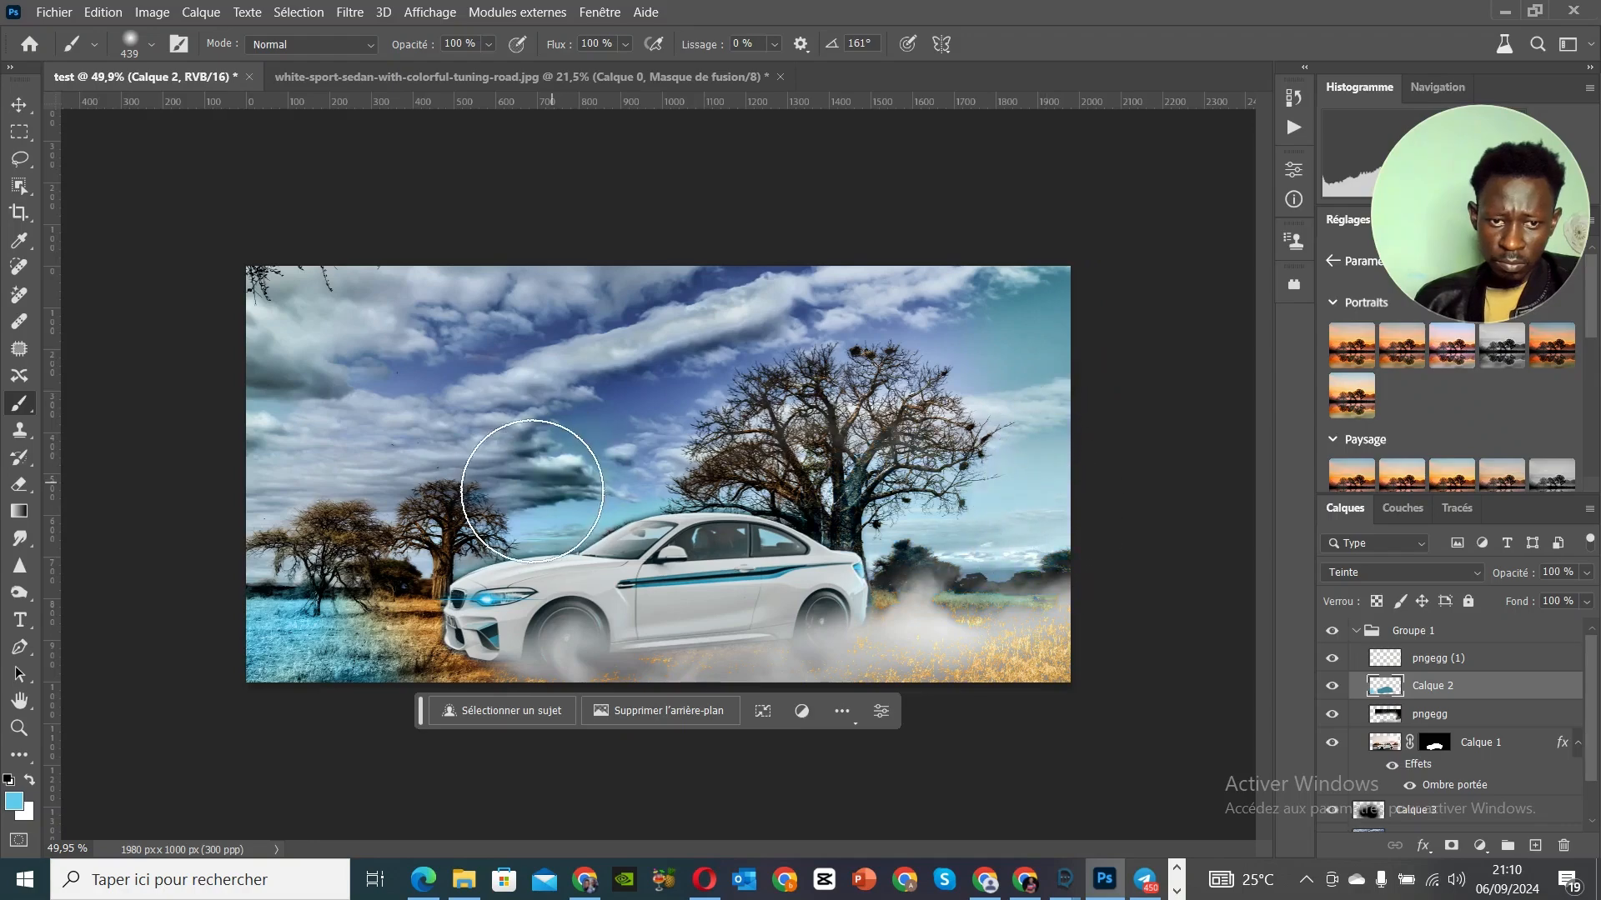
{"action": "left_click_drag", "start_coordinate": [394, 567], "coordinate": [339, 536]}
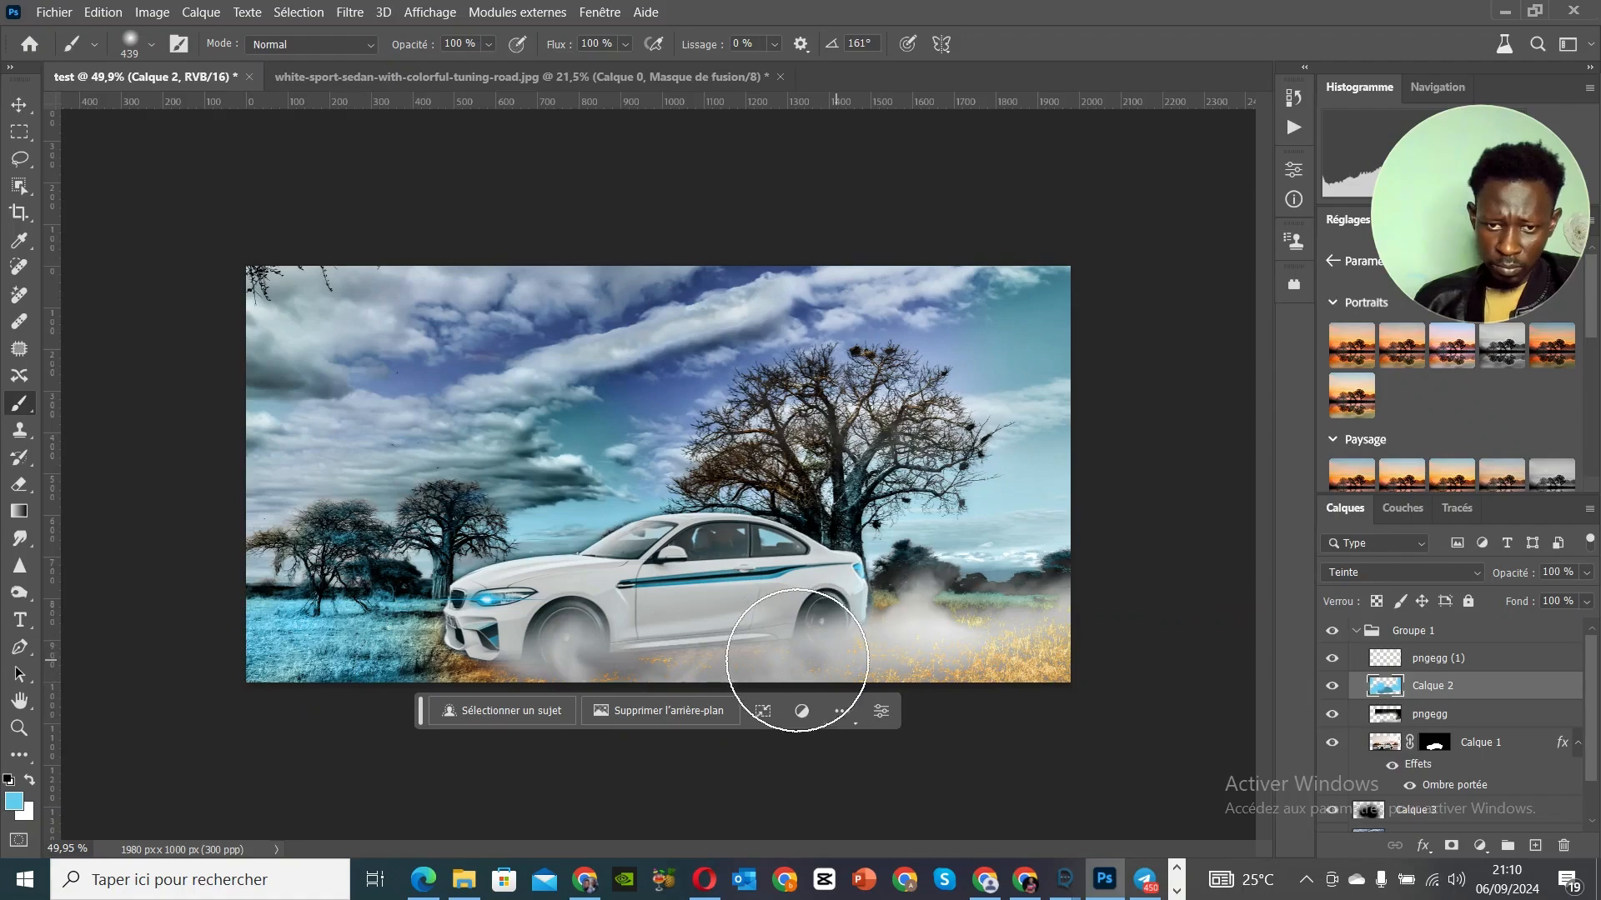
{"action": "mouse_move", "coordinate": [667, 669]}
{"action": "left_mouse_down"}
{"action": "mouse_move", "coordinate": [979, 631]}
{"action": "mouse_move", "coordinate": [1144, 670]}
{"action": "left_mouse_up"}
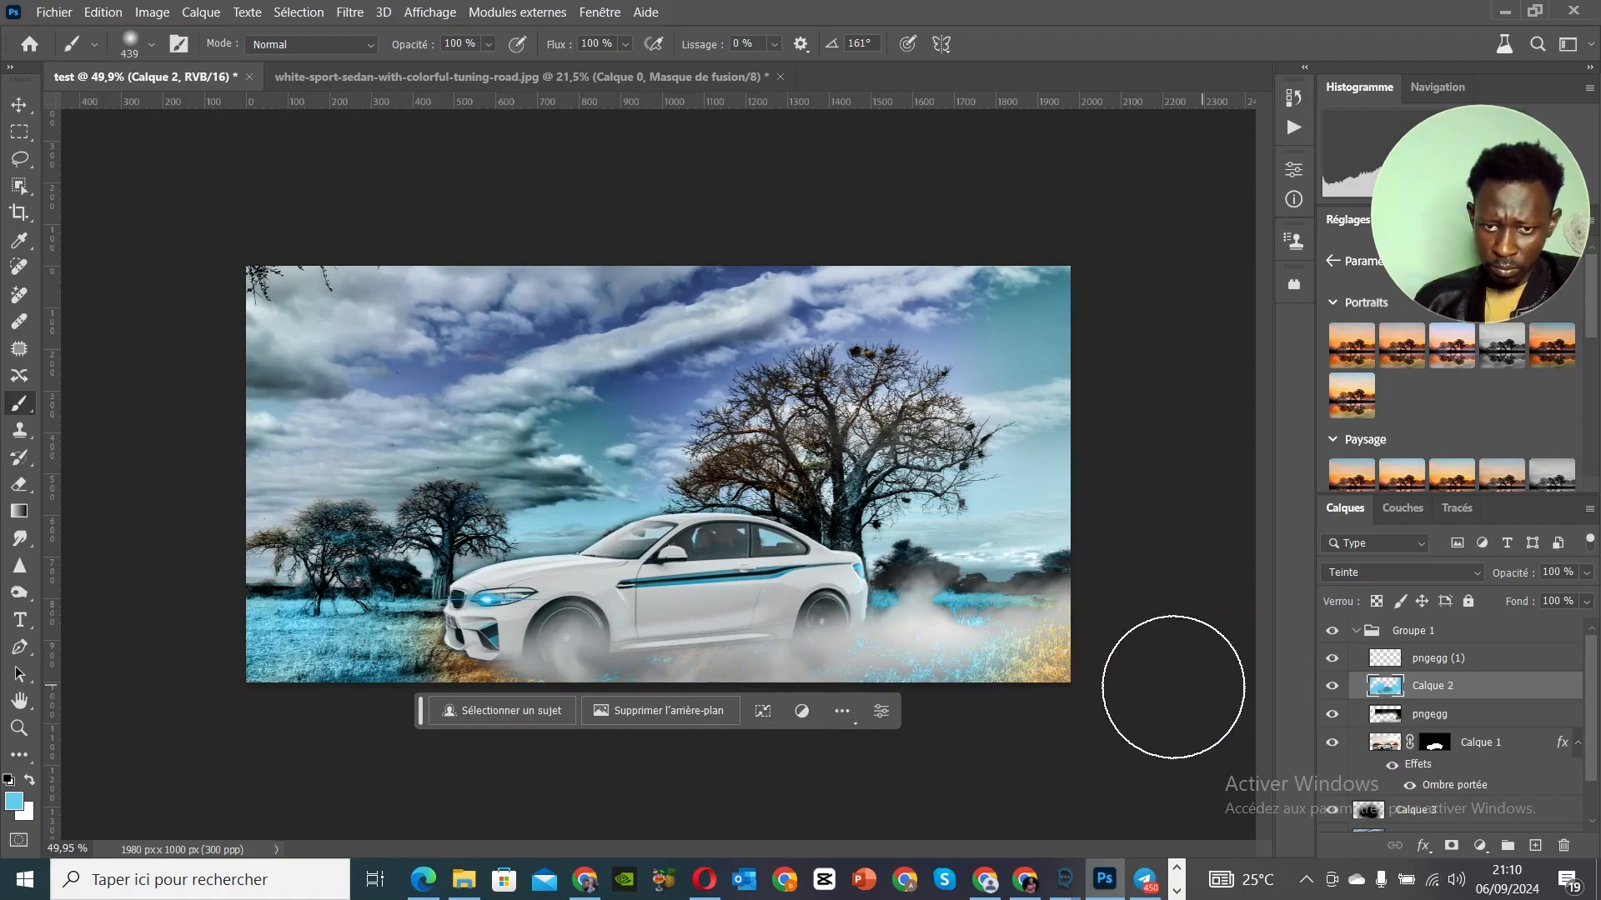
Step: Undo the latest blue brush strokes on the grass around the car
{"action": "left_click", "coordinate": [115, 15]}
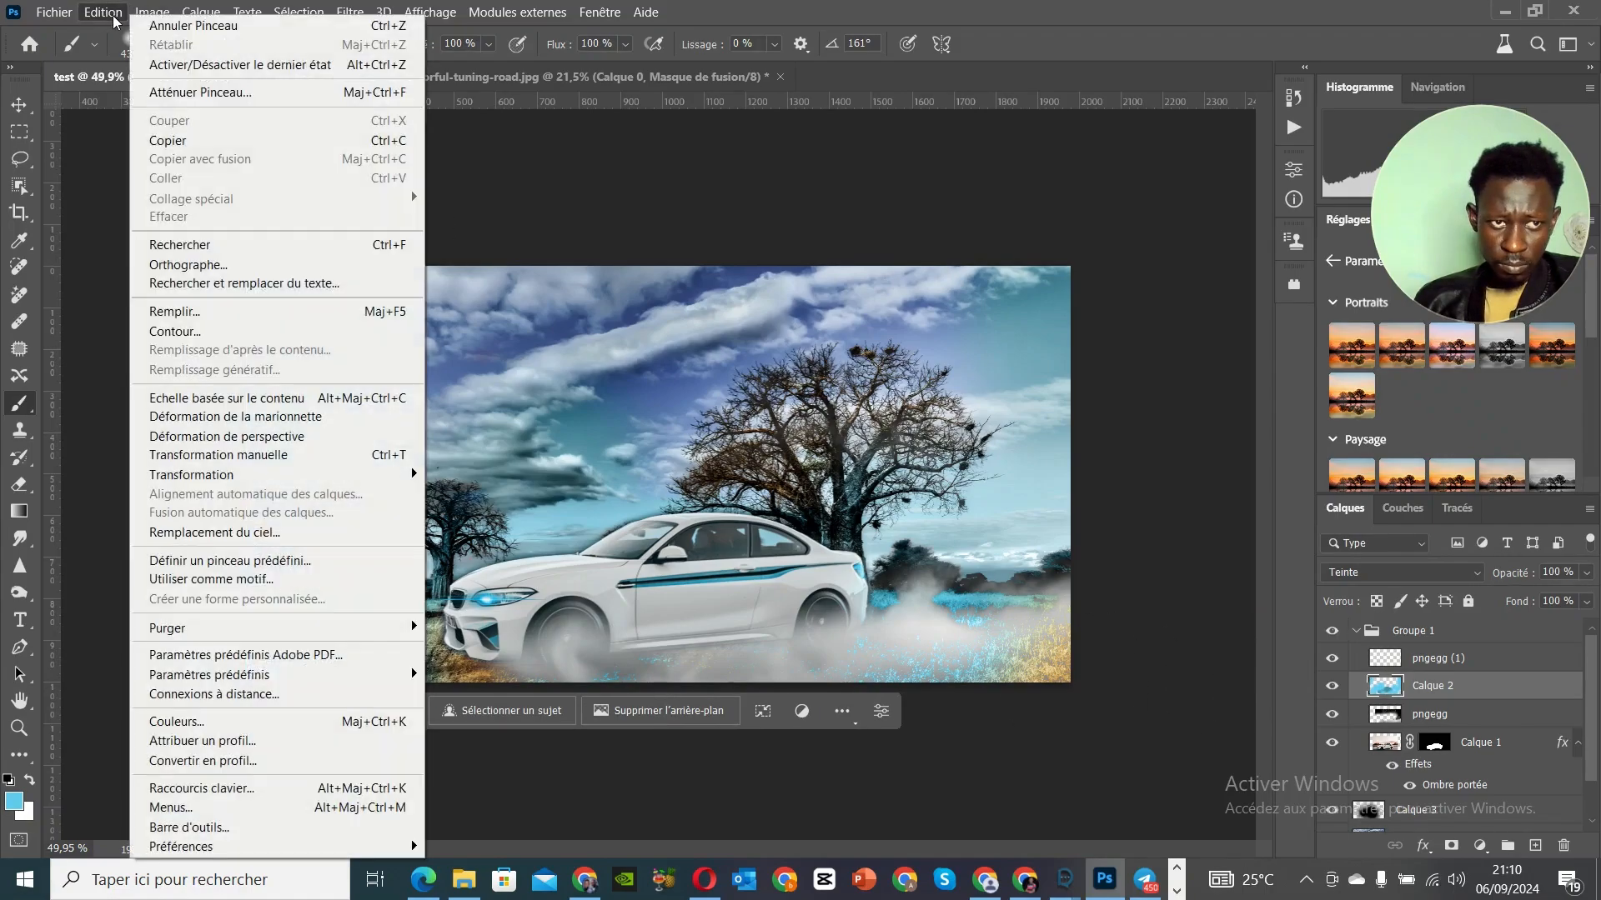
{"action": "left_click", "coordinate": [152, 27]}
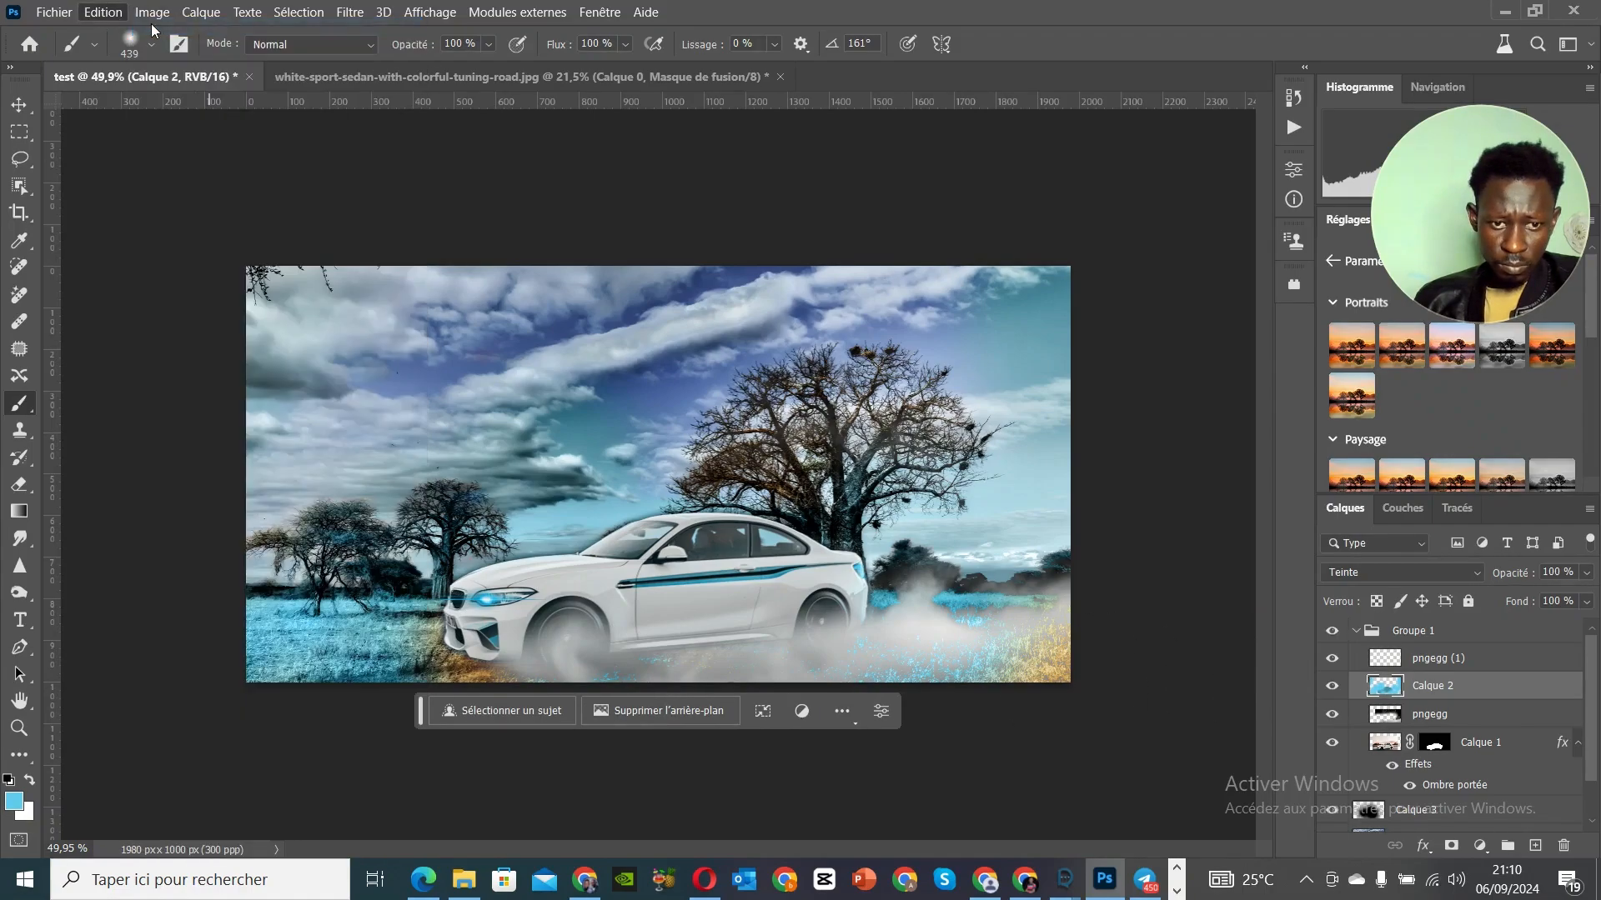
{"action": "left_click", "coordinate": [94, 14]}
{"action": "left_click", "coordinate": [101, 24]}
{"action": "left_click", "coordinate": [96, 15]}
{"action": "left_click", "coordinate": [104, 25]}
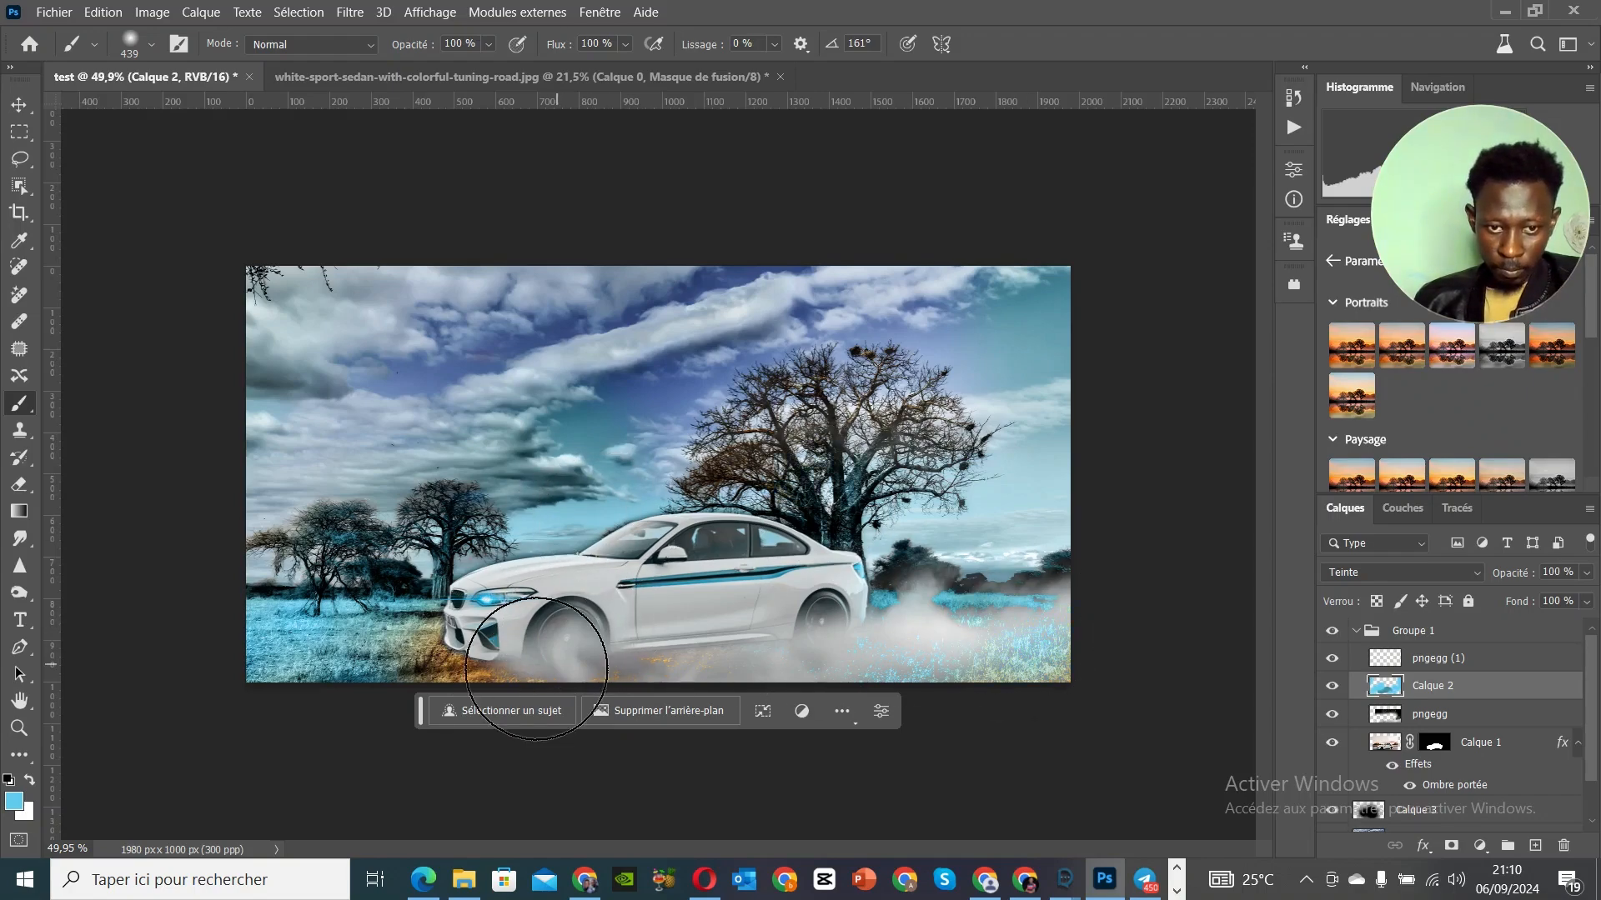
Step: Select Groupe 1 and collapse it in the layer stack
{"action": "left_click", "coordinate": [1445, 654]}
{"action": "left_click", "coordinate": [1367, 635]}
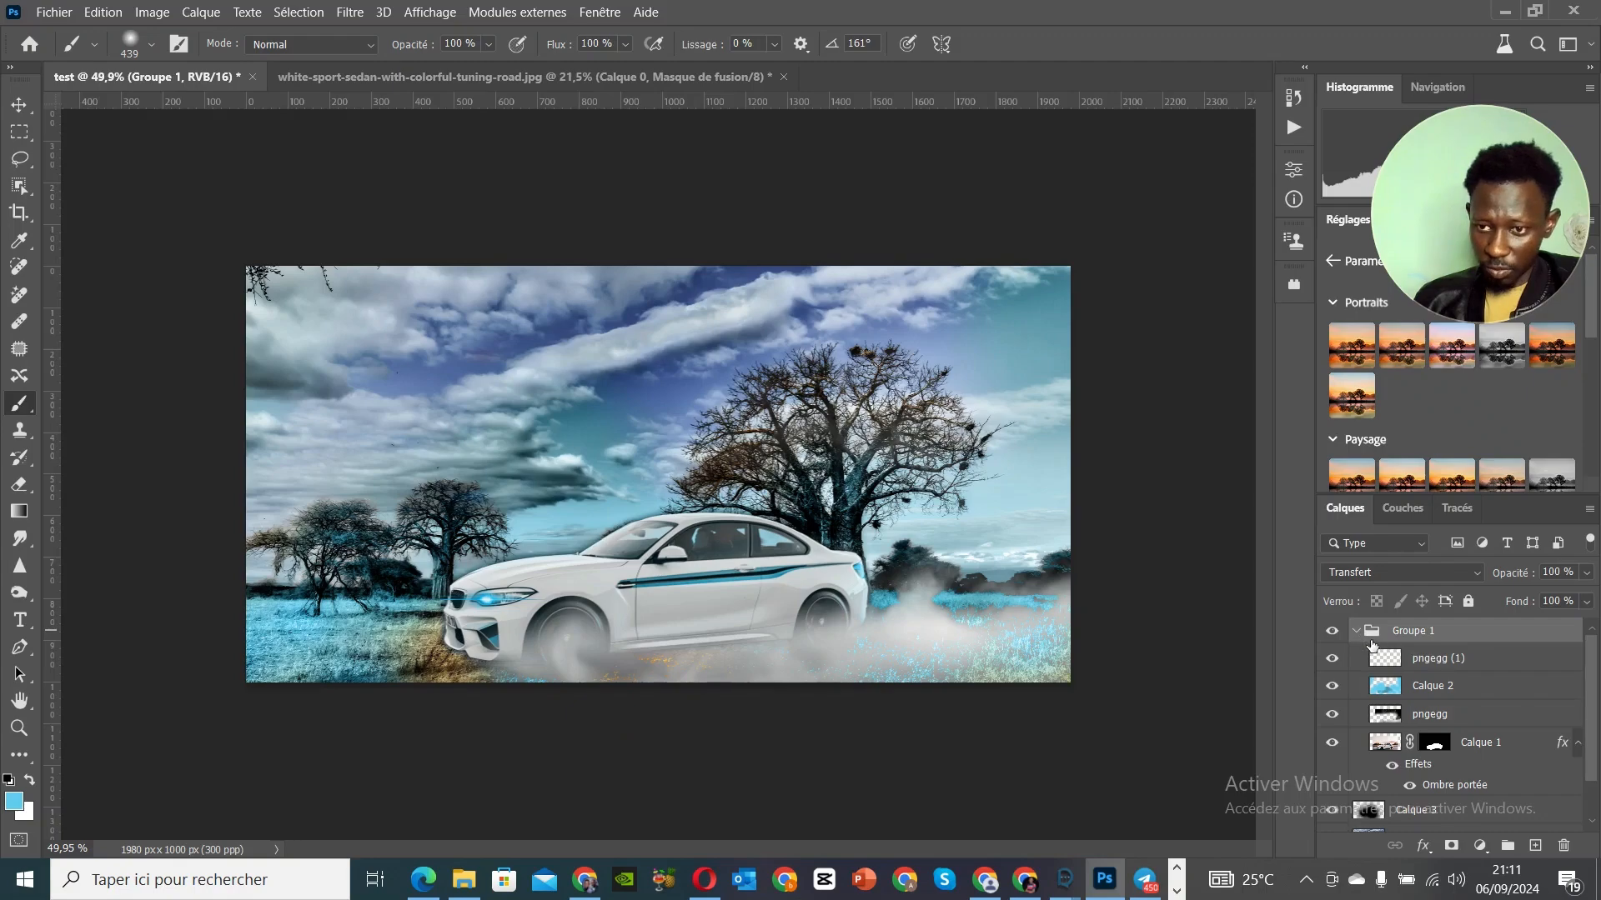
{"action": "left_click", "coordinate": [1356, 632]}
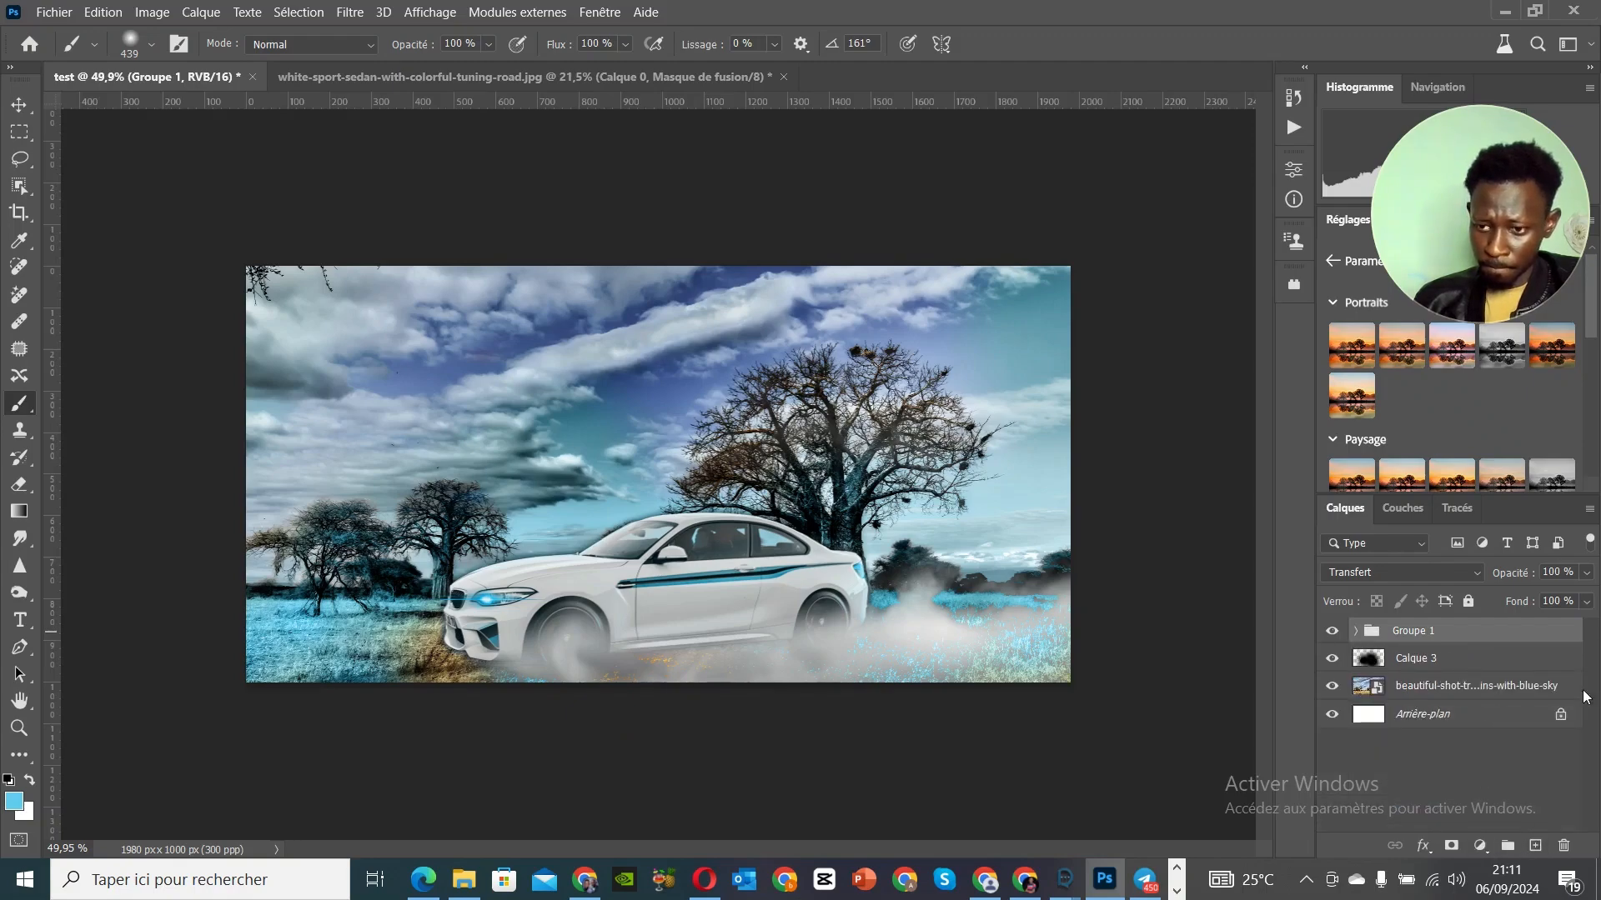
Step: Draw a light blue rectangle of about 2162 x 1129 px covering the whole canvas above Groupe 1
{"action": "left_click", "coordinate": [18, 761]}
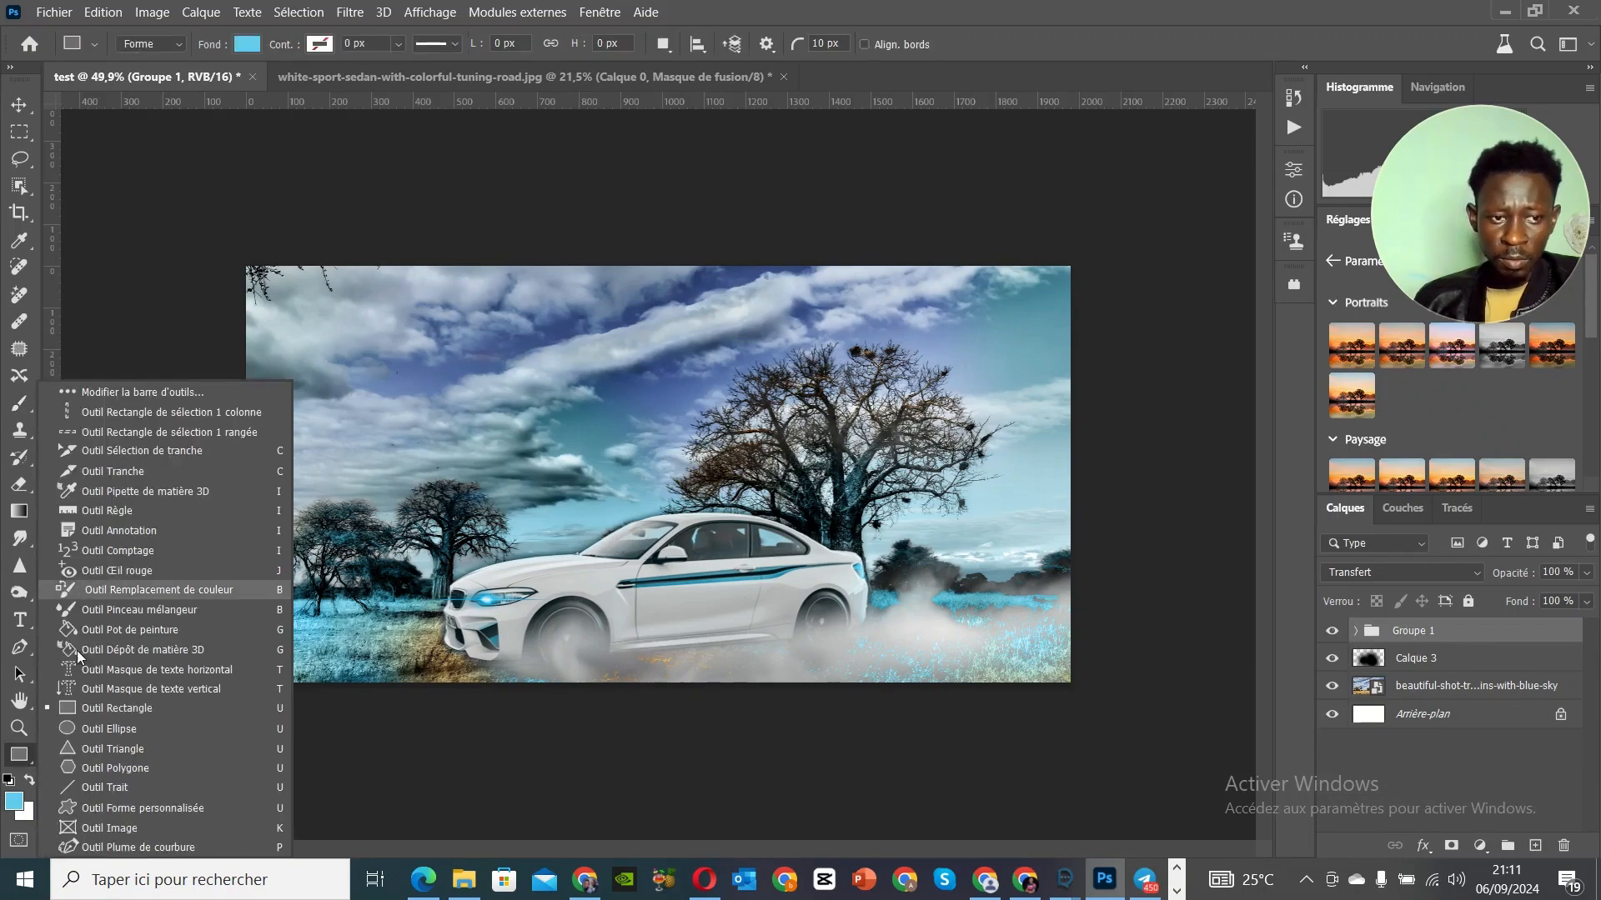
{"action": "left_click", "coordinate": [92, 709]}
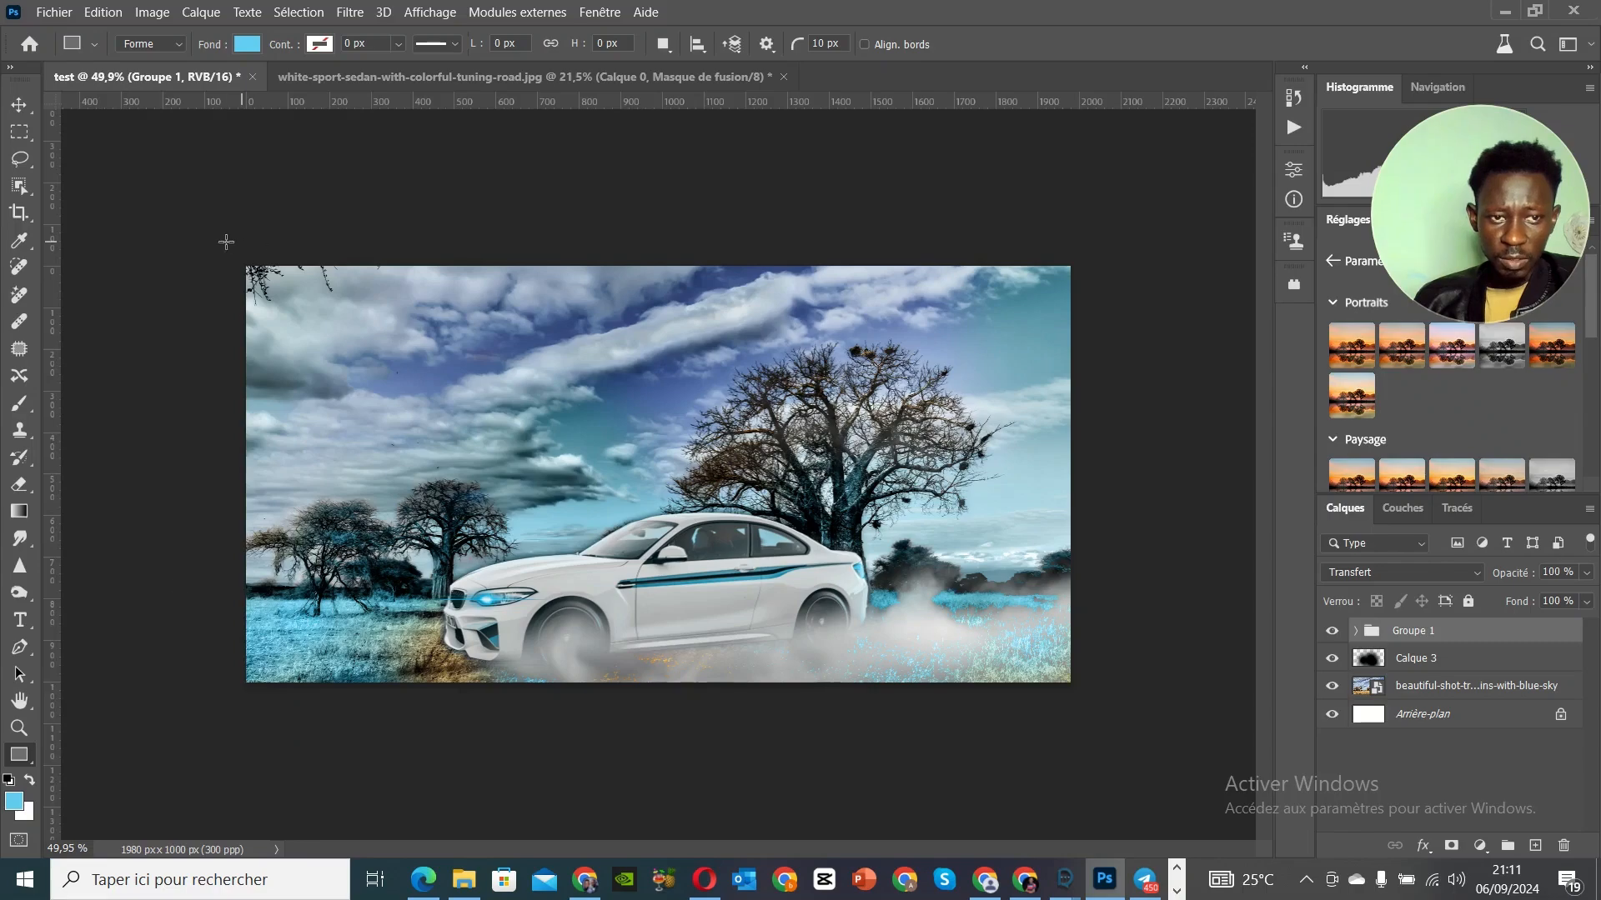
{"action": "left_click_drag", "start_coordinate": [226, 242], "coordinate": [1120, 713]}
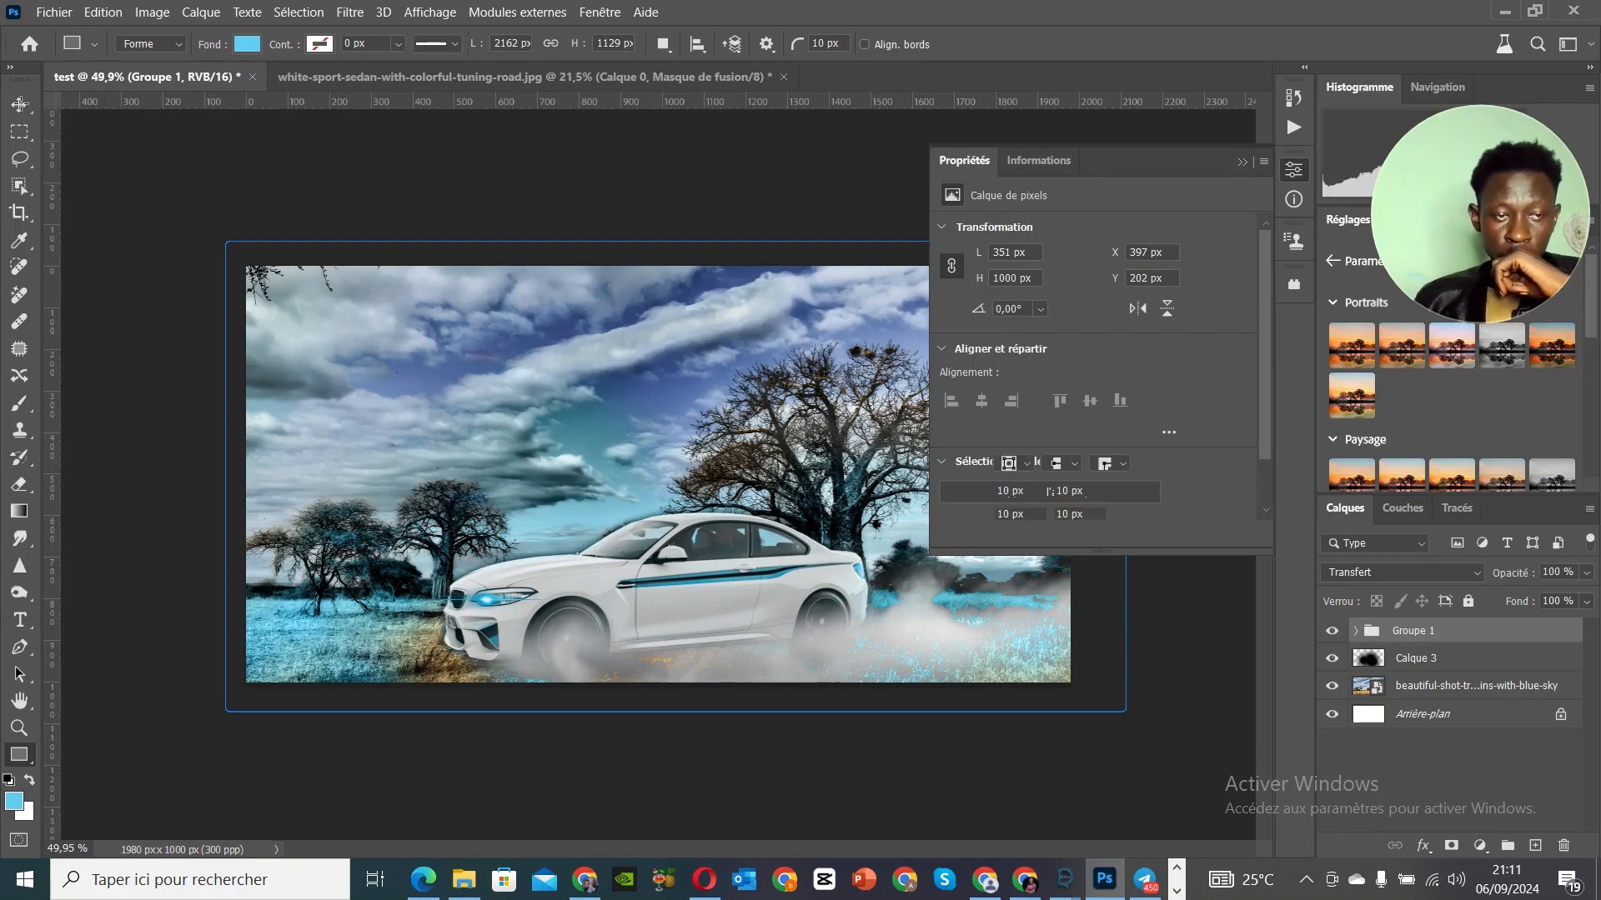
{"action": "left_click", "coordinate": [20, 105]}
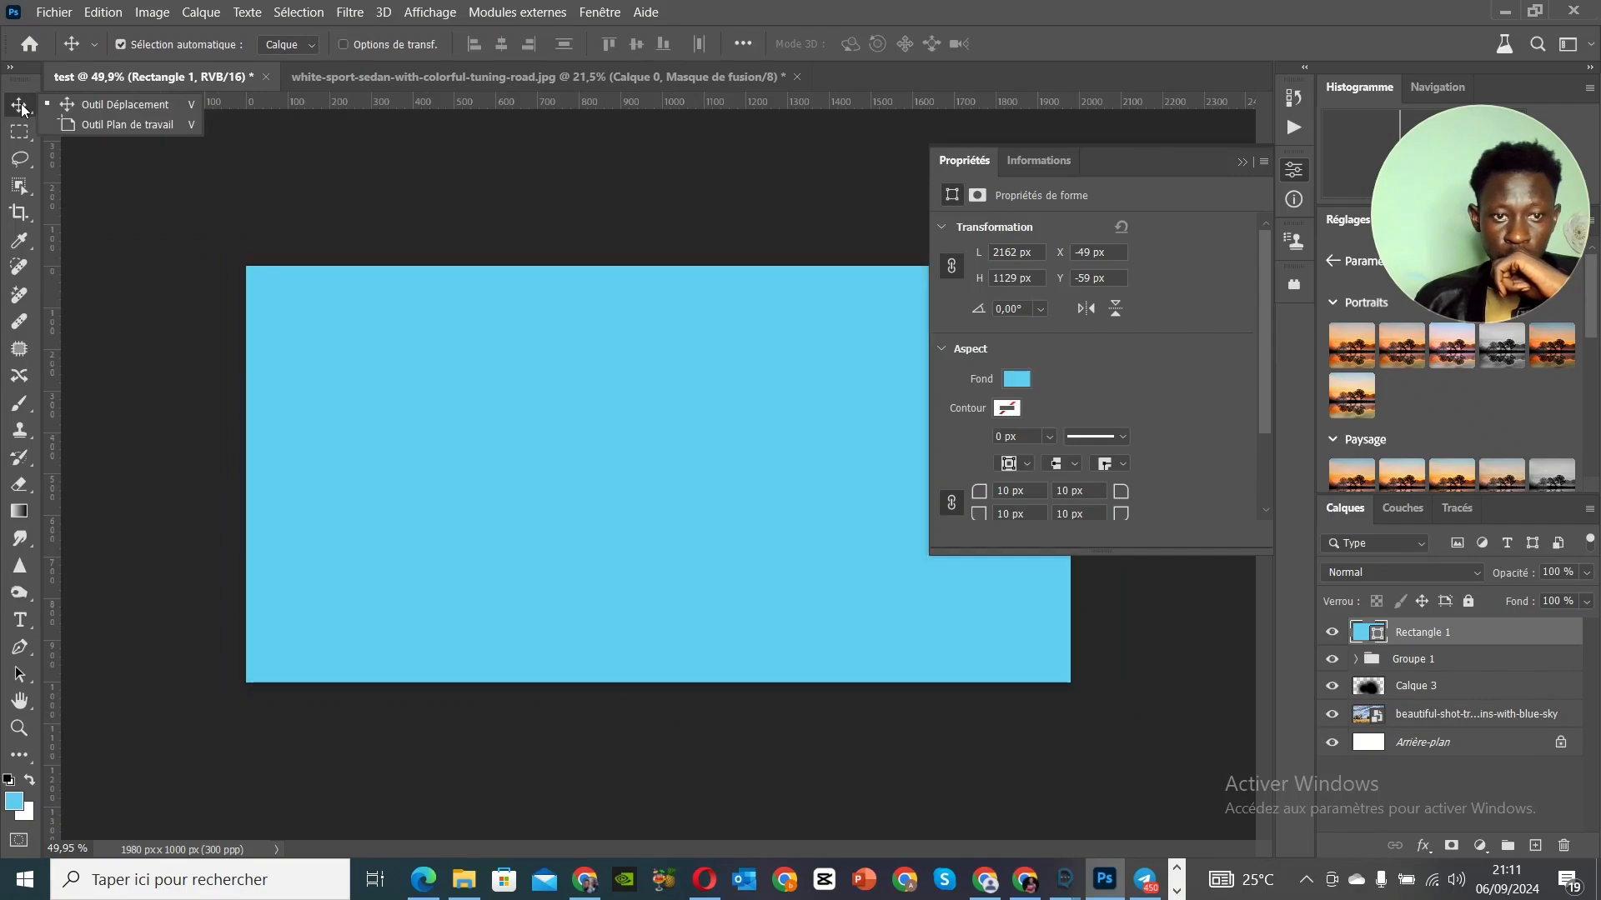
Step: Set the blending mode of the Rectangle 1 layer to Teinte and put away its shape properties
{"action": "left_click", "coordinate": [1431, 637]}
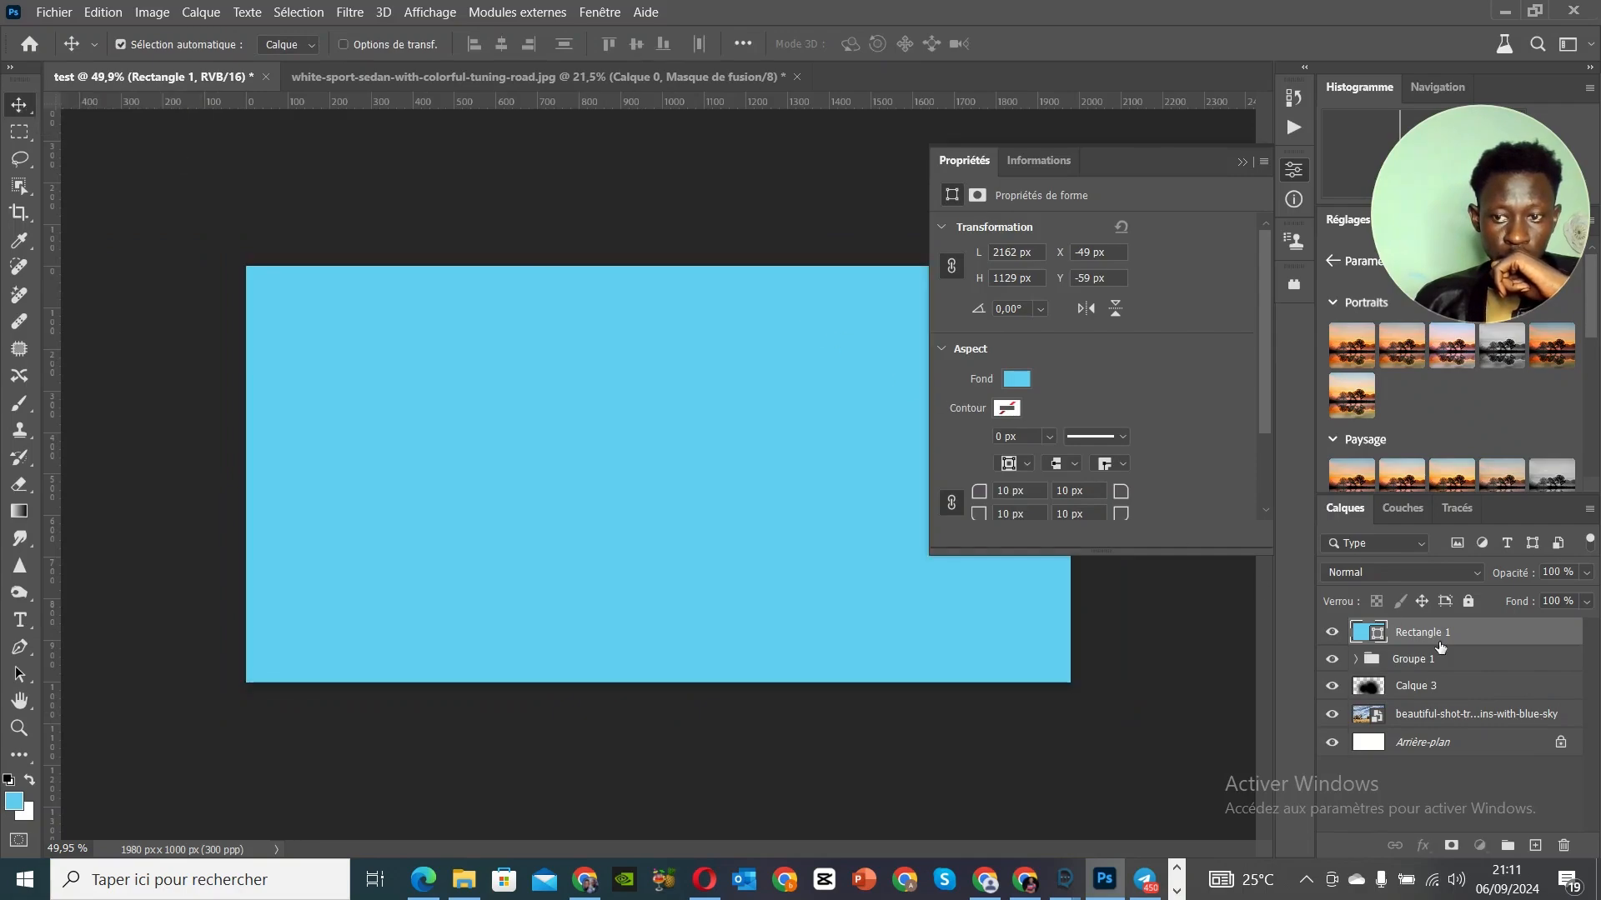
{"action": "left_click", "coordinate": [1389, 571]}
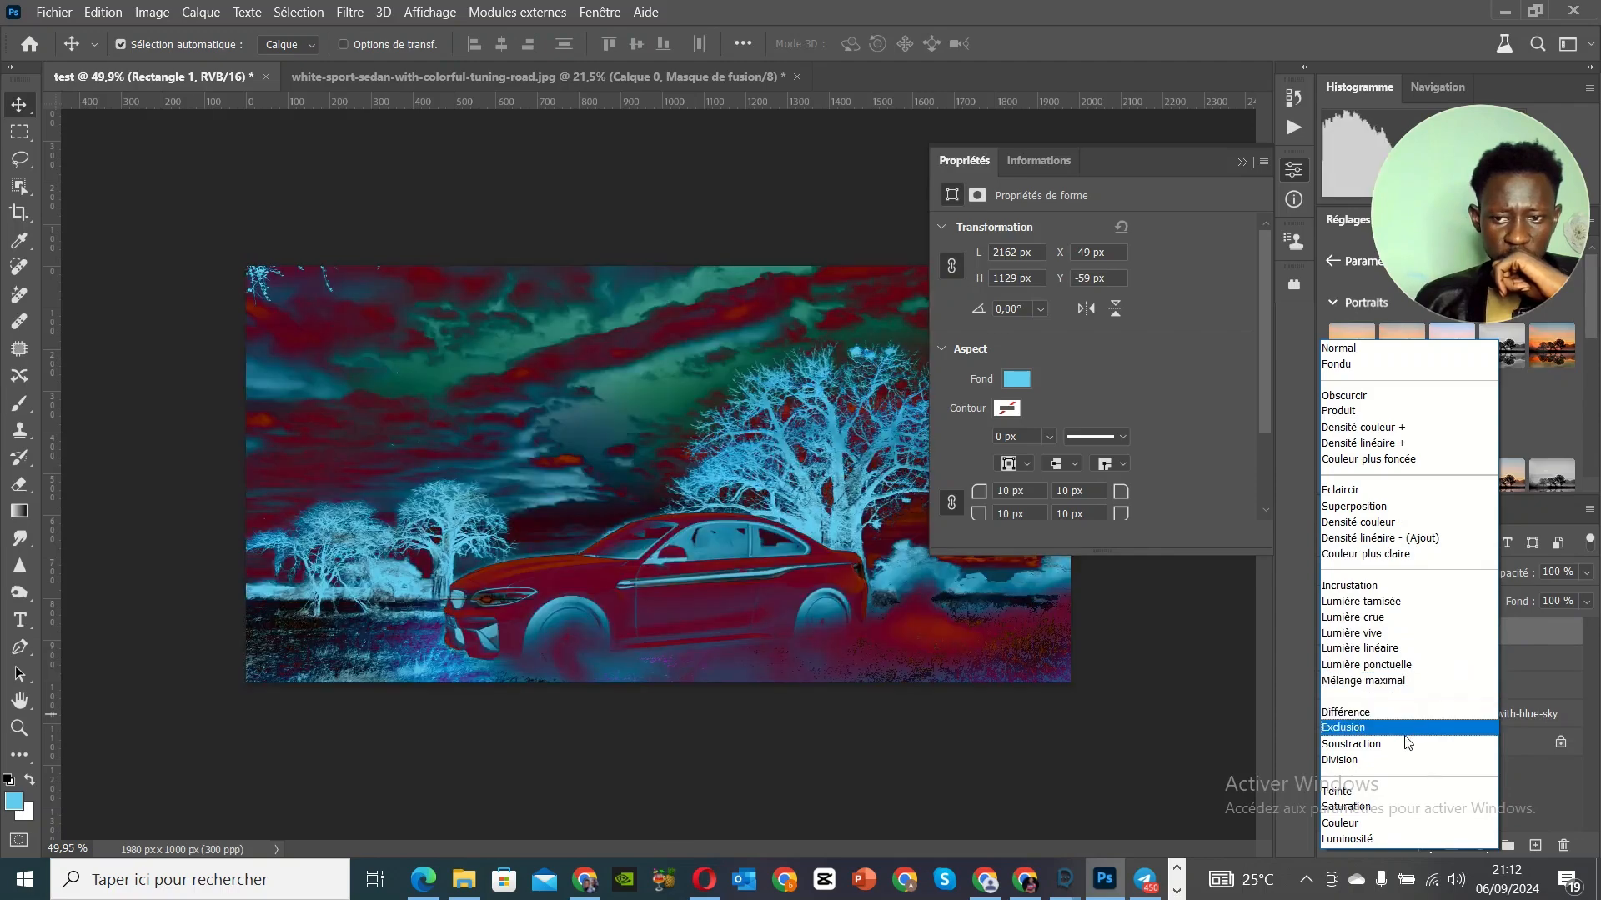
{"action": "left_click", "coordinate": [1399, 792]}
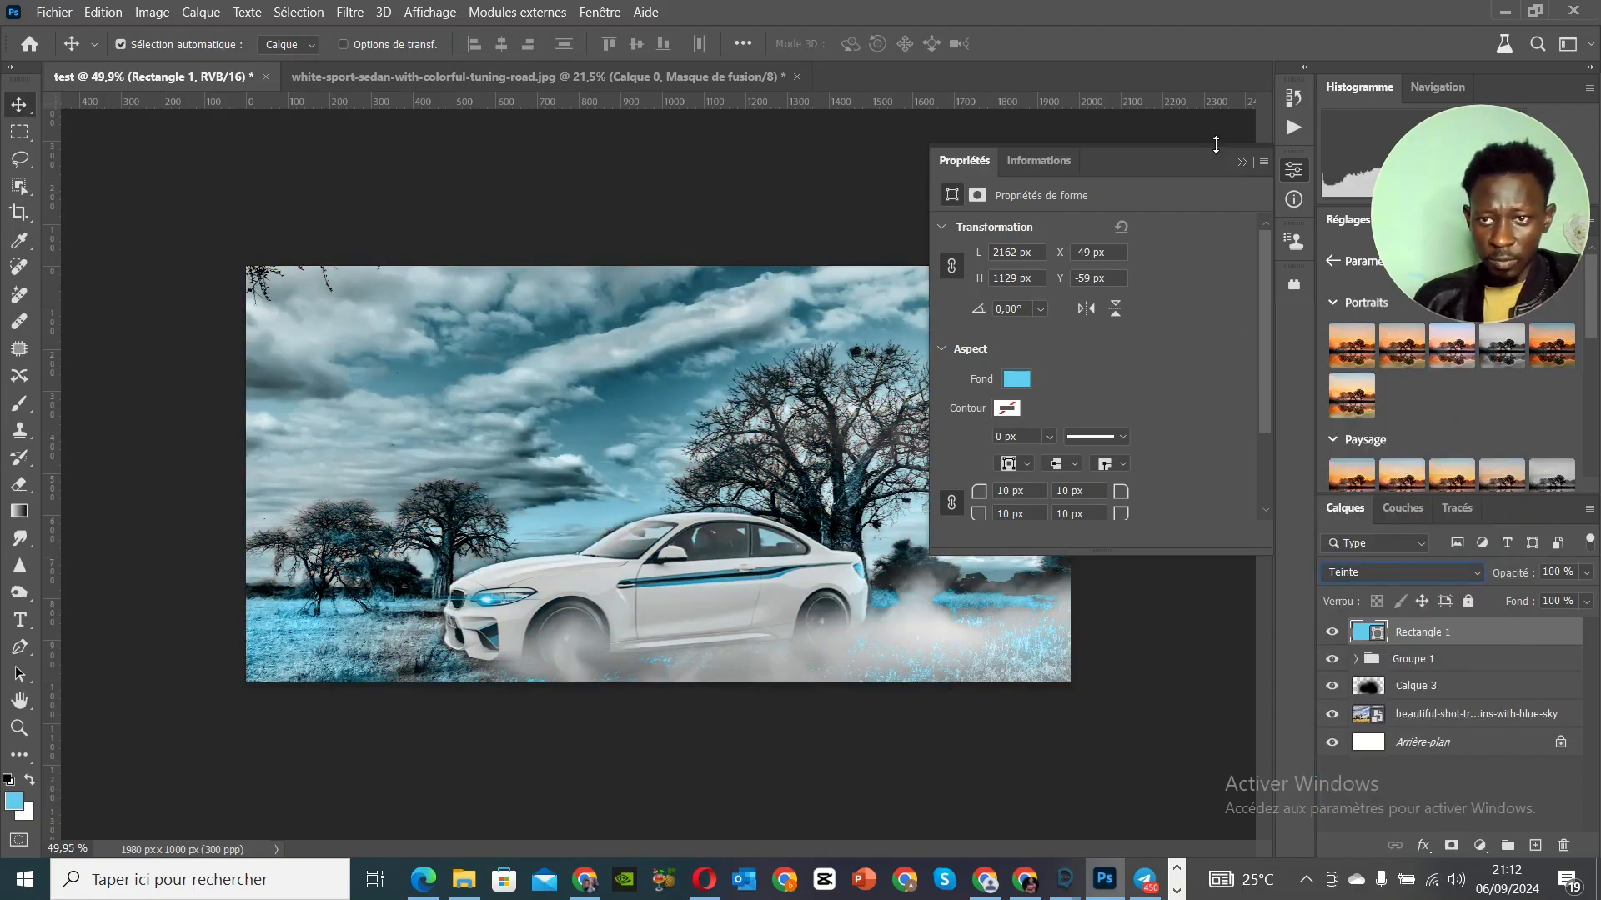
{"action": "left_click", "coordinate": [1243, 162]}
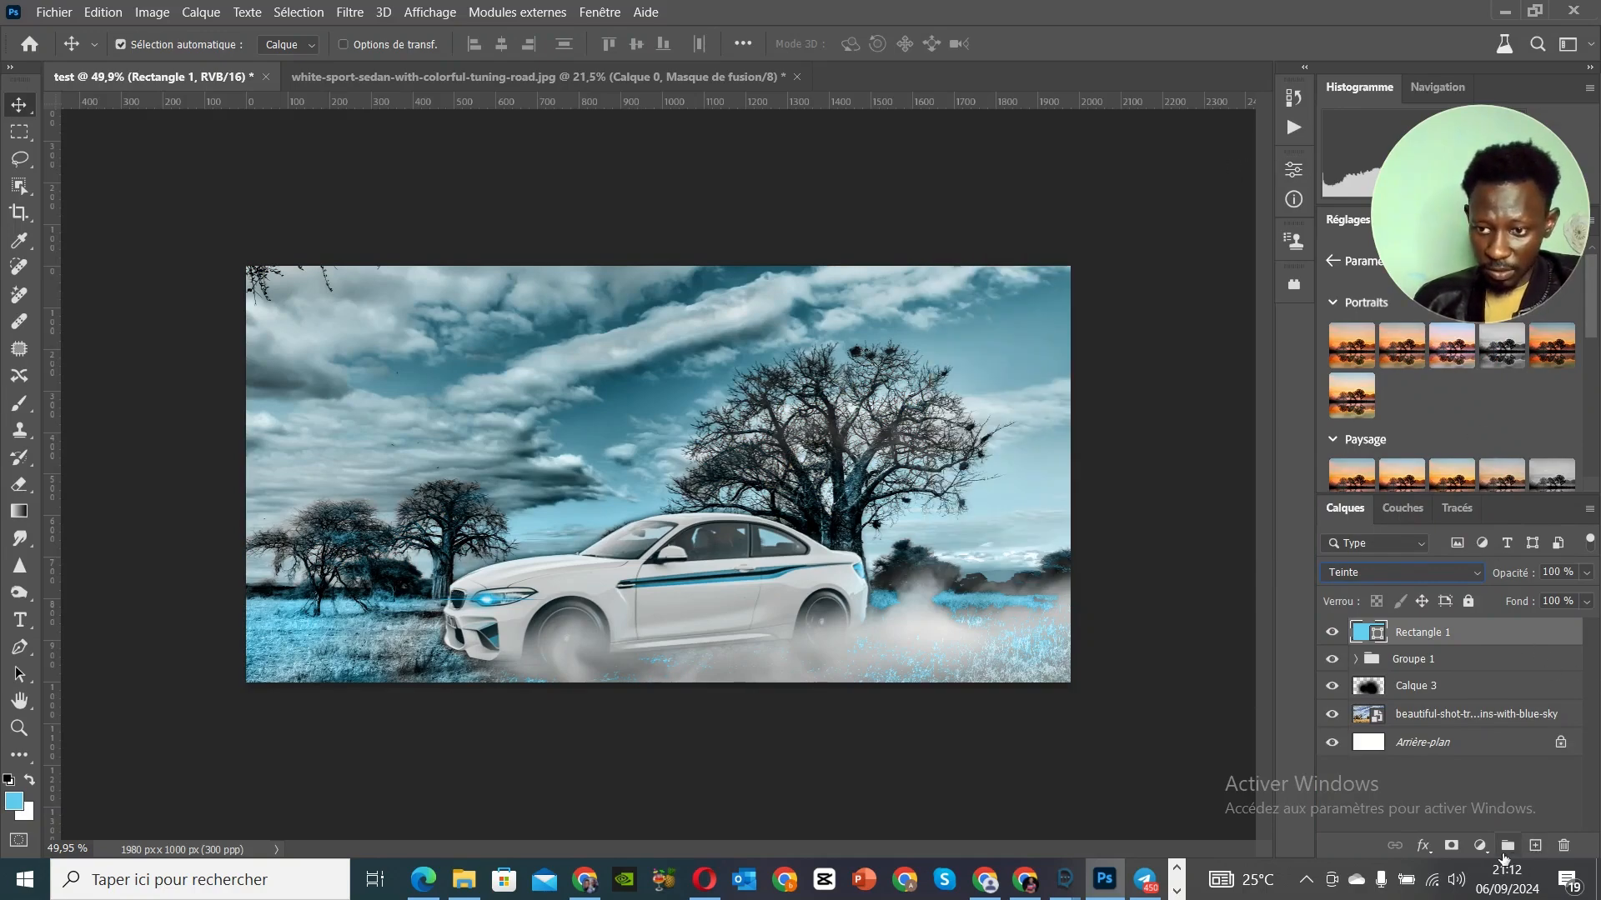
Step: Add a gradient map adjustment layer above Rectangle 1 using the basic Noir, blanc gradient preset
{"action": "left_click", "coordinate": [1482, 847]}
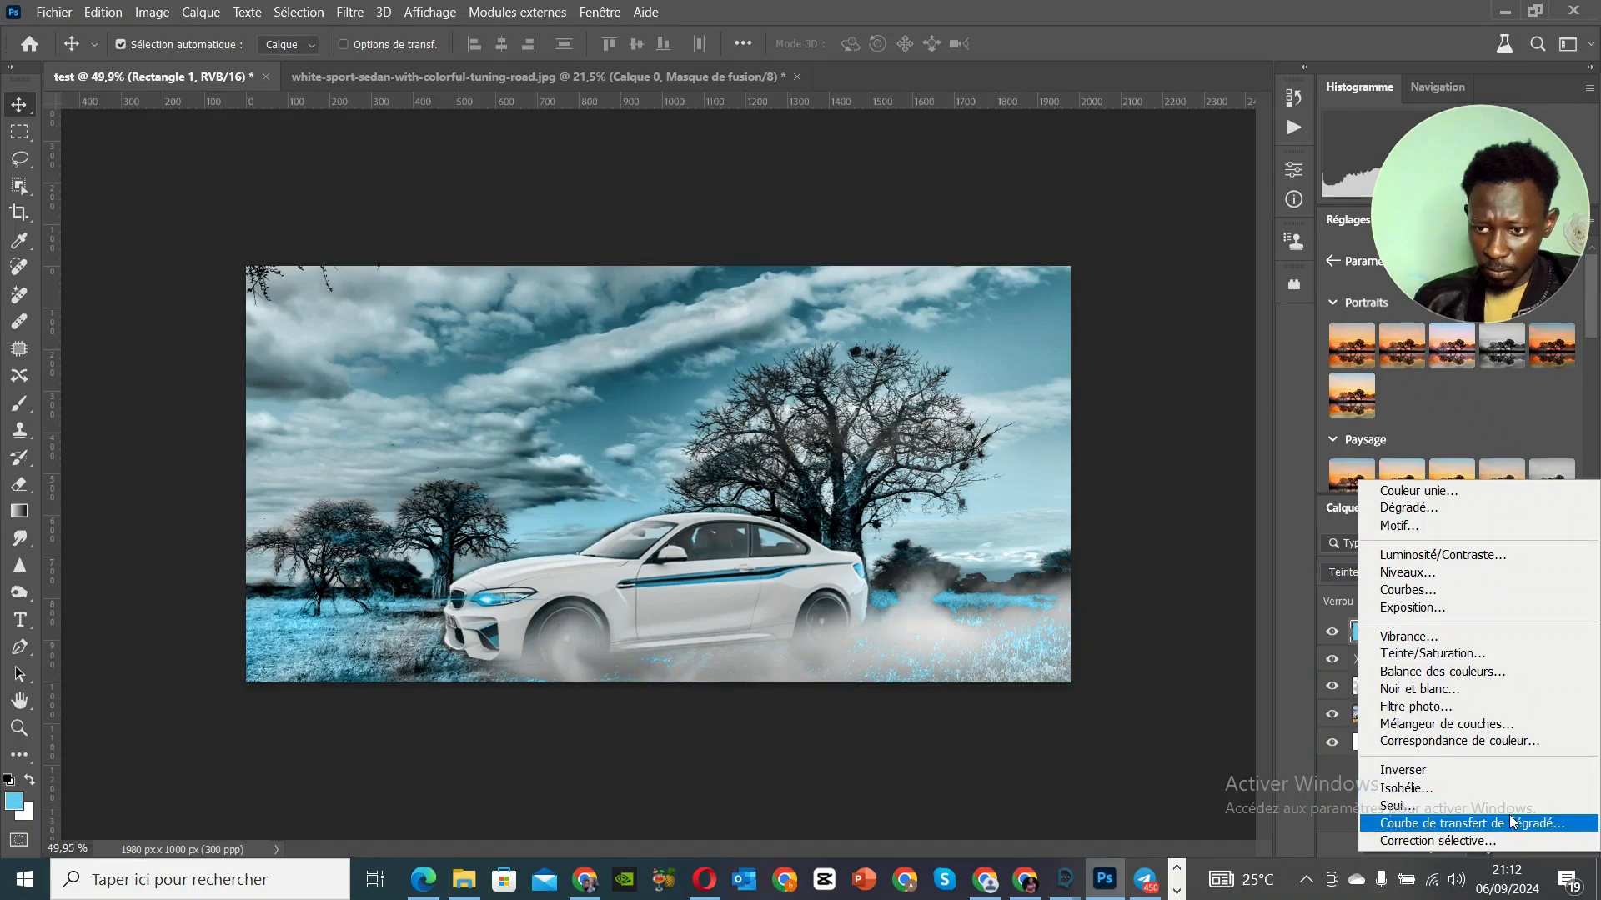
{"action": "left_click", "coordinate": [1512, 823]}
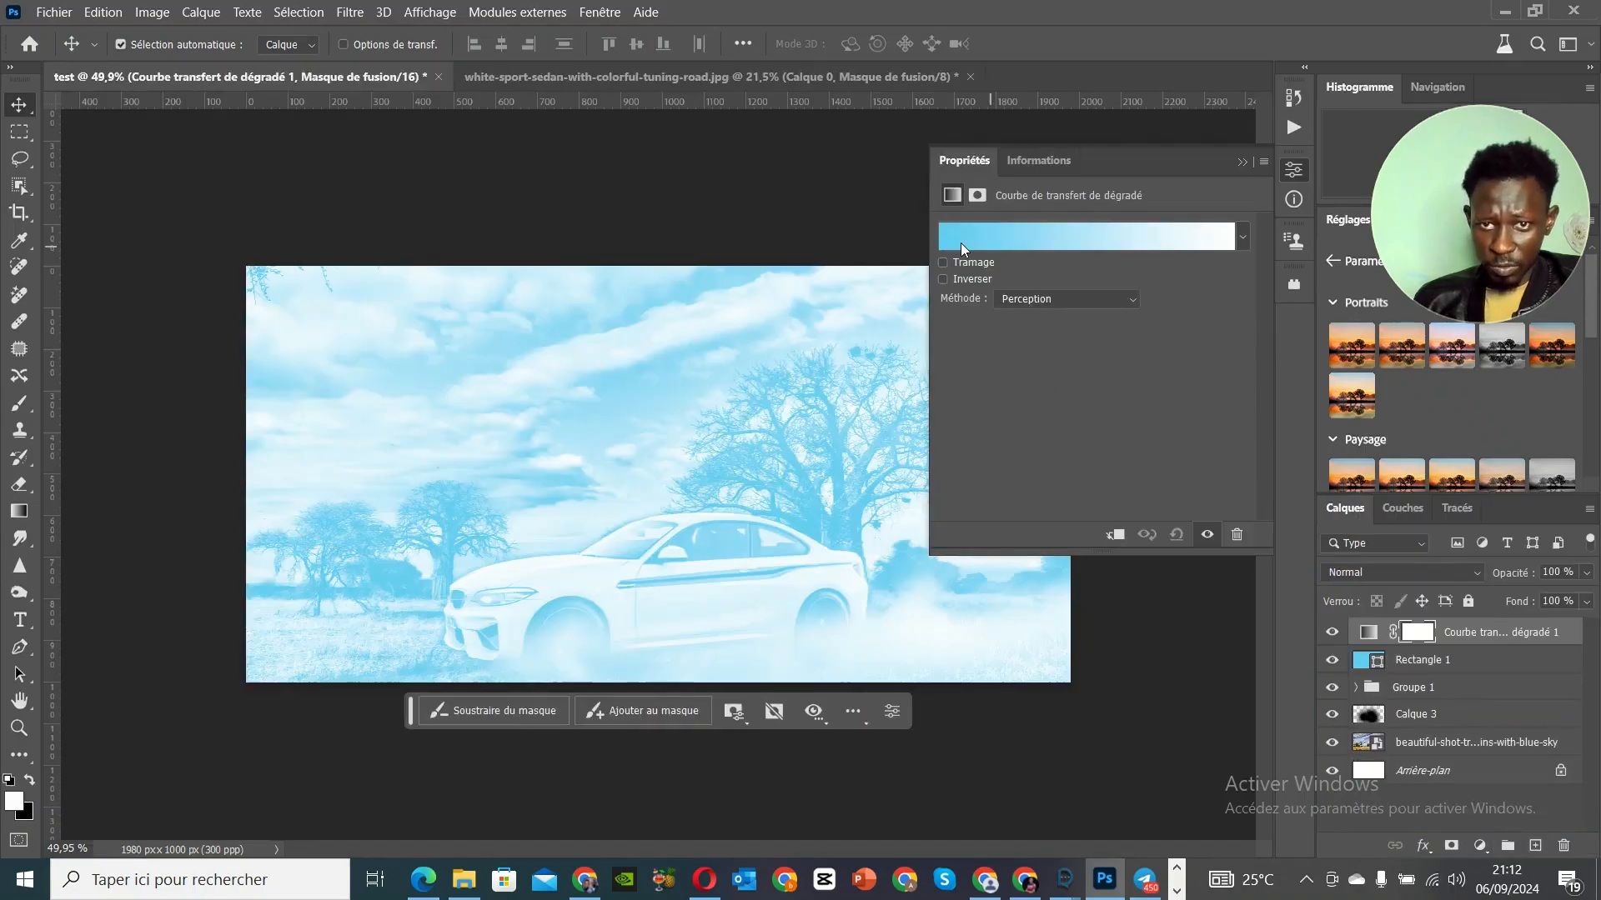
{"action": "left_click", "coordinate": [960, 242]}
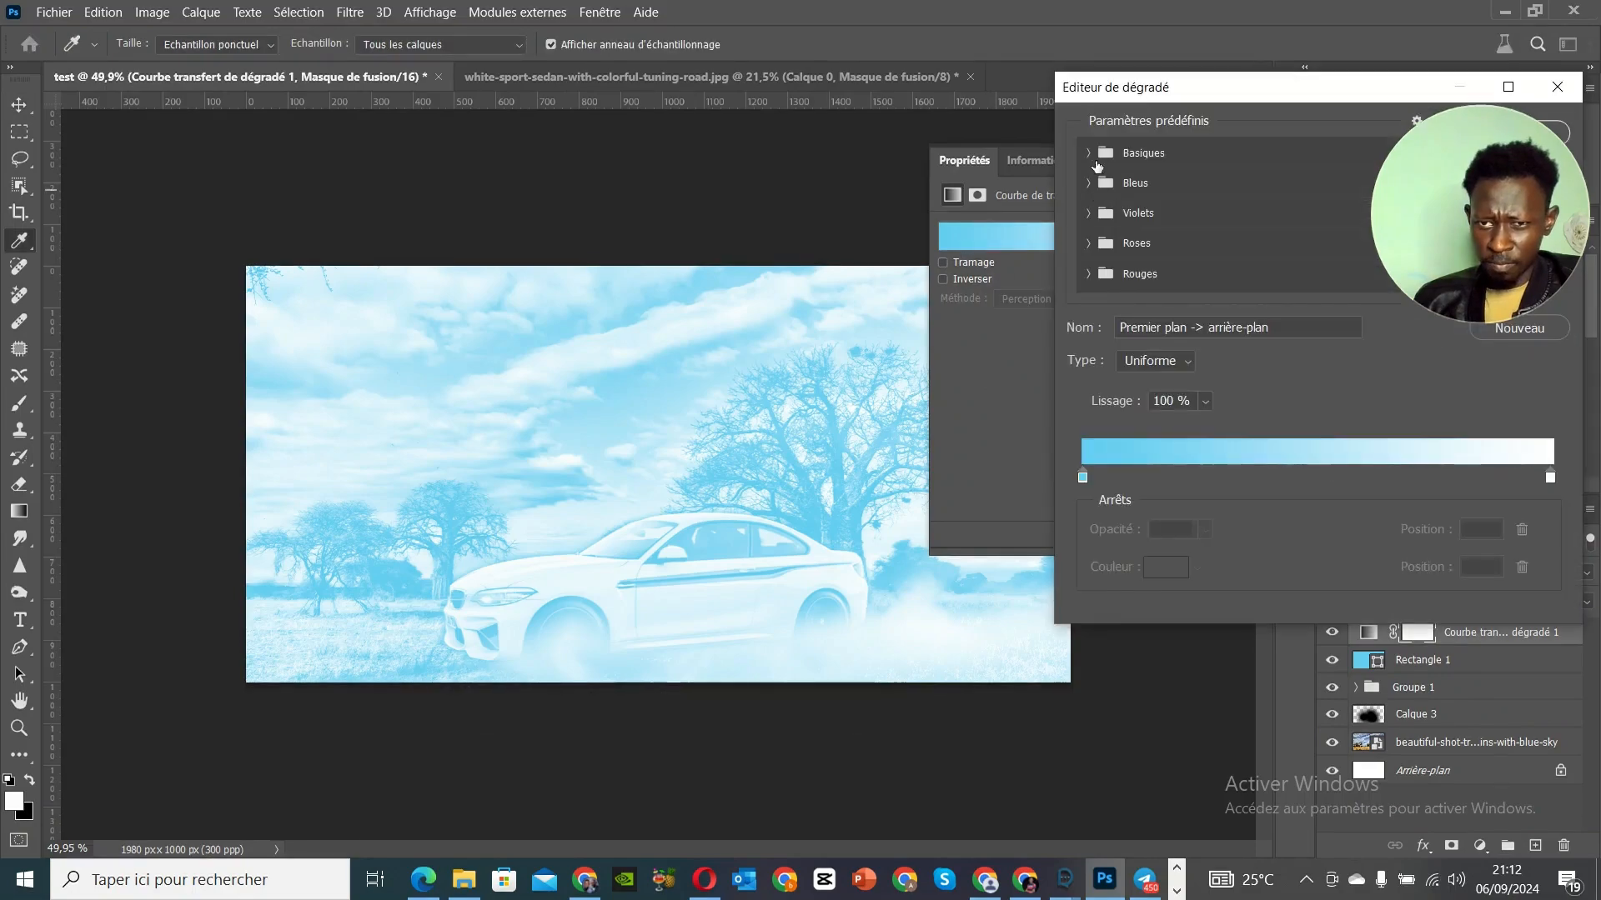
{"action": "left_click", "coordinate": [1087, 153]}
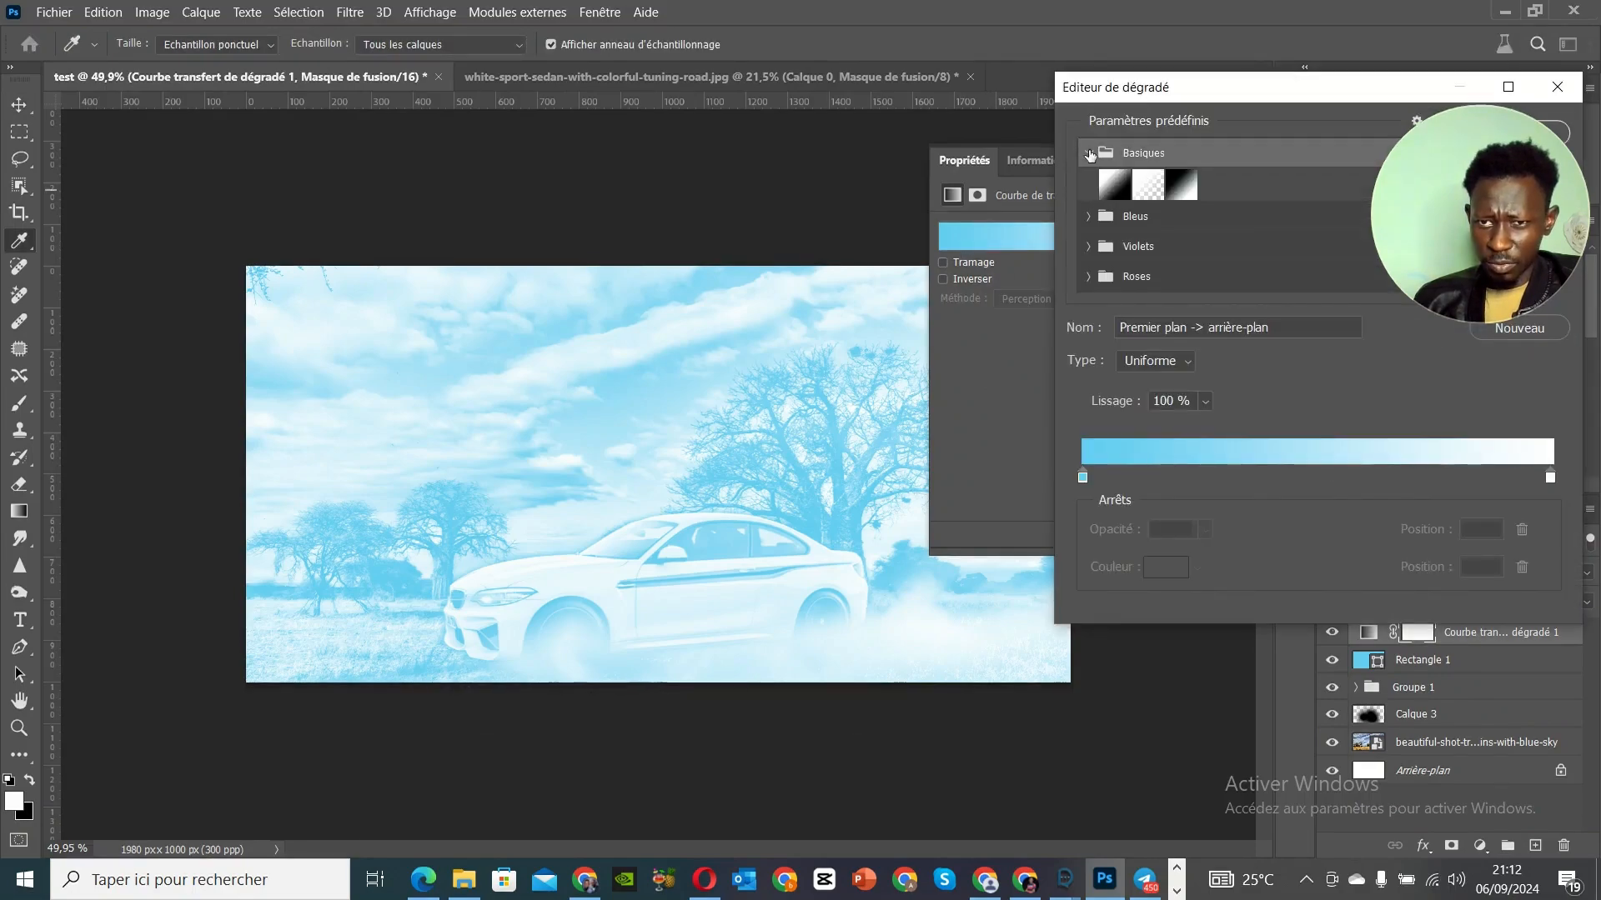
{"action": "left_click", "coordinate": [1180, 187]}
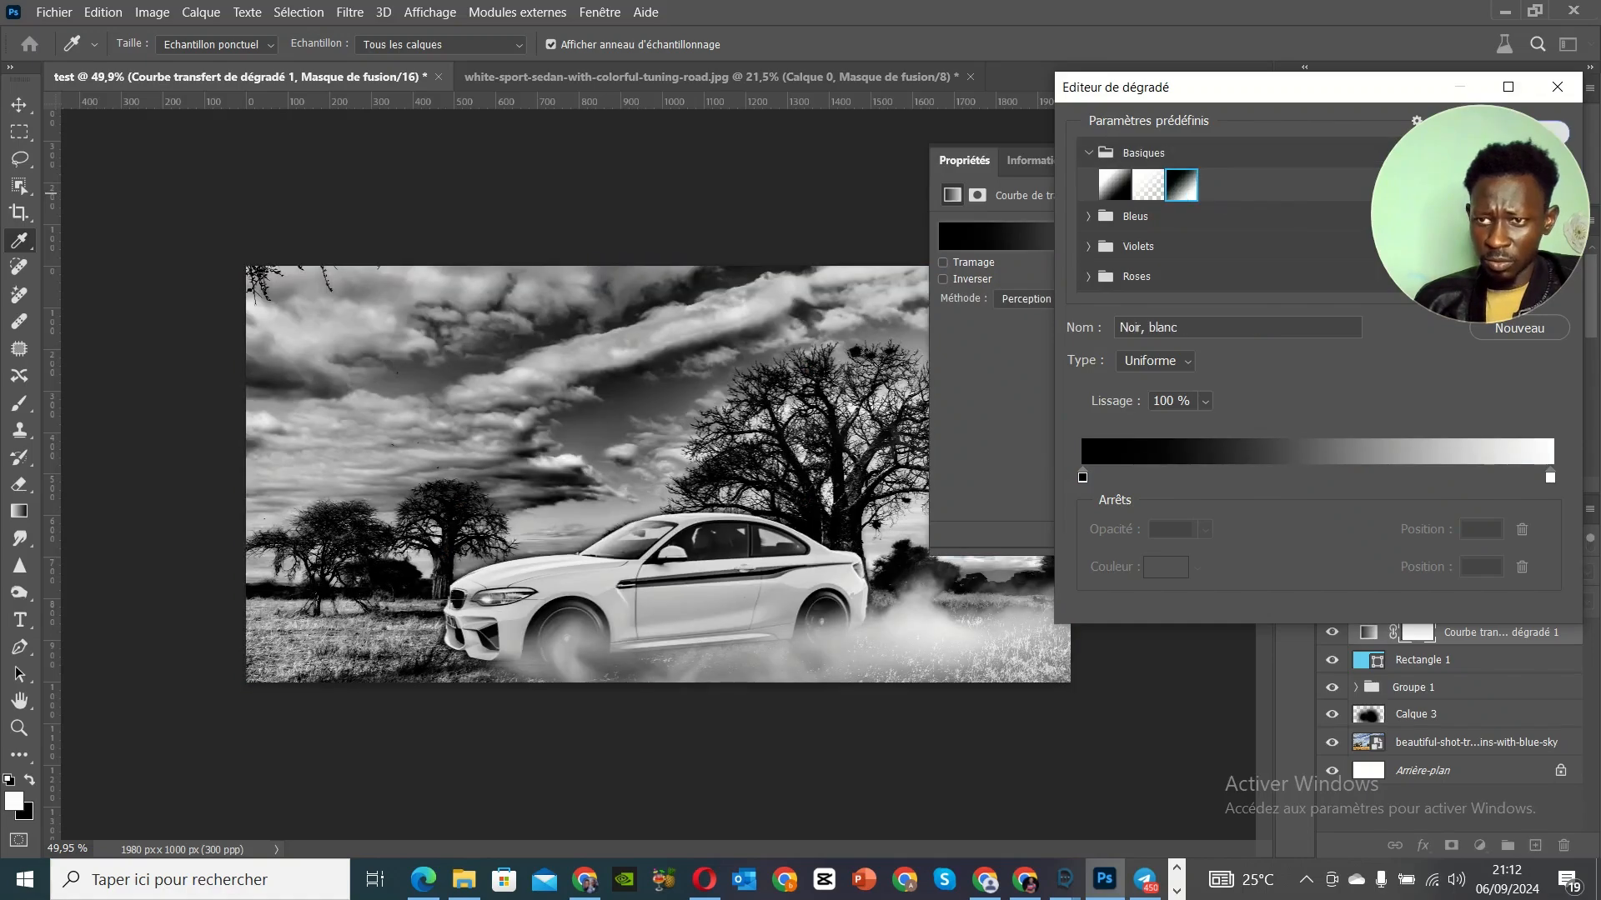
{"action": "left_click", "coordinate": [1519, 134]}
Step: Set the gradient map's interpolation method to Classique and put away its properties
{"action": "left_click", "coordinate": [1101, 297]}
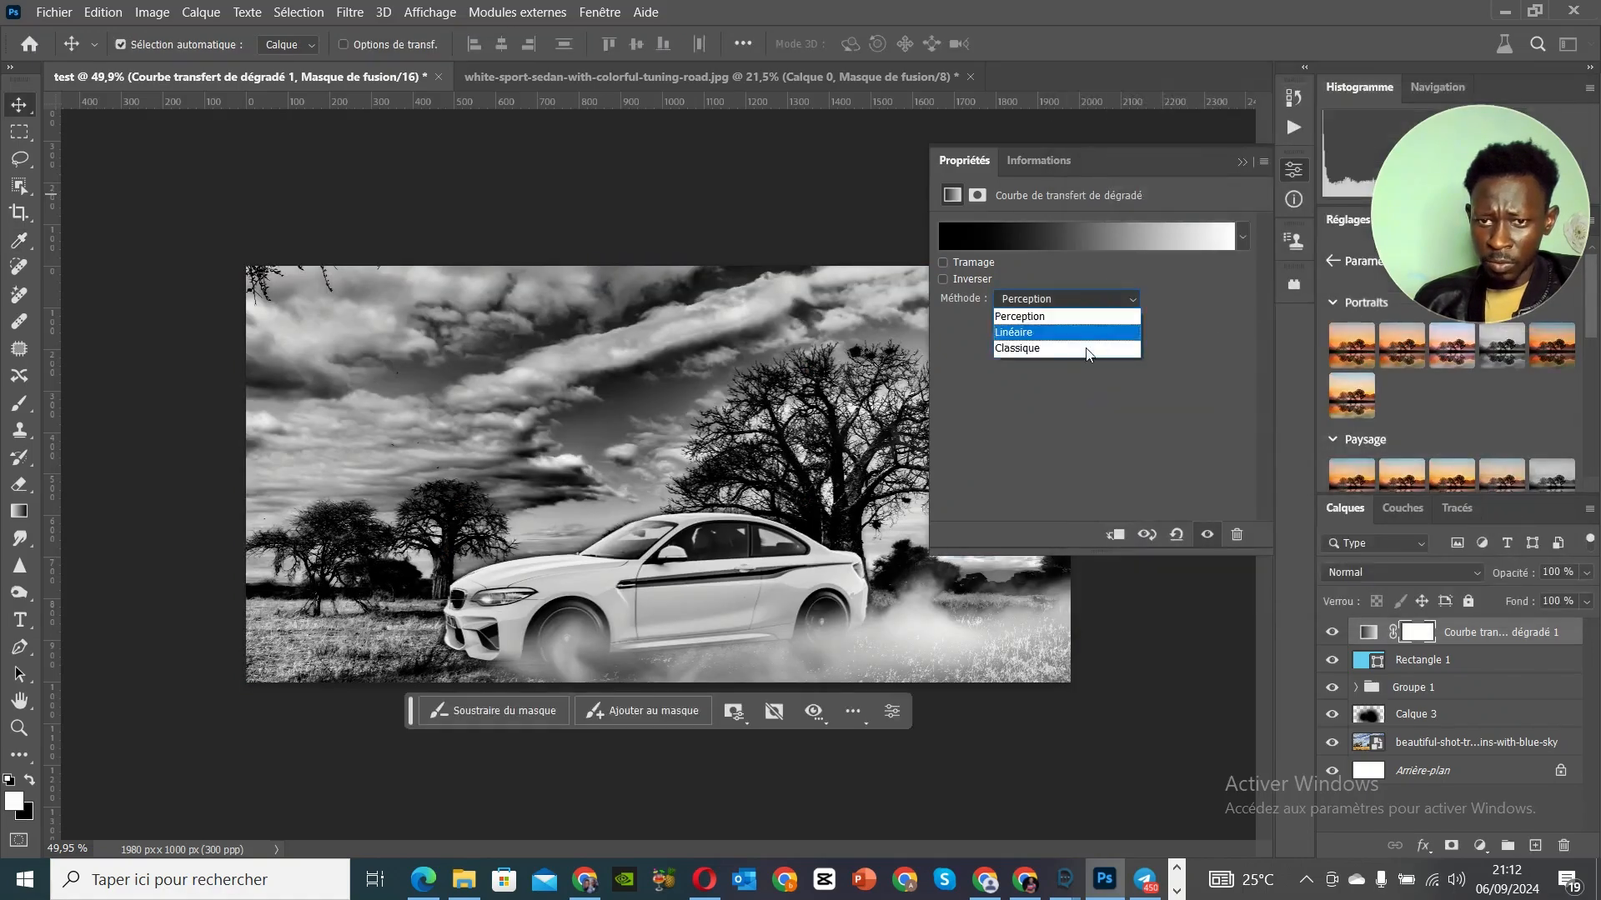
{"action": "left_click", "coordinate": [1086, 356]}
{"action": "left_click", "coordinate": [1093, 302]}
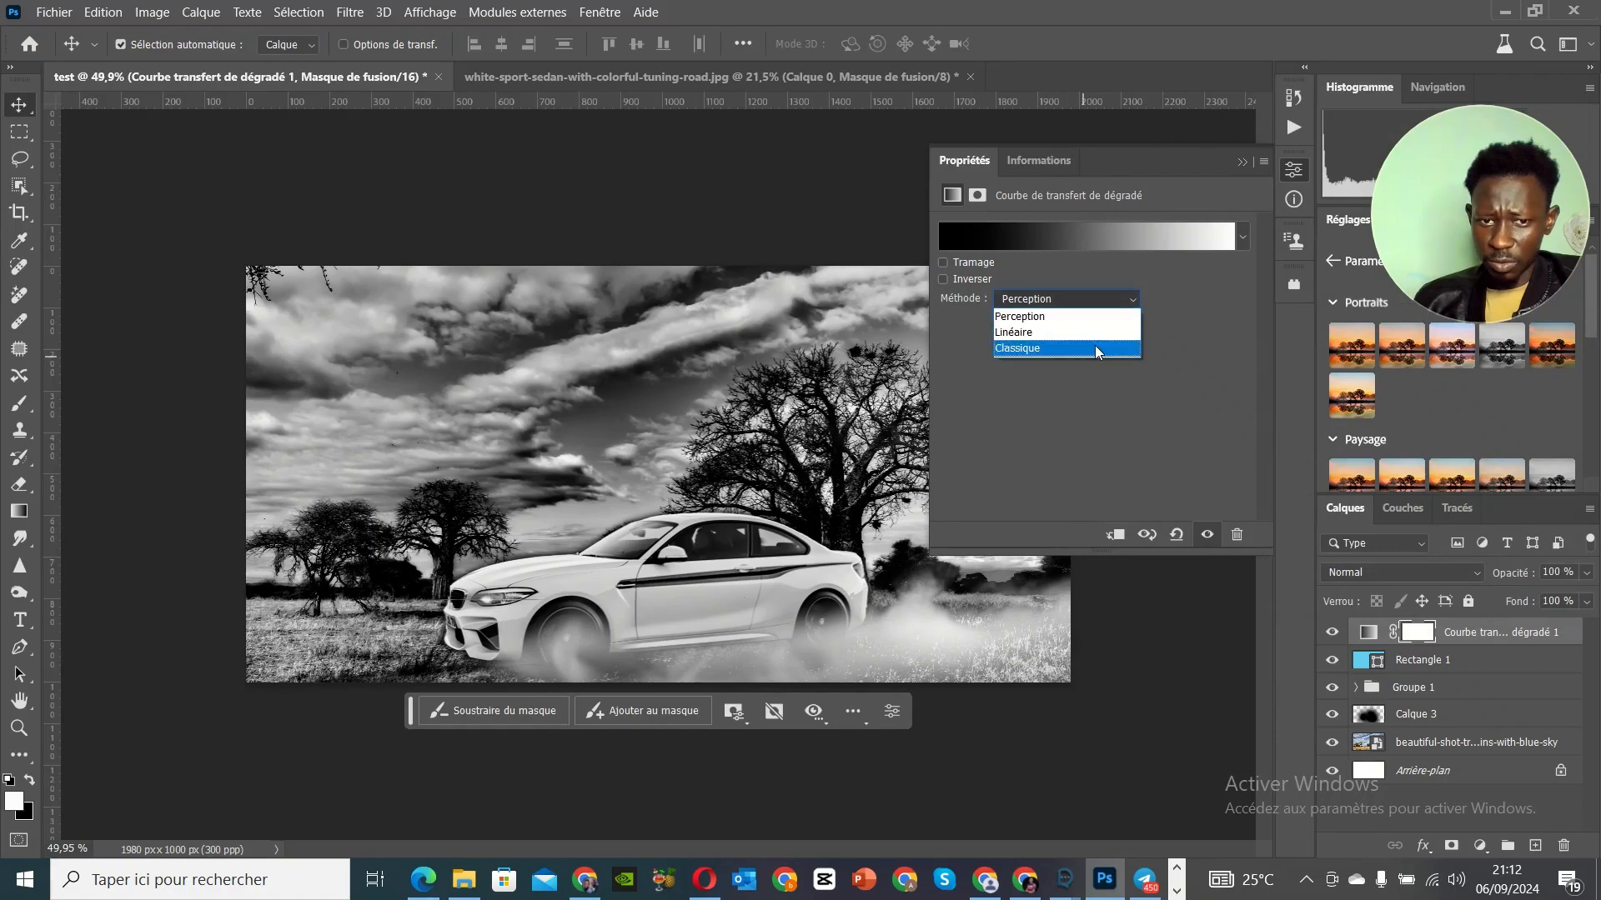
{"action": "left_click", "coordinate": [1094, 345]}
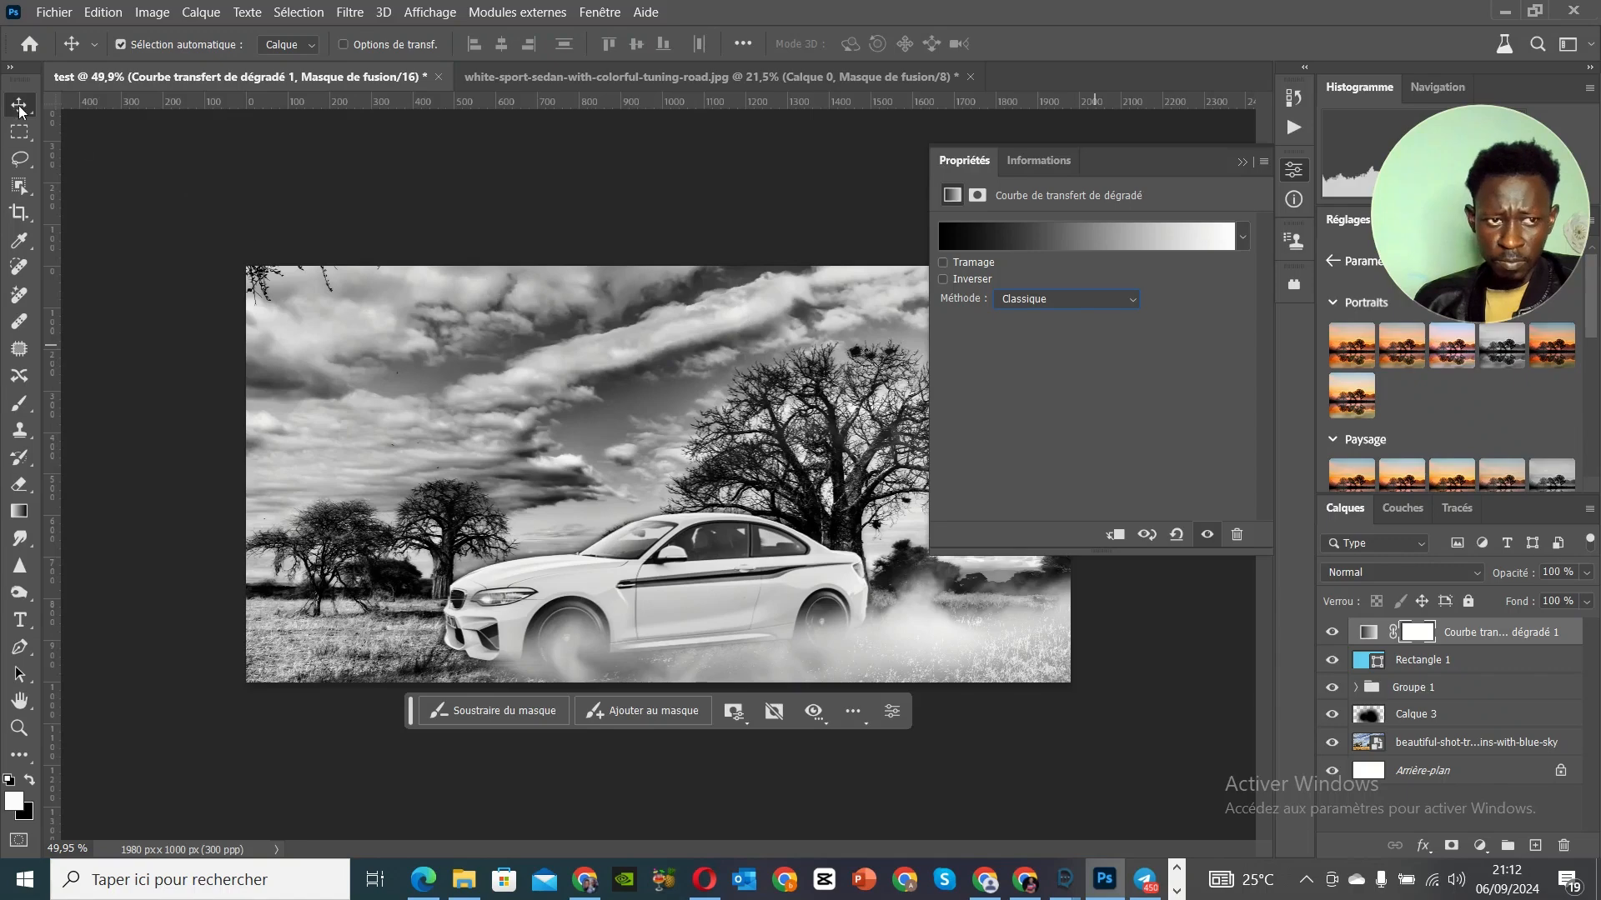
{"action": "key", "text": "ctrl+plus"}
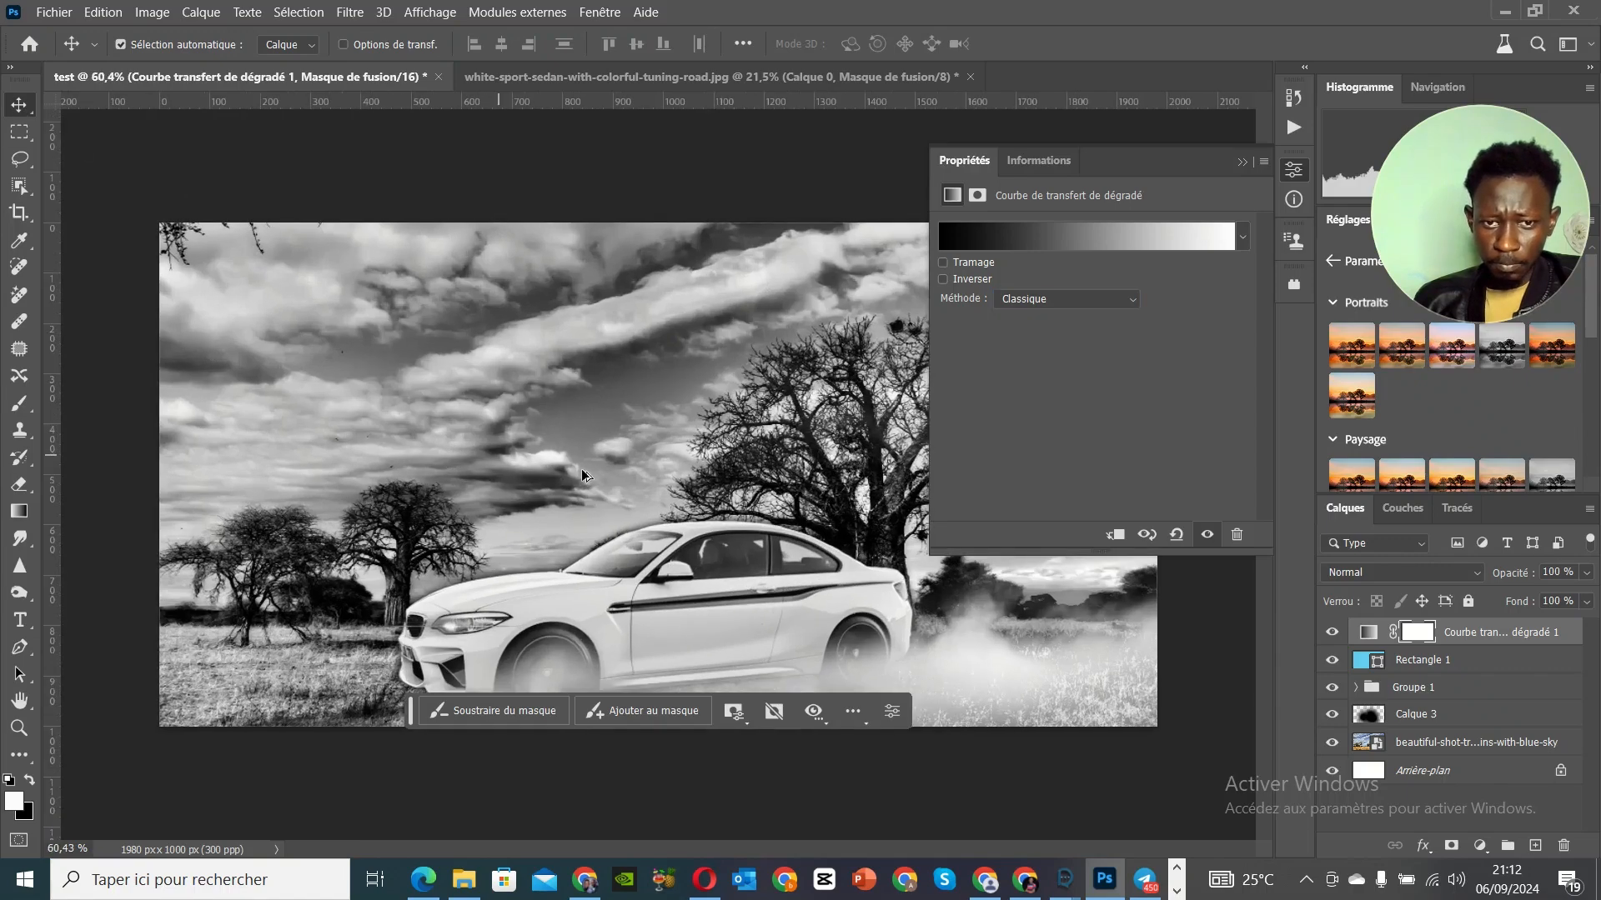
{"action": "key", "text": "ctrl+minus"}
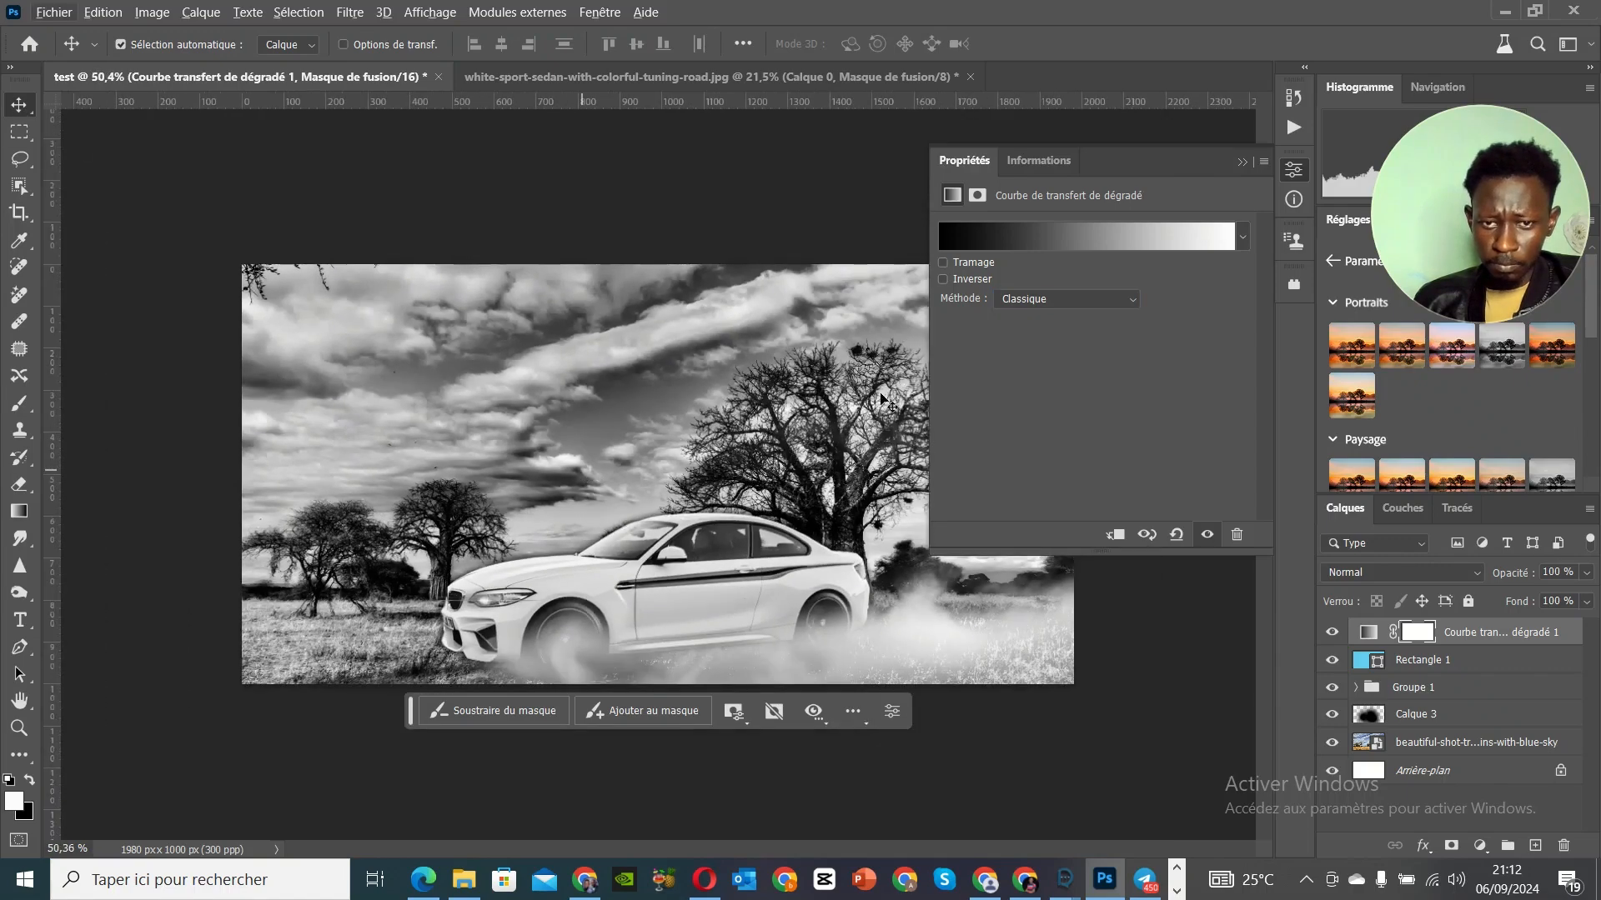
{"action": "left_click", "coordinate": [1243, 161]}
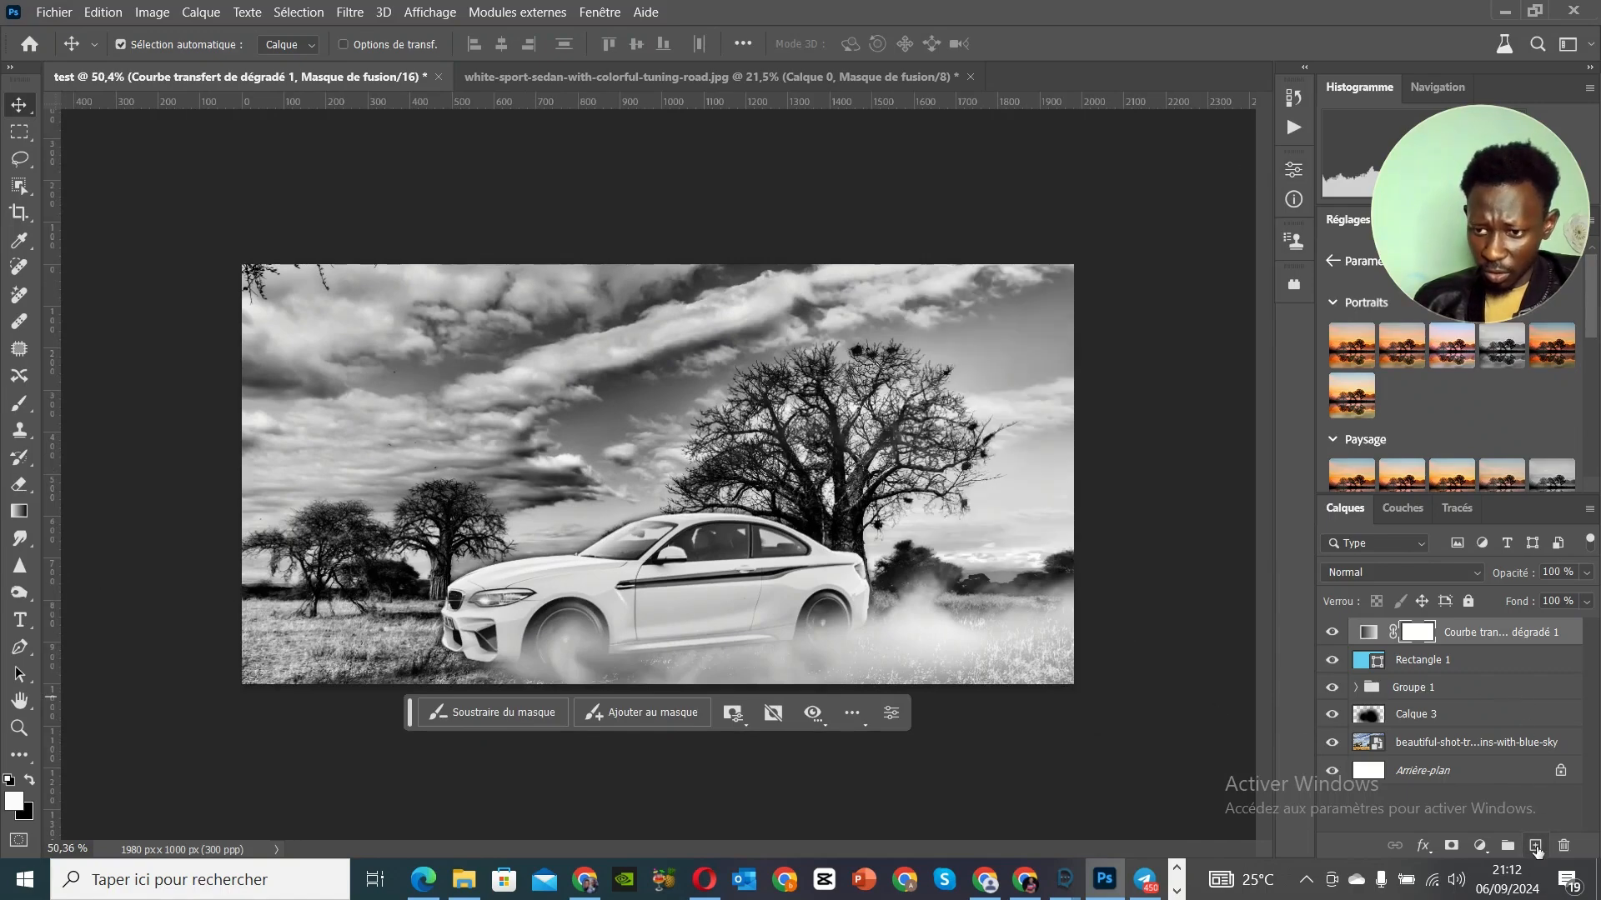
Step: Create a new layer above the gradient map and draw a light blue rectangle of about 2182 x 1176 px covering the canvas
{"action": "left_click", "coordinate": [1535, 846]}
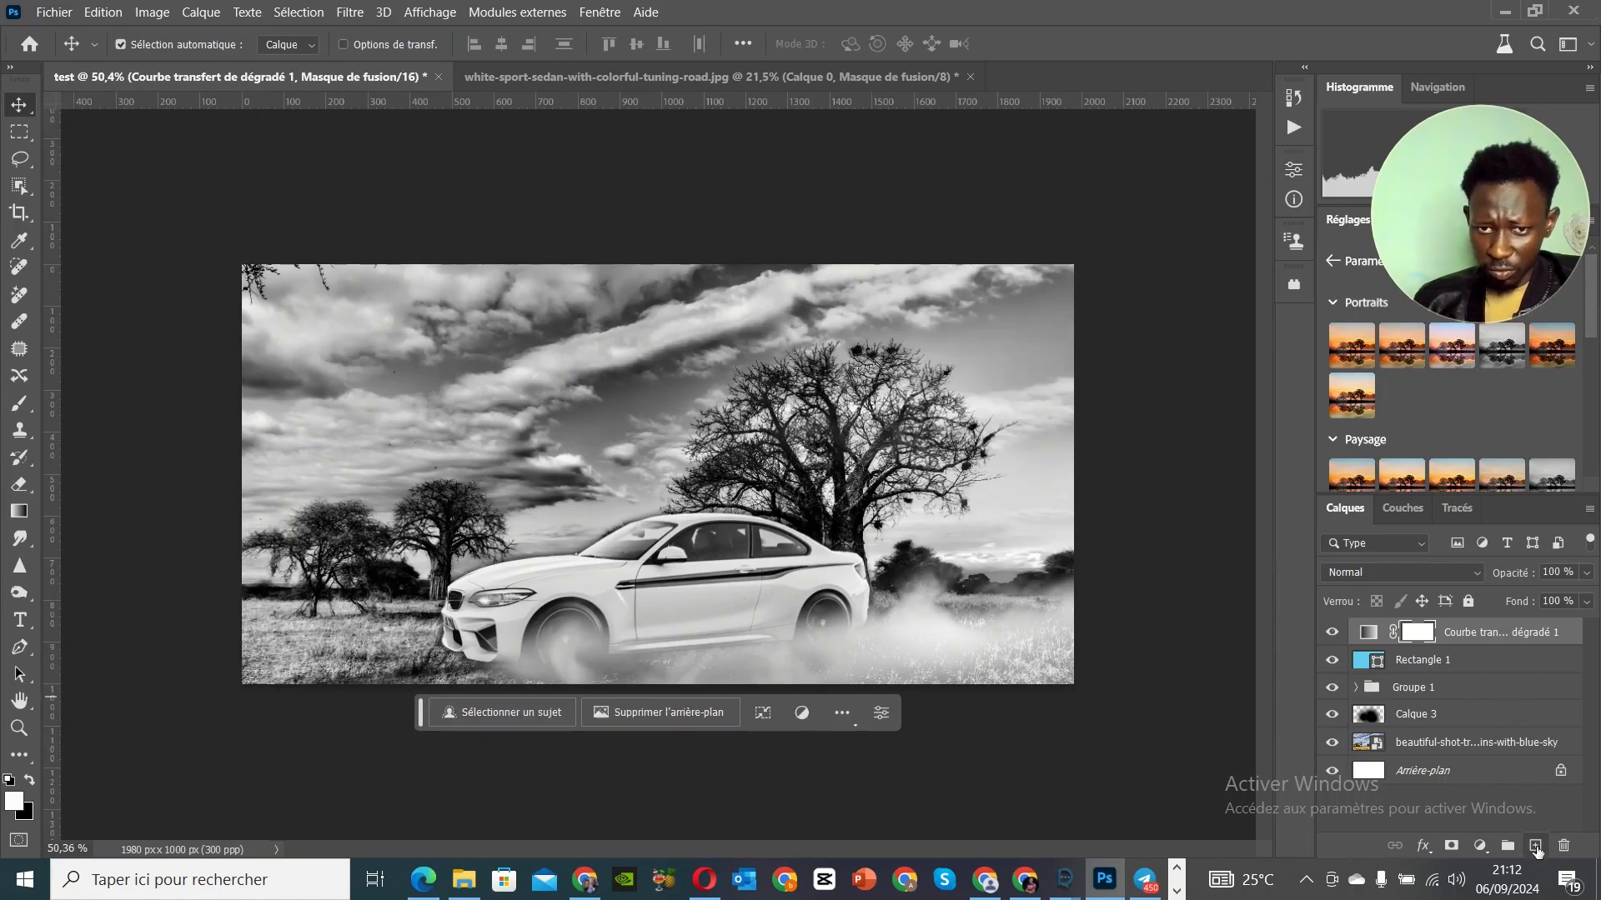
{"action": "left_click", "coordinate": [18, 761]}
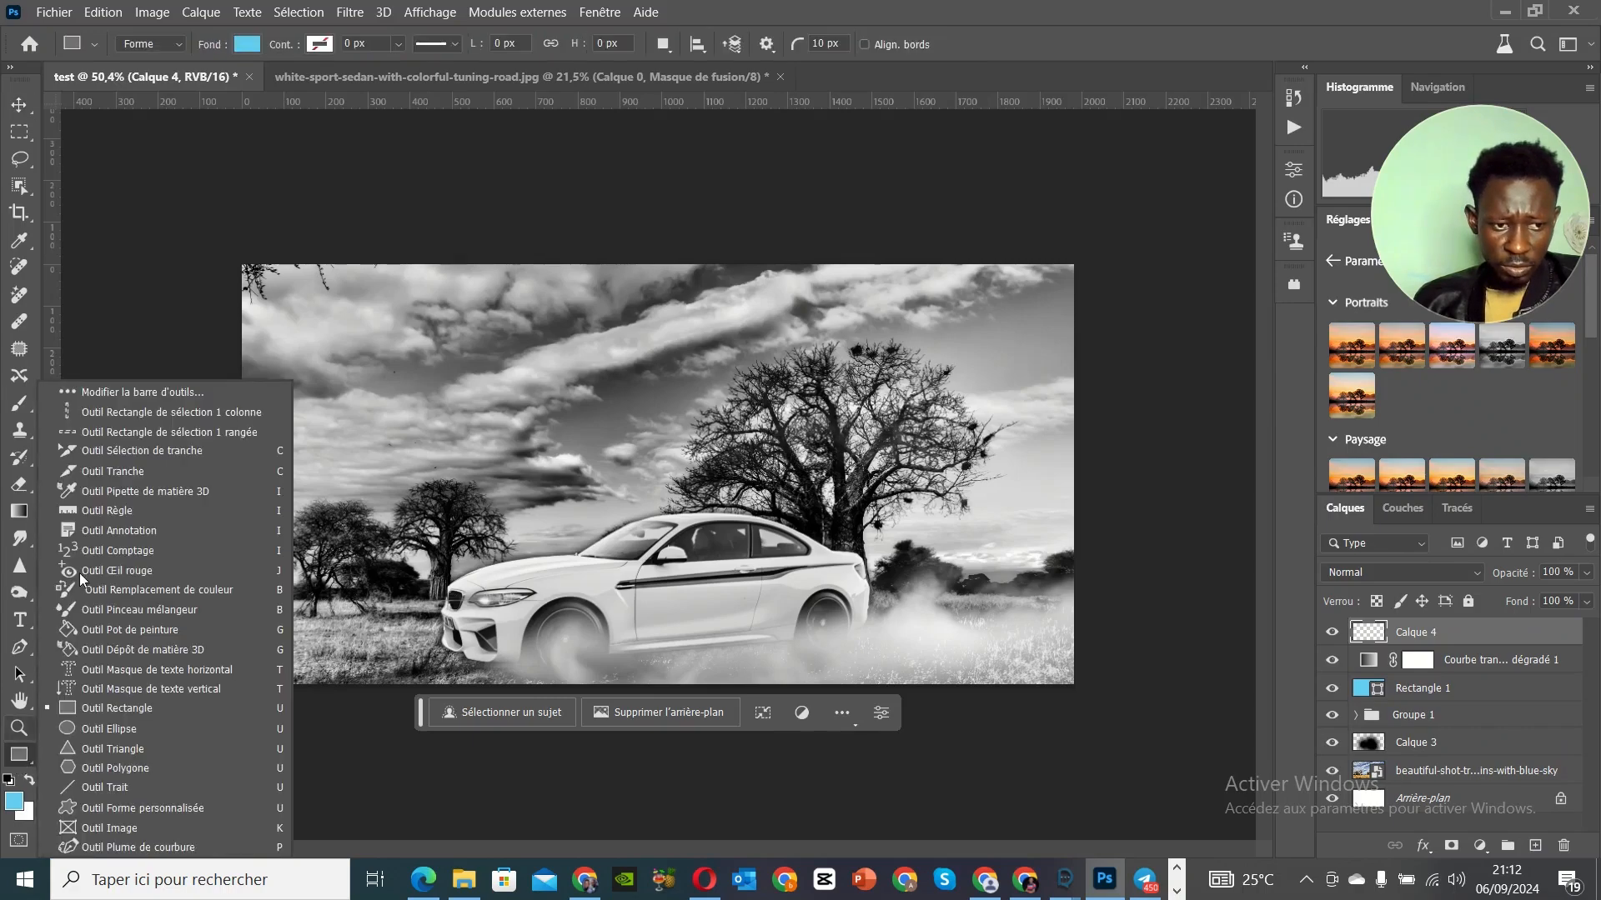
{"action": "left_click_drag", "start_coordinate": [216, 204], "coordinate": [1131, 698]}
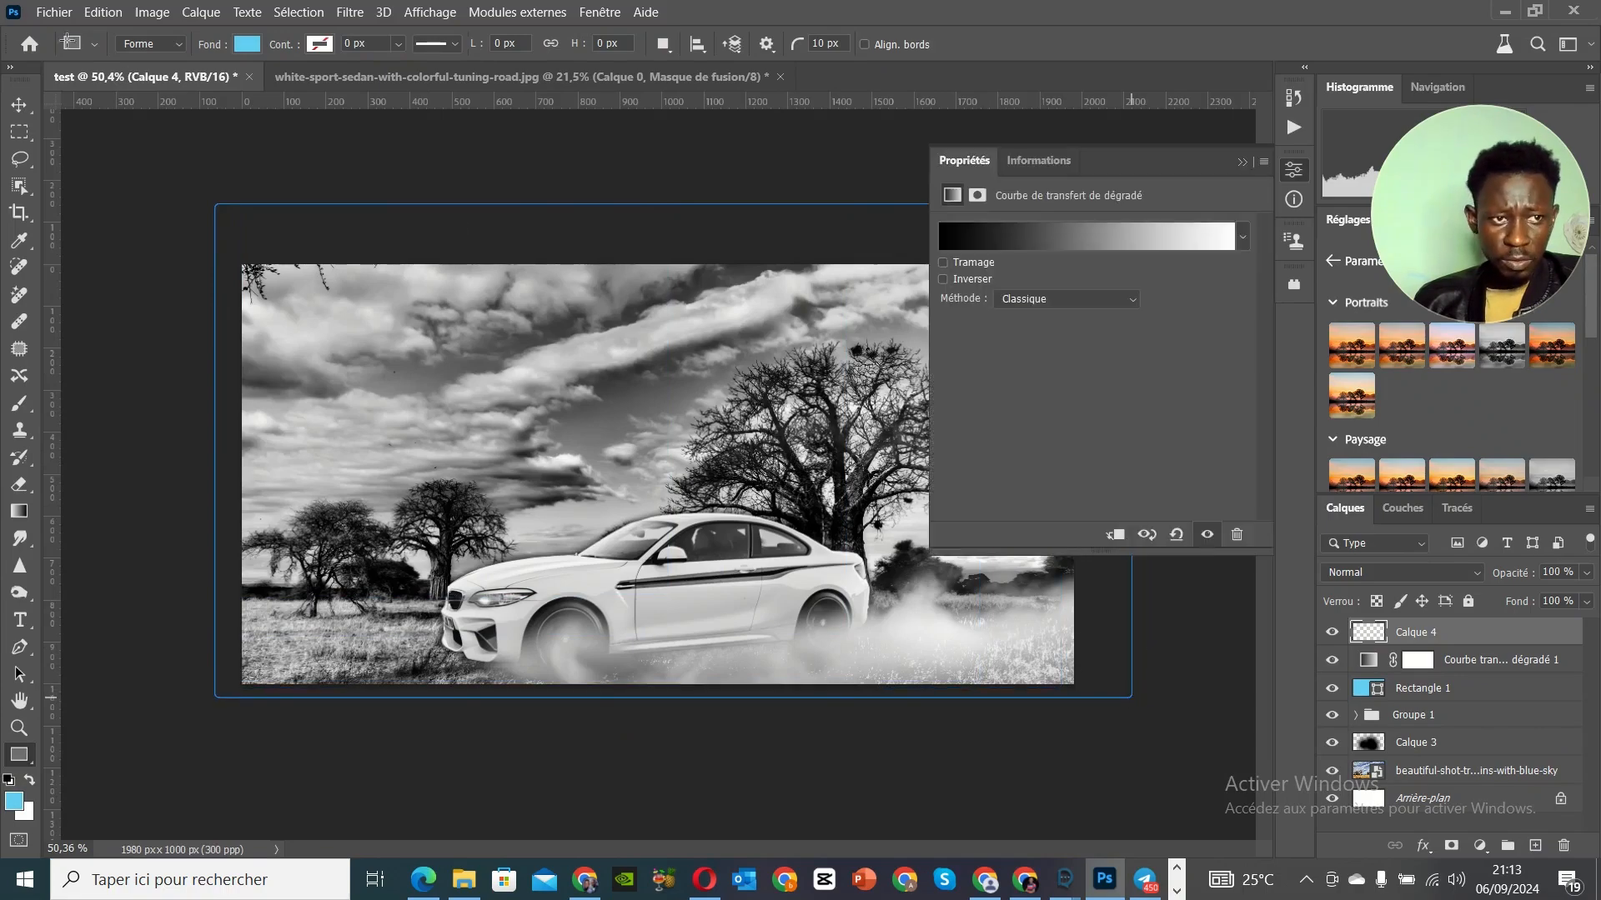
{"action": "left_click", "coordinate": [19, 105]}
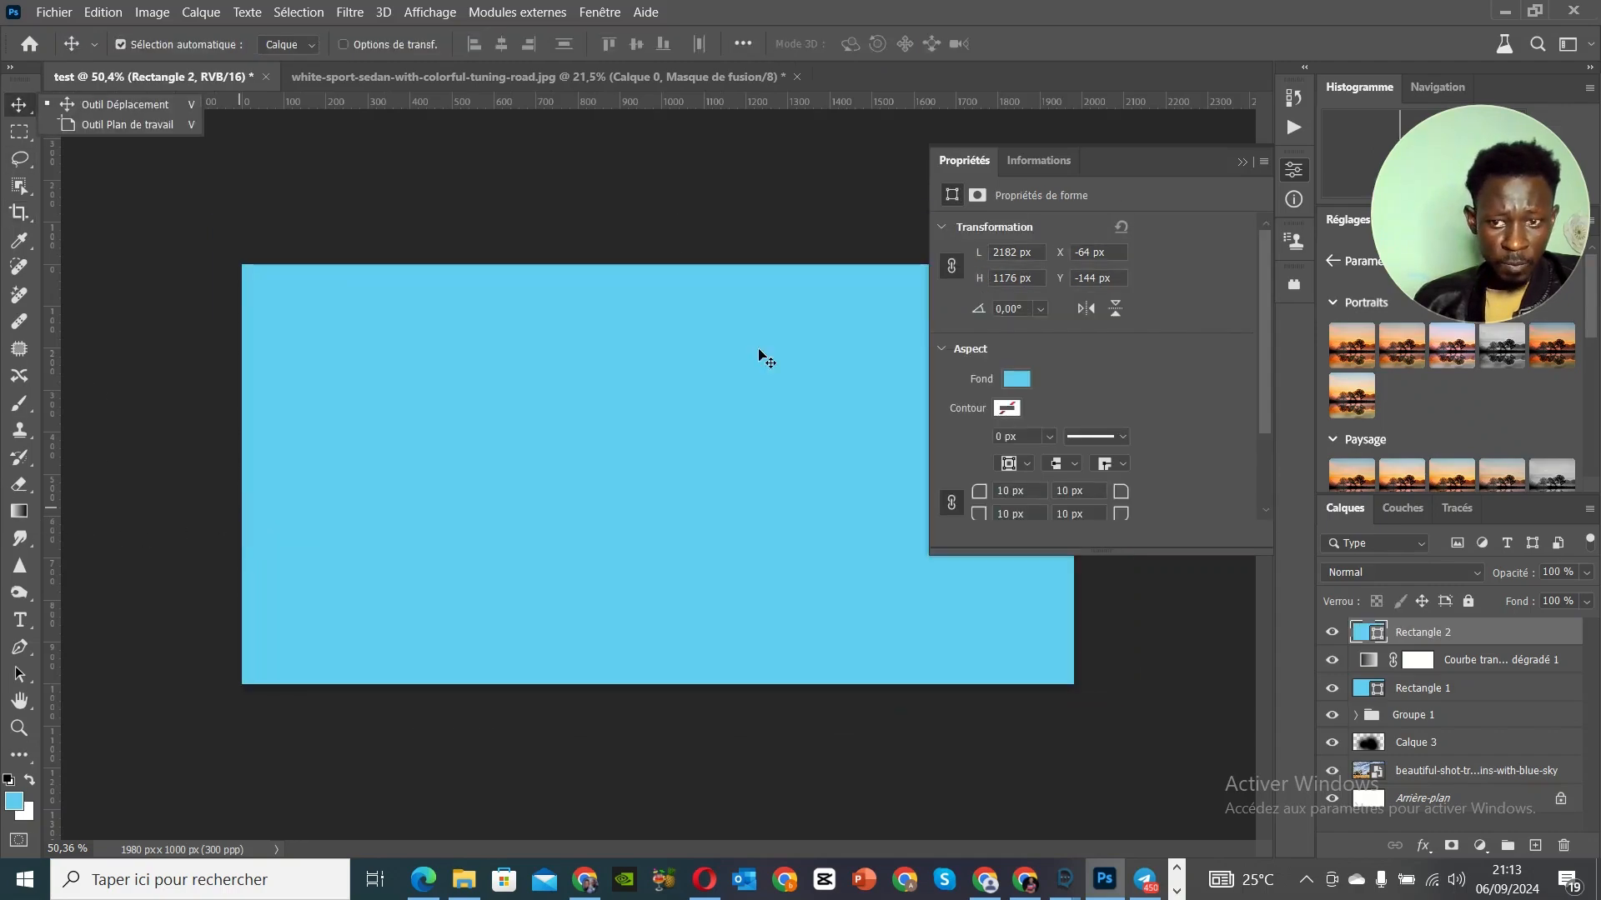
Step: Move Rectangle 2 directly below the gradient map layer and rasterize it for use with the Eraser tool
{"action": "left_click_drag", "start_coordinate": [1474, 643], "coordinate": [1482, 670]}
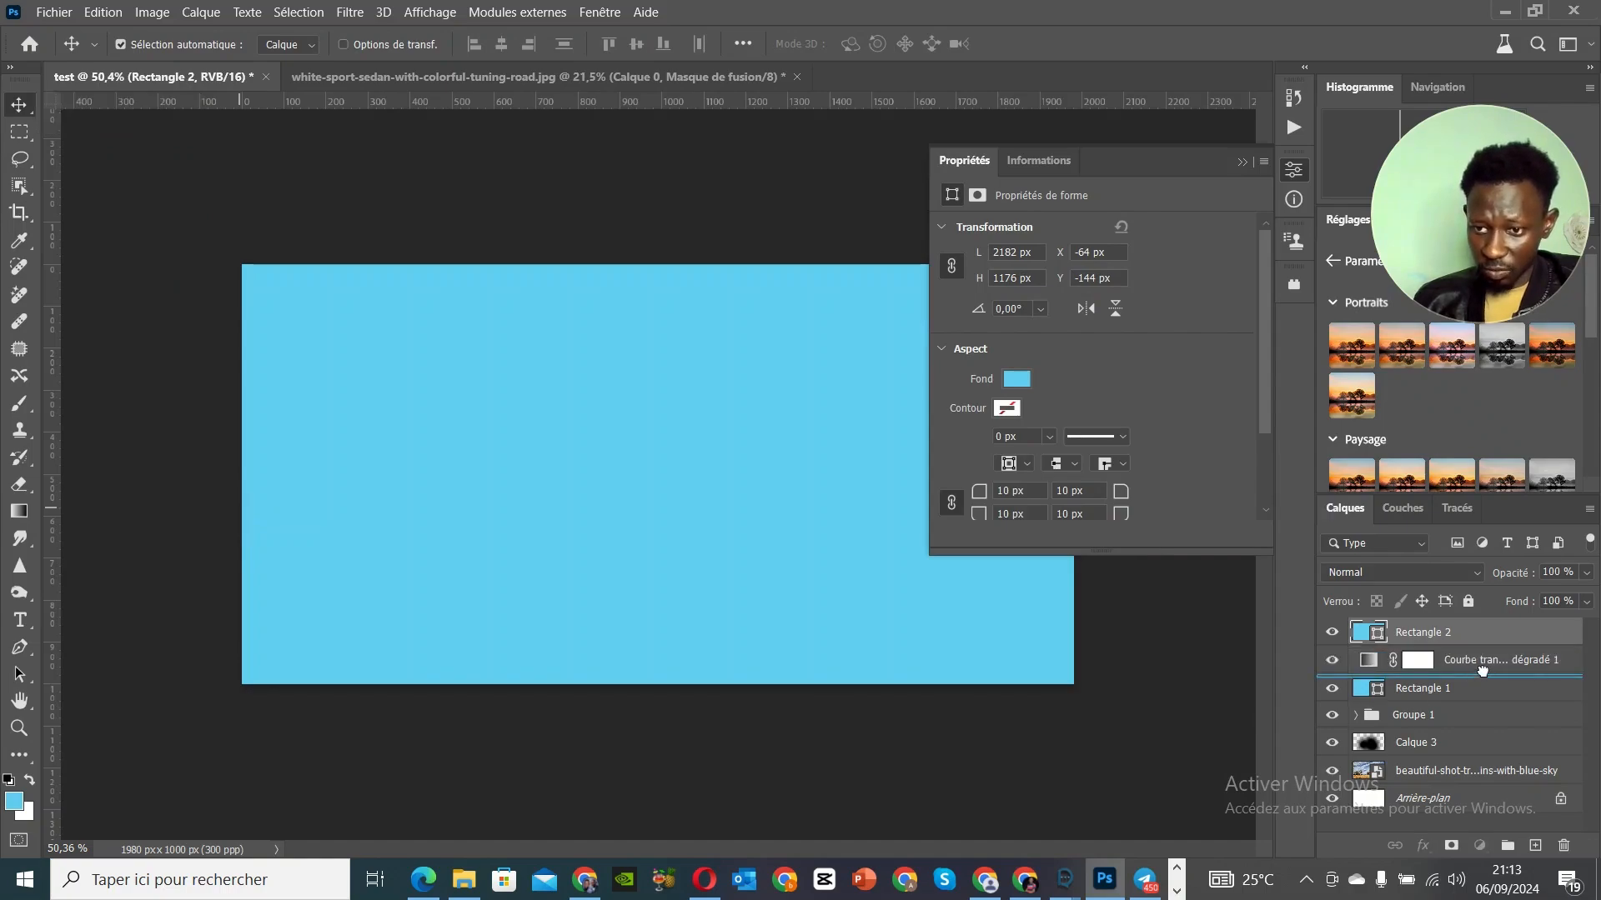
{"action": "left_click", "coordinate": [20, 484]}
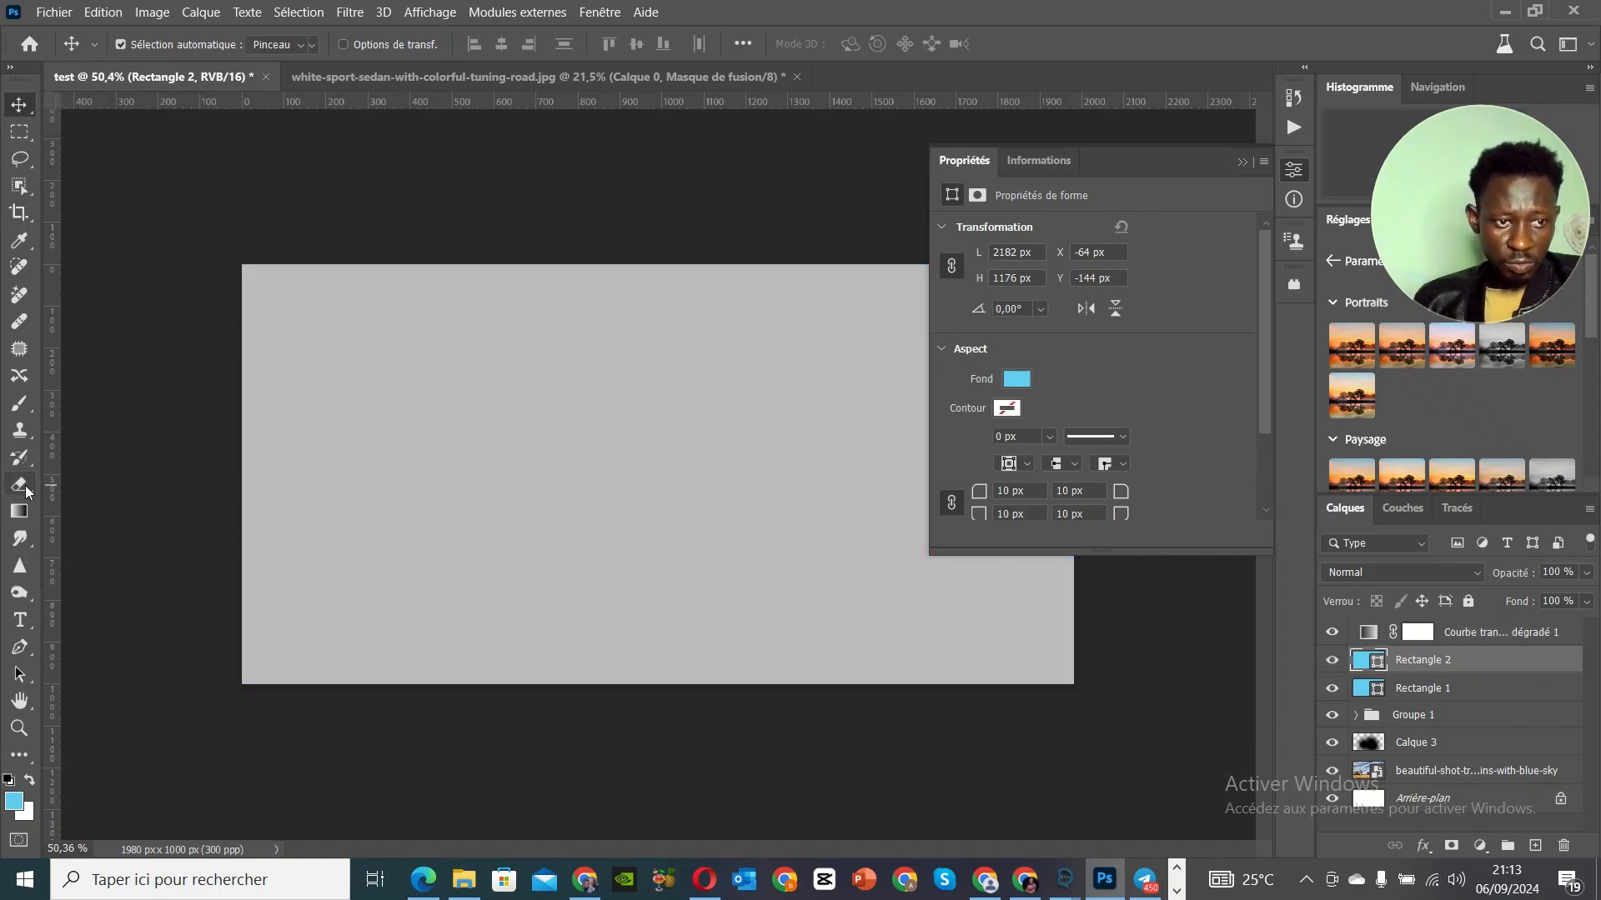
{"action": "left_click", "coordinate": [178, 484]}
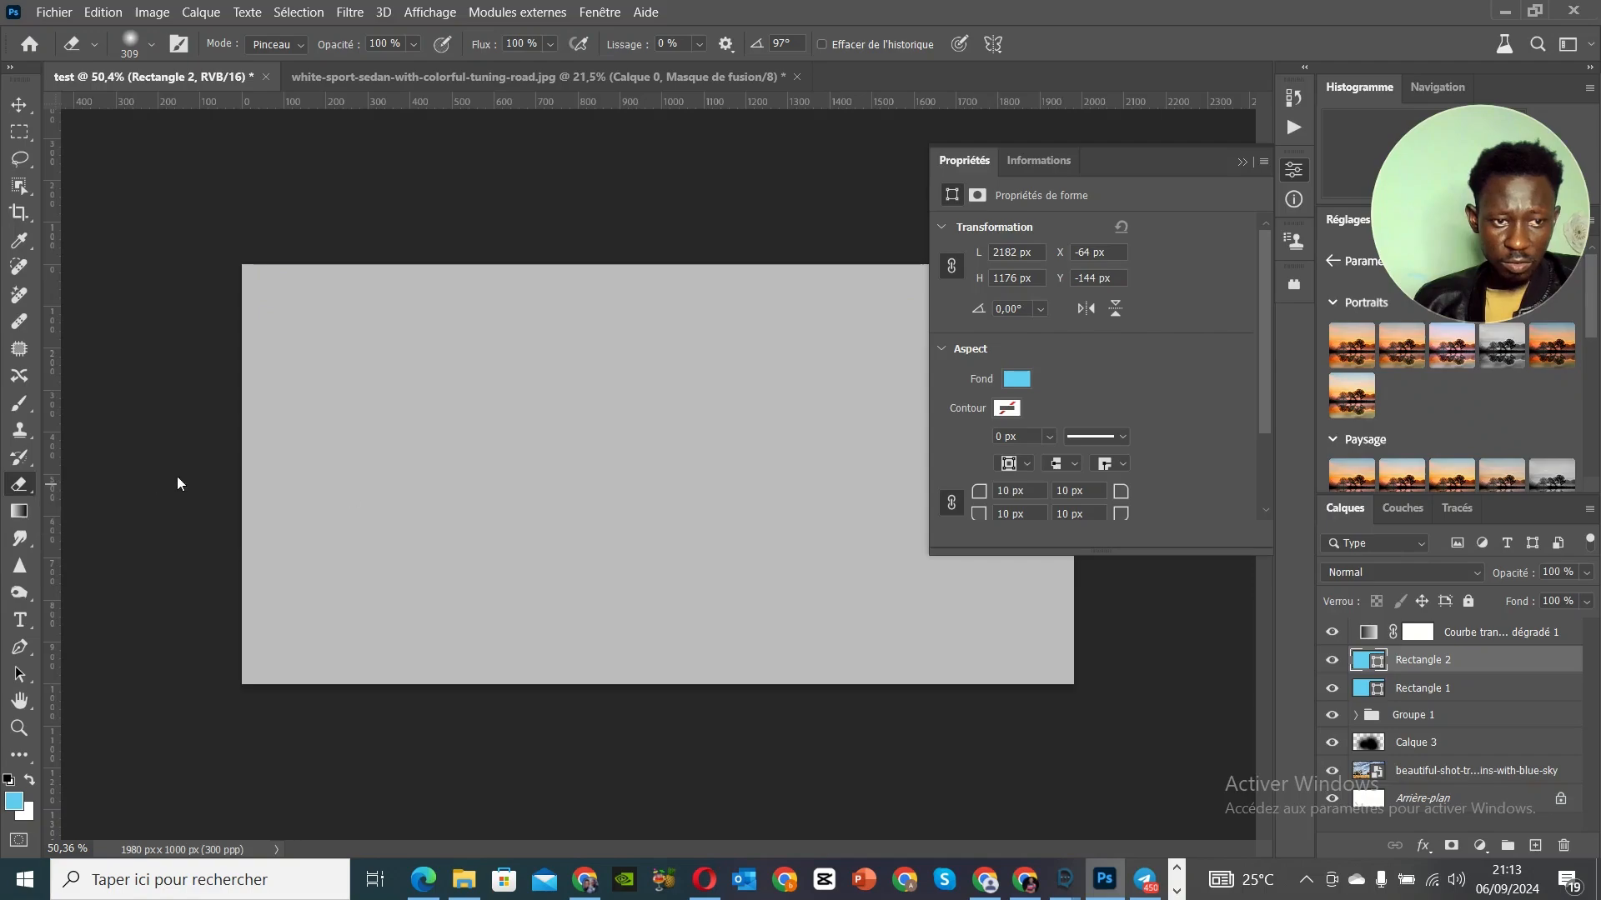
{"action": "right_click", "coordinate": [760, 477]}
{"action": "left_click", "coordinate": [761, 476]}
{"action": "left_click", "coordinate": [762, 473]}
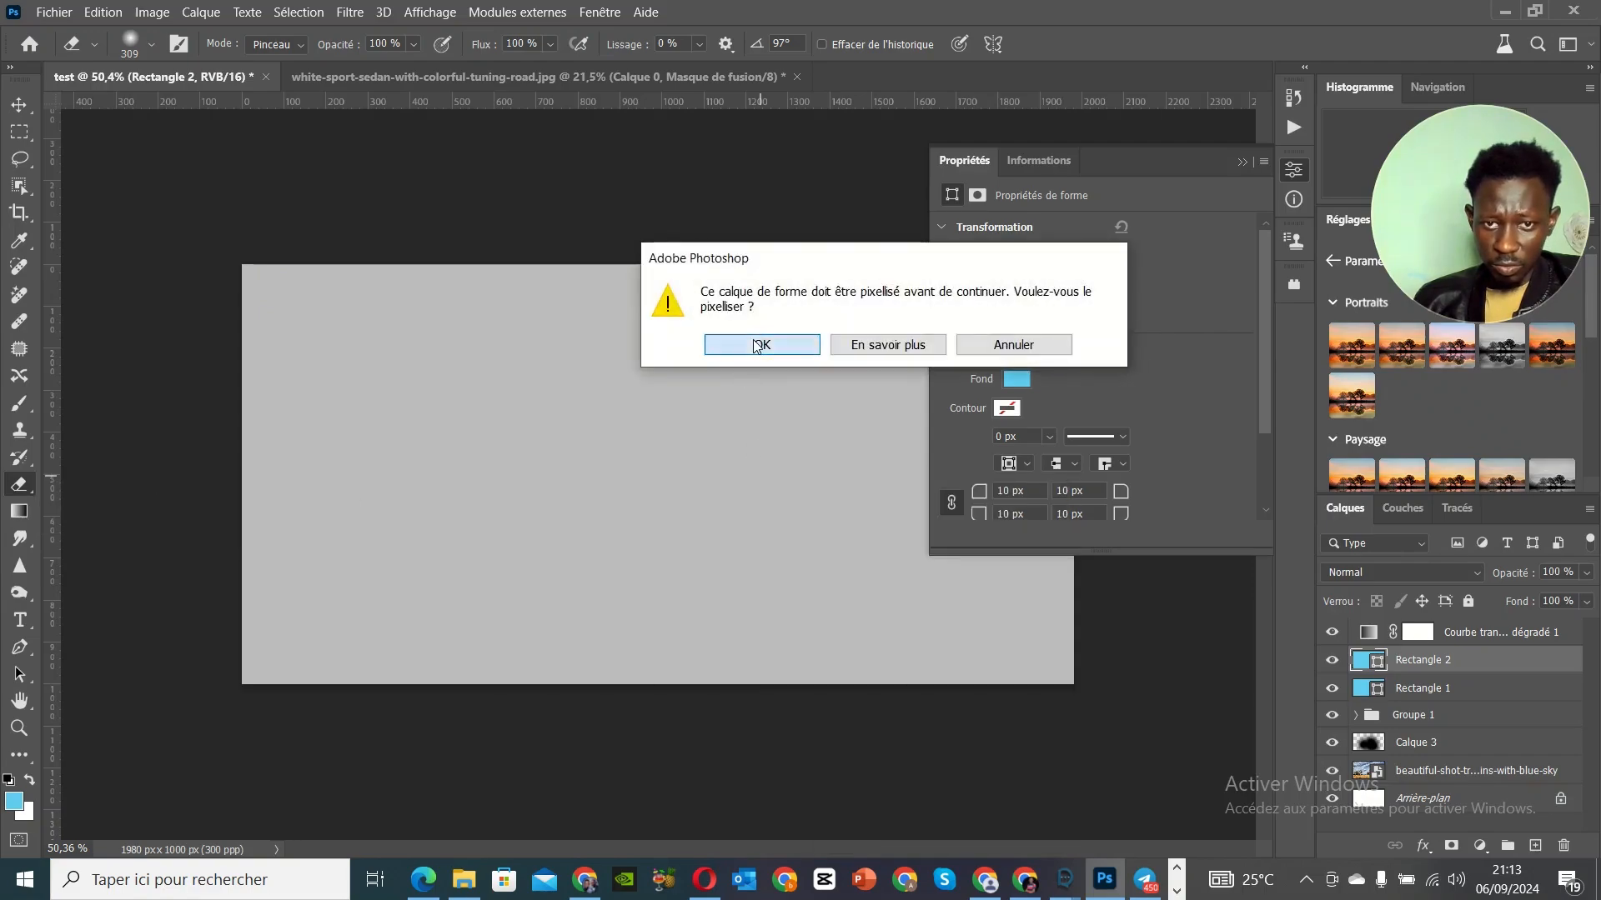
{"action": "left_click", "coordinate": [759, 344]}
Step: Set the eraser size to 3043 px and move Rectangle 2 below Calque 3, directly above the savanna image layer
{"action": "right_click", "coordinate": [699, 432]}
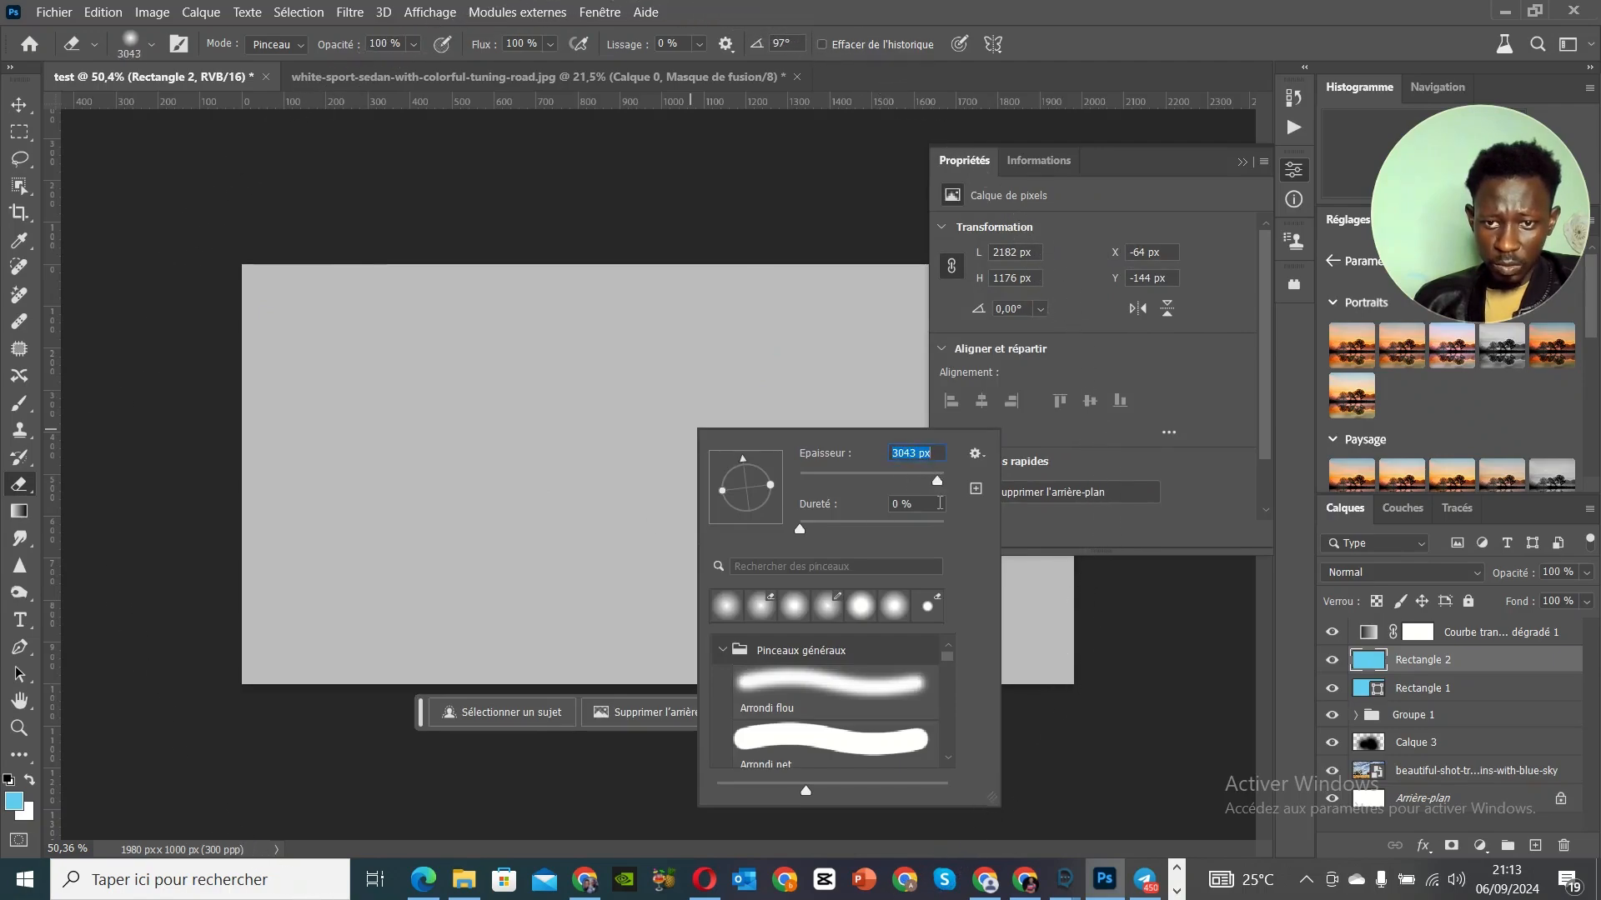
{"action": "left_click_drag", "start_coordinate": [937, 490], "coordinate": [932, 489]}
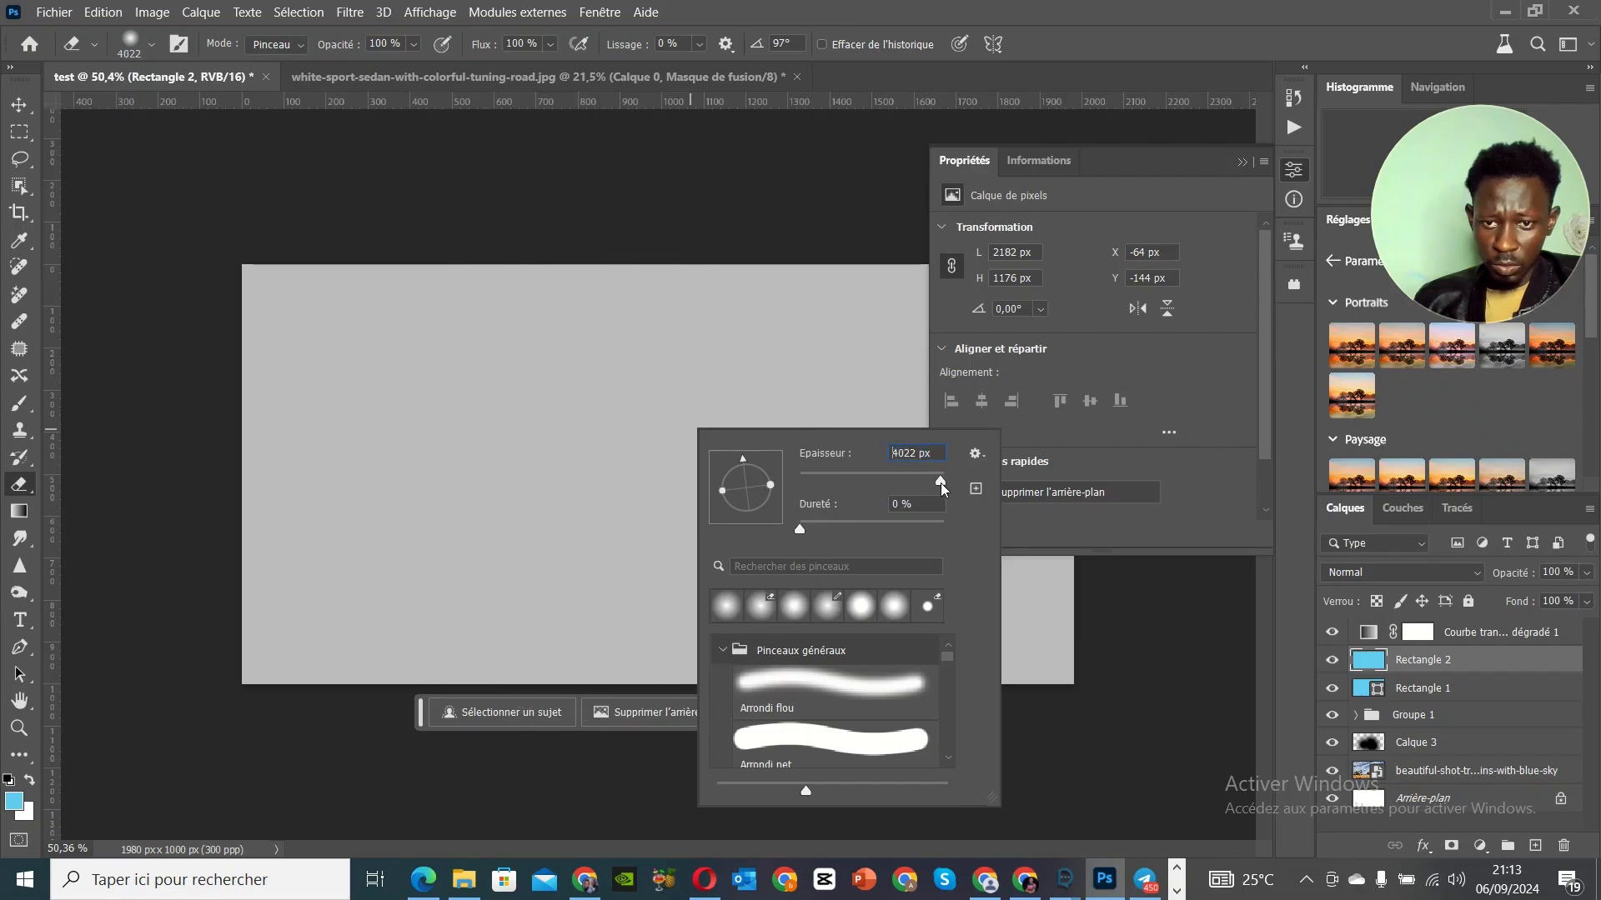
{"action": "left_click", "coordinate": [1501, 675]}
{"action": "left_click_drag", "start_coordinate": [1502, 675], "coordinate": [1514, 753]}
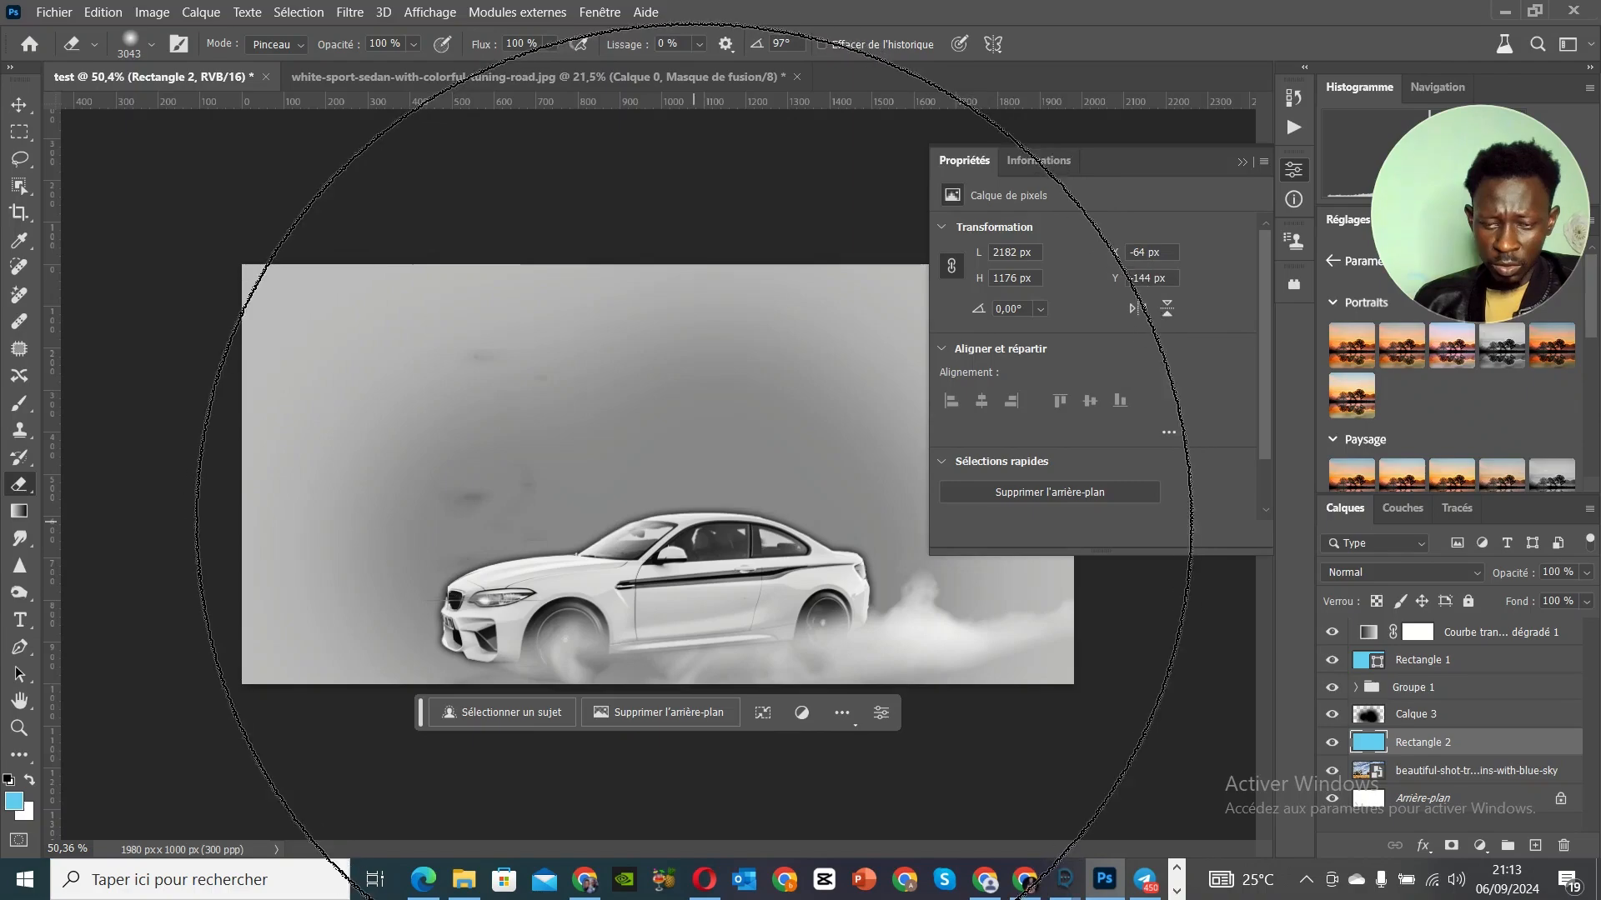
Step: Erase the centre of Rectangle 2 around the car with a soft 2065 px eraser and return to the Move tool
{"action": "right_click", "coordinate": [861, 532]}
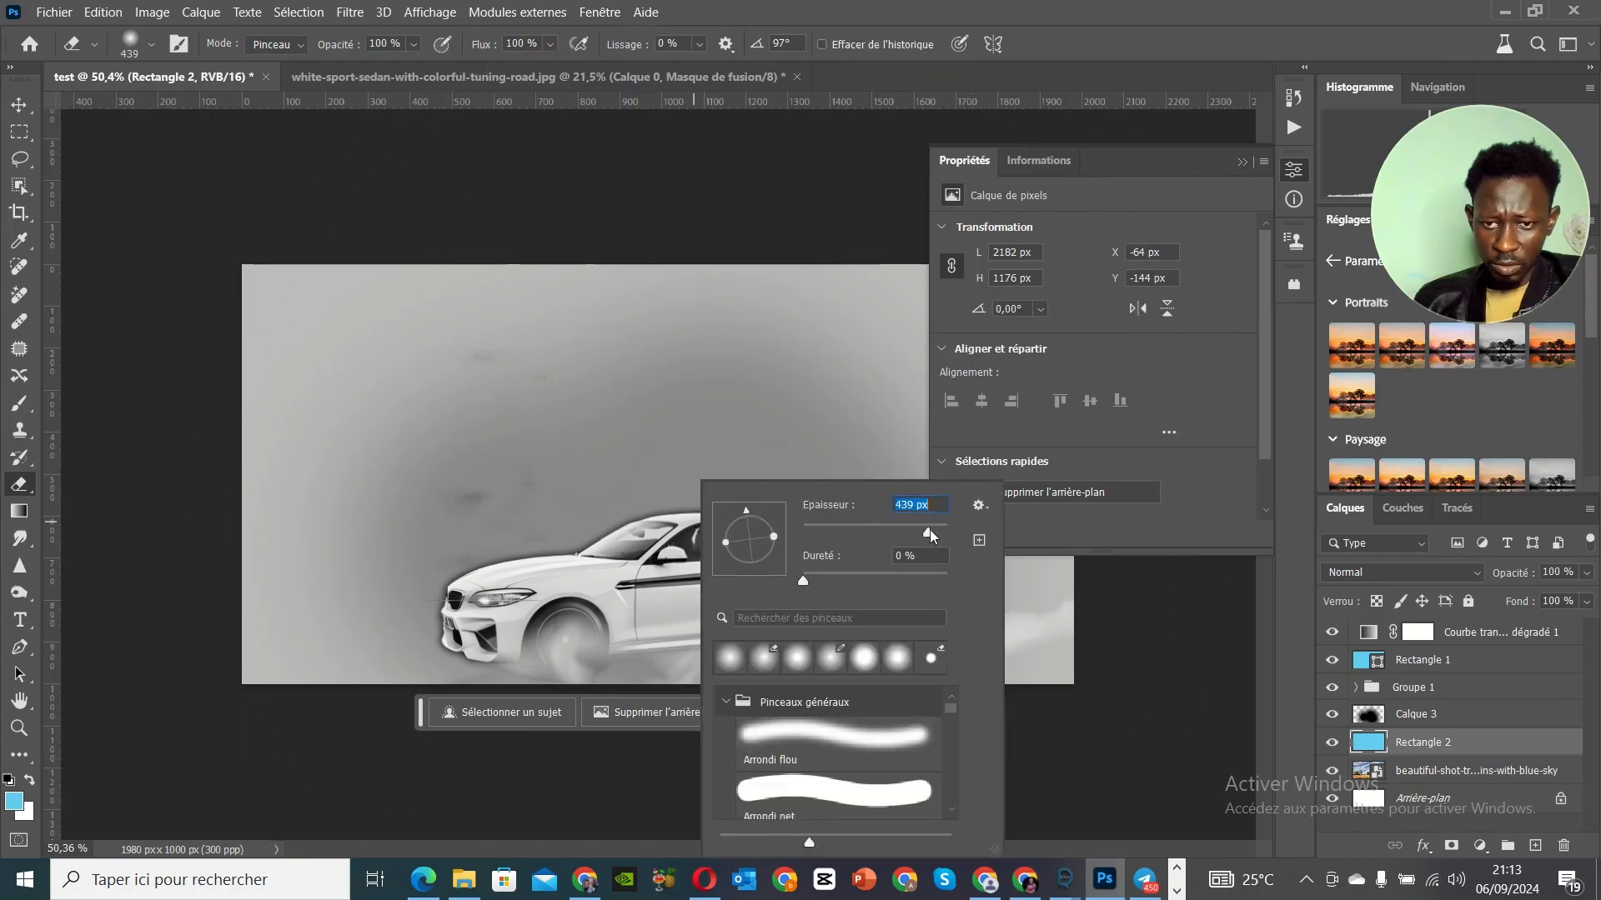
{"action": "left_click_drag", "start_coordinate": [928, 528], "coordinate": [938, 529]}
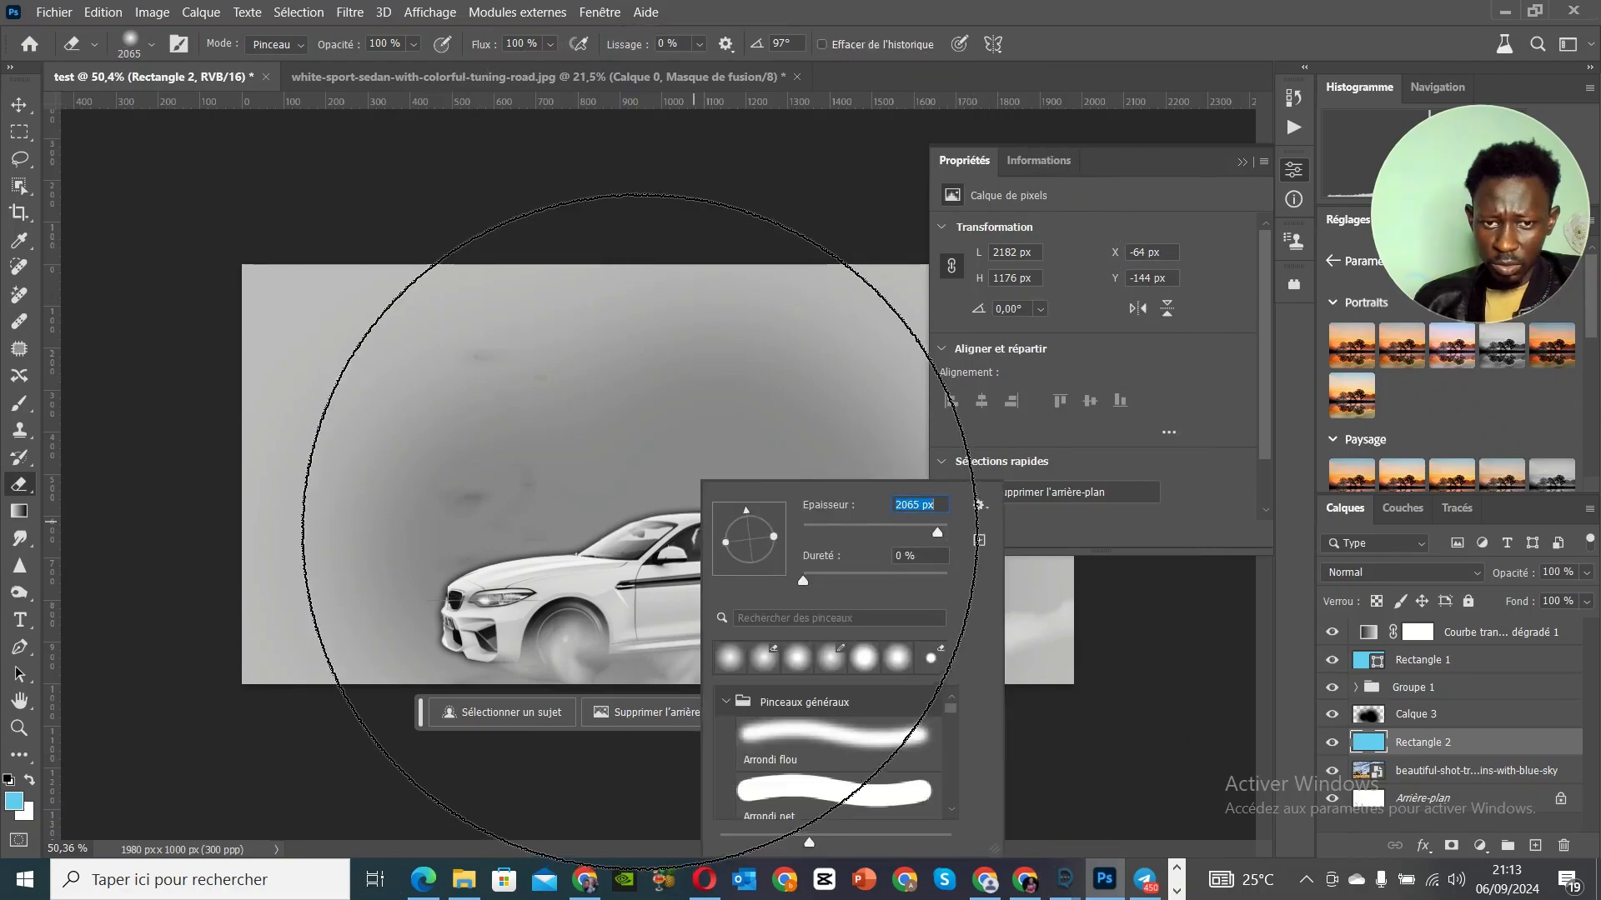
{"action": "left_click", "coordinate": [640, 532]}
{"action": "left_click", "coordinate": [640, 532]}
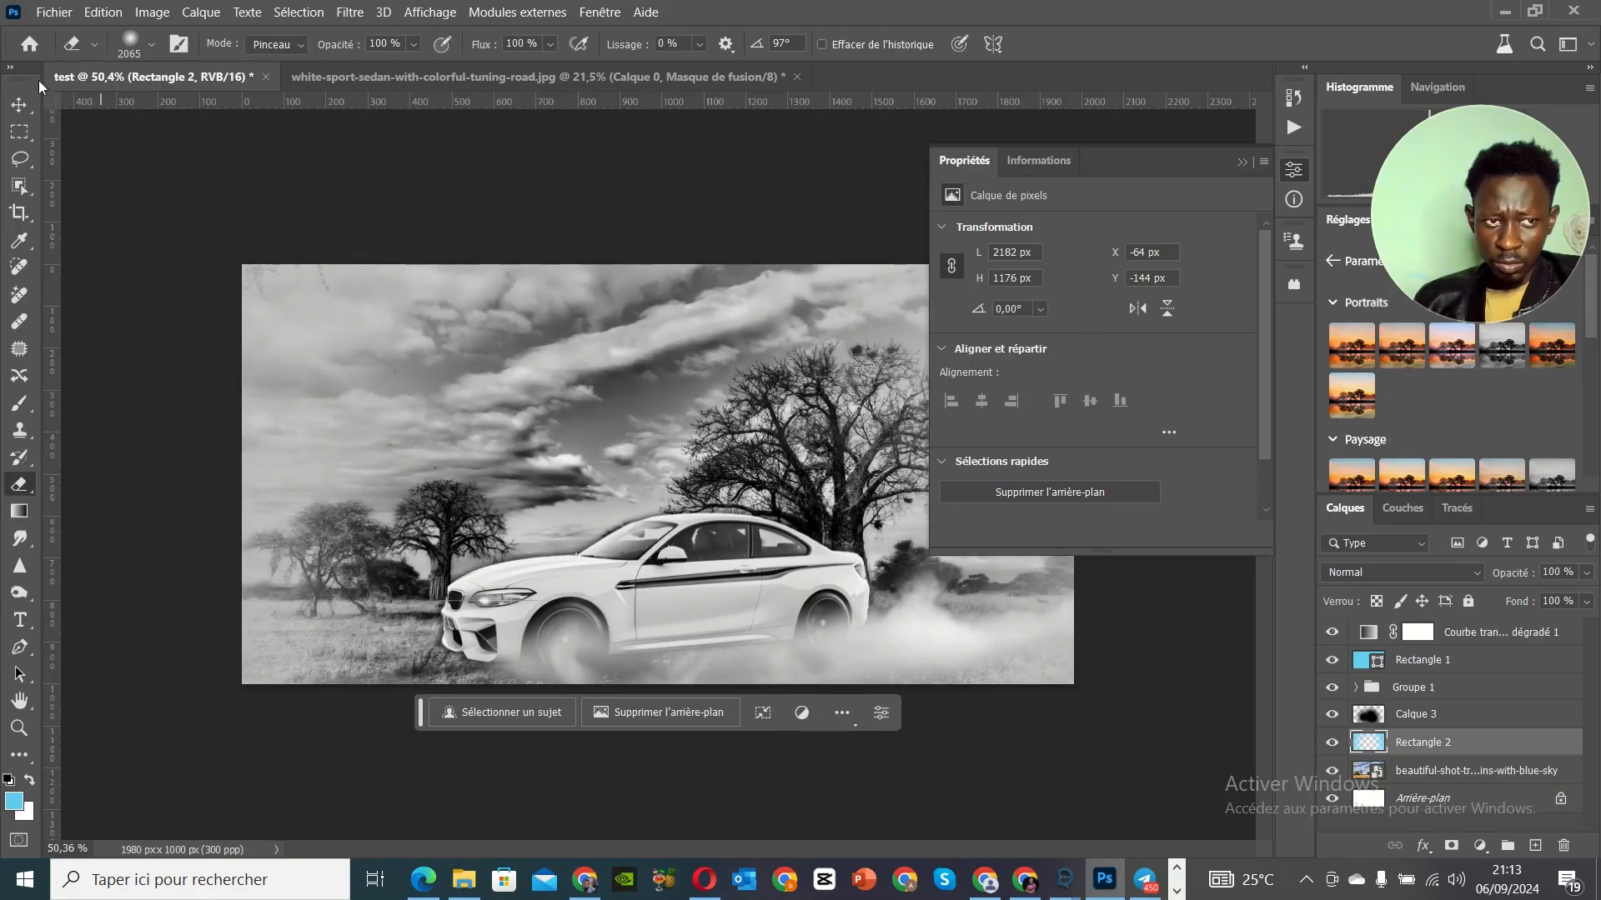
{"action": "left_click", "coordinate": [18, 104]}
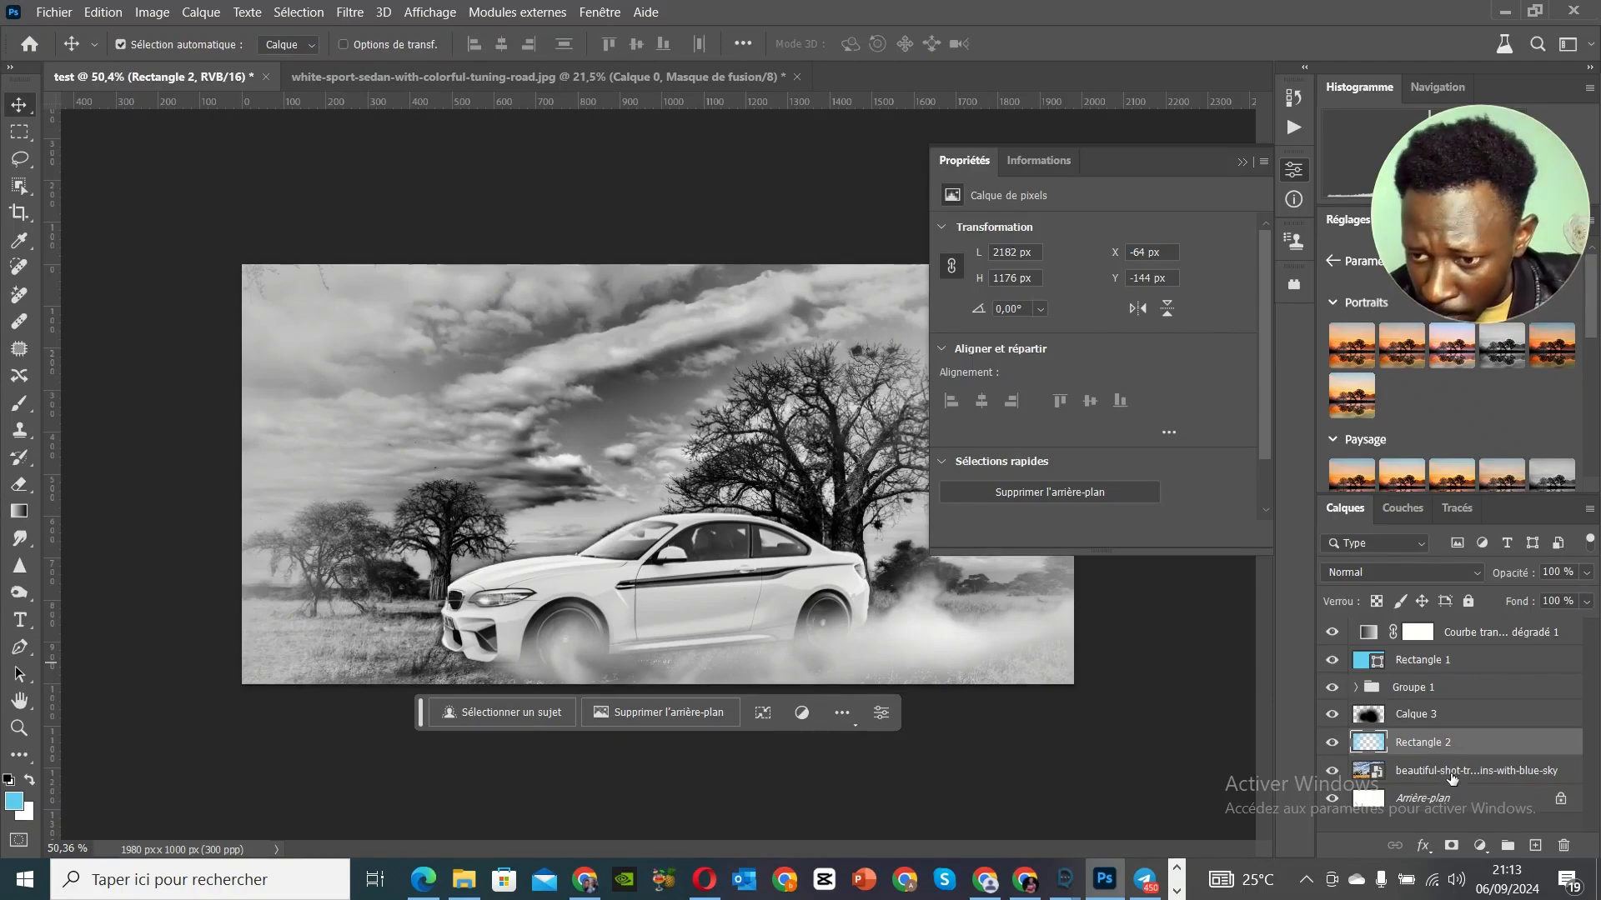
Step: Set the fill of the Calque 3 layer to 64 %
{"action": "left_click", "coordinate": [1465, 719]}
{"action": "left_click", "coordinate": [1587, 601]}
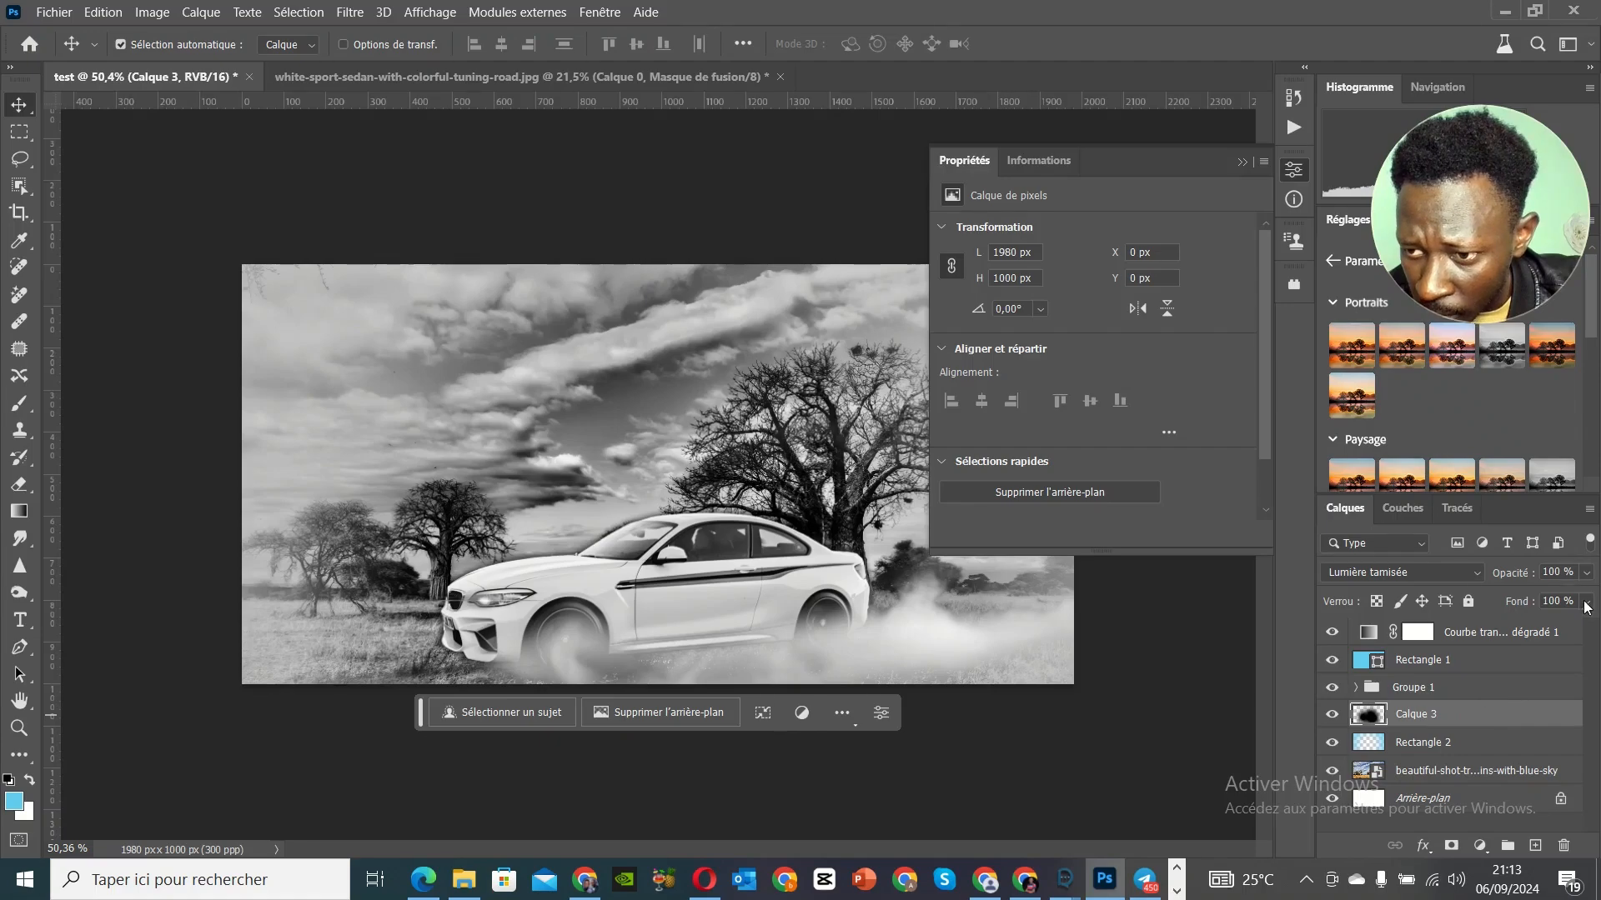
{"action": "left_click_drag", "start_coordinate": [1588, 624], "coordinate": [1564, 622]}
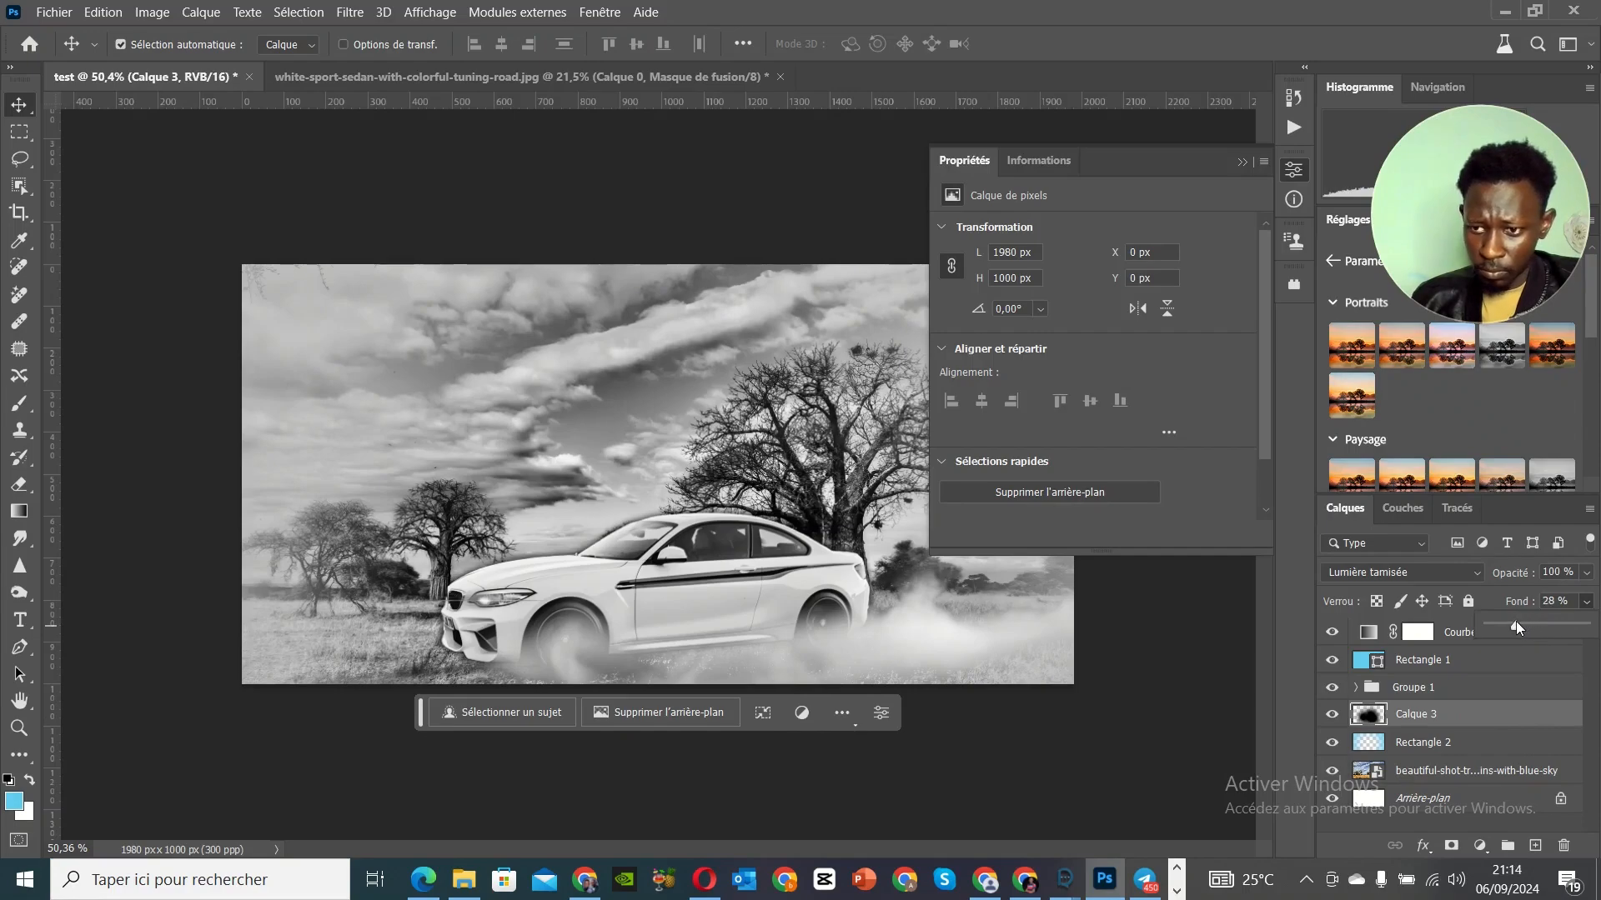
{"action": "left_click_drag", "start_coordinate": [1575, 627], "coordinate": [1597, 627]}
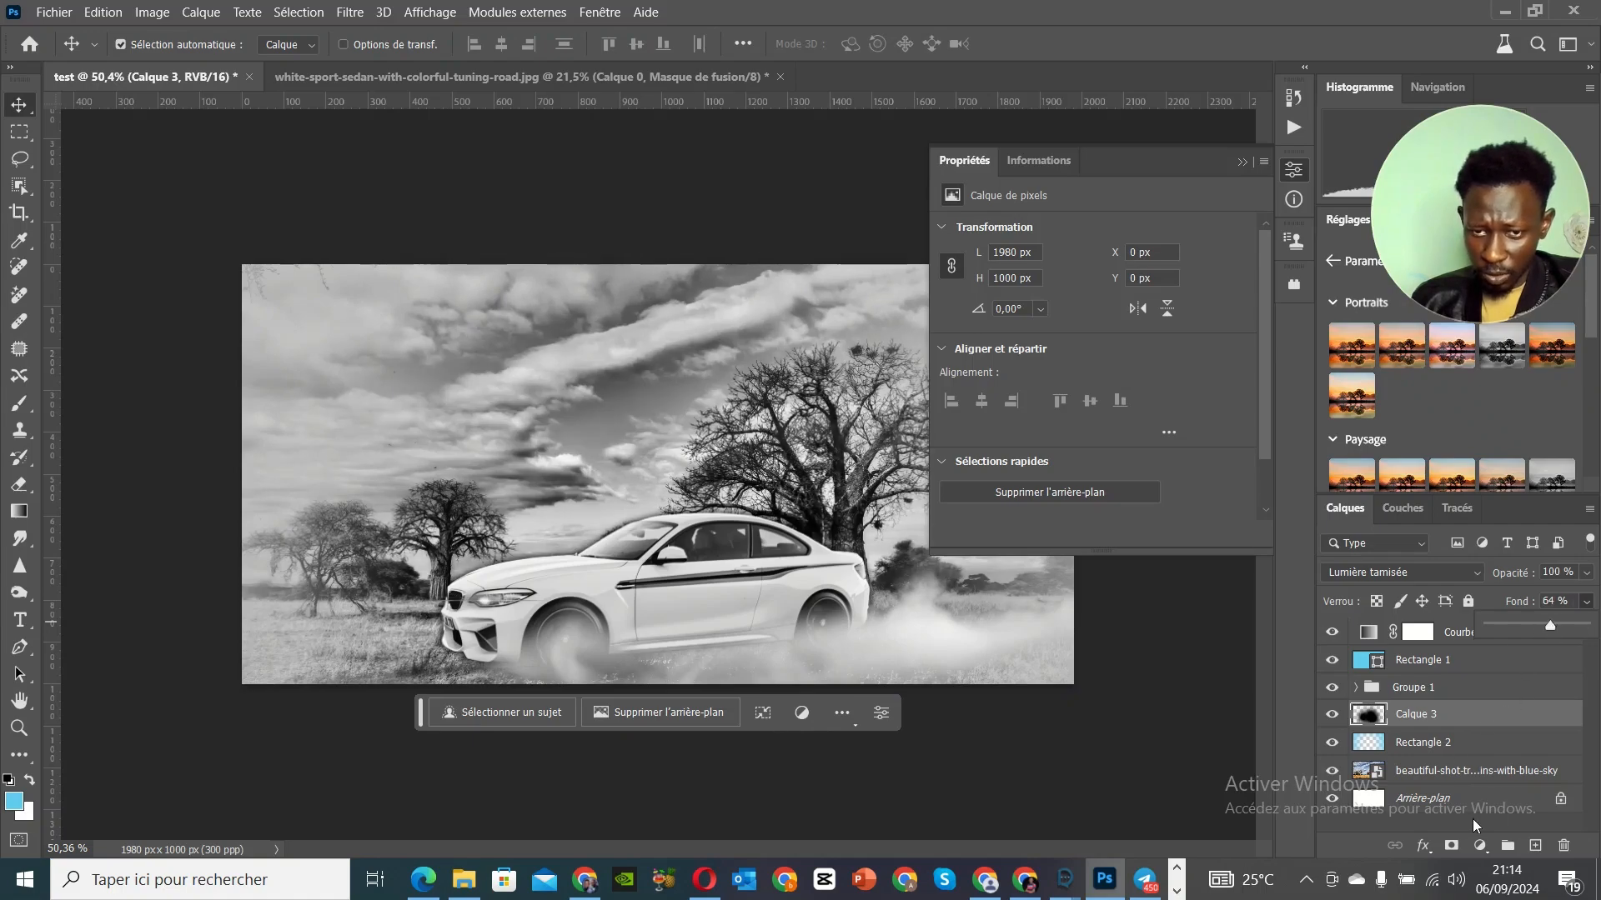
Step: Expand Groupe 1 and set the fill of its pngegg smoke layer to 71 %
{"action": "left_click", "coordinate": [1451, 774]}
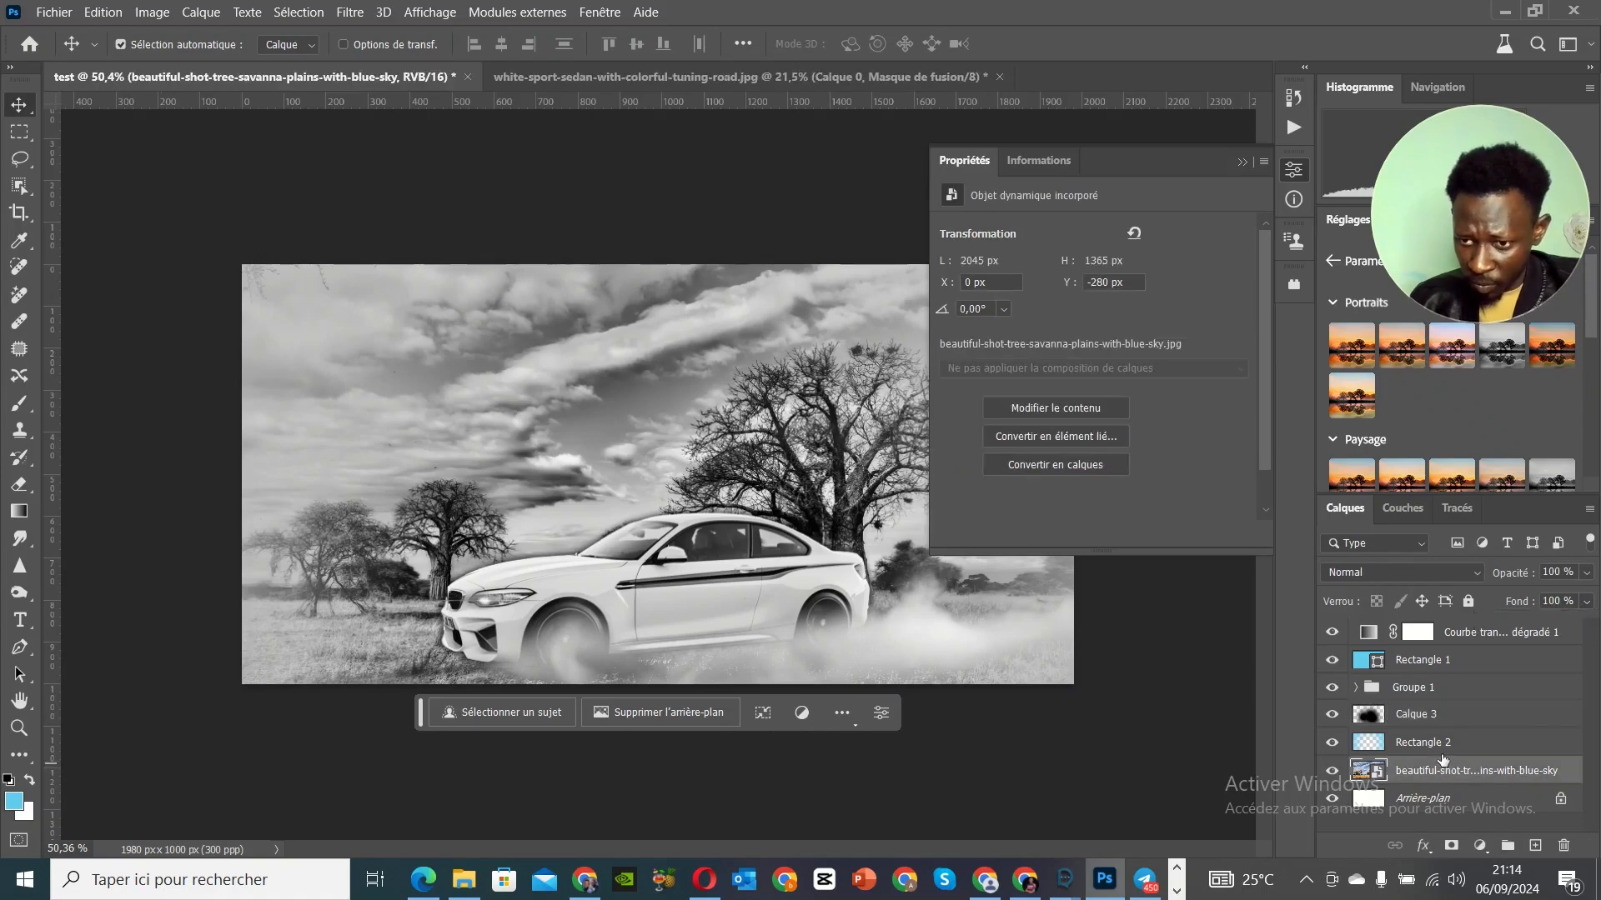
{"action": "left_click", "coordinate": [1354, 688]}
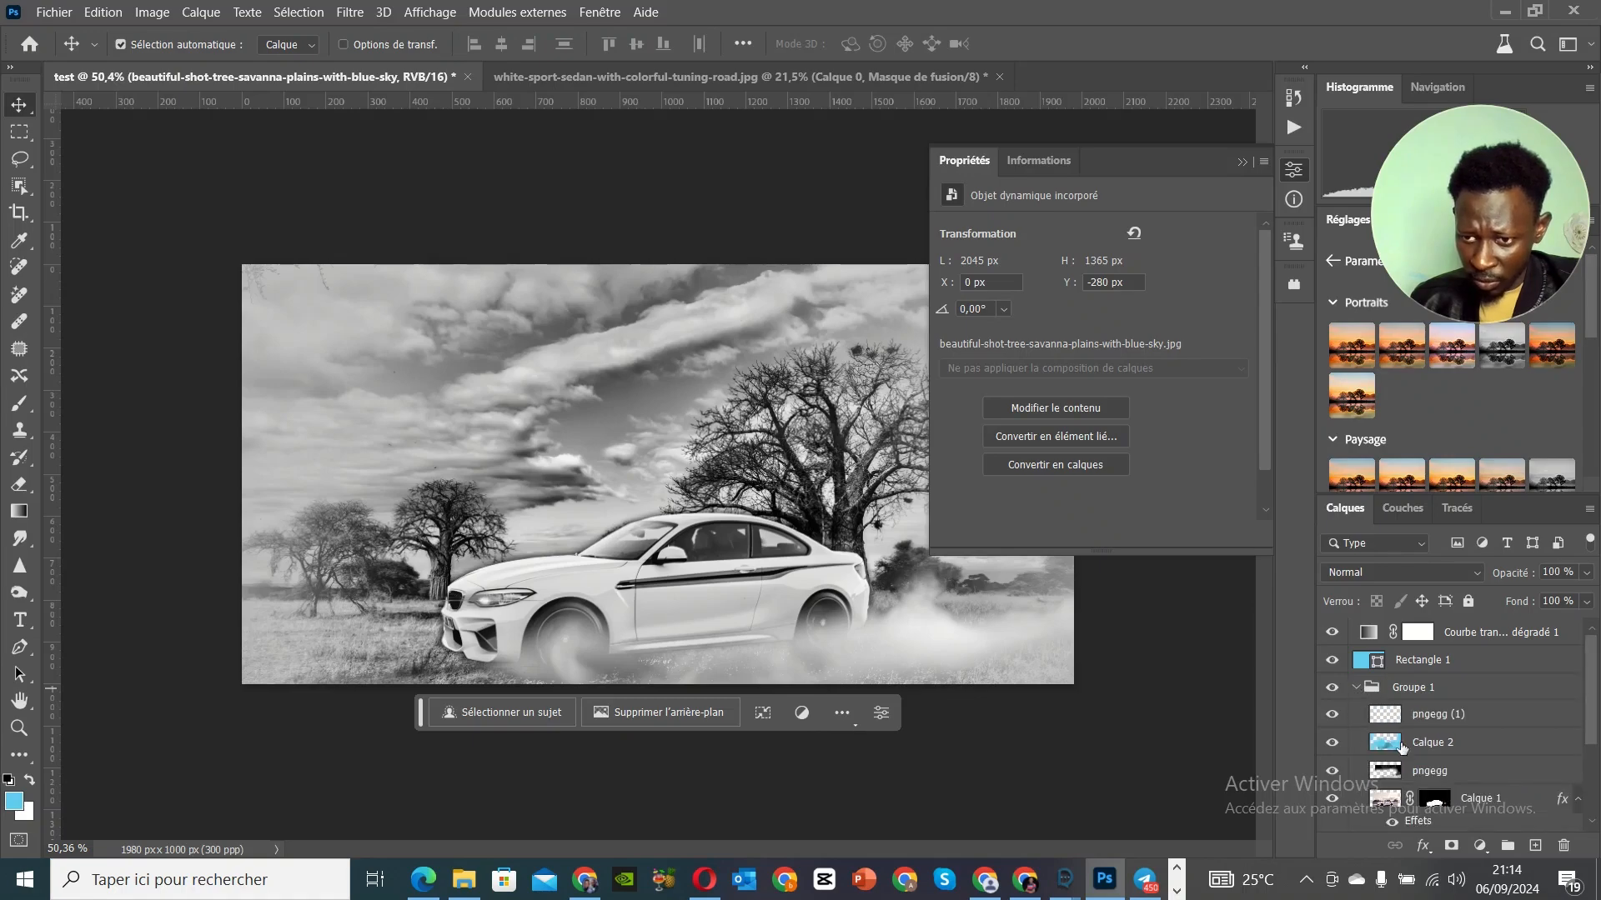
{"action": "left_click", "coordinate": [1444, 773]}
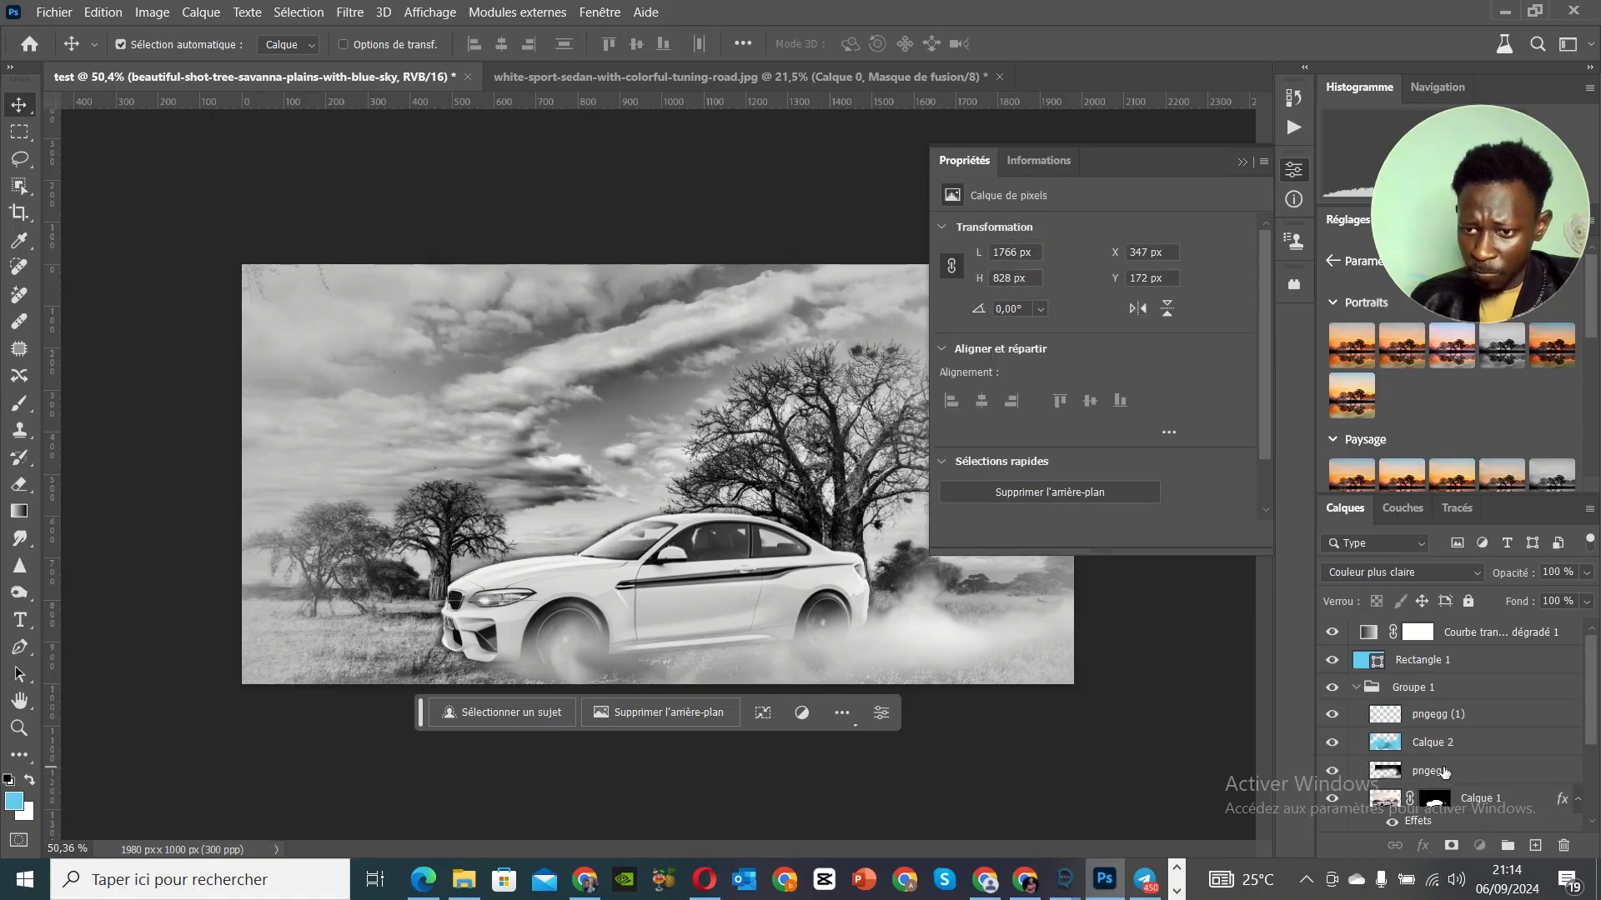
{"action": "left_click", "coordinate": [1586, 601]}
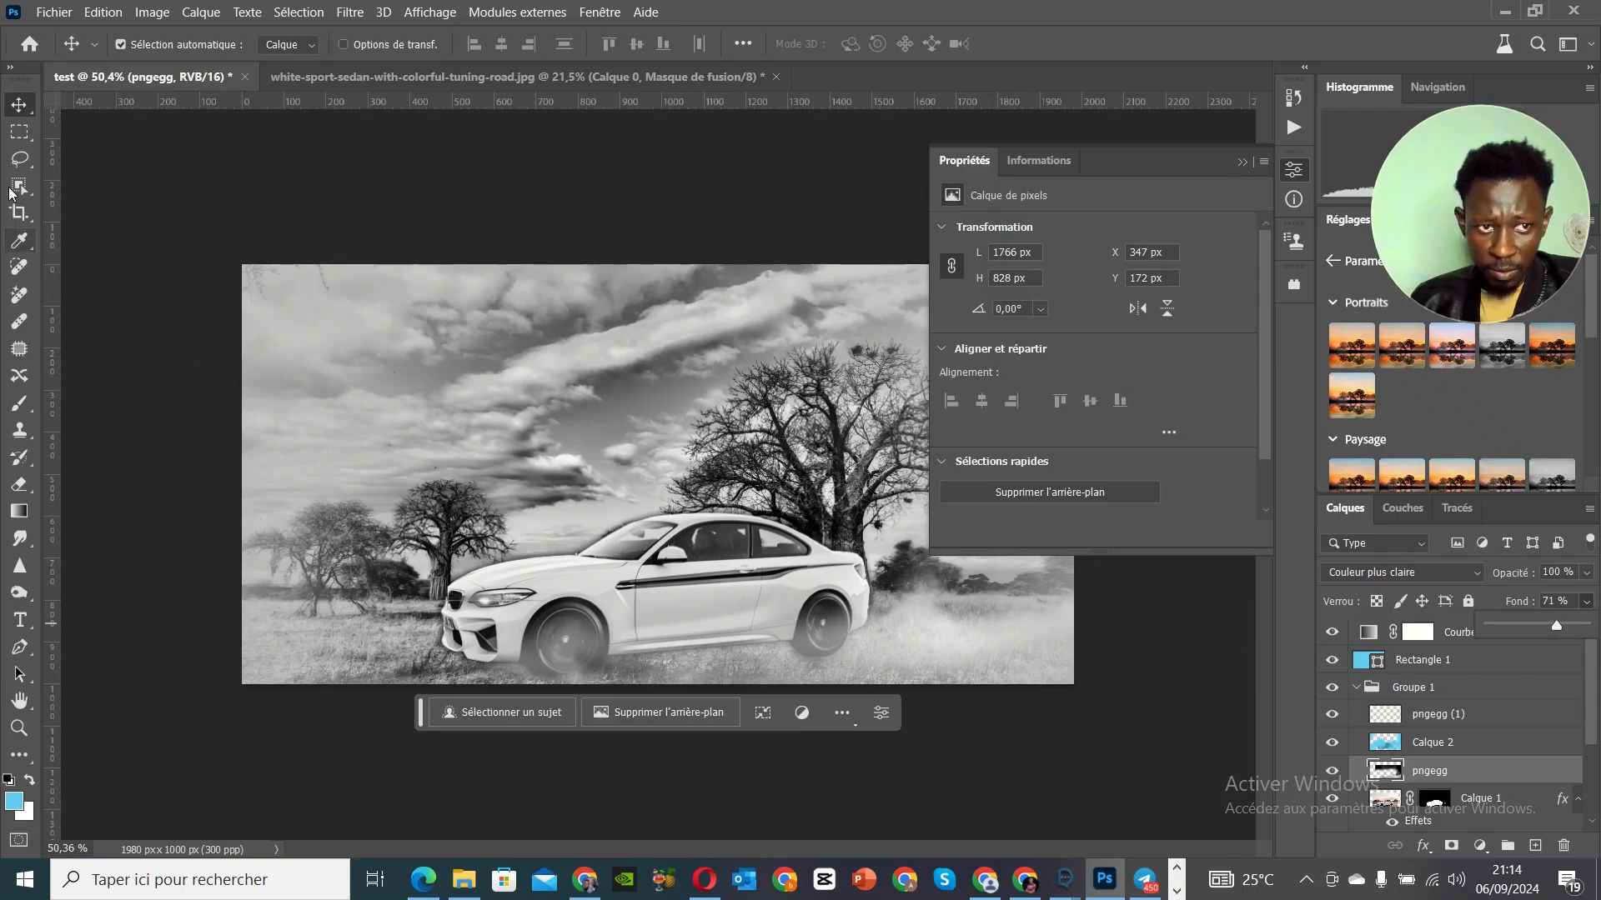
{"action": "left_click", "coordinate": [19, 108]}
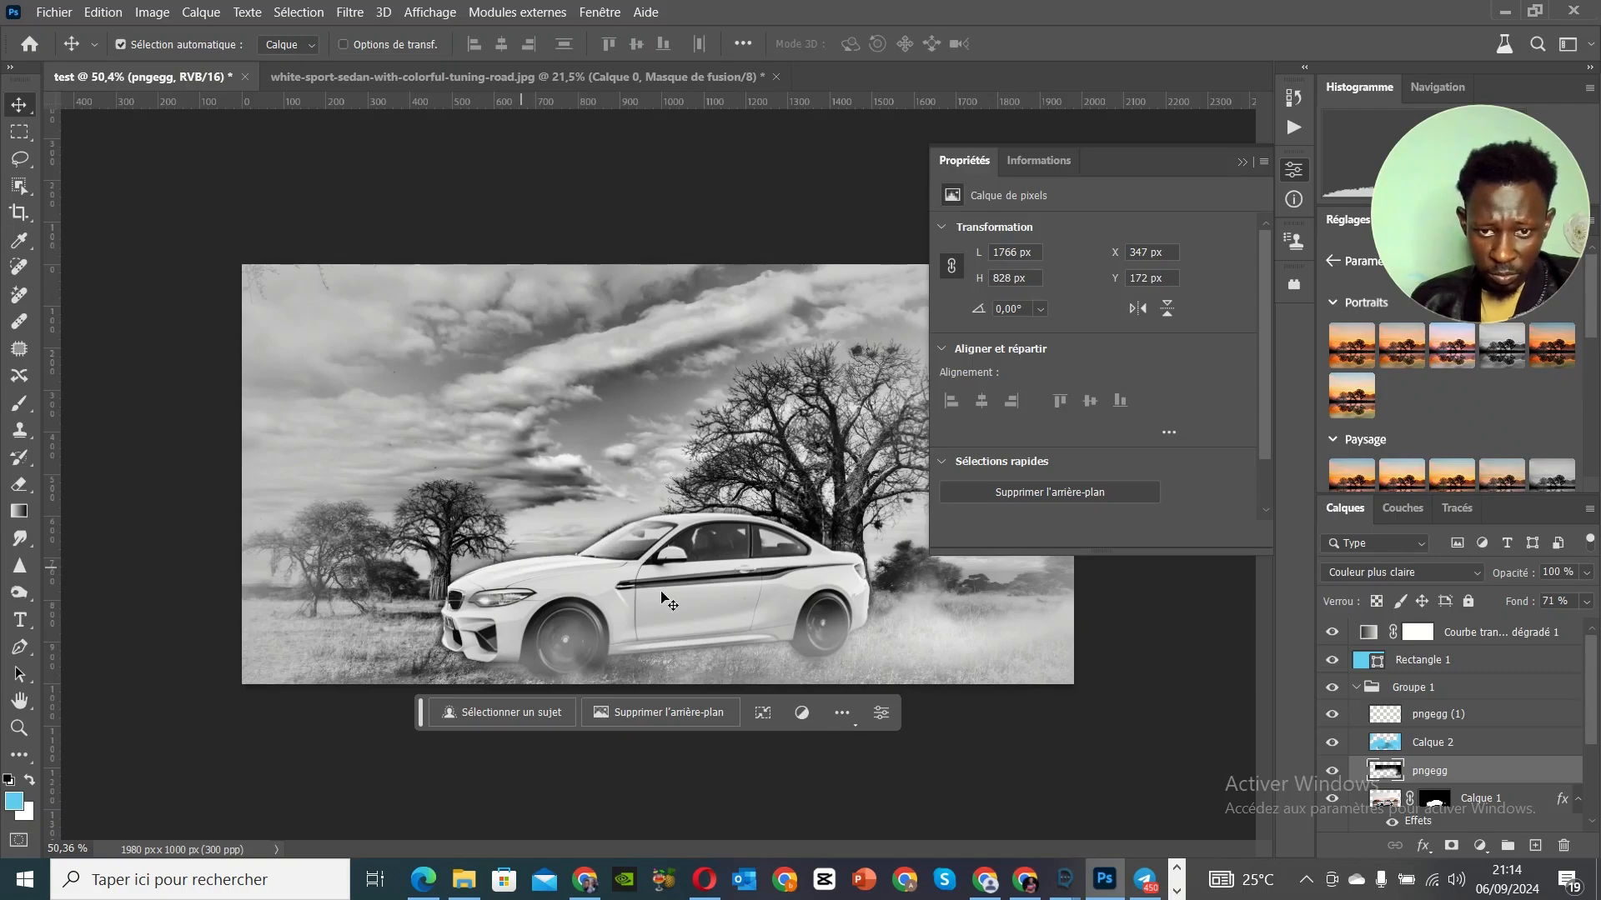
{"action": "key", "text": "super"}
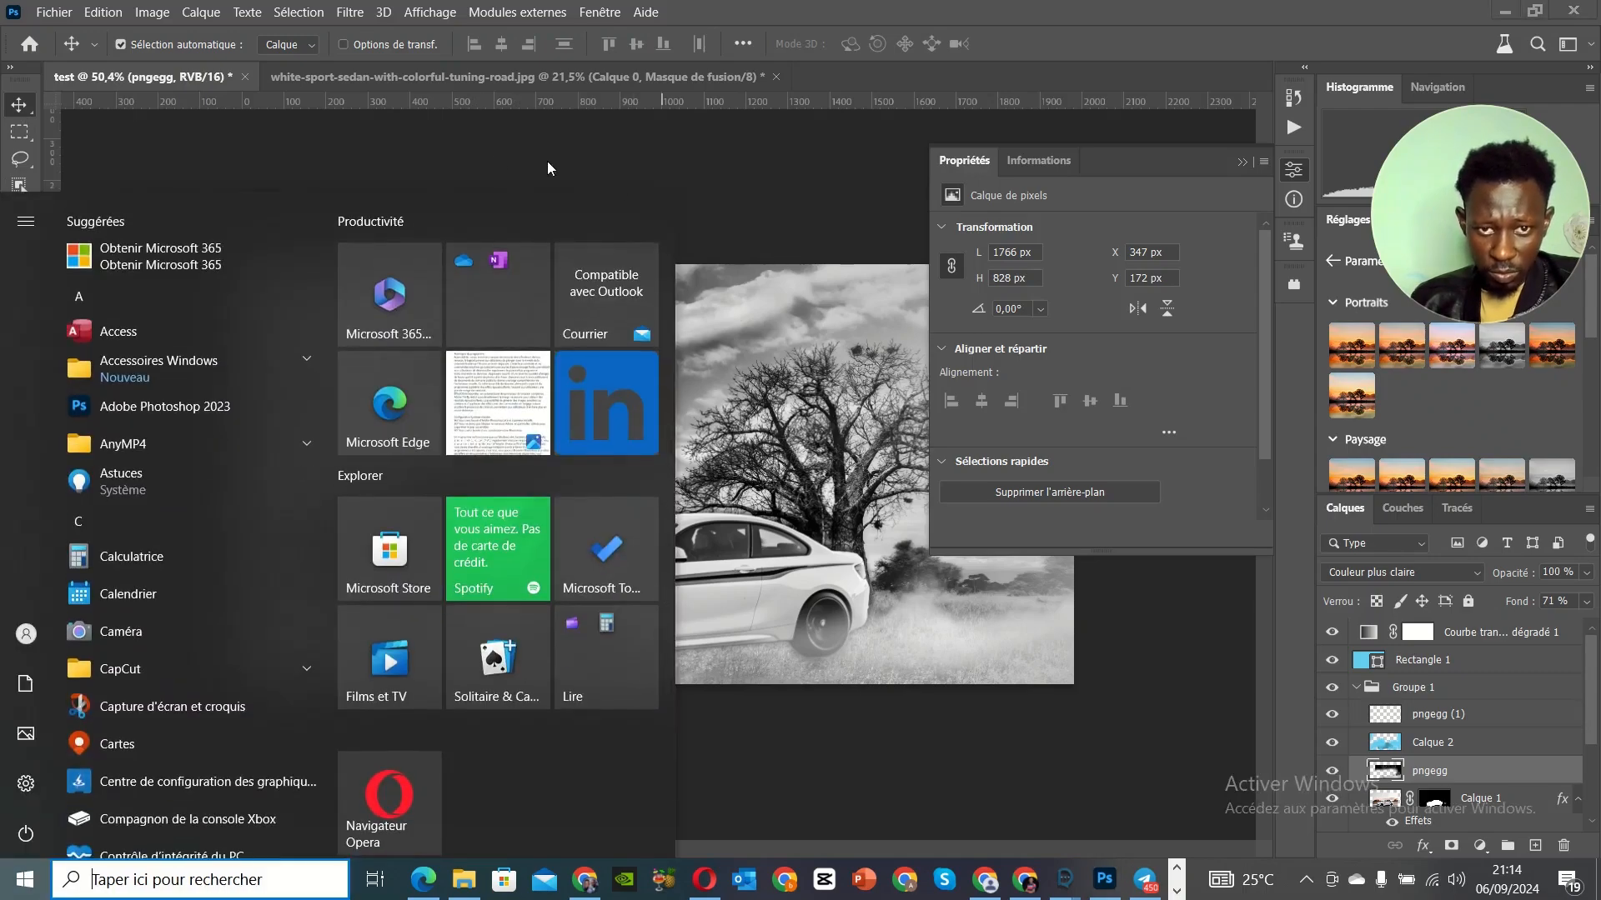
{"action": "left_click", "coordinate": [25, 103]}
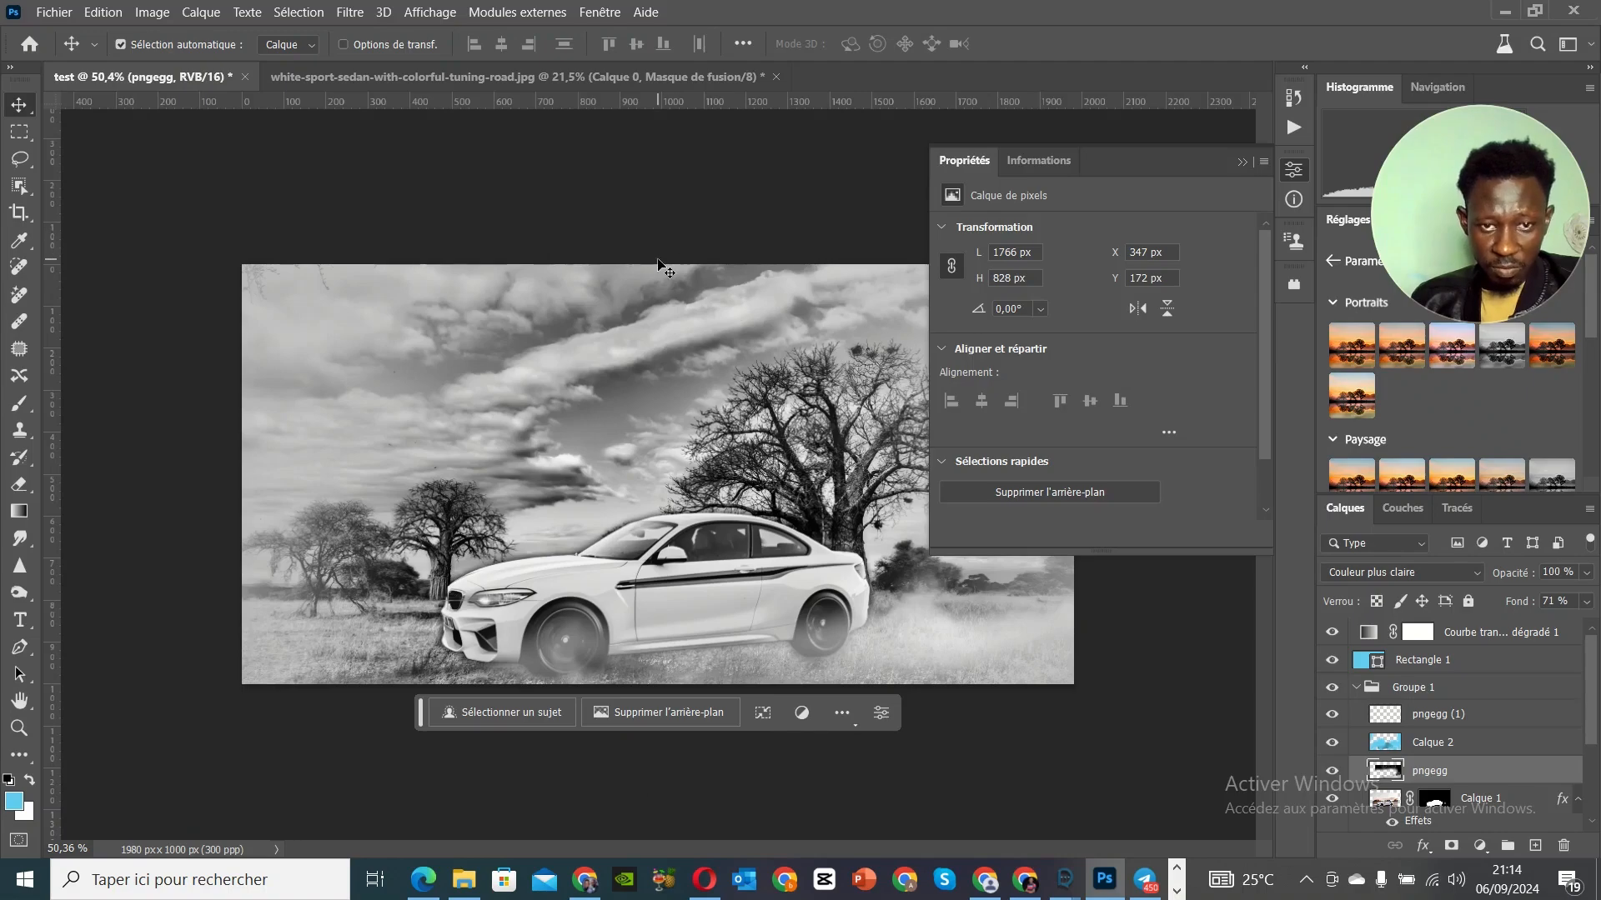
{"action": "key", "text": "ctrl+o"}
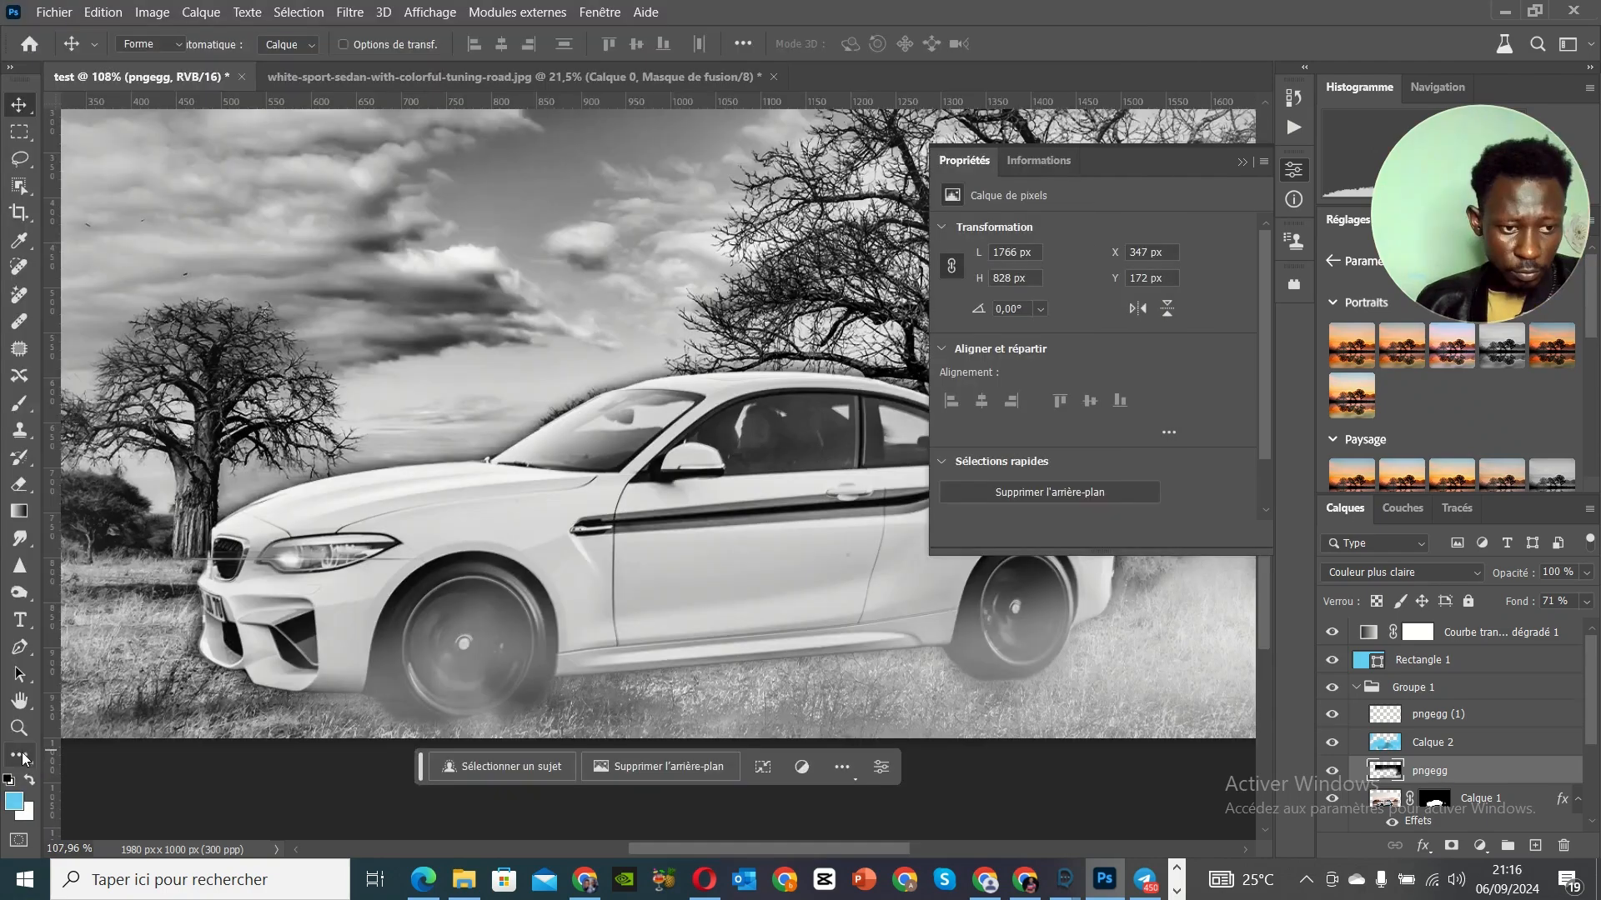
Step: Choose the Burn tool and set its brush size to 102 px
{"action": "left_click", "coordinate": [25, 755]}
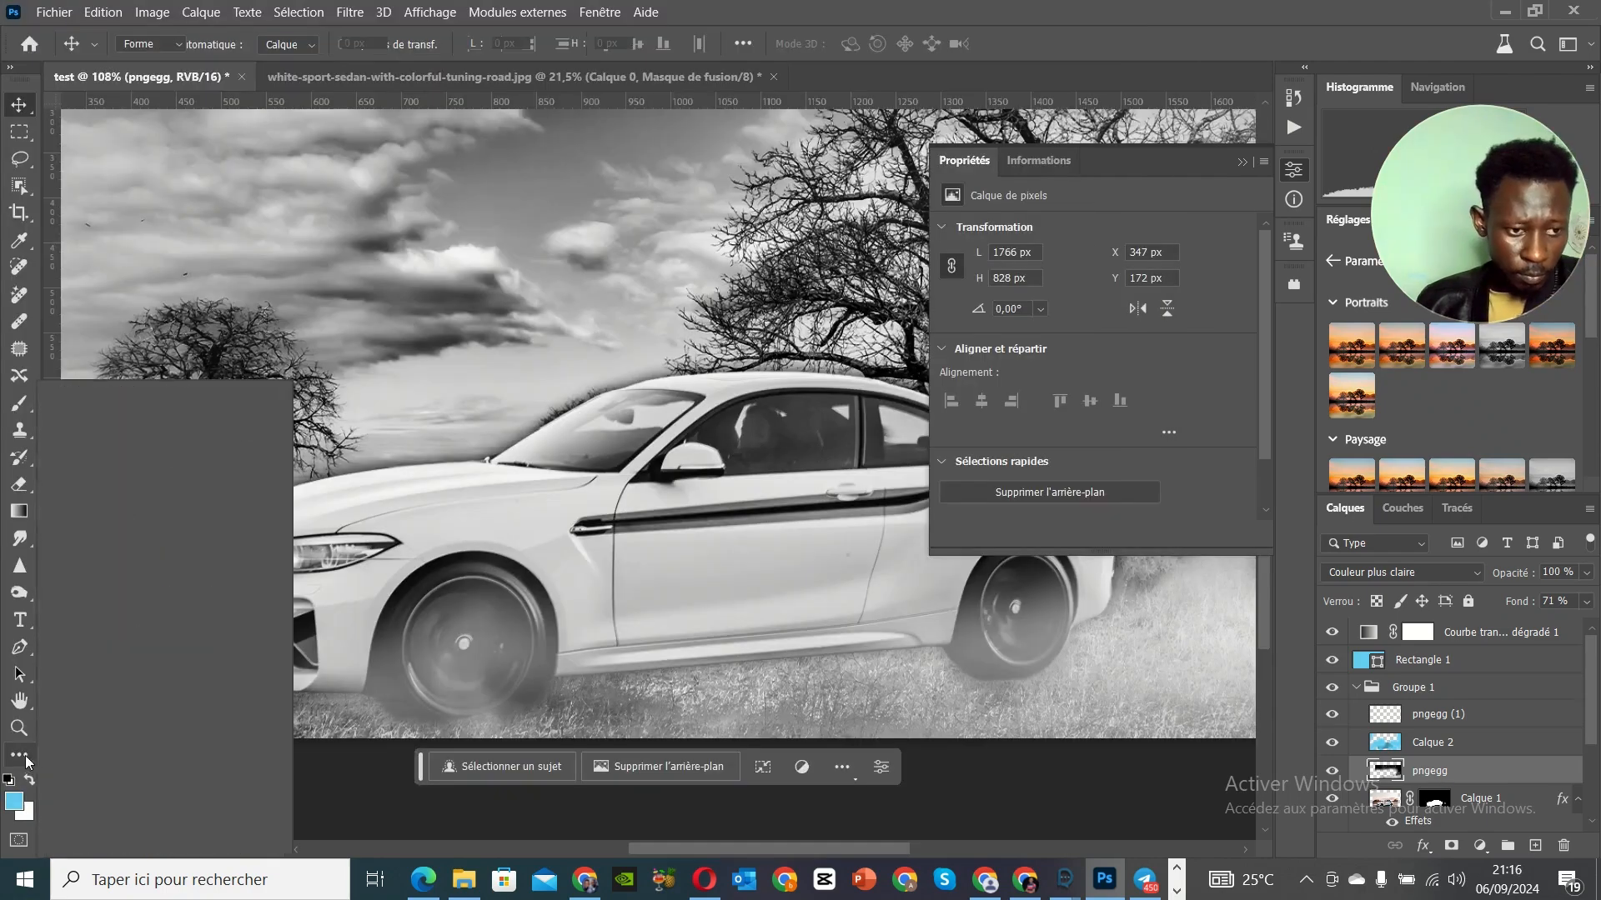
{"action": "right_click", "coordinate": [20, 592]}
{"action": "left_click", "coordinate": [72, 614]}
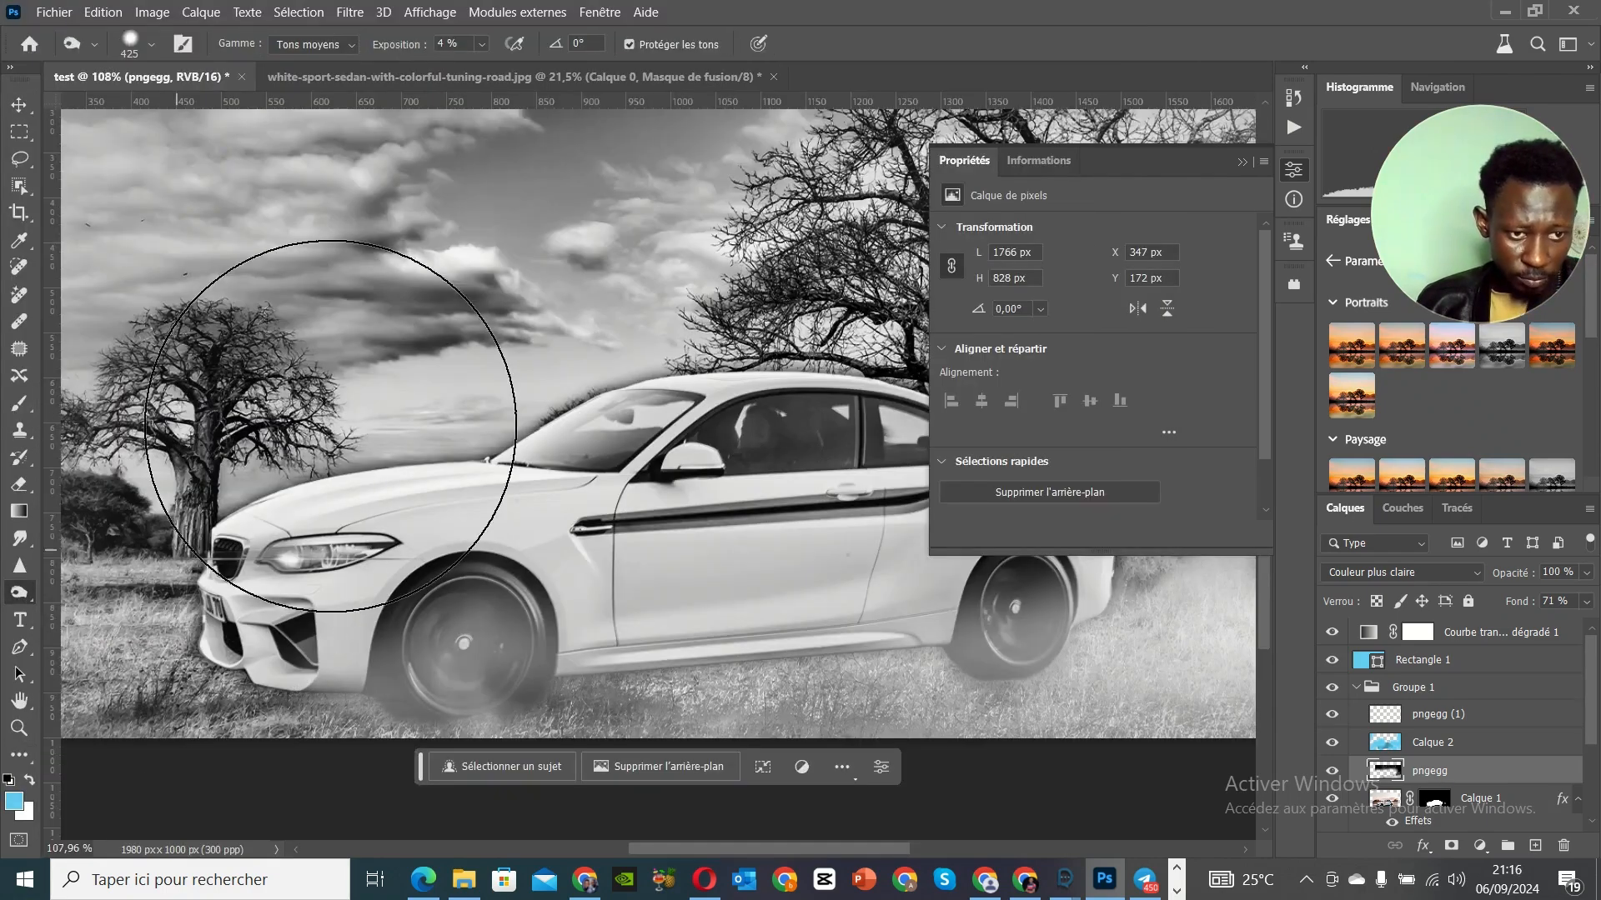
{"action": "right_click", "coordinate": [449, 374]}
{"action": "left_click", "coordinate": [629, 423]}
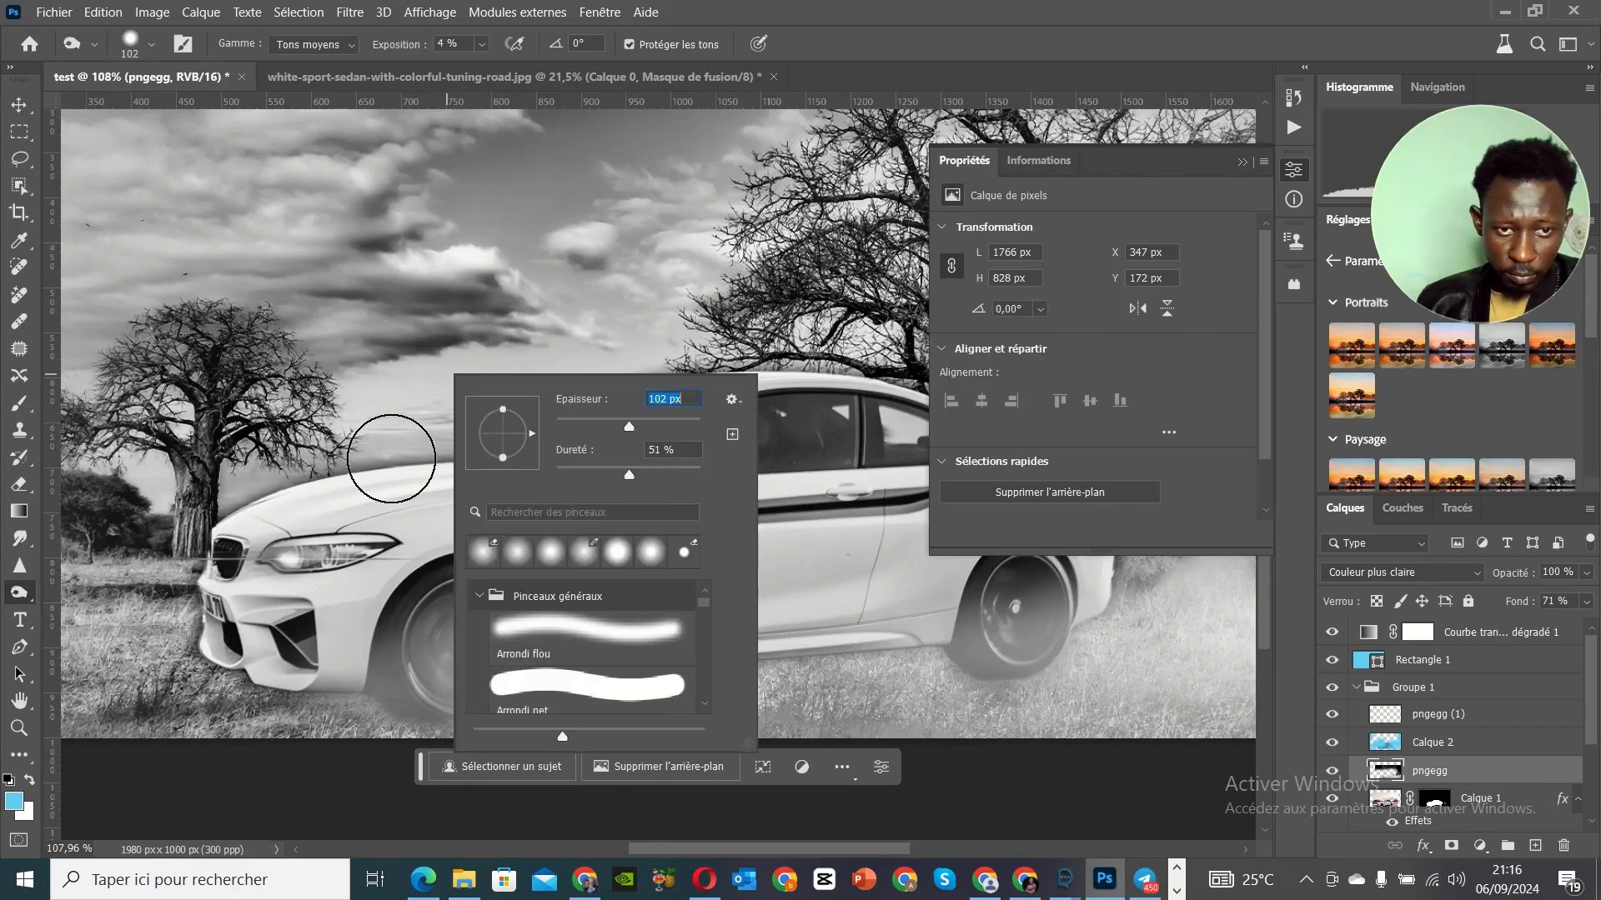
{"action": "left_click", "coordinate": [392, 458]}
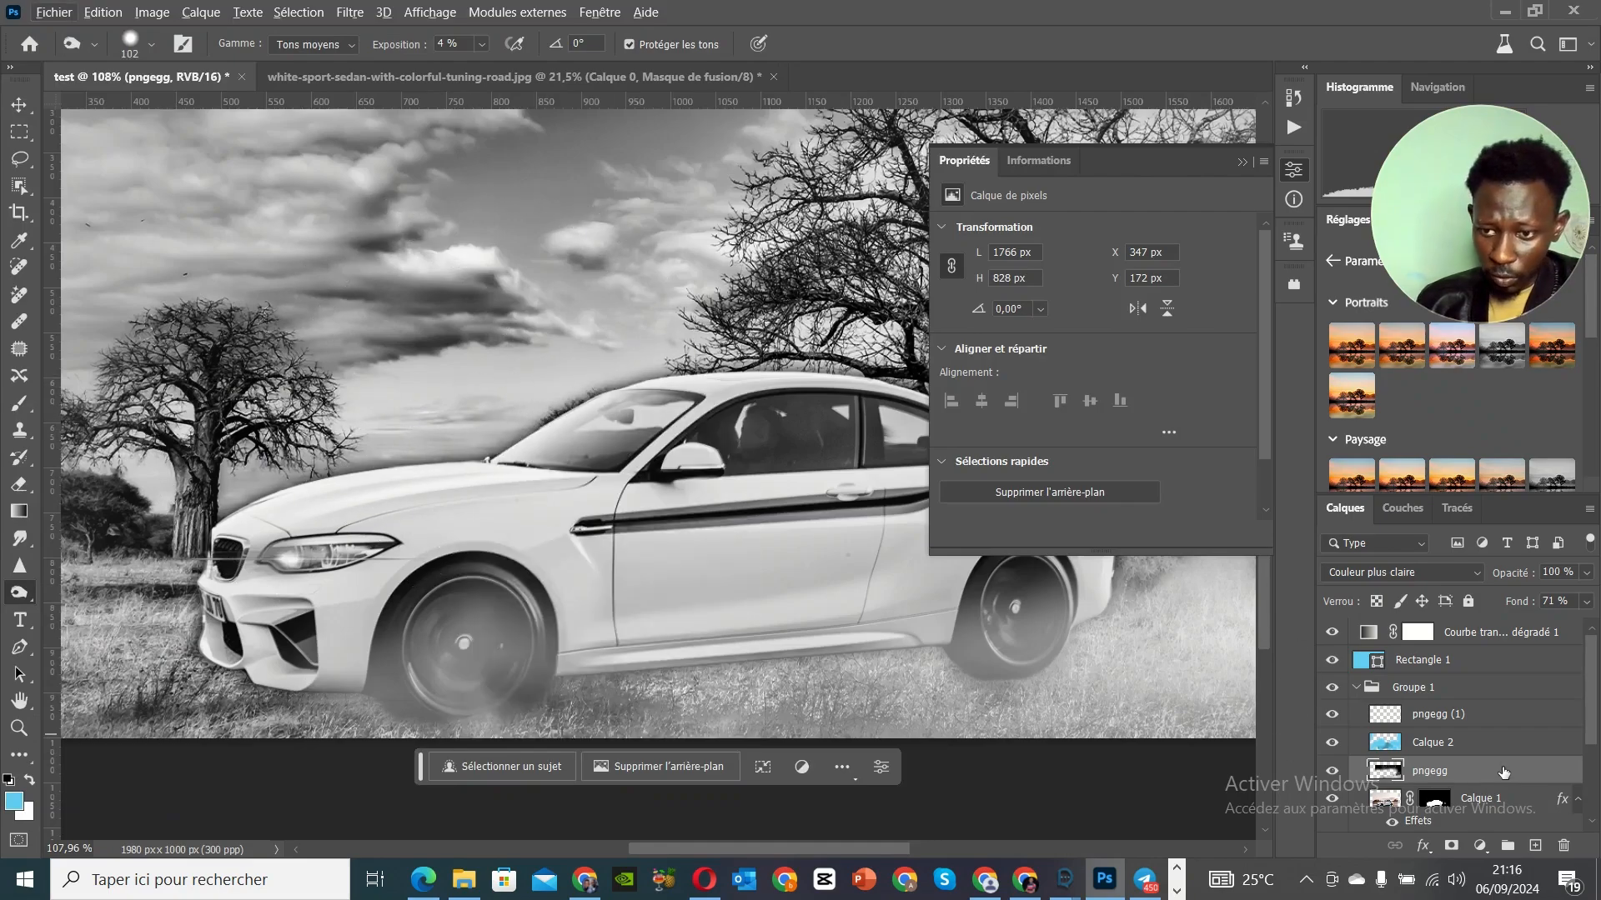
Step: Set the fill of the Calque 2 layer in Groupe 1 to 92 %
{"action": "scroll", "coordinate": [1504, 772], "scroll_direction": "down", "scroll_amount": 1}
{"action": "left_click", "coordinate": [1475, 742]}
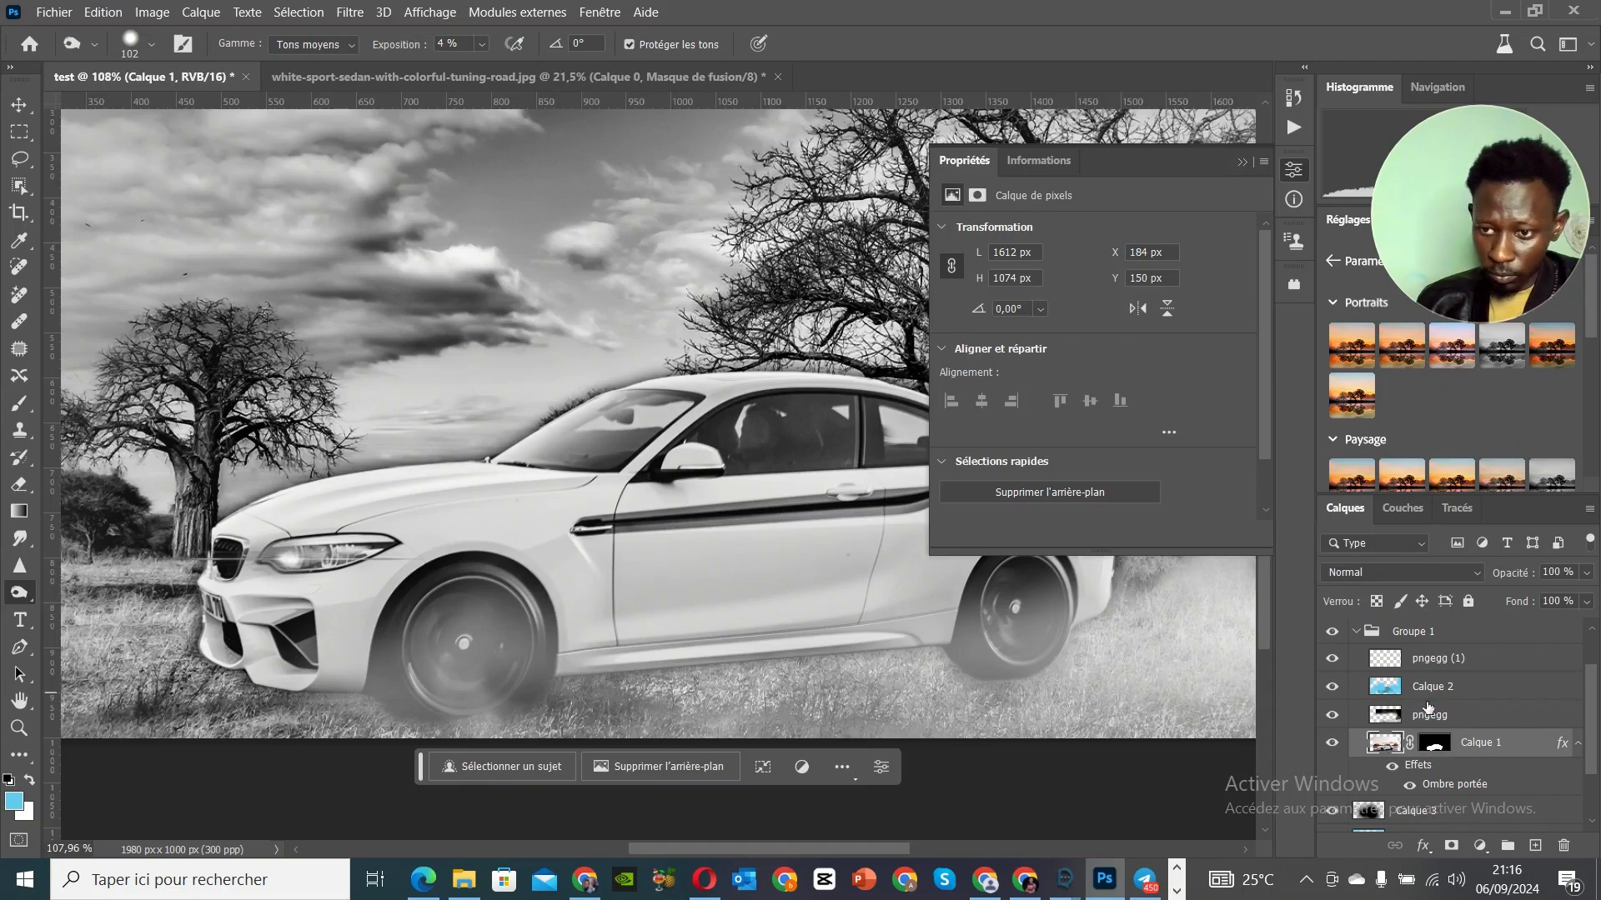
{"action": "left_click", "coordinate": [1450, 686]}
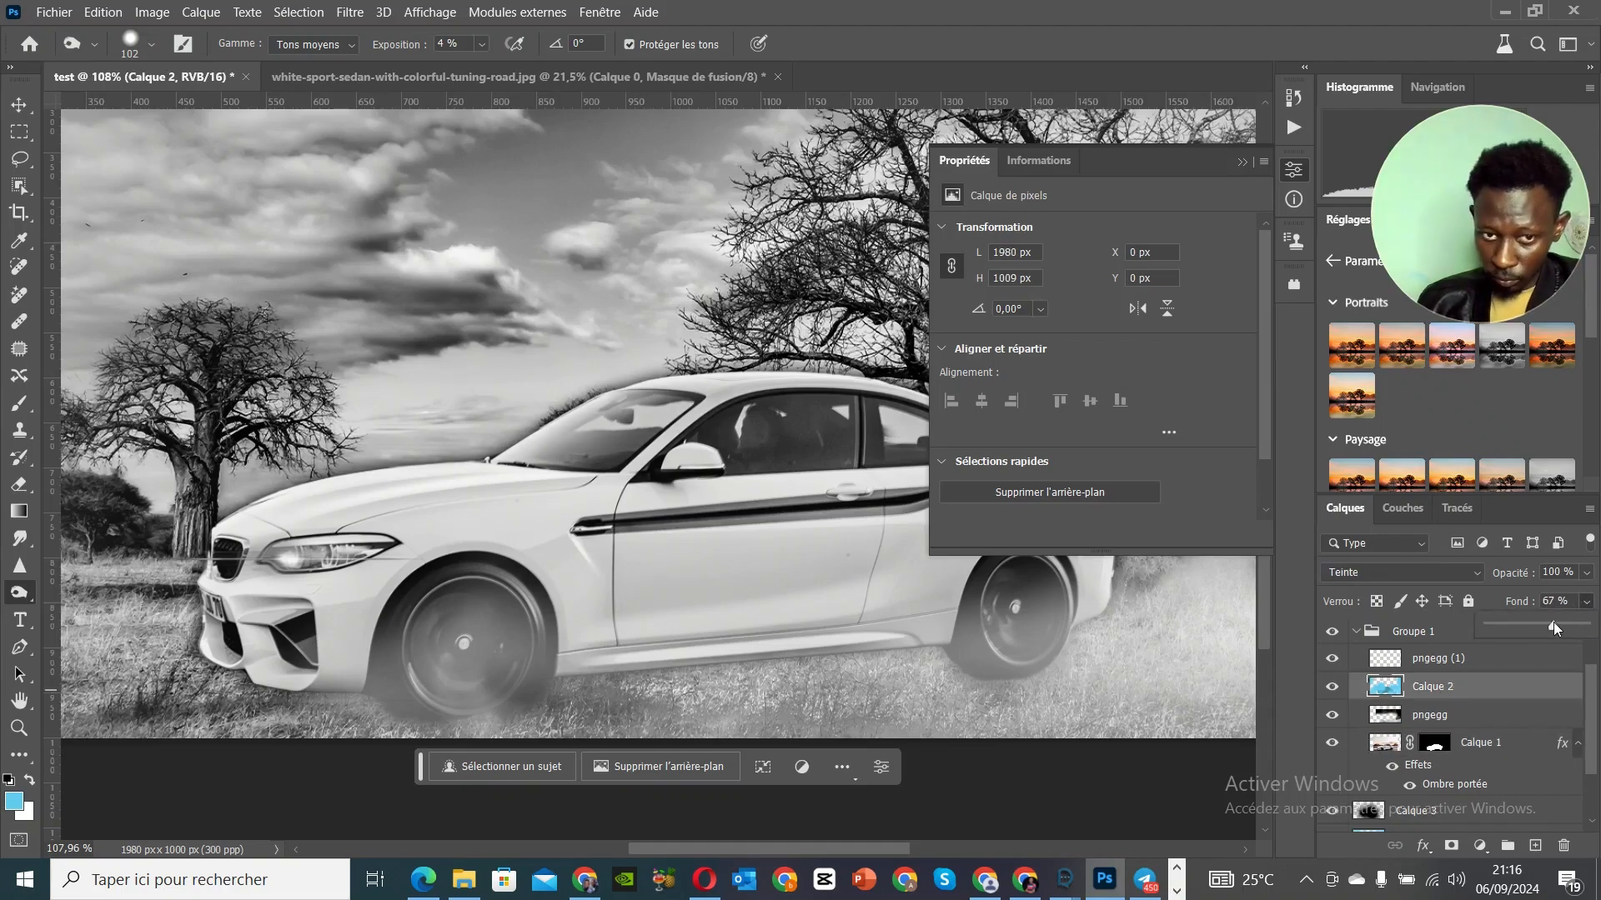
{"action": "left_click_drag", "start_coordinate": [1553, 621], "coordinate": [1580, 623]}
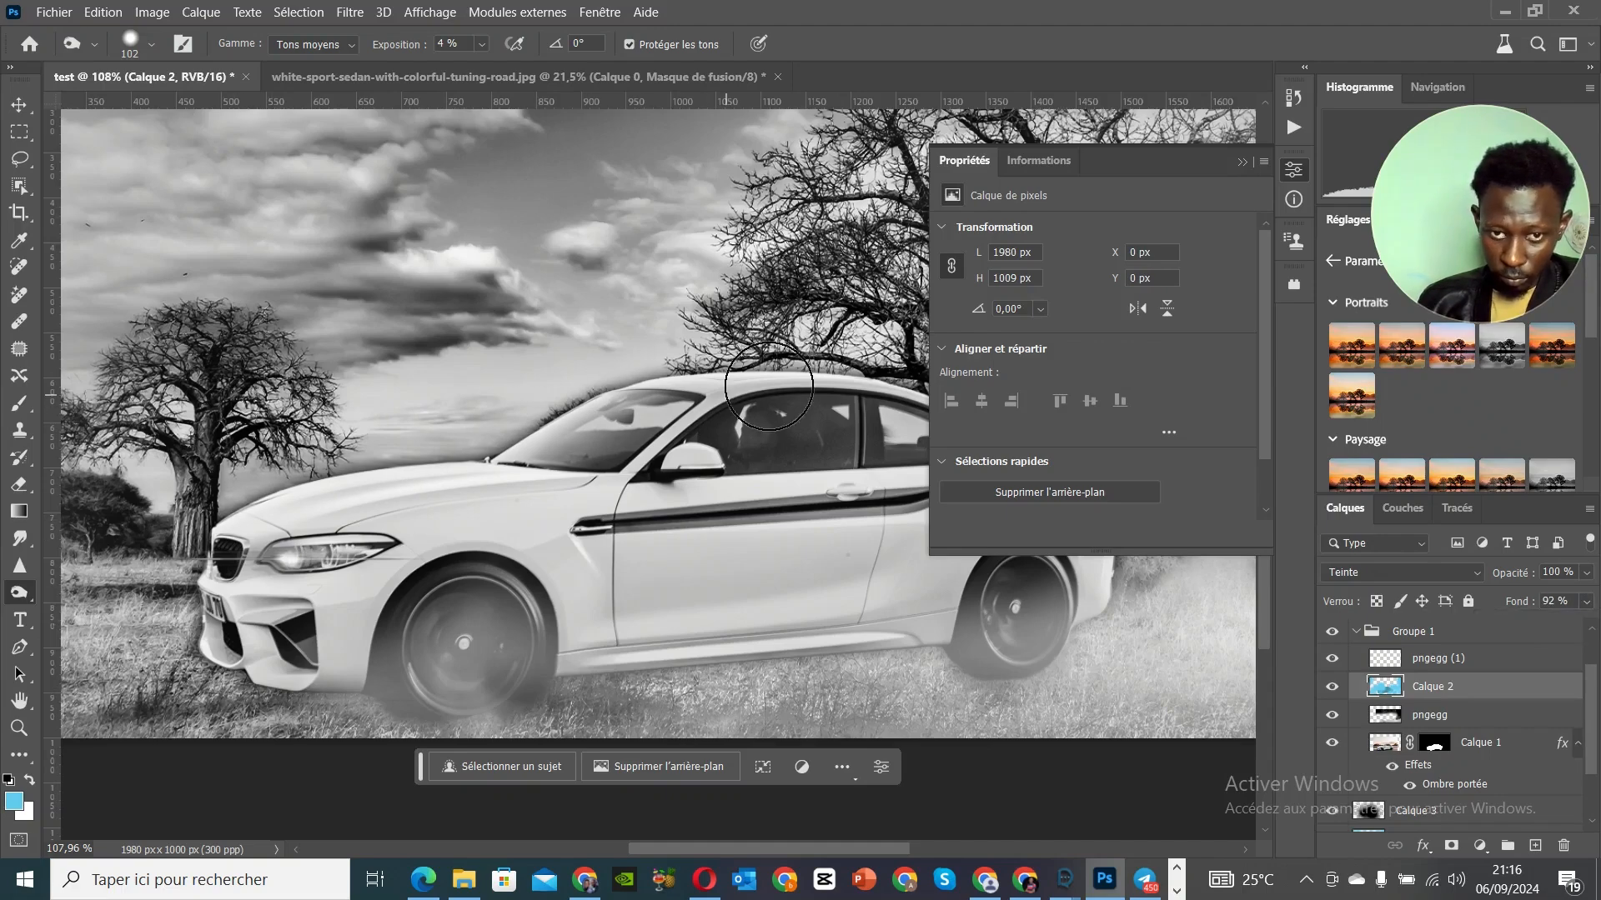
Step: Toggle the visibility of the Calque 1 car layer and of its effects to compare the image with and without them
{"action": "left_click", "coordinate": [1332, 743]}
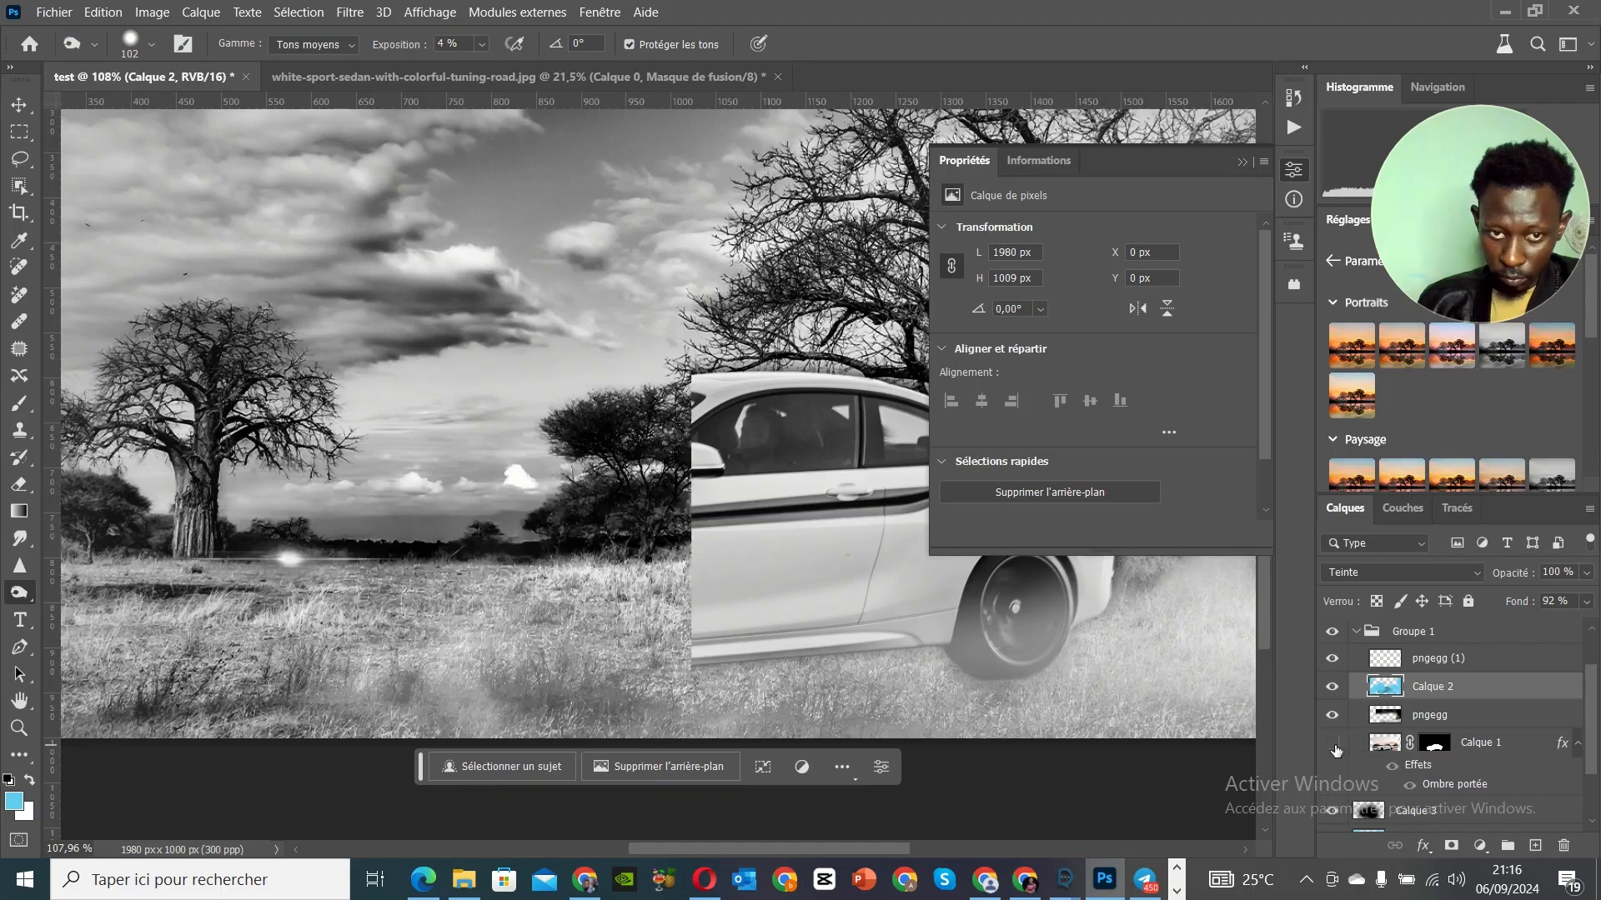
{"action": "left_click", "coordinate": [1332, 743]}
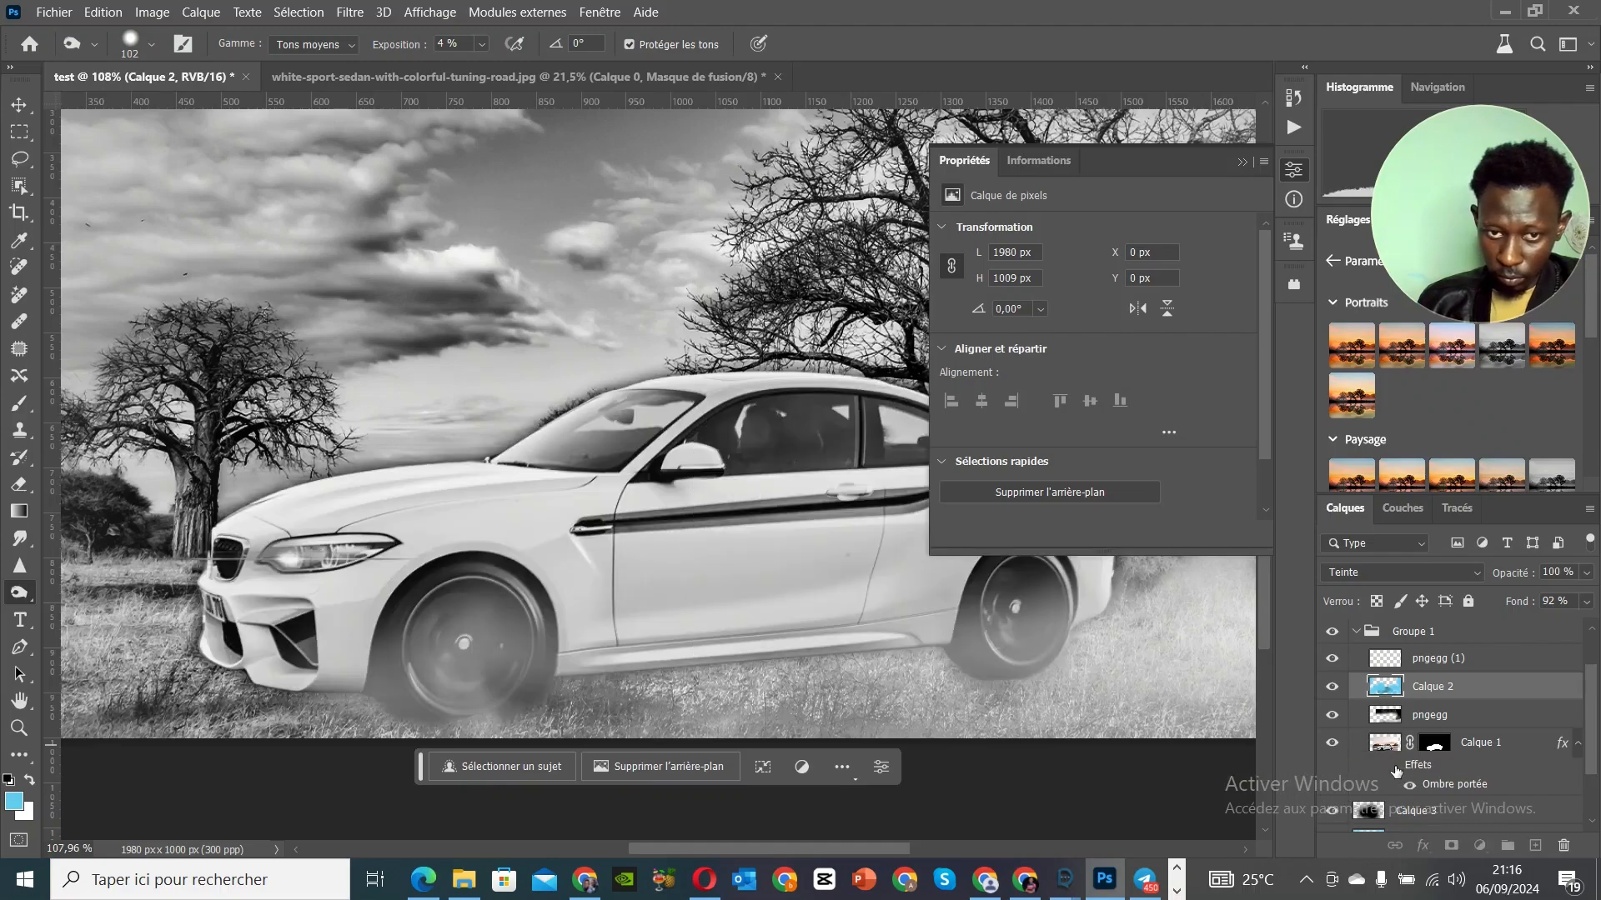
{"action": "left_click", "coordinate": [1393, 766]}
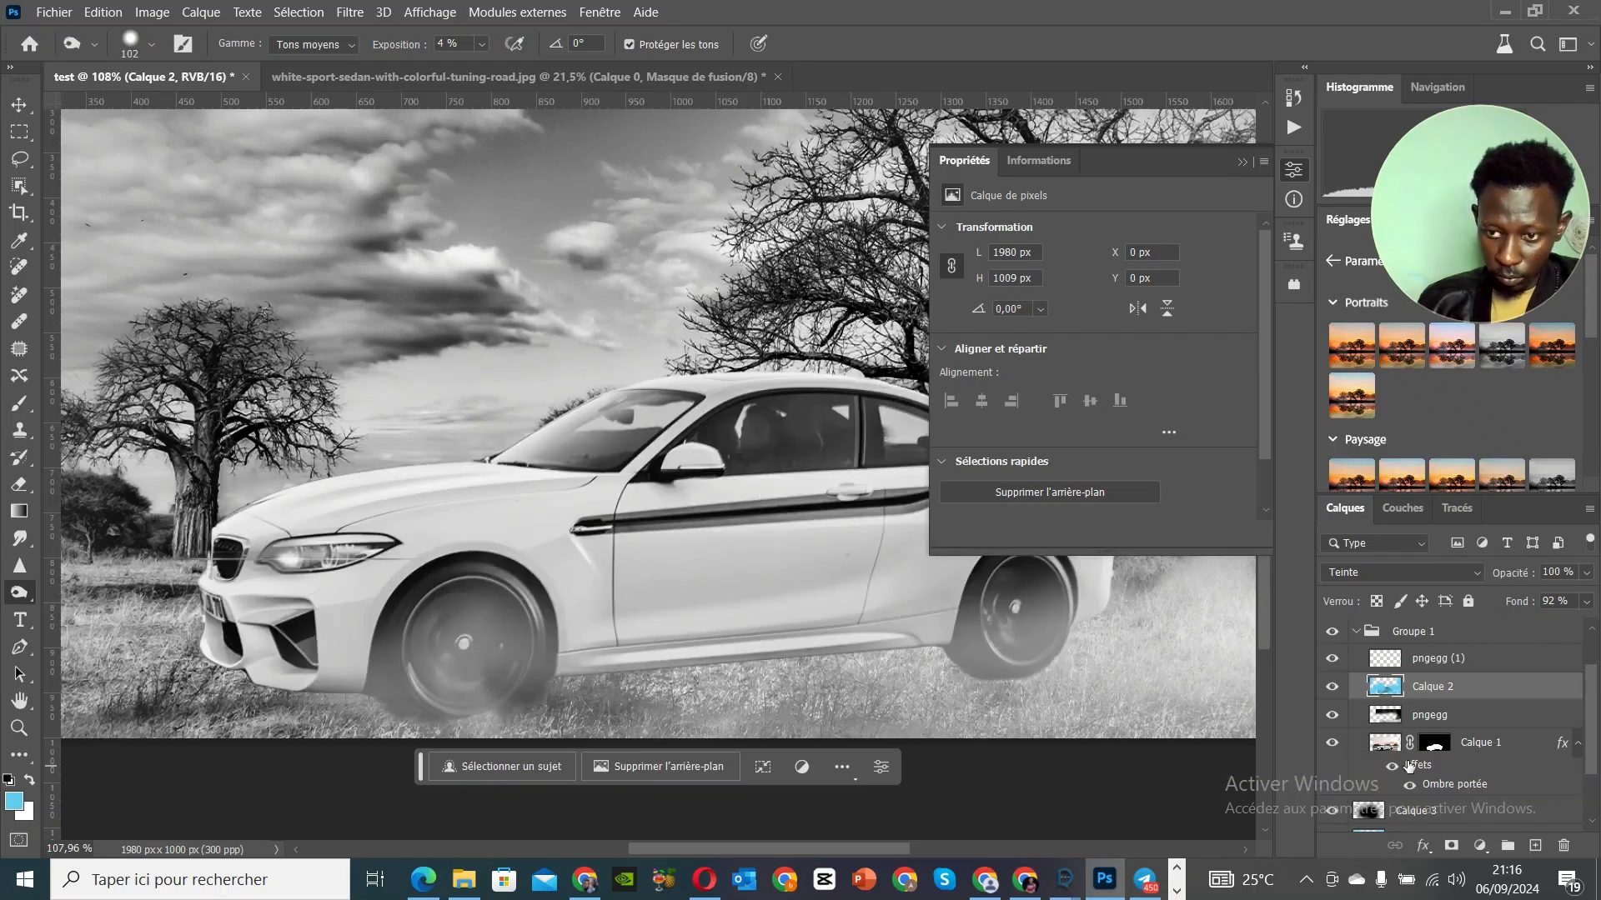
Step: Set the drop shadow opacity of the Calque 1 car layer to 46 % and put away the layer properties
{"action": "left_click", "coordinate": [1522, 750]}
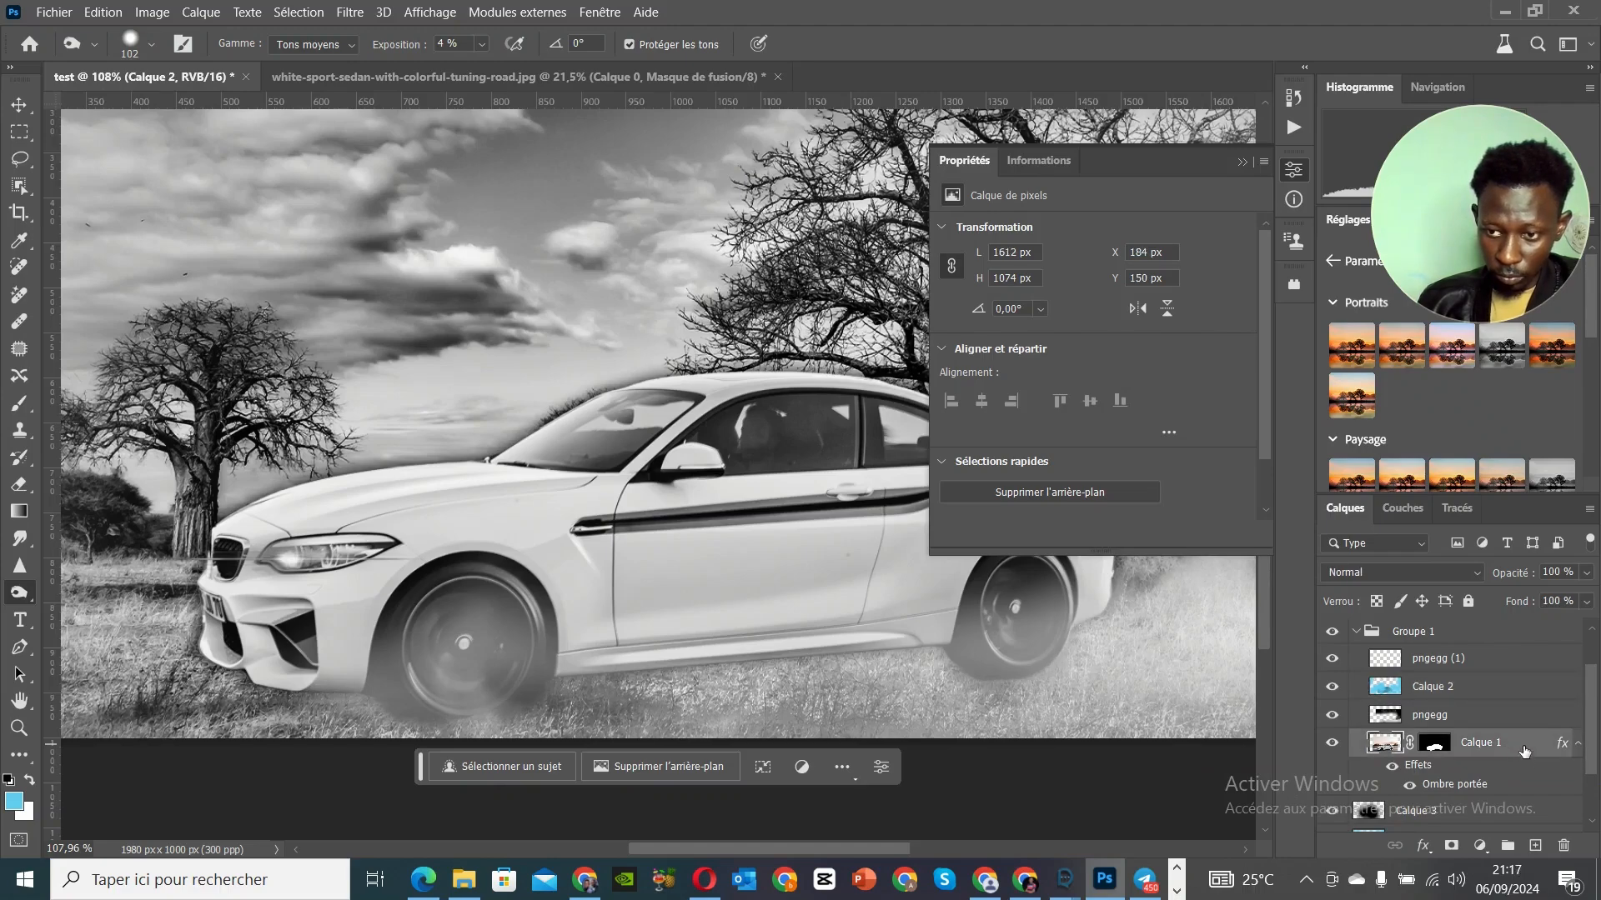
{"action": "double_click", "coordinate": [1529, 756]}
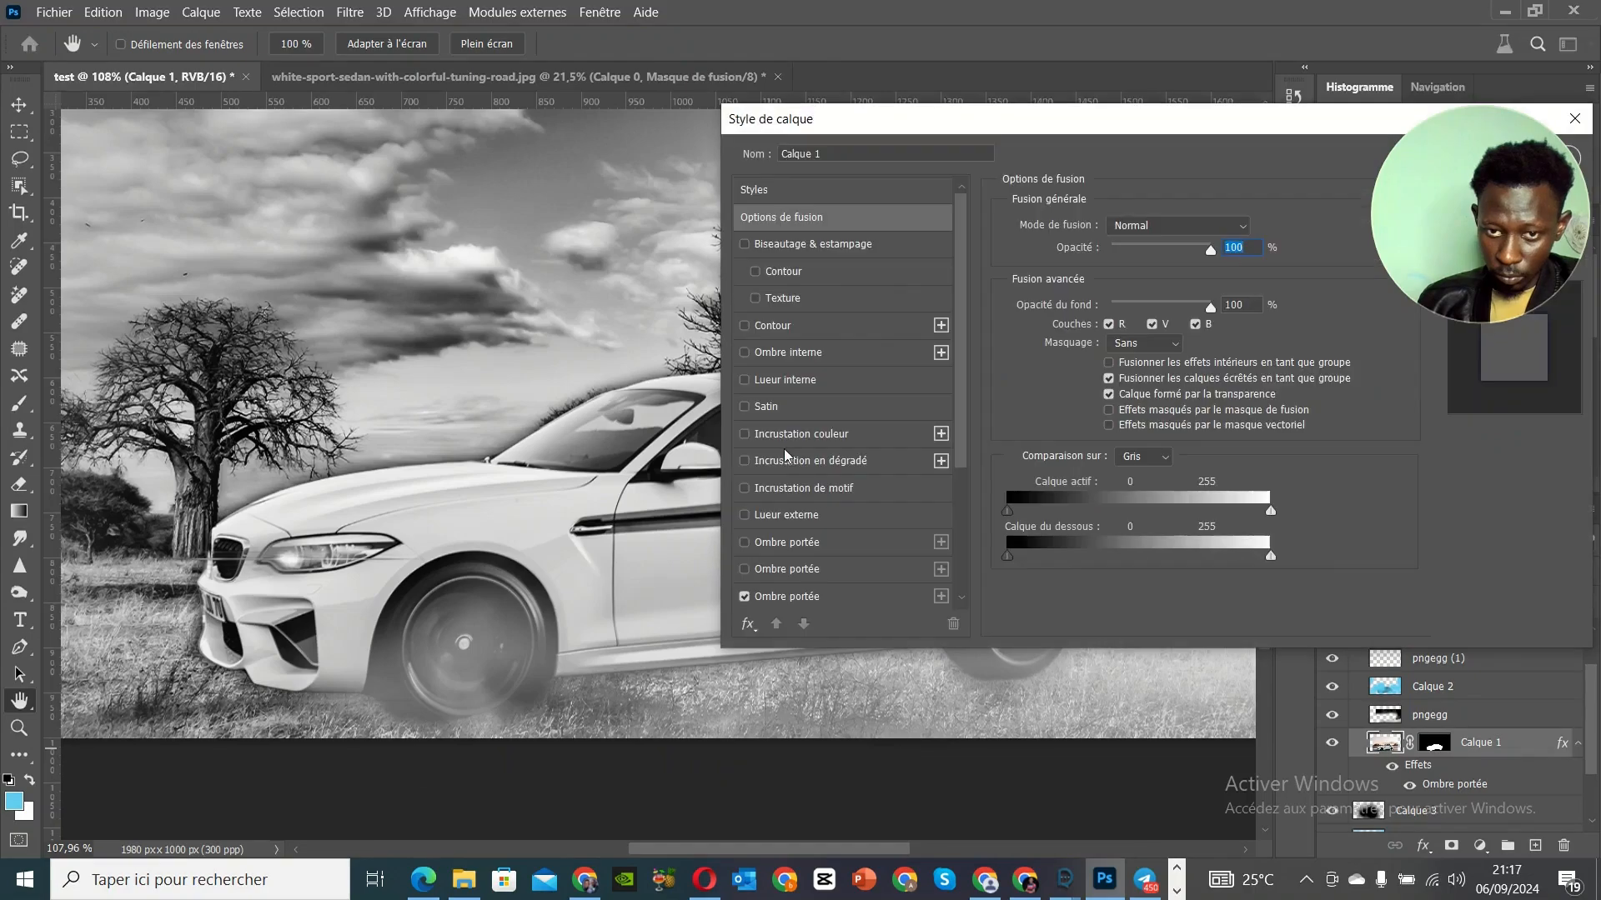
{"action": "left_click", "coordinate": [839, 603]}
{"action": "left_click_drag", "start_coordinate": [1143, 256], "coordinate": [1148, 258]}
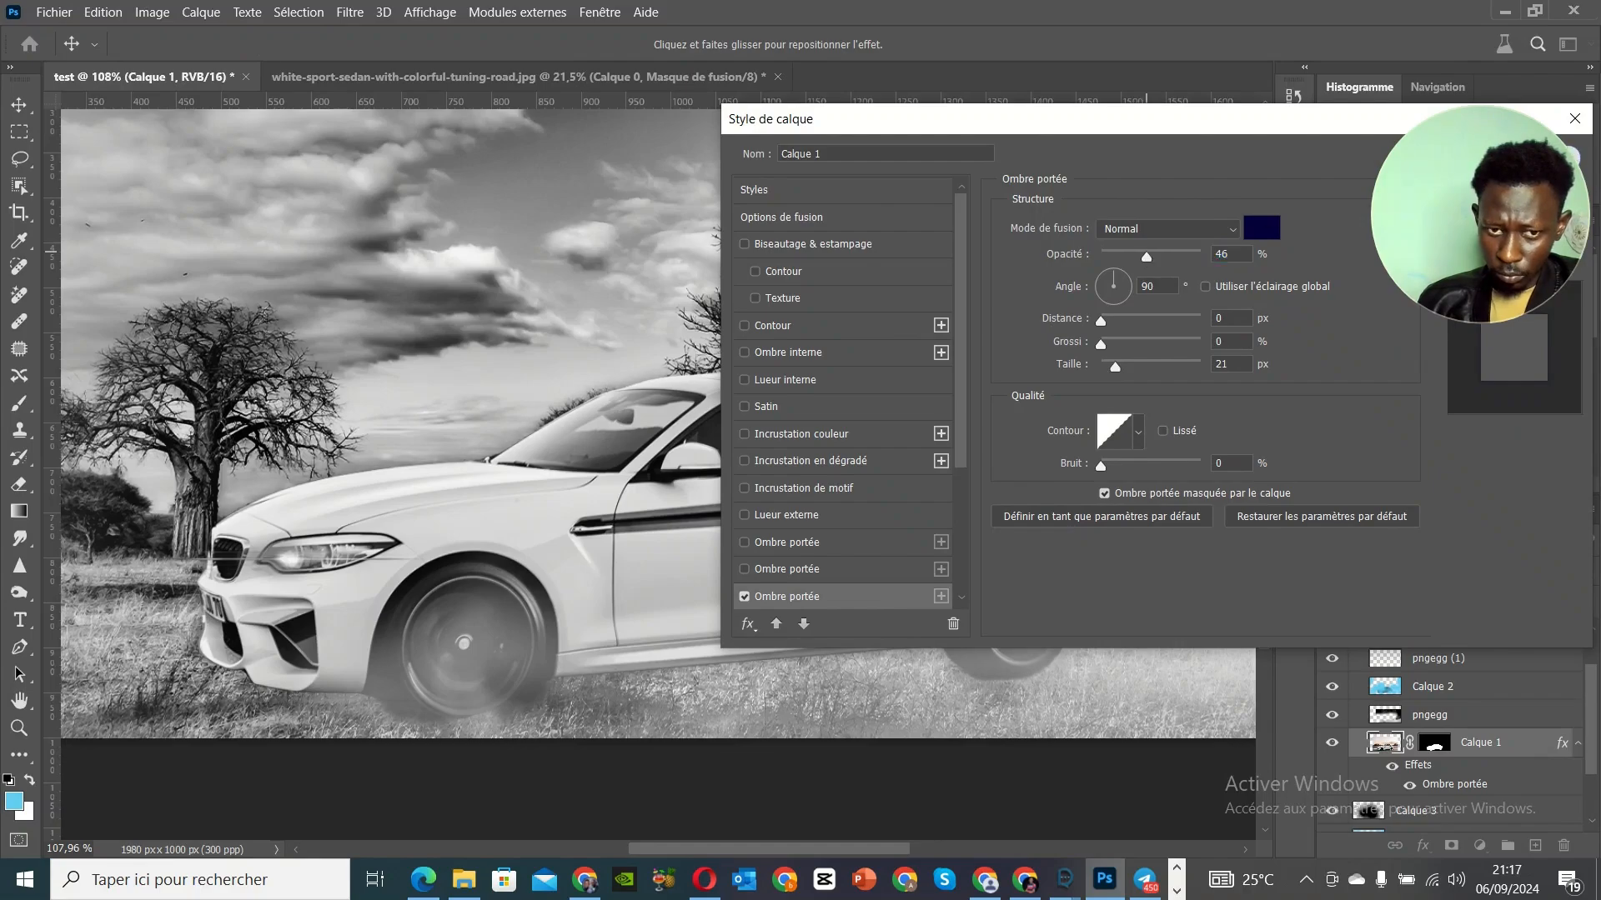
{"action": "key", "text": "Return"}
{"action": "left_click", "coordinate": [1243, 165]}
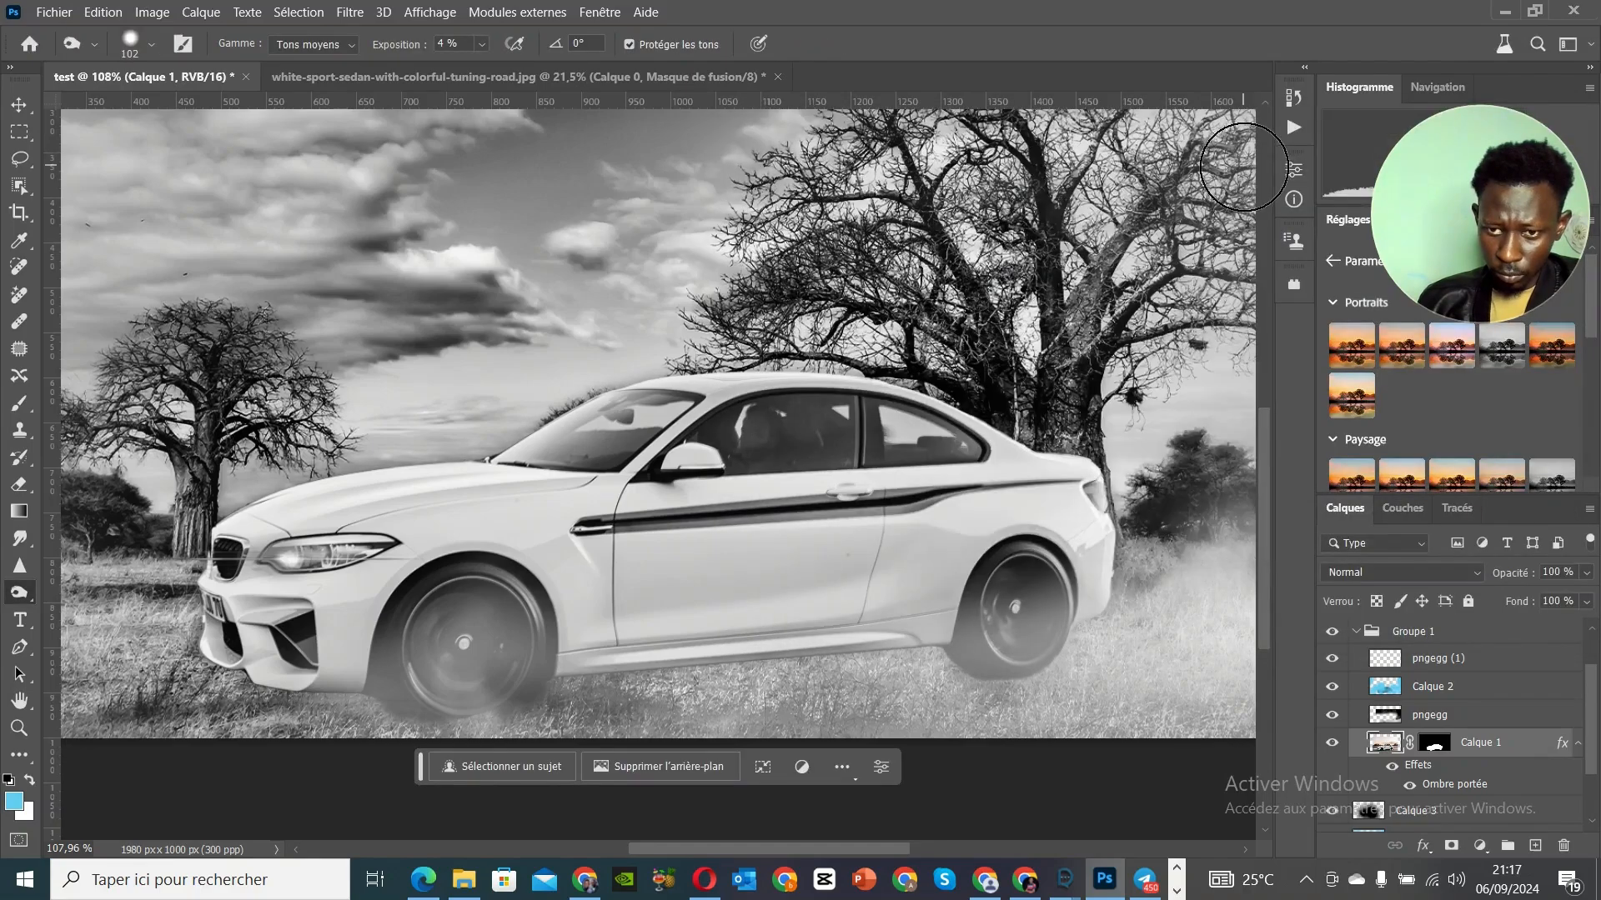
{"action": "left_click", "coordinate": [18, 105]}
{"action": "scroll", "coordinate": [432, 467], "scroll_direction": "down", "scroll_amount": 5}
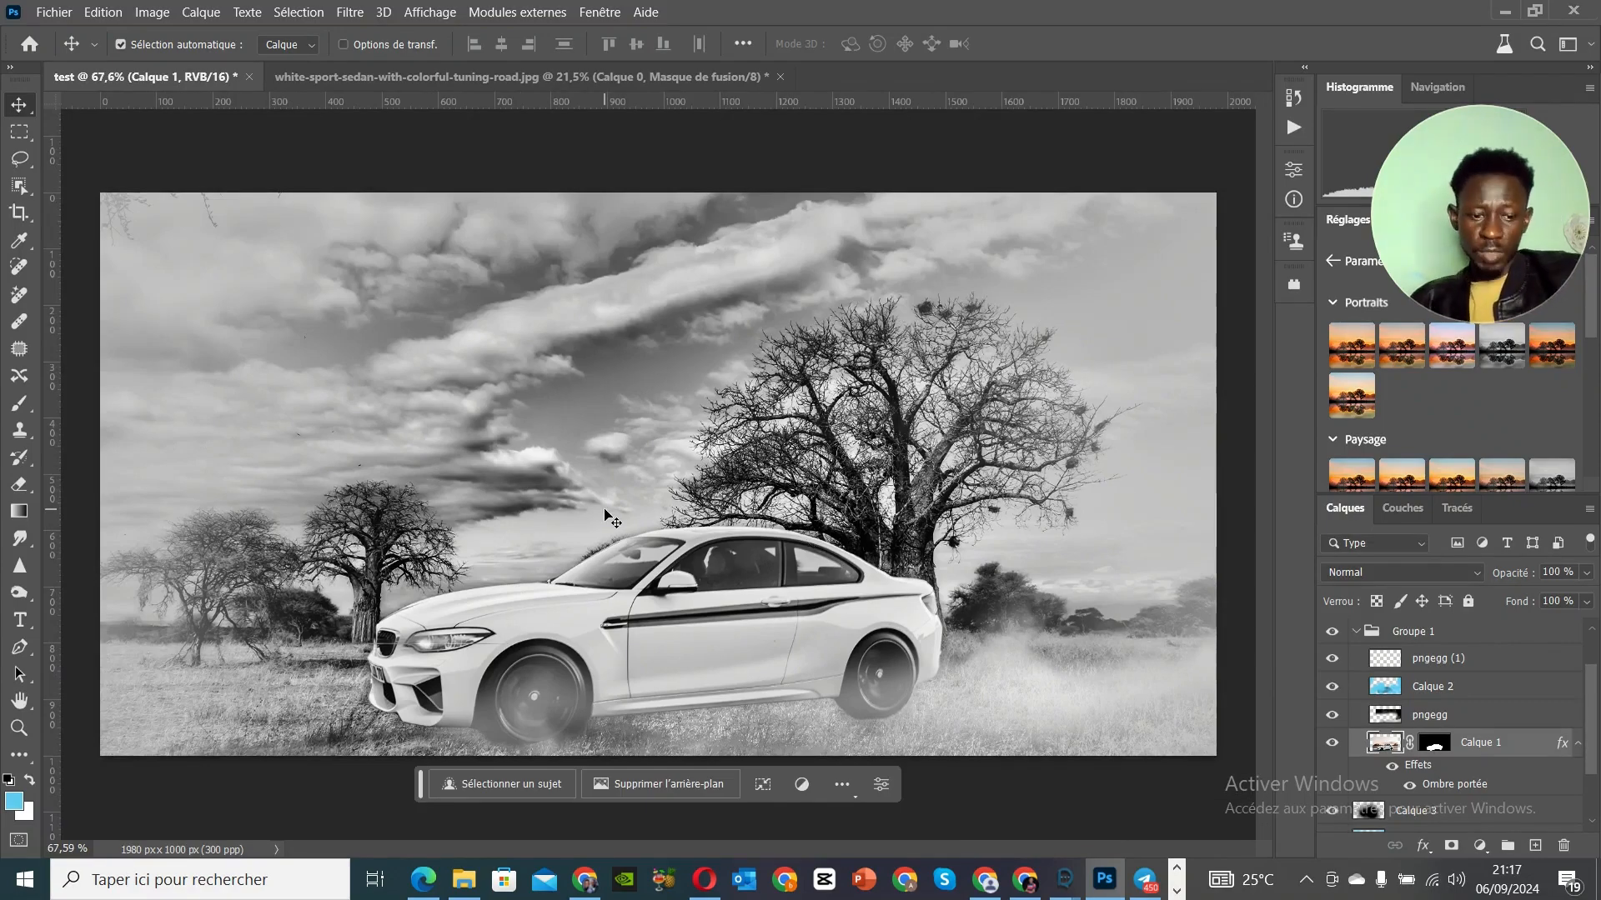
{"action": "key", "text": "super"}
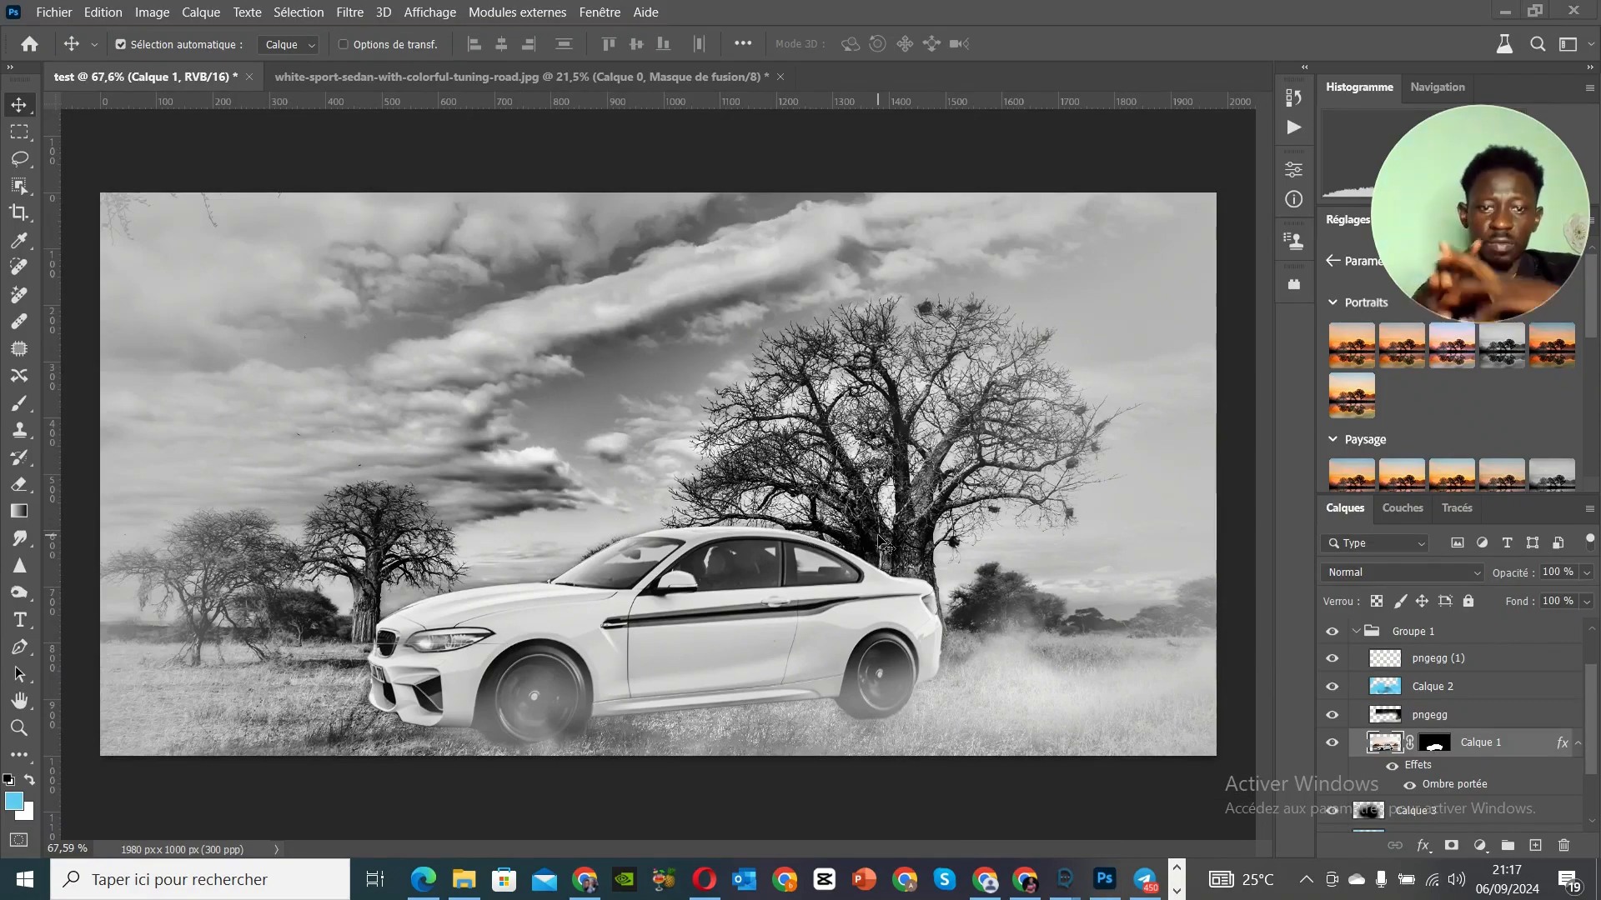
{"action": "left_click", "coordinate": [28, 115]}
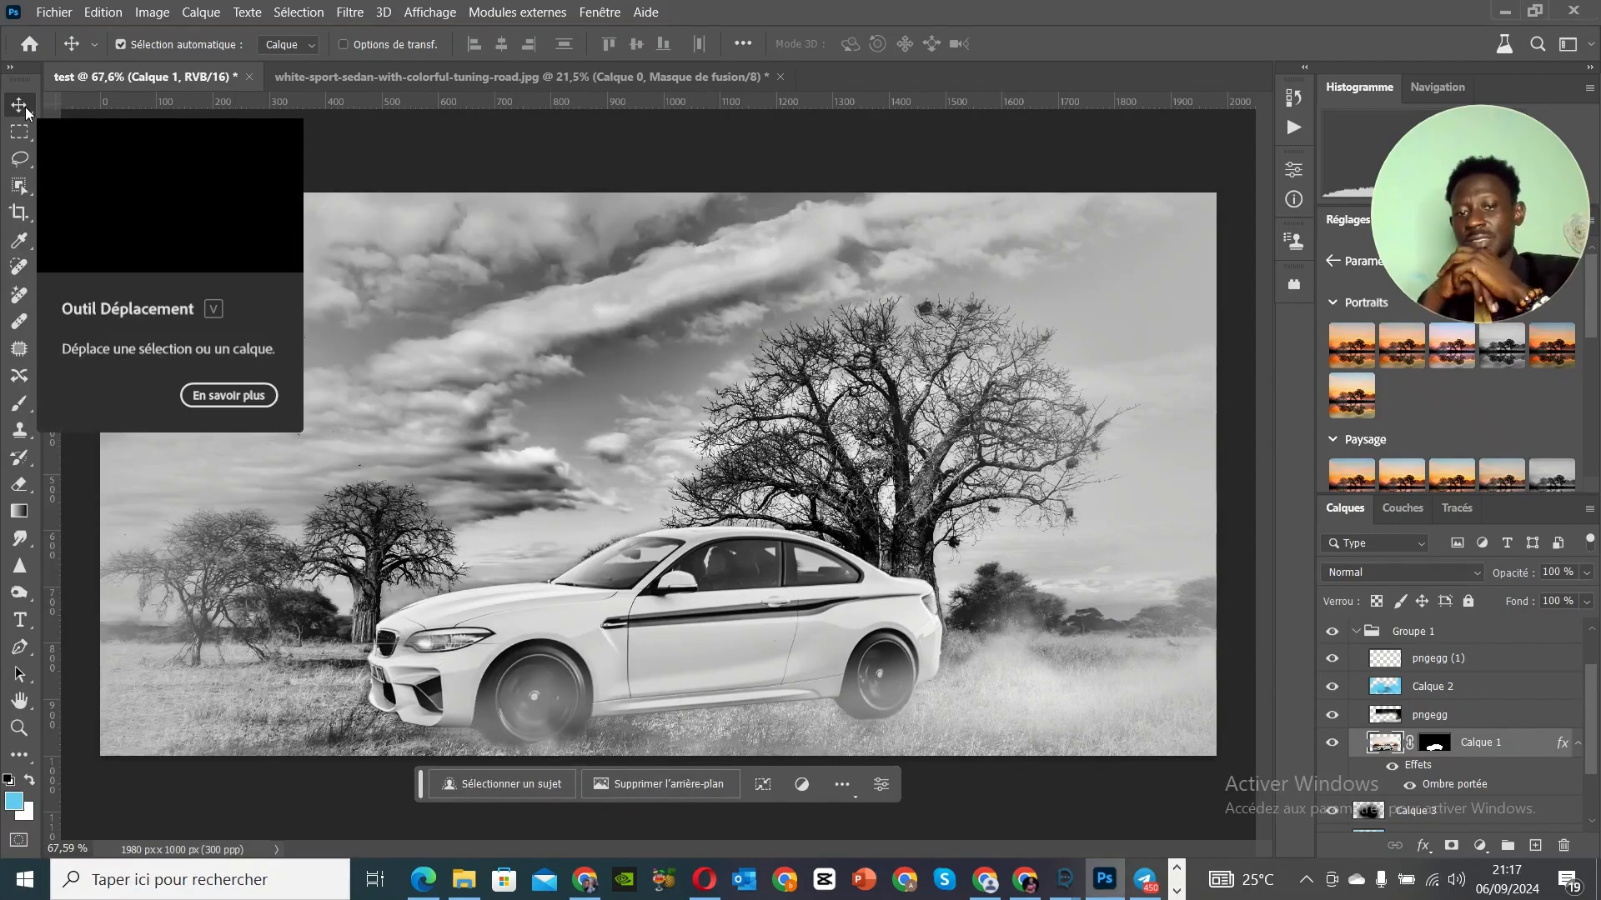